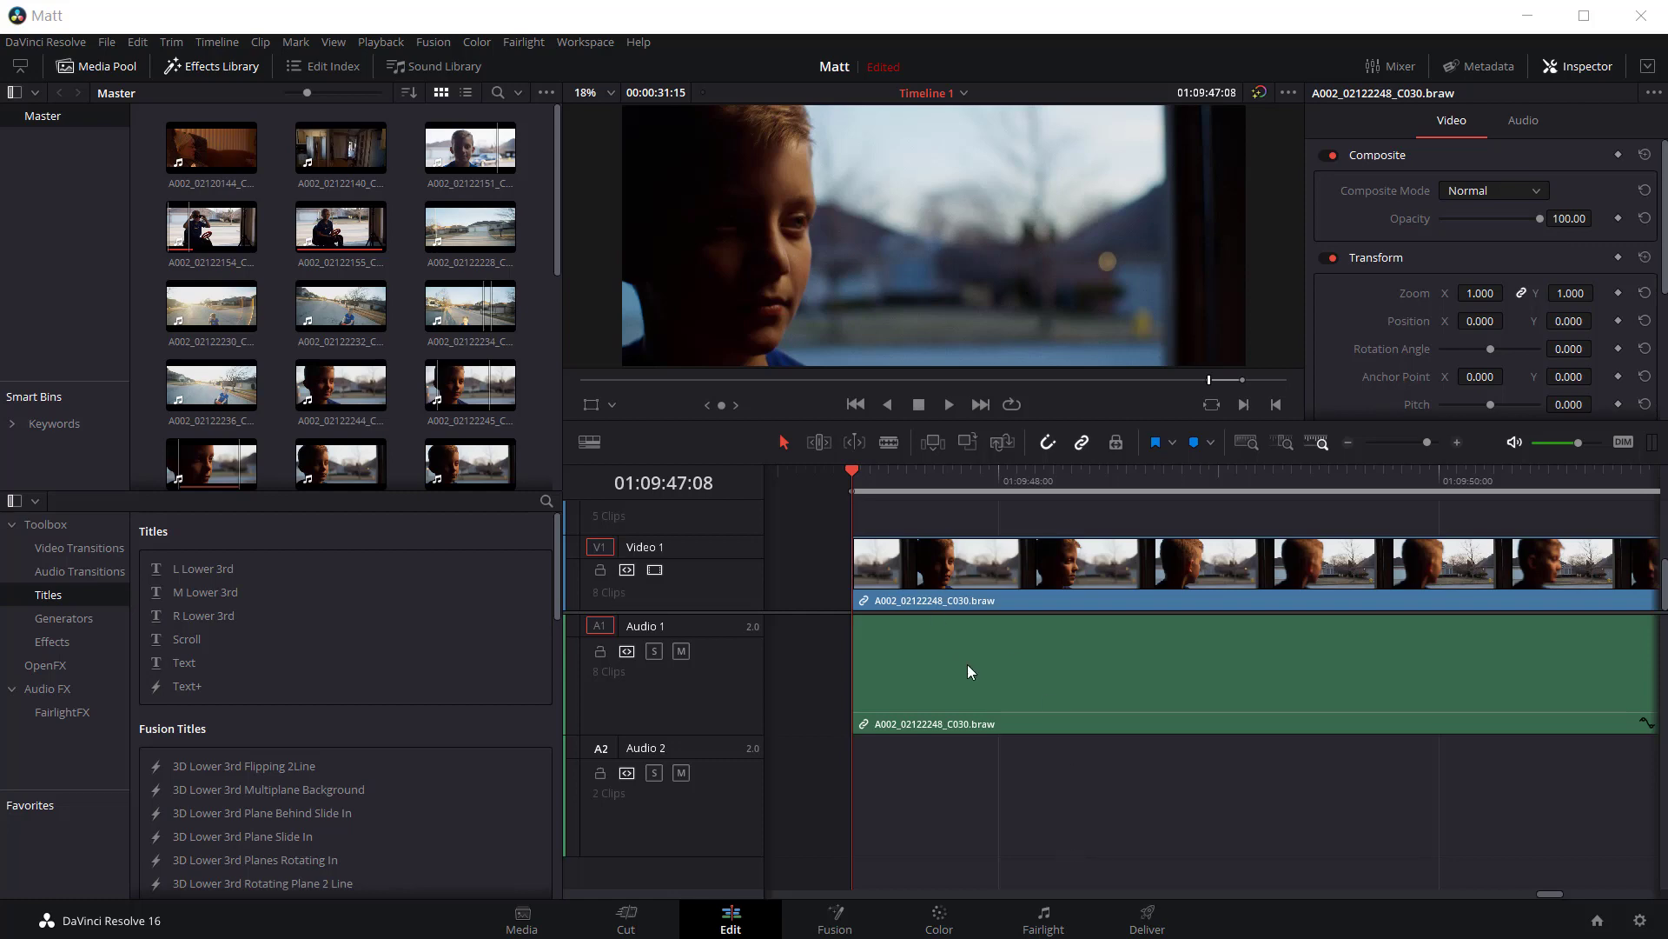
- Open the project's color management settings, review the color science options, and select ACES 1.0.3 as the ACES version
{"action": "key", "text": "shift+9"}
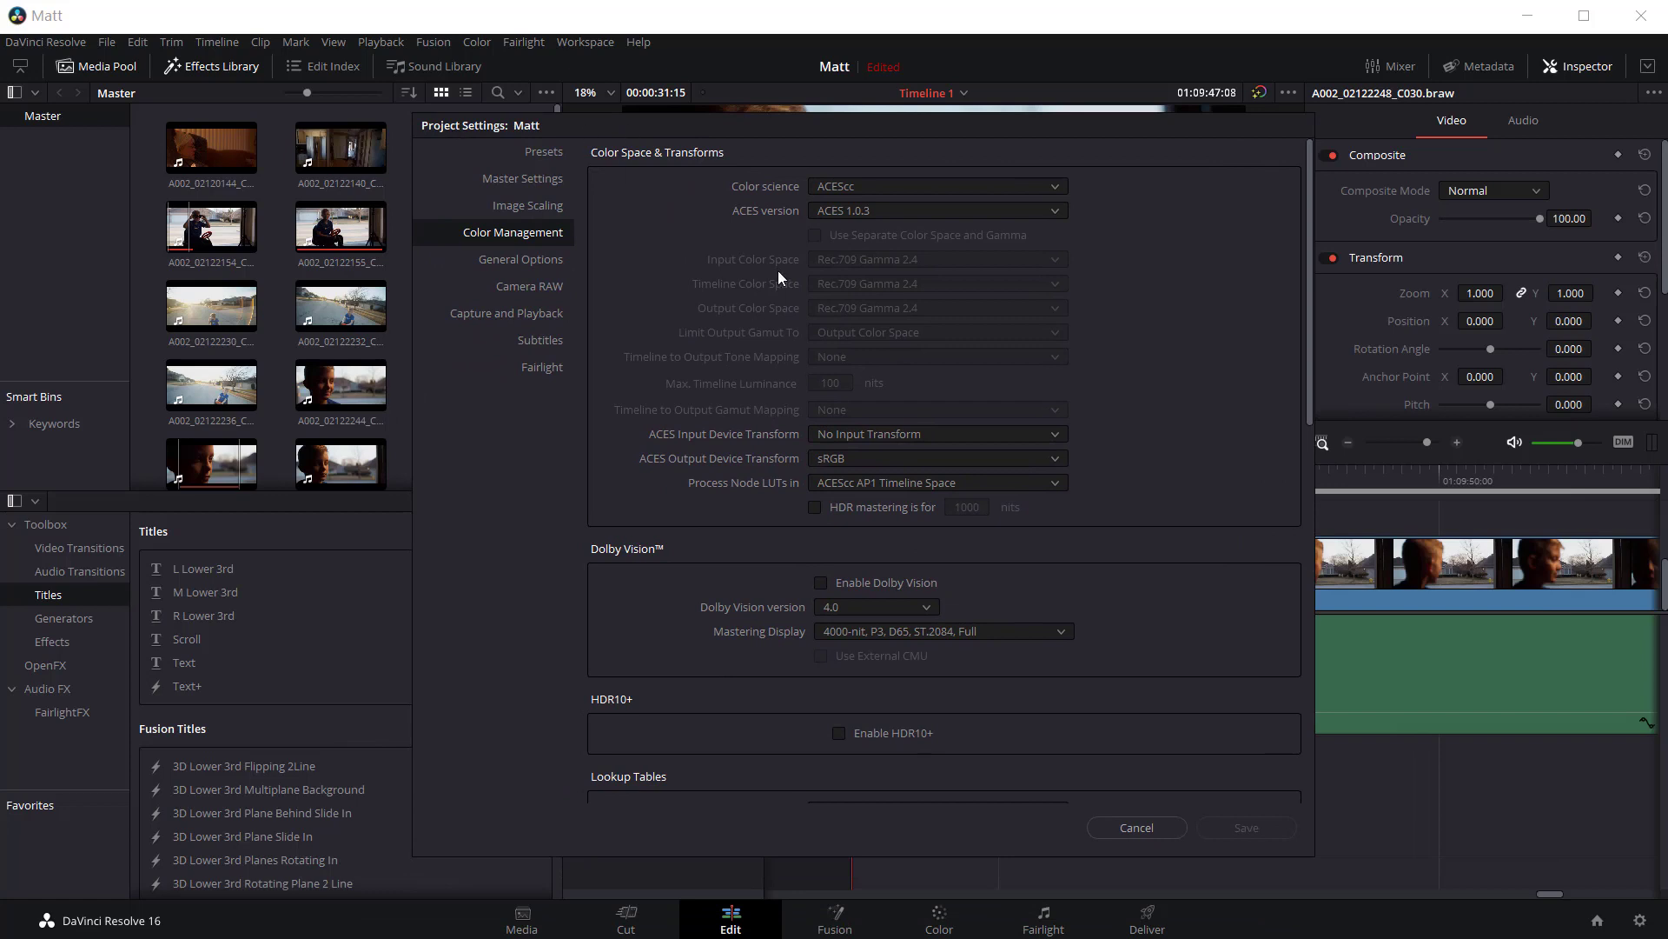
{"action": "left_click", "coordinate": [872, 184]}
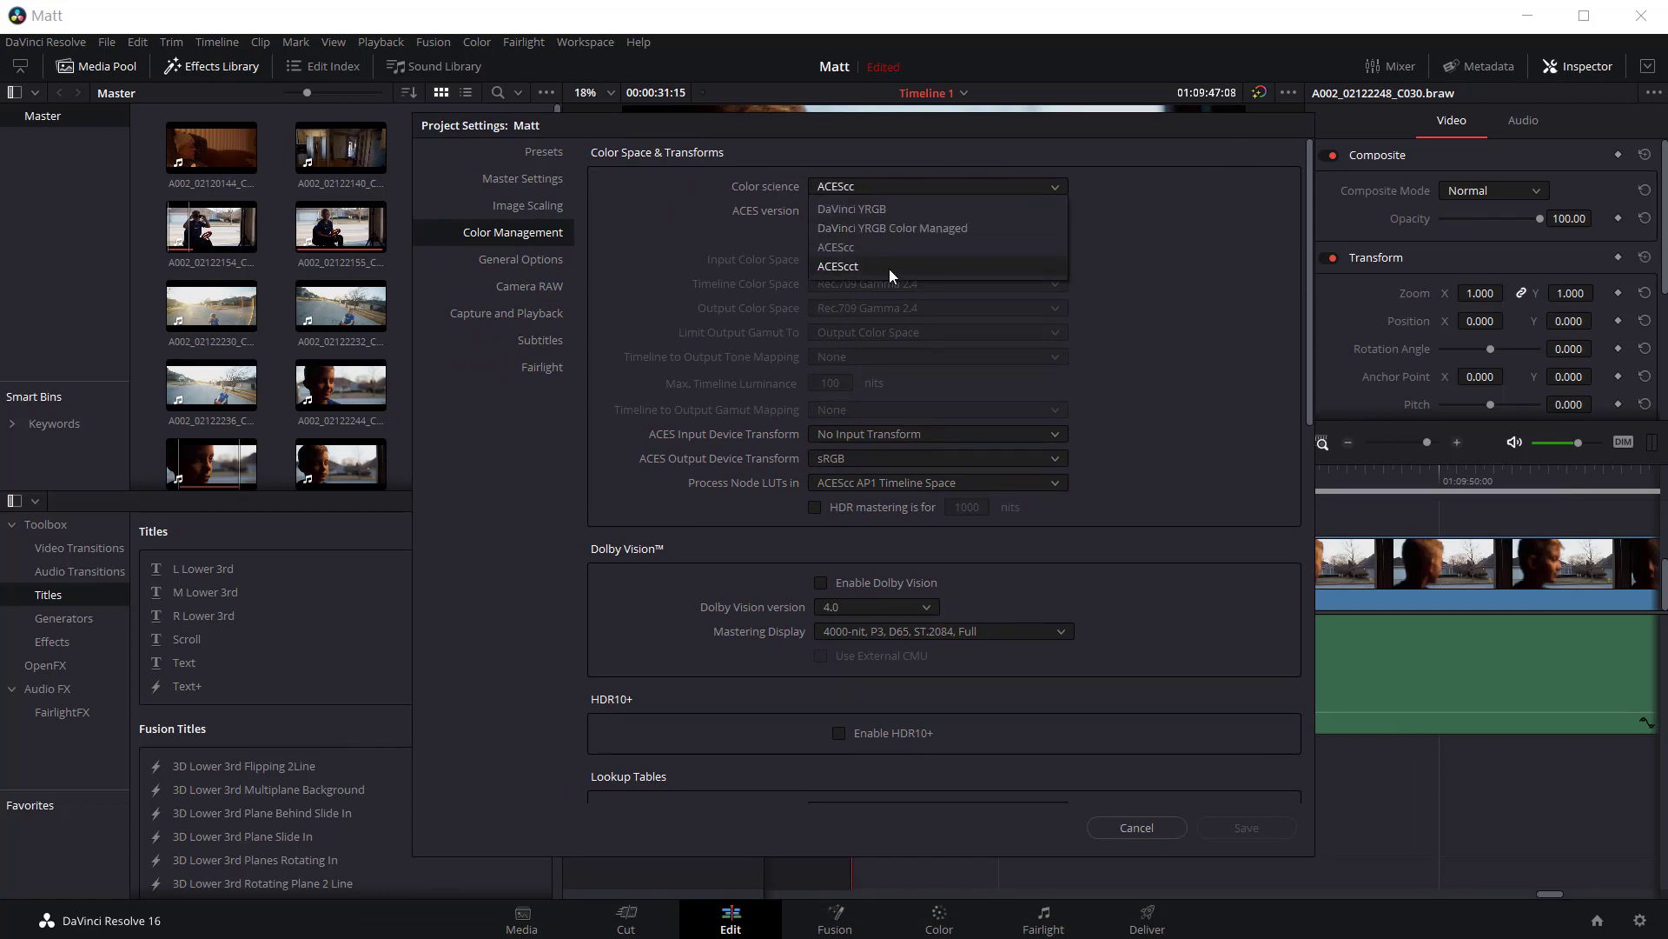
{"action": "left_click", "coordinate": [1161, 228]}
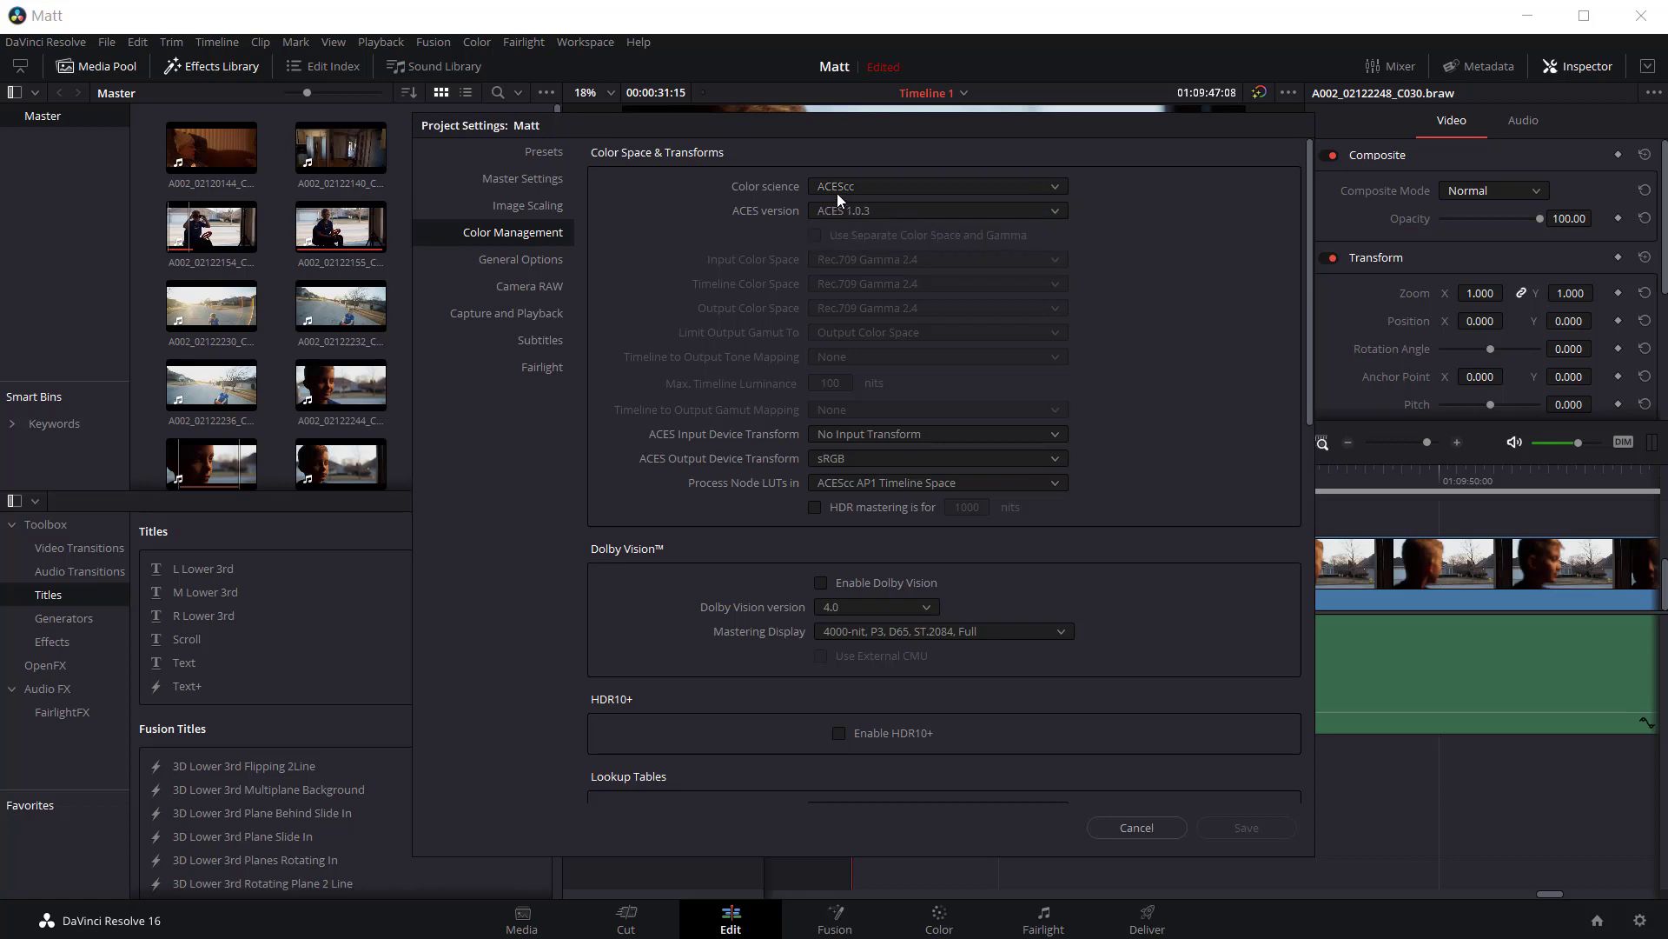
{"action": "left_click", "coordinate": [853, 214]}
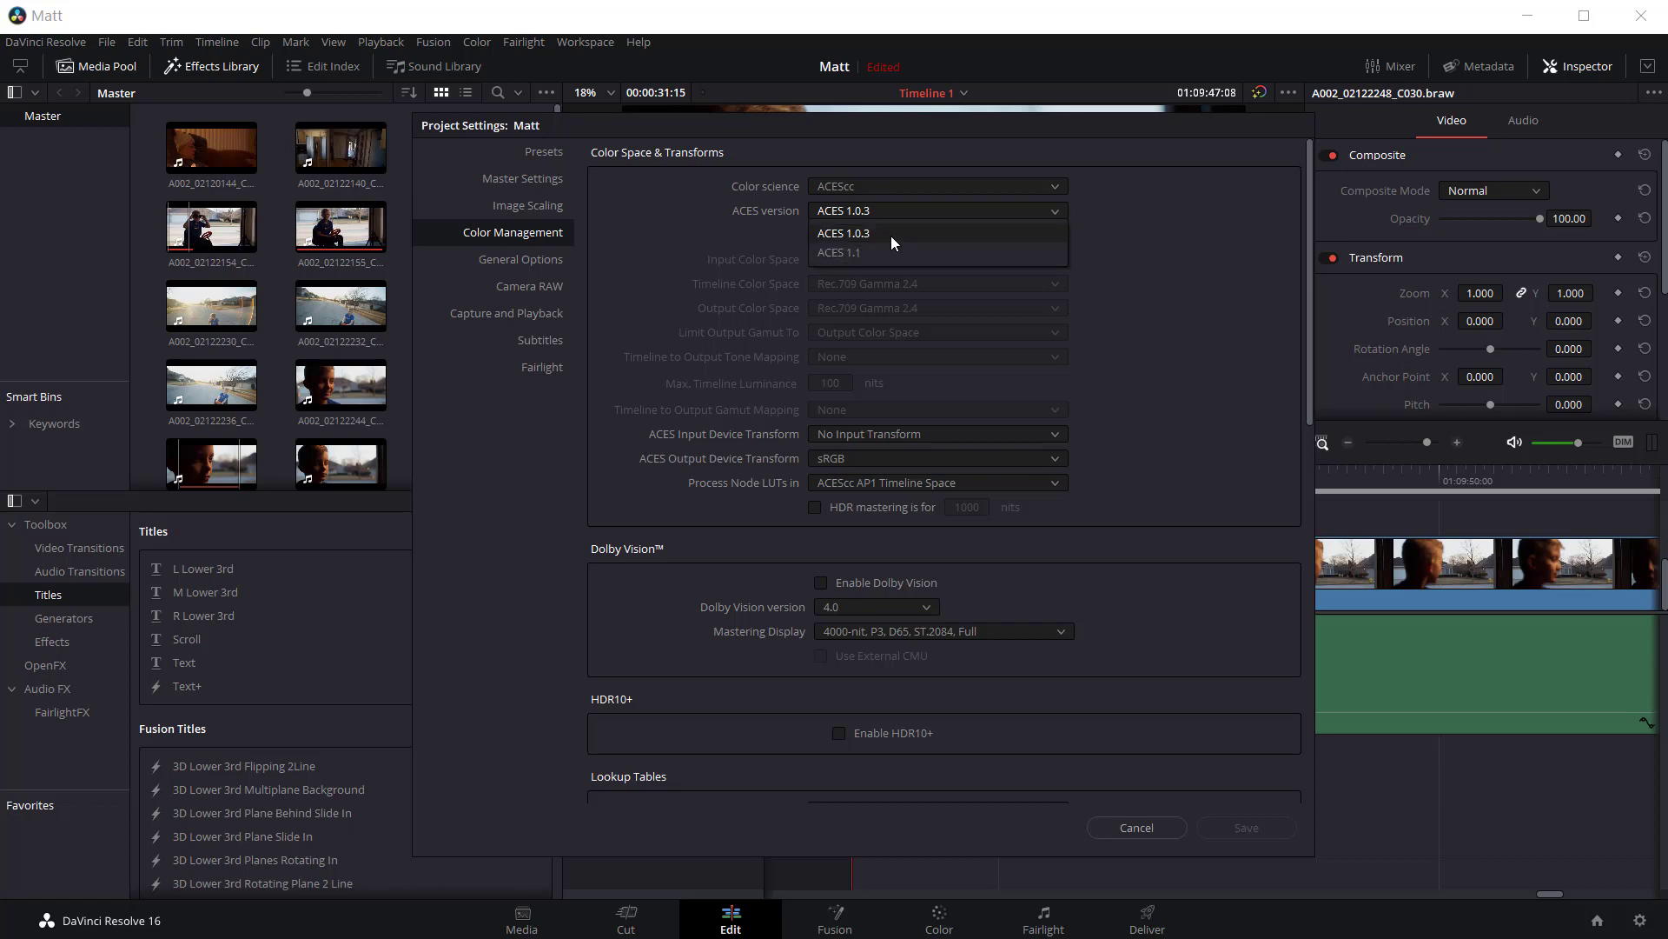
{"action": "left_click", "coordinate": [892, 236]}
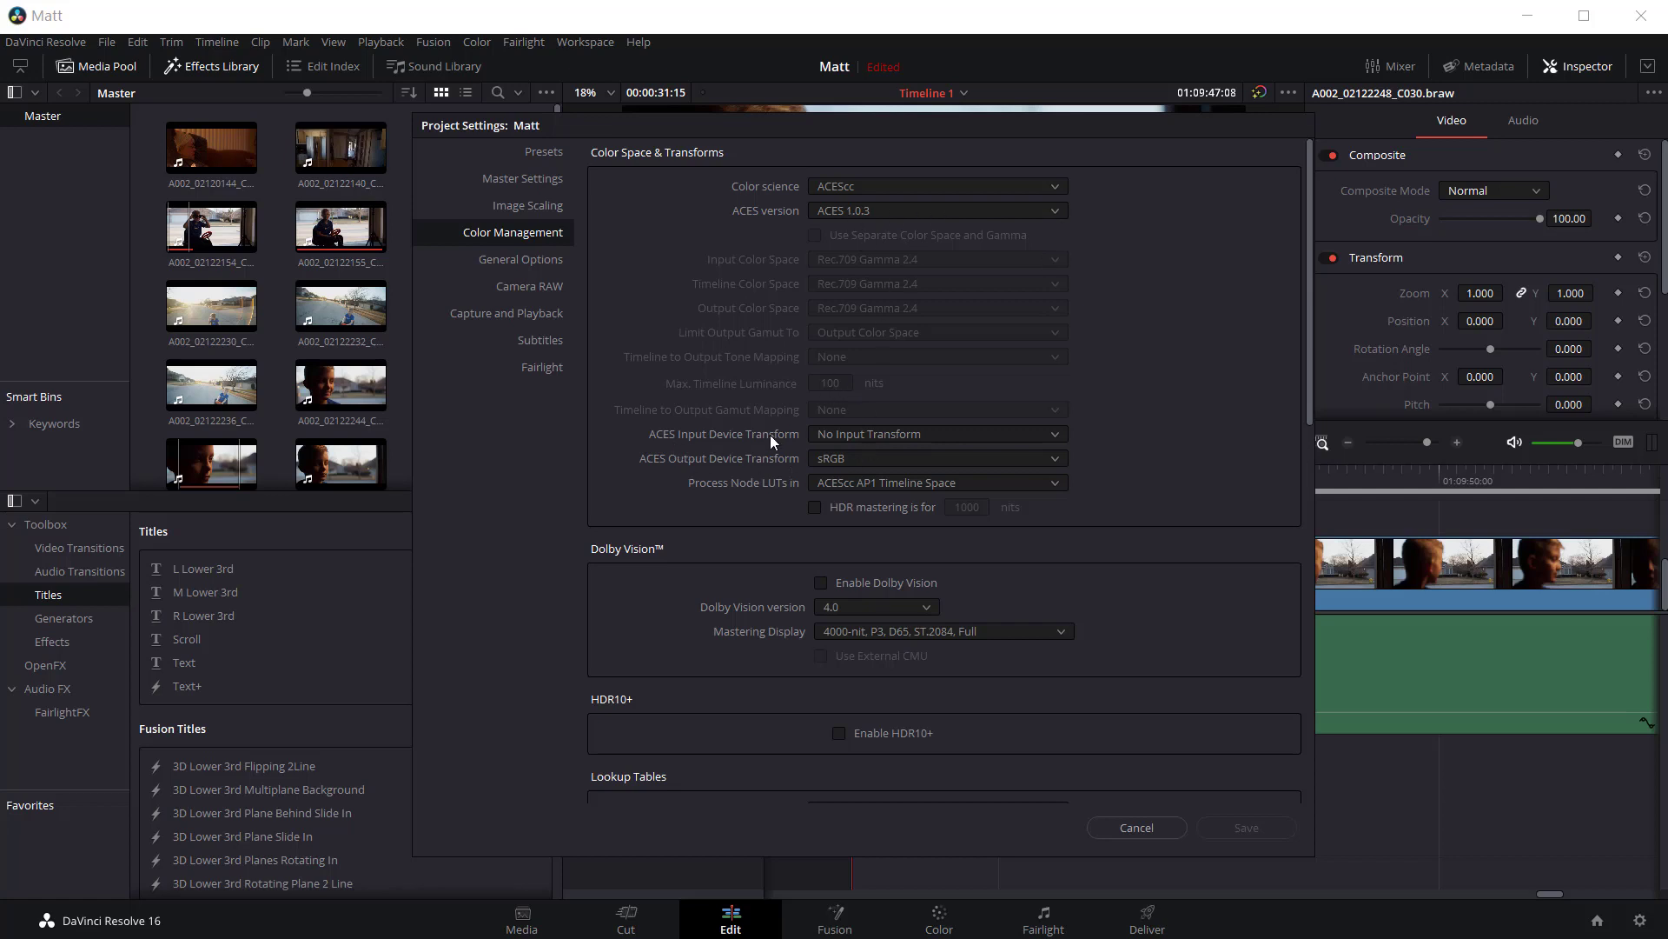
- Examine the camera profiles offered for the ACES Input Device Transform, including the Canon C200 entries, without choosing one
{"action": "left_click", "coordinate": [874, 437]}
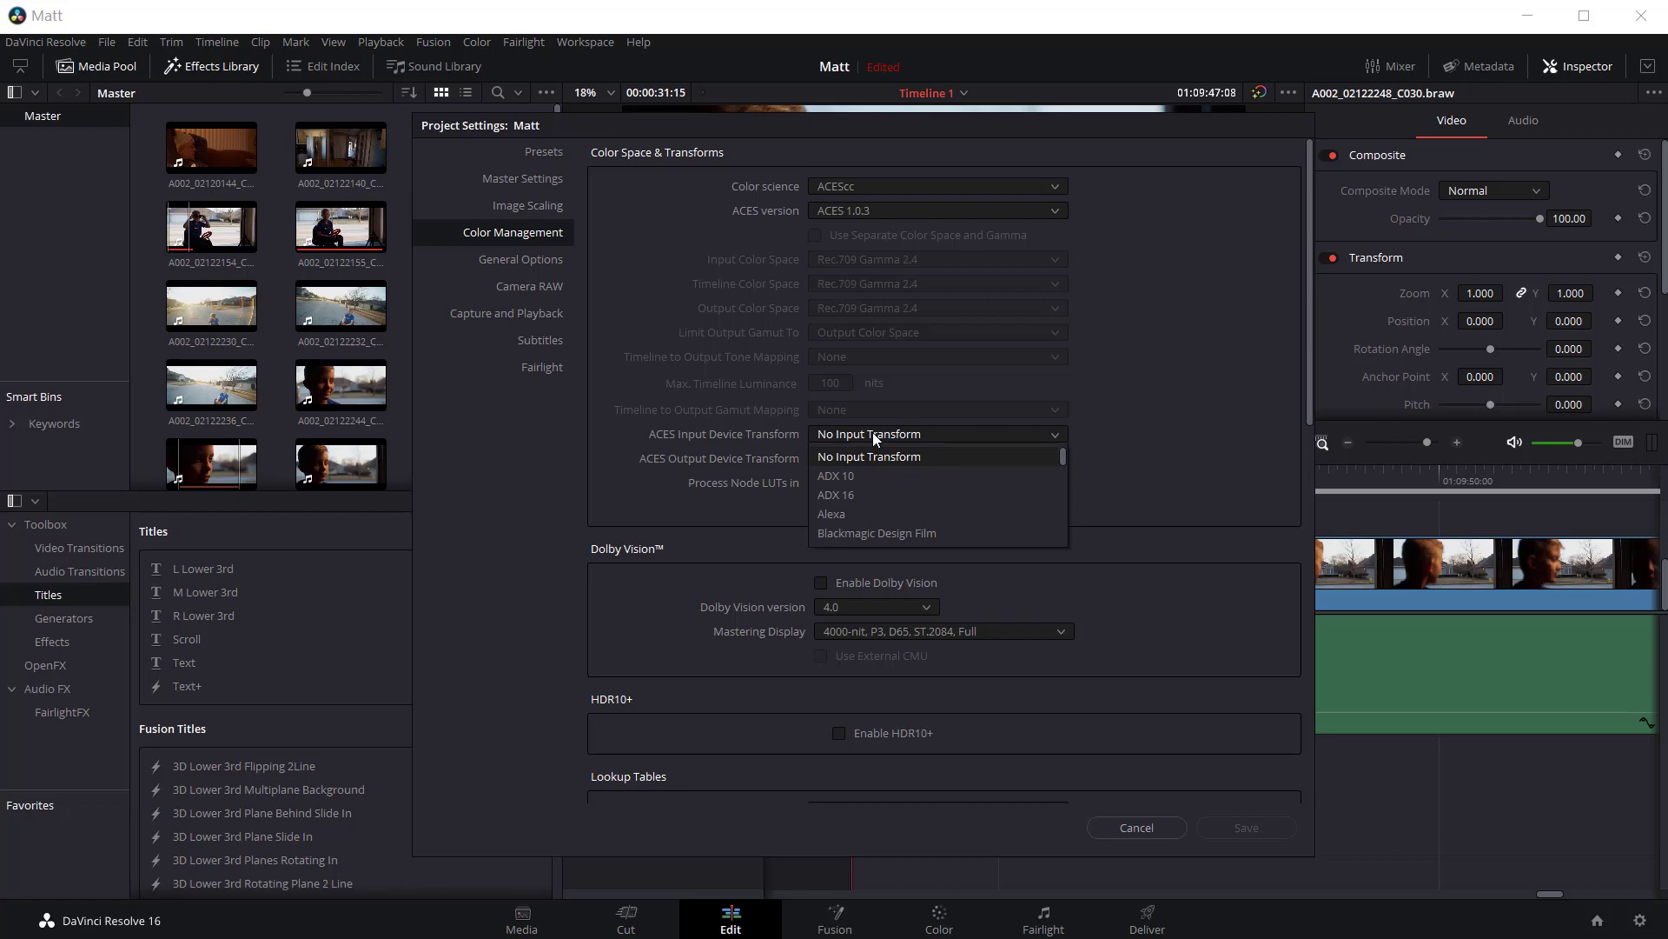
{"action": "left_click", "coordinate": [1061, 452]}
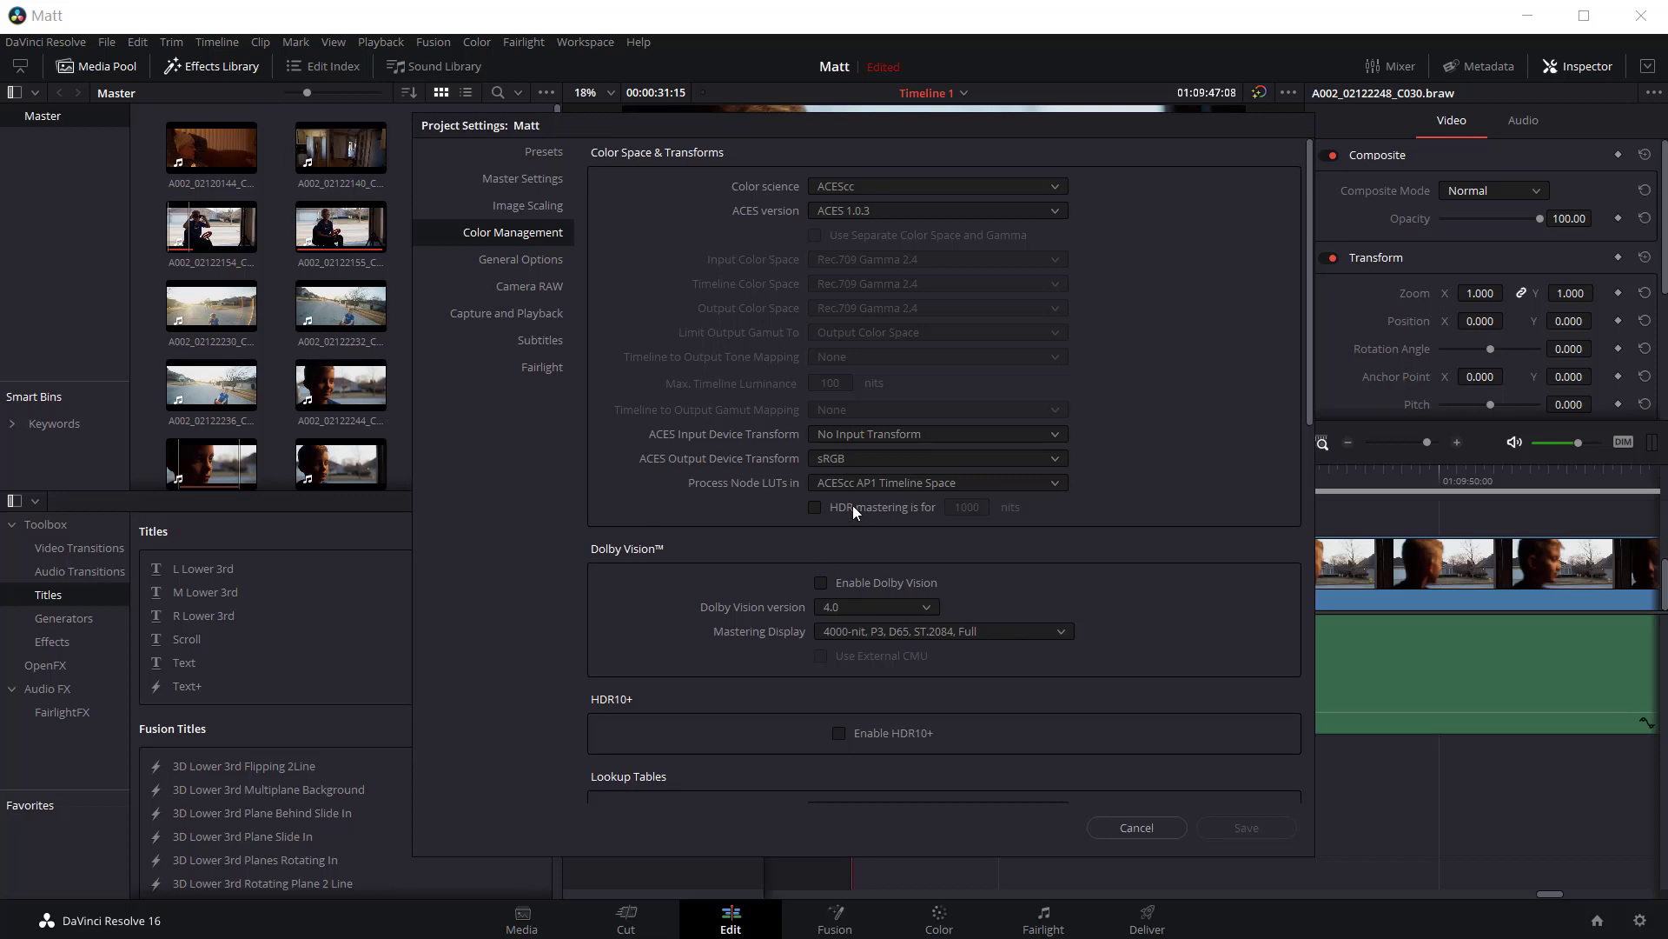
{"action": "left_click", "coordinate": [940, 435]}
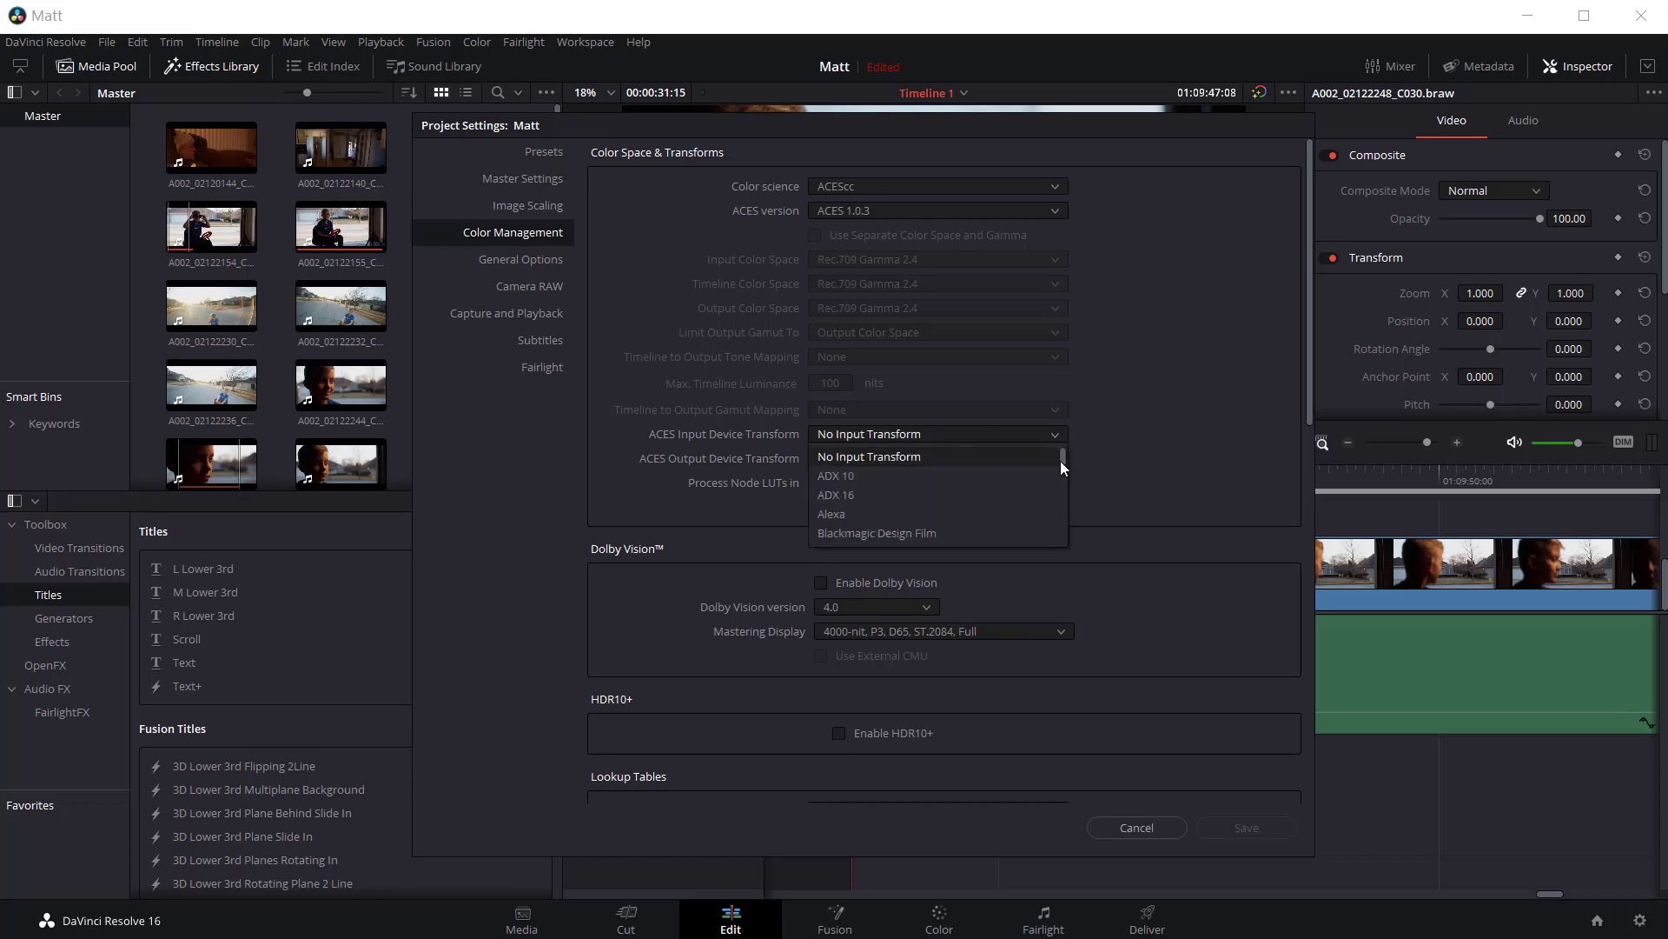
{"action": "left_click_drag", "start_coordinate": [1061, 451], "coordinate": [1062, 466]}
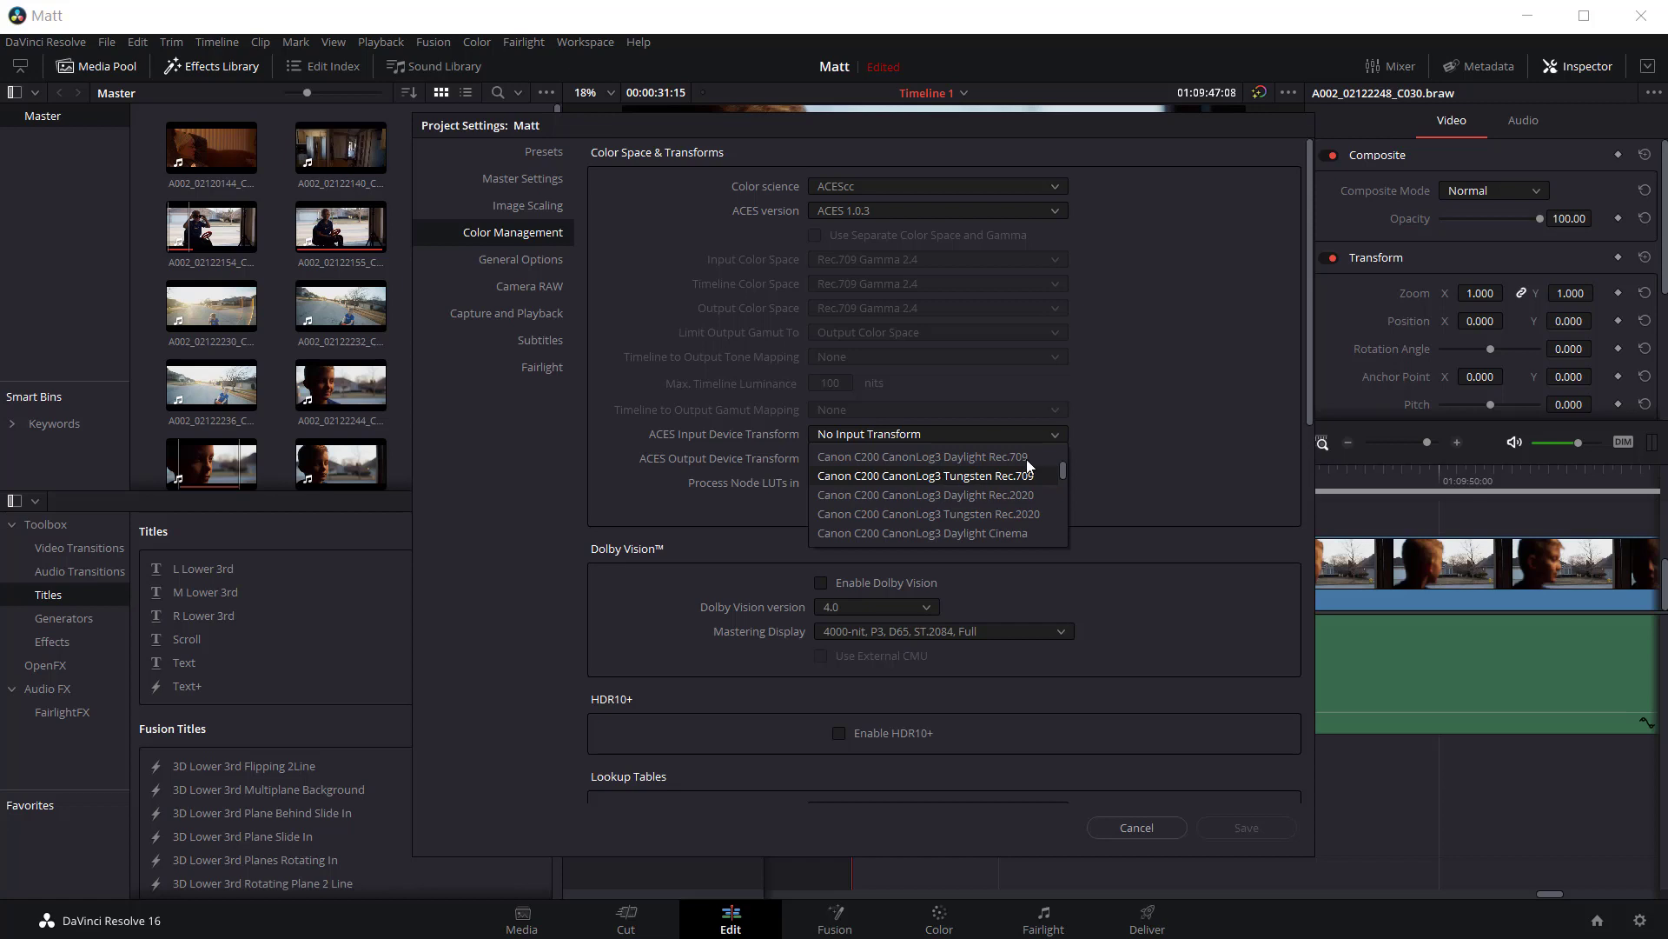
{"action": "left_click", "coordinate": [1139, 336]}
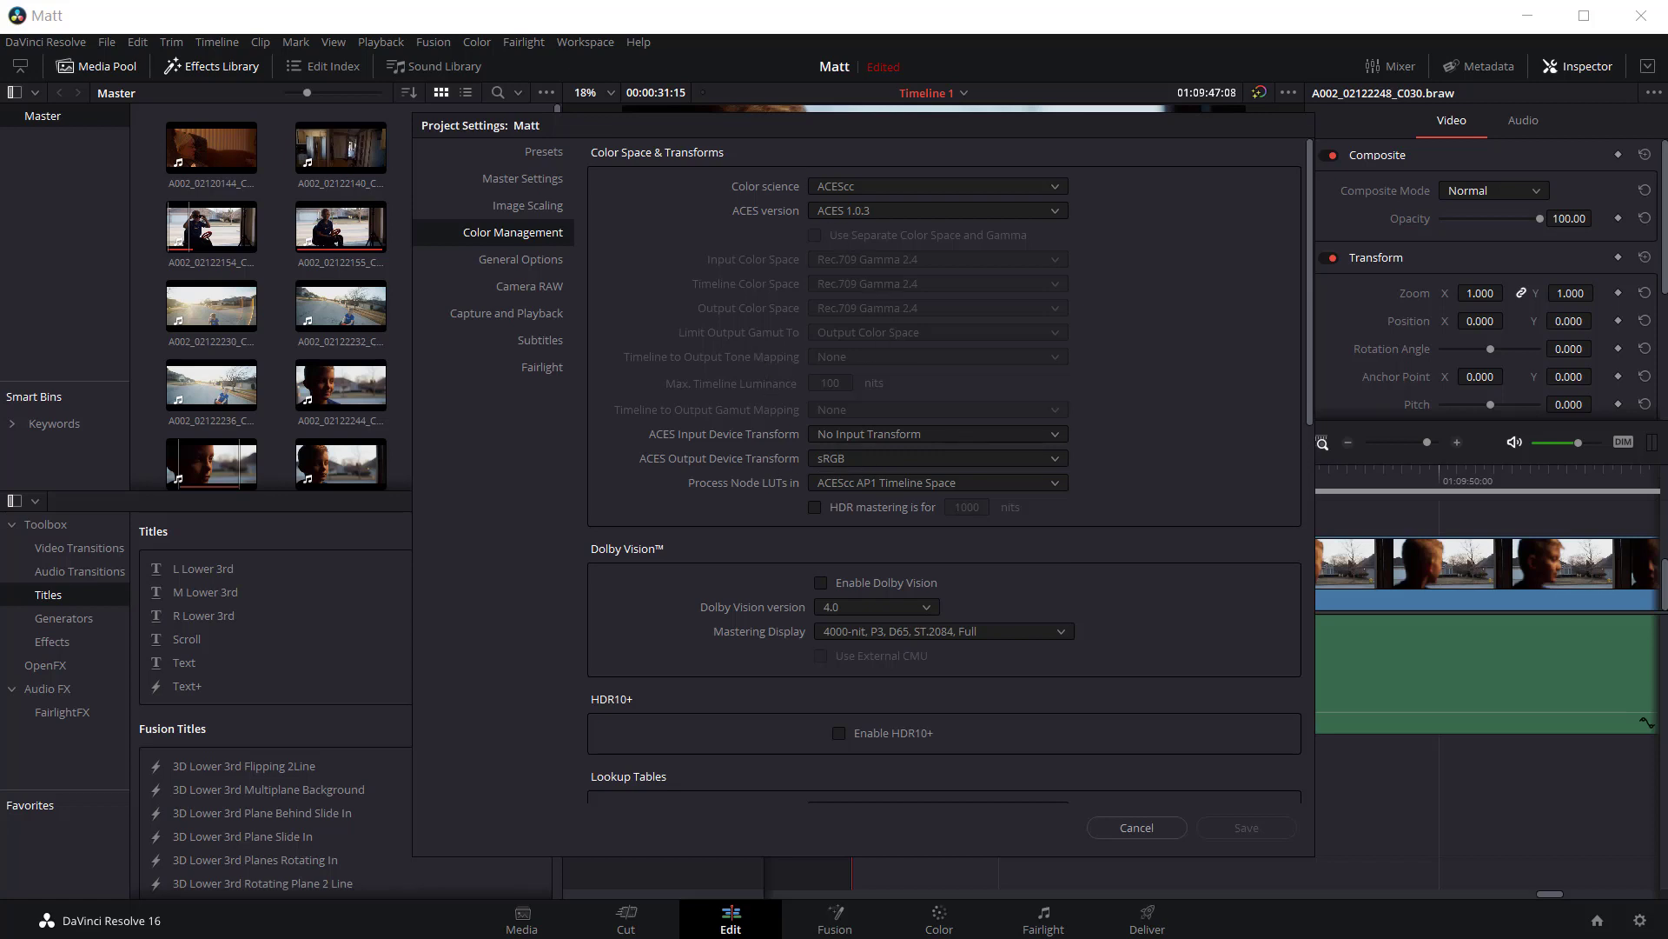
- Switch to File Explorer to examine the footage file types in the Formats folder, and return to DaVinci Resolve
{"action": "left_click_drag", "start_coordinate": [570, 316], "coordinate": [343, 299]}
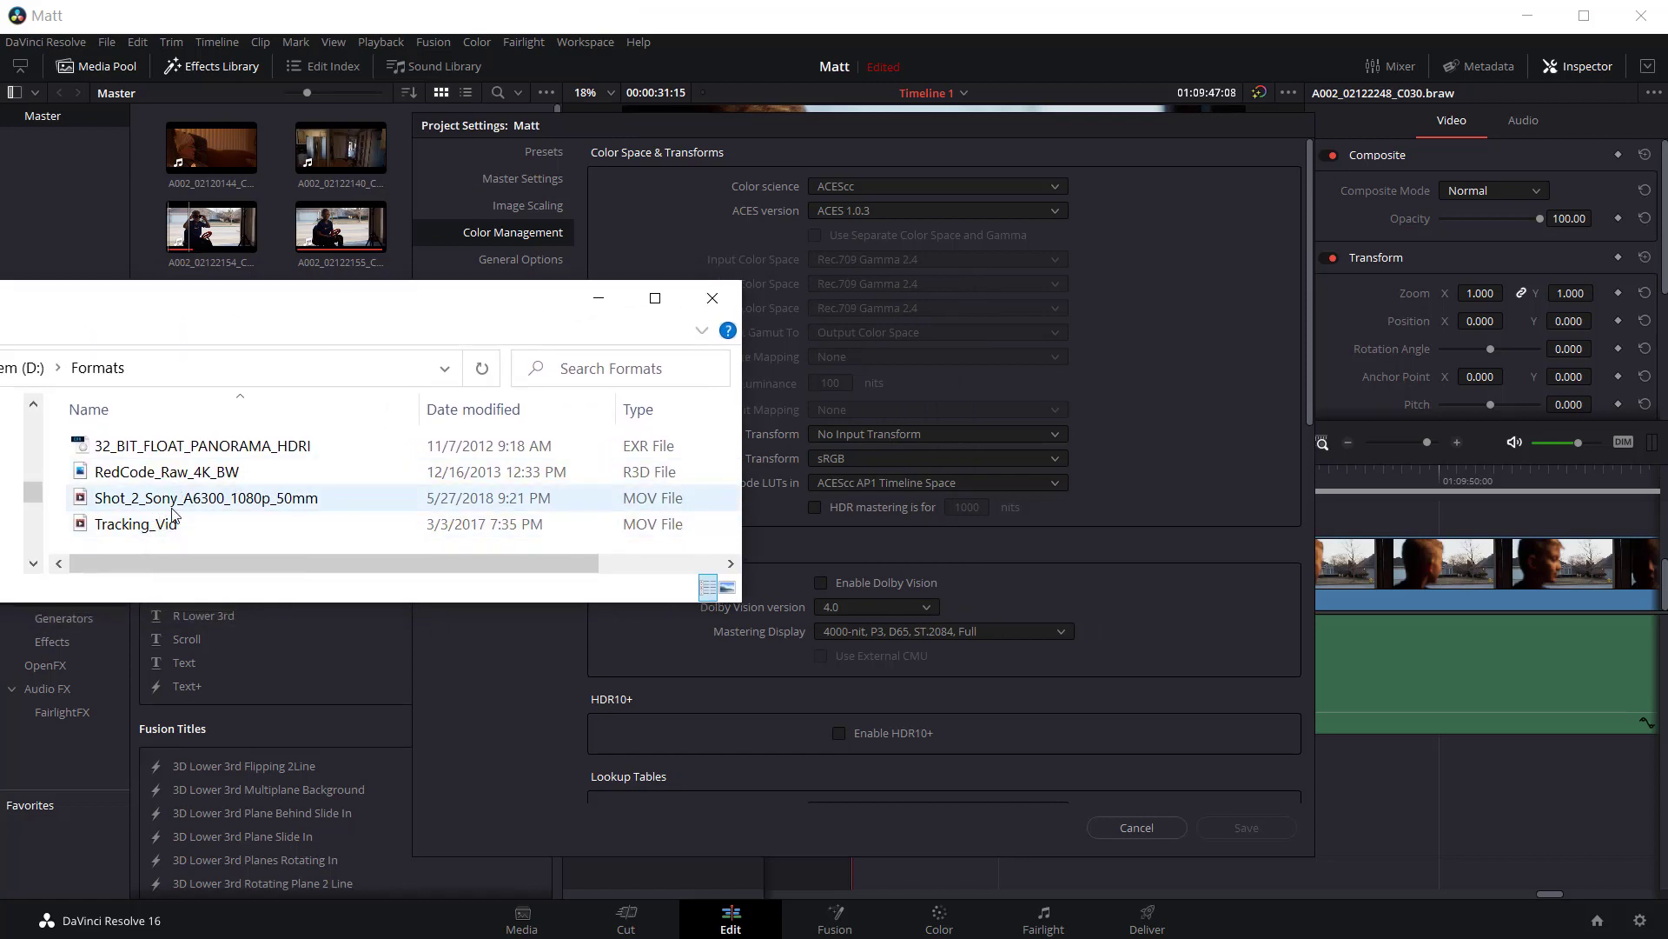
{"action": "left_click_drag", "start_coordinate": [226, 299], "coordinate": [212, 5]}
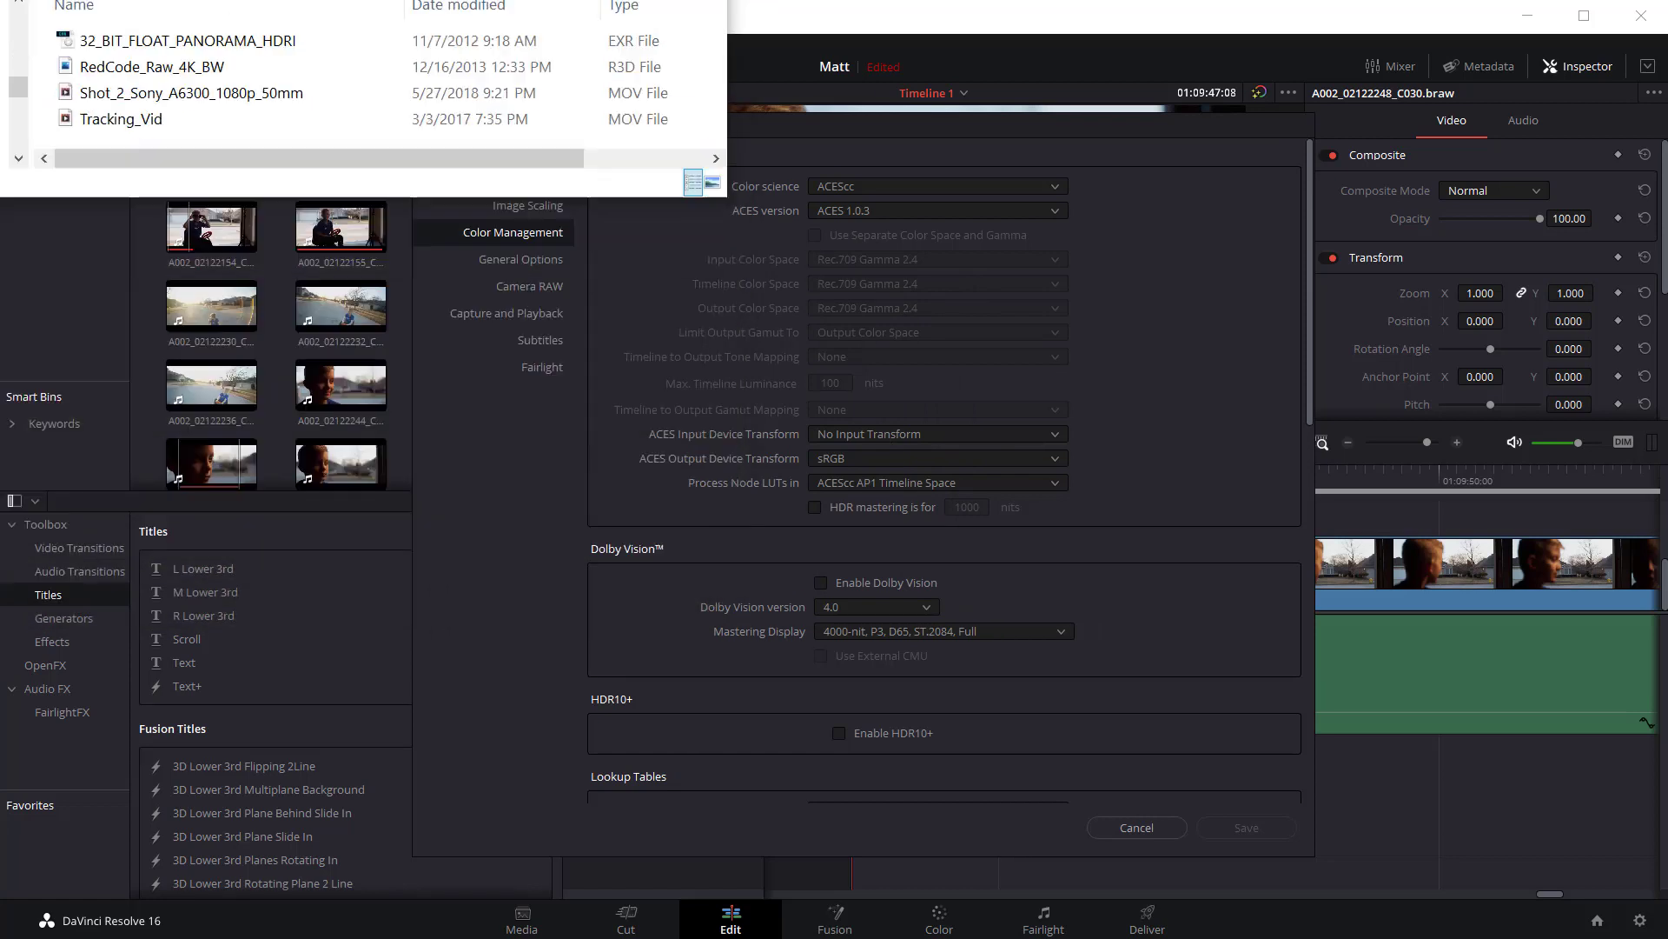
{"action": "key", "text": "alt+Tab"}
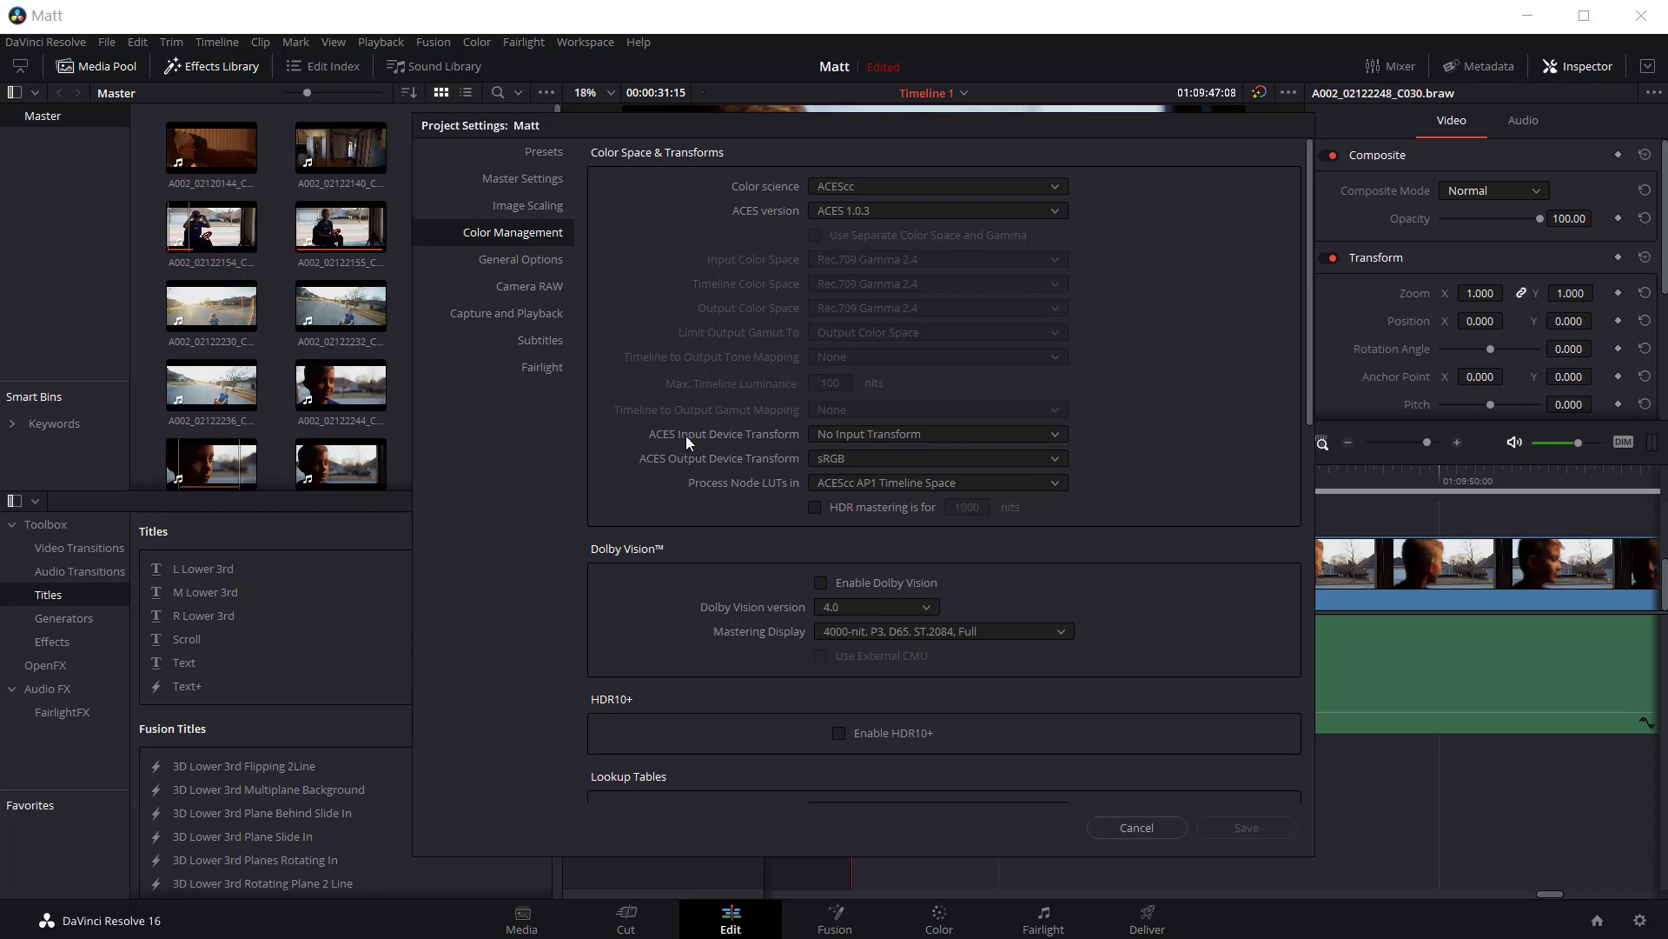
- Look further through the ACES Input Device Transform choices, down to the Canon C500 profiles
{"action": "left_click", "coordinate": [850, 437]}
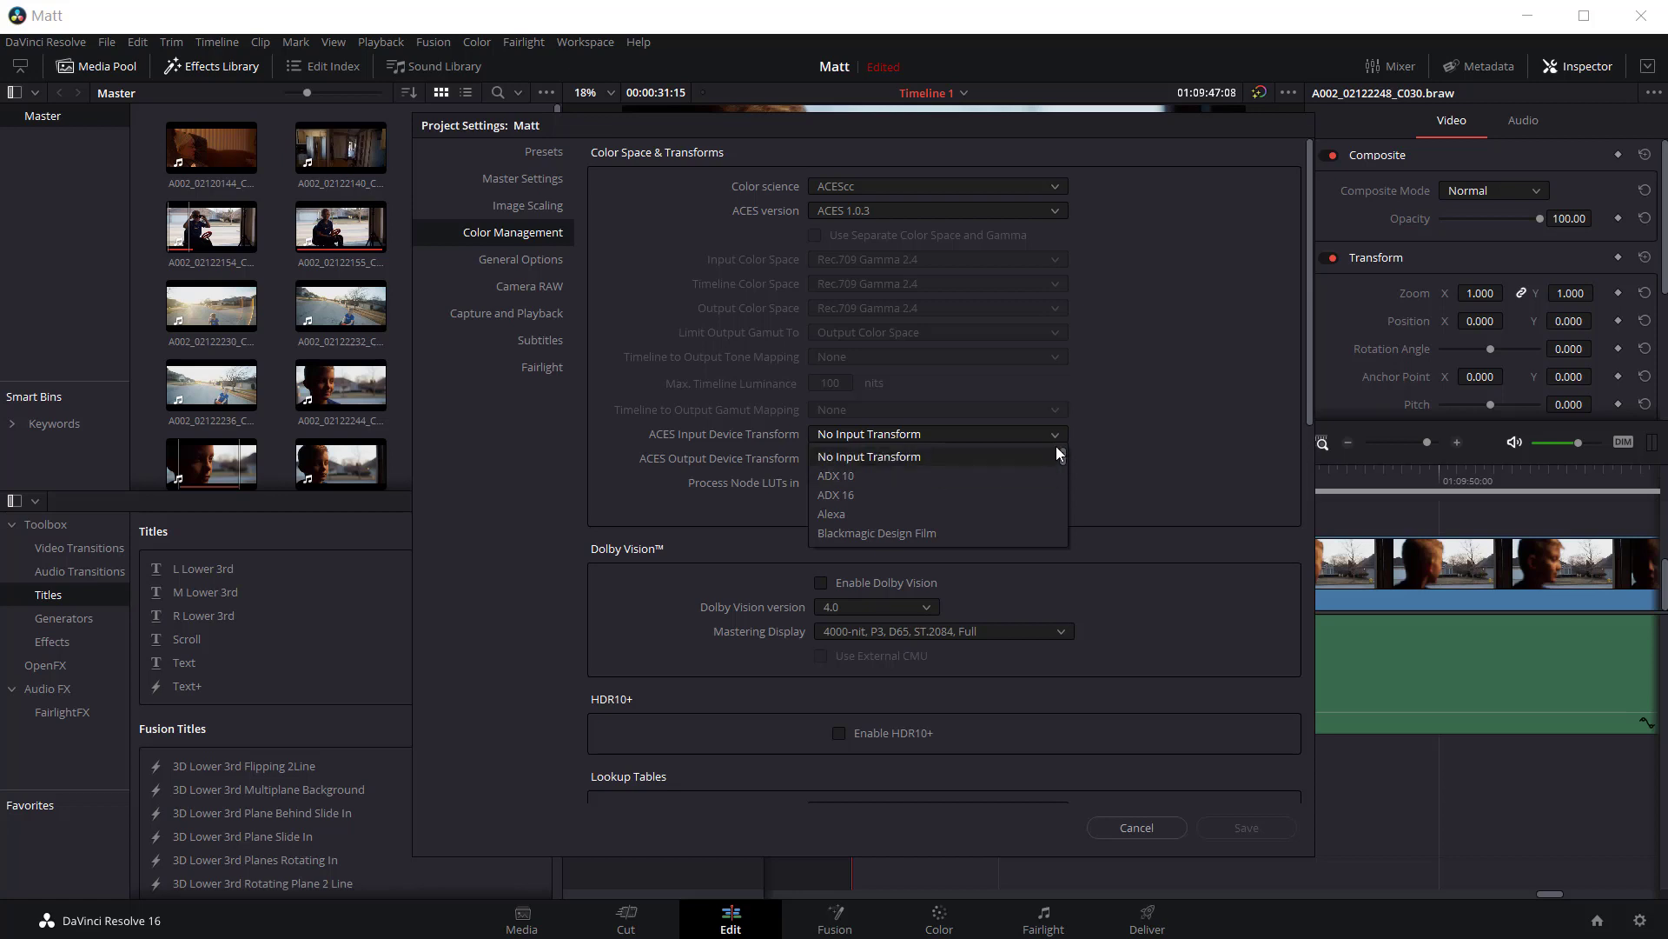
{"action": "left_click_drag", "start_coordinate": [1065, 451], "coordinate": [1062, 477]}
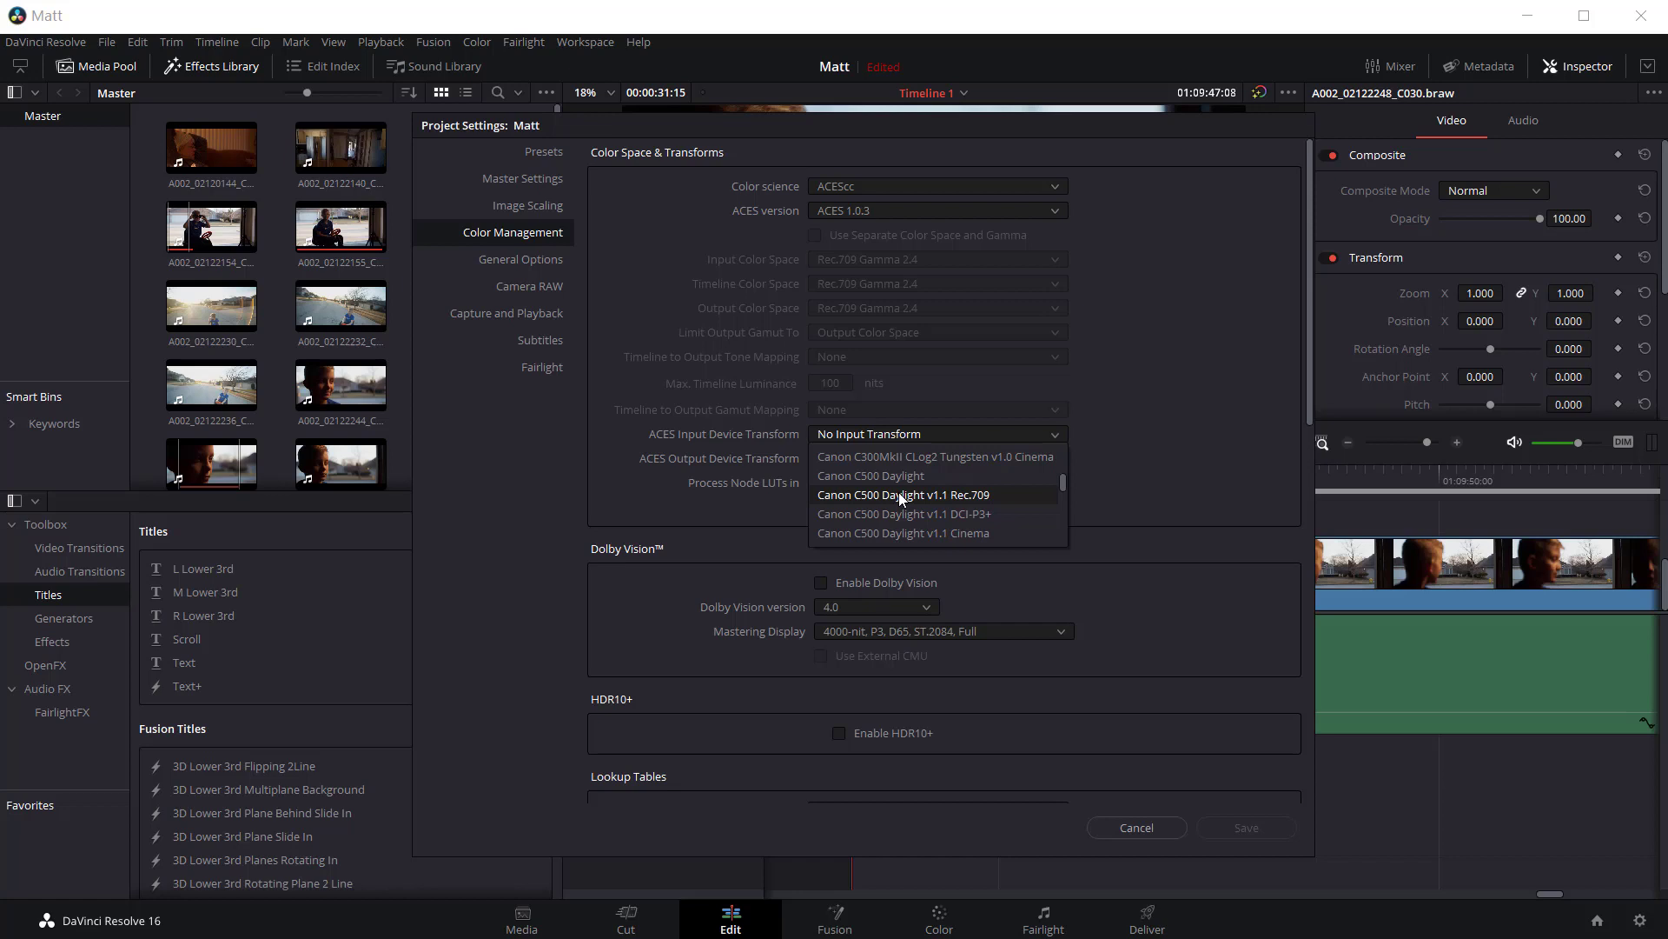
{"action": "left_click", "coordinate": [780, 432]}
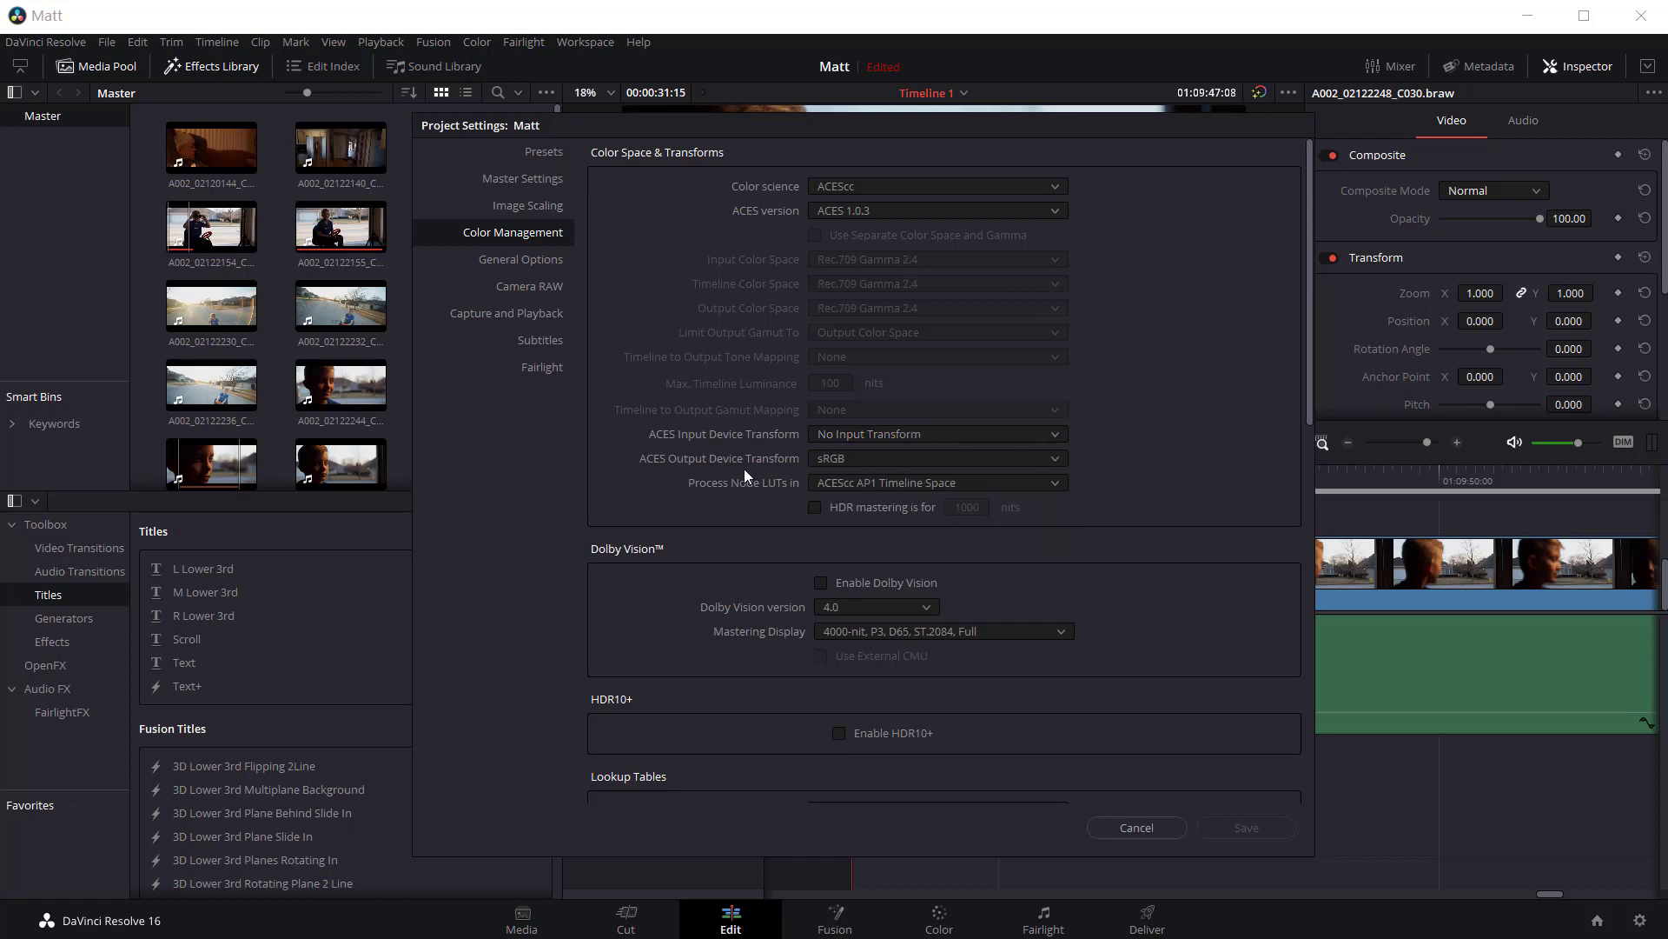
- Review the ACES Output Device Transform choices, covering the ACES, P3, Rec.2020 and Rec.709 options, without selecting one
{"action": "left_click", "coordinate": [836, 458]}
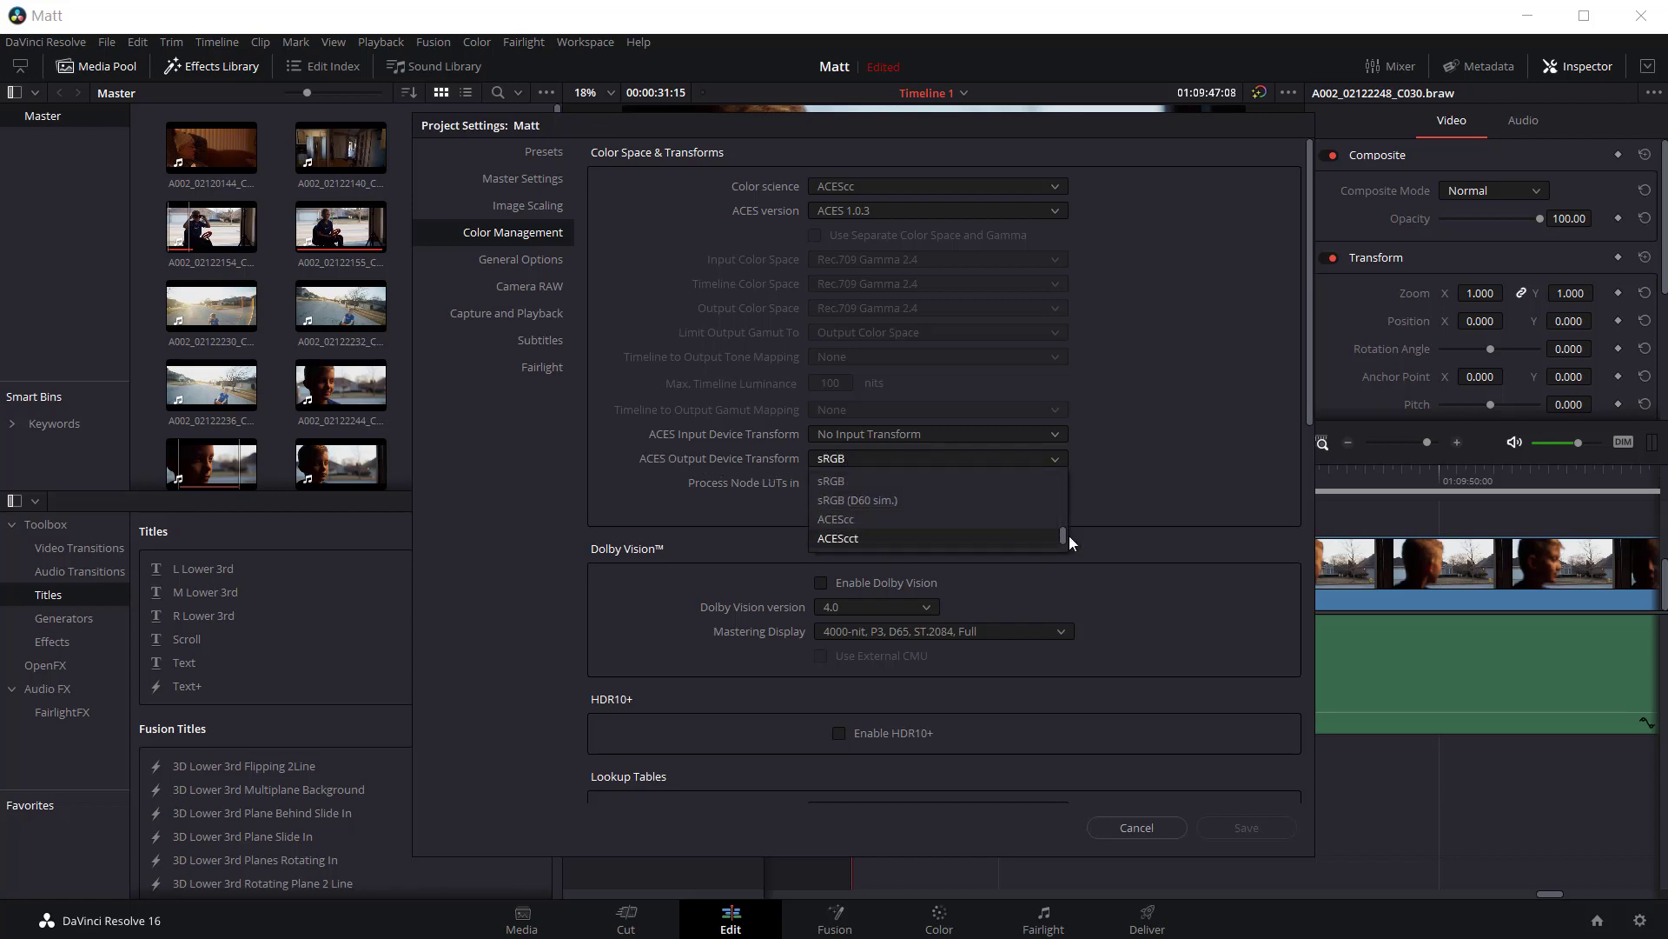
{"action": "left_click_drag", "start_coordinate": [1063, 533], "coordinate": [1060, 510]}
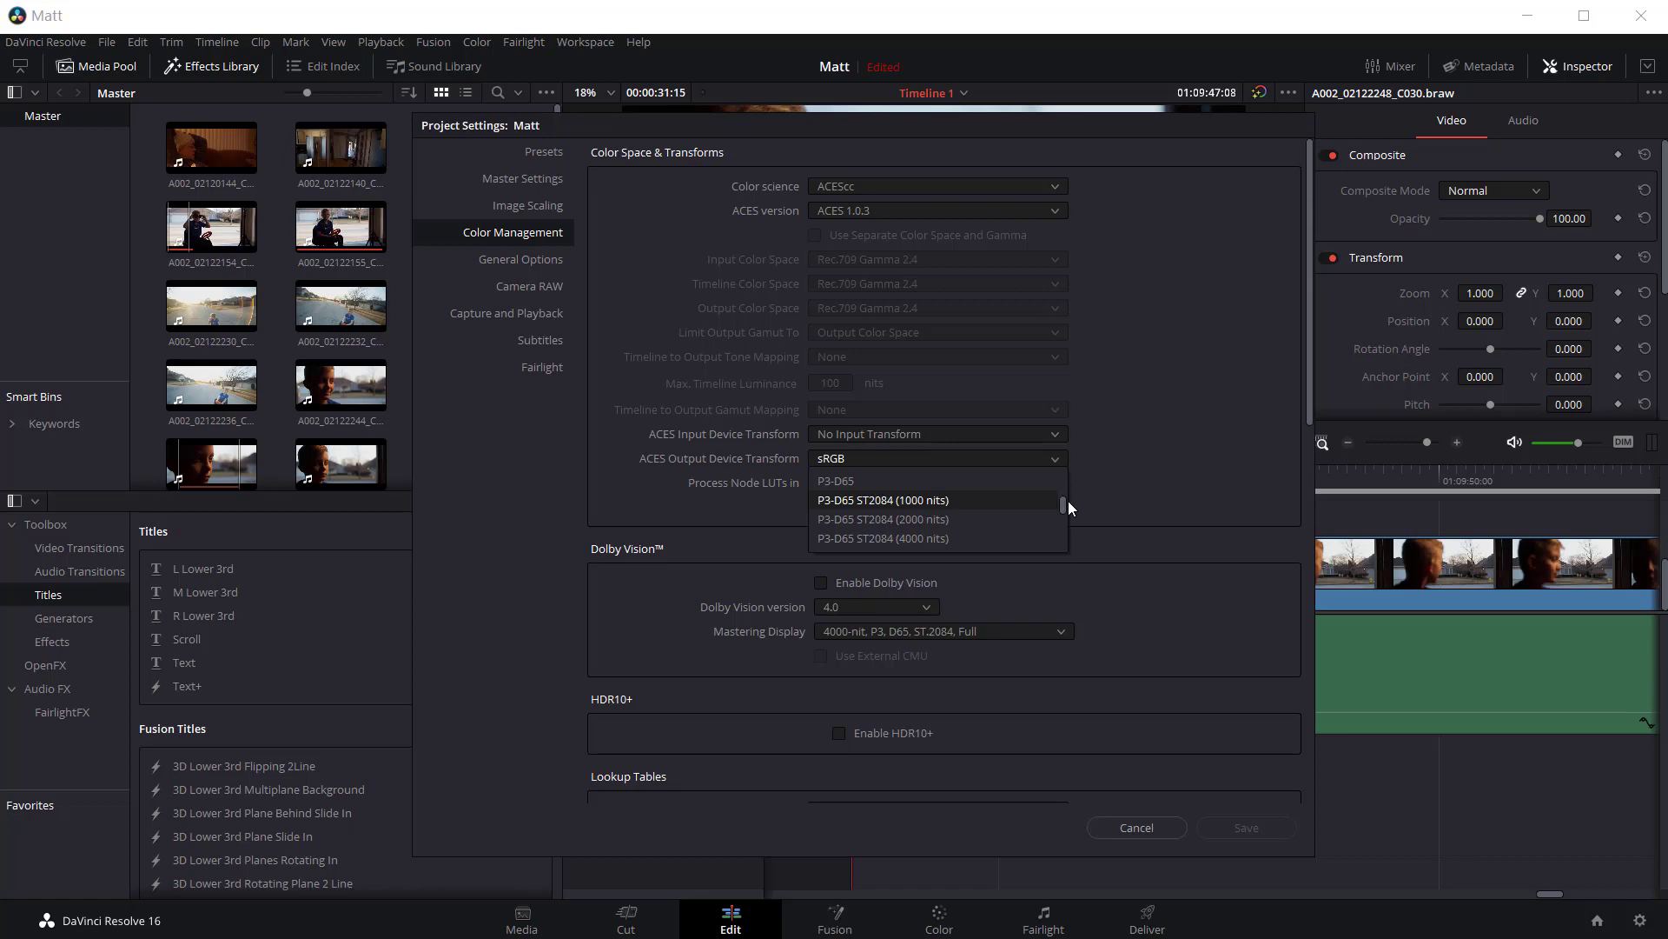
{"action": "mouse_move", "coordinate": [1064, 504]}
{"action": "left_mouse_down"}
{"action": "mouse_move", "coordinate": [1061, 483]}
{"action": "mouse_move", "coordinate": [1056, 514]}
{"action": "left_mouse_up"}
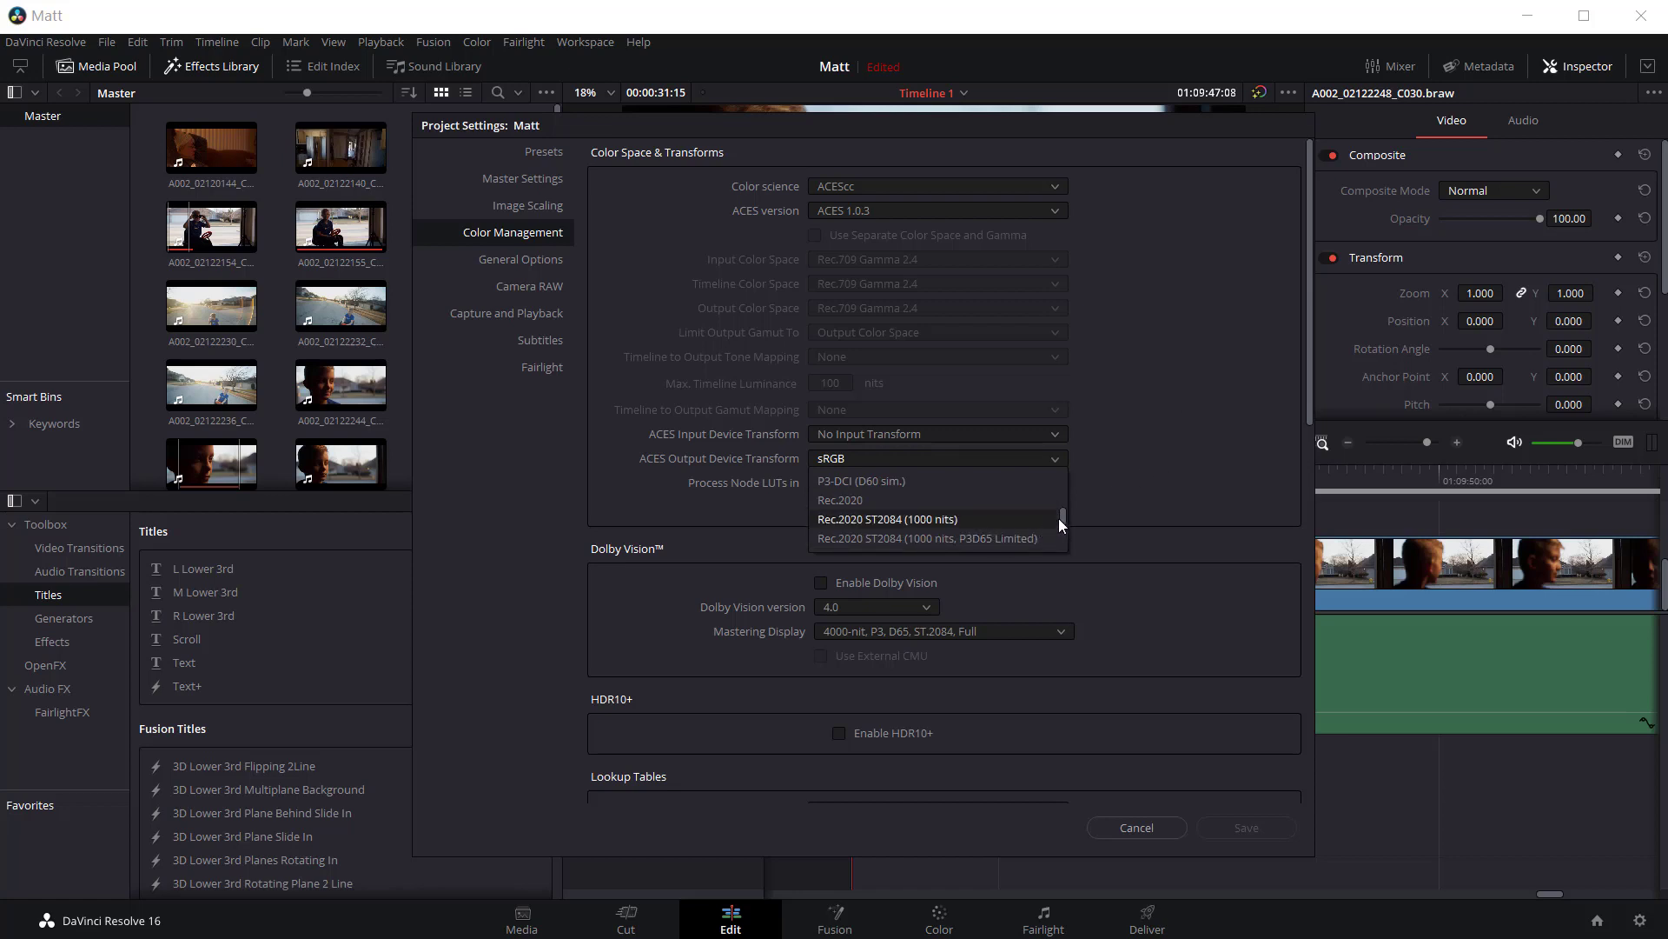
{"action": "scroll", "coordinate": [1060, 519], "scroll_direction": "down", "scroll_amount": 2}
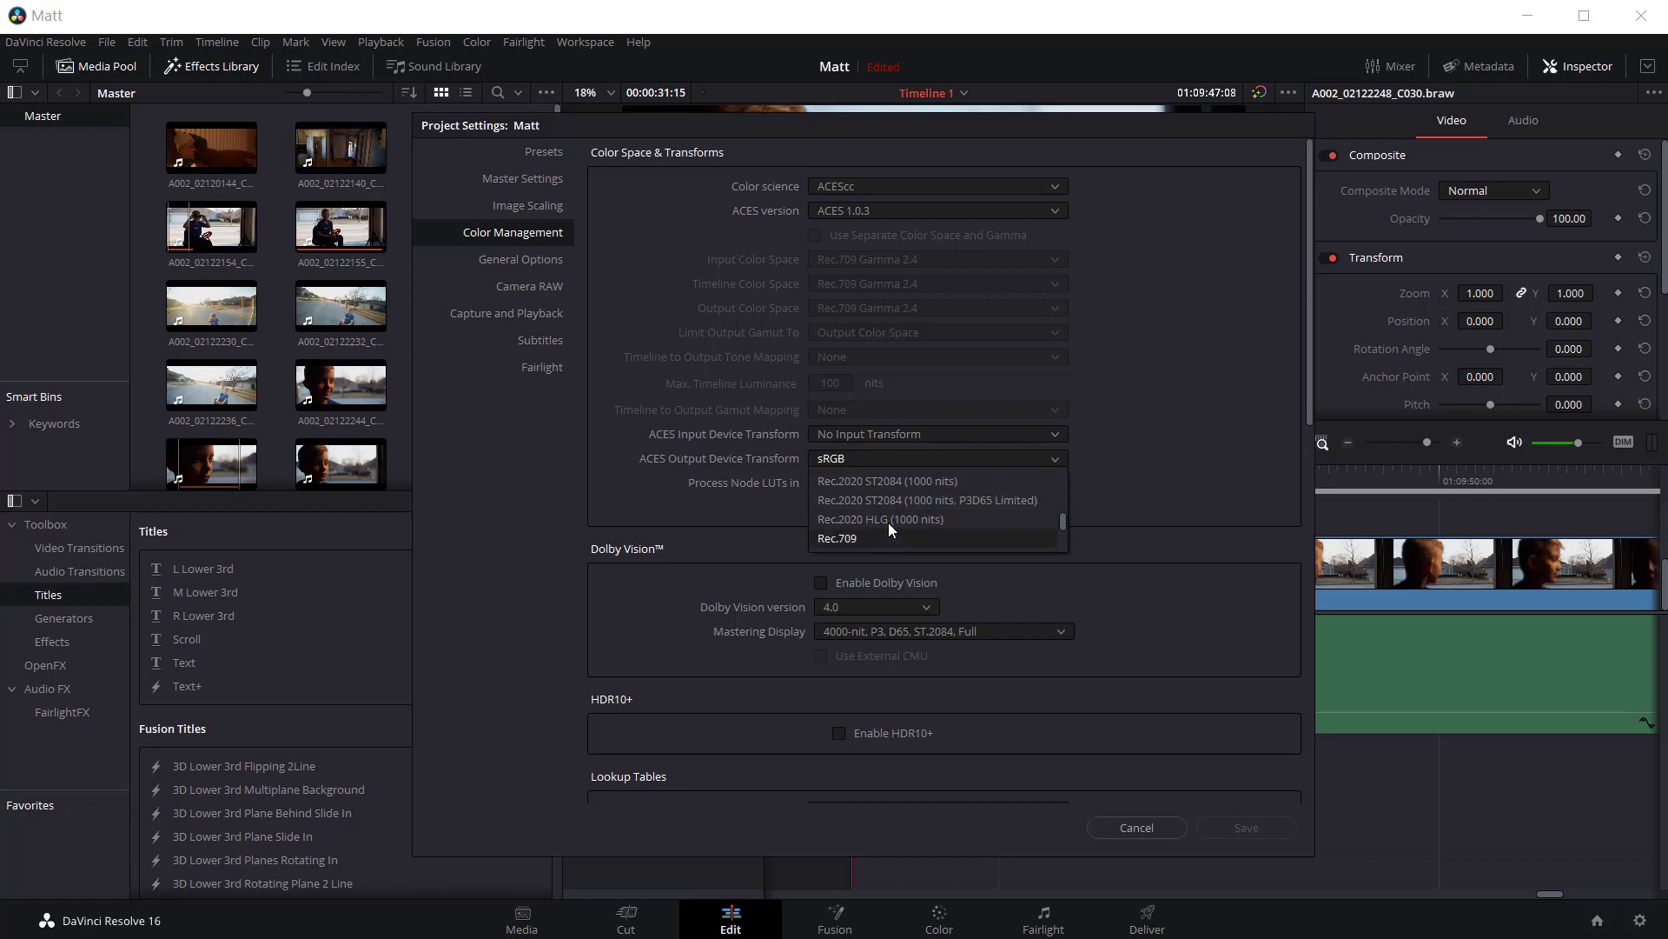
{"action": "left_click", "coordinate": [1087, 528]}
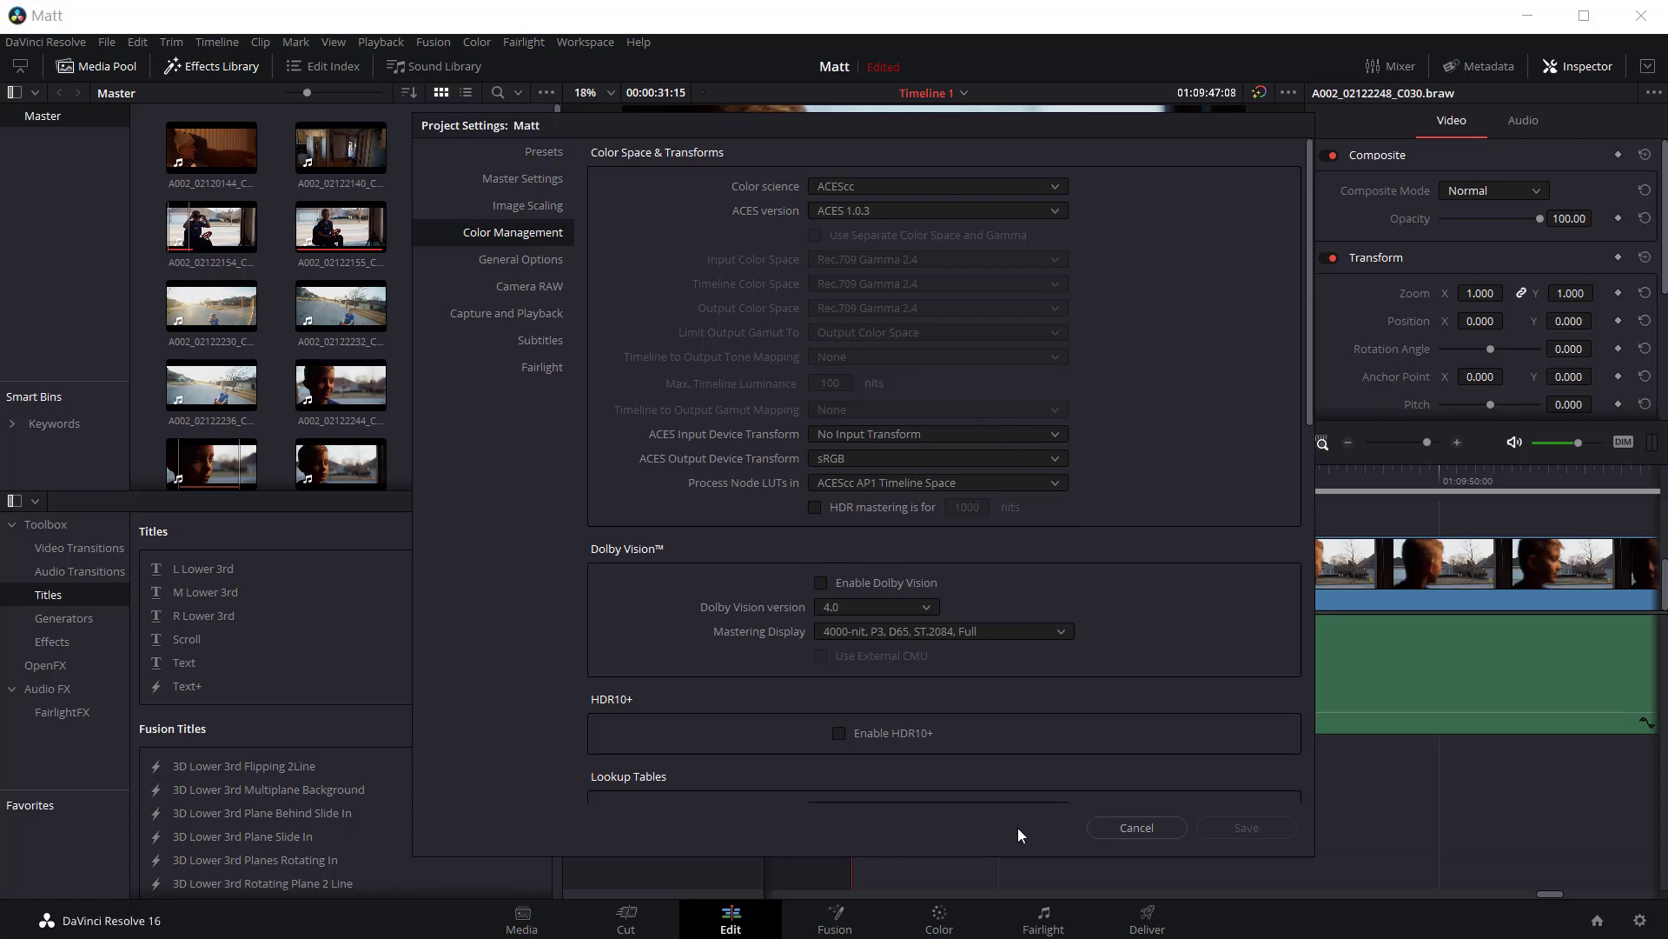
- Open the project's Camera RAW settings and set the RAW profile to ARRI Alexa
{"action": "left_click", "coordinate": [514, 260]}
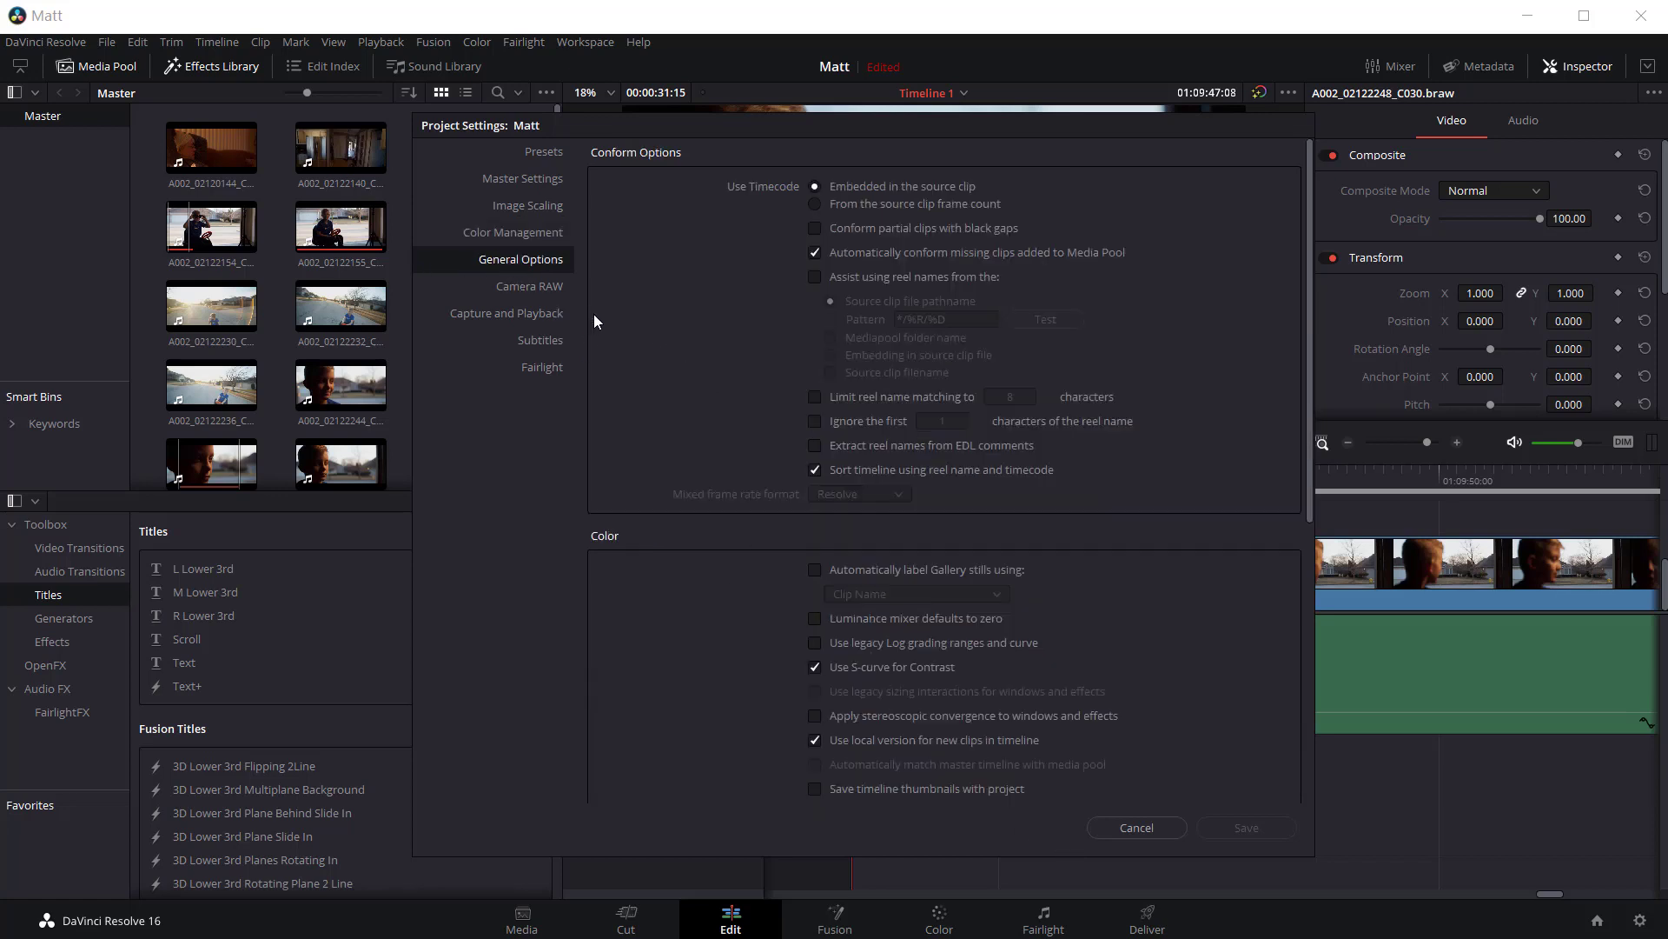
{"action": "left_click", "coordinate": [531, 288]}
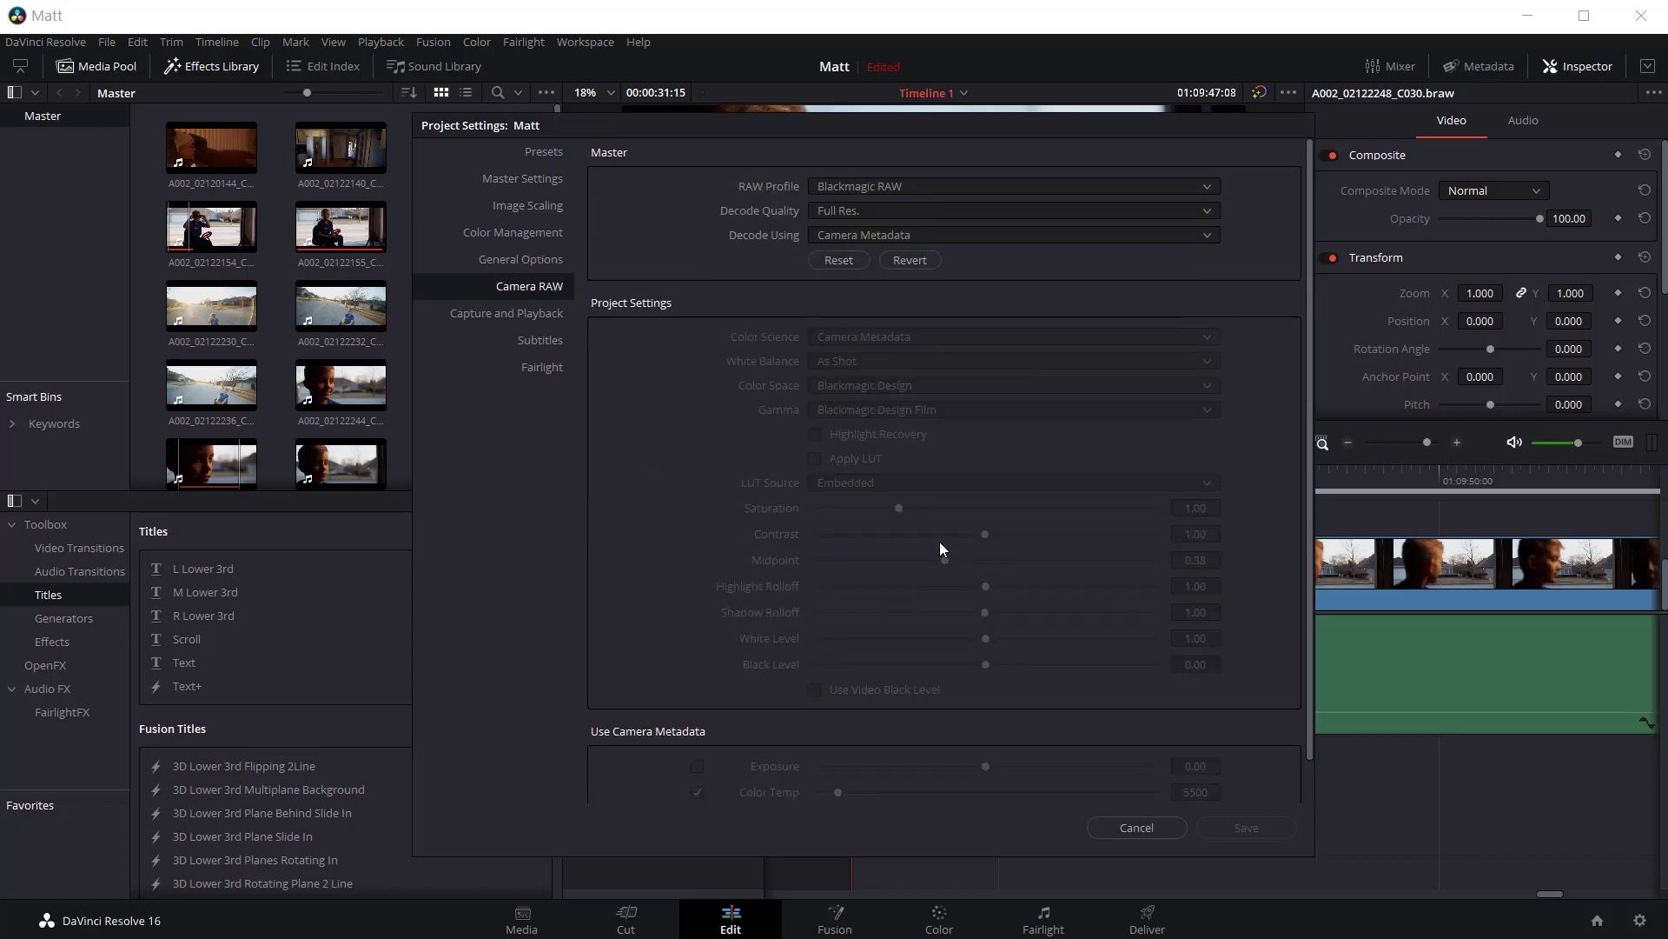
{"action": "left_click", "coordinate": [858, 186]}
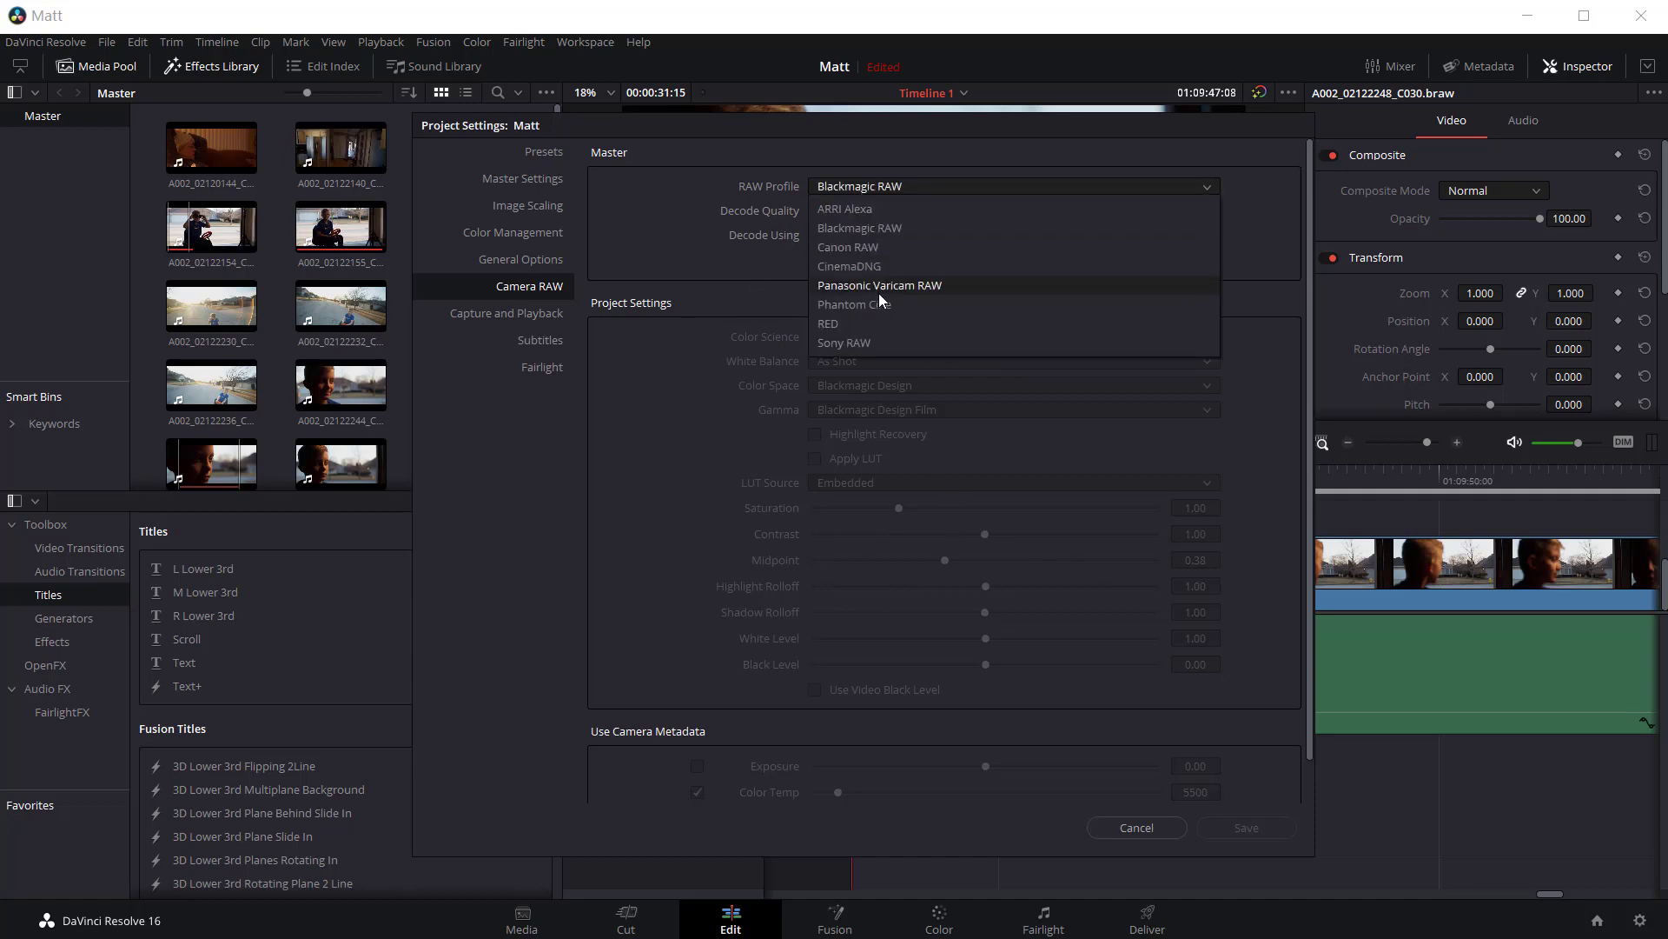
{"action": "left_click", "coordinate": [892, 210]}
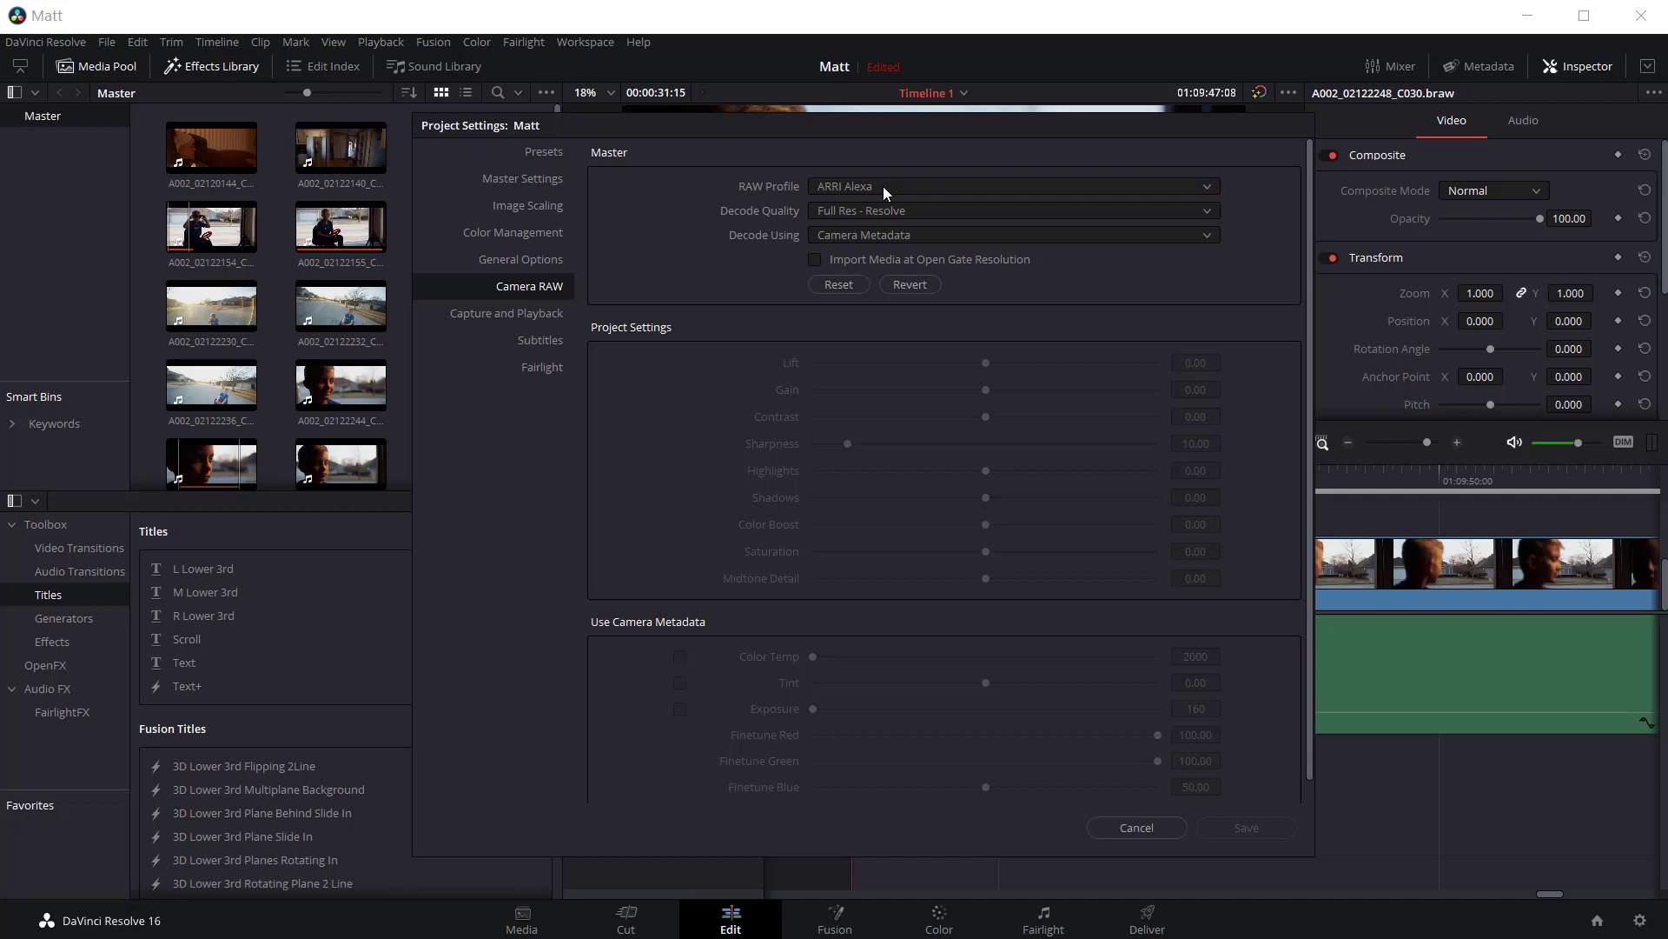
- Try the decoding sources for the ARRI Alexa RAW profile and set Decode Using to Project
{"action": "left_click", "coordinate": [888, 237]}
{"action": "left_click", "coordinate": [878, 257]}
{"action": "left_click", "coordinate": [901, 237]}
{"action": "left_click", "coordinate": [883, 296]}
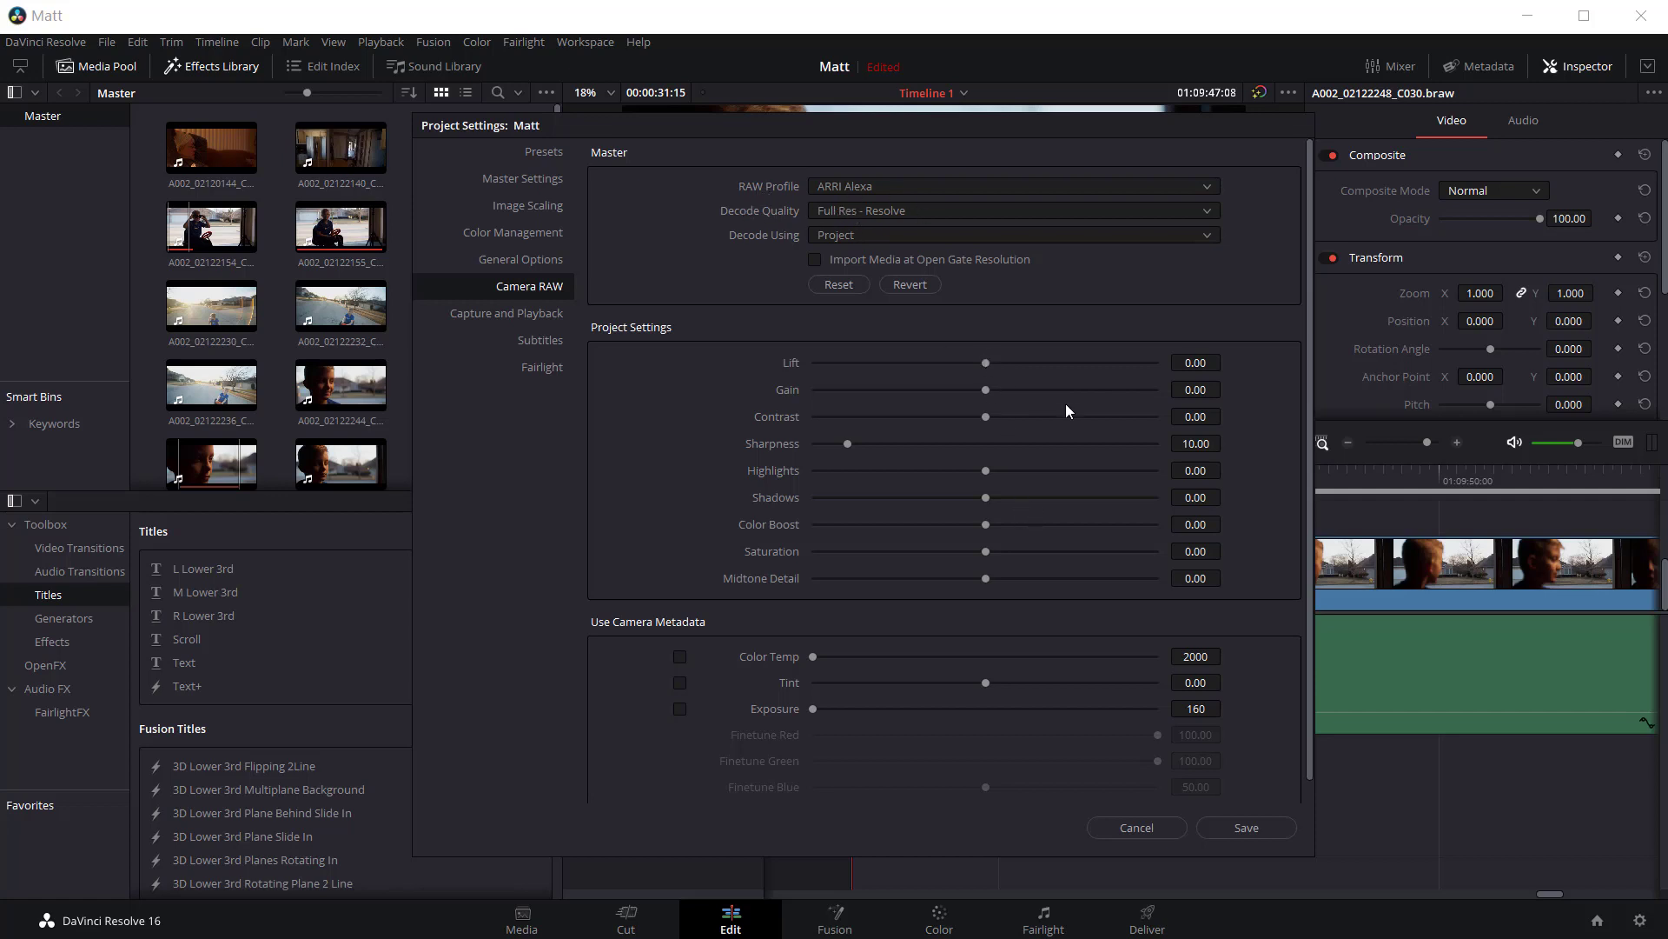
- Set the RAW profile to Blackmagic RAW with Decode Using set to Project
{"action": "left_click", "coordinate": [900, 187]}
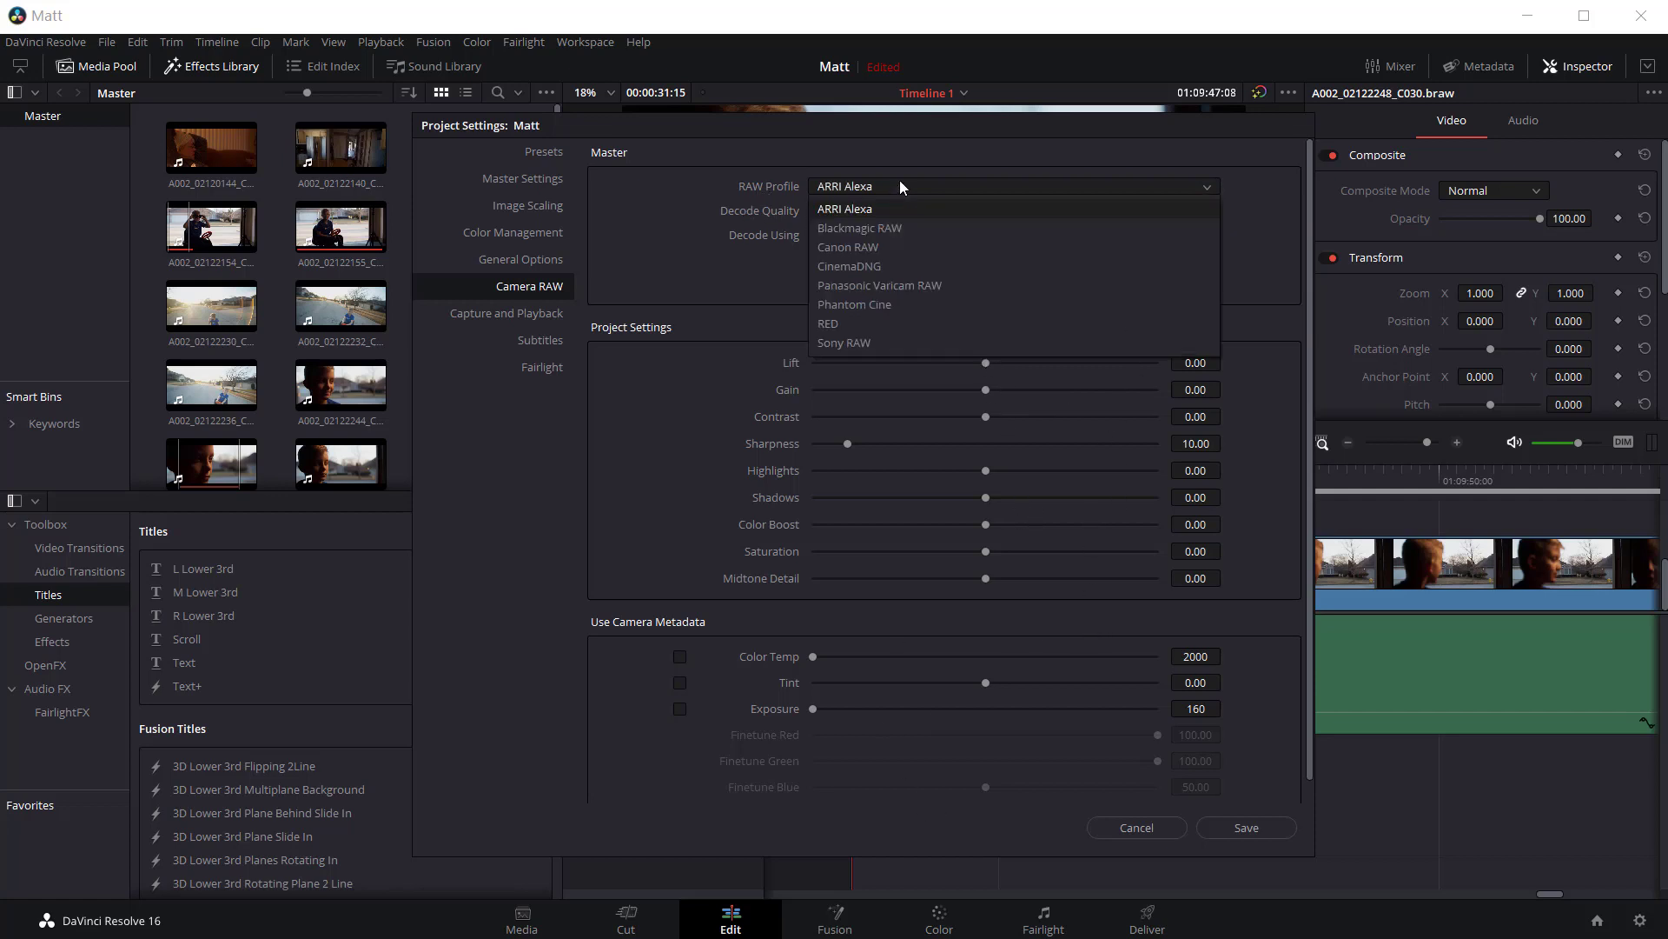
{"action": "left_click", "coordinate": [895, 228]}
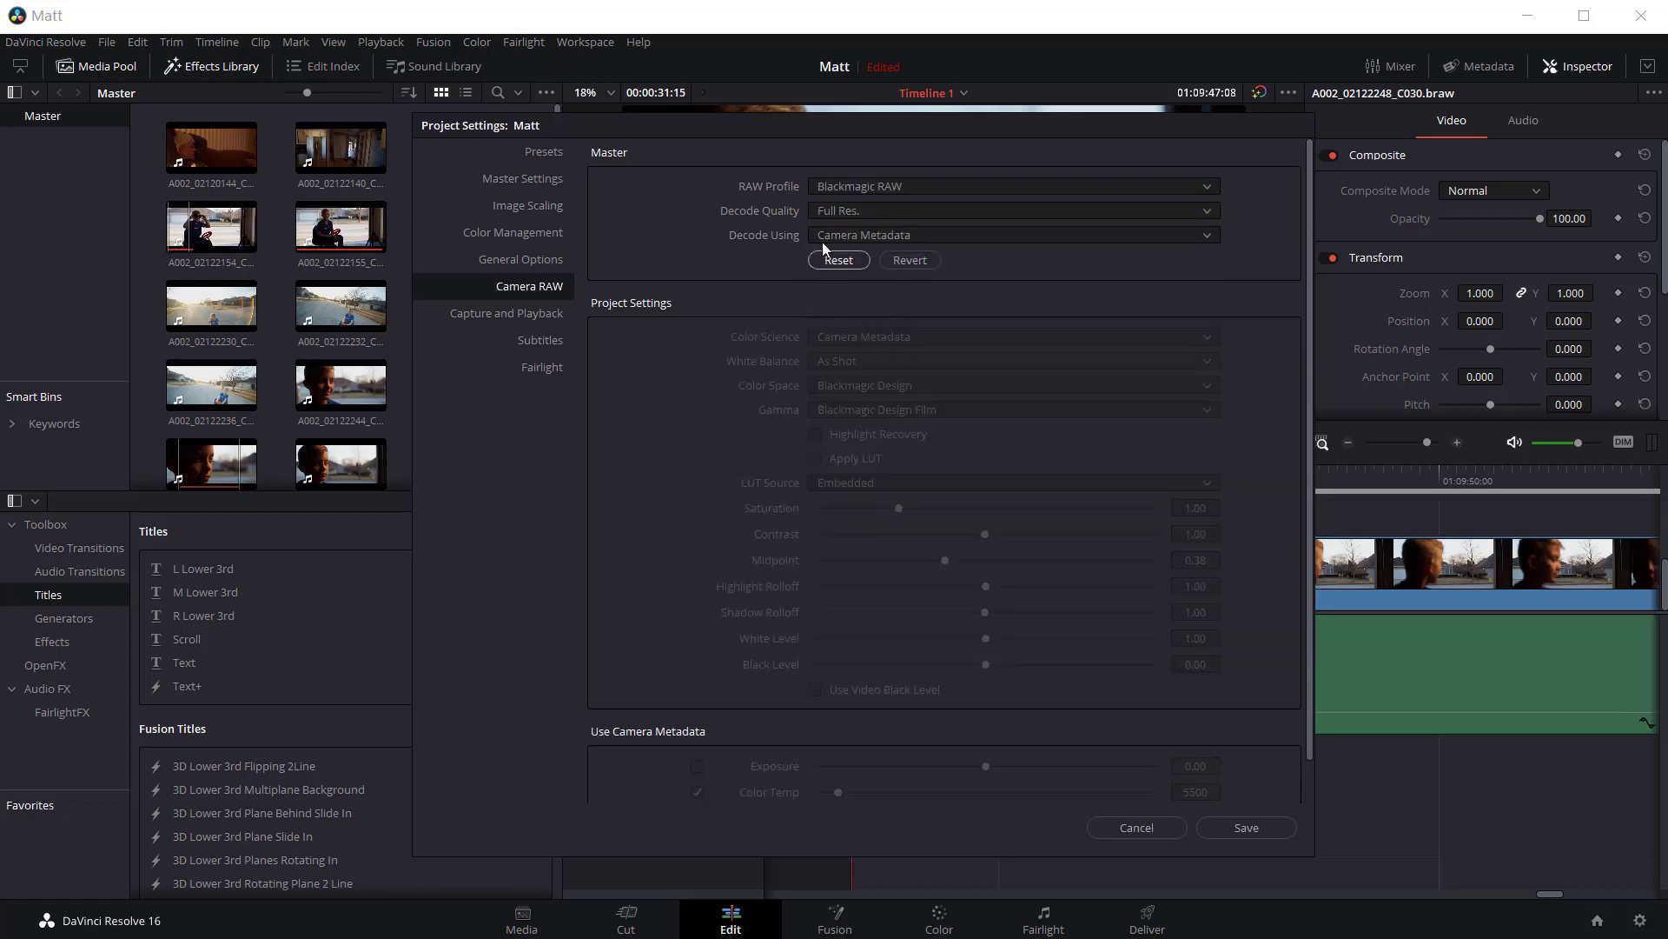
{"action": "left_click", "coordinate": [916, 240]}
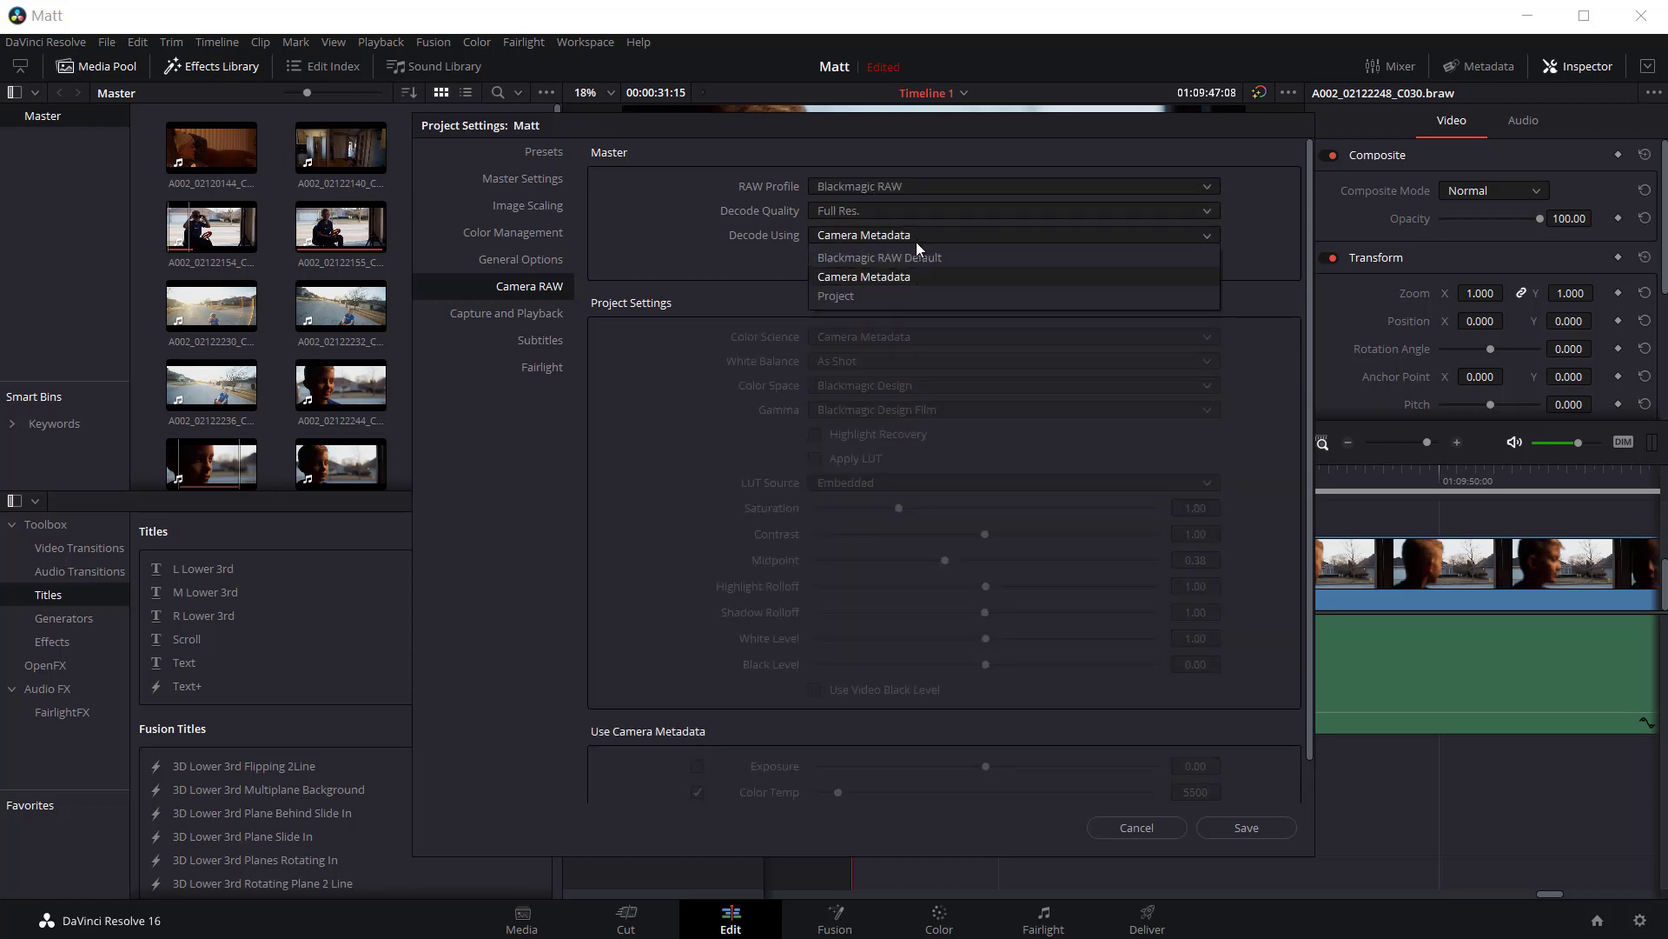
{"action": "left_click", "coordinate": [890, 301]}
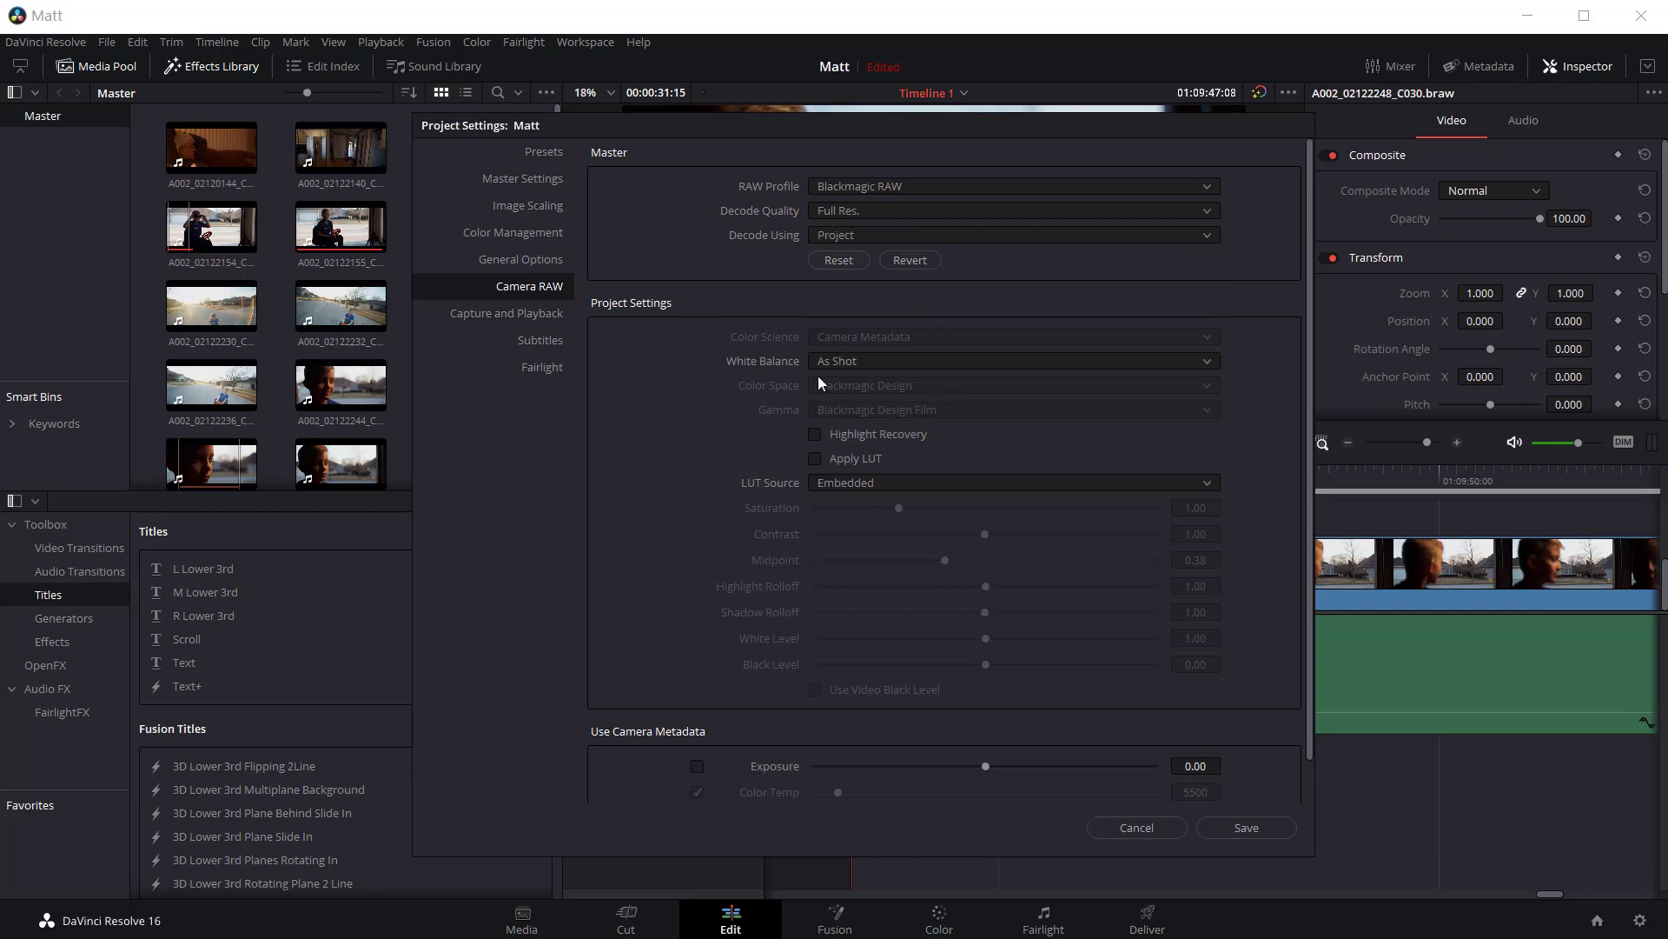
- Review the white balance presets for Blackmagic RAW without choosing one, and set Decode Using to Camera Metadata
{"action": "left_click", "coordinate": [882, 361]}
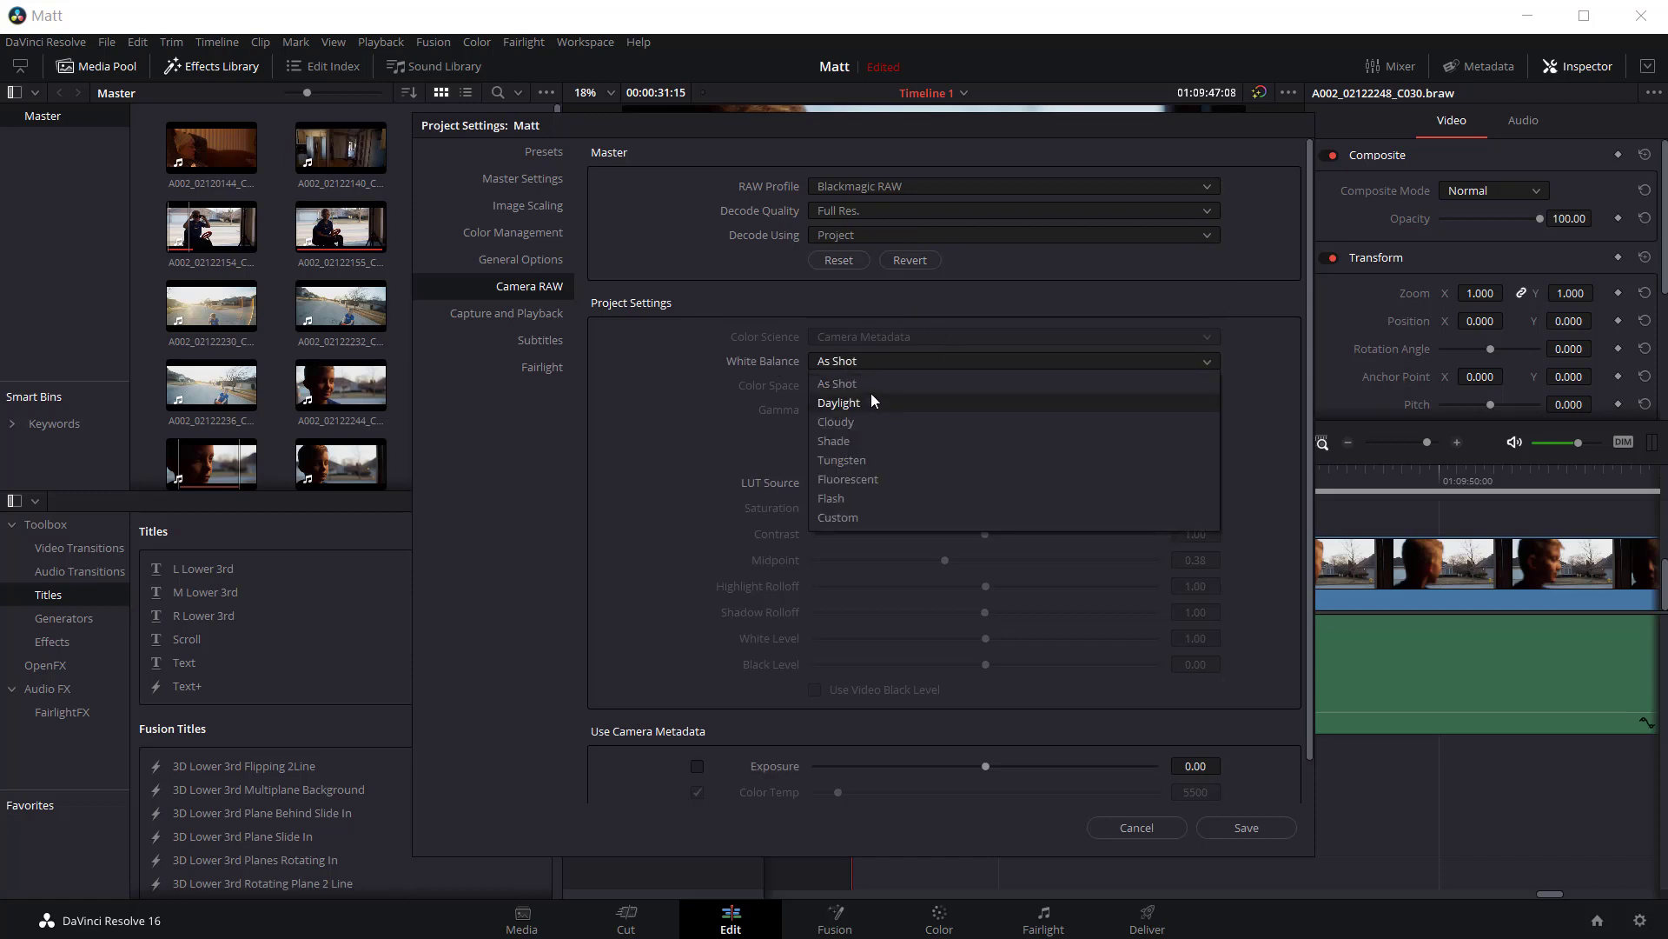
{"action": "left_click", "coordinate": [663, 359]}
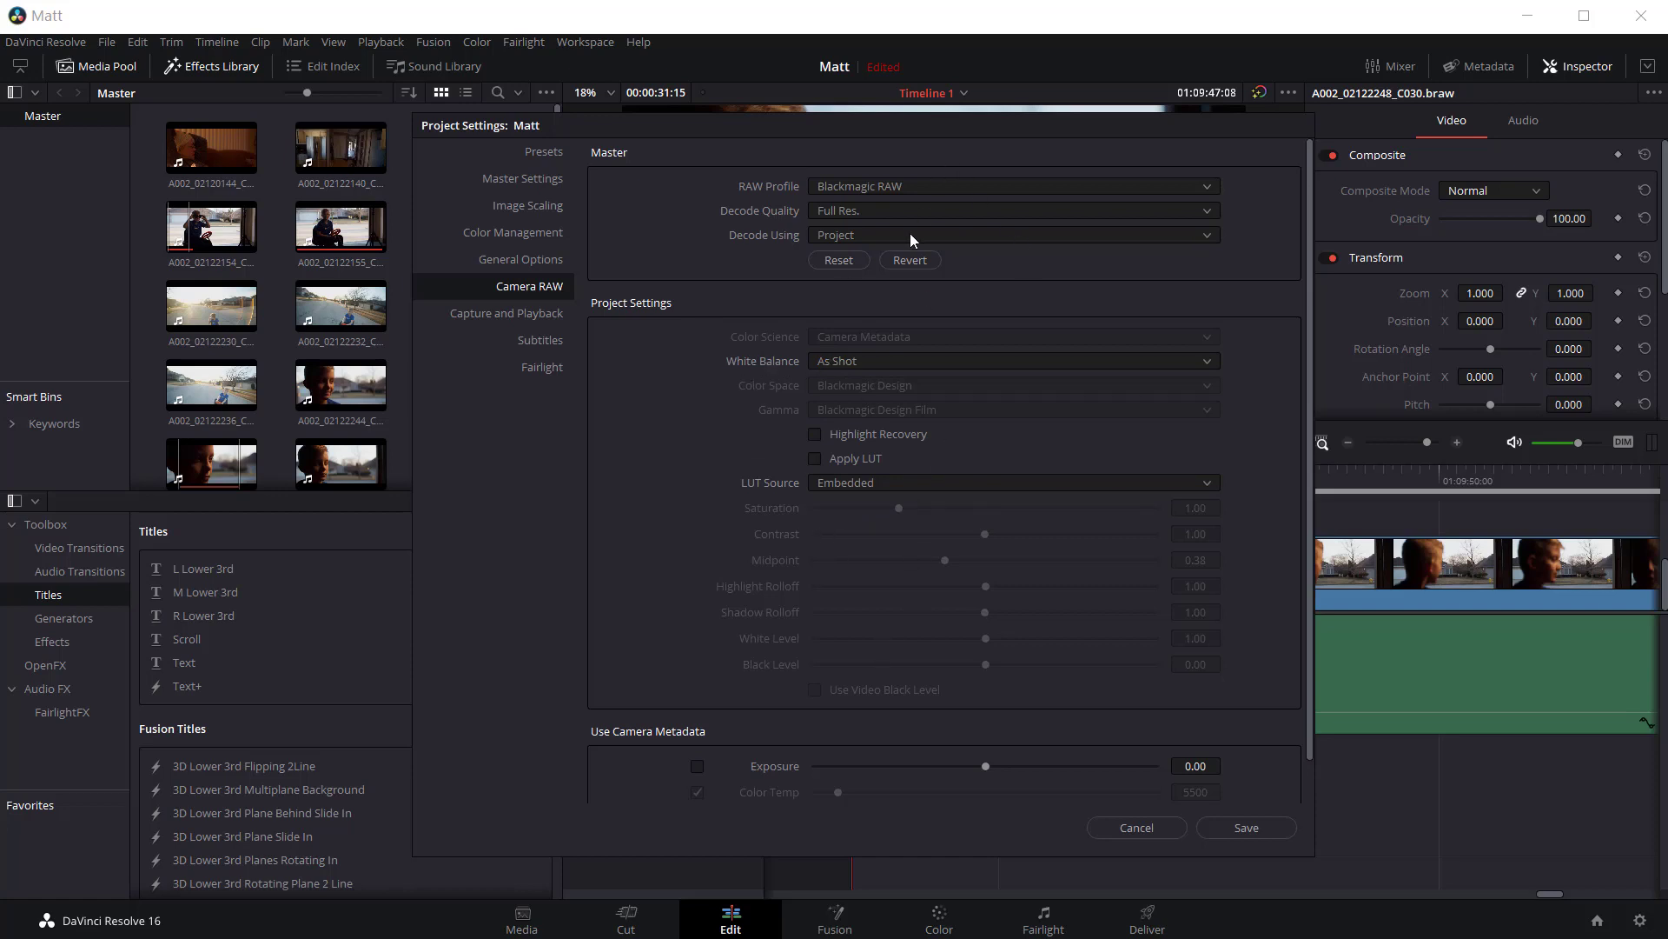
{"action": "left_click", "coordinate": [883, 232]}
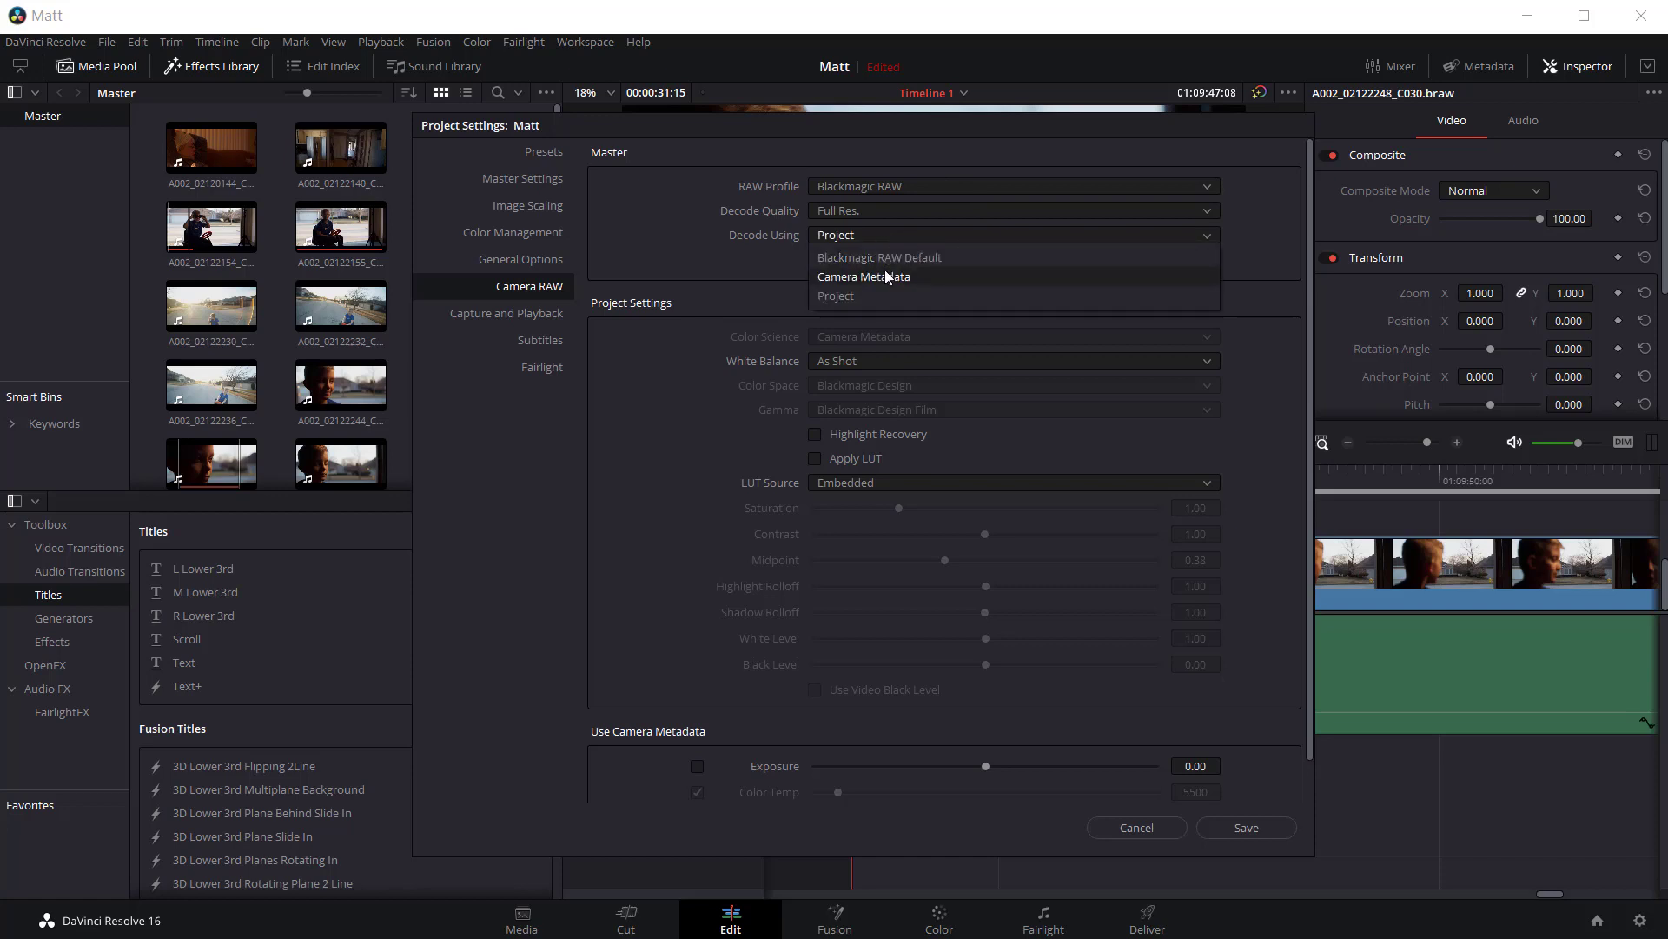
{"action": "left_click", "coordinate": [888, 279]}
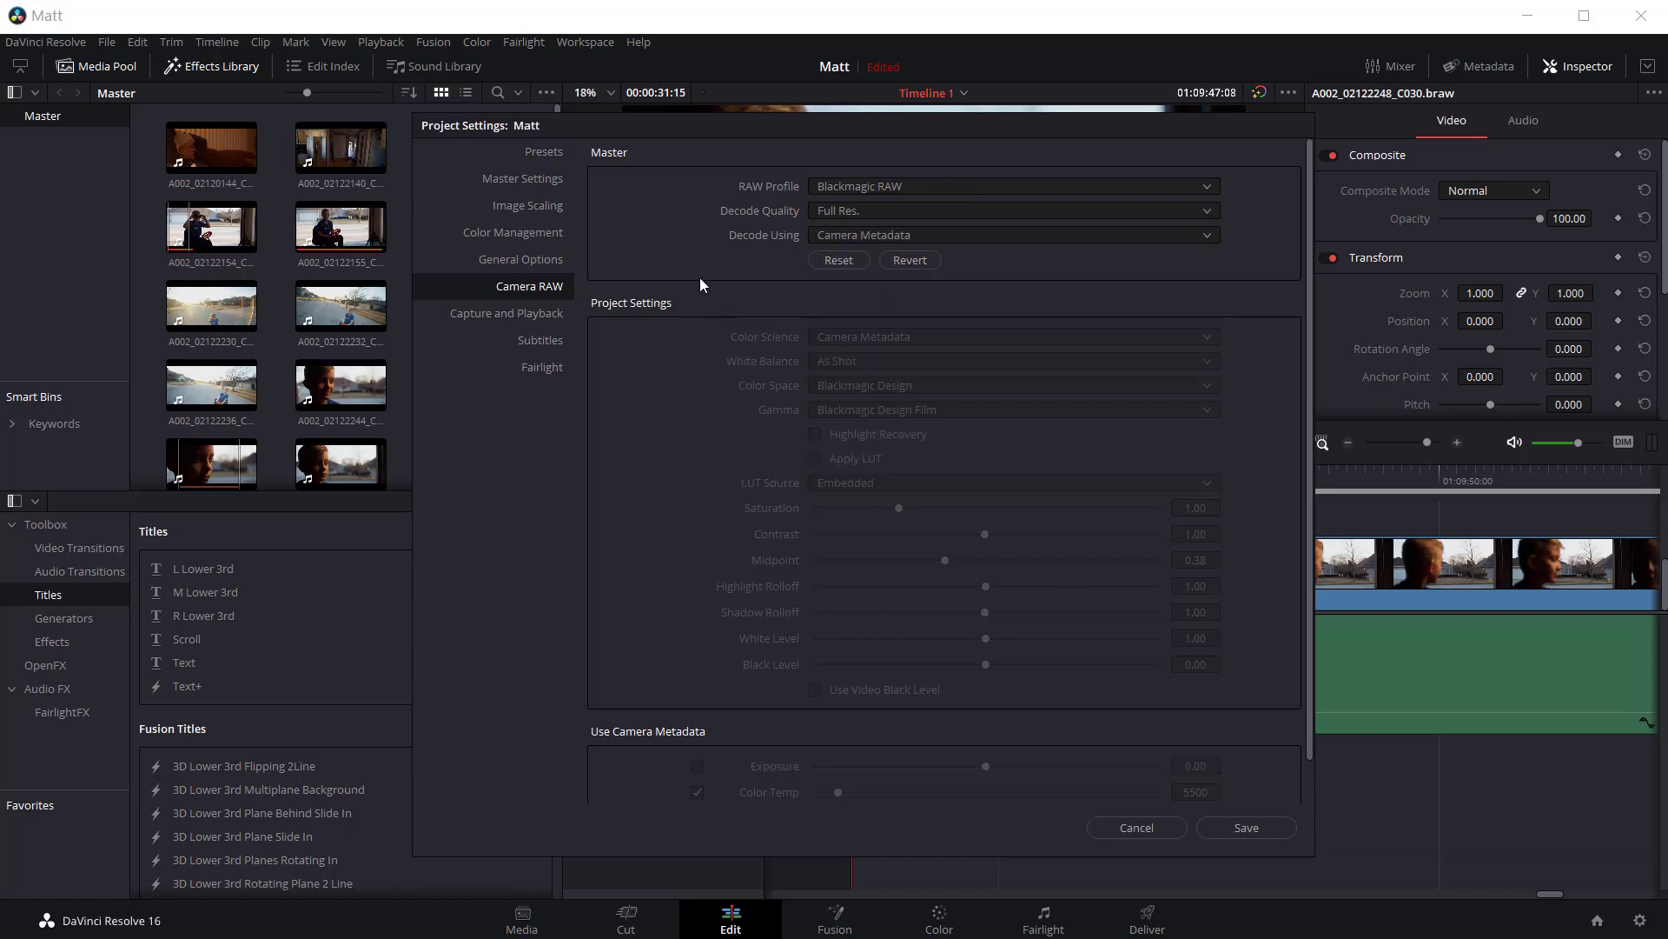
- Review the available RAW profiles without choosing one, and close the project settings without saving
{"action": "left_click", "coordinate": [848, 186]}
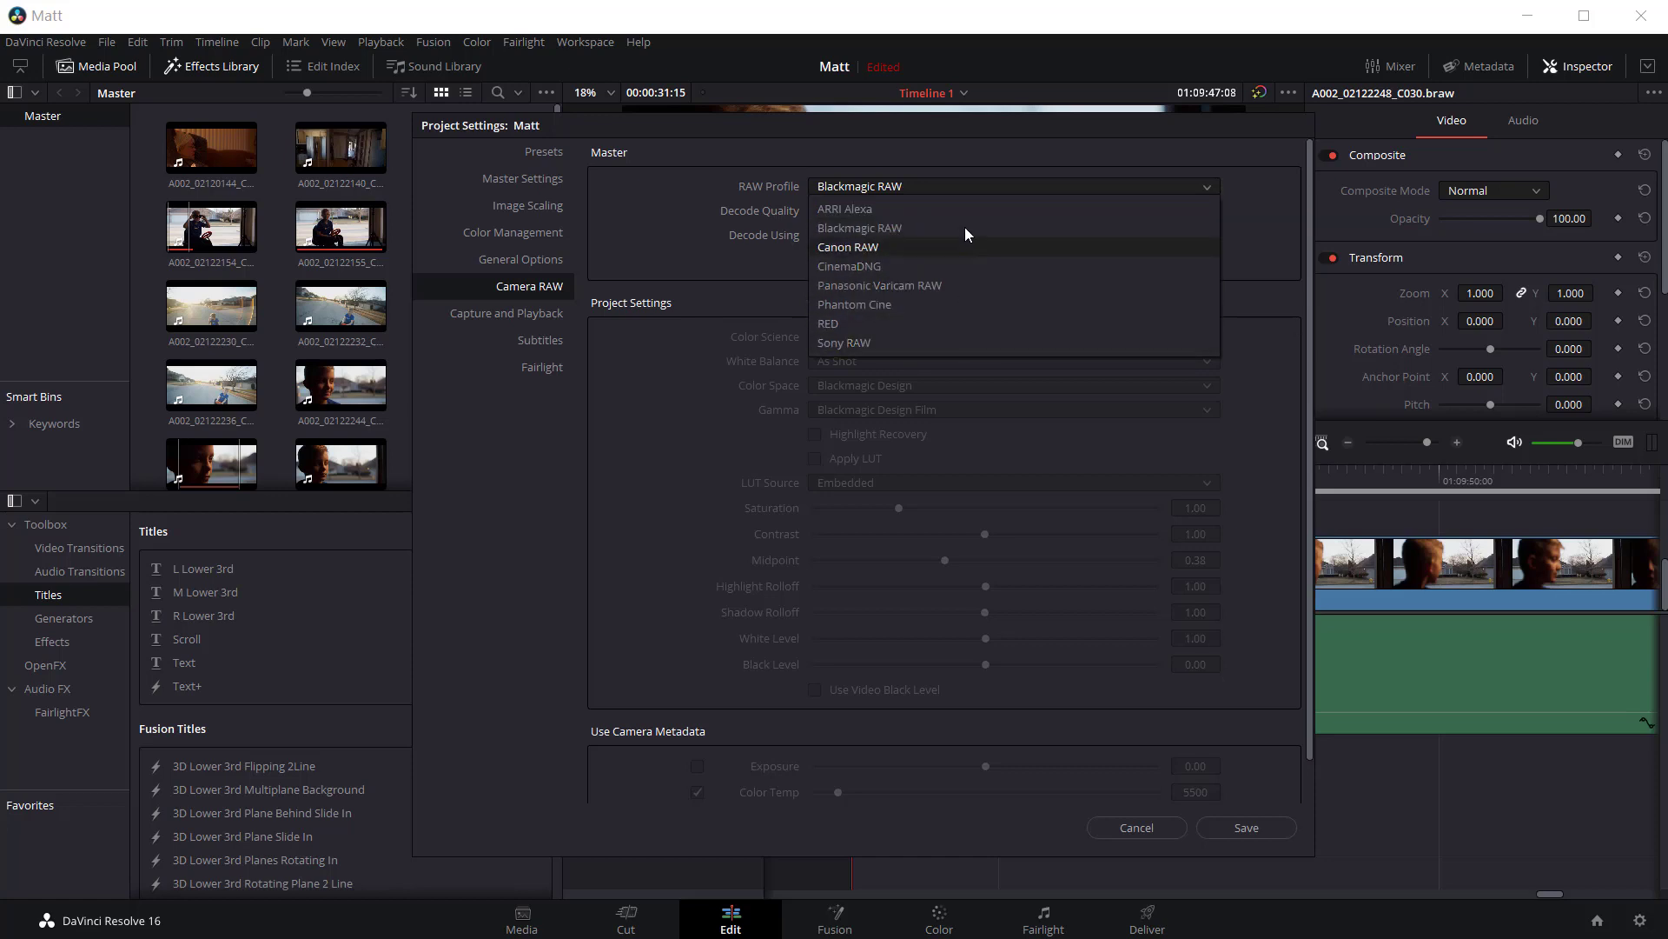
{"action": "left_click", "coordinate": [730, 393]}
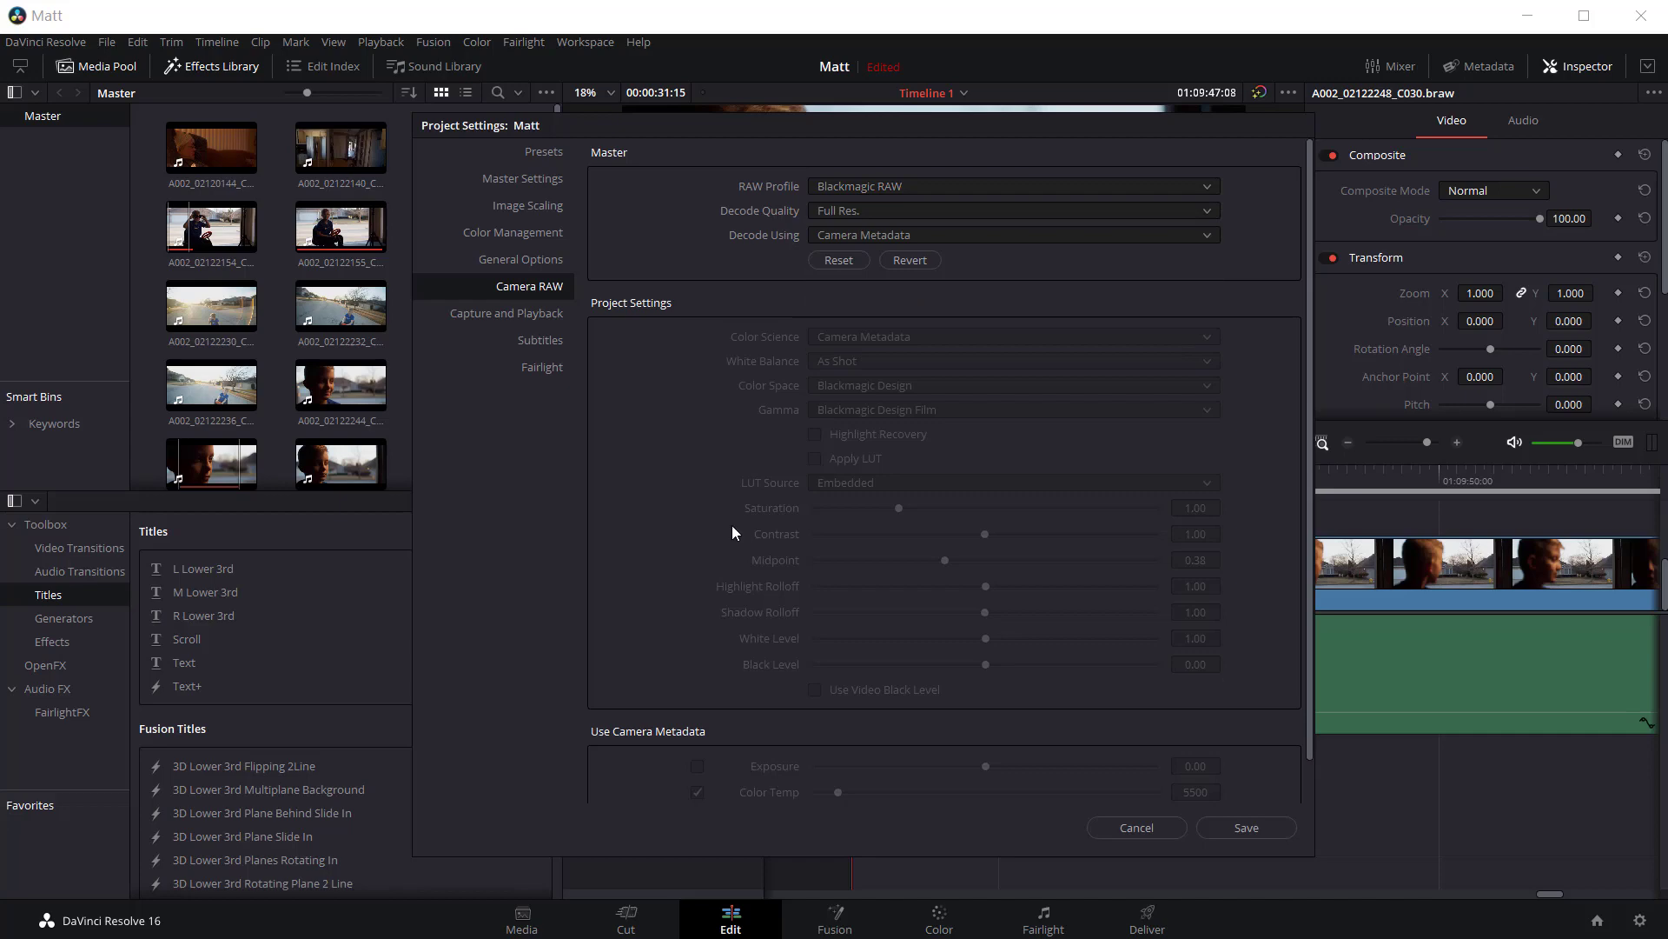
{"action": "left_click", "coordinate": [1145, 838]}
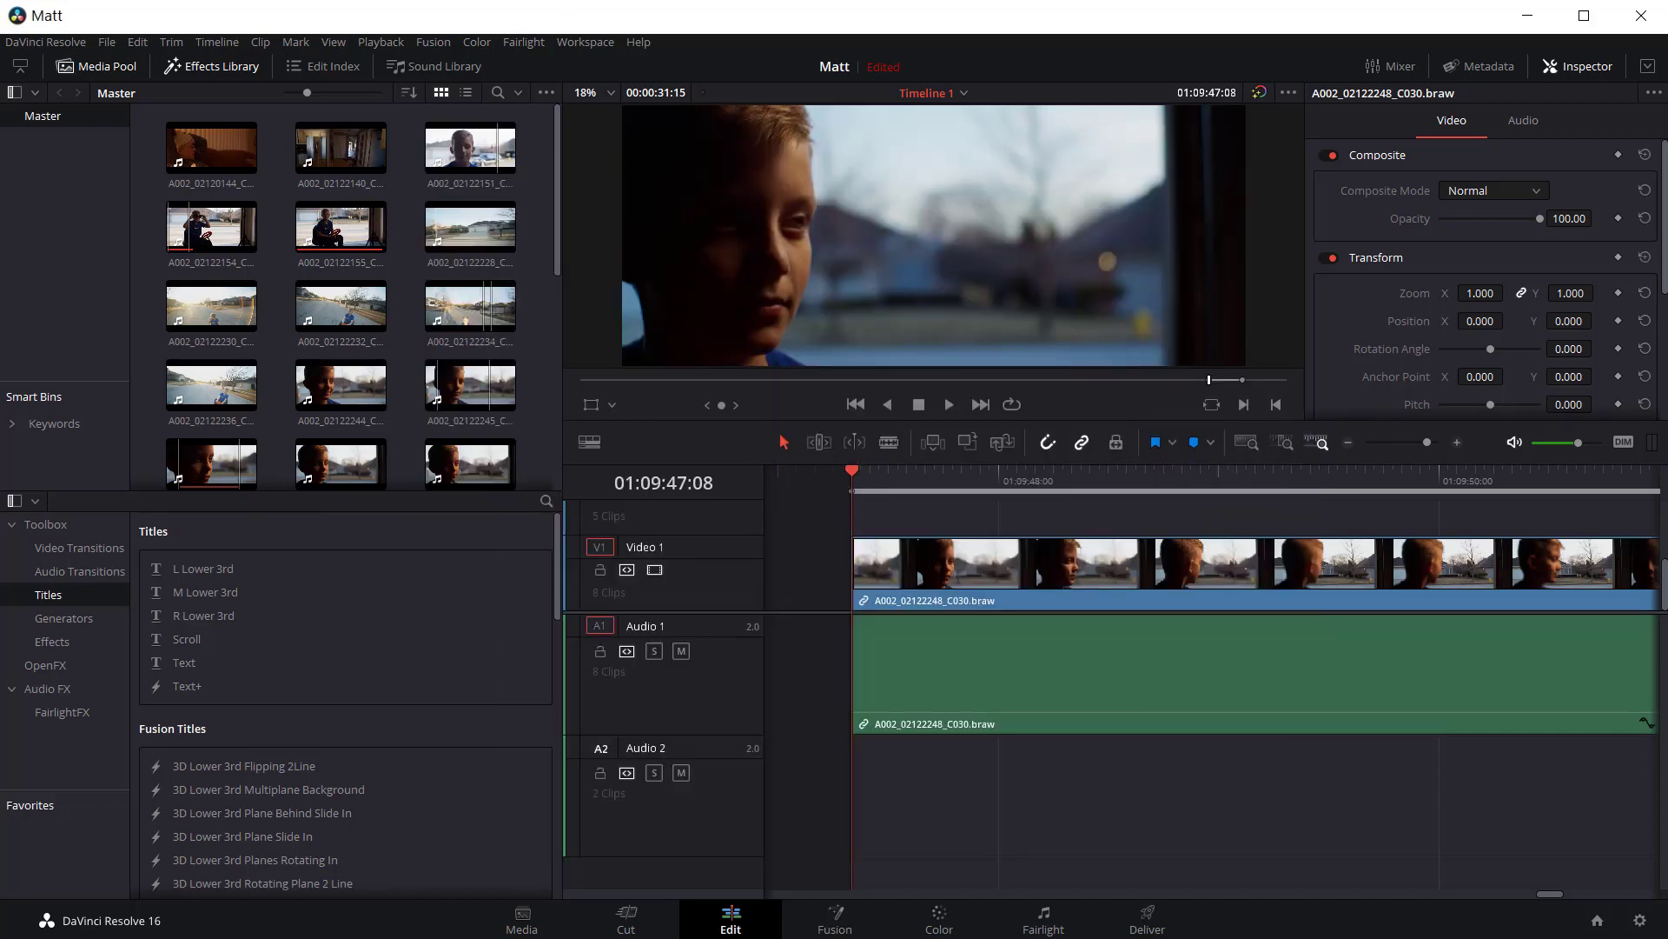
- Switch to the Formats folder in File Explorer and examine the EXR, R3D and MOV files it holds
{"action": "key", "text": "alt+Tab"}
{"action": "left_click_drag", "start_coordinate": [809, 416], "coordinate": [406, 373]}
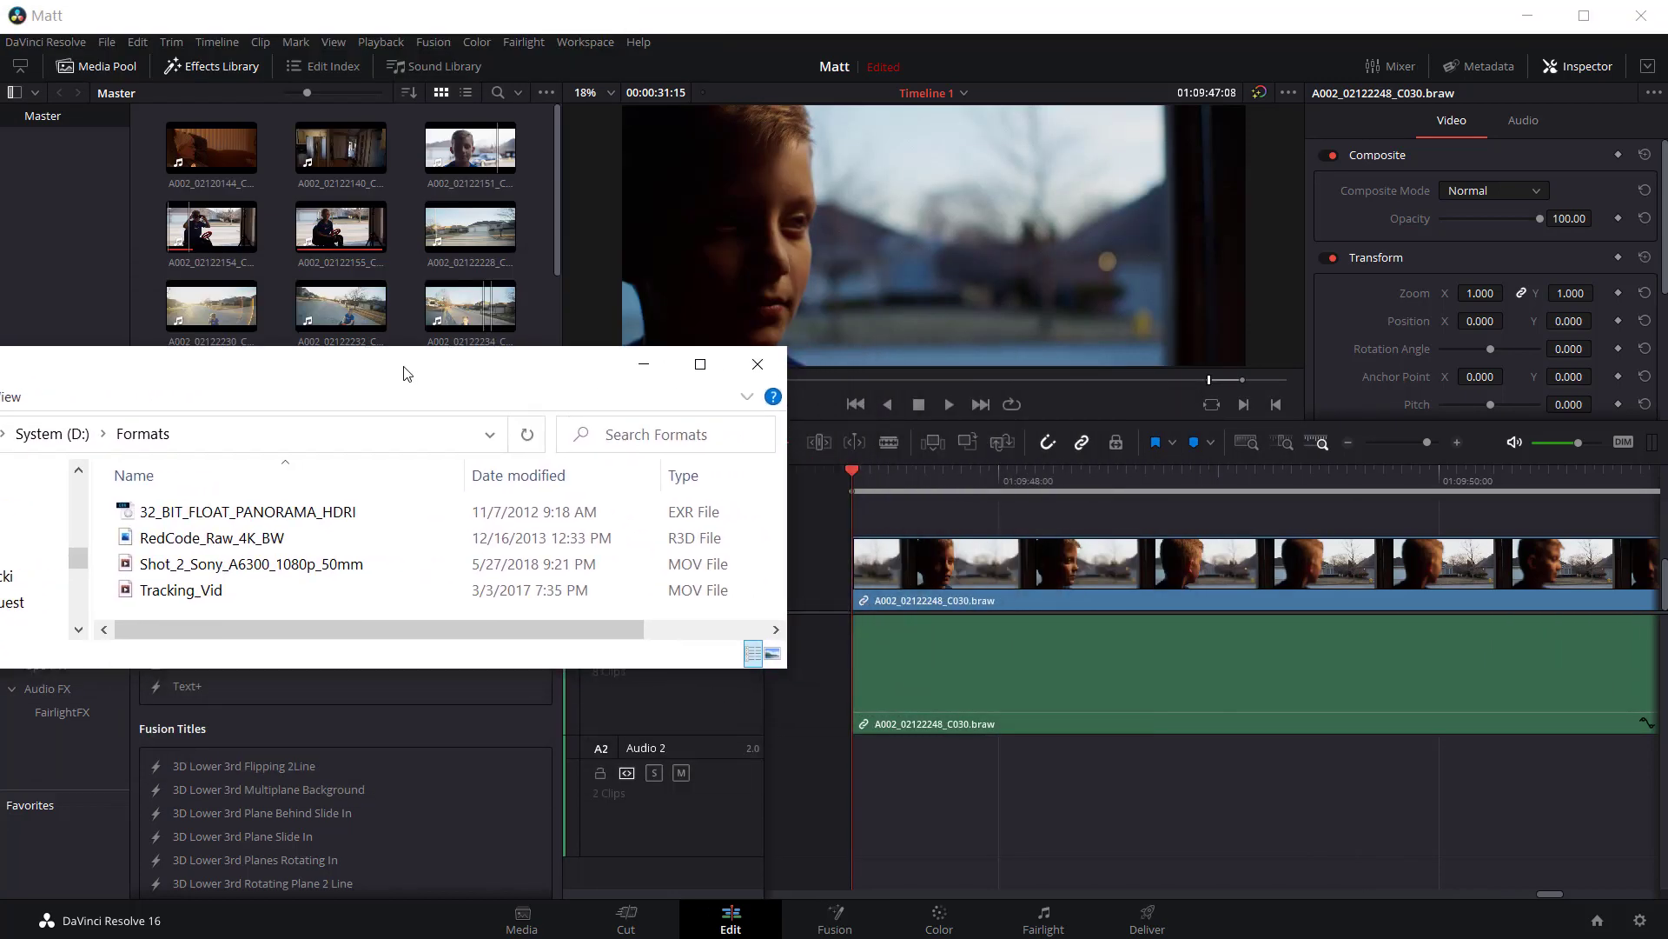
{"action": "left_click", "coordinate": [202, 540]}
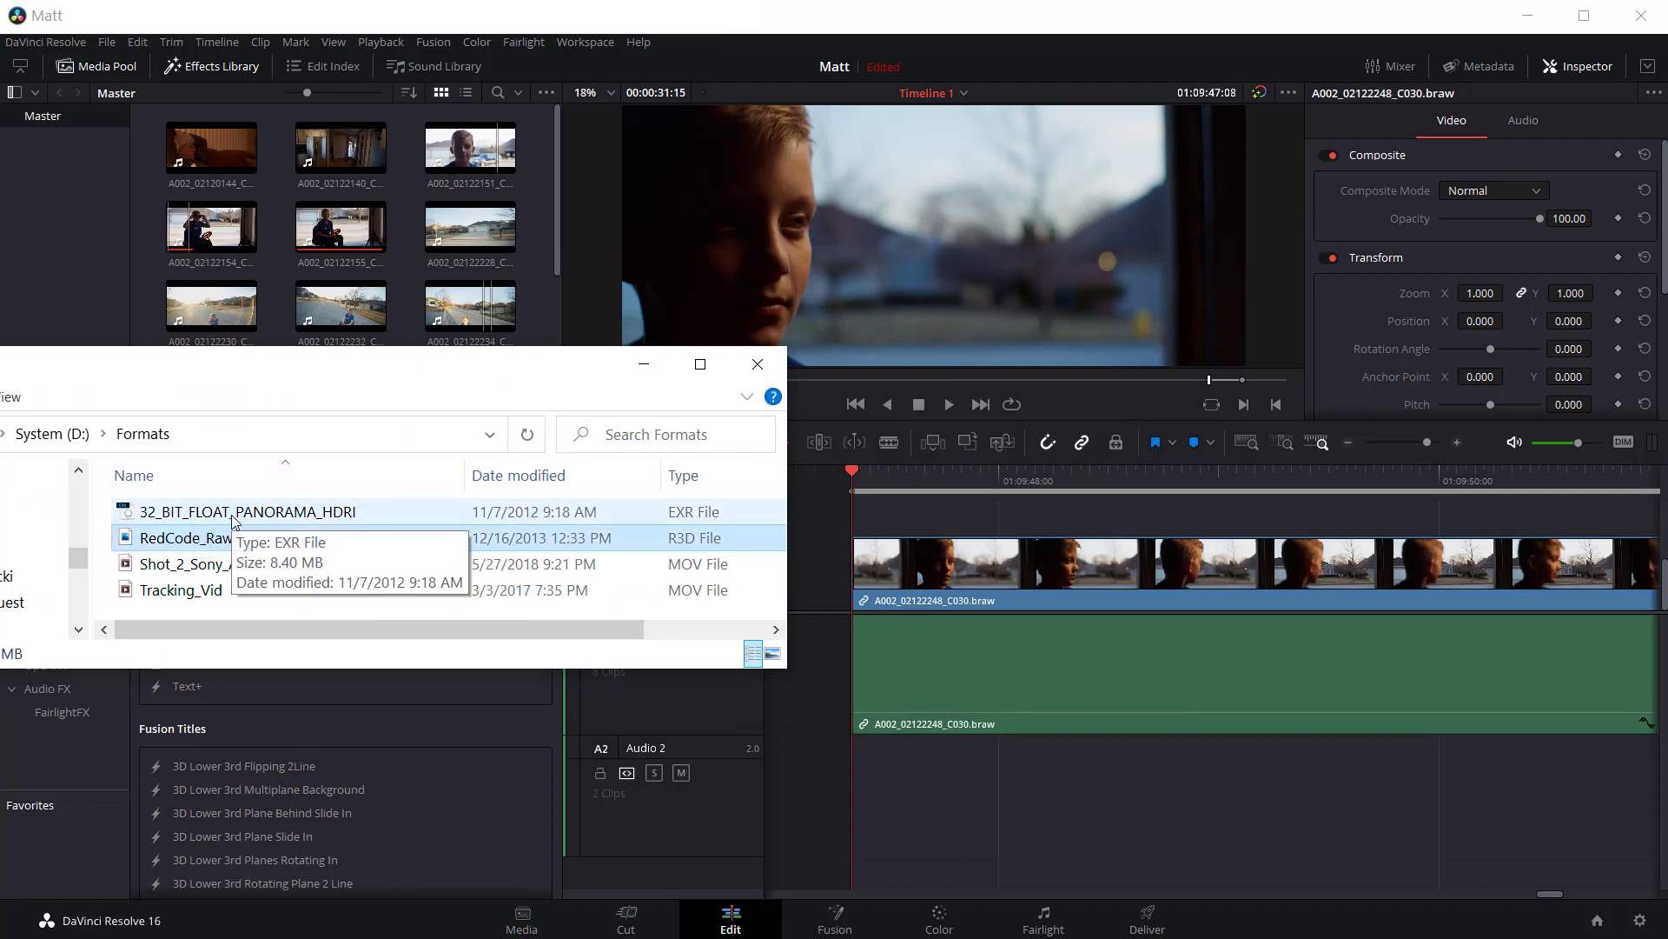
{"action": "left_click_drag", "start_coordinate": [317, 362], "coordinate": [308, 384]}
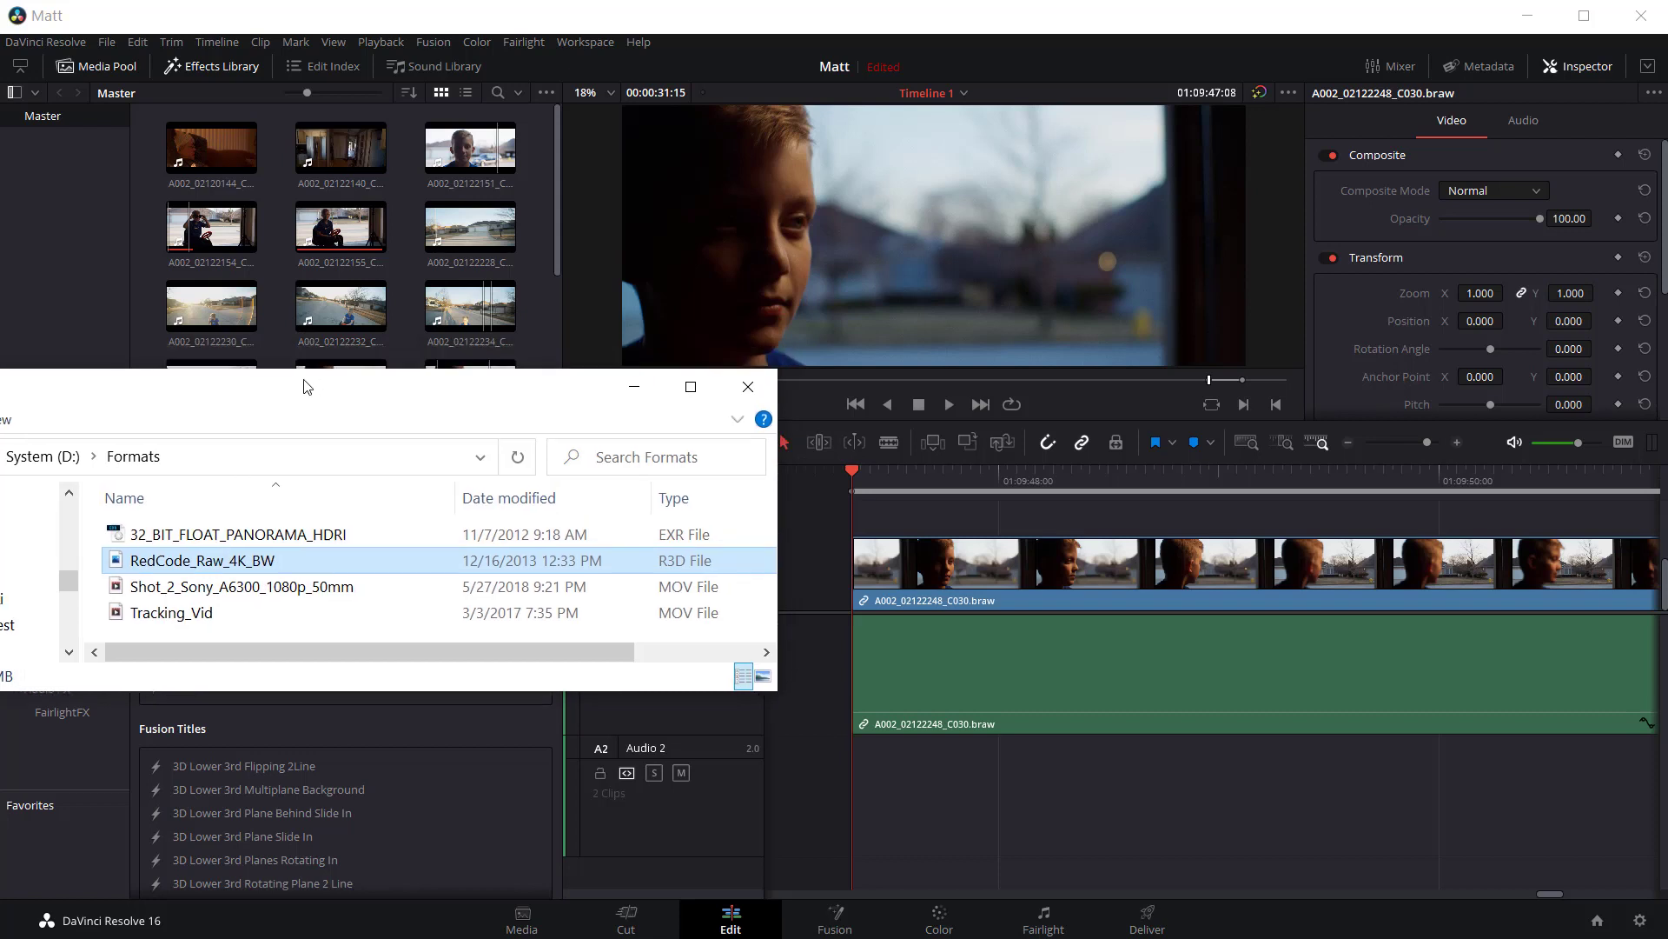
{"action": "left_click", "coordinate": [188, 535]}
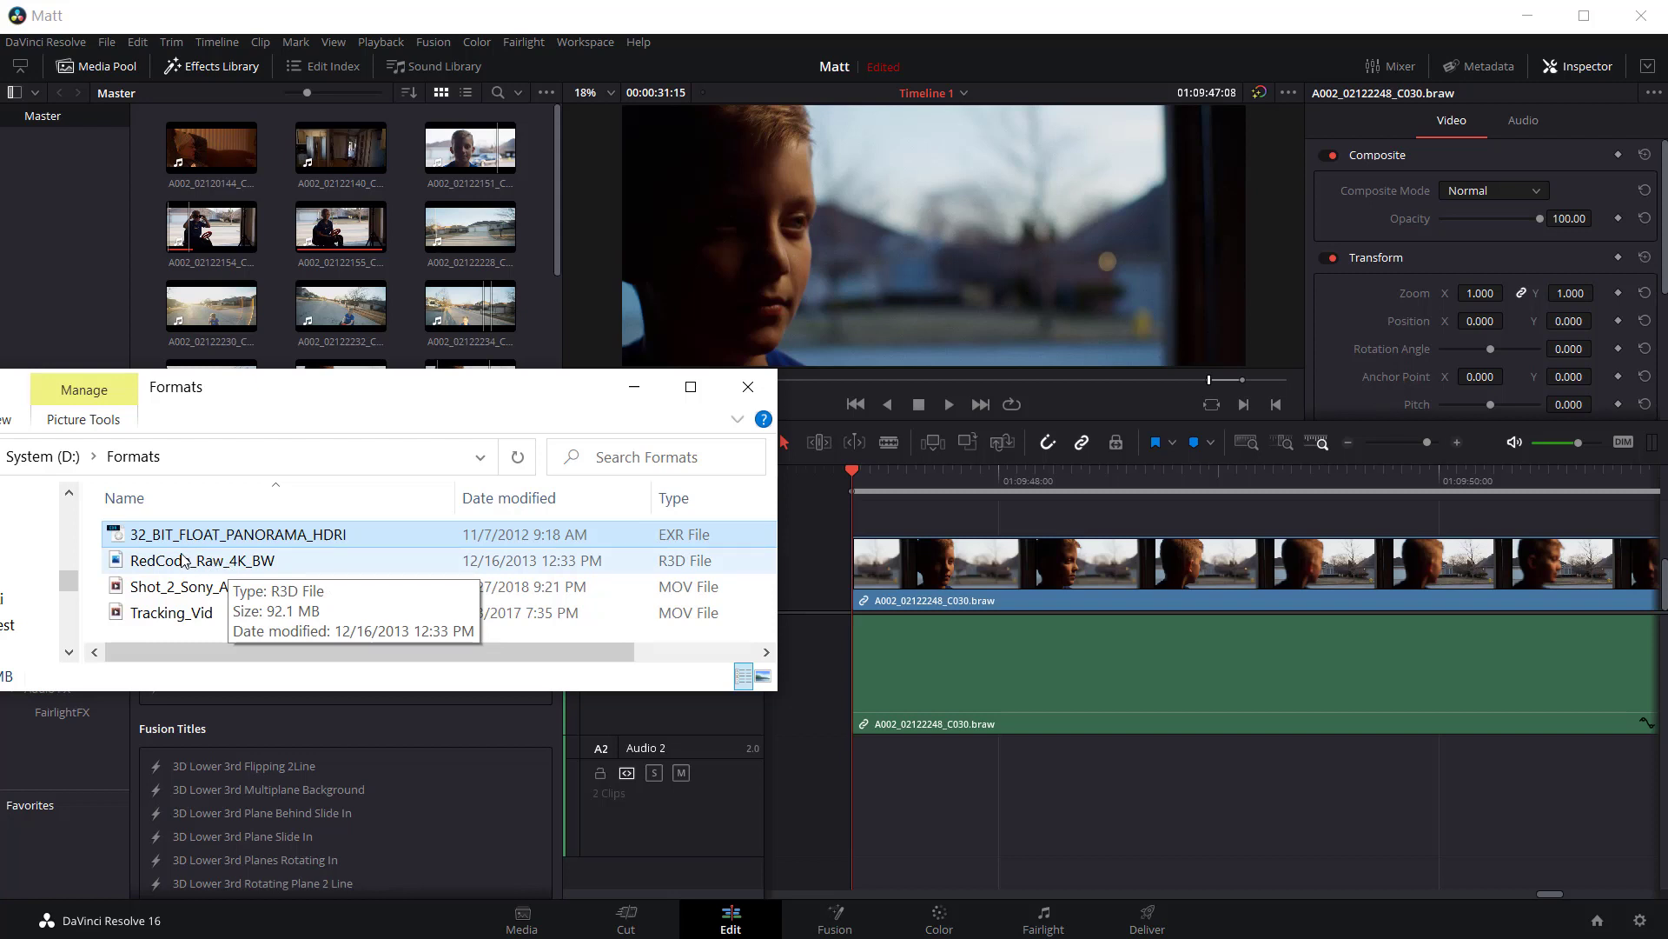
{"action": "left_click", "coordinate": [188, 563], "text": "ctrl"}
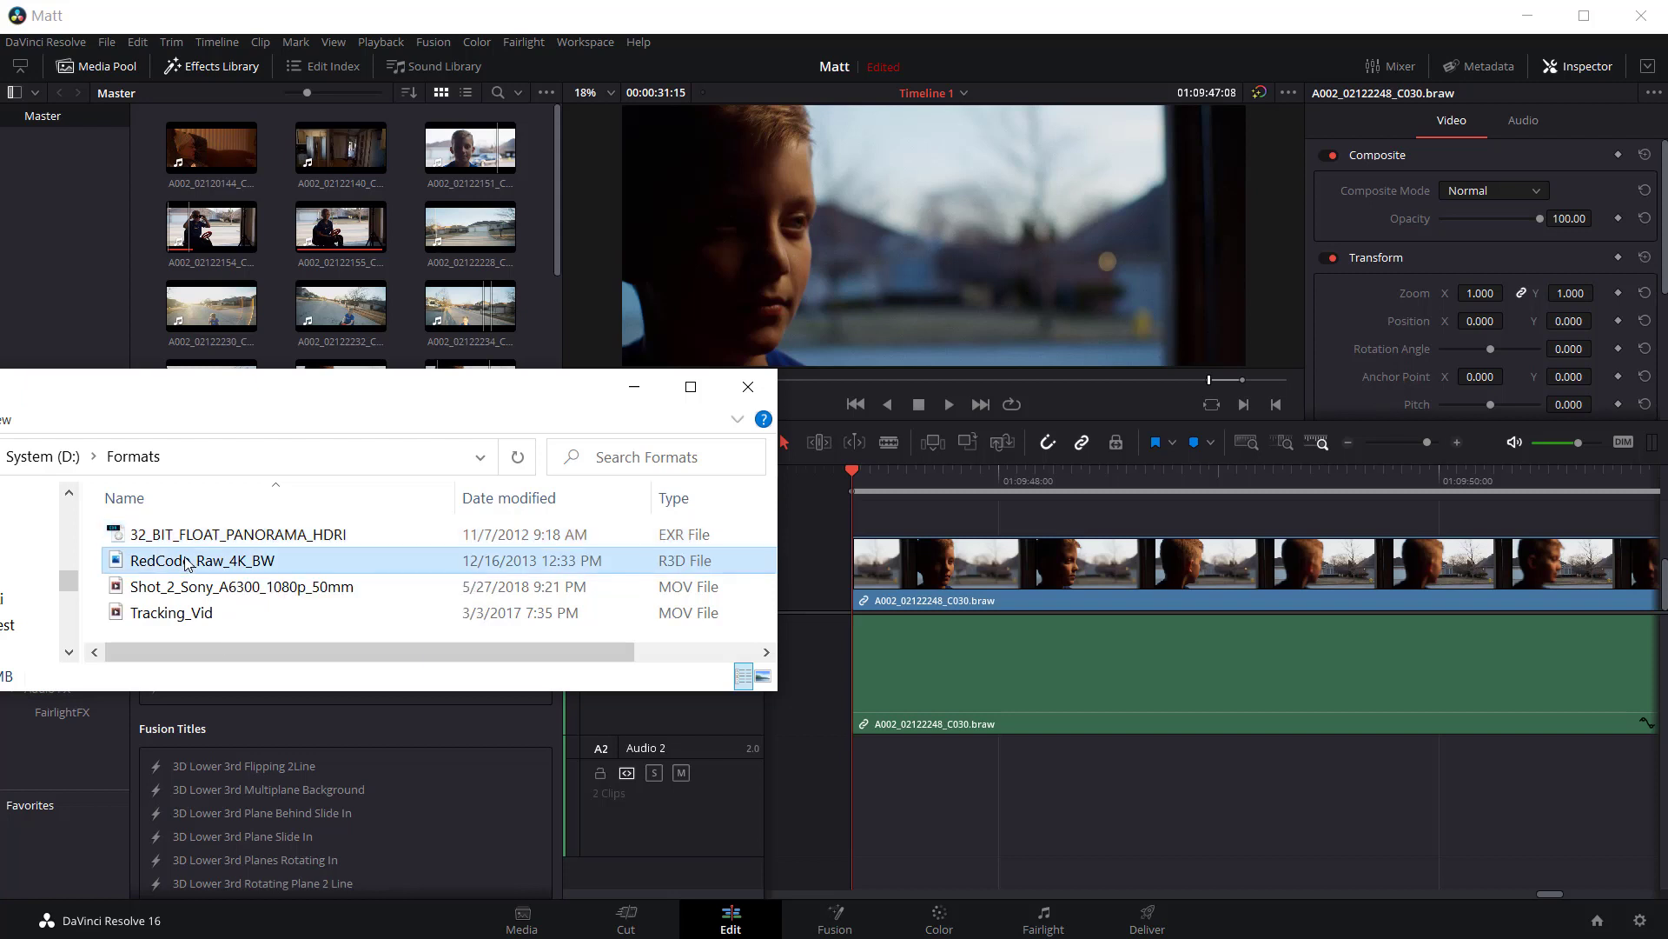
{"action": "left_click", "coordinate": [229, 586], "text": "ctrl"}
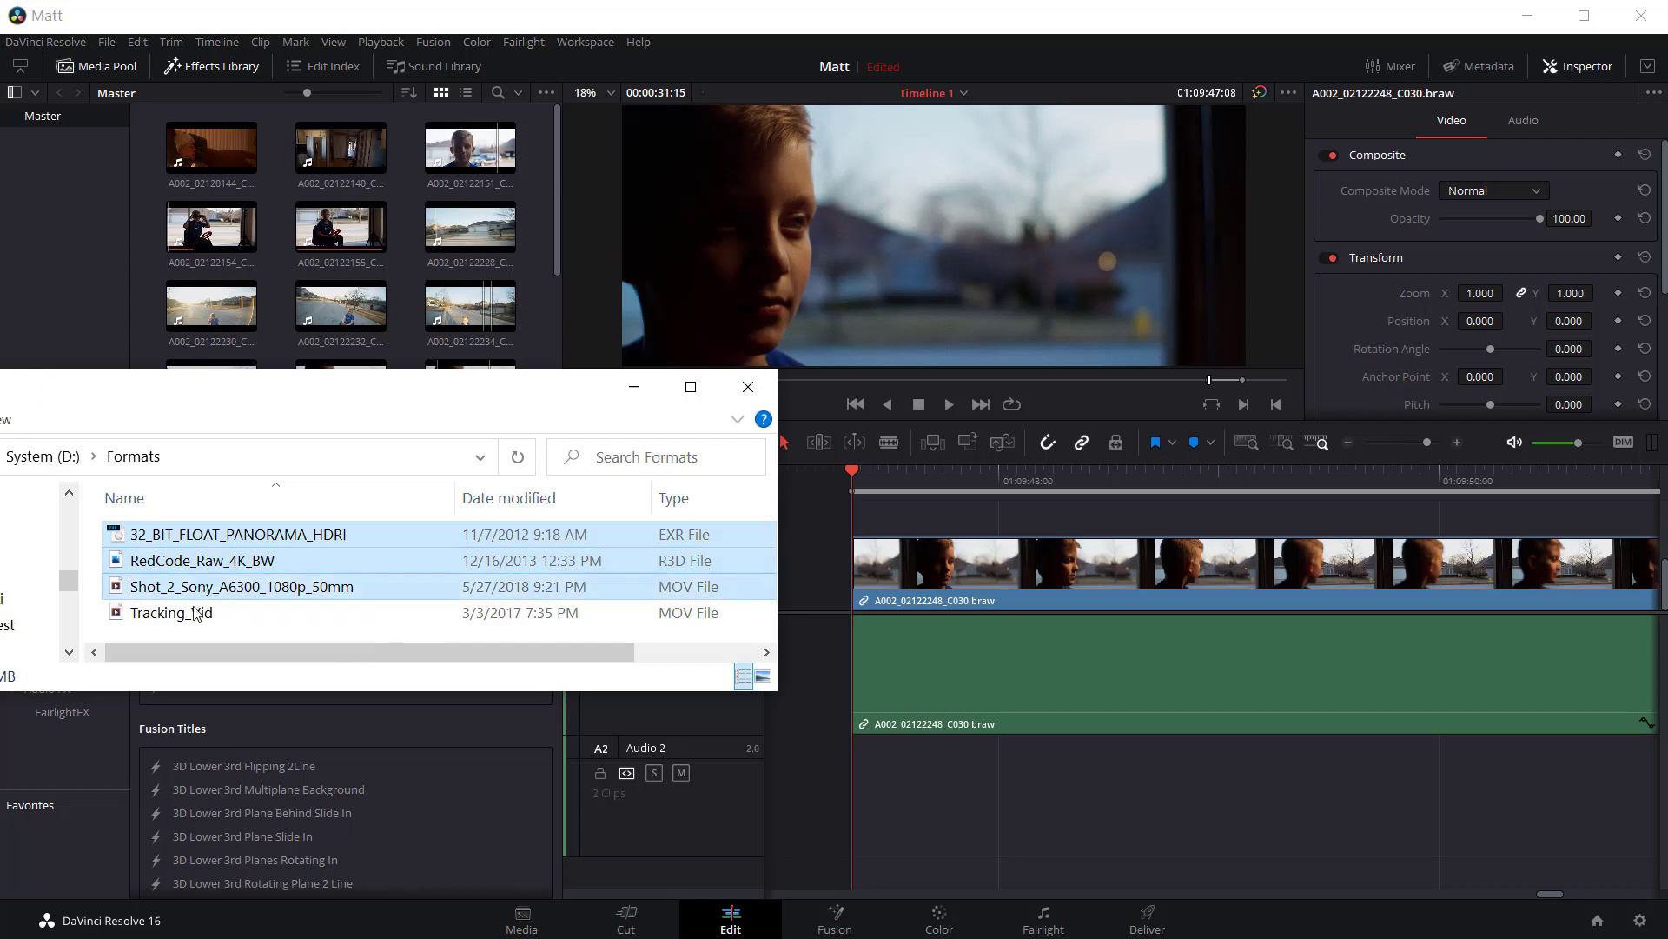
{"action": "left_click", "coordinate": [207, 614], "text": "ctrl"}
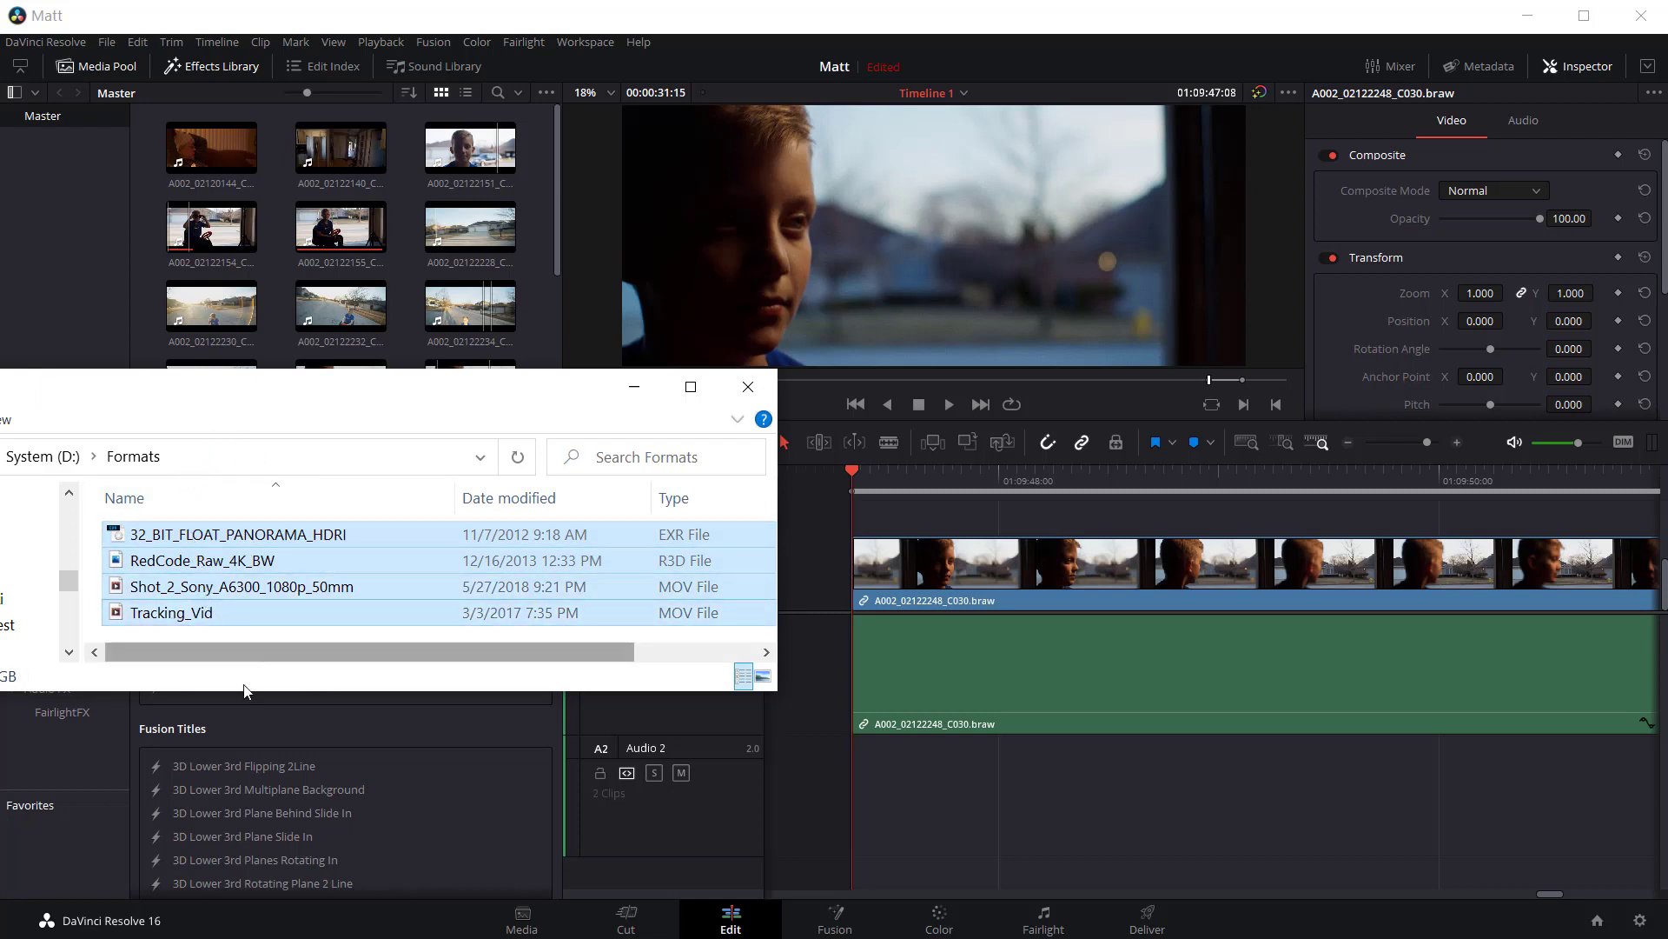
{"action": "left_click", "coordinate": [205, 633]}
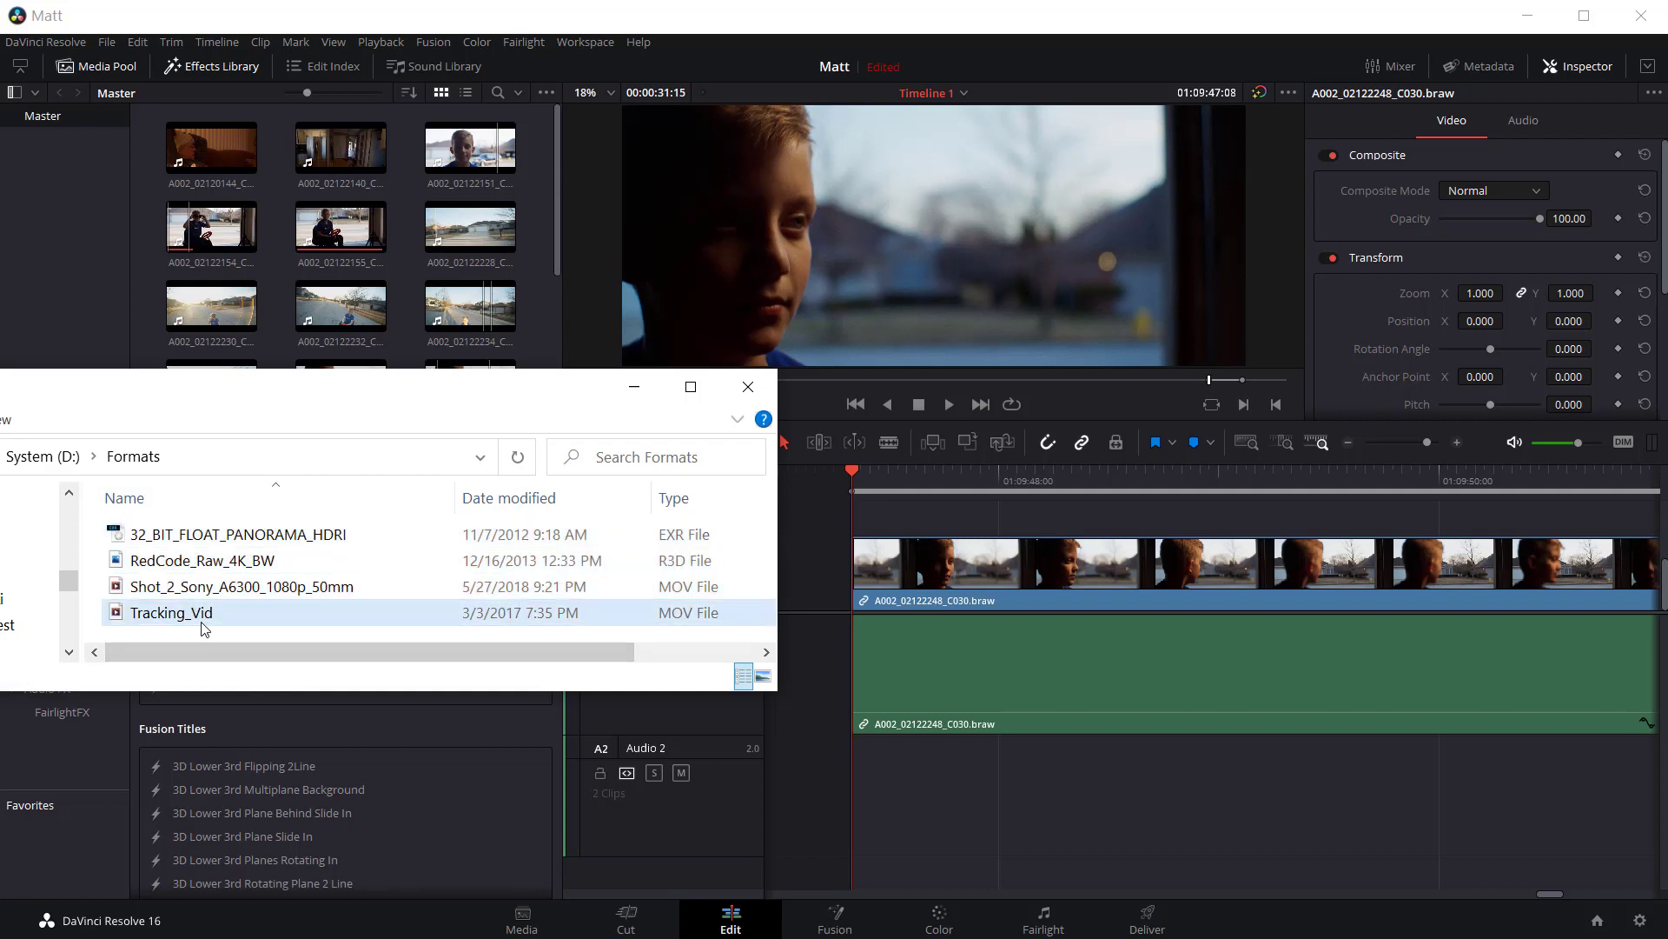
- Go through the panorama EXR, RedCode R3D, Sony A6300 and Tracking_Vid files one by one, and return to DaVinci Resolve
{"action": "left_click", "coordinate": [202, 535]}
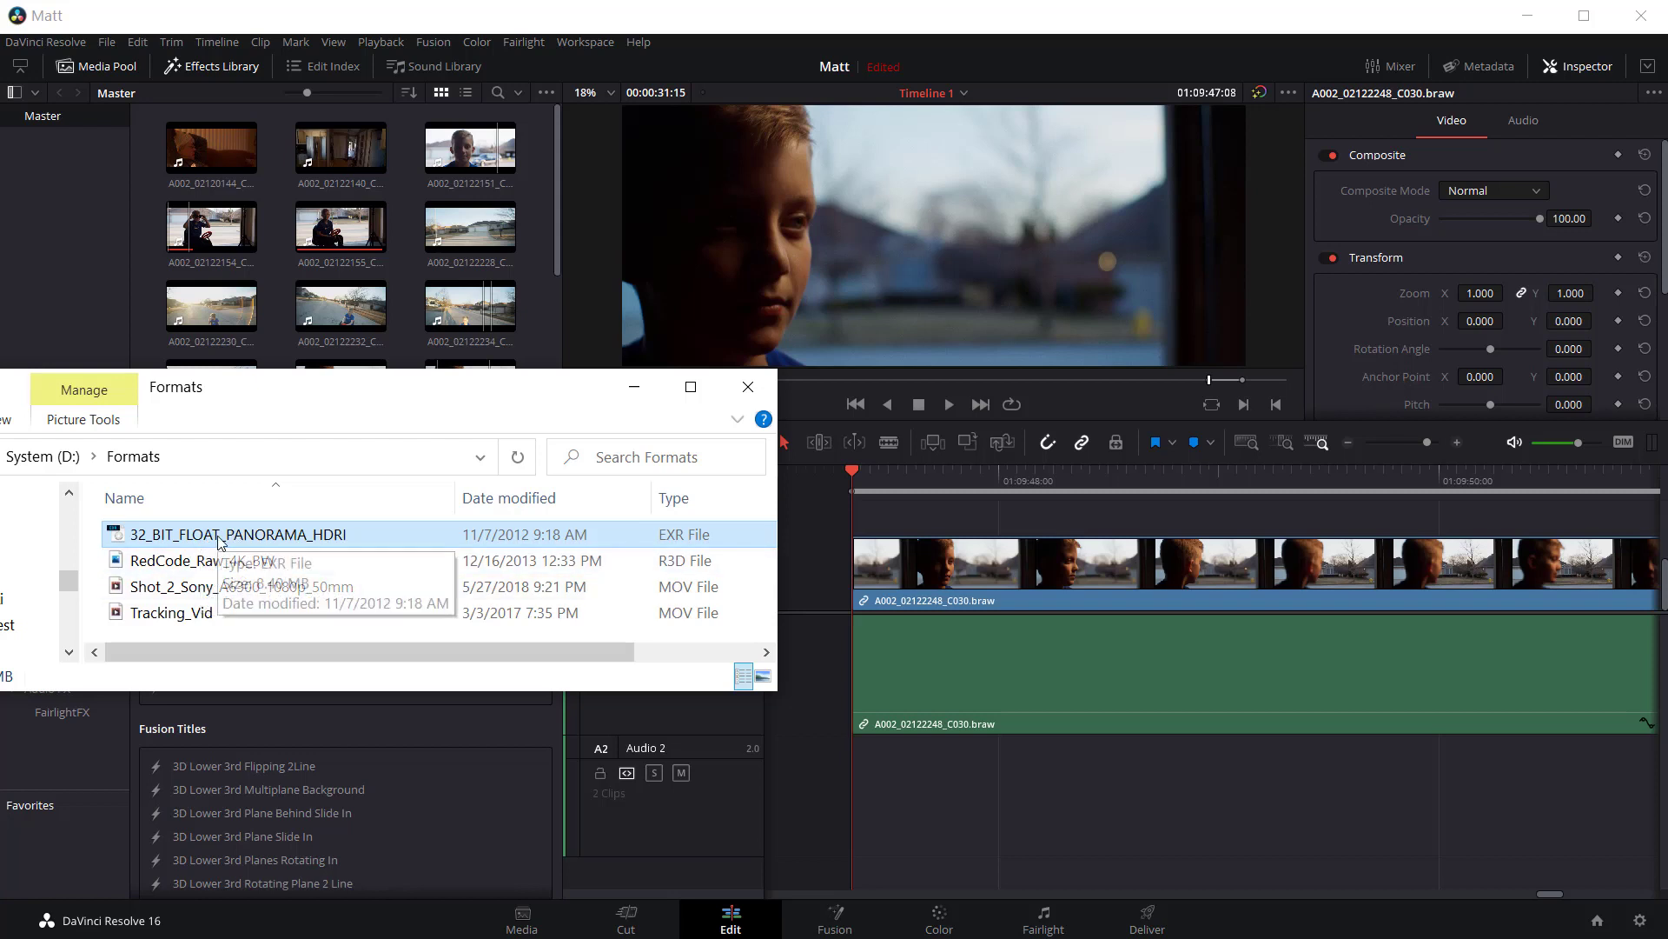
{"action": "left_click", "coordinate": [196, 570]}
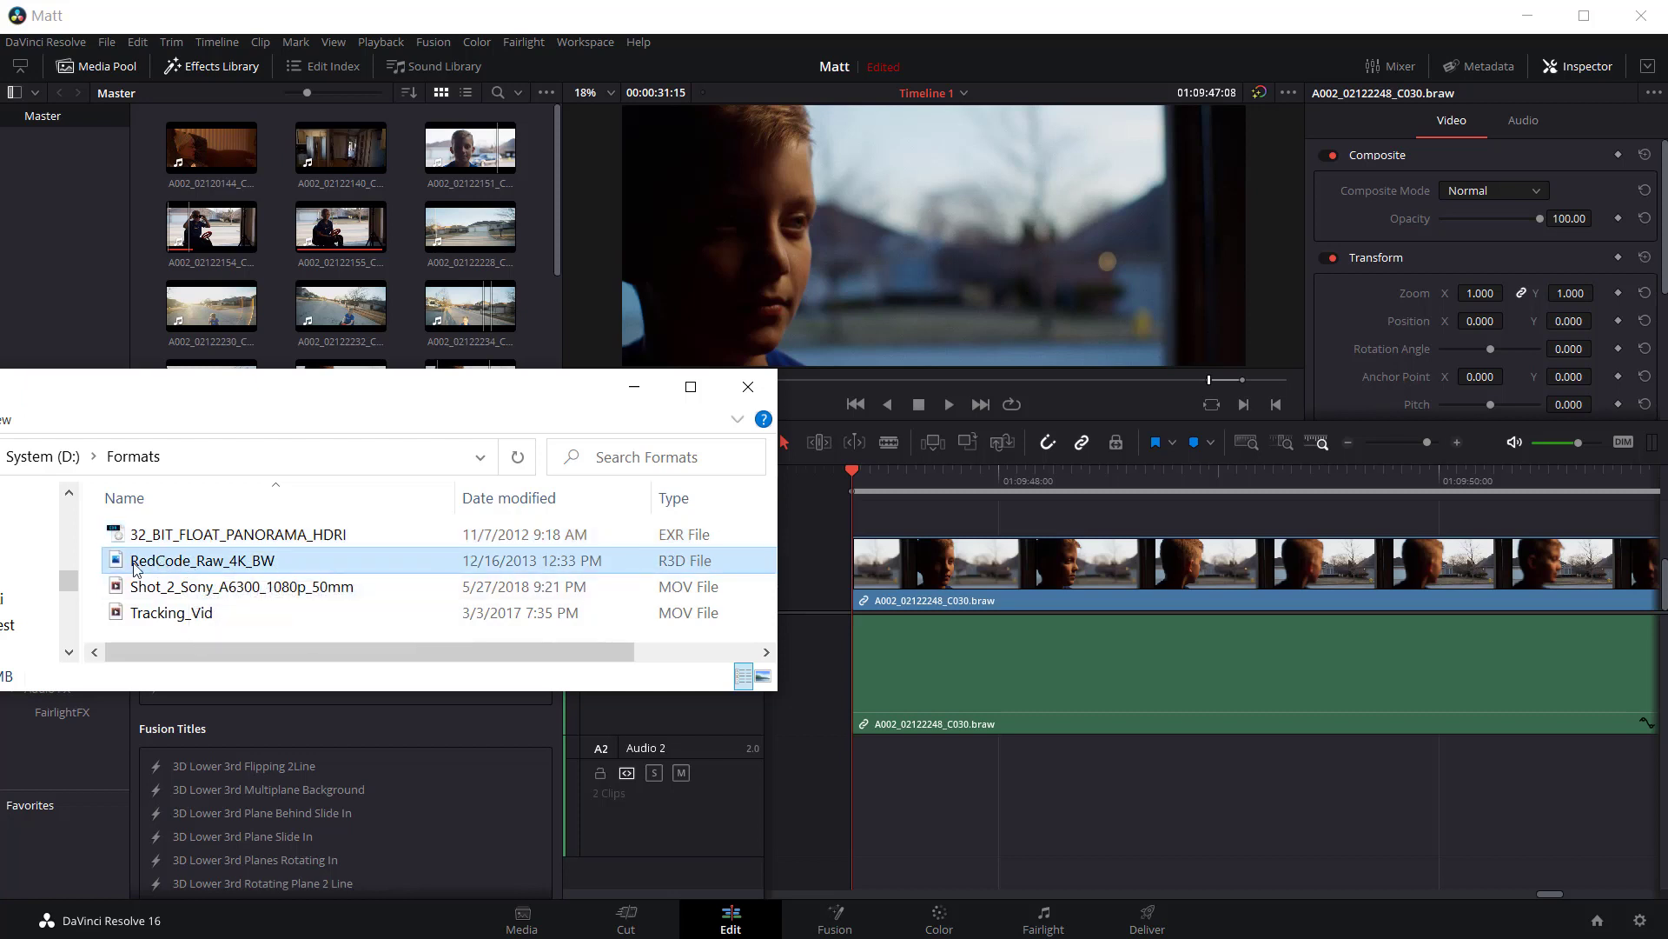
{"action": "left_click", "coordinate": [168, 590]}
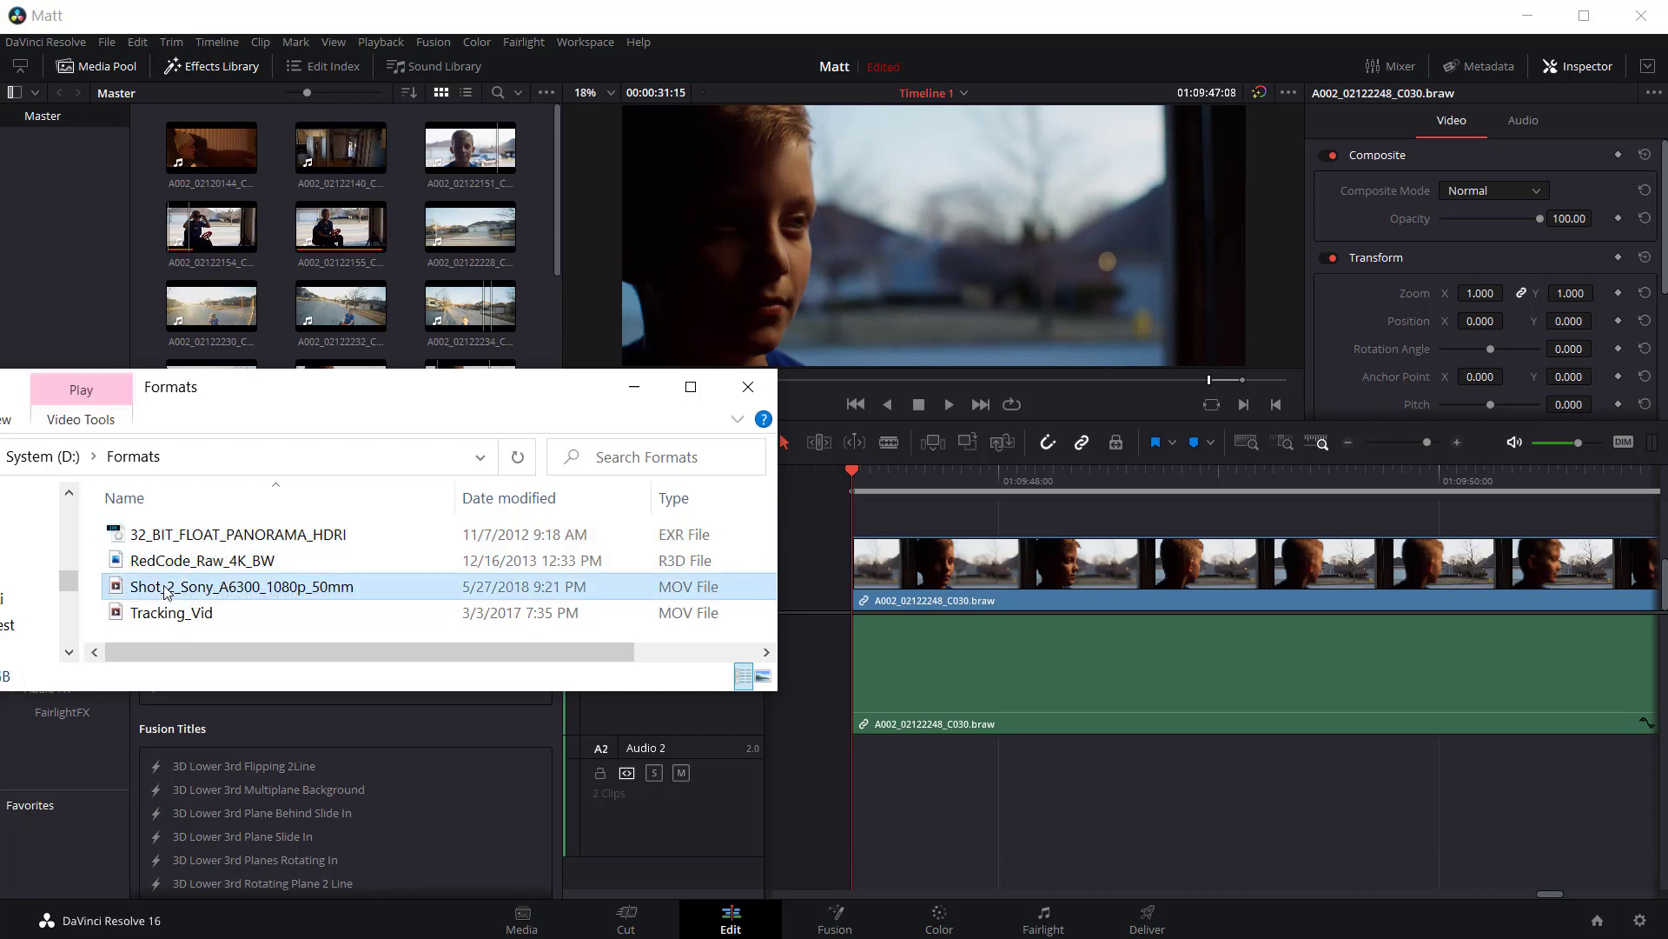
{"action": "left_click", "coordinate": [190, 615]}
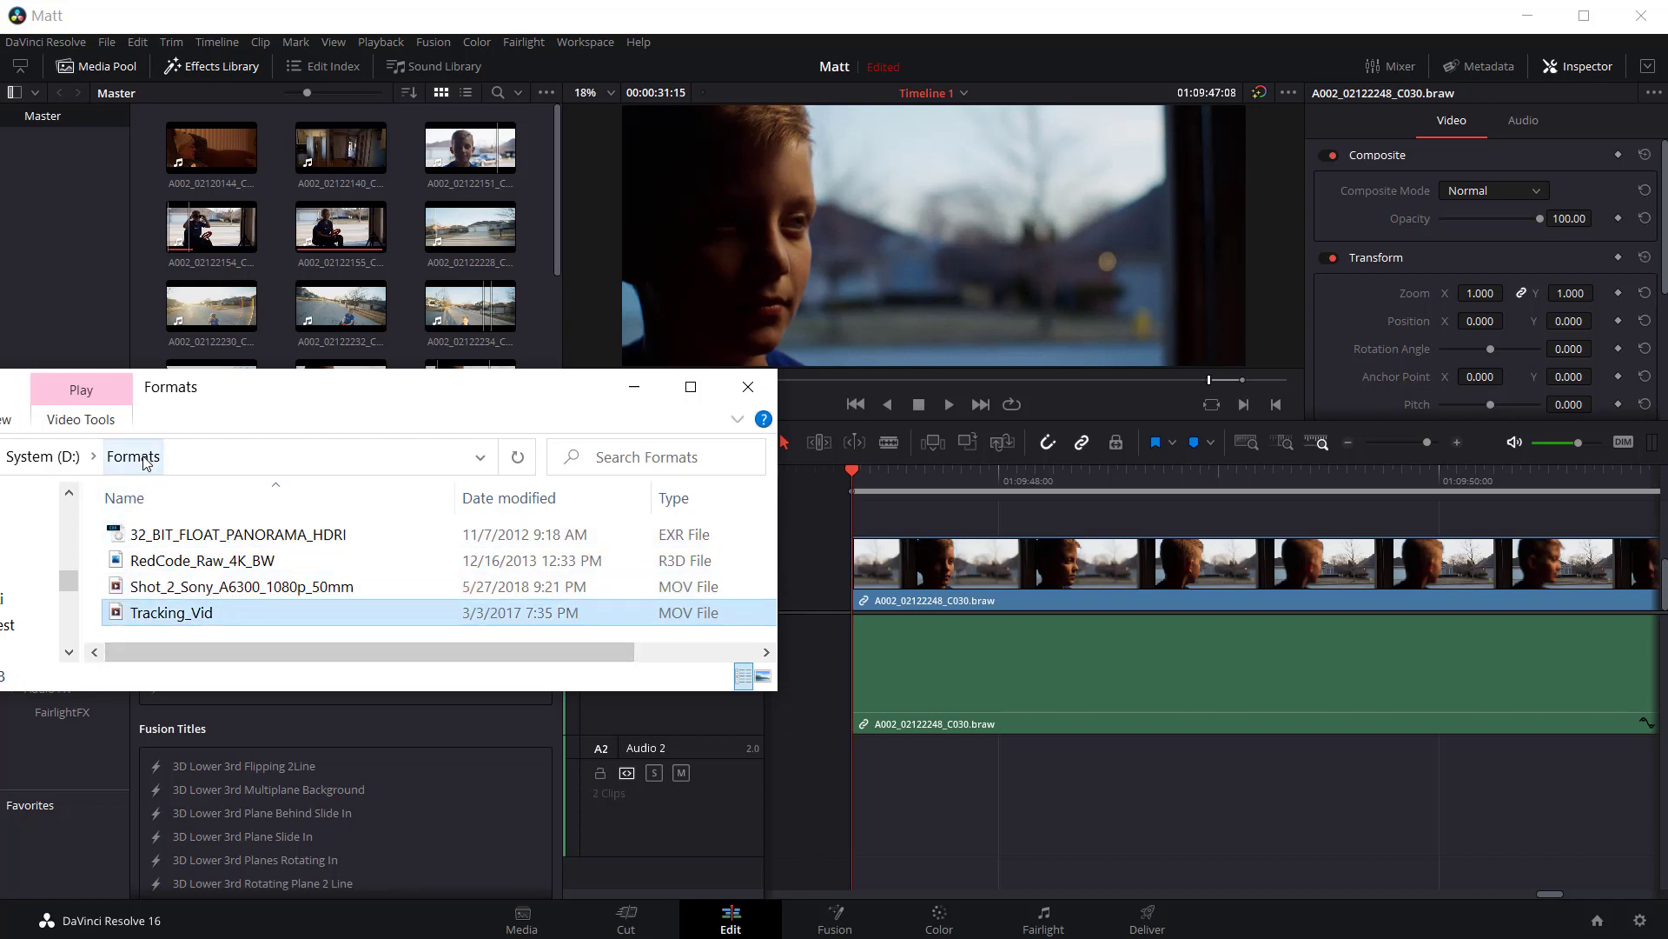
{"action": "left_click_drag", "start_coordinate": [133, 456], "coordinate": [398, 314]}
{"action": "left_click", "coordinate": [635, 386]}
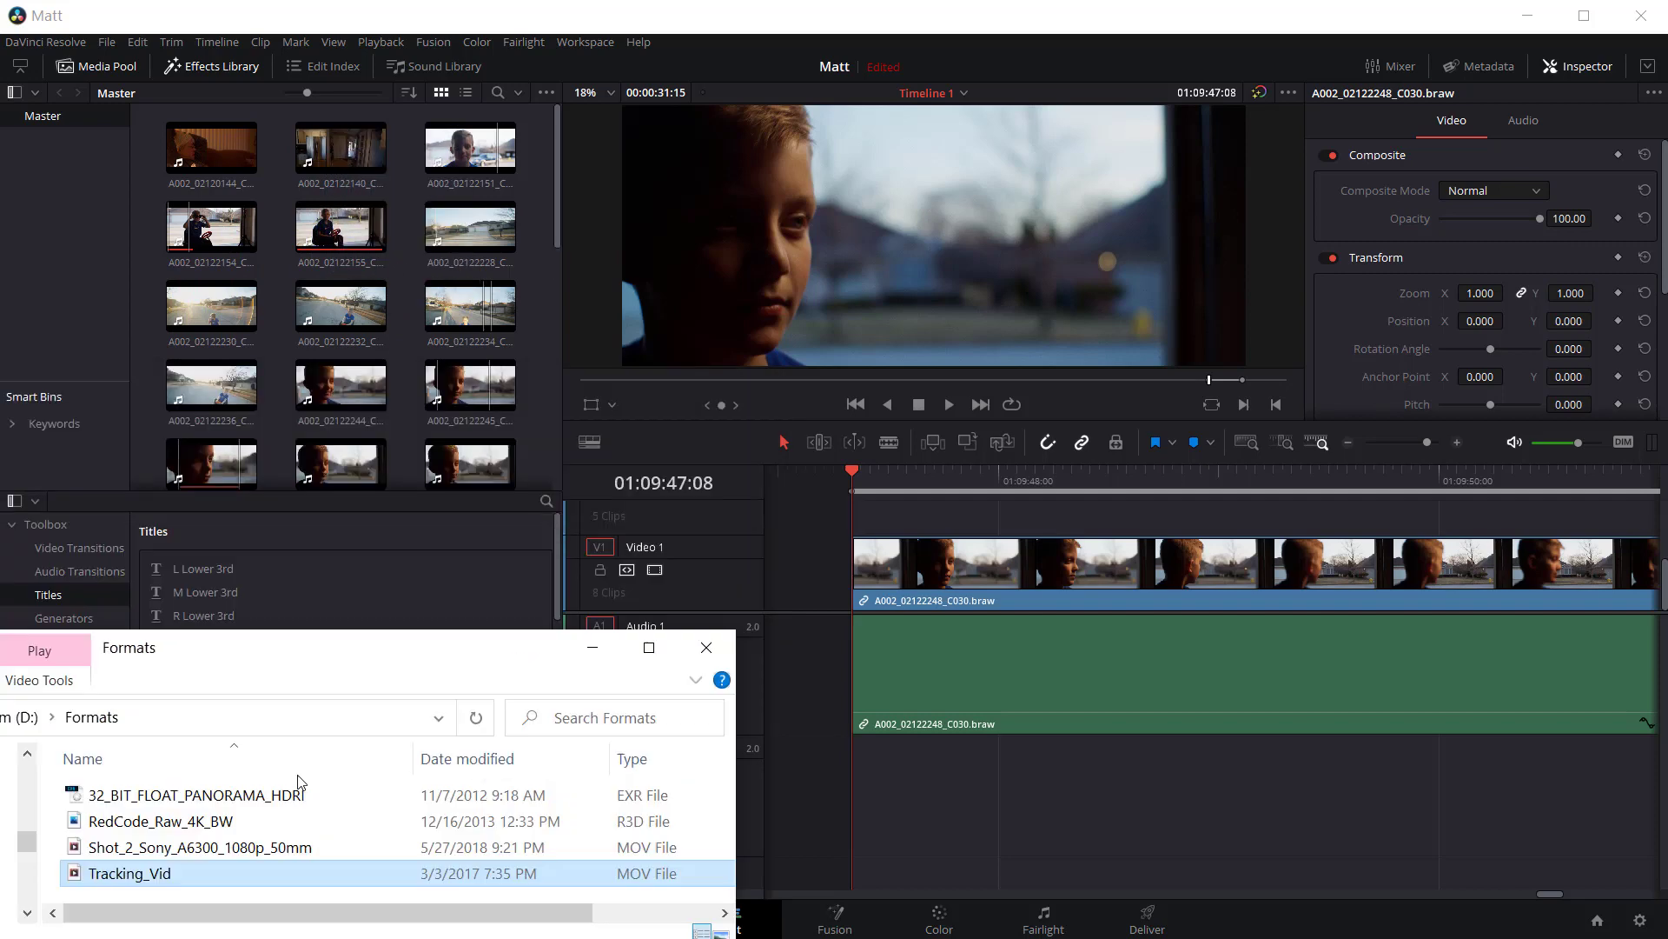
- Find the Shot_2_Sony_A6300_1080p_50mm clip at the end of the media pool and load it in the source viewer
{"action": "left_click_drag", "start_coordinate": [561, 208], "coordinate": [558, 216]}
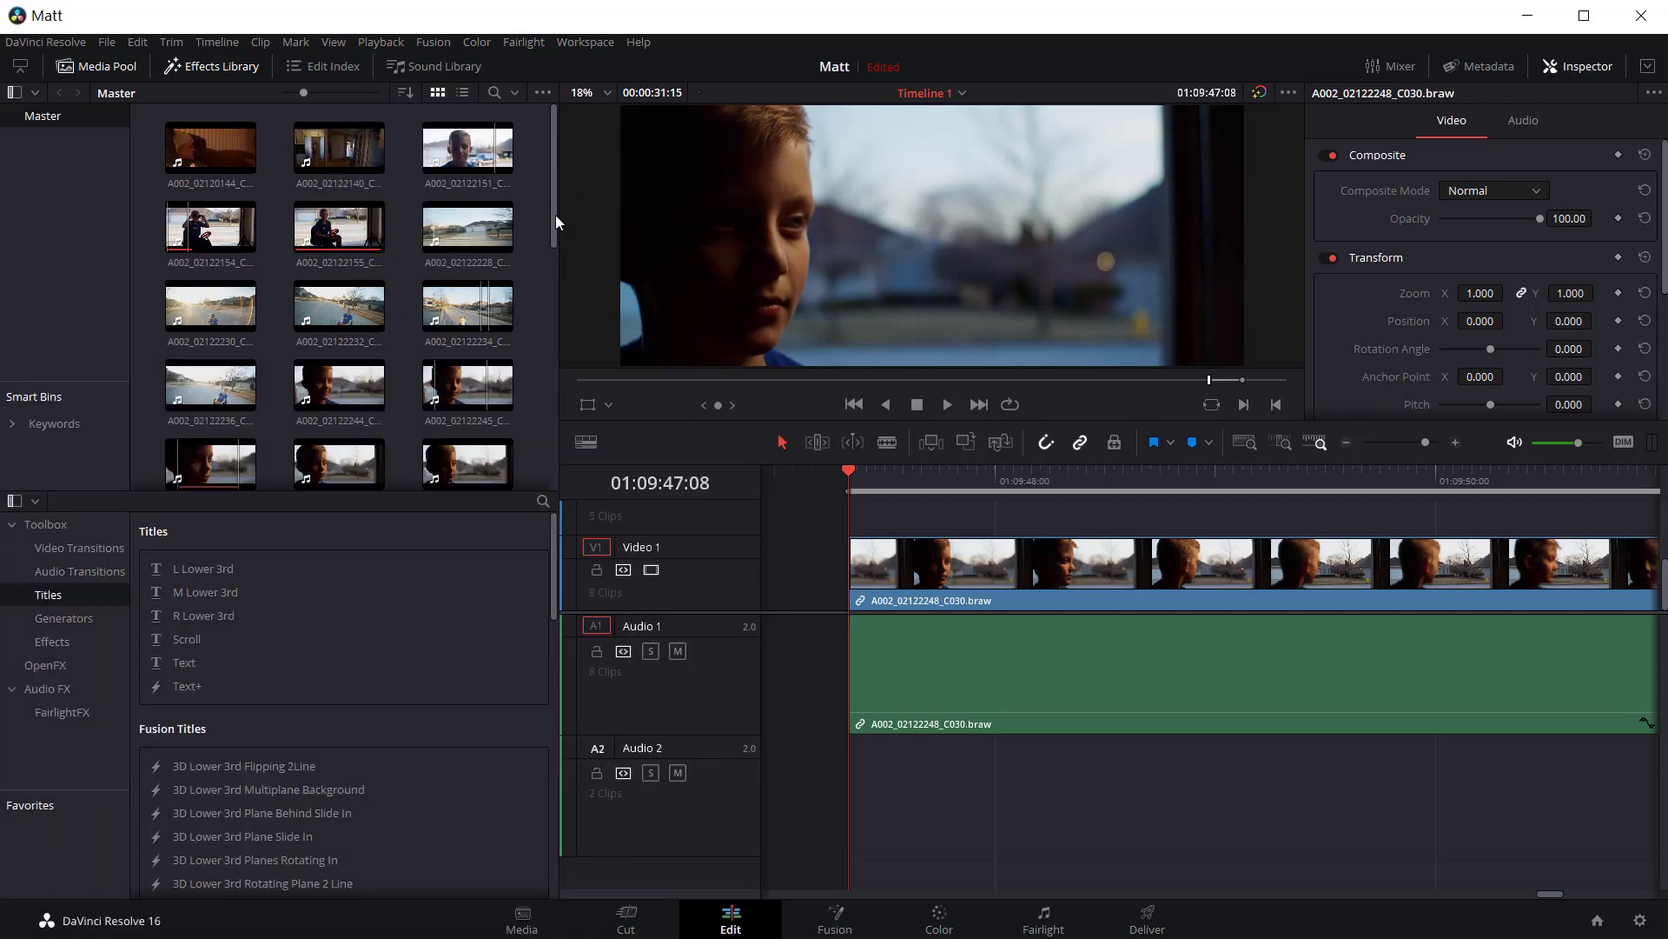
{"action": "scroll", "coordinate": [533, 396], "scroll_direction": "down", "scroll_amount": 10}
{"action": "scroll", "coordinate": [537, 452], "scroll_direction": "down", "scroll_amount": 1}
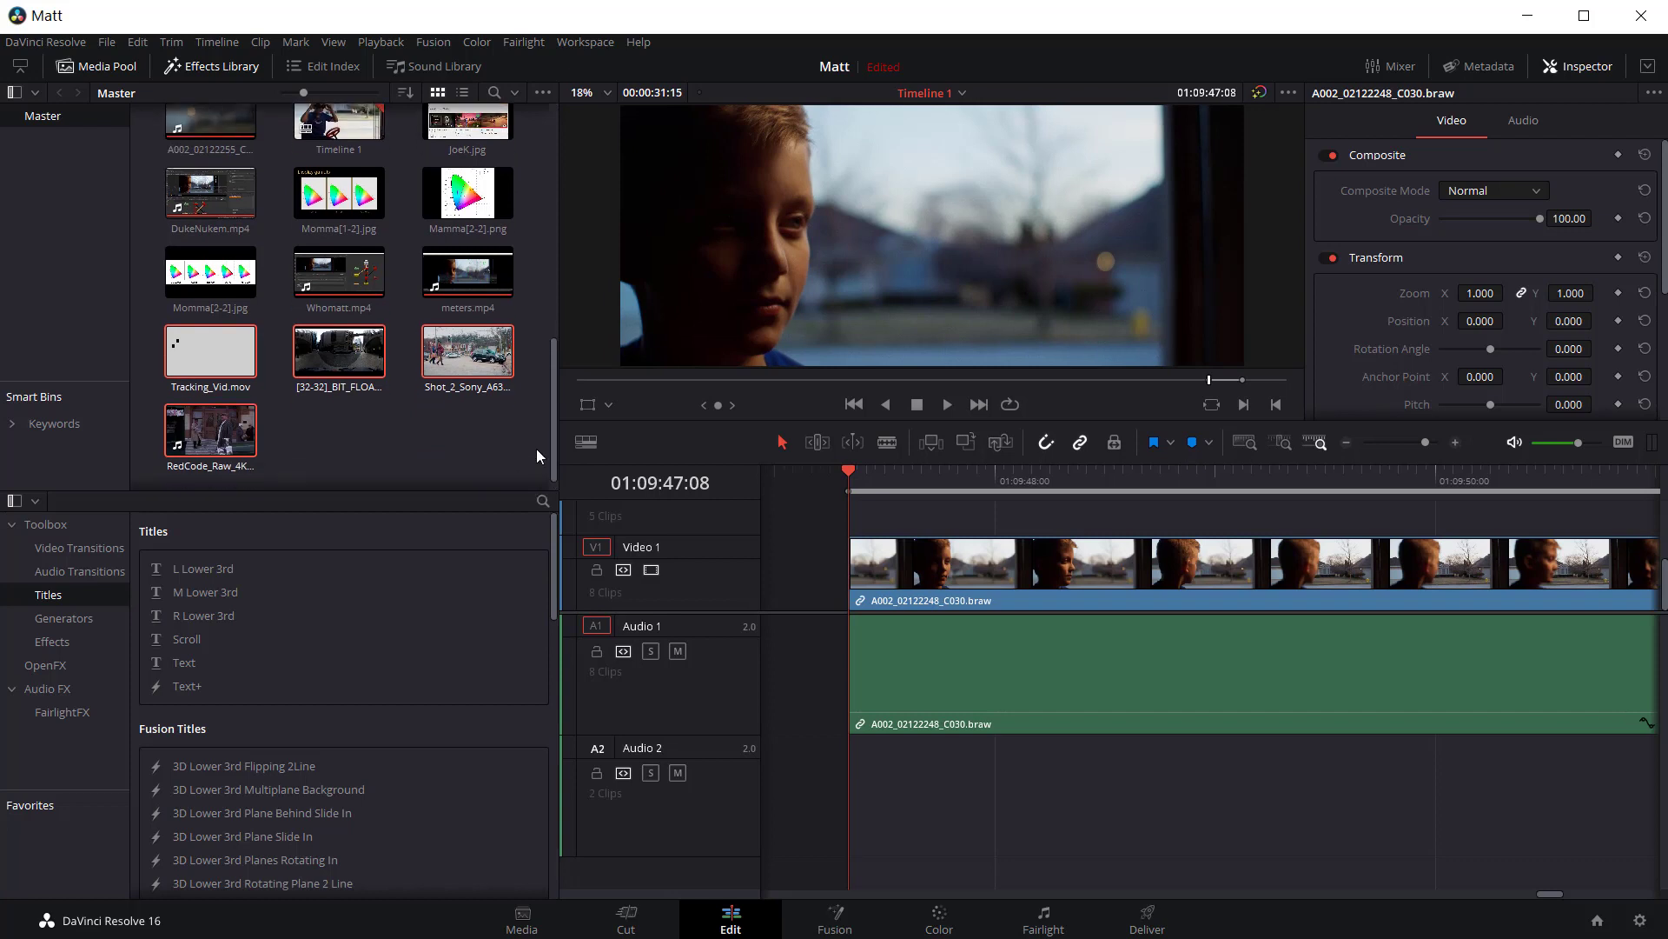
{"action": "left_click", "coordinate": [415, 451]}
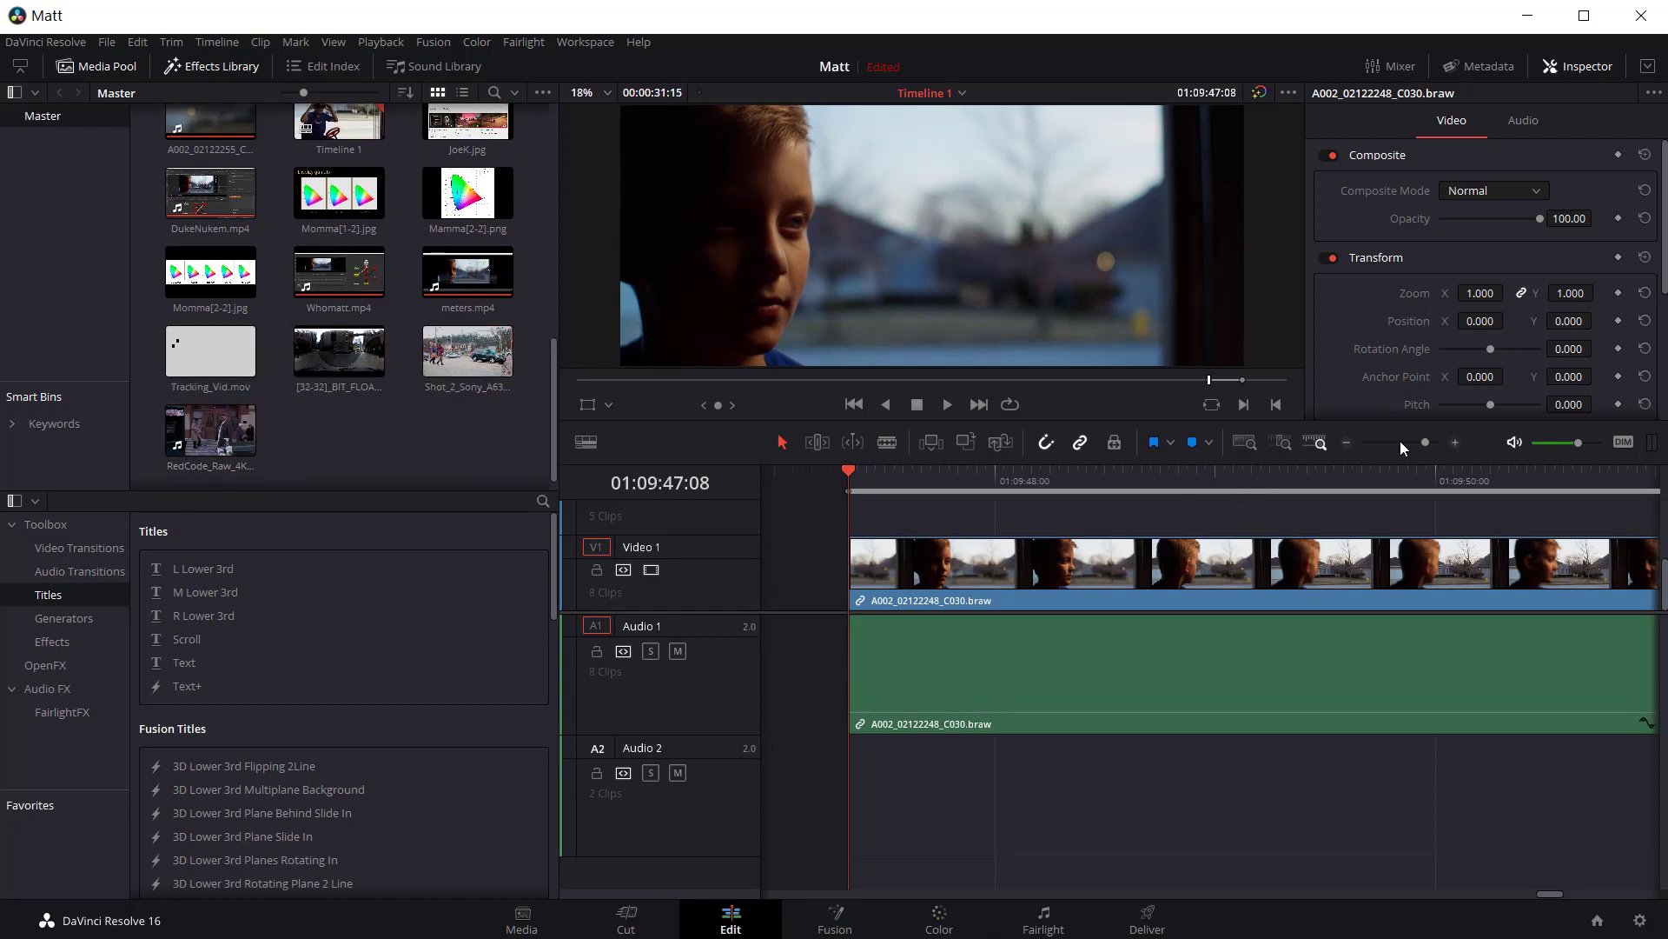
{"action": "left_click_drag", "start_coordinate": [1400, 440], "coordinate": [1407, 441]}
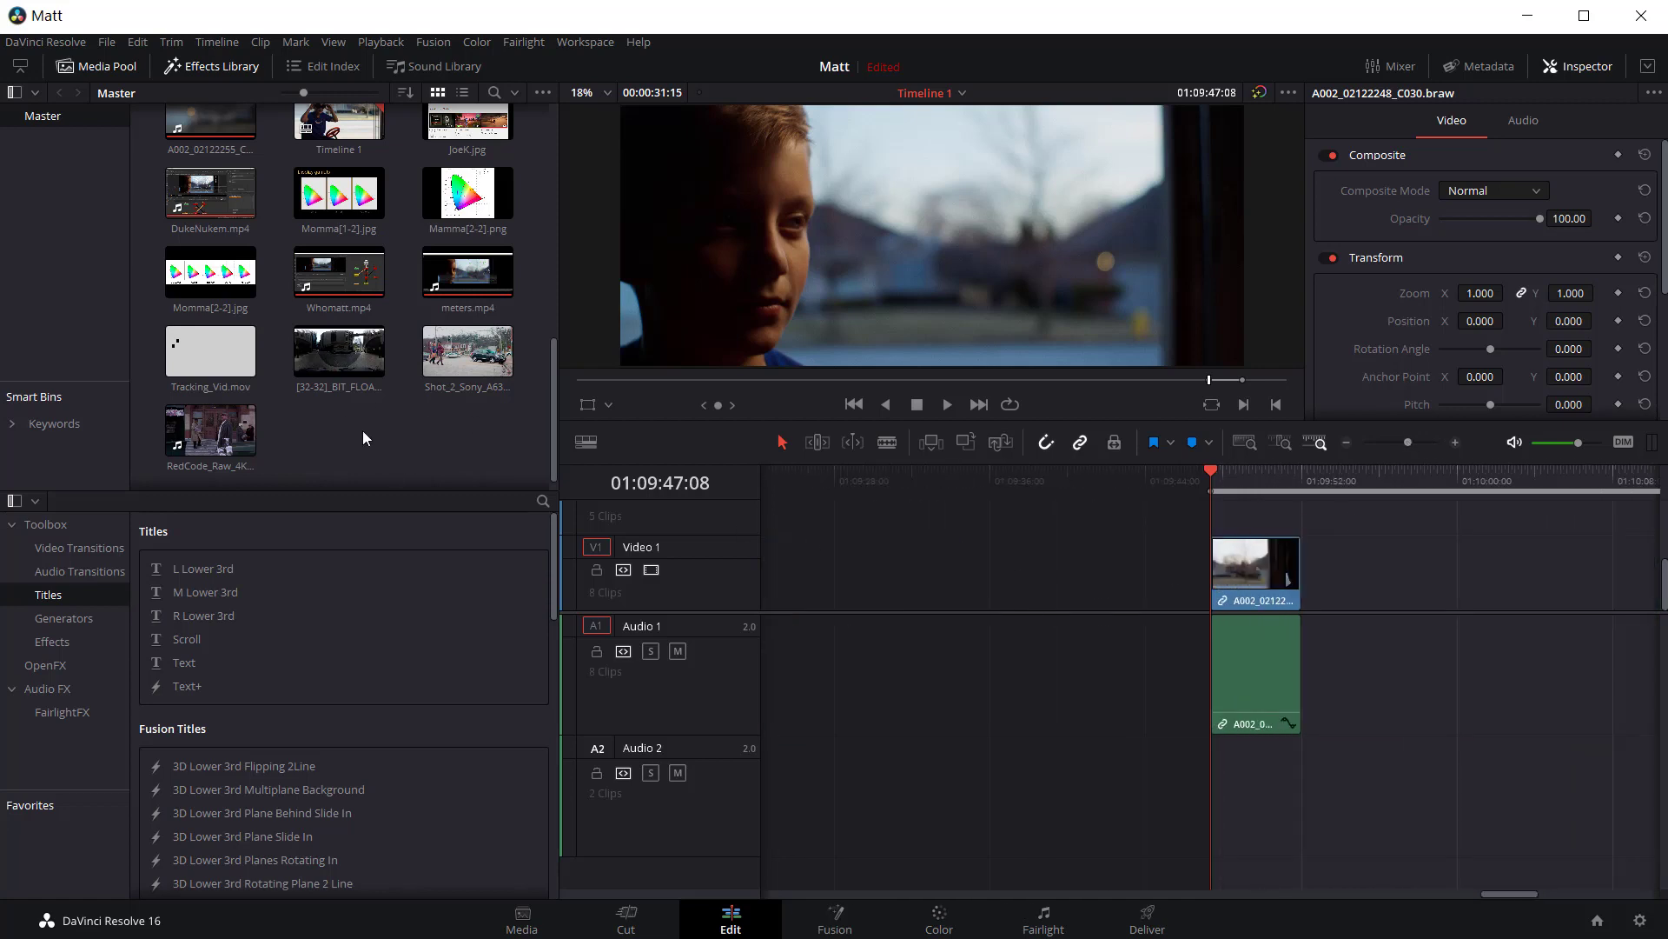
{"action": "left_click", "coordinate": [456, 362]}
{"action": "double_click", "coordinate": [456, 362]}
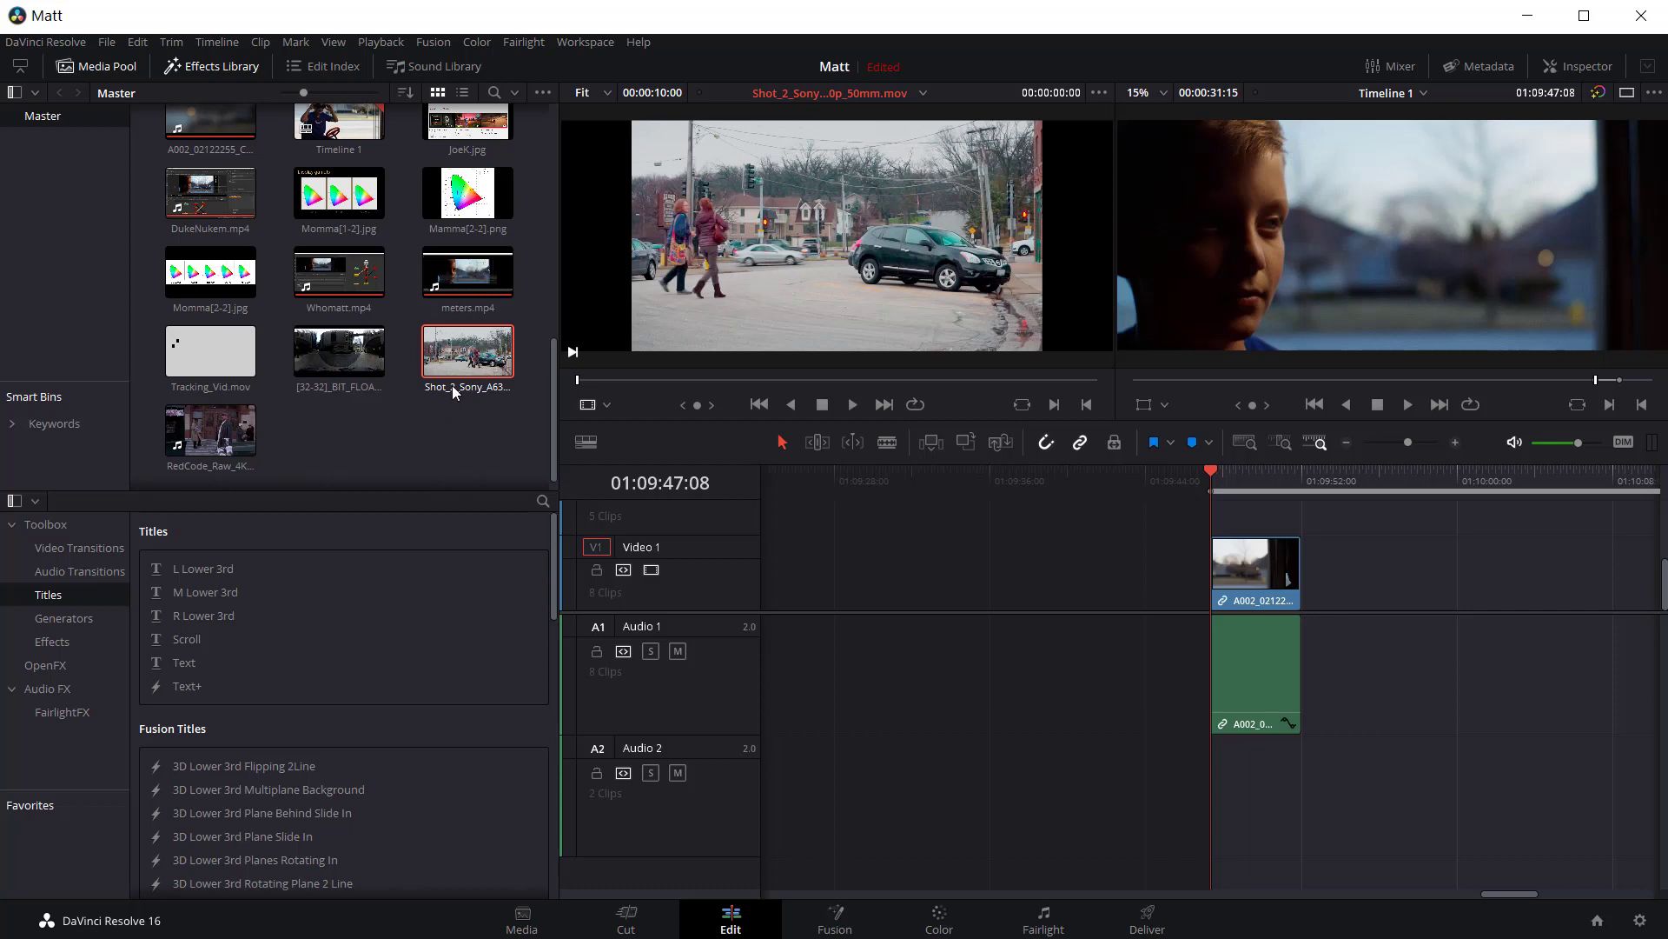
- Apply an ACES Input Transform to the Shot_2_Sony_A6300_1080p_50mm clip in the media pool
{"action": "right_click", "coordinate": [459, 345]}
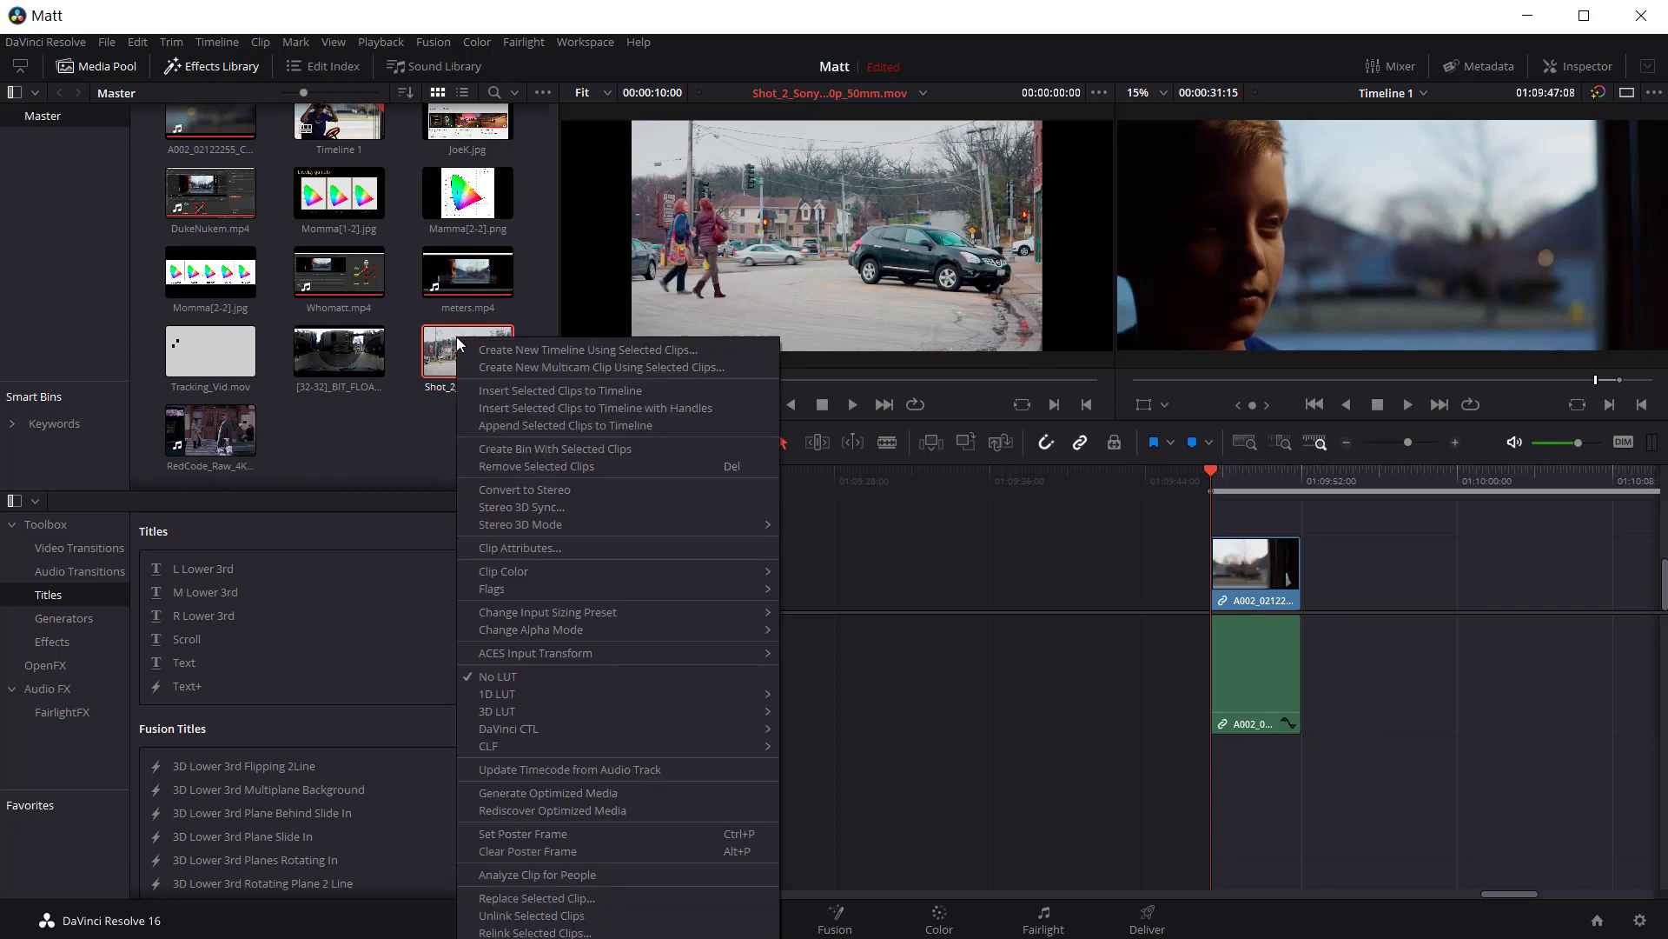
{"action": "right_click", "coordinate": [436, 337]}
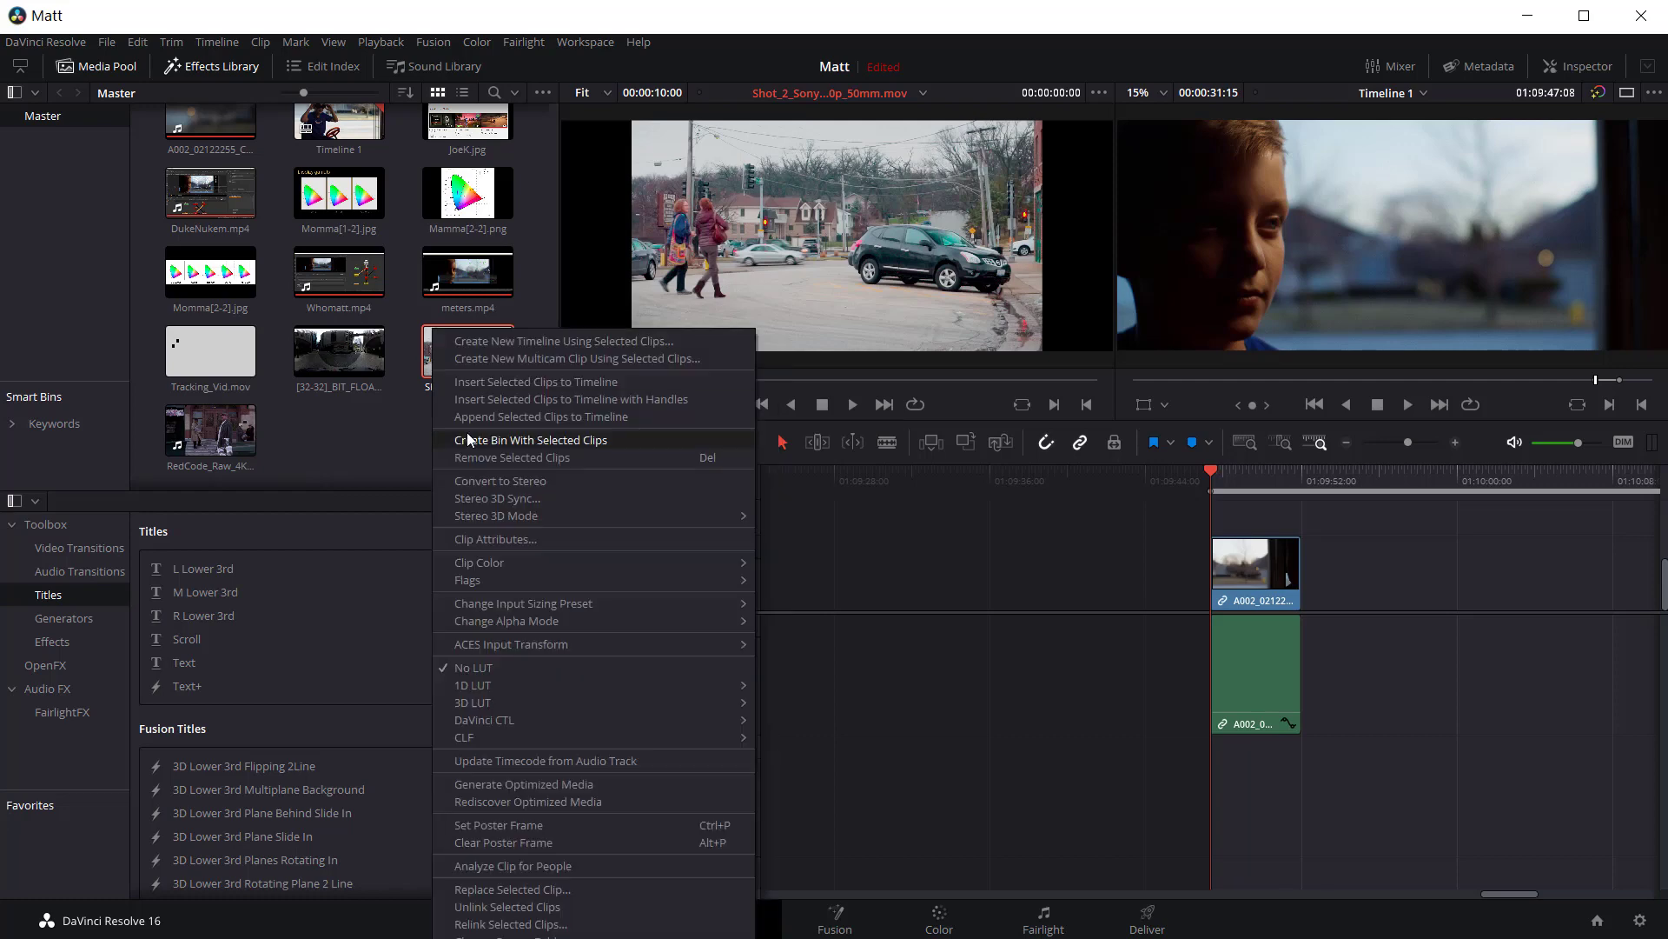
{"action": "mouse_move", "coordinate": [633, 646]}
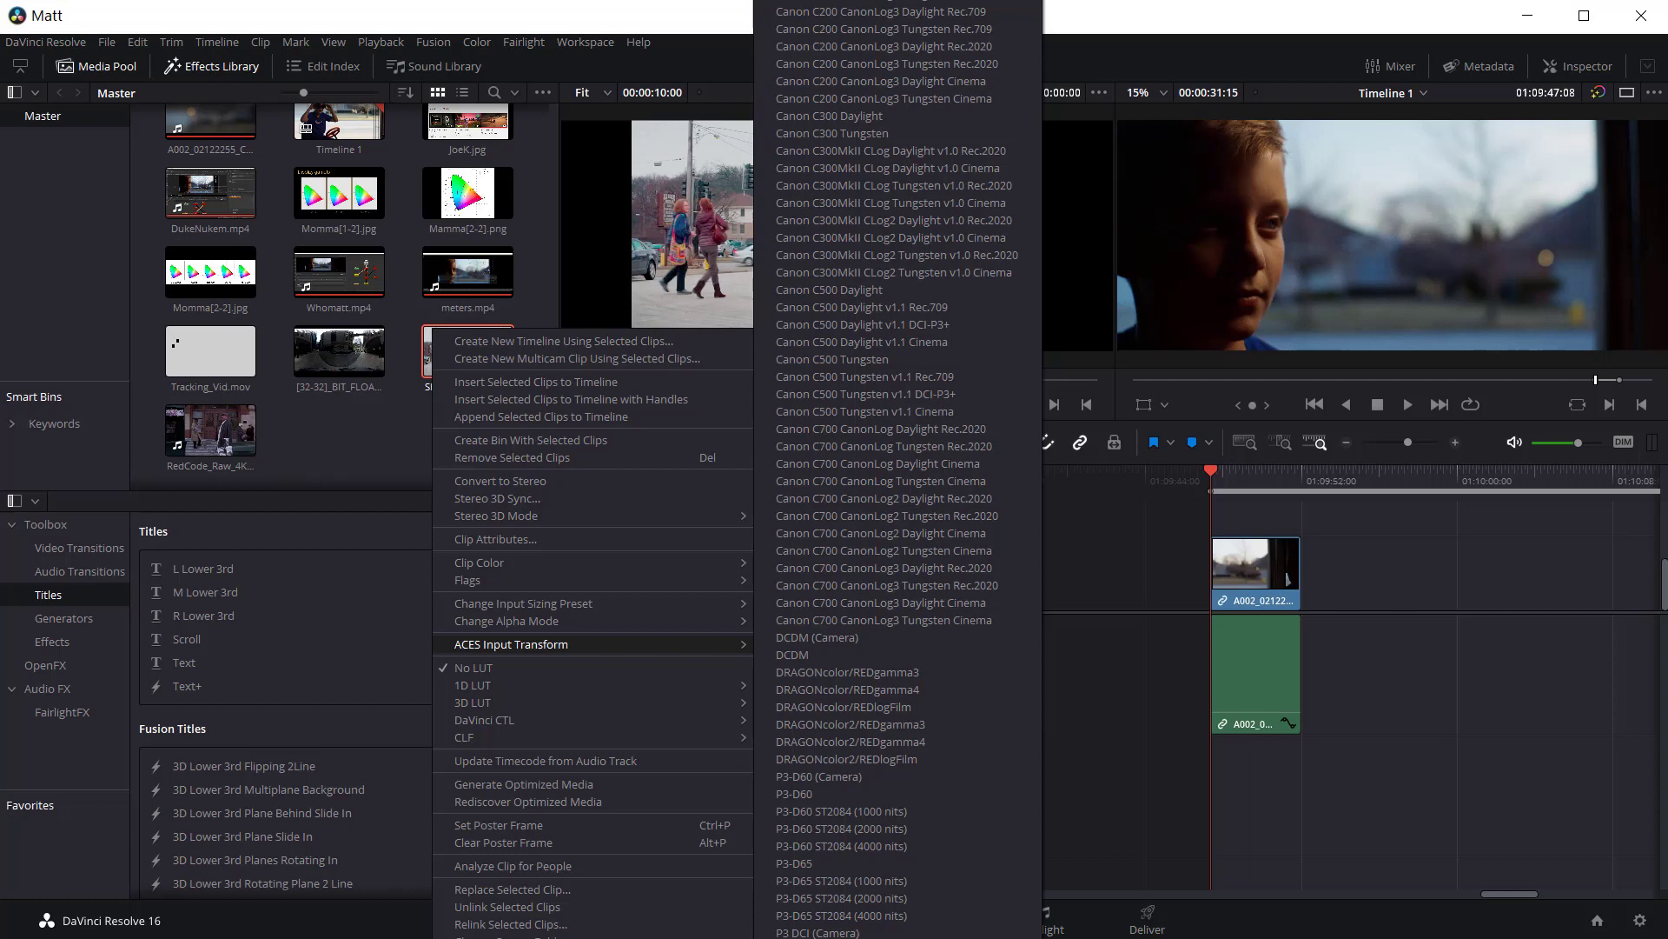
{"action": "key", "text": "Escape"}
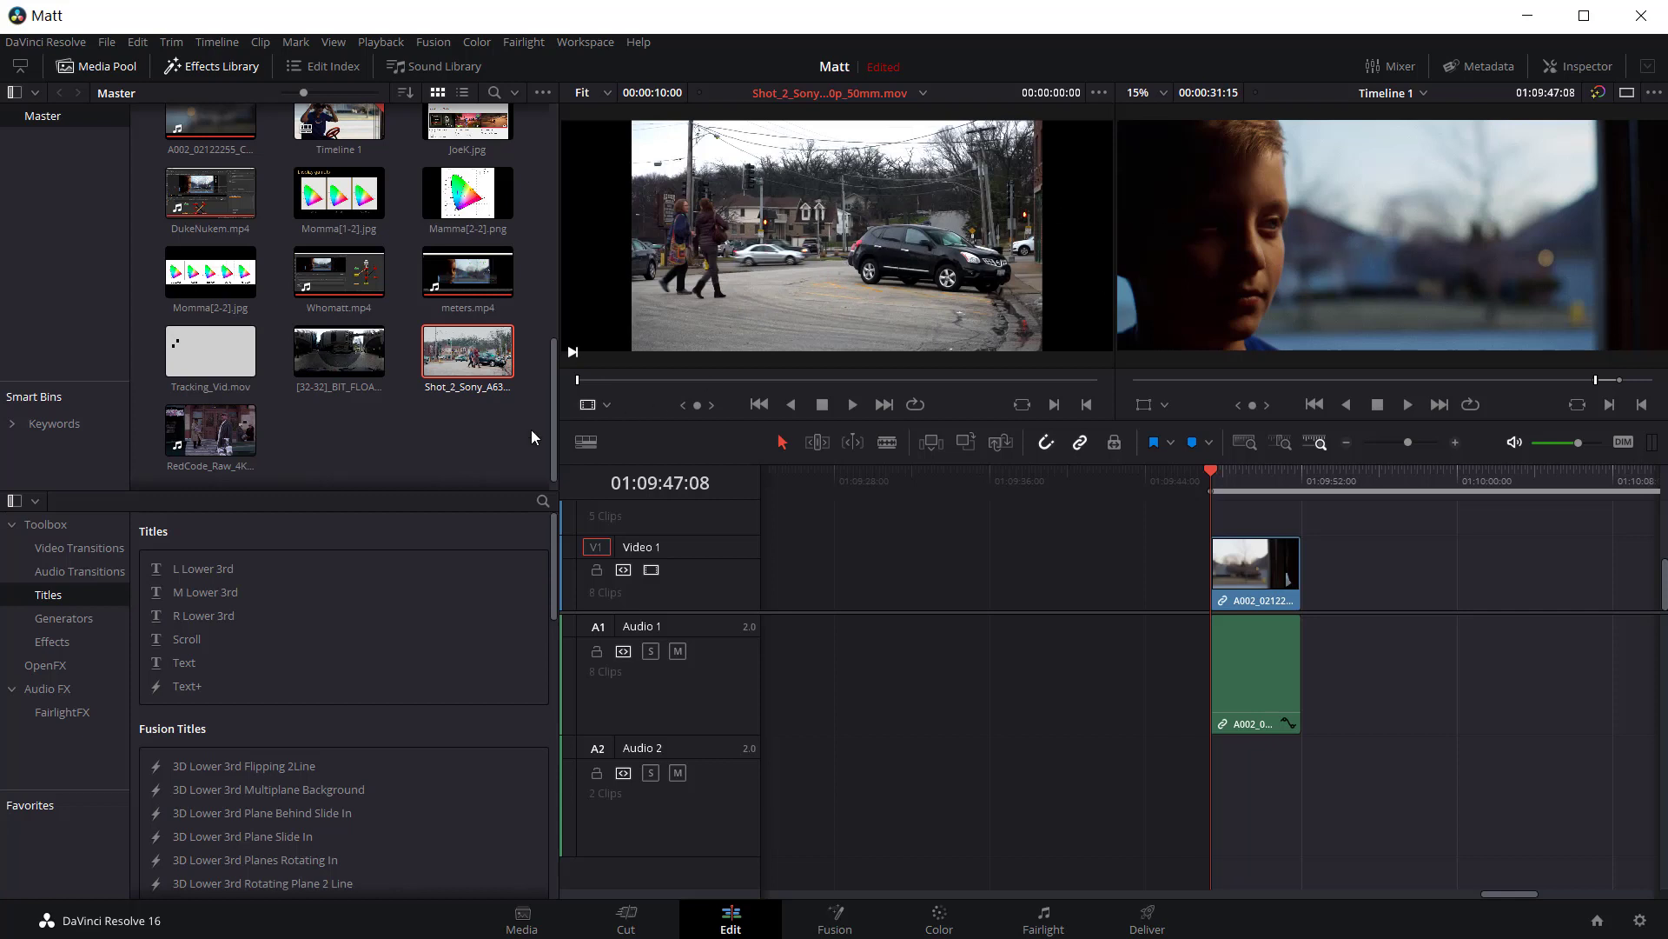
- Preview the RedCode_Raw_4K_BW clip and place it on the Video 1 track at about 01:09:35:01
{"action": "double_click", "coordinate": [217, 435]}
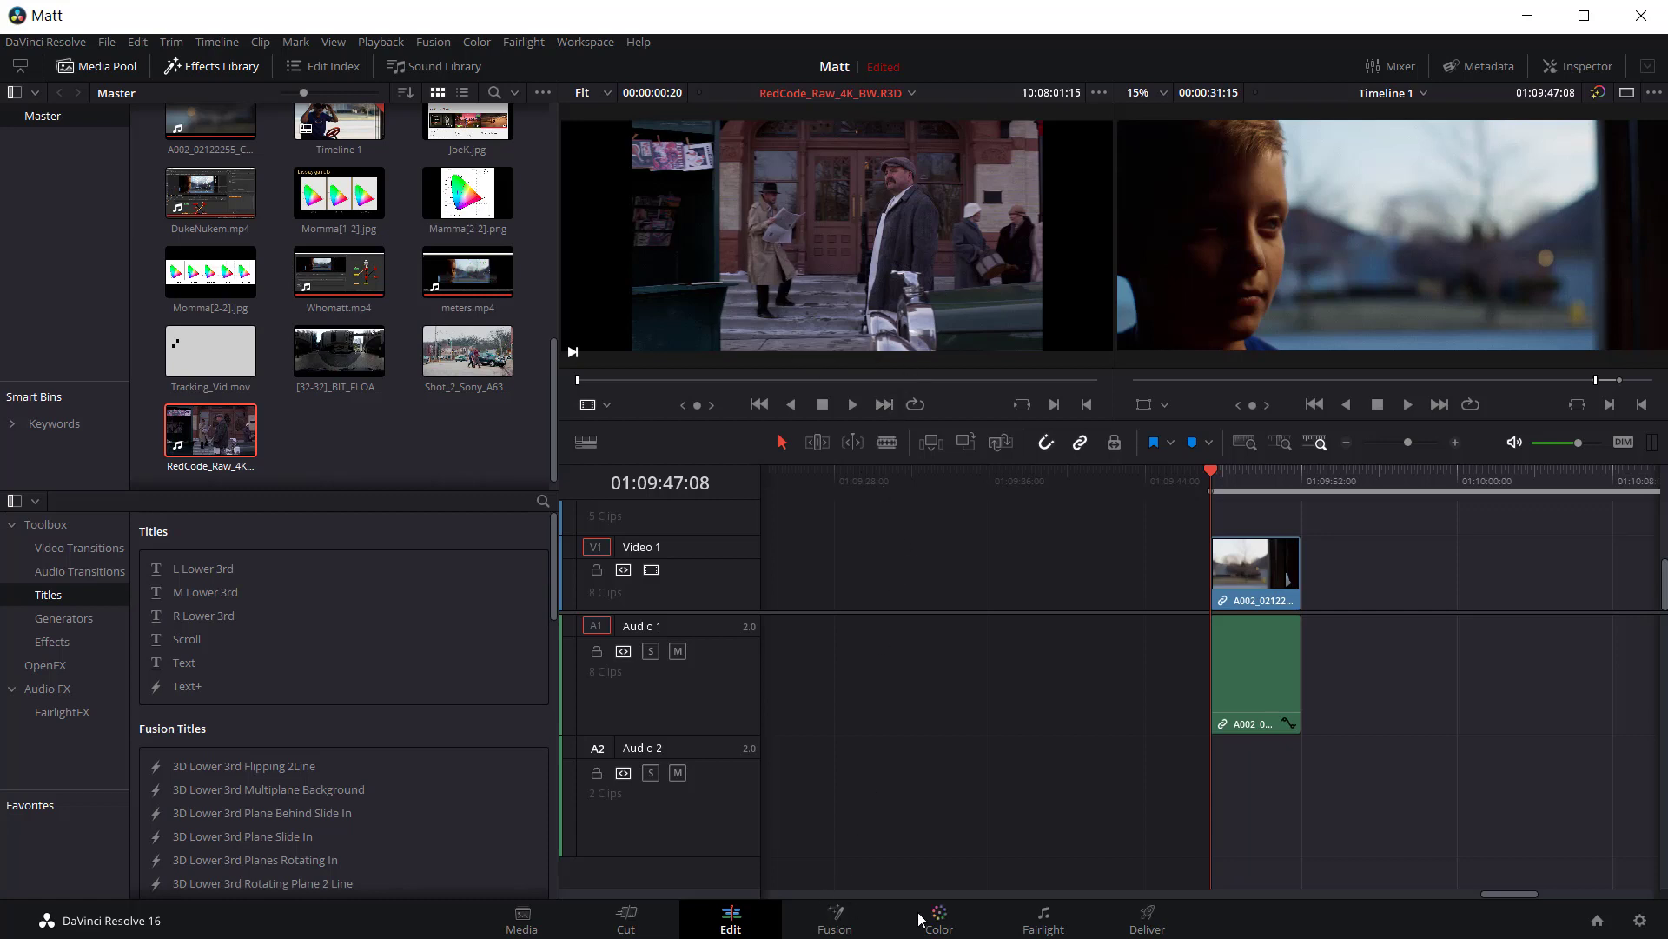
{"action": "left_click", "coordinate": [946, 923]}
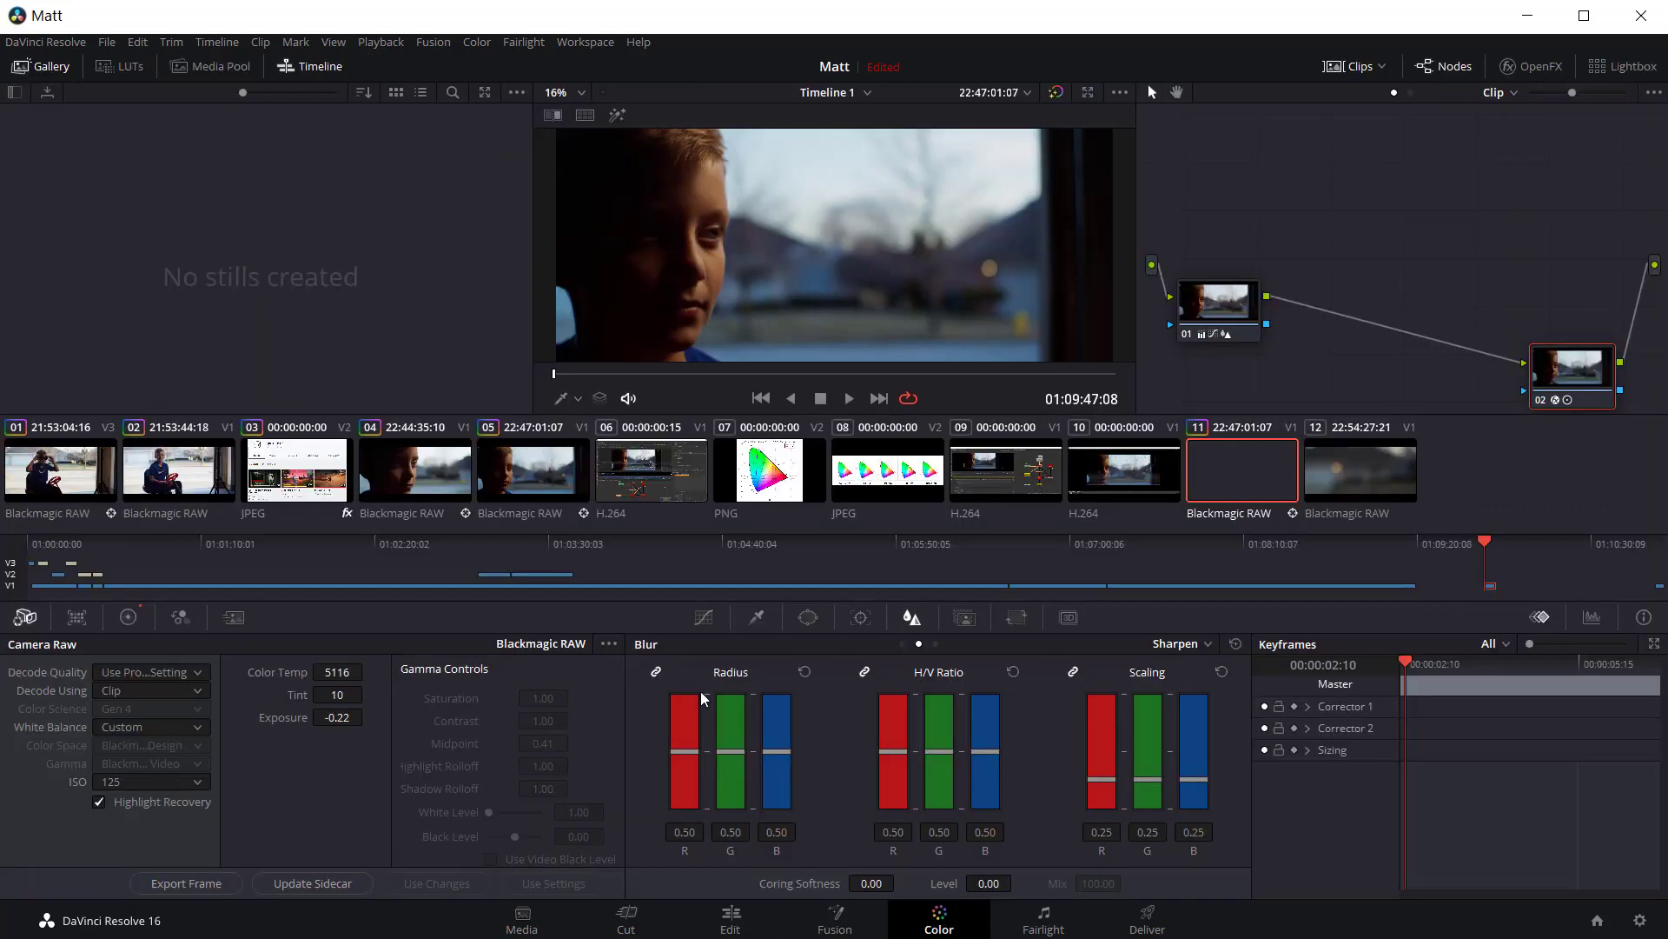
{"action": "left_click", "coordinate": [733, 917]}
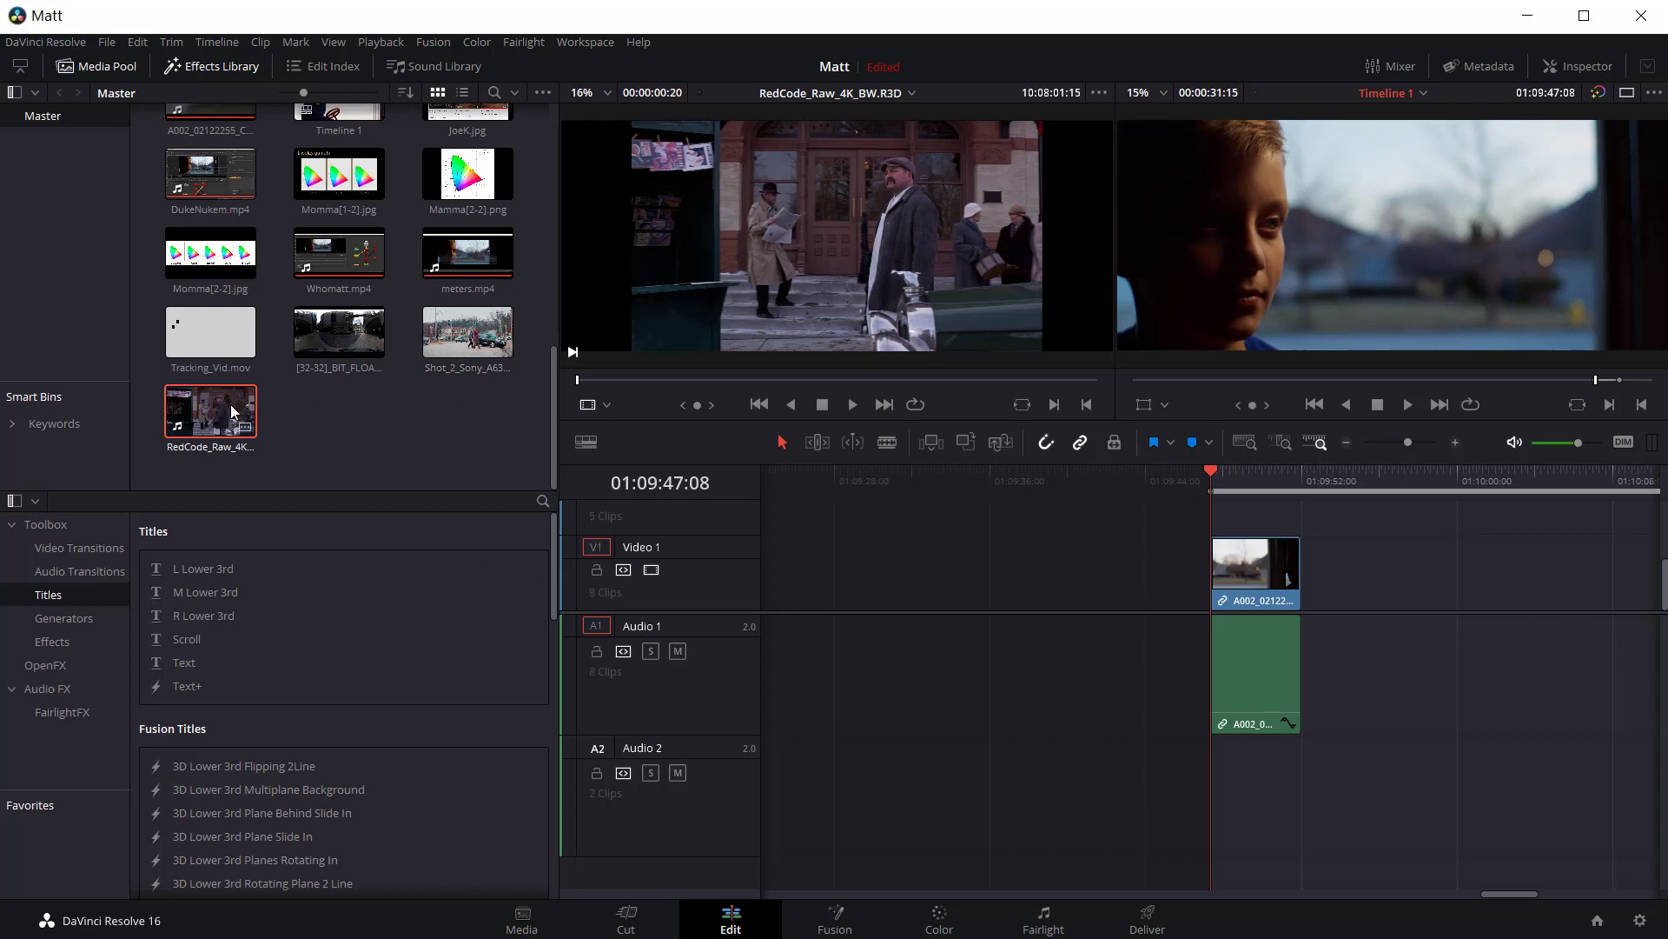
{"action": "left_click_drag", "start_coordinate": [210, 410], "coordinate": [1008, 527]}
{"action": "left_click", "coordinate": [972, 482]}
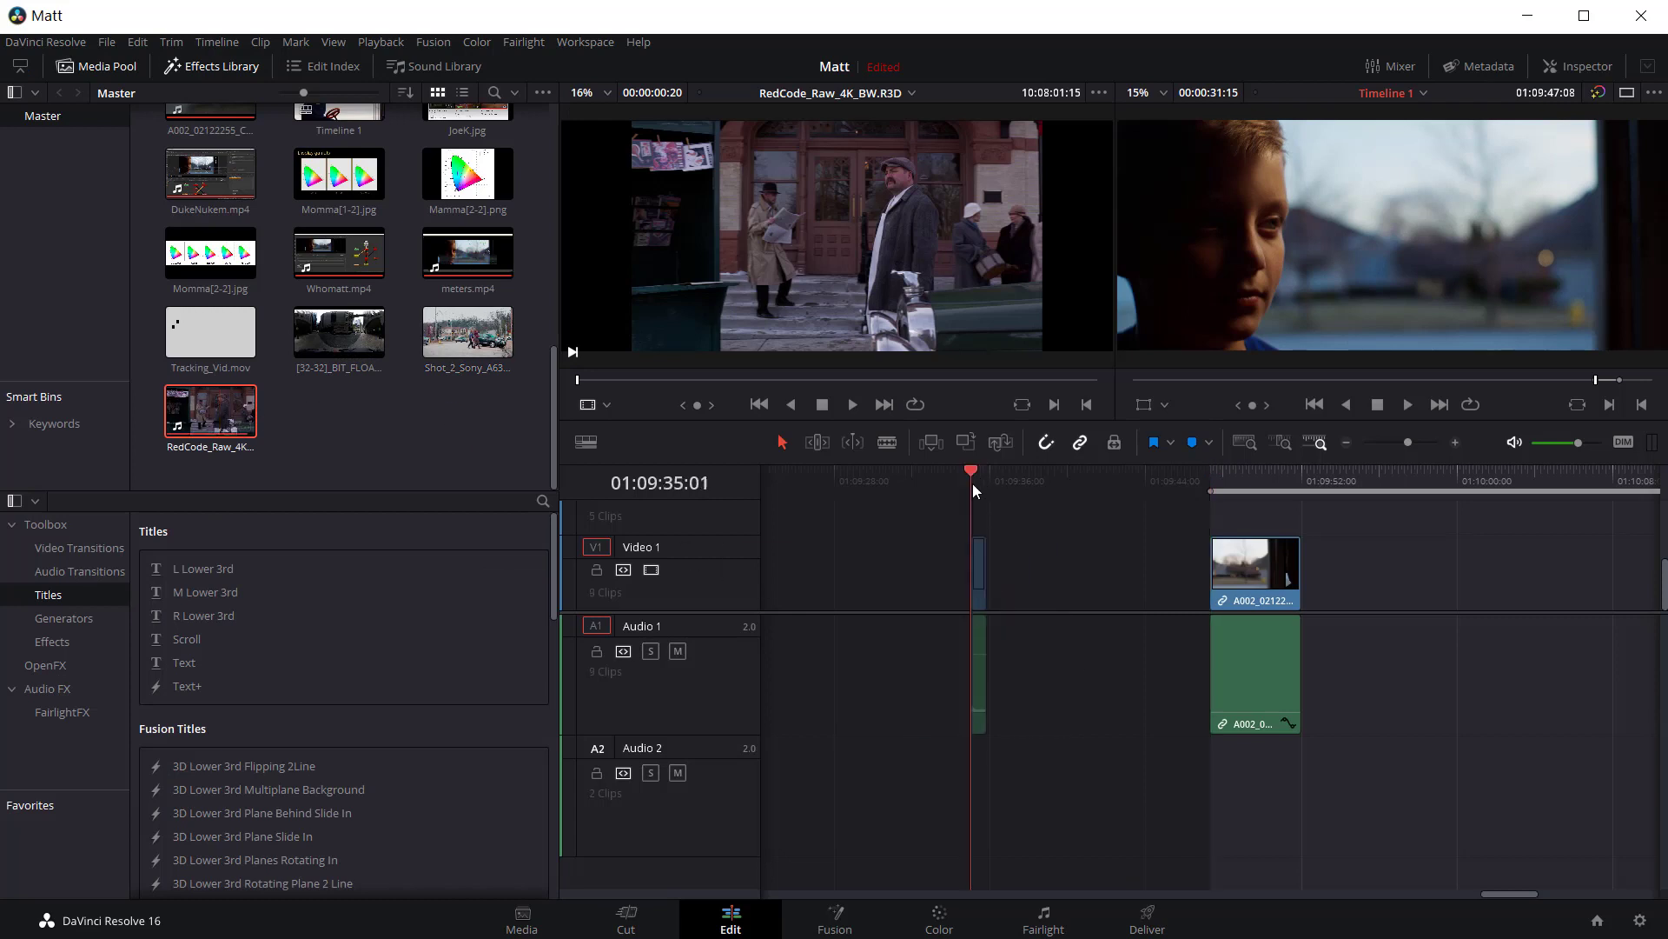
{"action": "left_click", "coordinate": [981, 569]}
- Show the RED clip's Camera RAW controls on the Color page and set Decode Using to Clip
{"action": "left_click", "coordinate": [938, 914]}
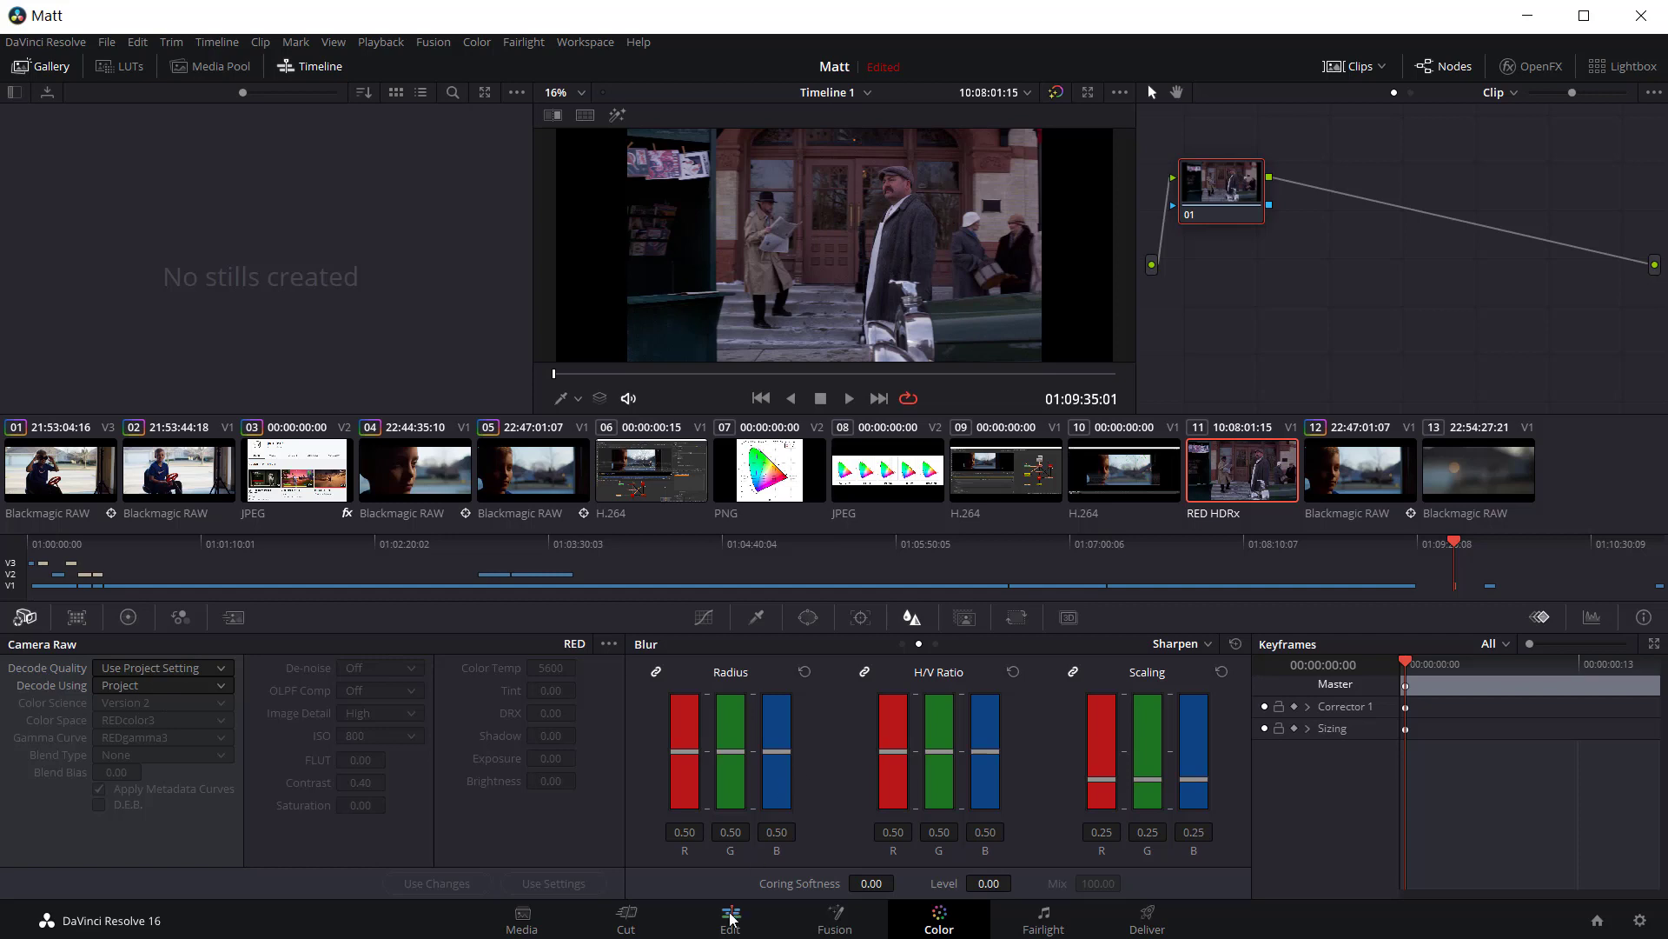
{"action": "left_click", "coordinate": [198, 688]}
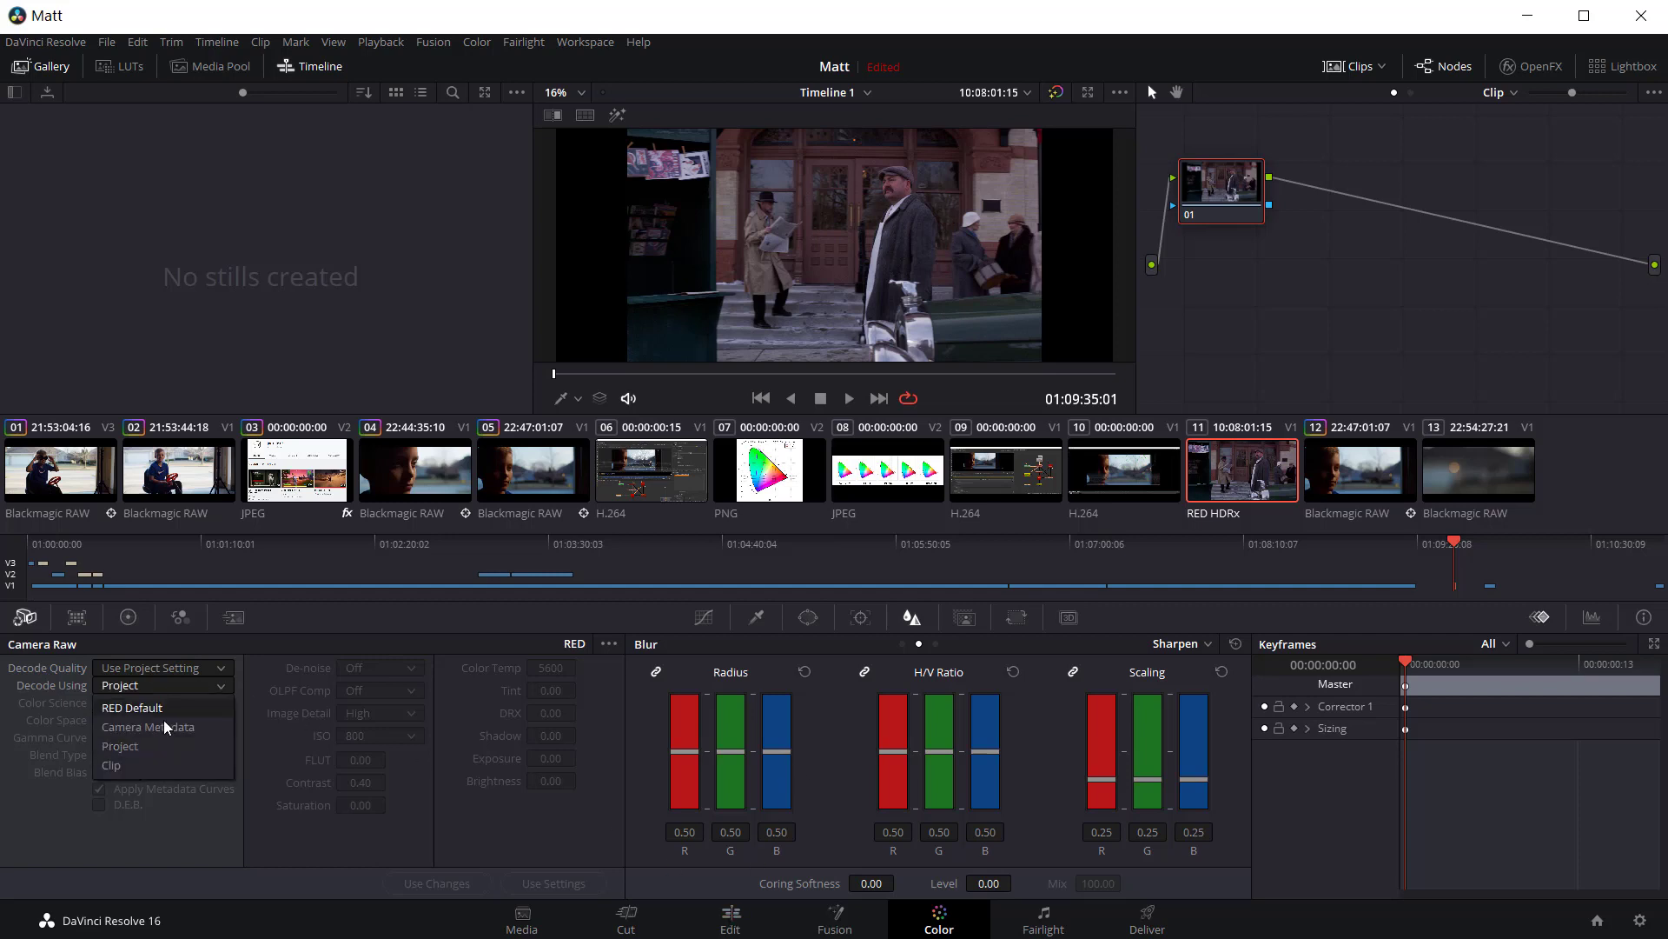
{"action": "left_click", "coordinate": [165, 769]}
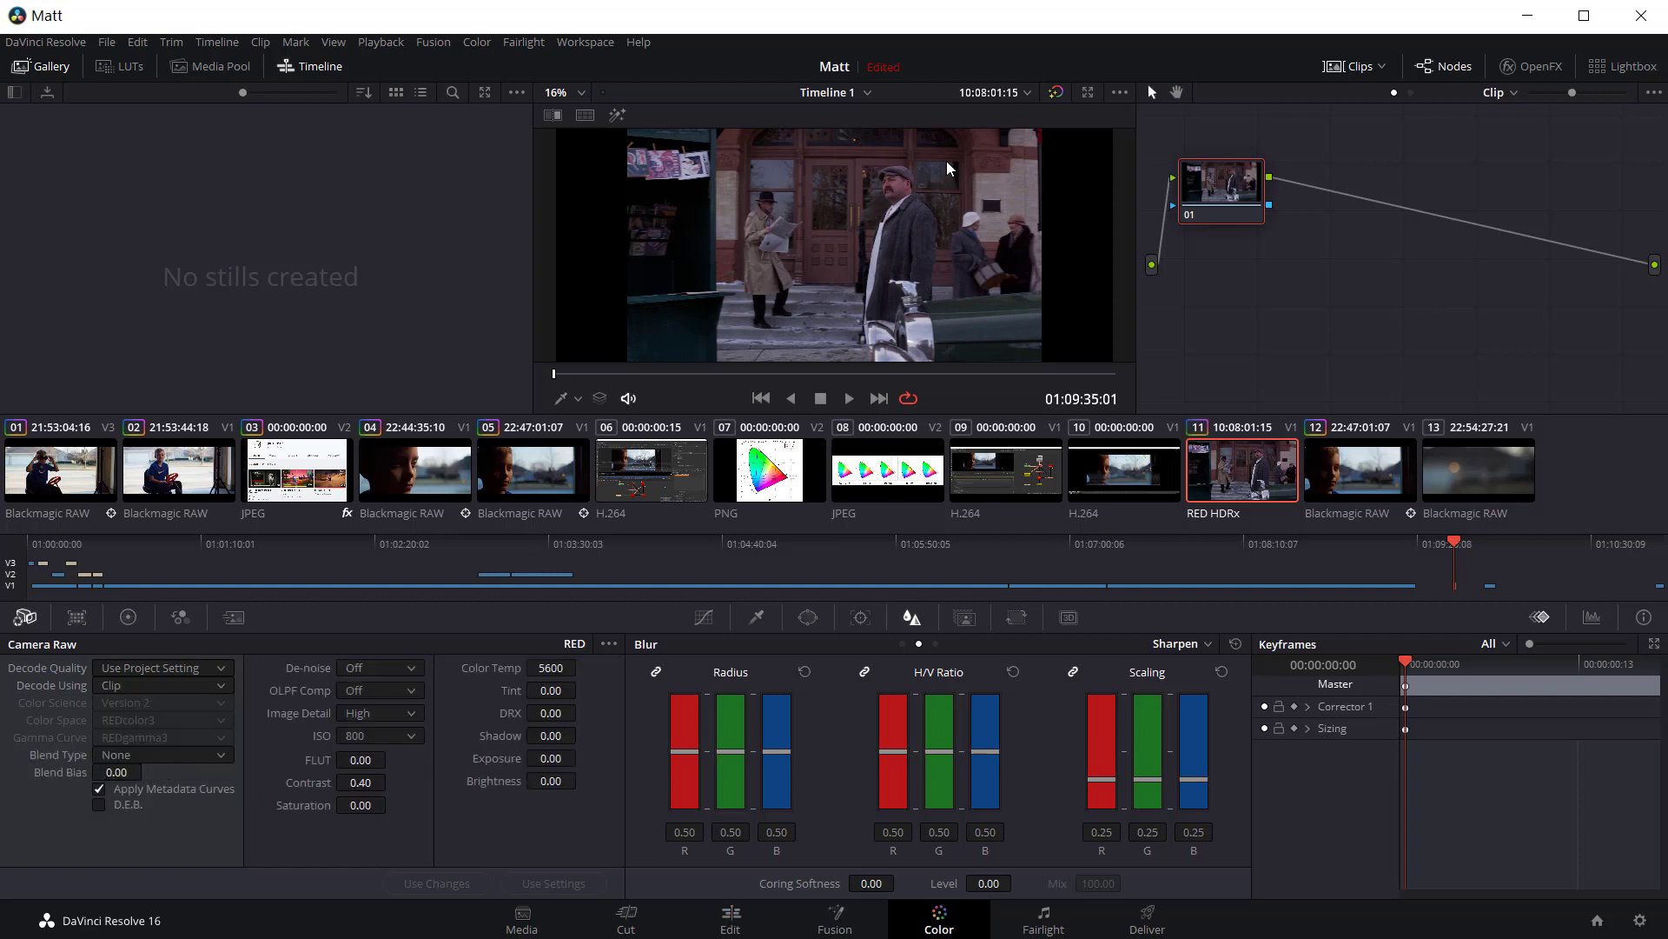
- Back on the Edit page, place the 32-bit float panorama clip on Video 1 at about 01:09:39:12 and view it at 01:09:40:20
{"action": "left_click", "coordinate": [731, 917]}
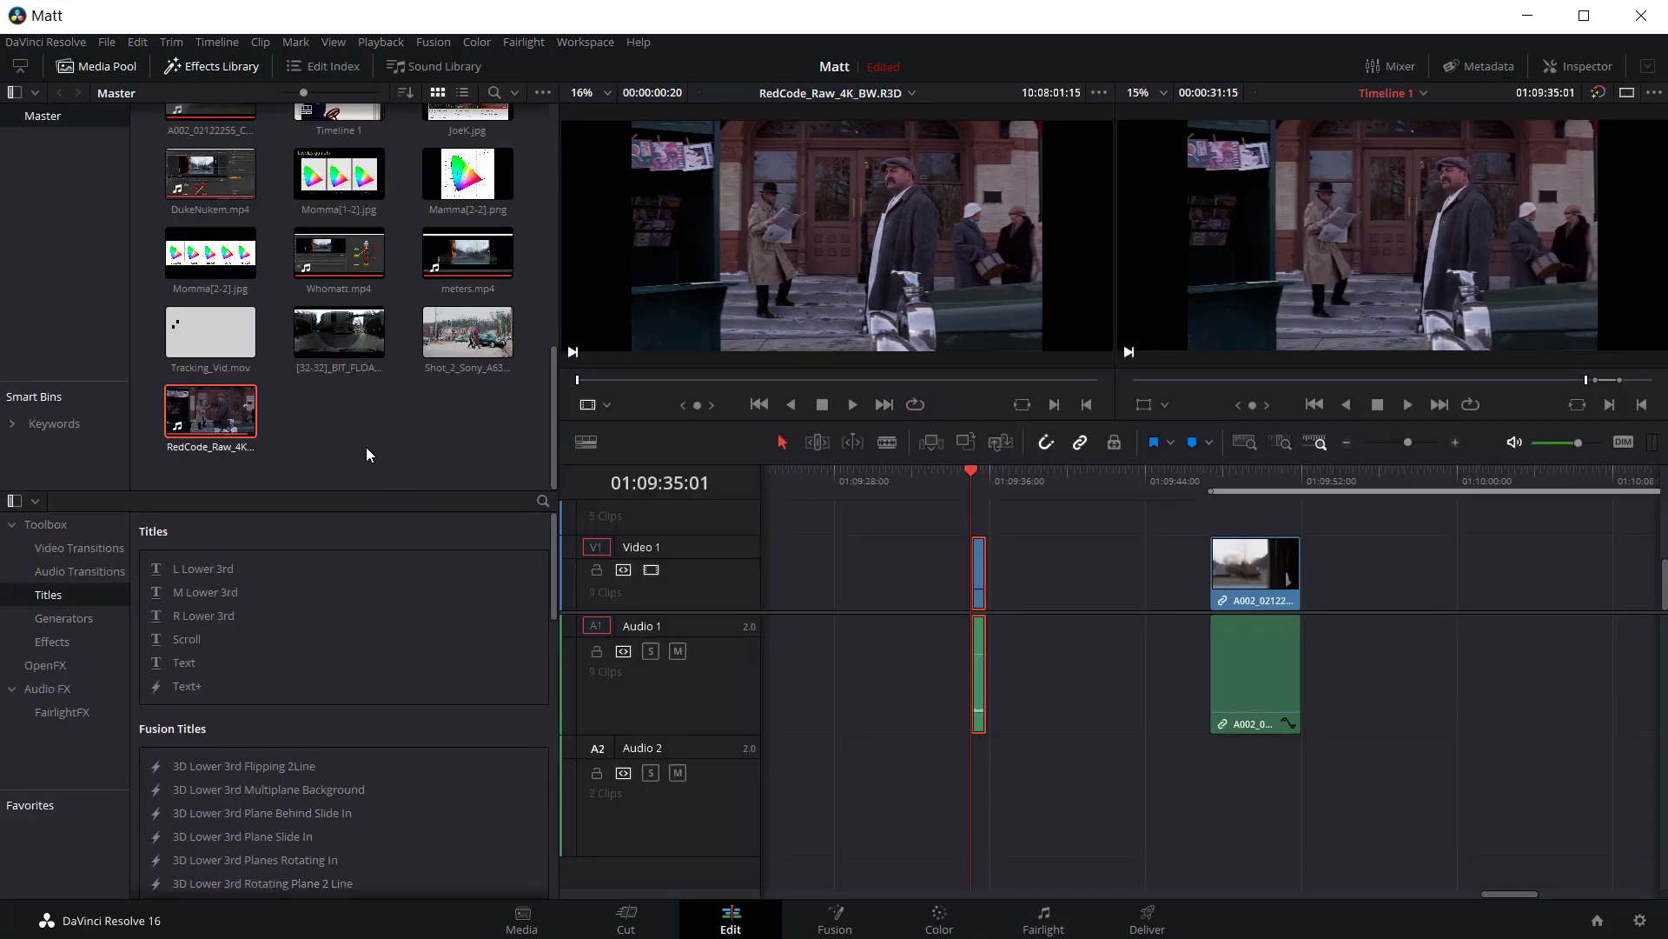
{"action": "left_click", "coordinate": [353, 422]}
{"action": "left_click", "coordinate": [339, 339]}
{"action": "left_click_drag", "start_coordinate": [338, 339], "coordinate": [1123, 573]}
{"action": "left_click", "coordinate": [1060, 480]}
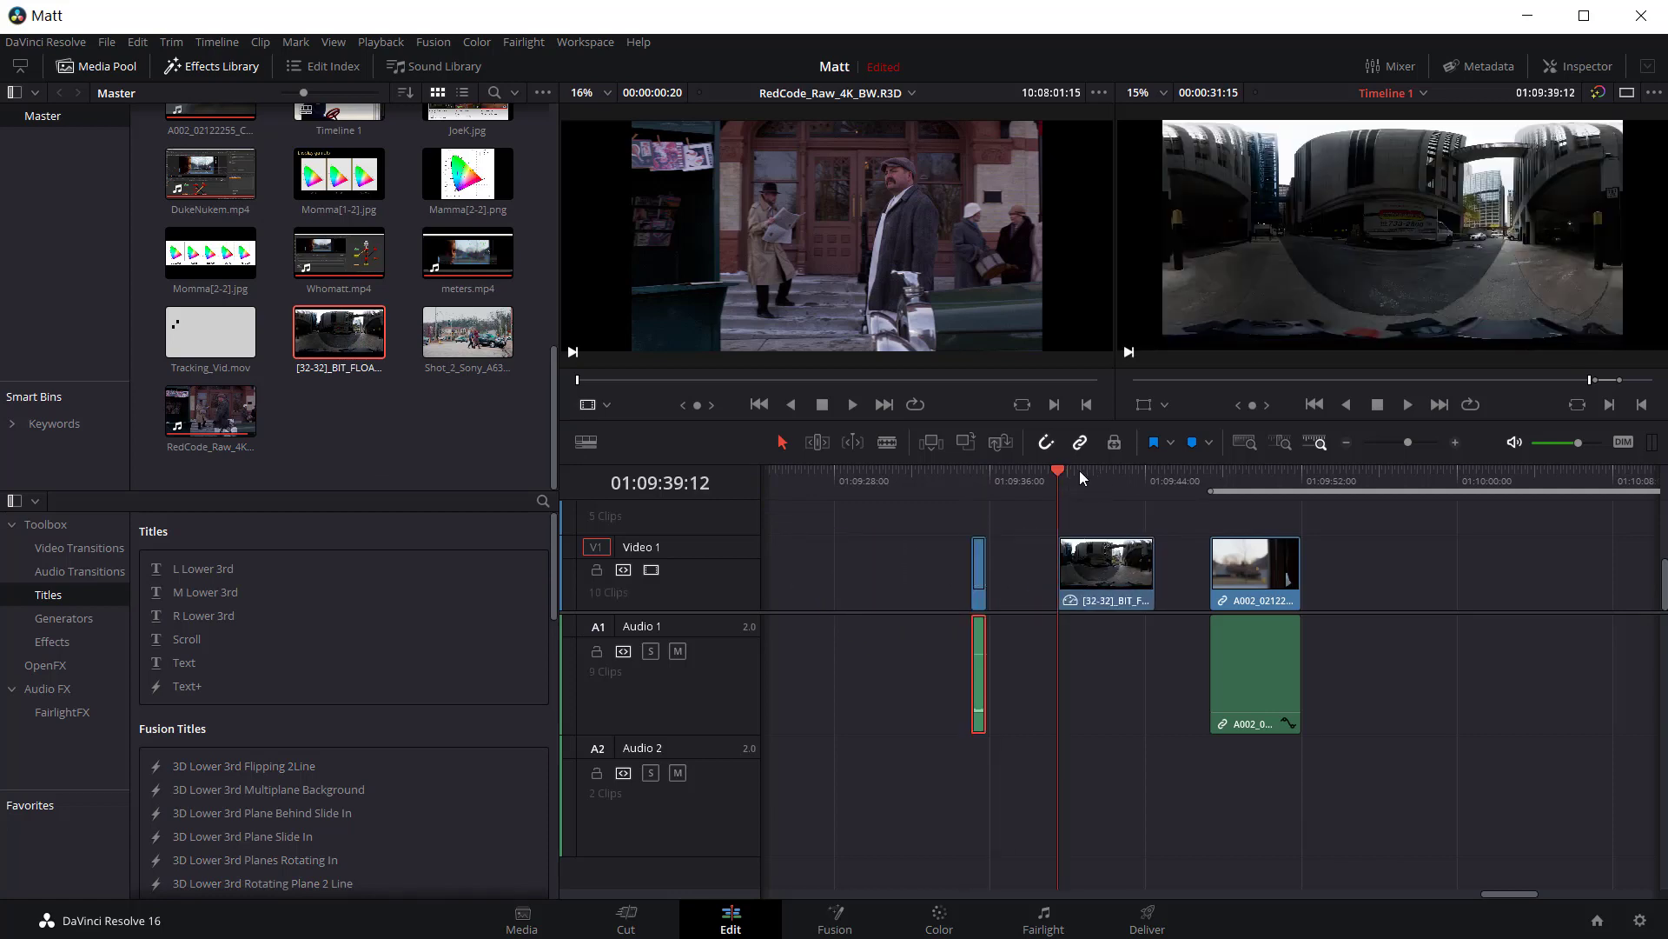
{"action": "mouse_move", "coordinate": [1073, 471]}
{"action": "left_mouse_down"}
{"action": "mouse_move", "coordinate": [1104, 472]}
{"action": "mouse_move", "coordinate": [1083, 470]}
{"action": "left_mouse_up"}
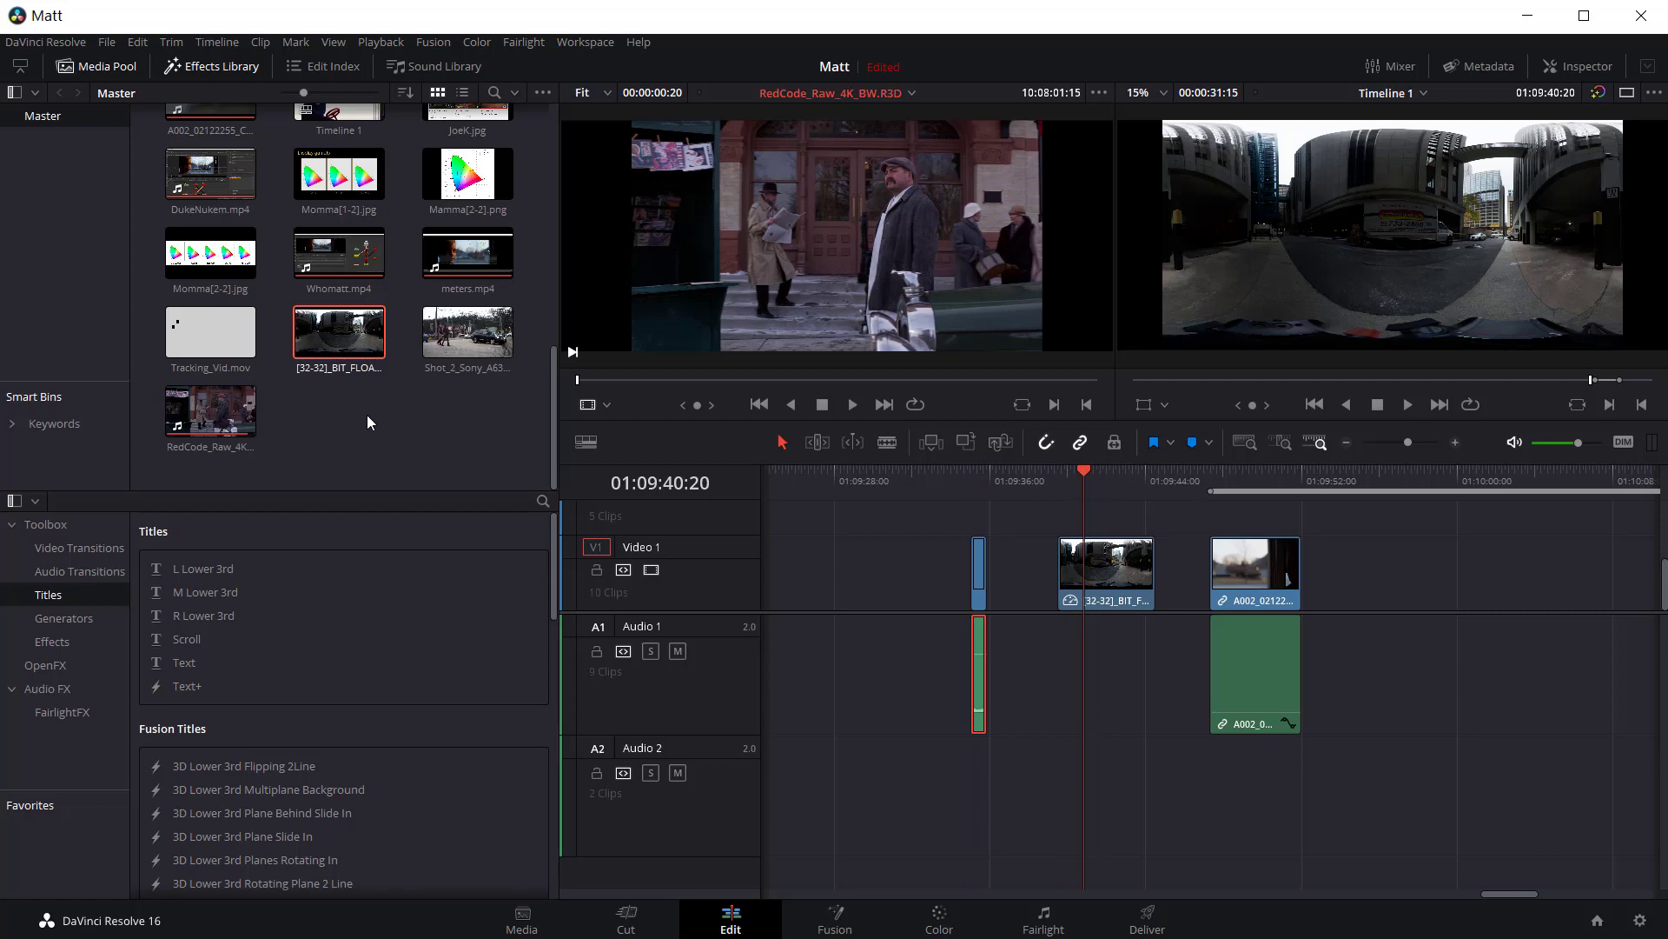
- Show the available ACES Input Transform options for the 32-bit float panorama clip in the media pool
{"action": "right_click", "coordinate": [350, 339]}
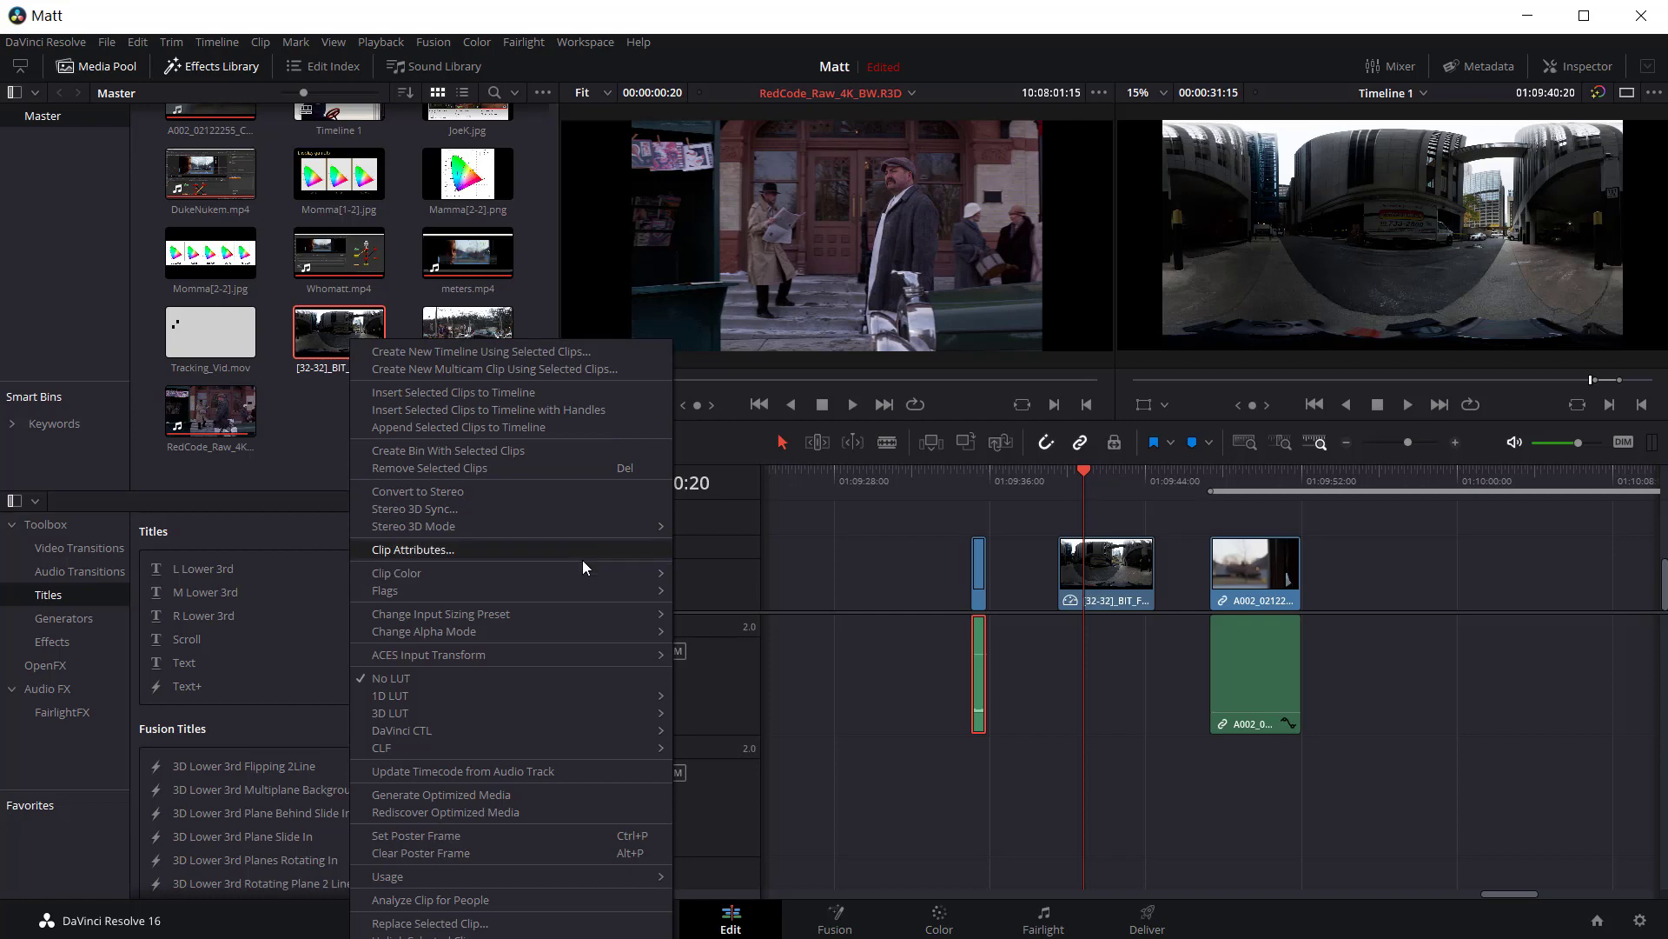
{"action": "mouse_move", "coordinate": [579, 632]}
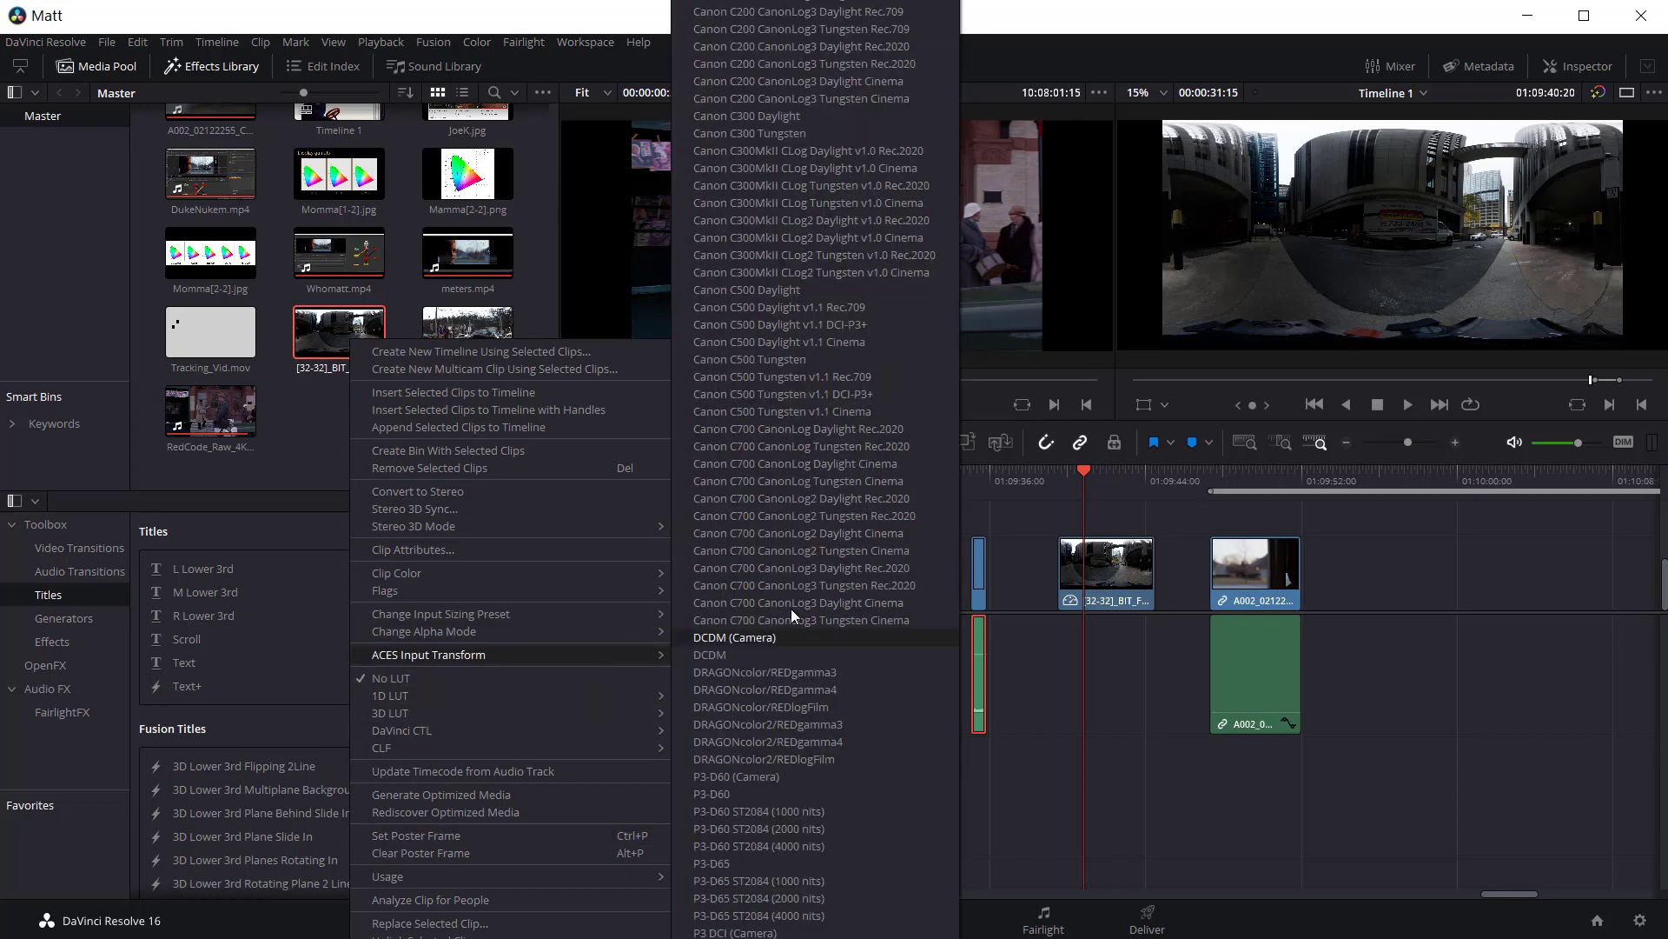
{"action": "left_click", "coordinate": [1367, 528]}
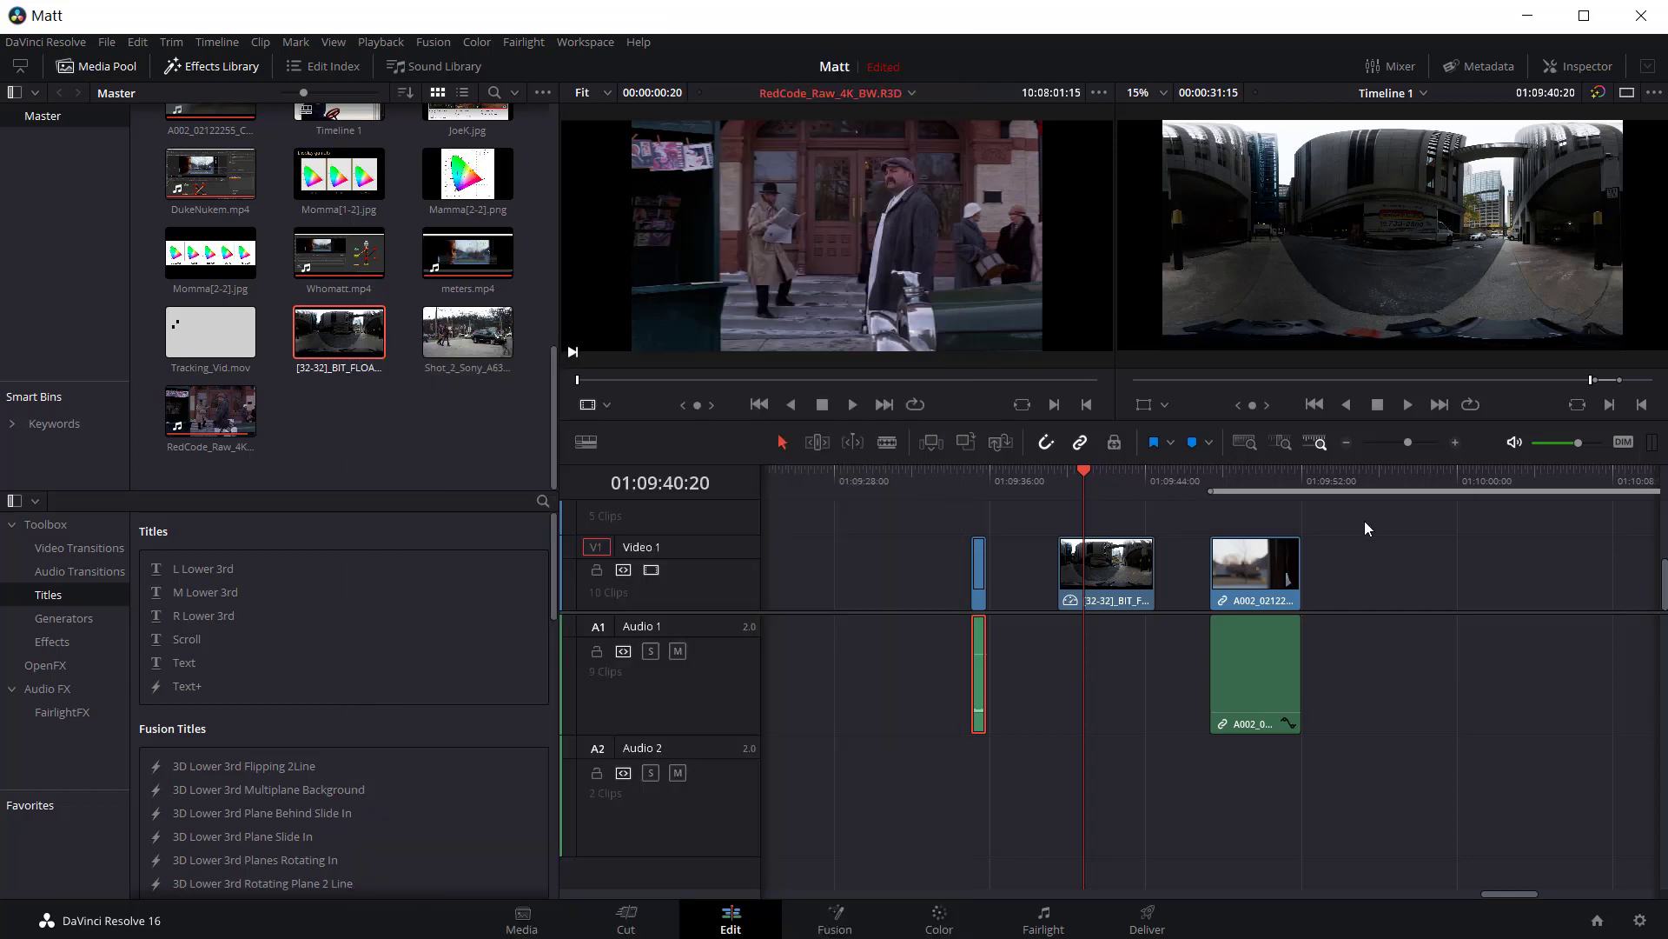
- Bring the panorama clip at 01:09:41:12 up on the Color page and raise its primaries Gain to 1.25
{"action": "left_click", "coordinate": [1097, 481]}
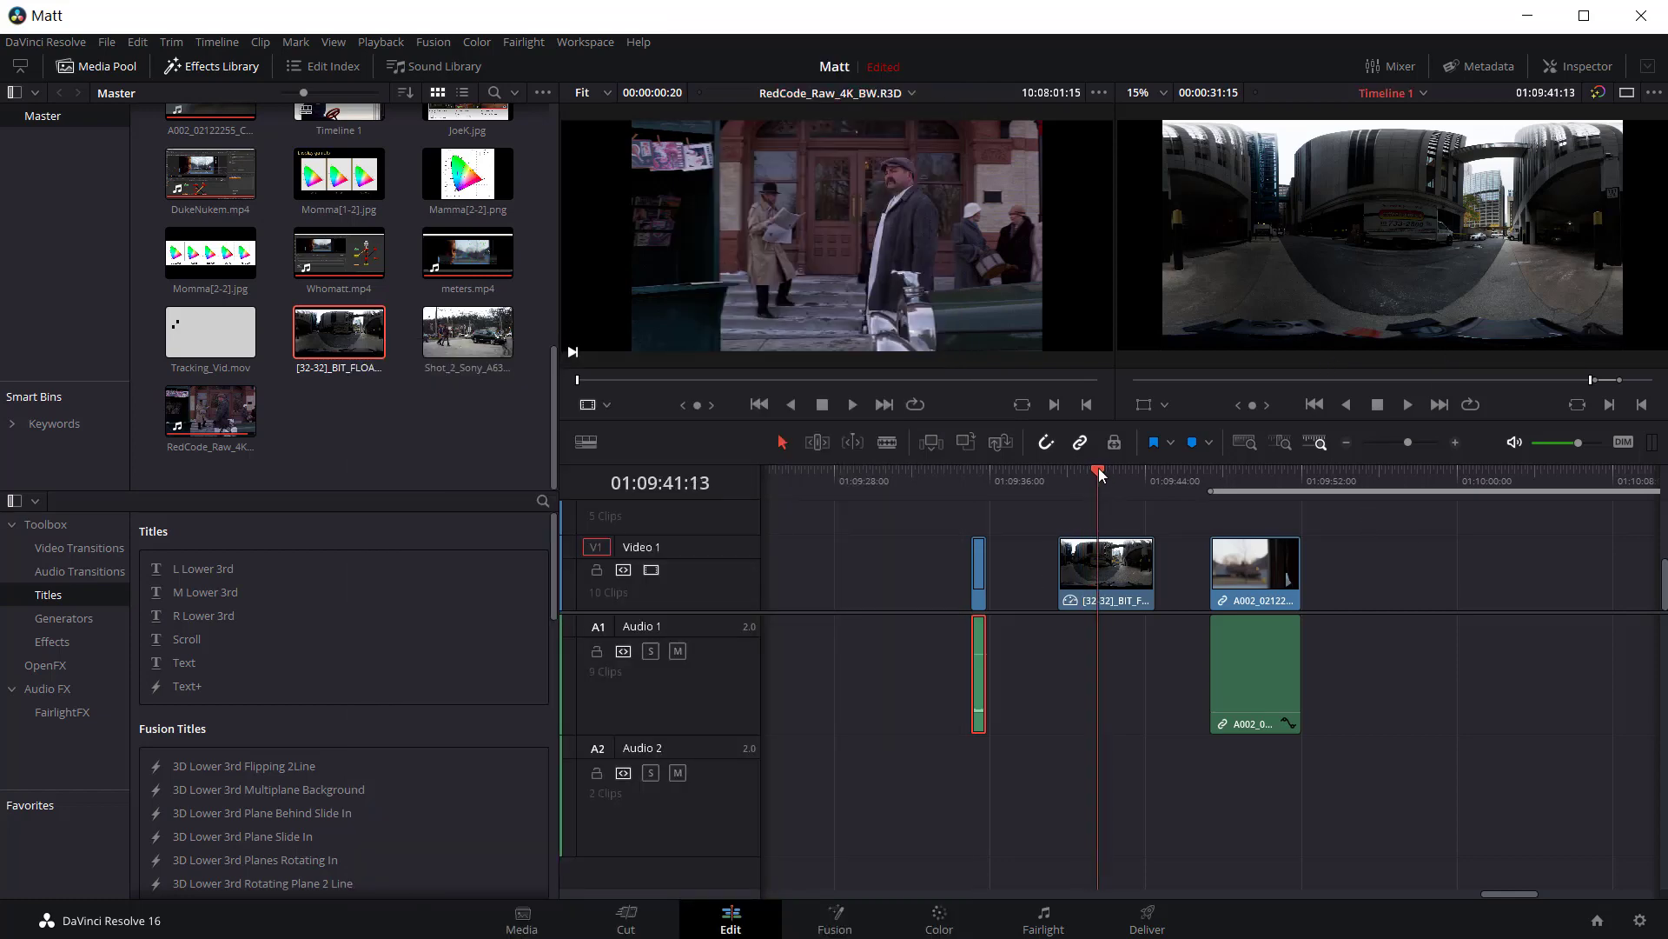
{"action": "left_click", "coordinate": [1104, 567]}
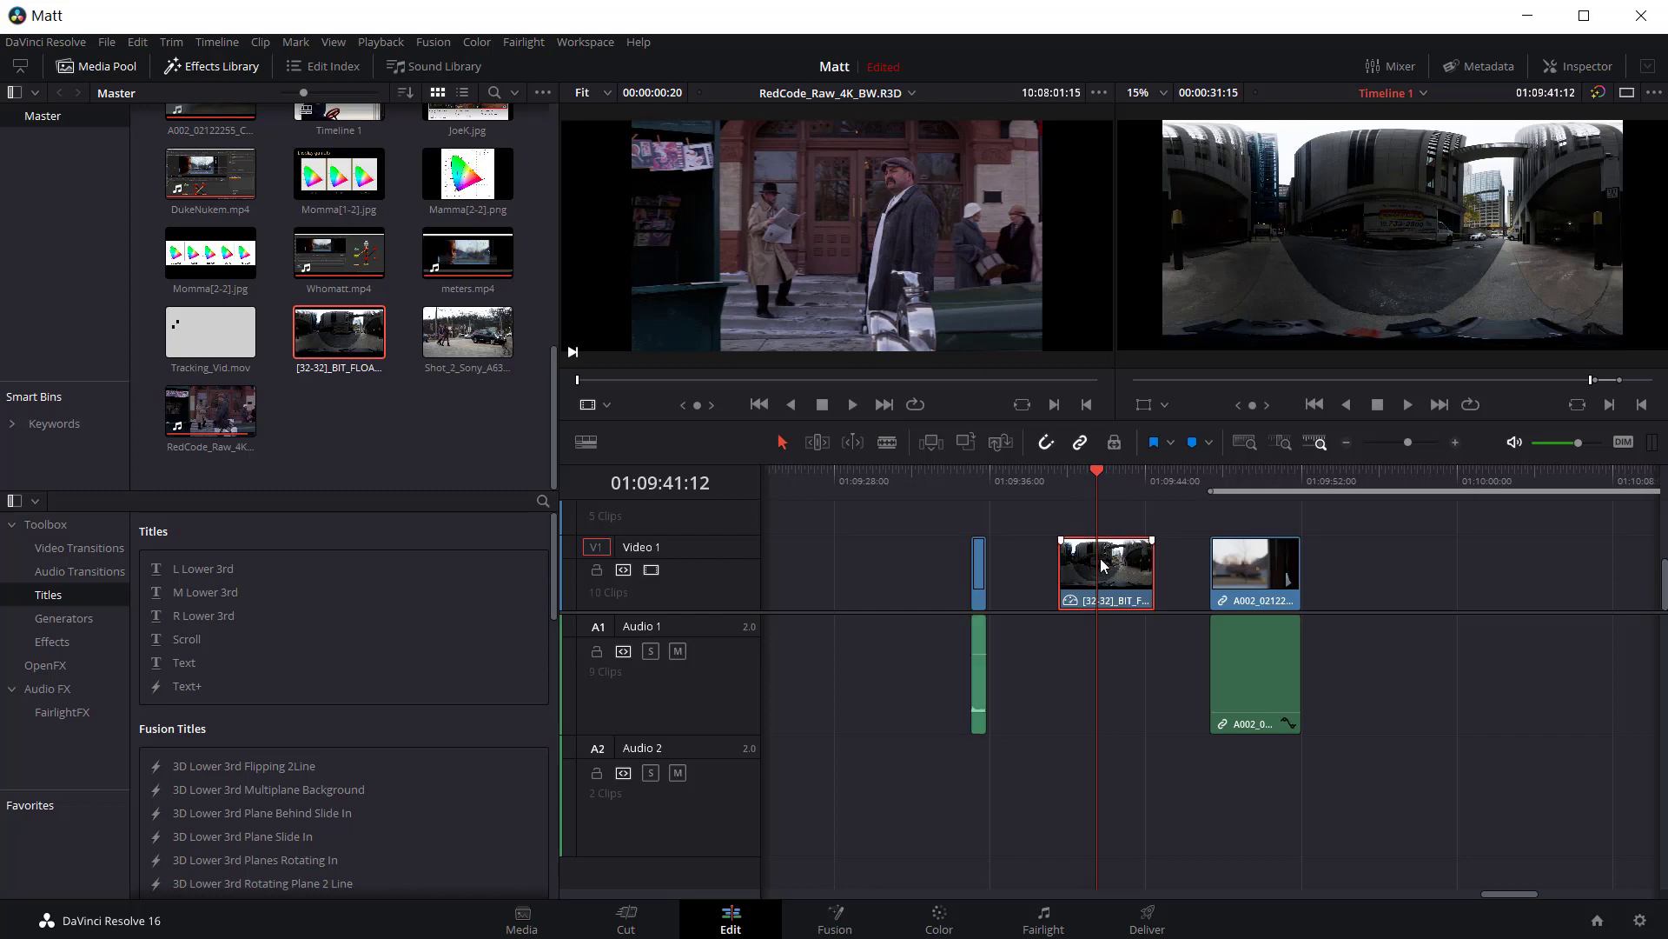
{"action": "left_click", "coordinate": [937, 921]}
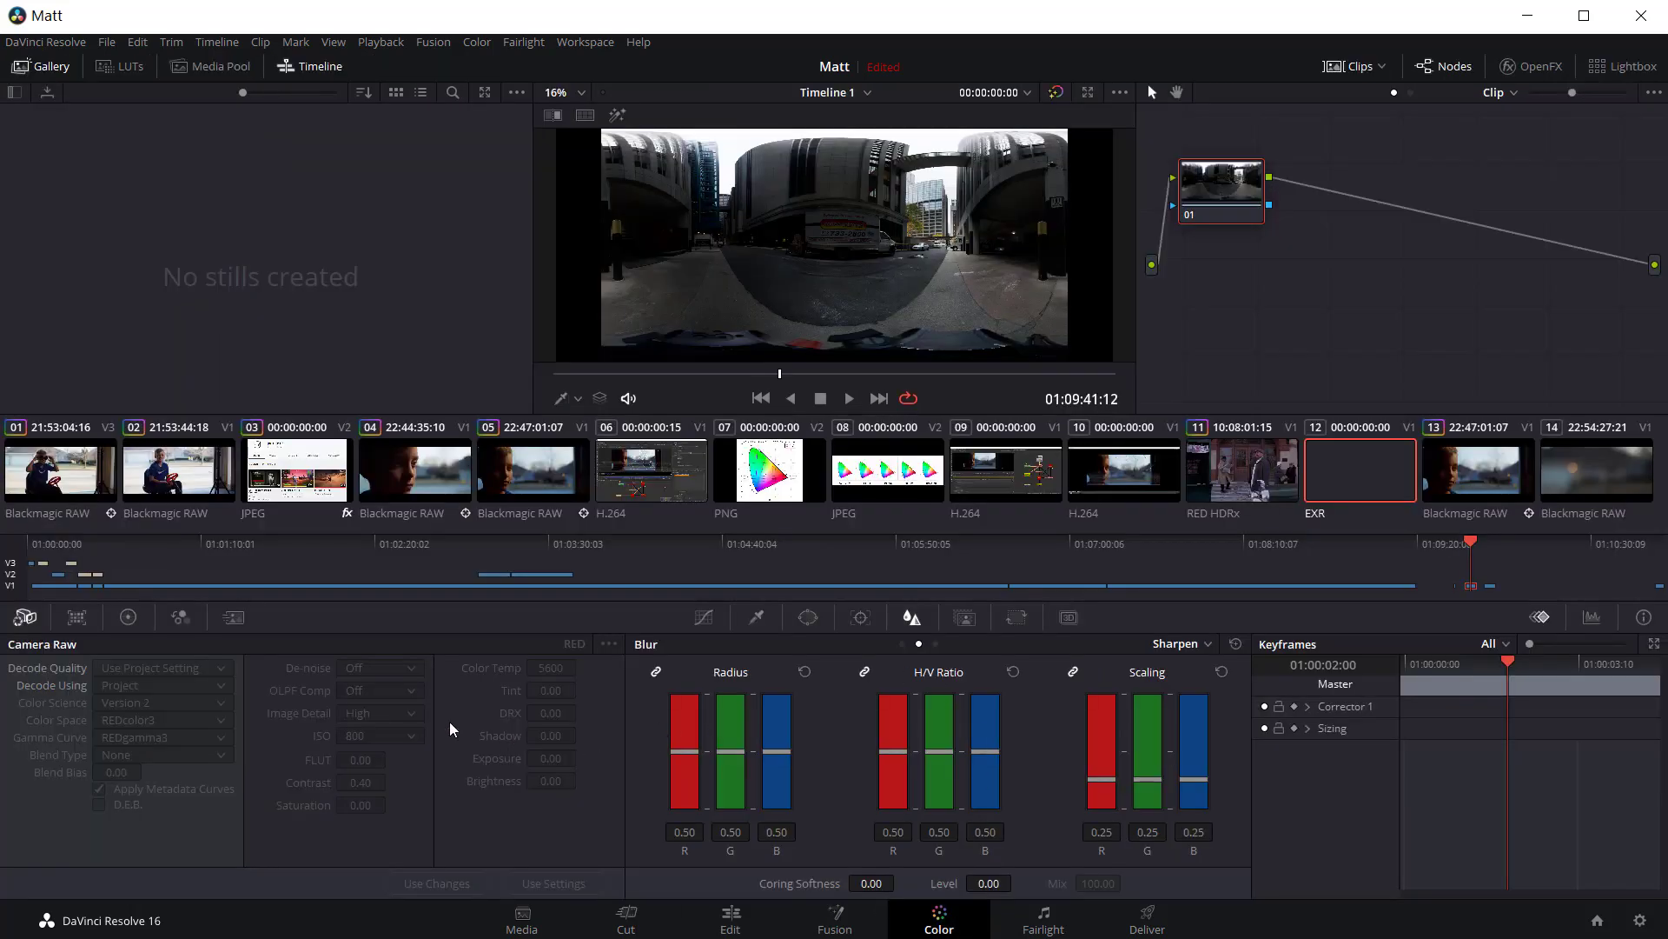
{"action": "left_click", "coordinate": [77, 619]}
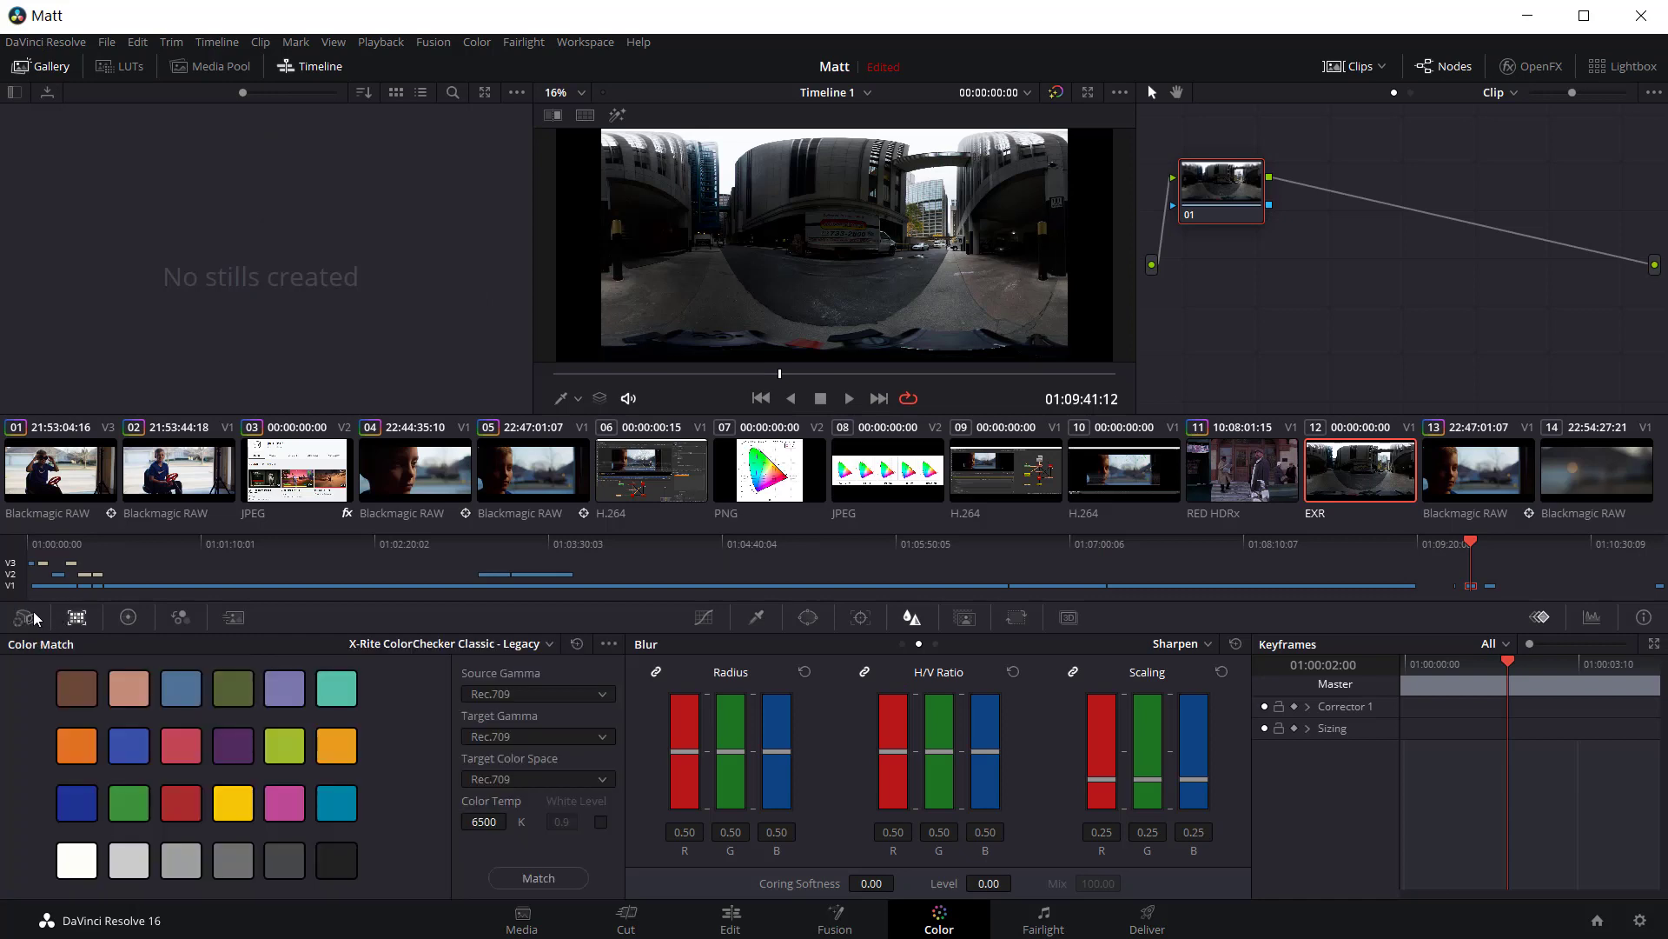
{"action": "left_click", "coordinate": [33, 619]}
{"action": "left_click", "coordinate": [121, 619]}
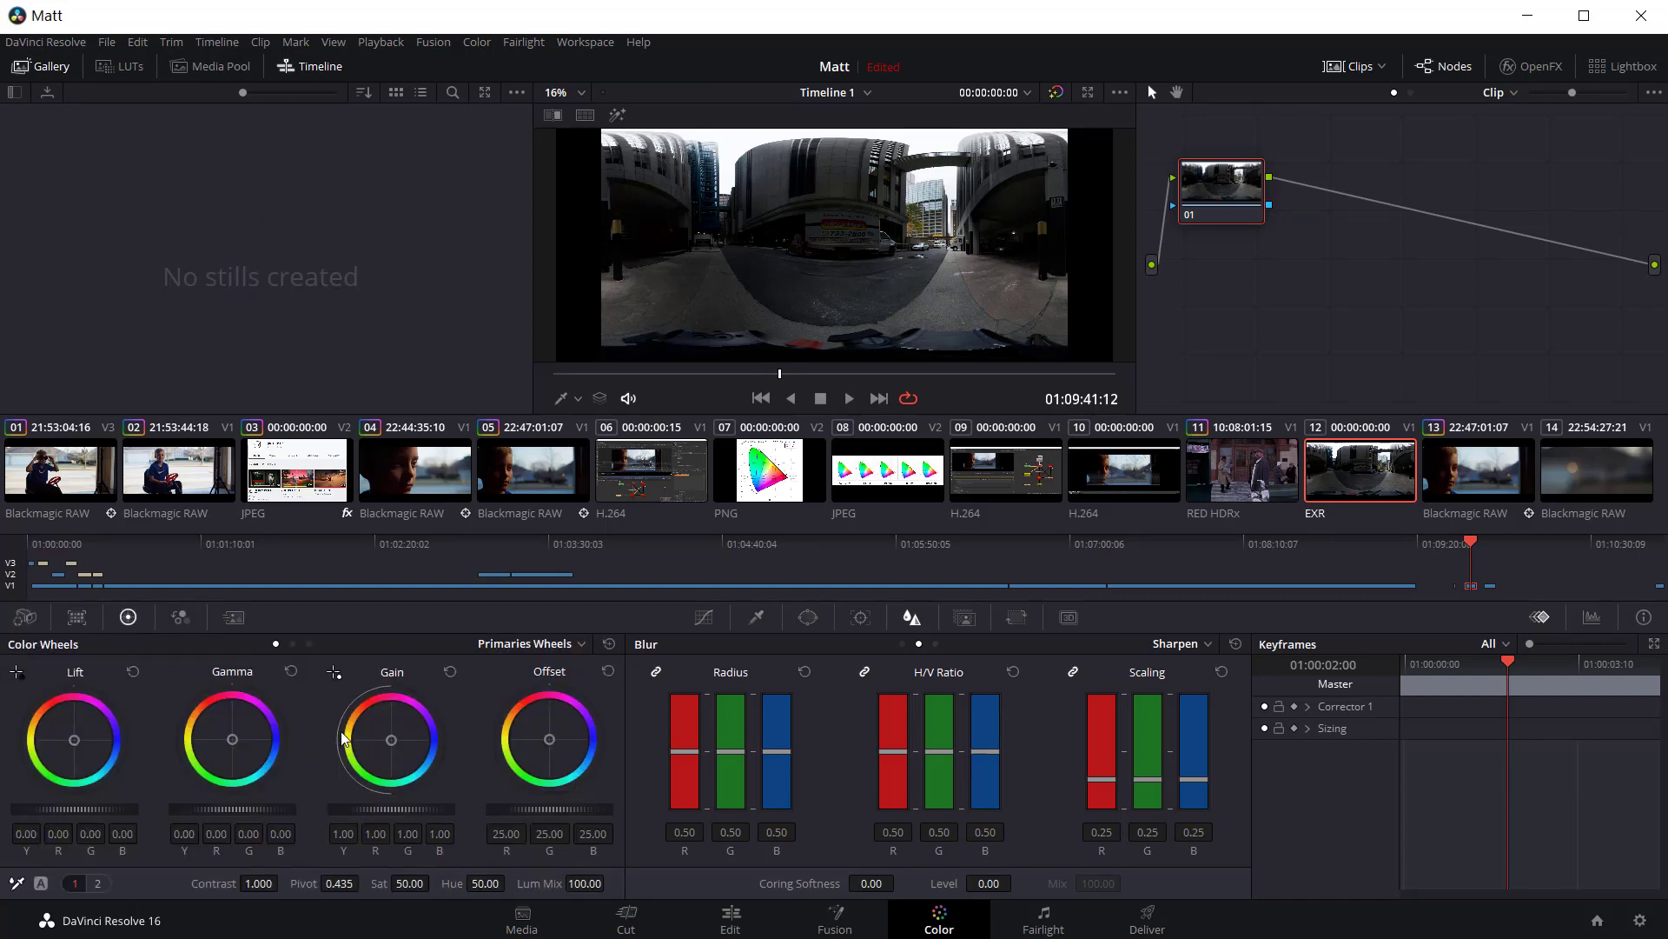
{"action": "left_click_drag", "start_coordinate": [376, 819], "coordinate": [408, 819]}
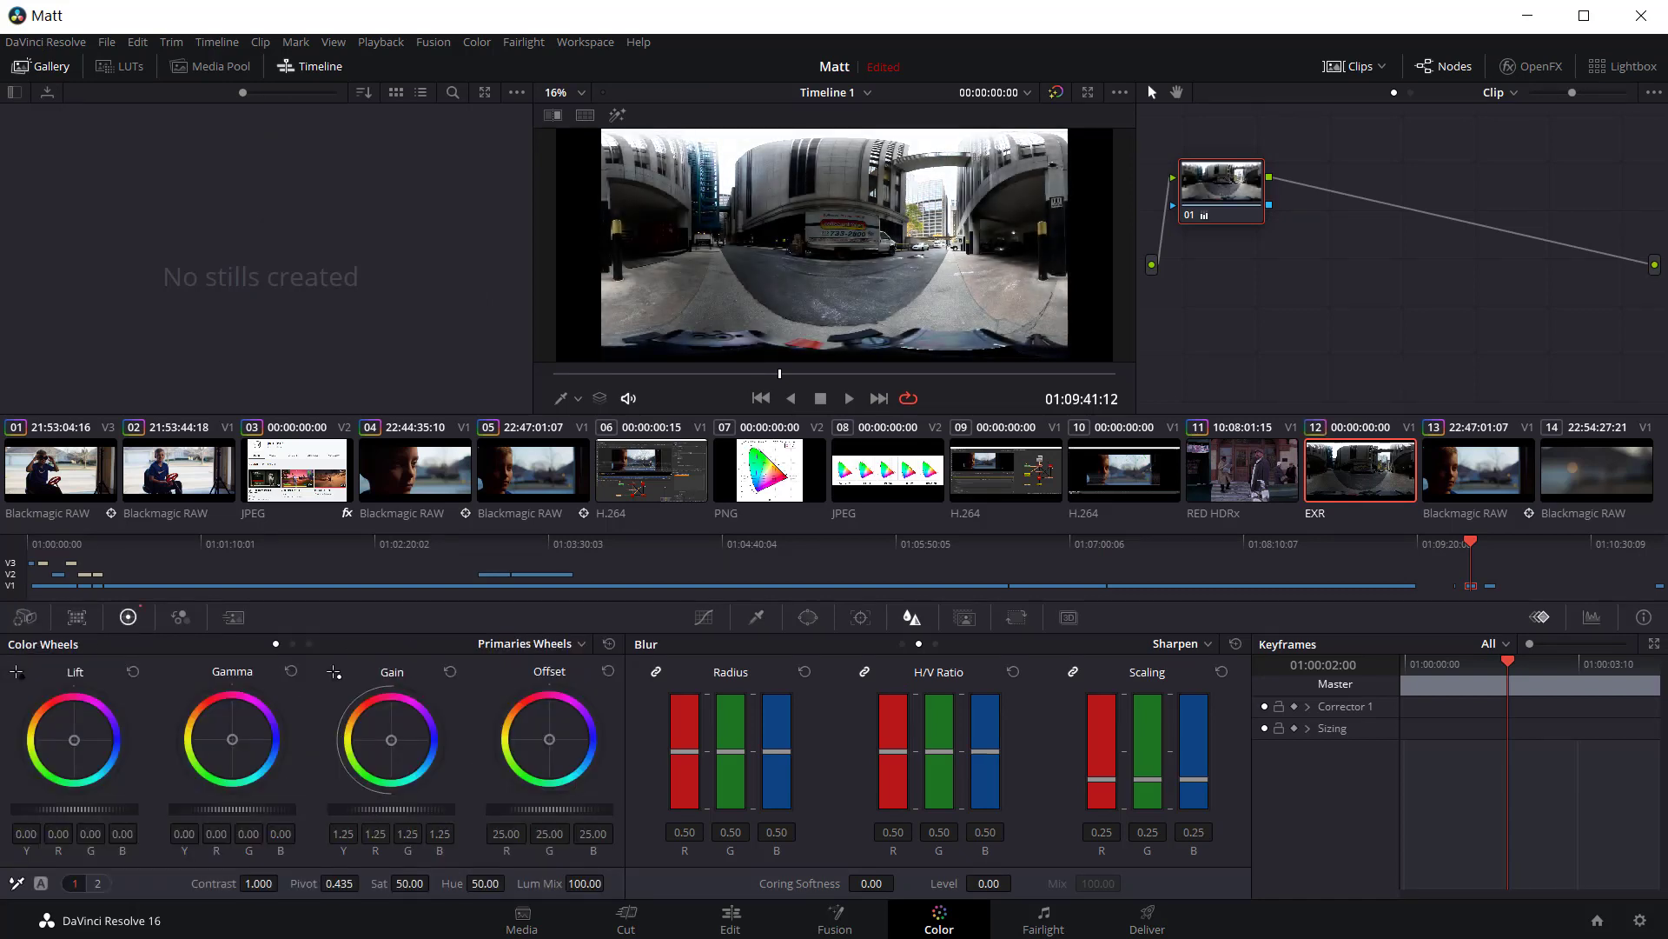
- Lower the Gain to about 0.88 to inspect highlight detail in the bright office building, and raise it again with the full frame in view
{"action": "scroll", "coordinate": [863, 226], "scroll_direction": "up", "scroll_amount": 2}
{"action": "scroll", "coordinate": [863, 226], "scroll_direction": "up", "scroll_amount": 4}
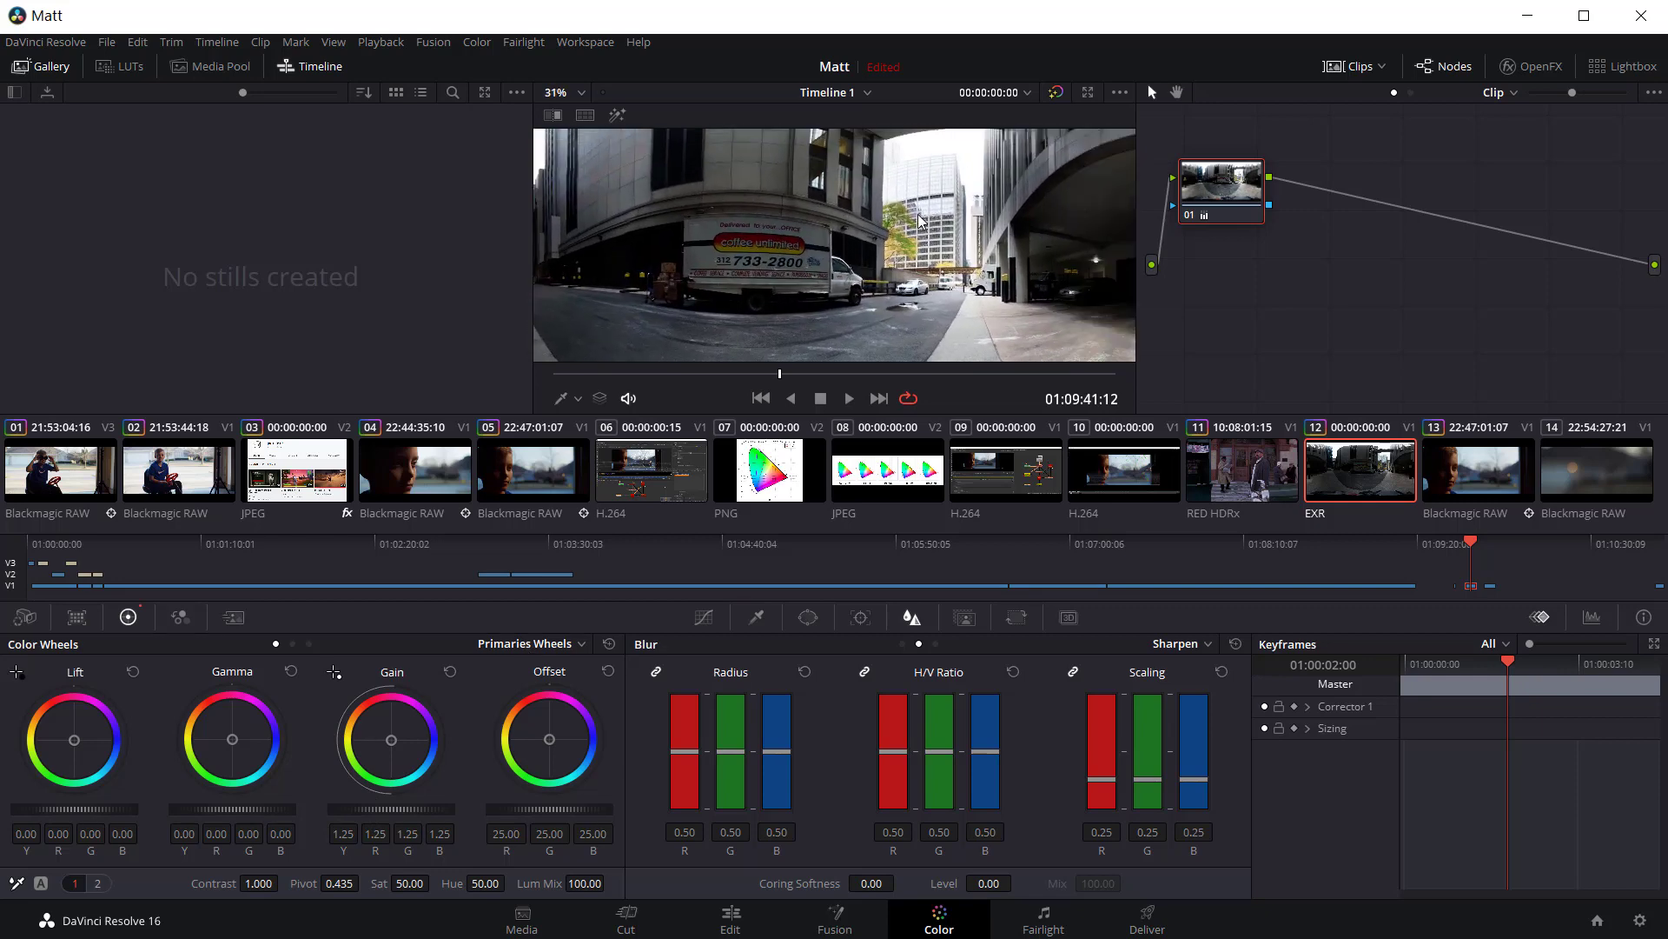
{"action": "scroll", "coordinate": [884, 241], "scroll_direction": "up", "scroll_amount": 6}
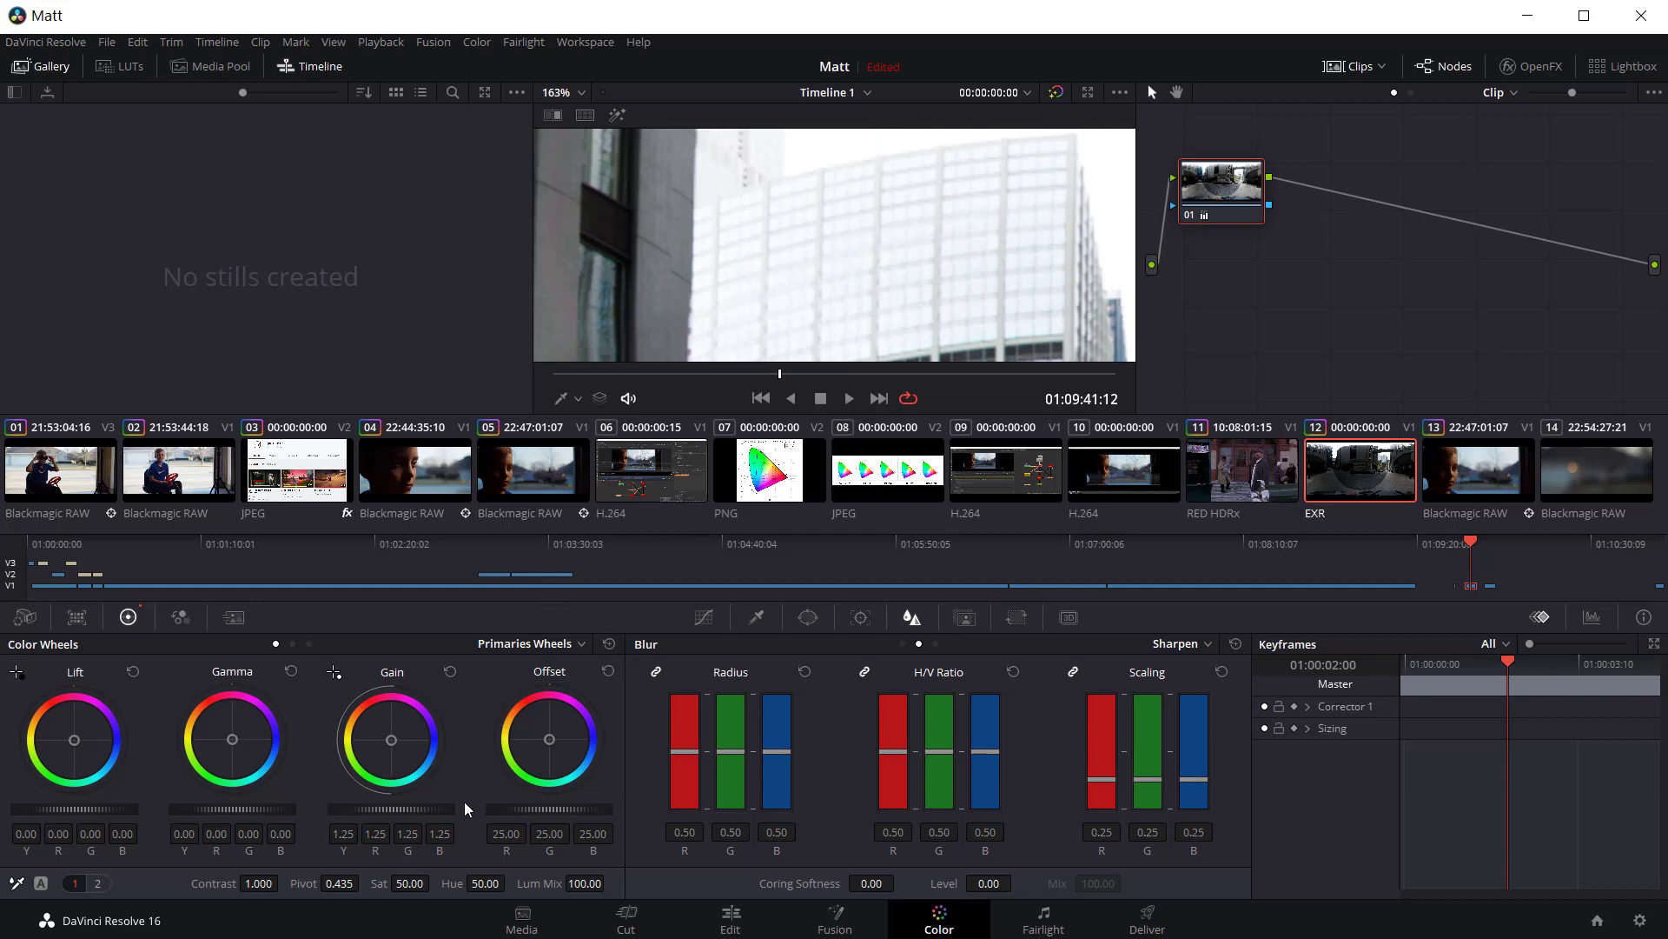
{"action": "left_click_drag", "start_coordinate": [402, 822], "coordinate": [343, 823]}
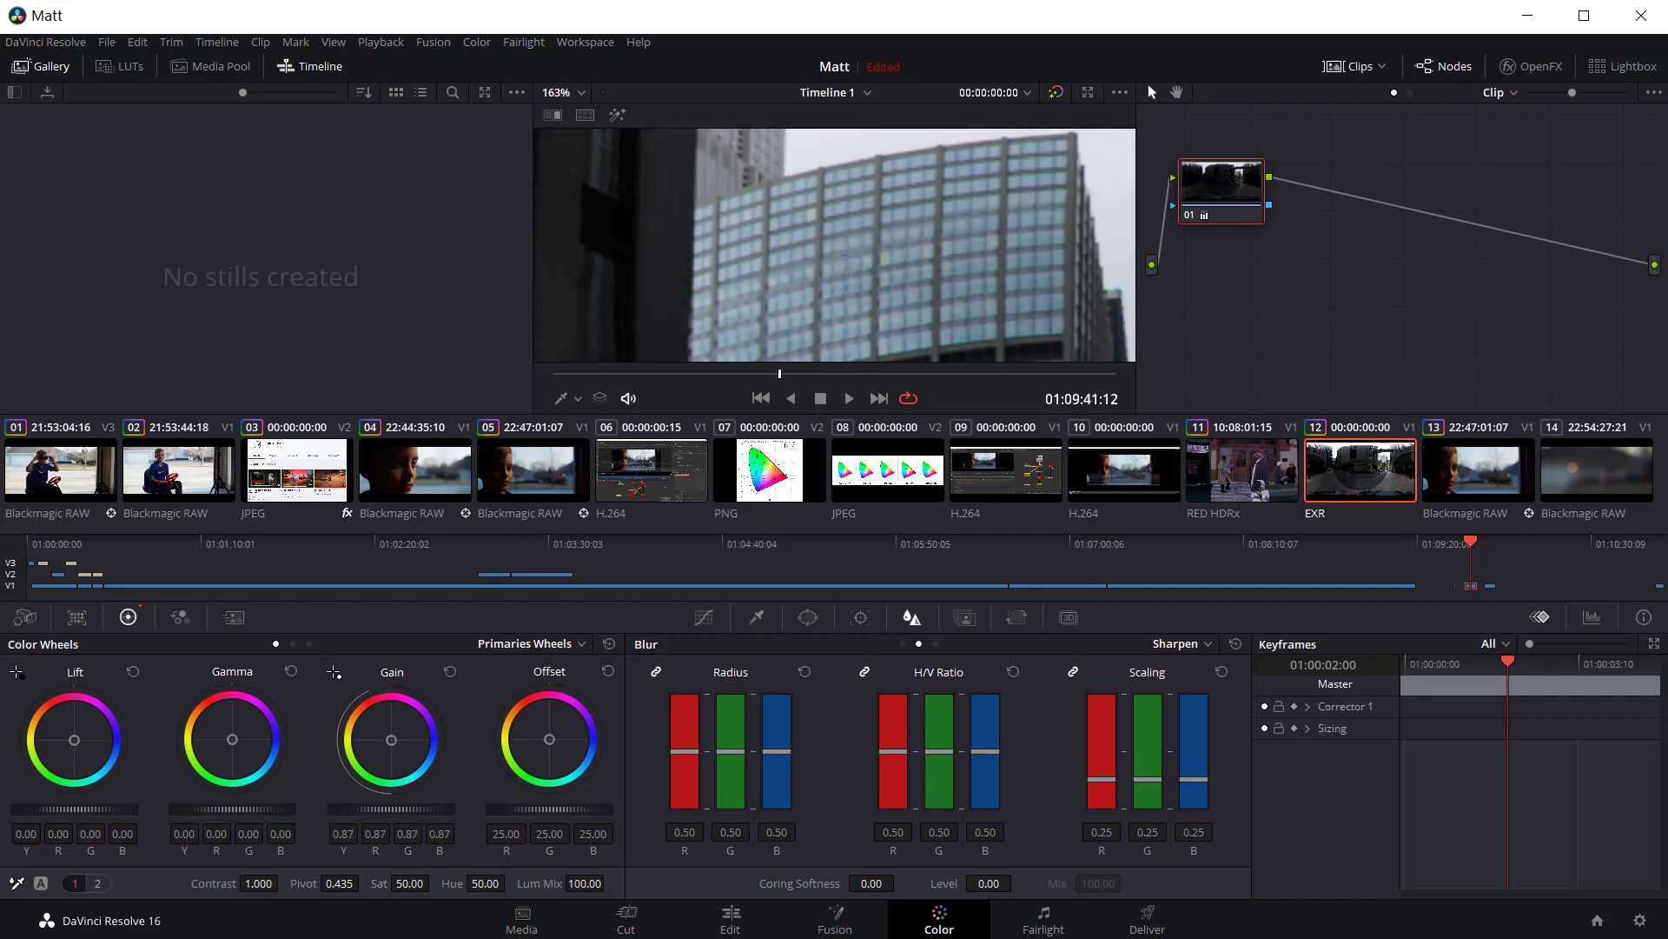
{"action": "scroll", "coordinate": [901, 212], "scroll_direction": "down", "scroll_amount": 8}
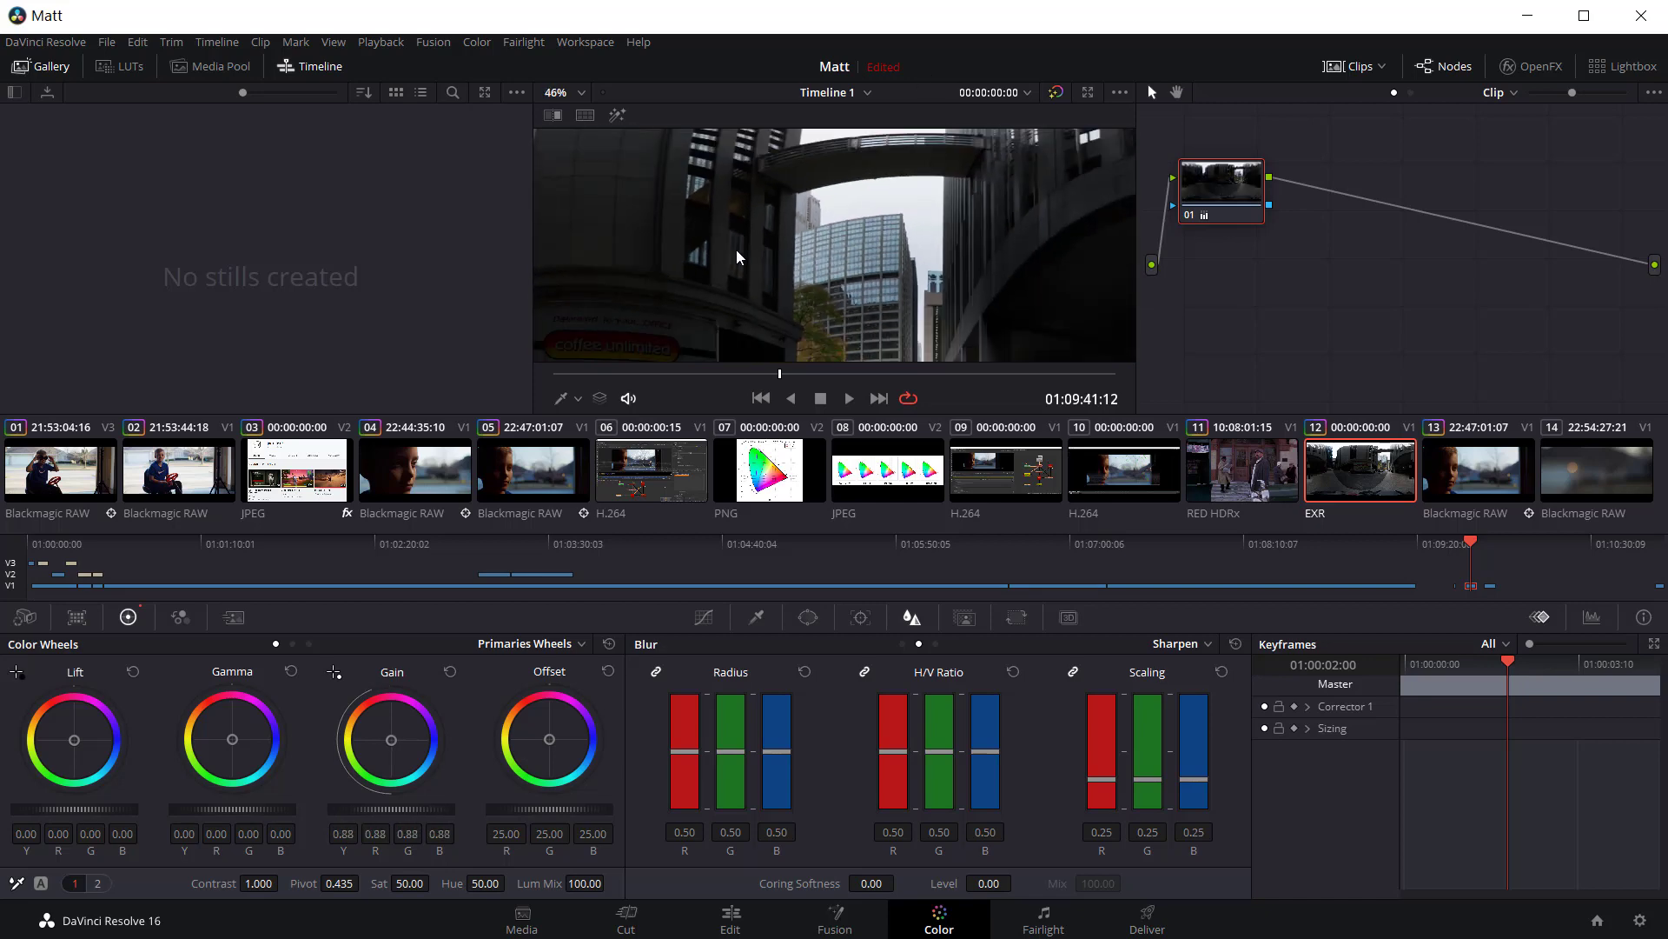
{"action": "scroll", "coordinate": [727, 260], "scroll_direction": "down", "scroll_amount": 3}
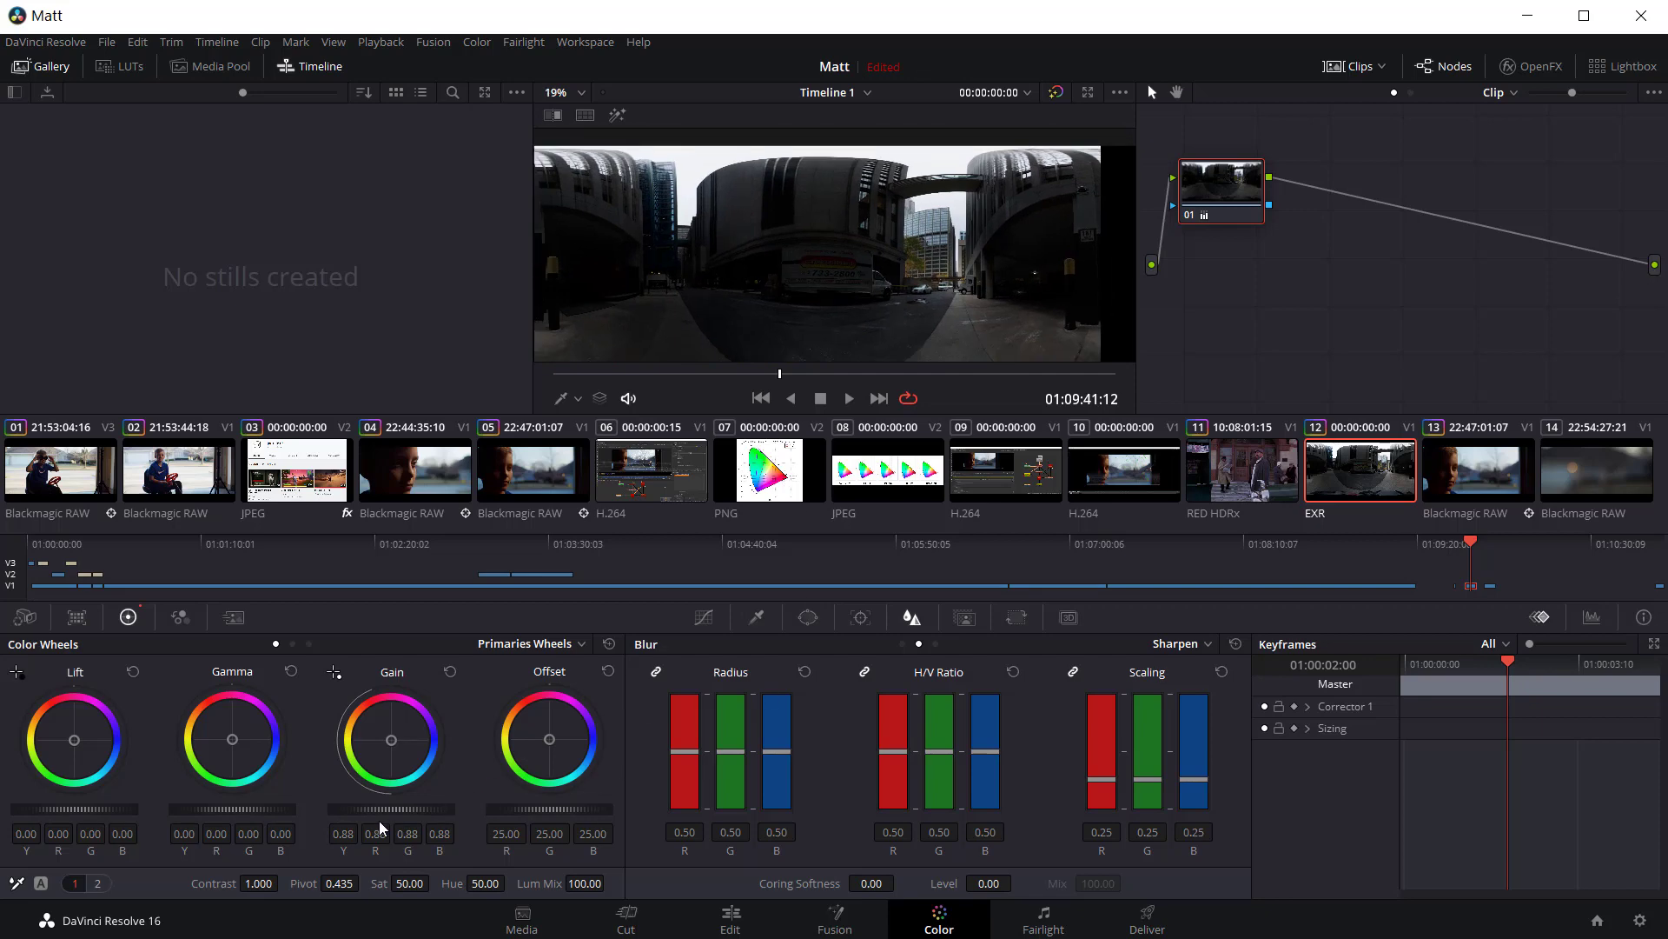
{"action": "left_click_drag", "start_coordinate": [384, 808], "coordinate": [502, 808]}
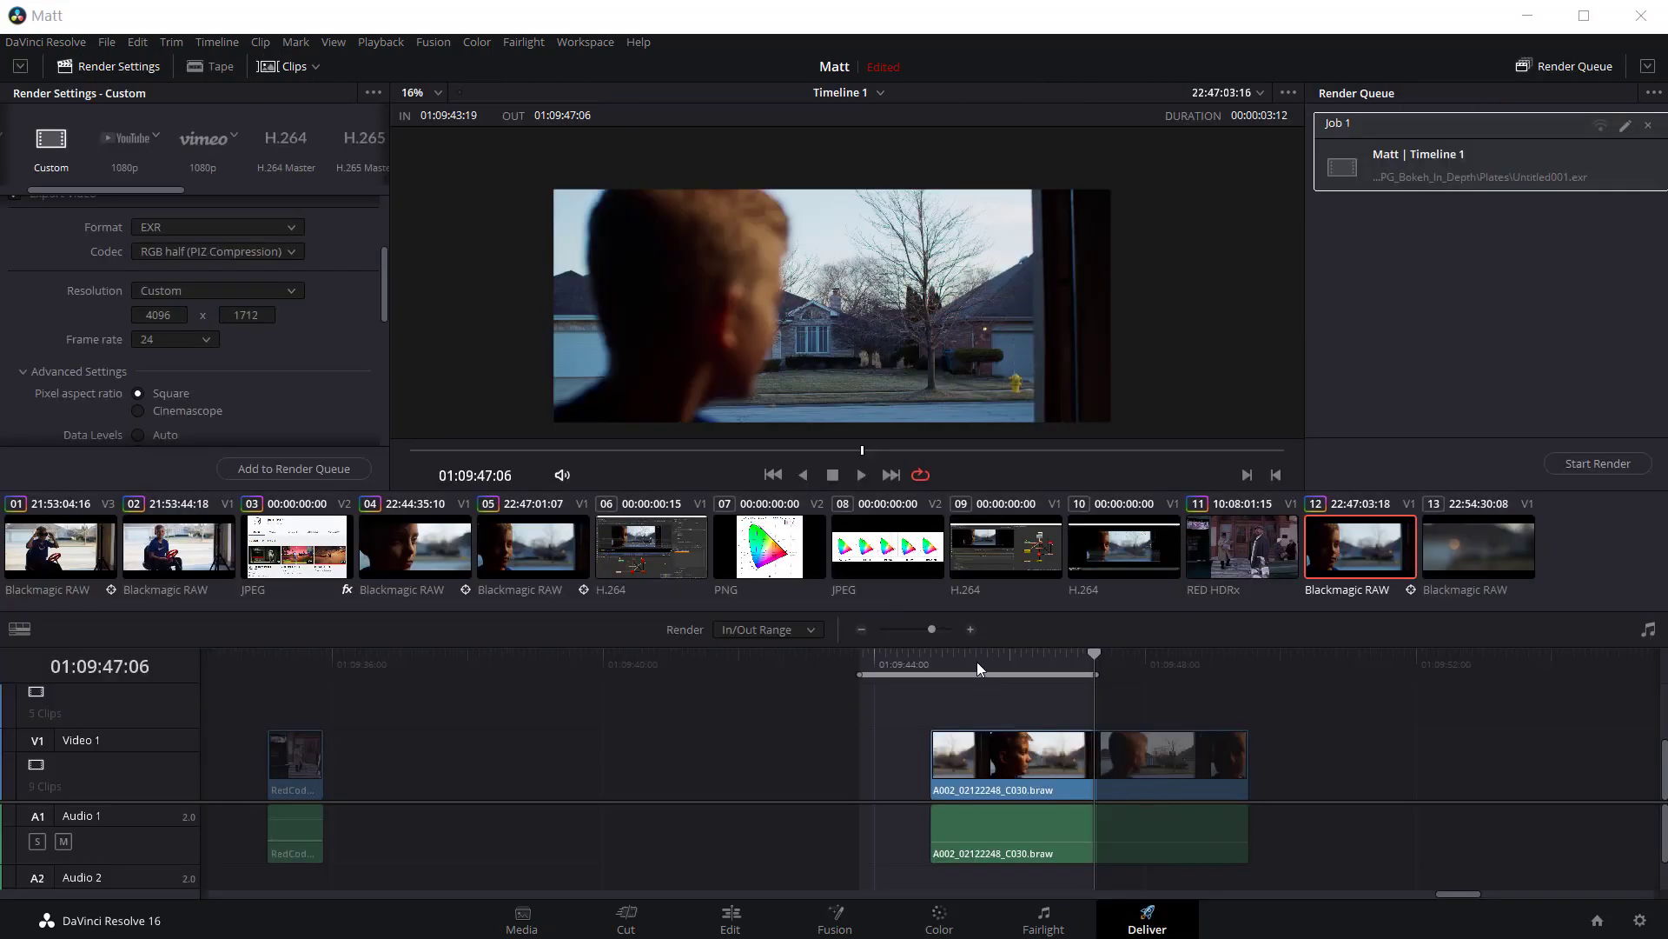
- On the Deliver page, set the render range around the A002_02122248_C030.braw clip, from 01:09:44:20 to 01:09:49:13
{"action": "left_click", "coordinate": [934, 659]}
{"action": "key", "text": "i"}
{"action": "left_click_drag", "start_coordinate": [973, 654], "coordinate": [1106, 653]}
{"action": "key", "text": "o"}
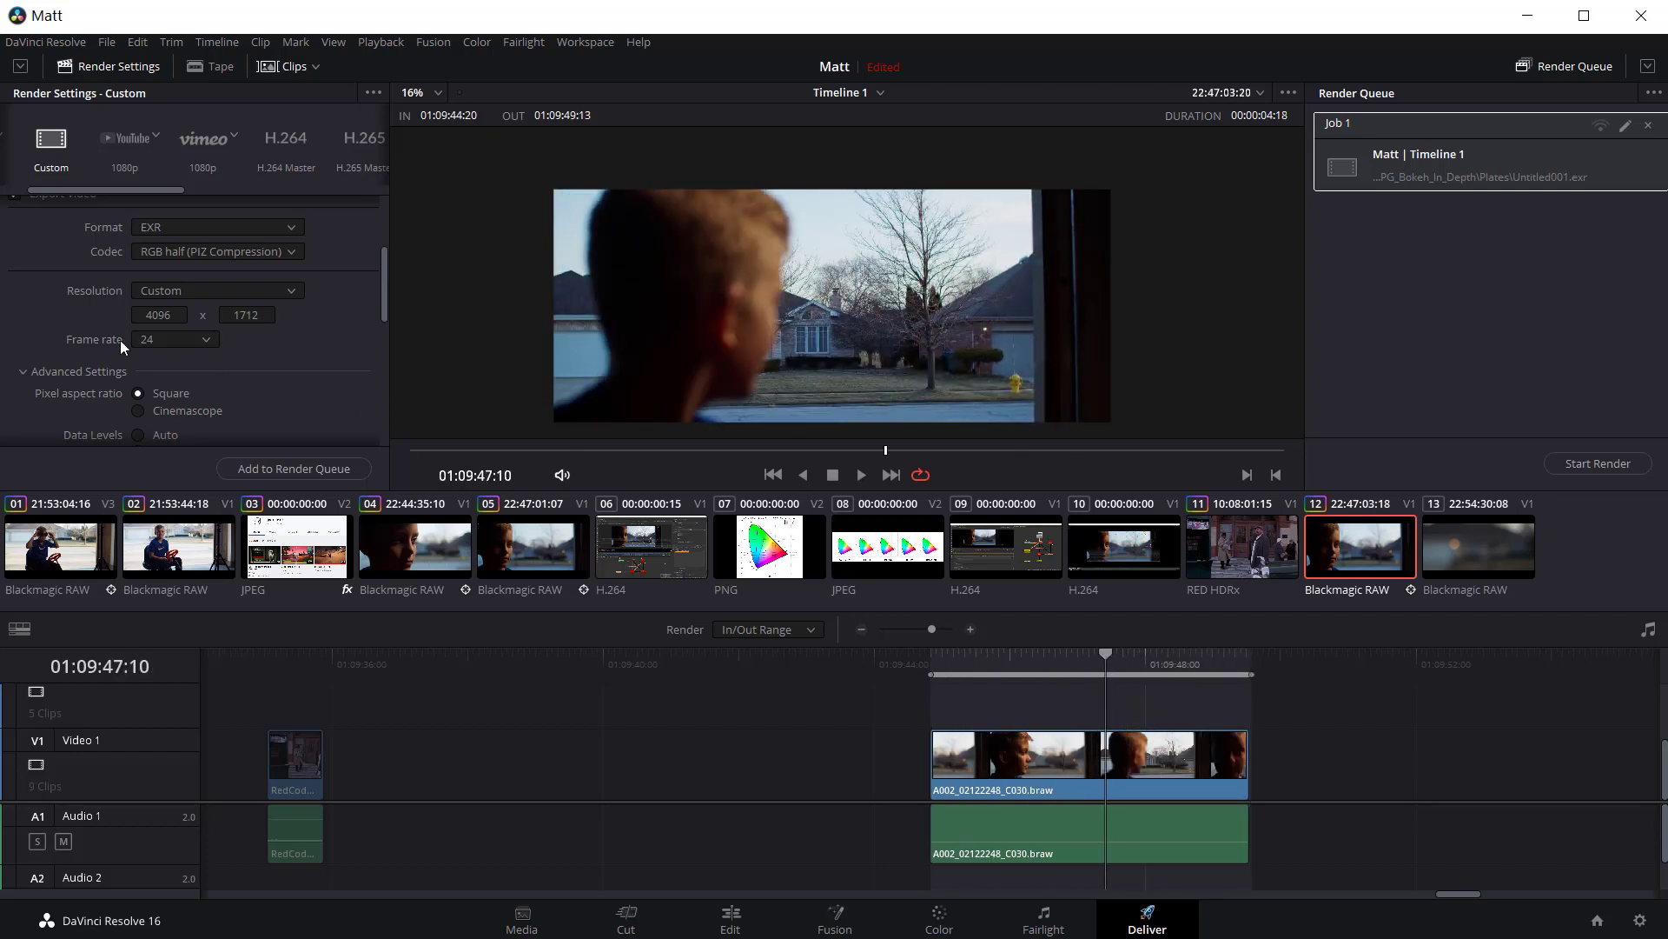
- Examine the EXR render settings: filename and location, codec choices, resolution, data levels, and the sizing and debayer quality options
{"action": "scroll", "coordinate": [387, 275], "scroll_direction": "up", "scroll_amount": 4}
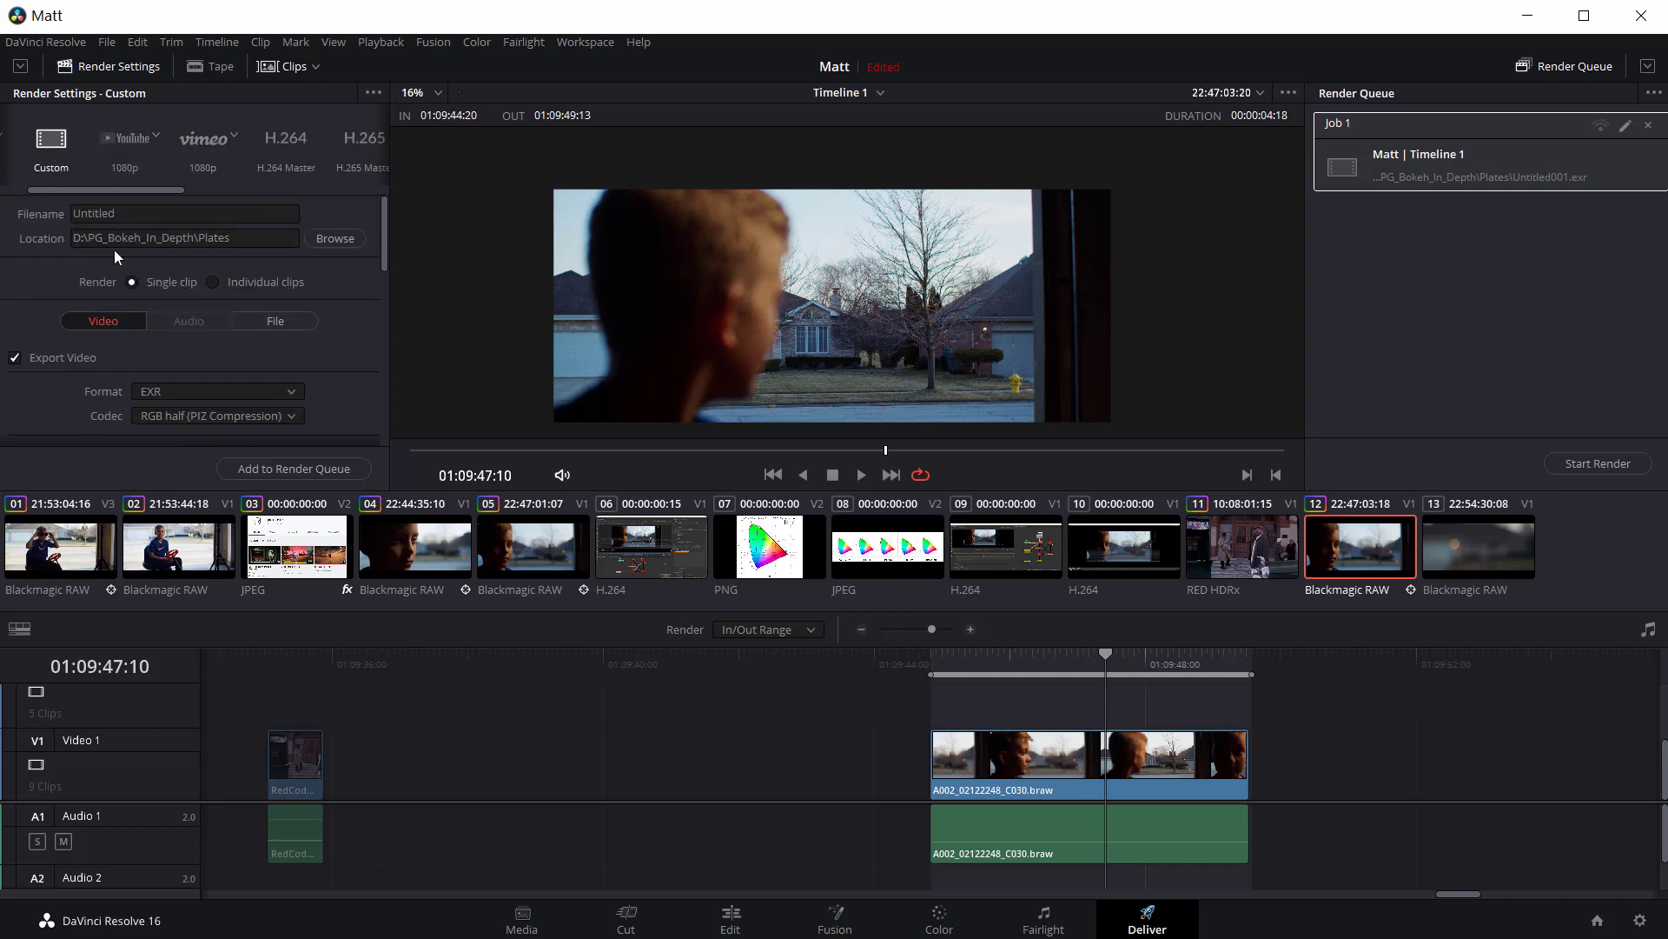
{"action": "scroll", "coordinate": [391, 239], "scroll_direction": "down", "scroll_amount": 3}
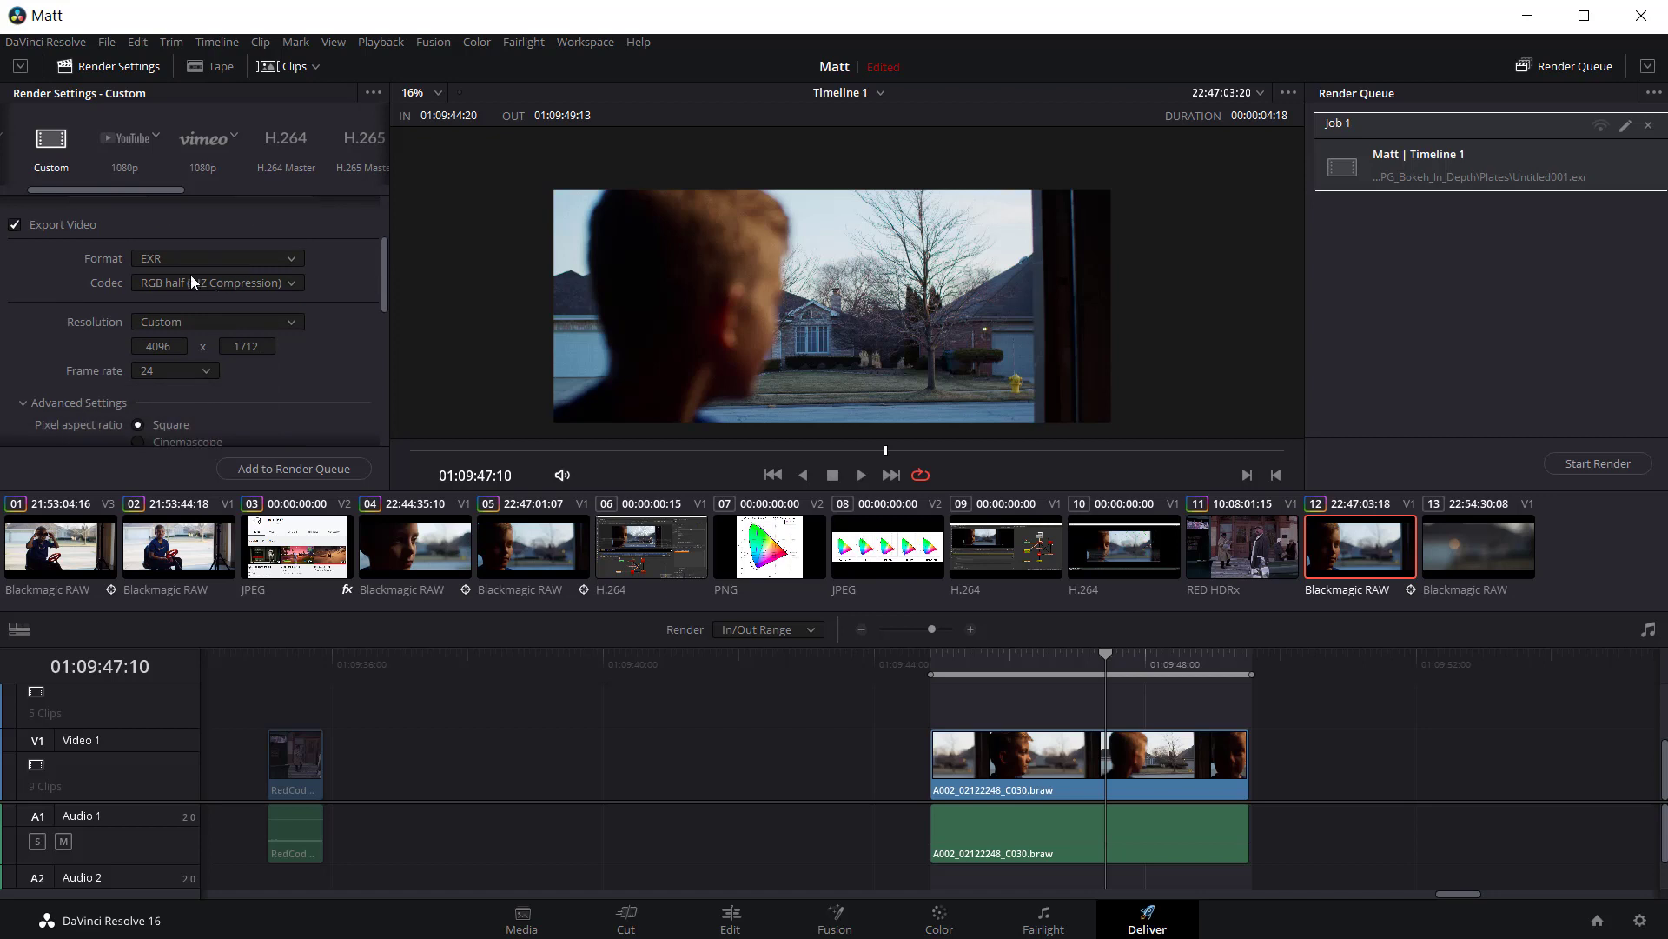
{"action": "left_click", "coordinate": [191, 294]}
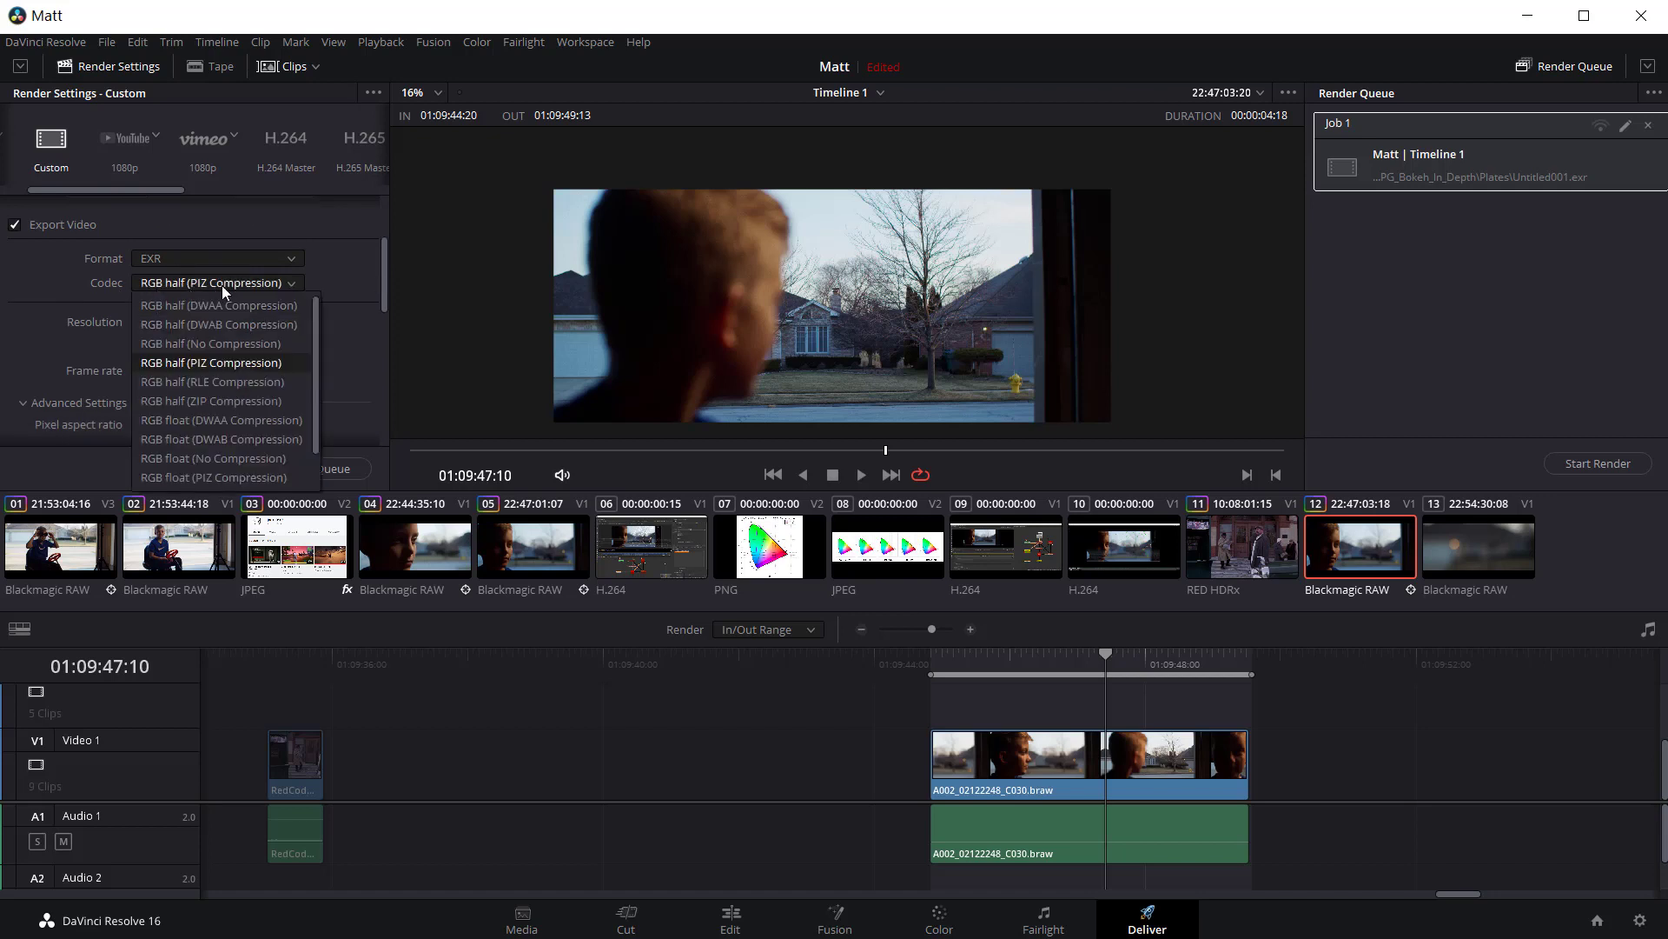
{"action": "left_click", "coordinate": [380, 273]}
{"action": "scroll", "coordinate": [217, 287], "scroll_direction": "down", "scroll_amount": 2}
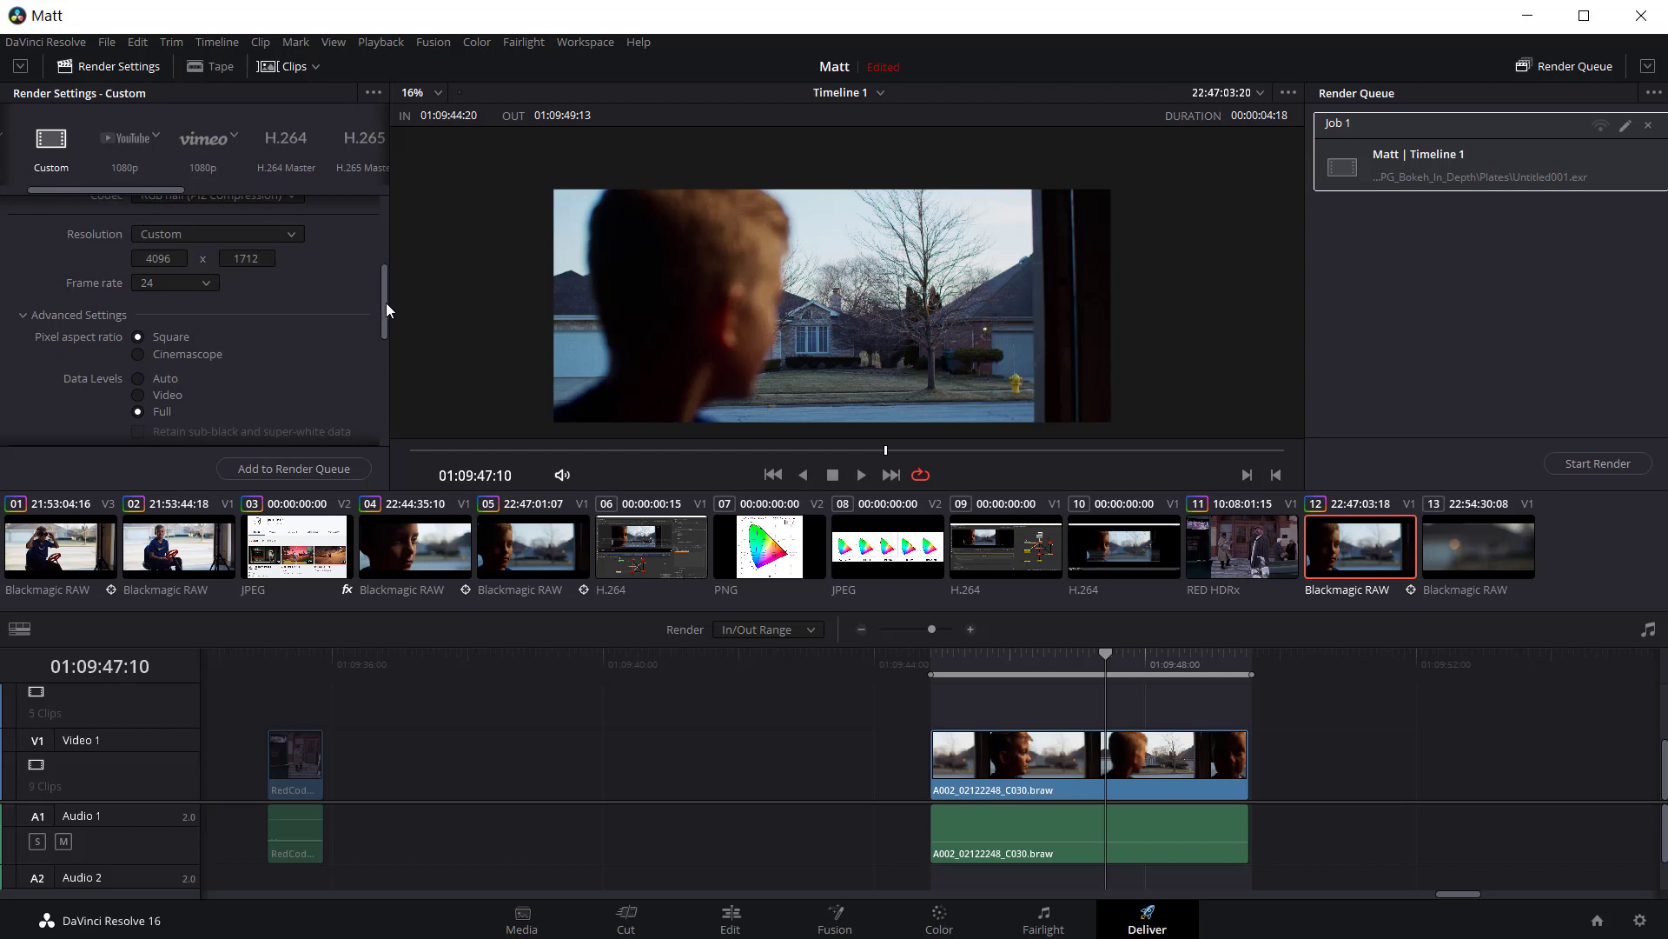
{"action": "scroll", "coordinate": [216, 256], "scroll_direction": "down", "scroll_amount": 1}
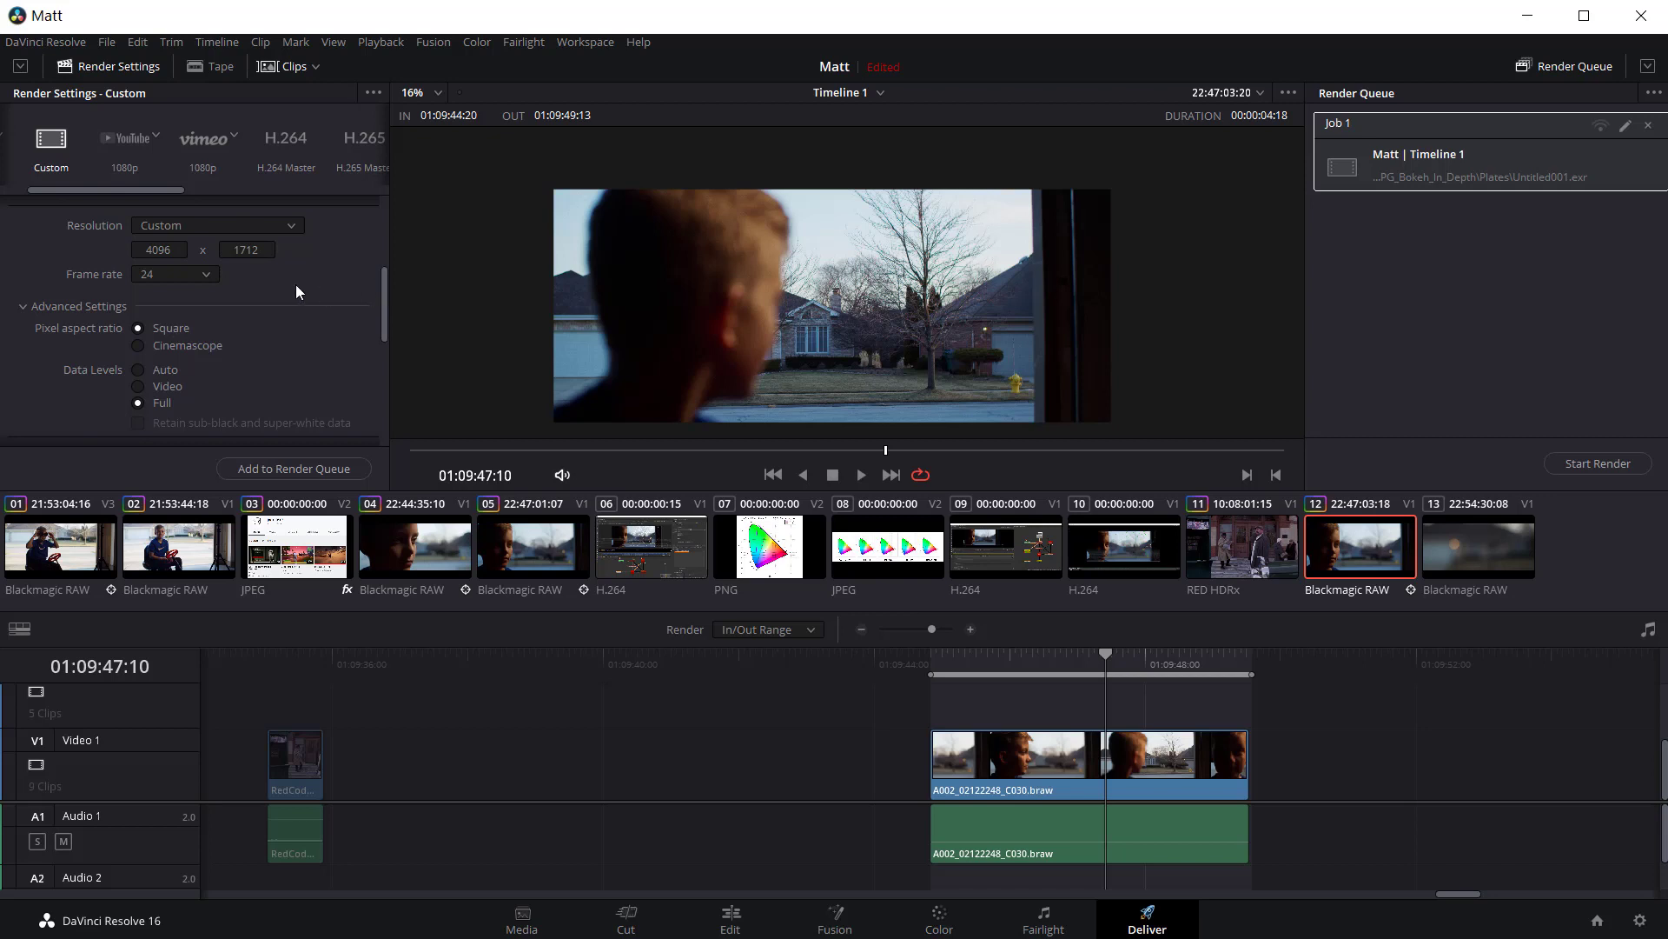
{"action": "left_click_drag", "start_coordinate": [385, 297], "coordinate": [388, 314]}
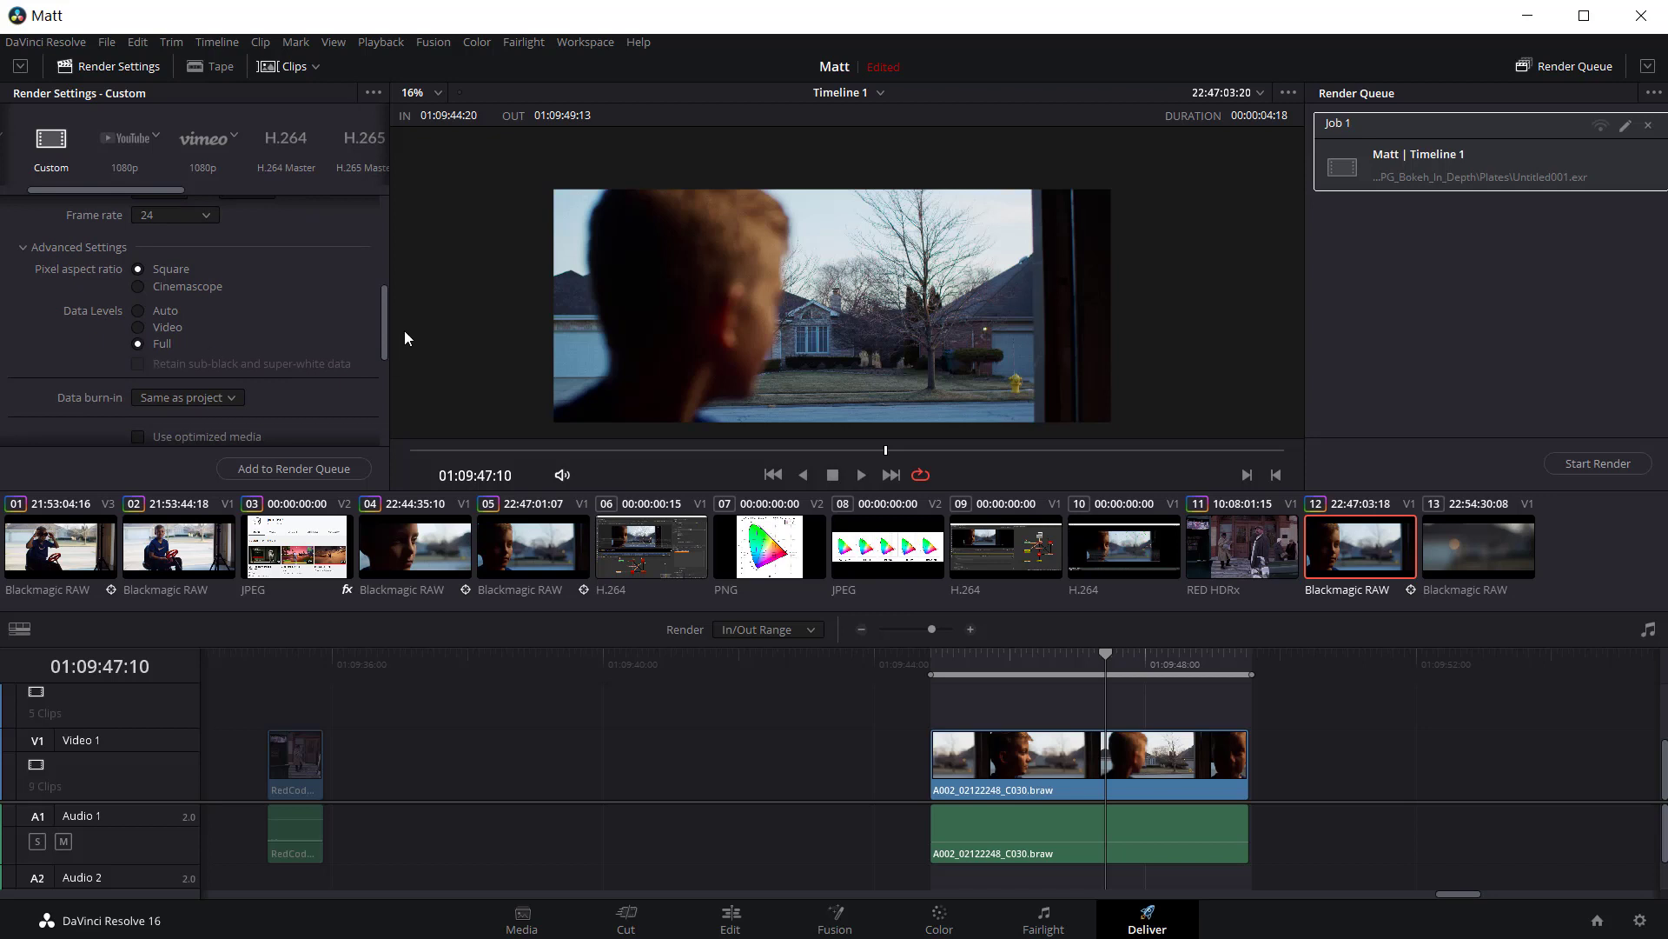
{"action": "left_click_drag", "start_coordinate": [387, 326], "coordinate": [376, 445]}
{"action": "left_click", "coordinate": [304, 469]}
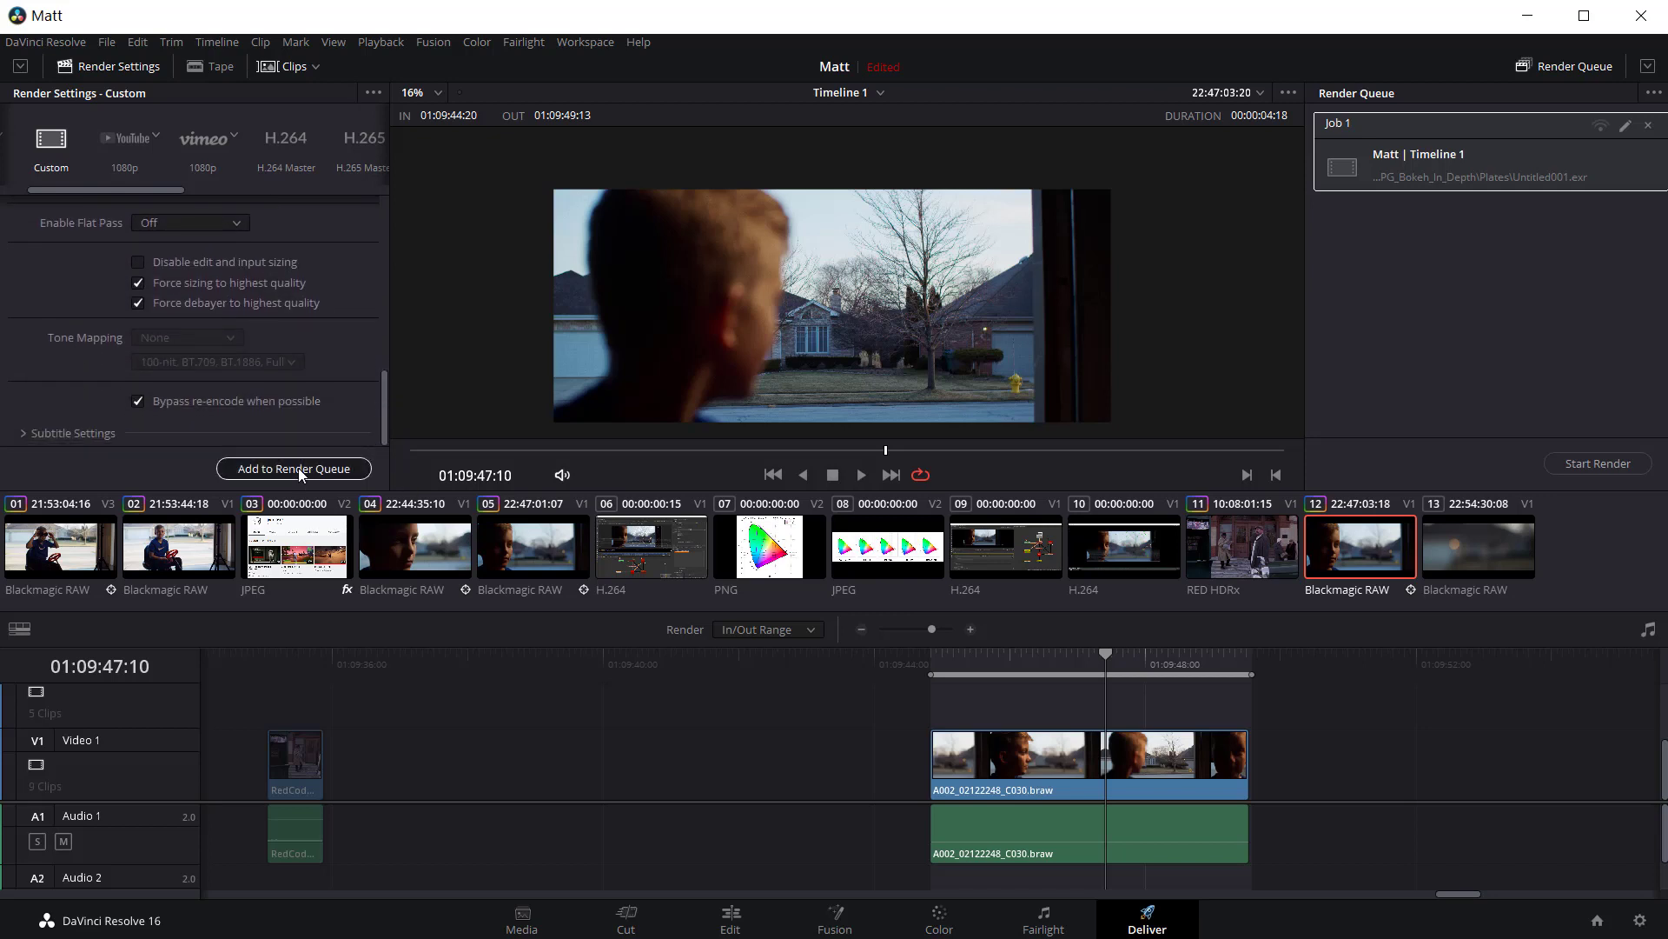
{"action": "left_click", "coordinate": [1648, 126]}
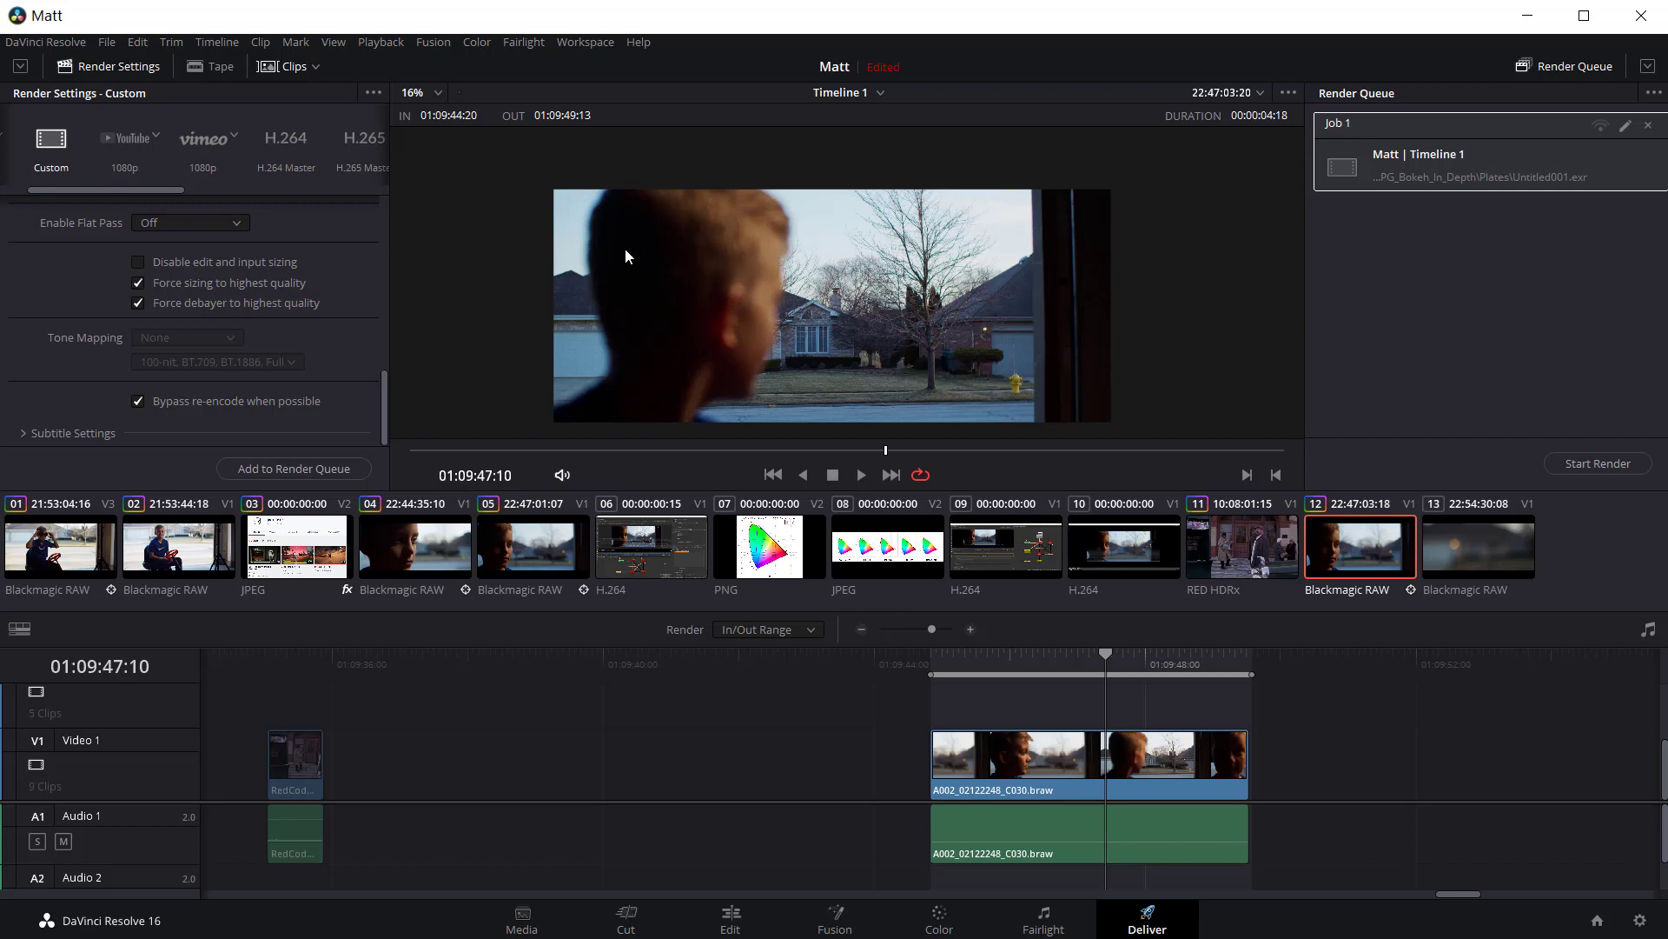
- In the project's color management settings, set the ACES Output Device Transform to No Output Transform and save
{"action": "left_click", "coordinate": [106, 44]}
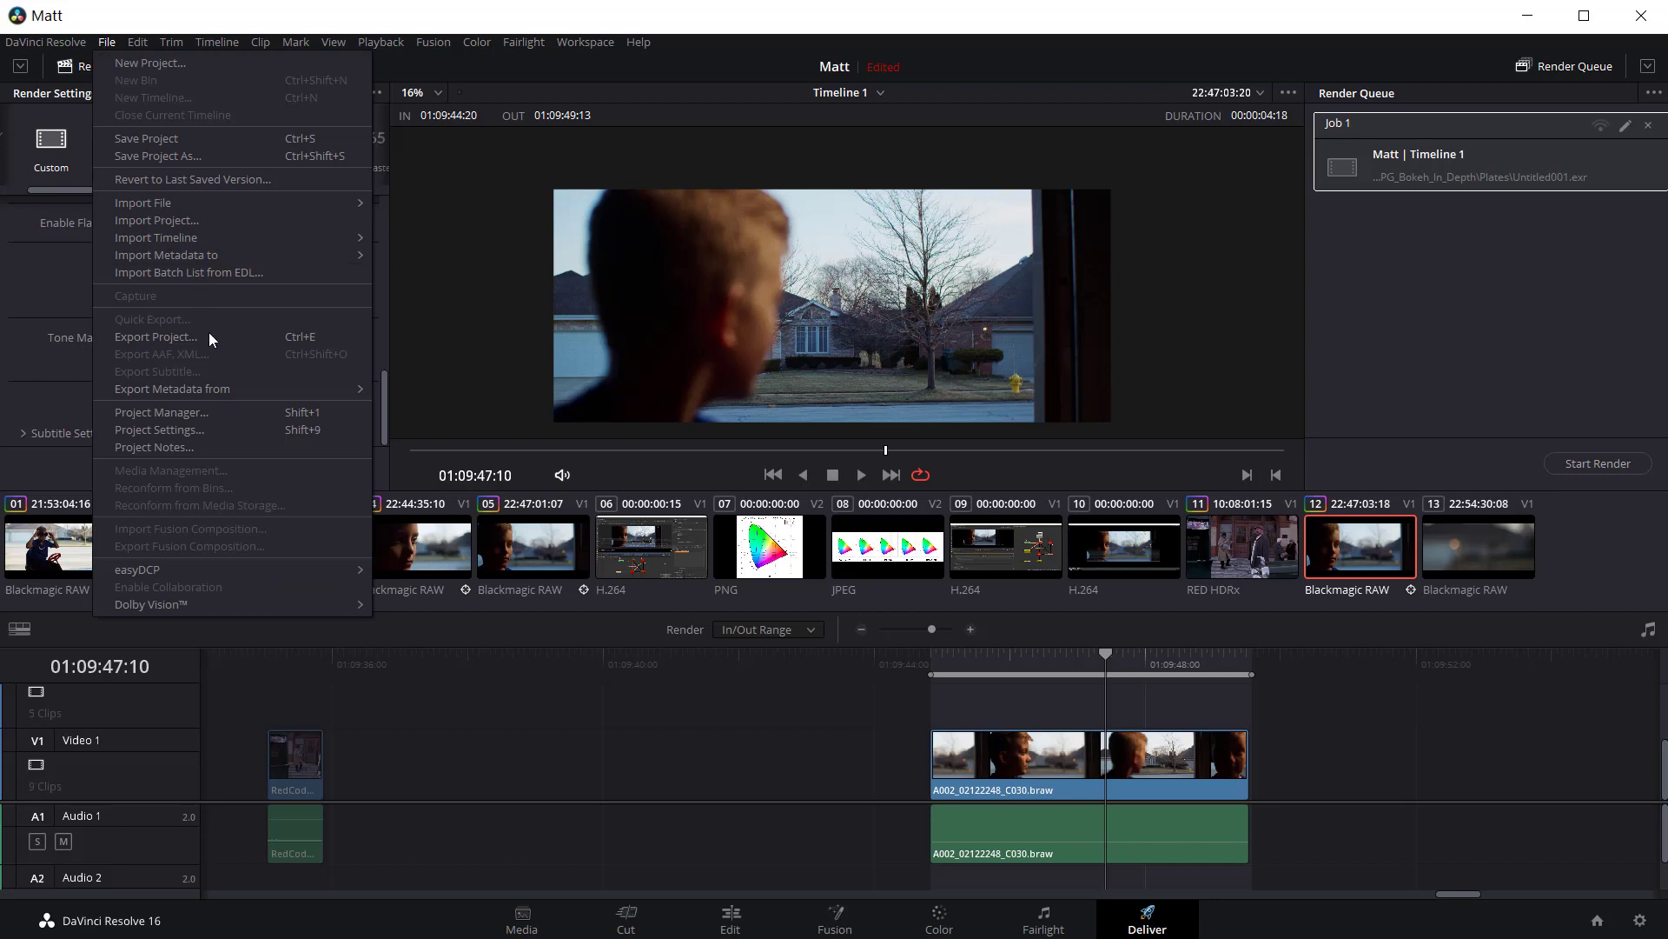
{"action": "left_click", "coordinate": [199, 431]}
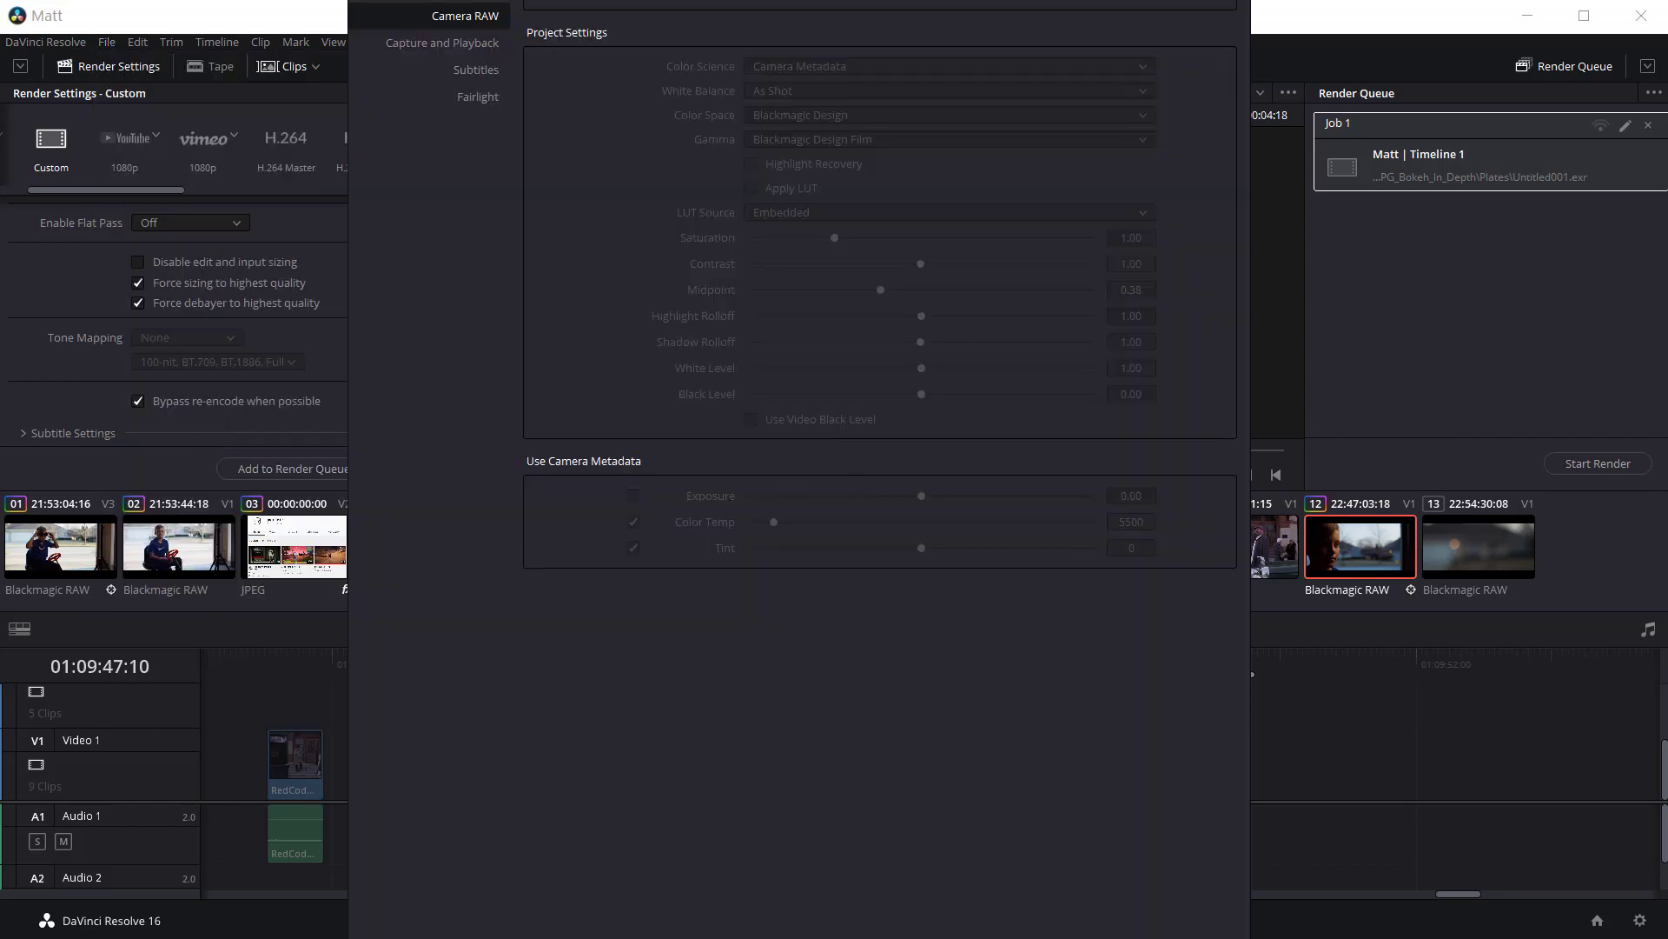
{"action": "left_click_drag", "start_coordinate": [729, 4], "coordinate": [670, 186]}
{"action": "left_click", "coordinate": [415, 320]}
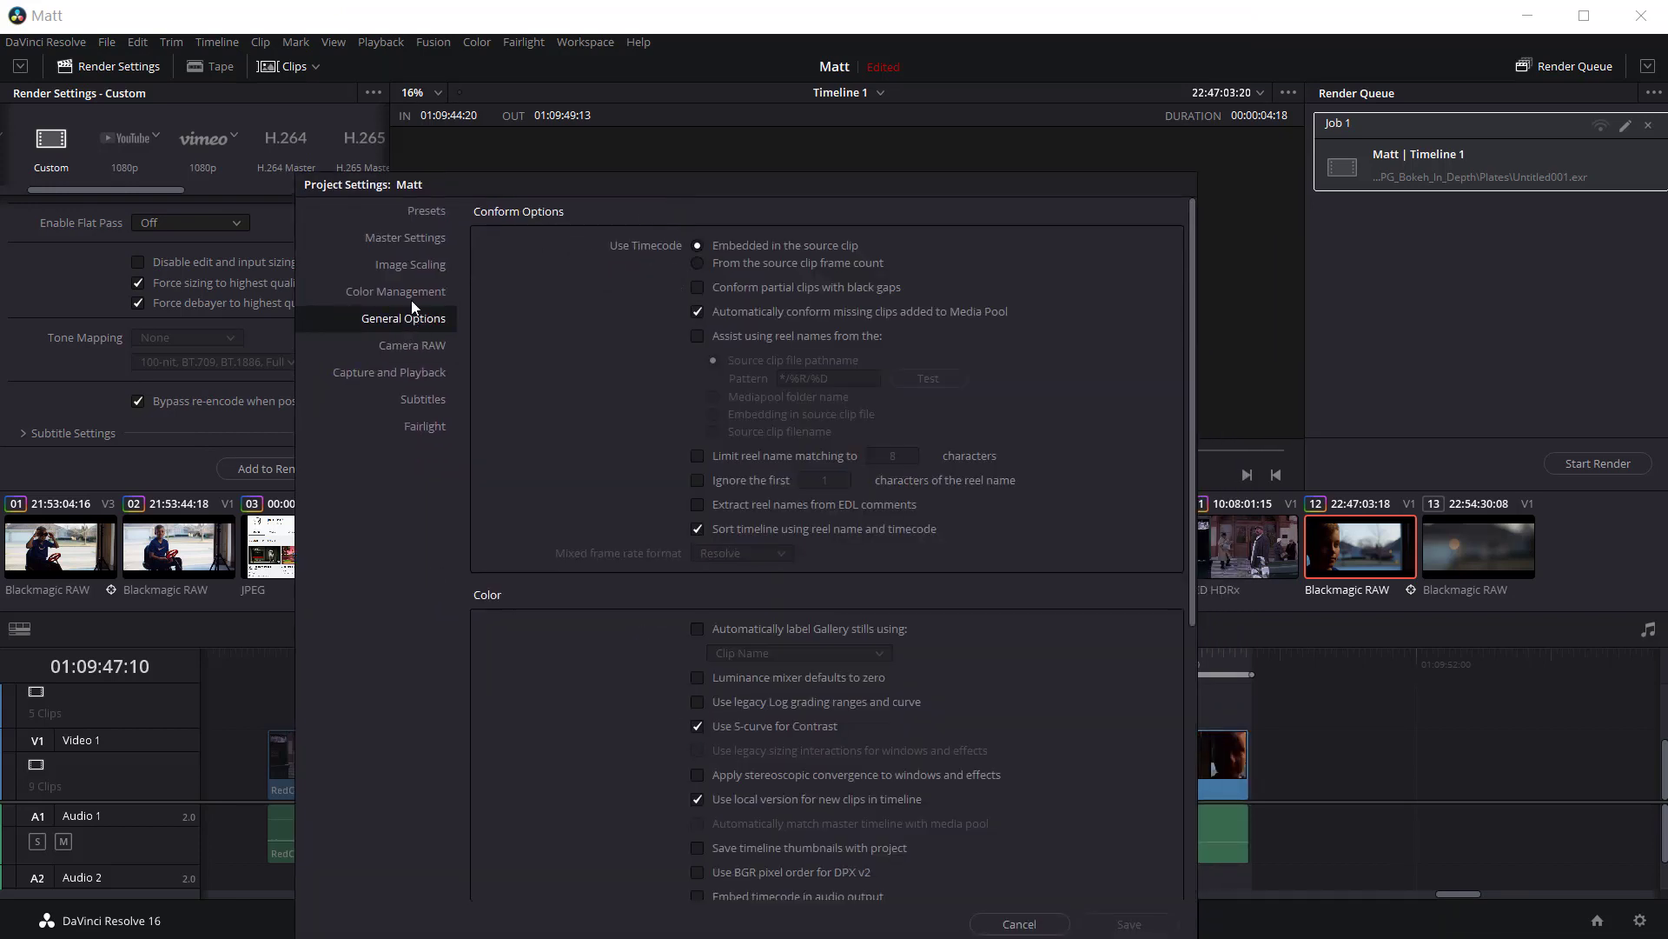
{"action": "left_click", "coordinate": [411, 300]}
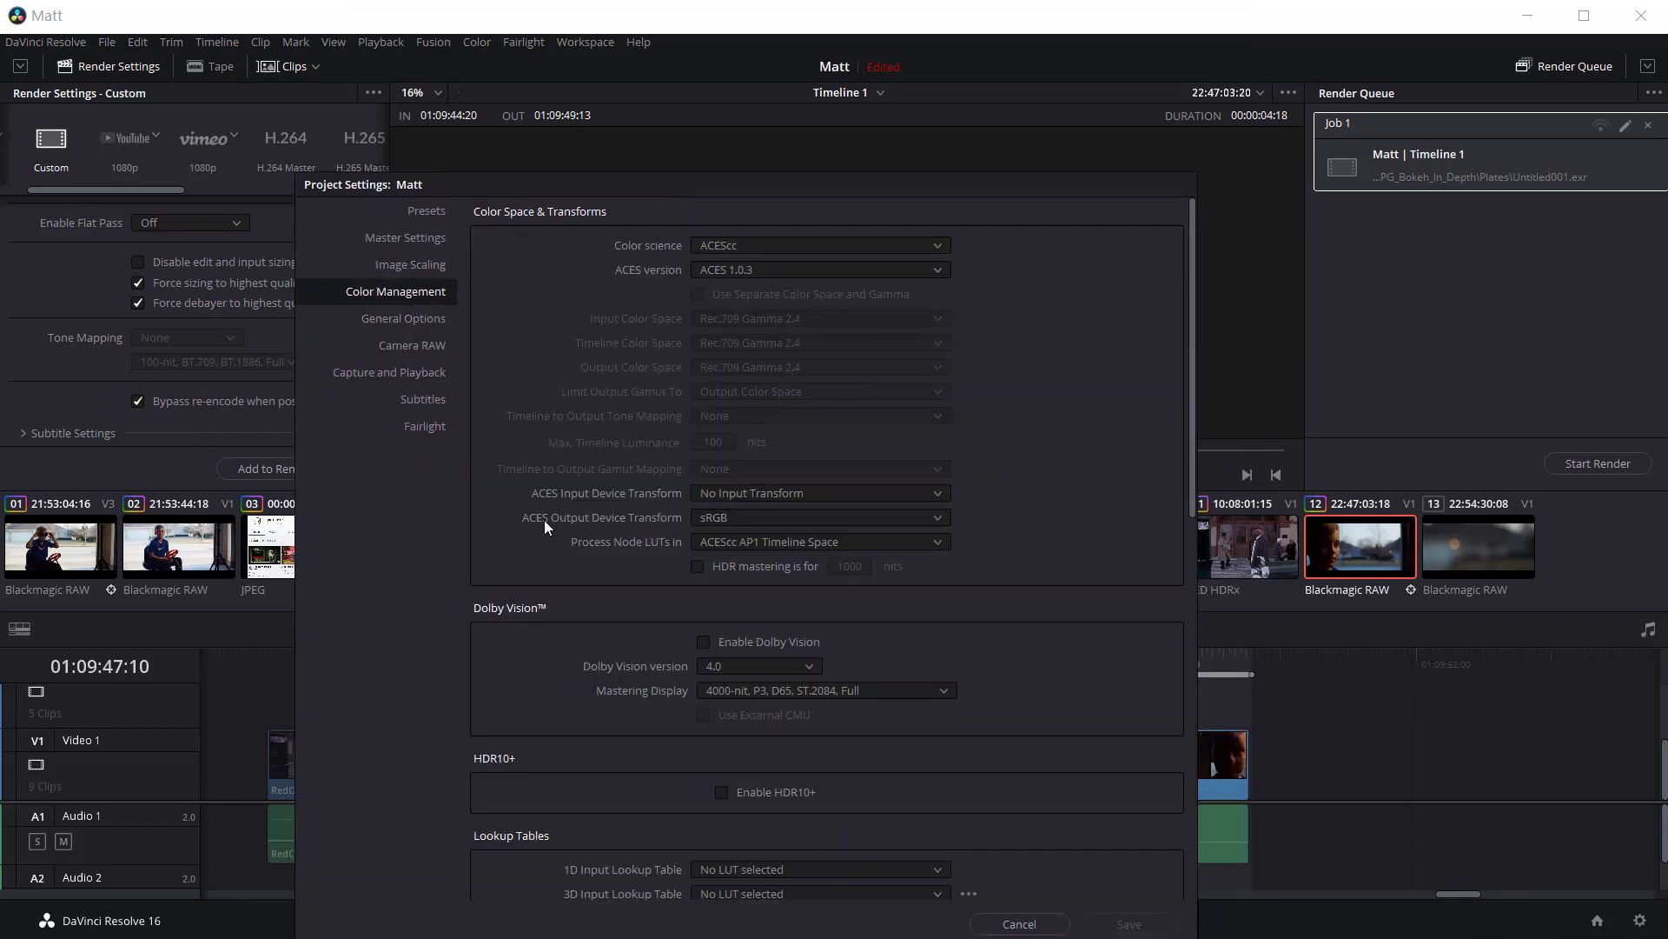
{"action": "left_click", "coordinate": [754, 519]}
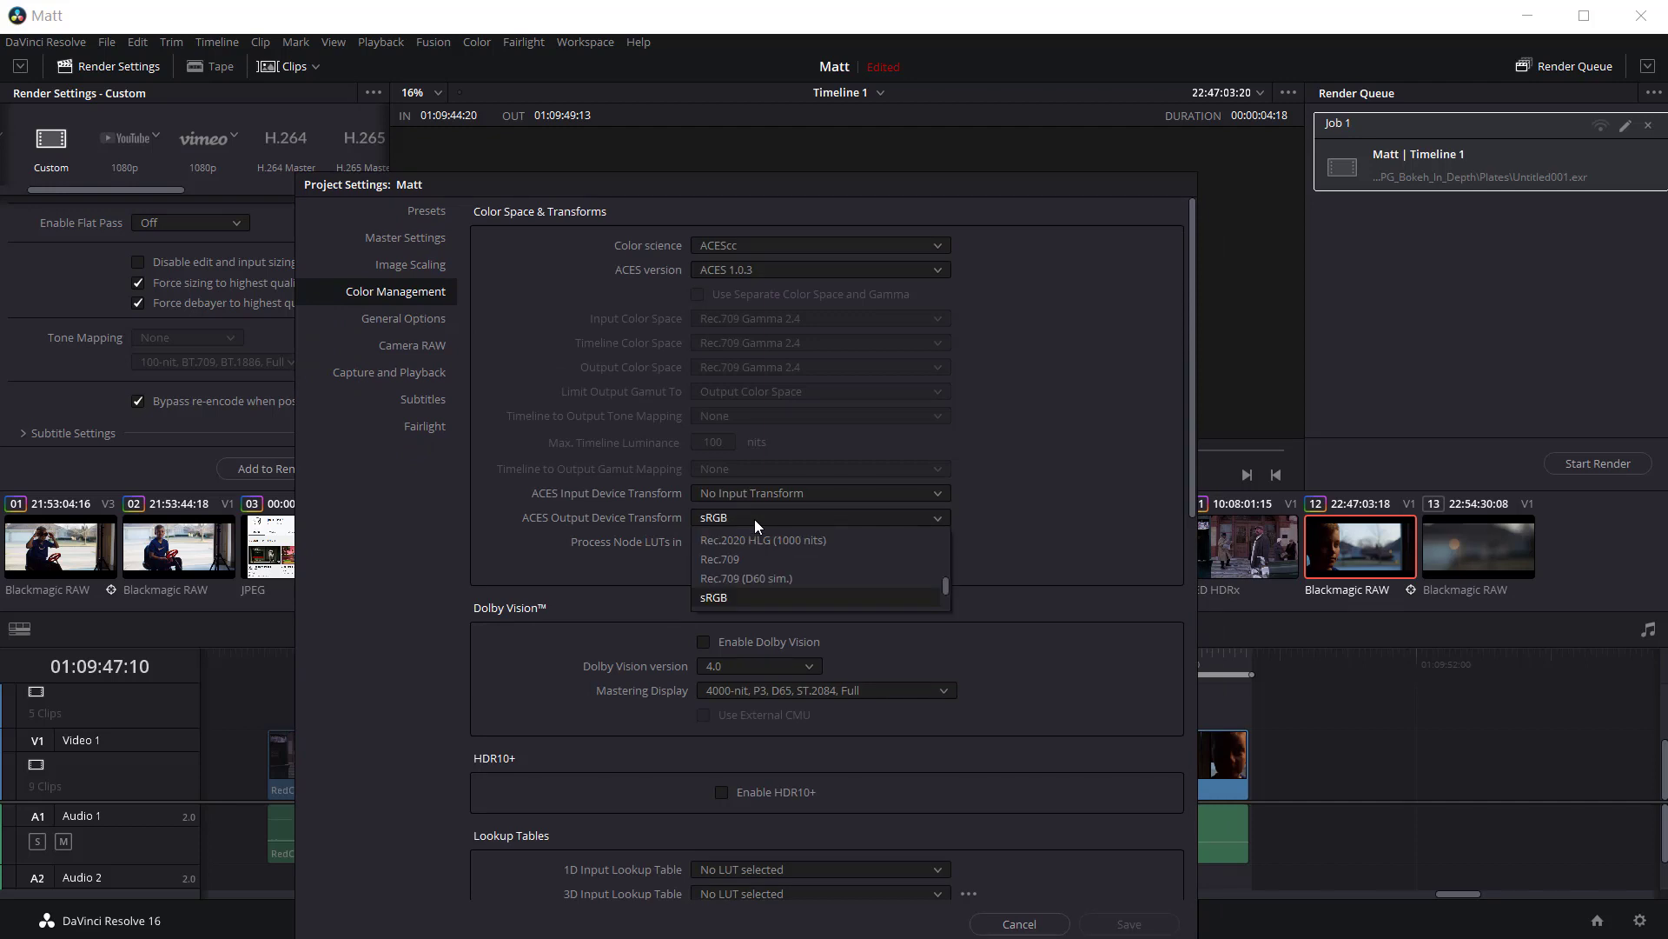
{"action": "left_click_drag", "start_coordinate": [945, 581], "coordinate": [952, 523]}
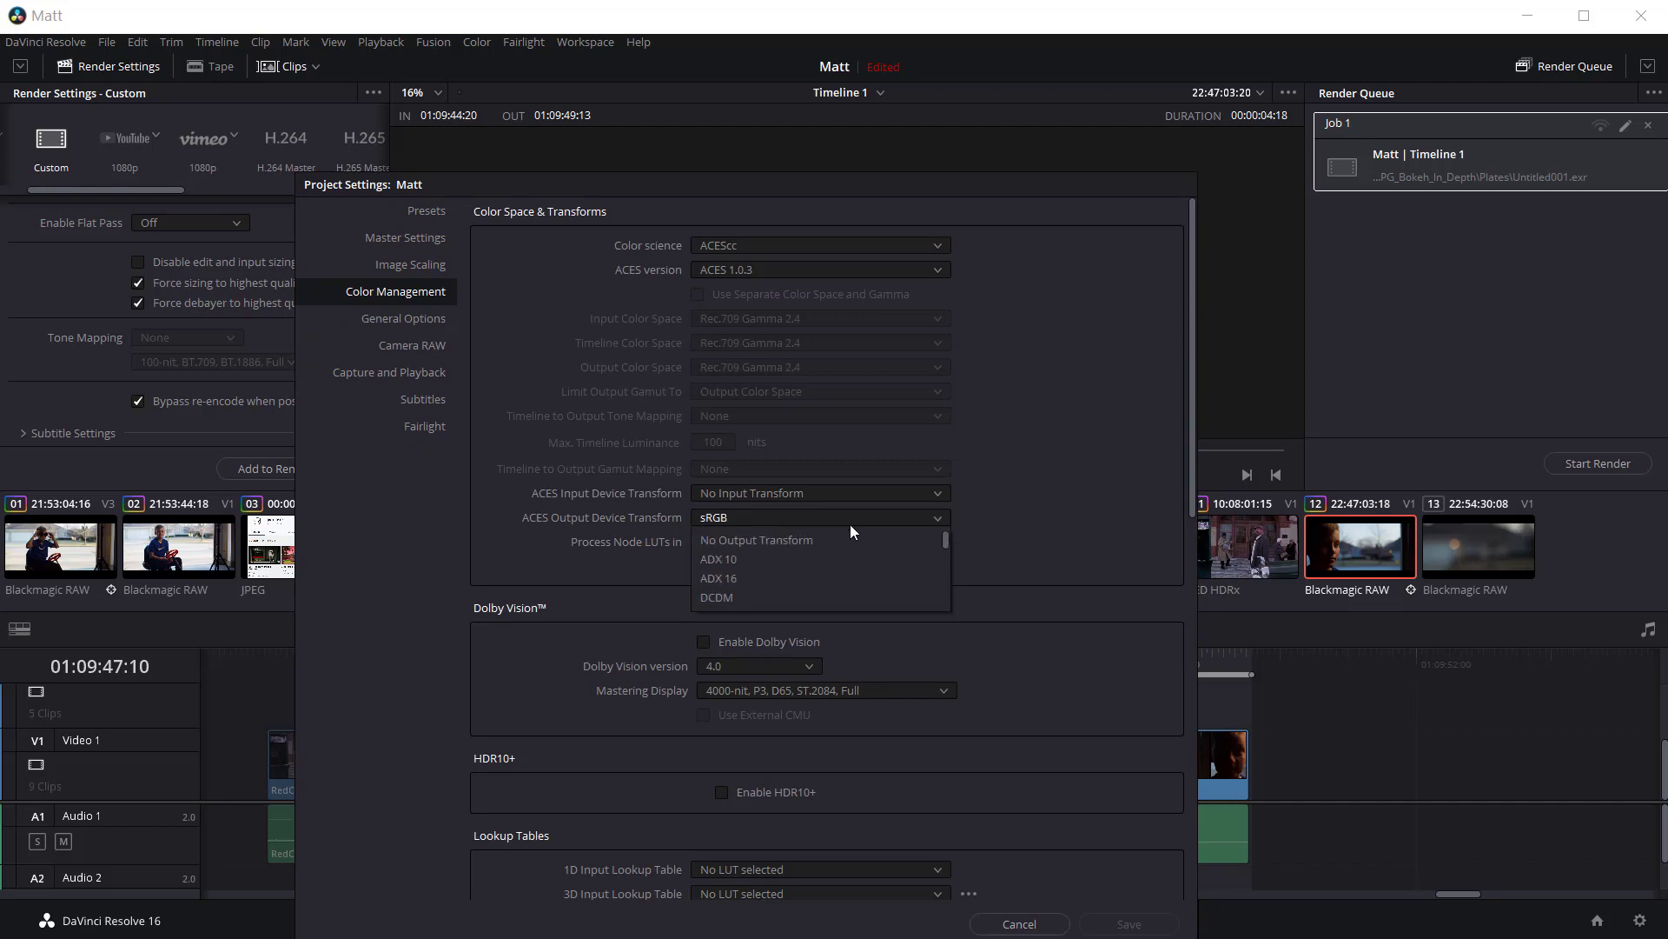
{"action": "left_click", "coordinate": [816, 541]}
{"action": "left_click_drag", "start_coordinate": [859, 193], "coordinate": [139, 152]}
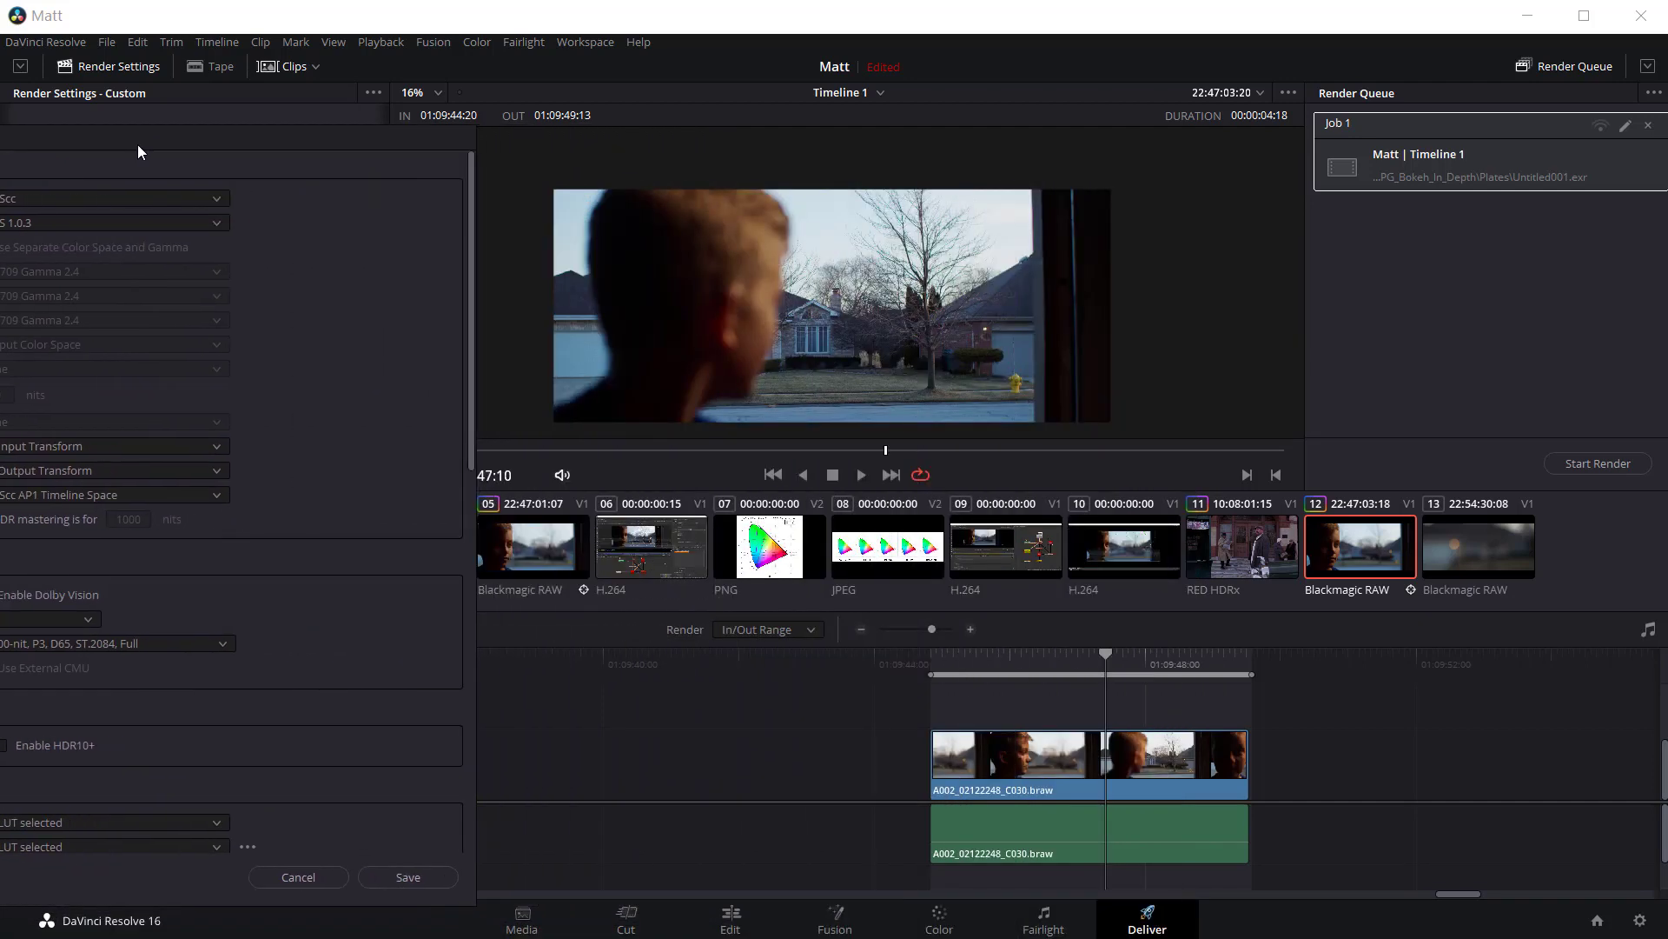
{"action": "left_click", "coordinate": [408, 877]}
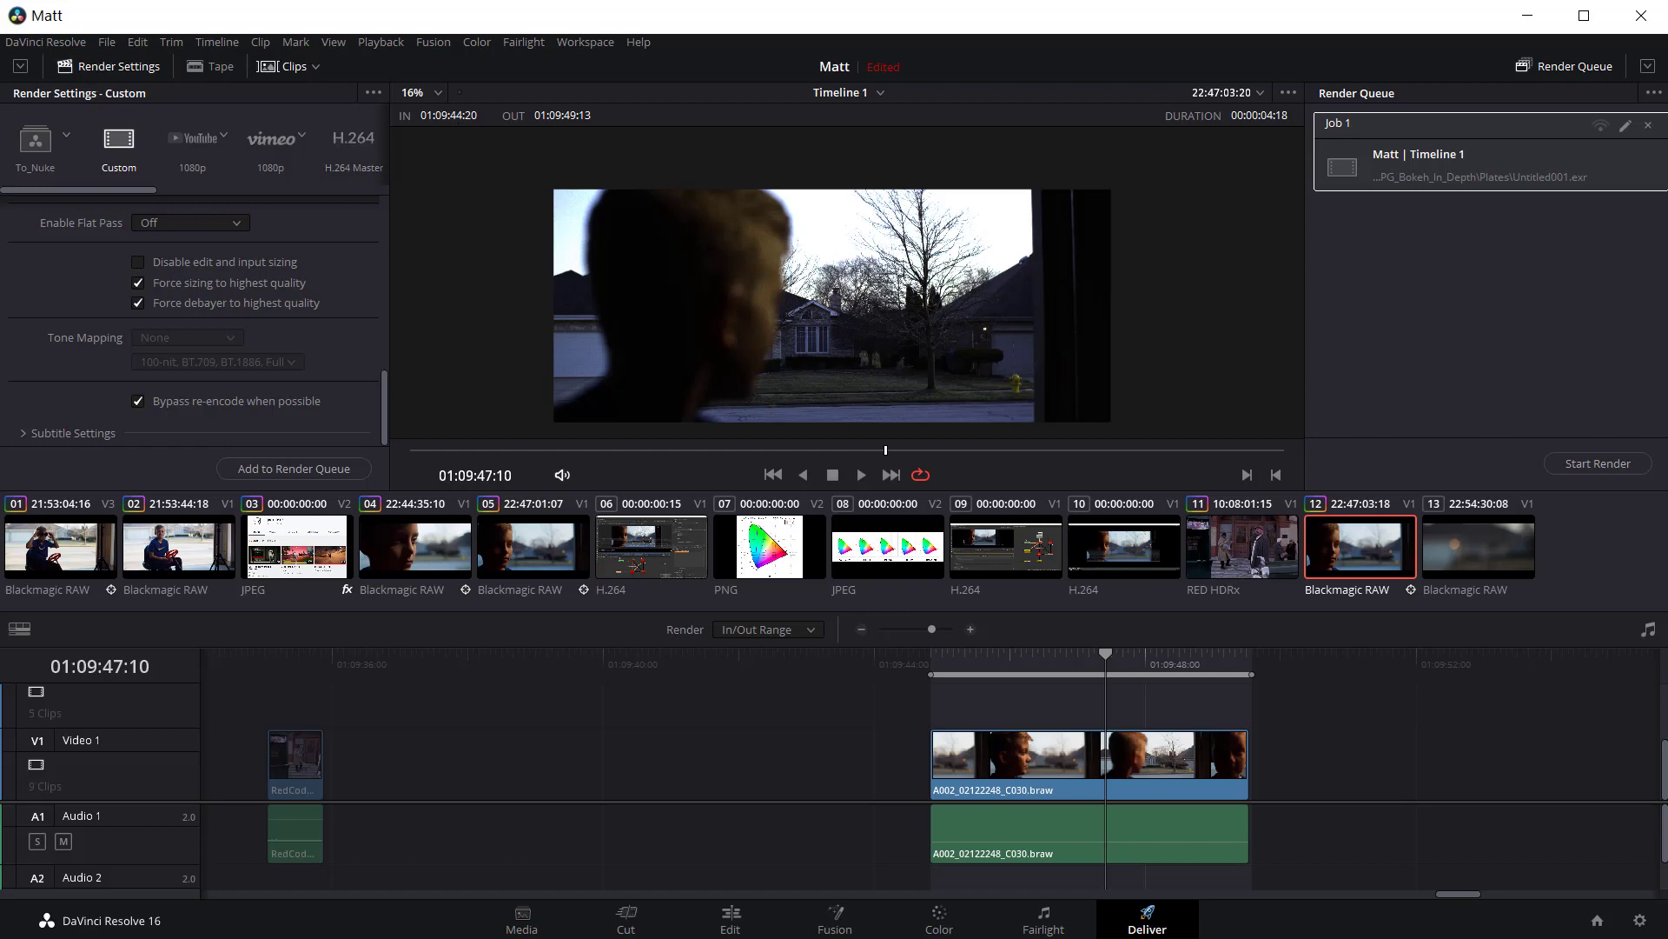
- Switch to NukeX and set the project's color management to OCIO
{"action": "key", "text": "alt+Tab"}
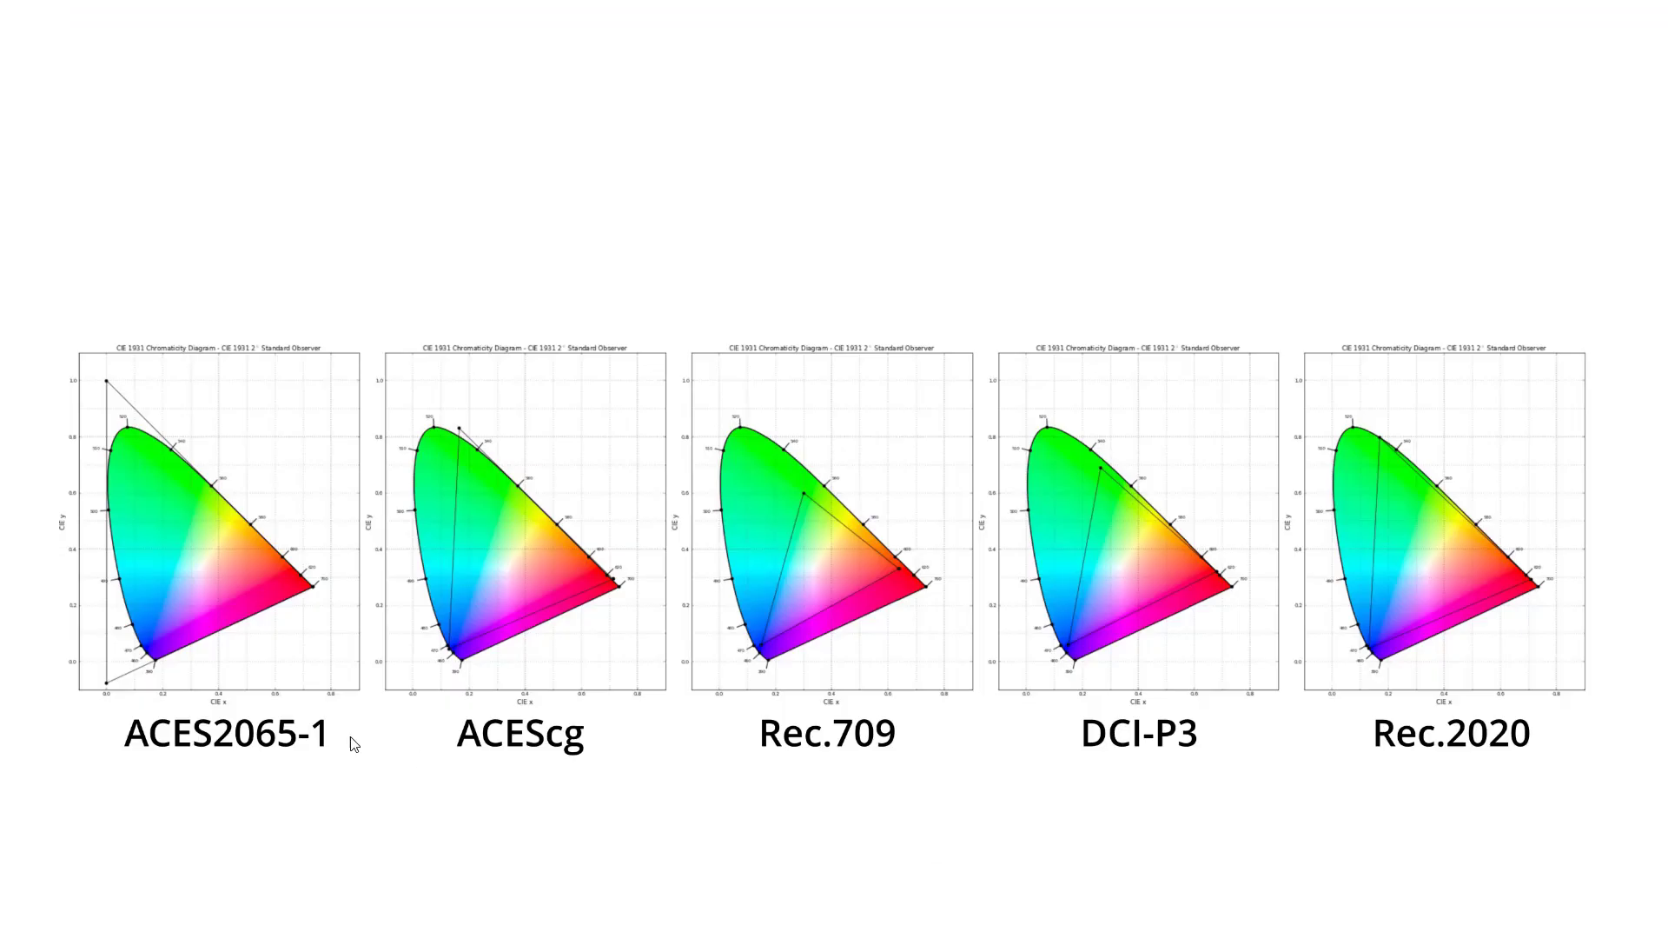
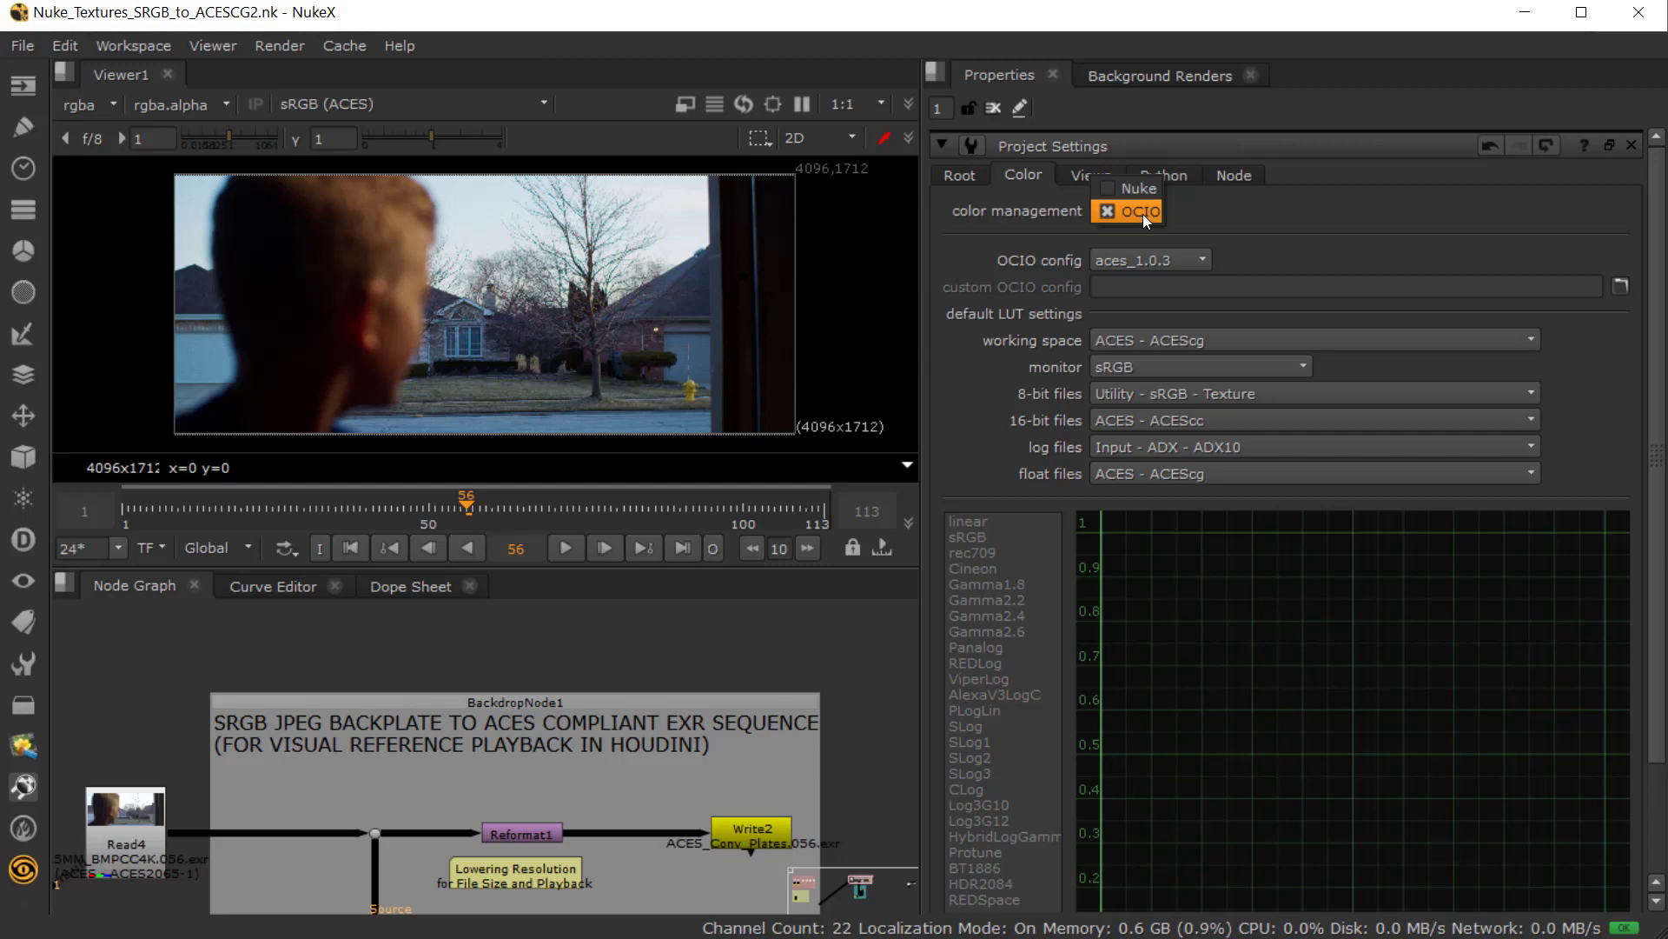
{"action": "left_click", "coordinate": [1143, 214]}
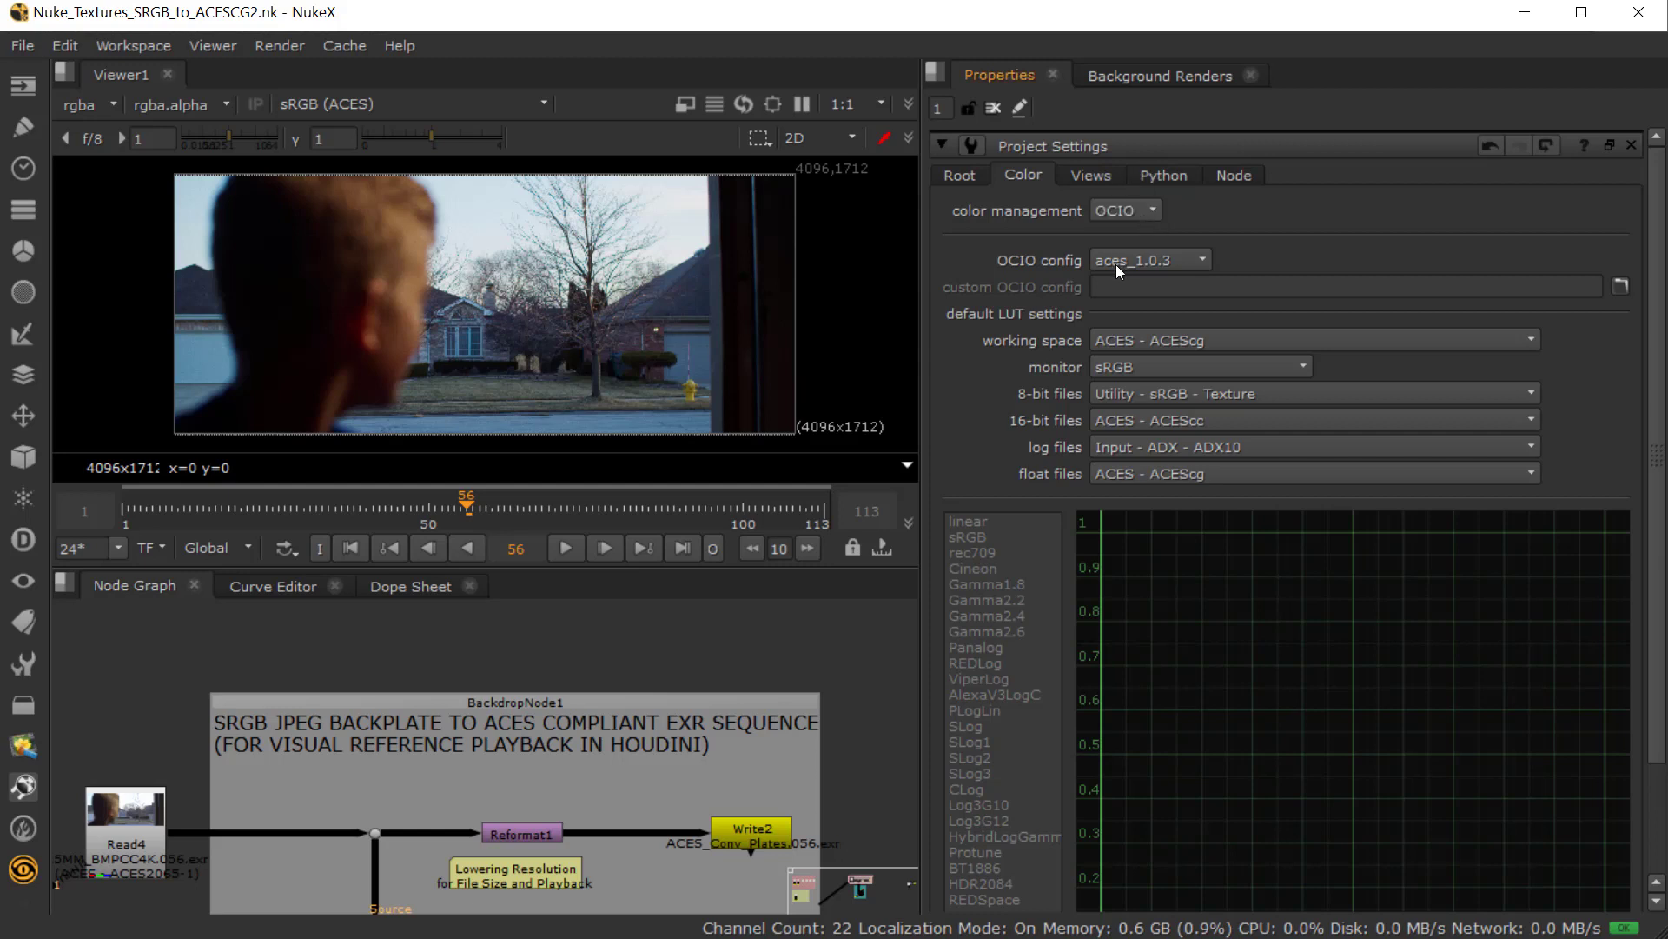
- Select aces_1.0.3 as the OCIO config in the project's color settings
{"action": "left_click", "coordinate": [1164, 260]}
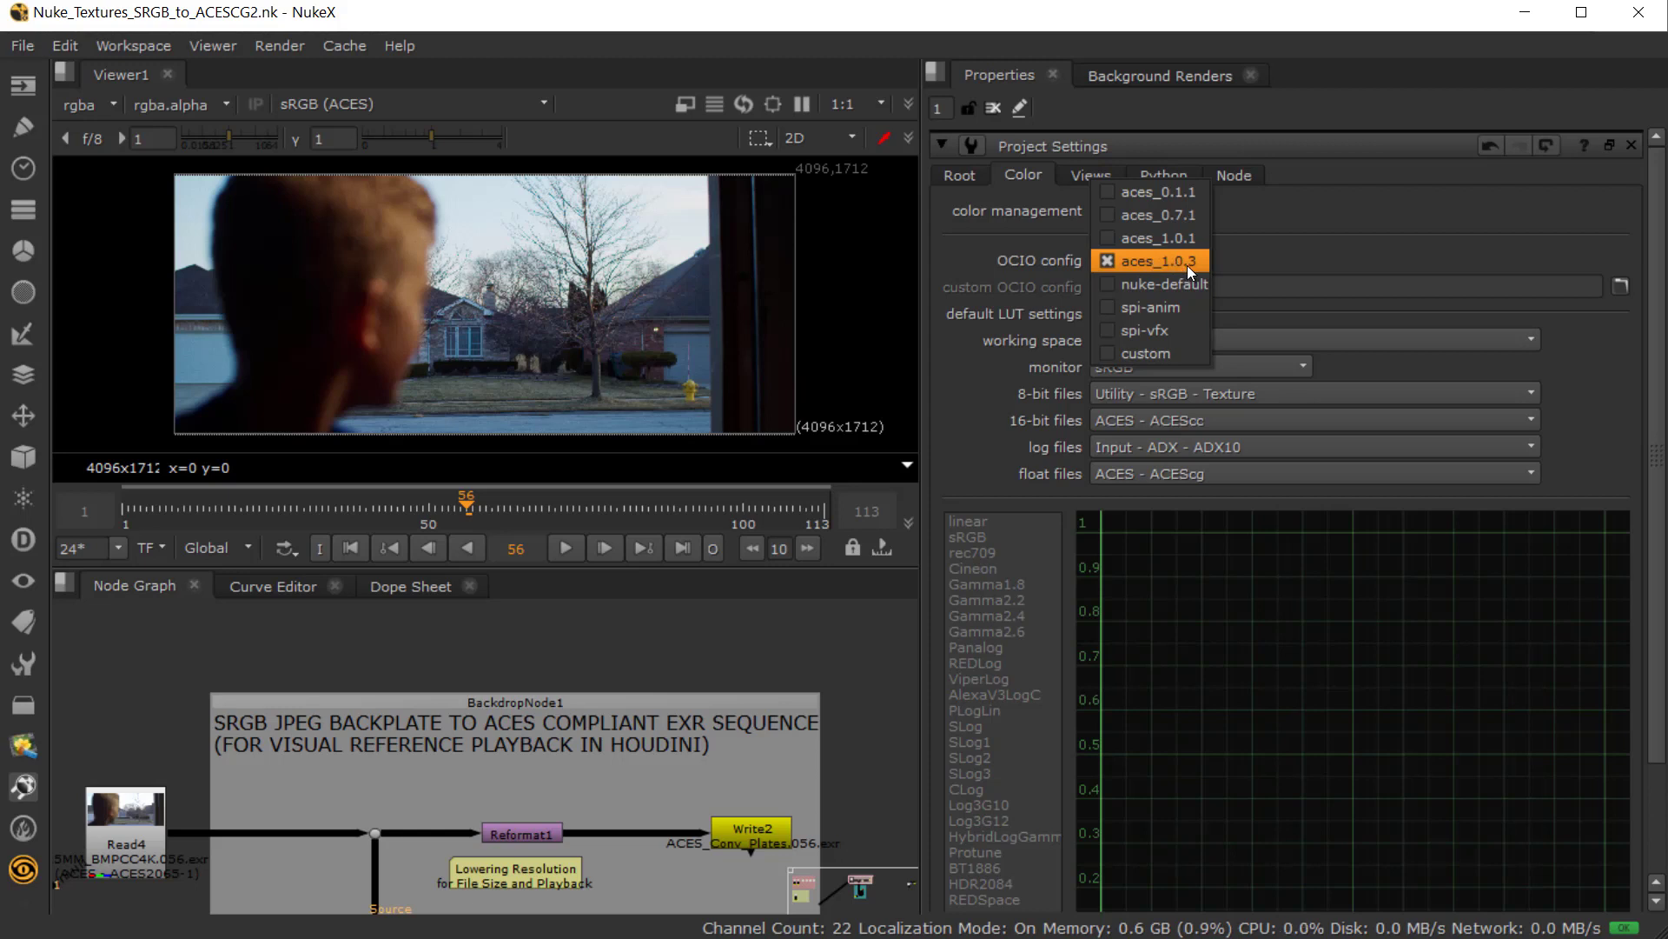
{"action": "left_click", "coordinate": [1187, 265]}
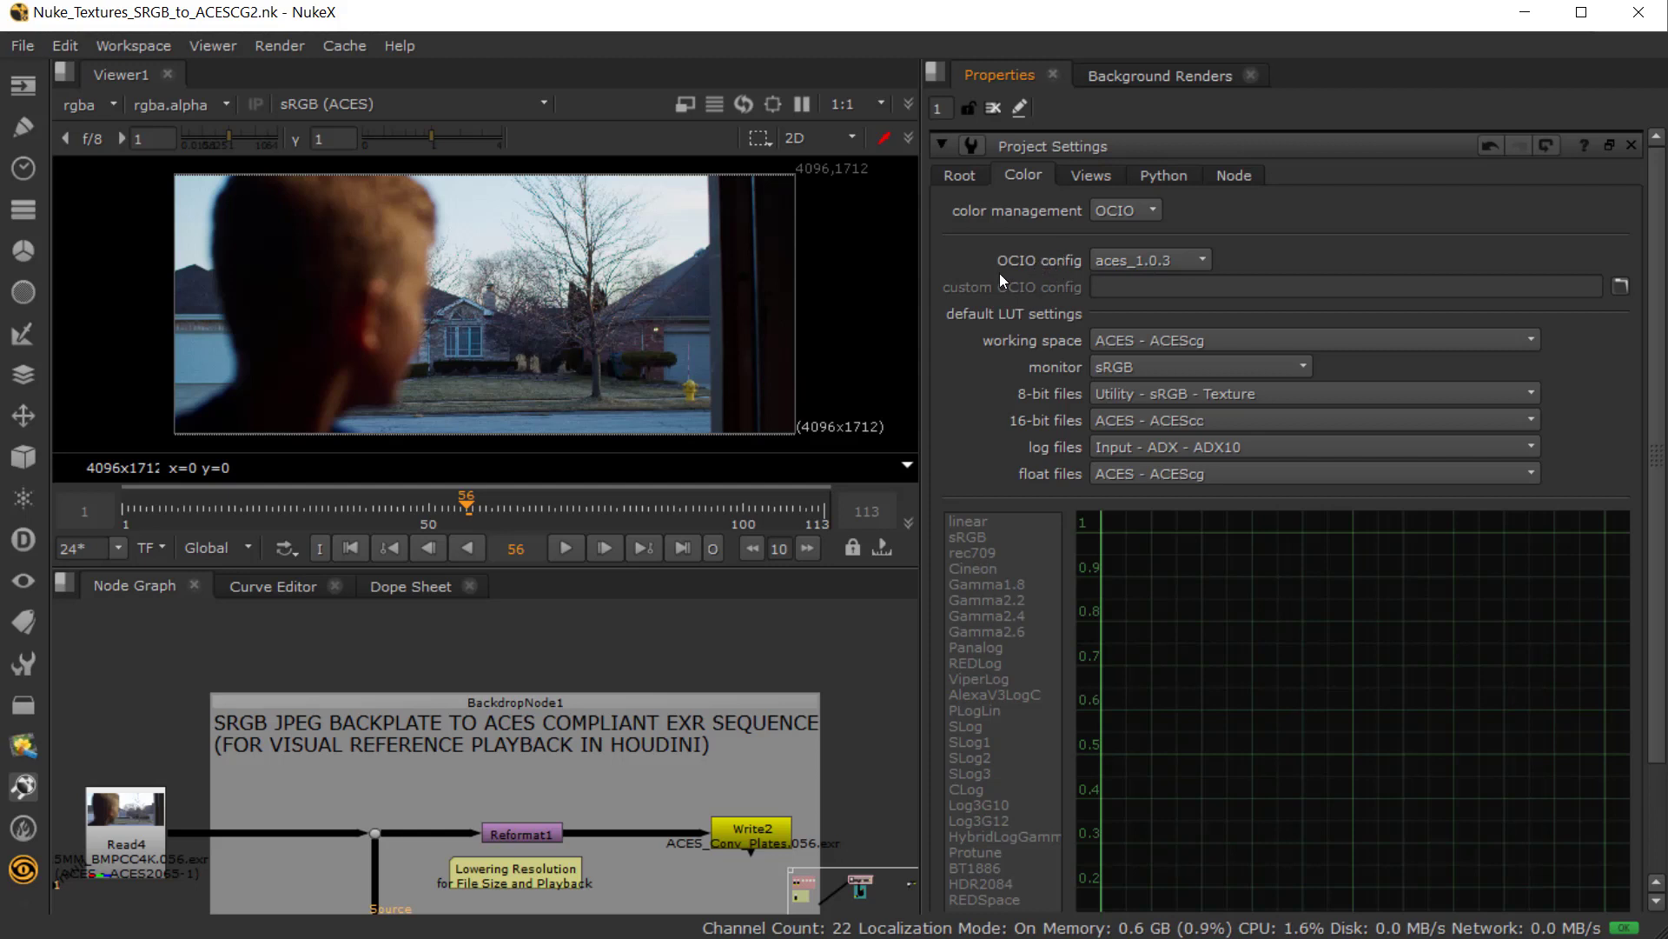
{"action": "left_click", "coordinate": [1147, 257]}
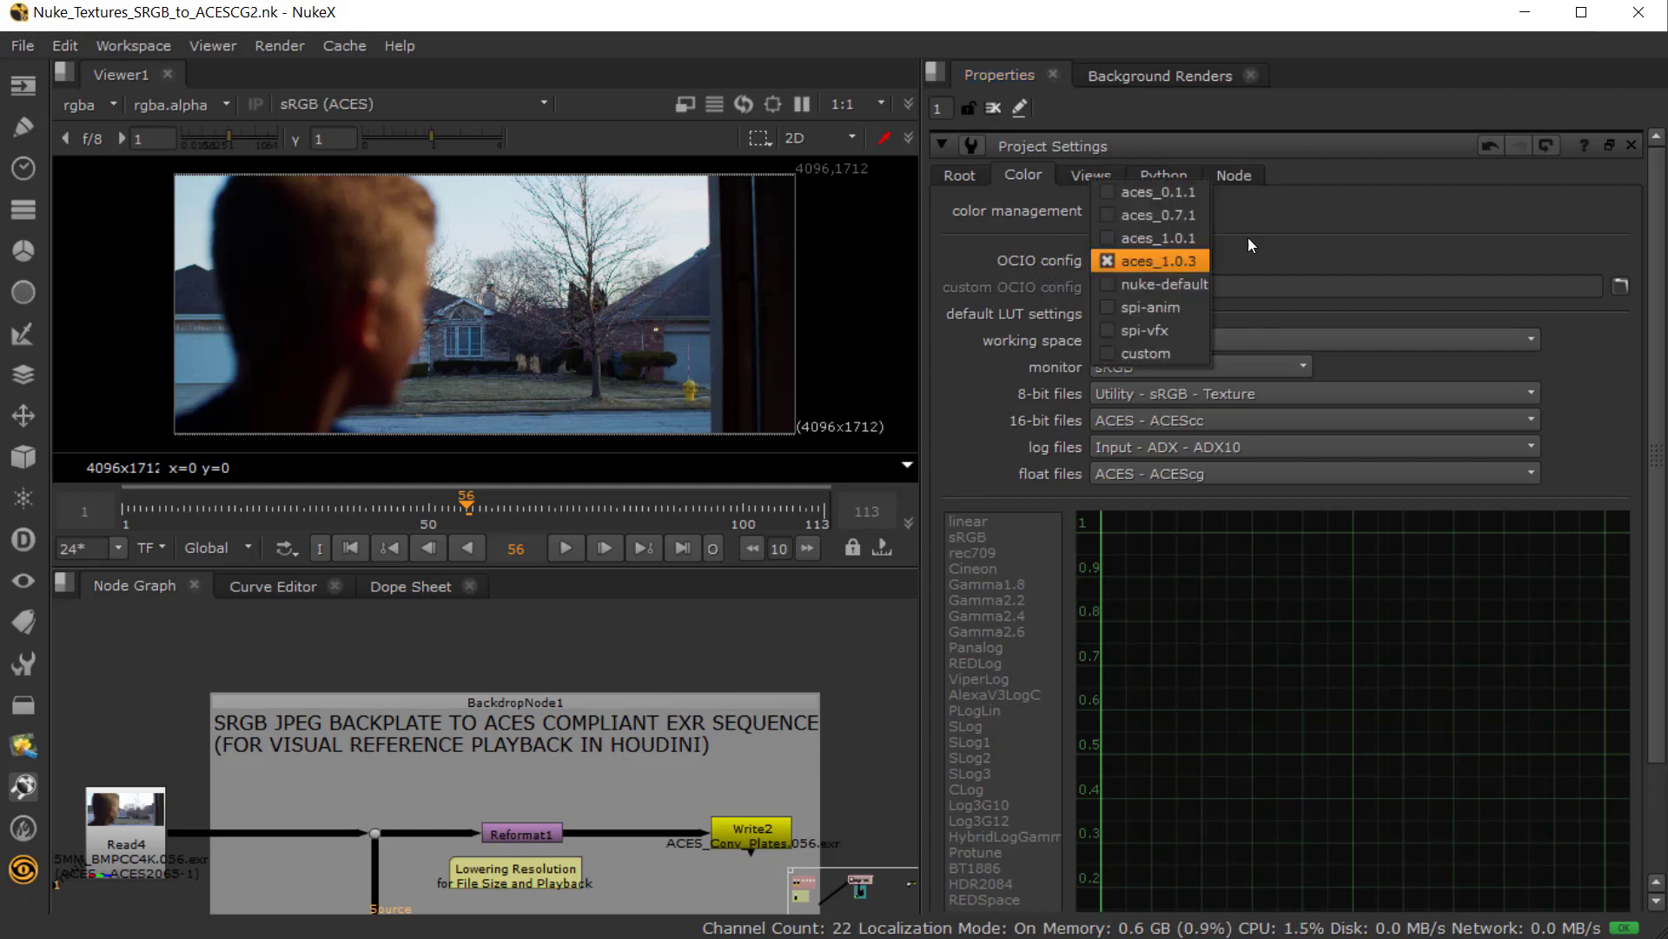
{"action": "left_click", "coordinate": [1269, 243]}
- Switch the OCIO config to custom and back to aces_1.0.3
{"action": "left_click", "coordinate": [1185, 262]}
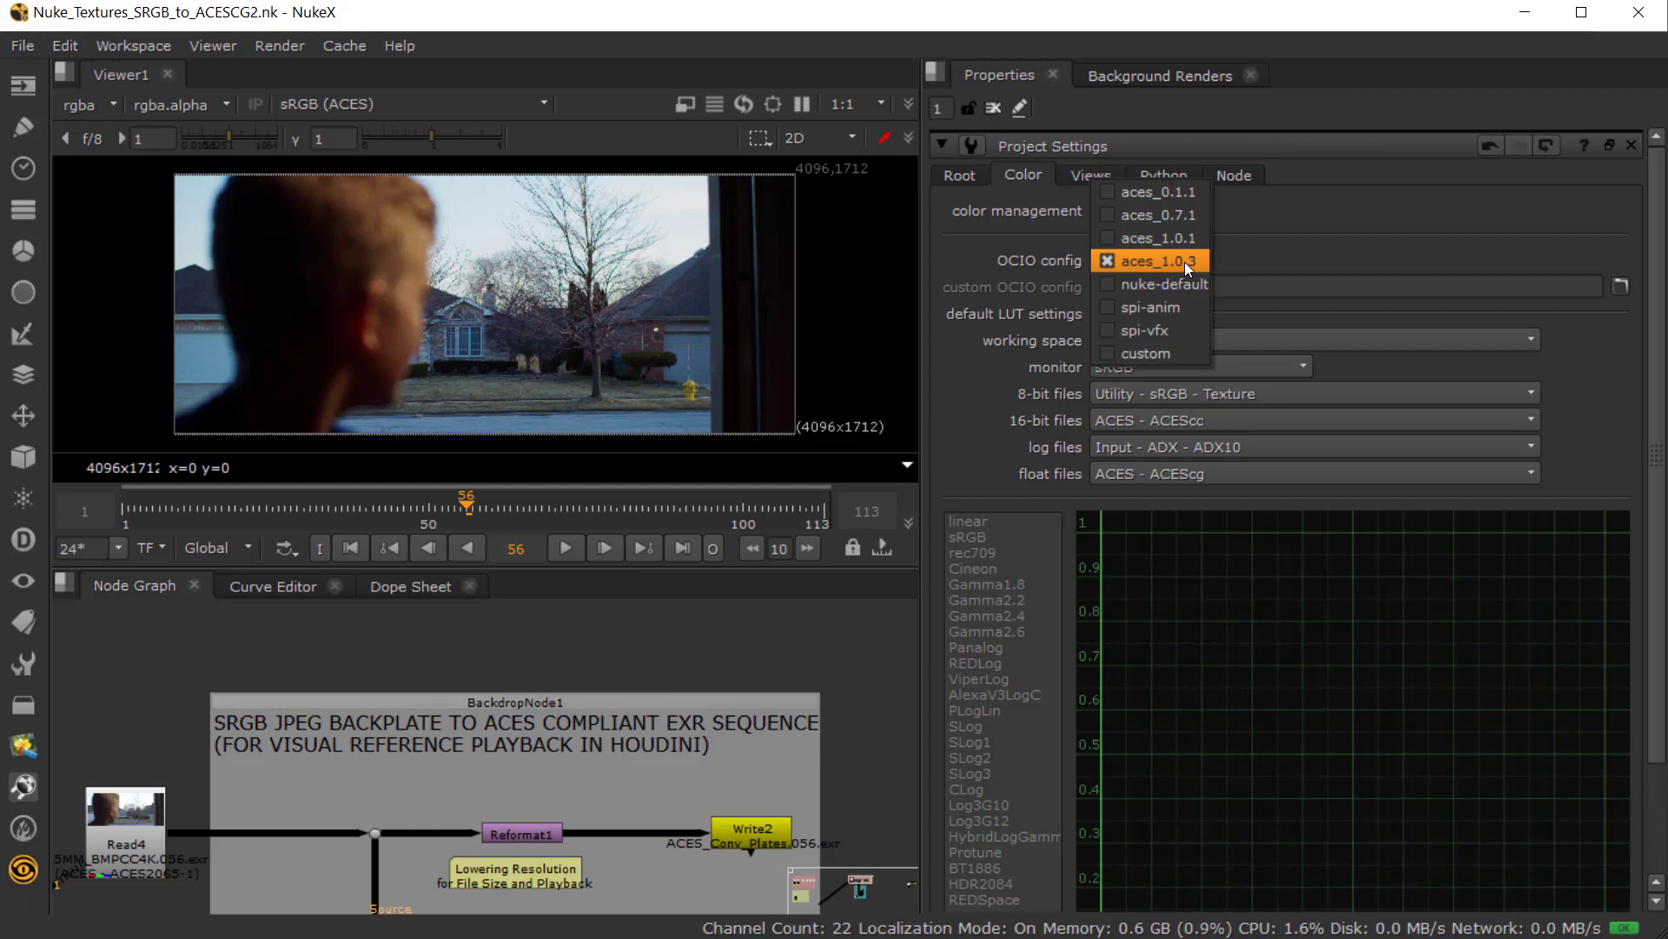
{"action": "left_click", "coordinate": [1144, 357]}
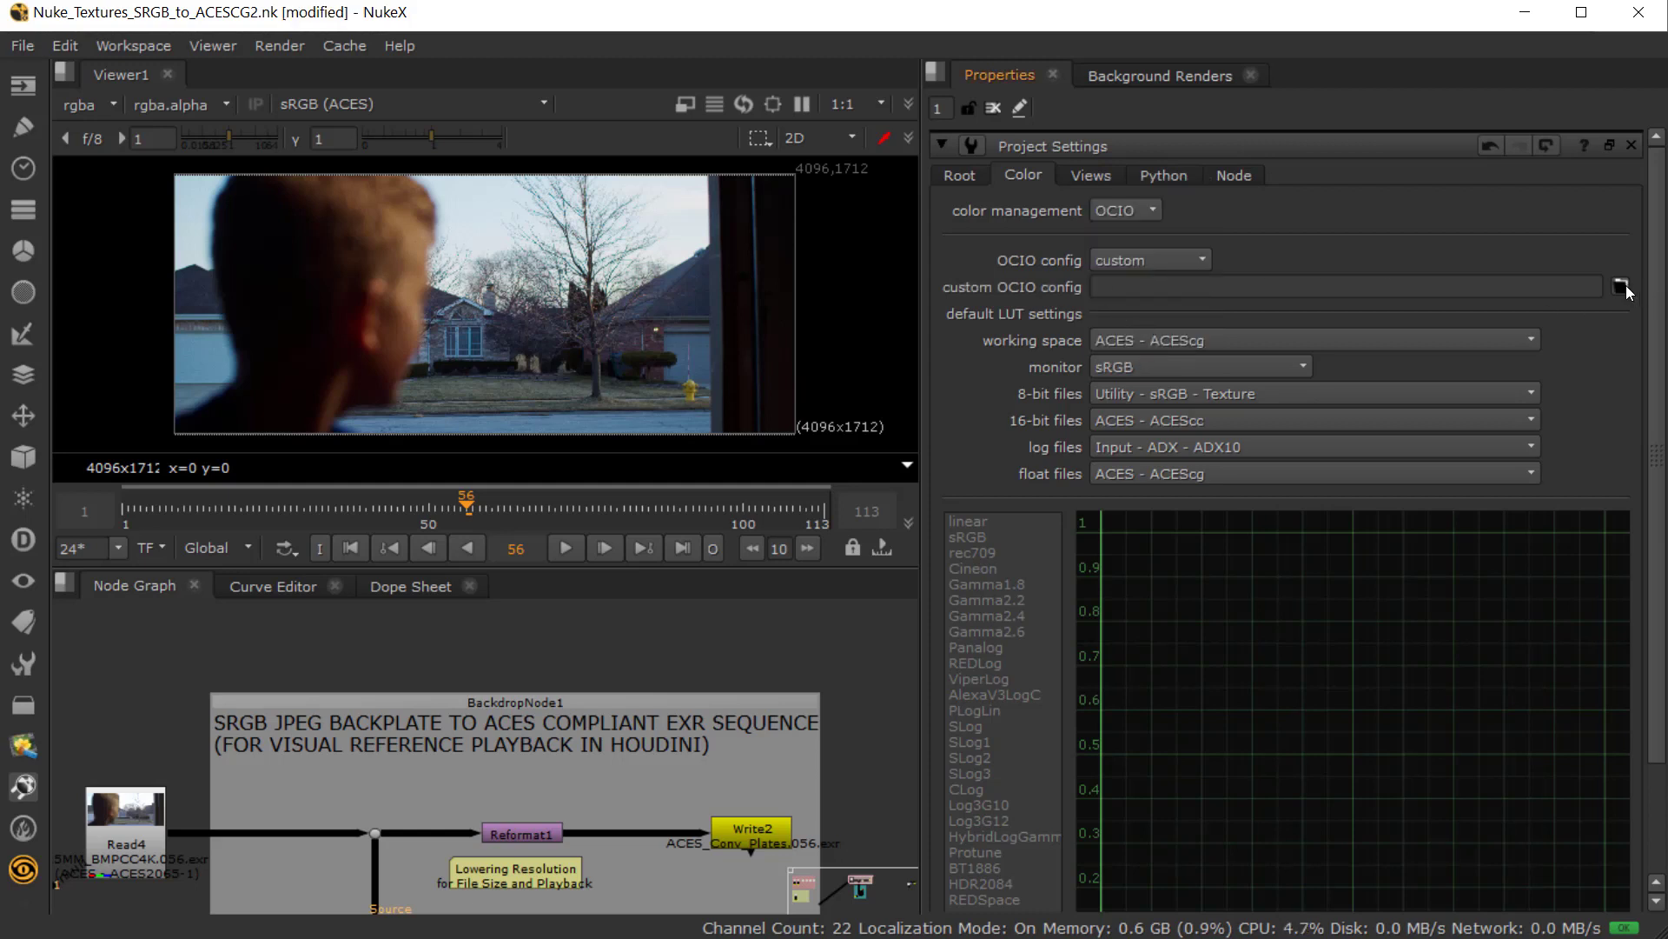
{"action": "left_click", "coordinate": [1202, 257]}
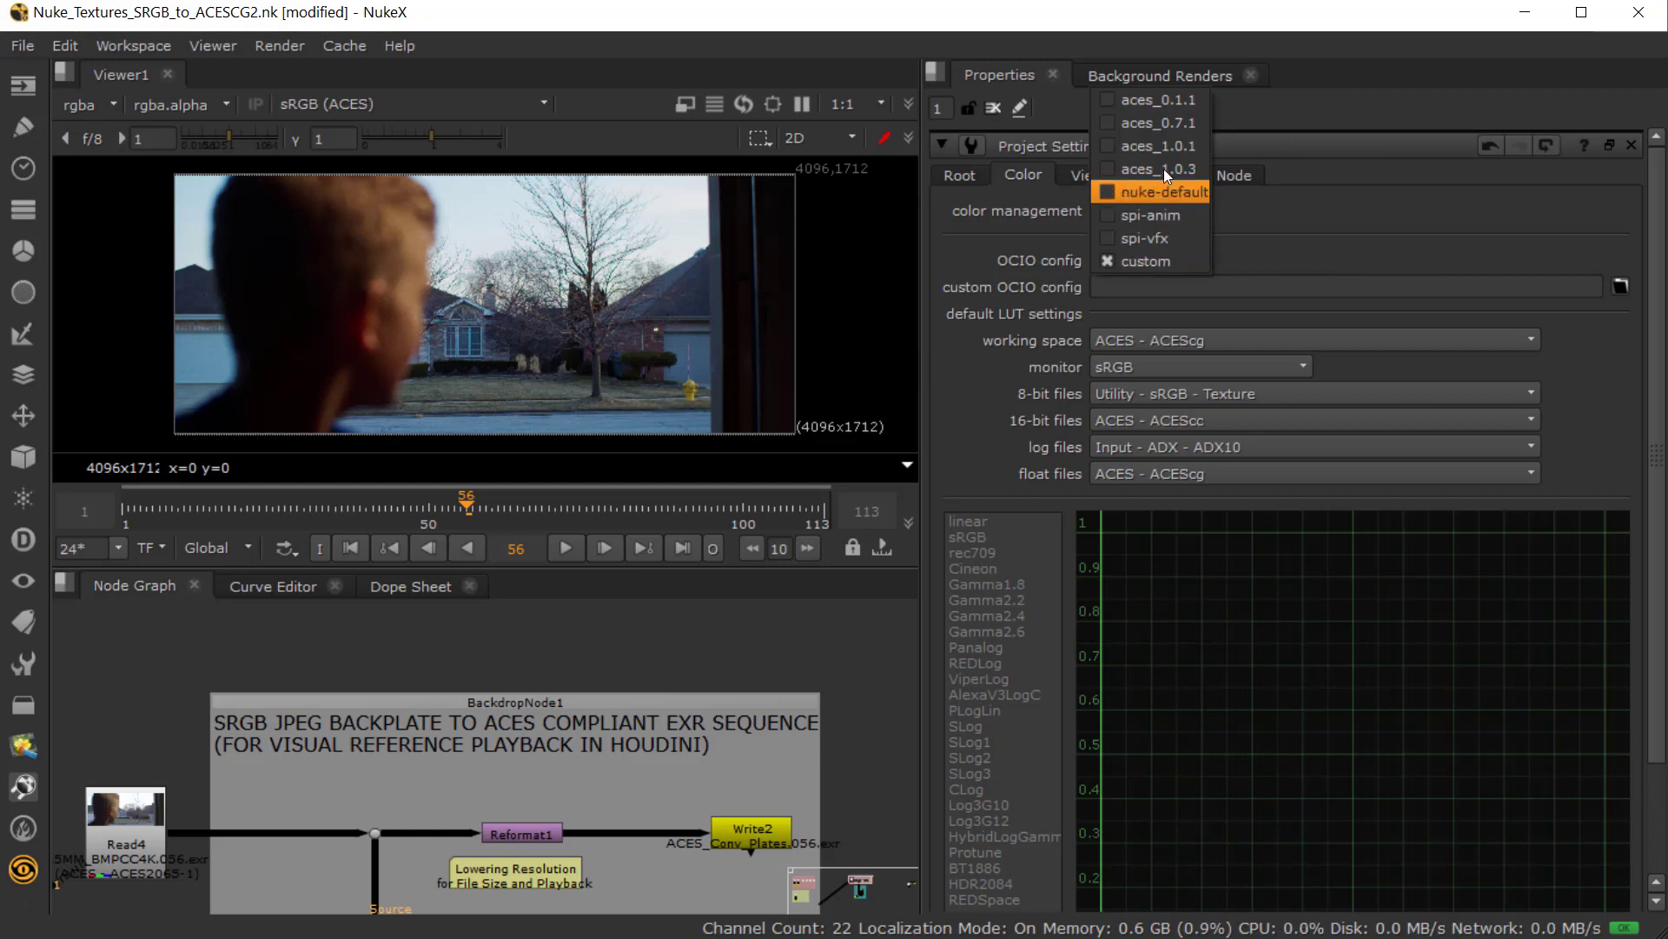
{"action": "key", "text": "Escape"}
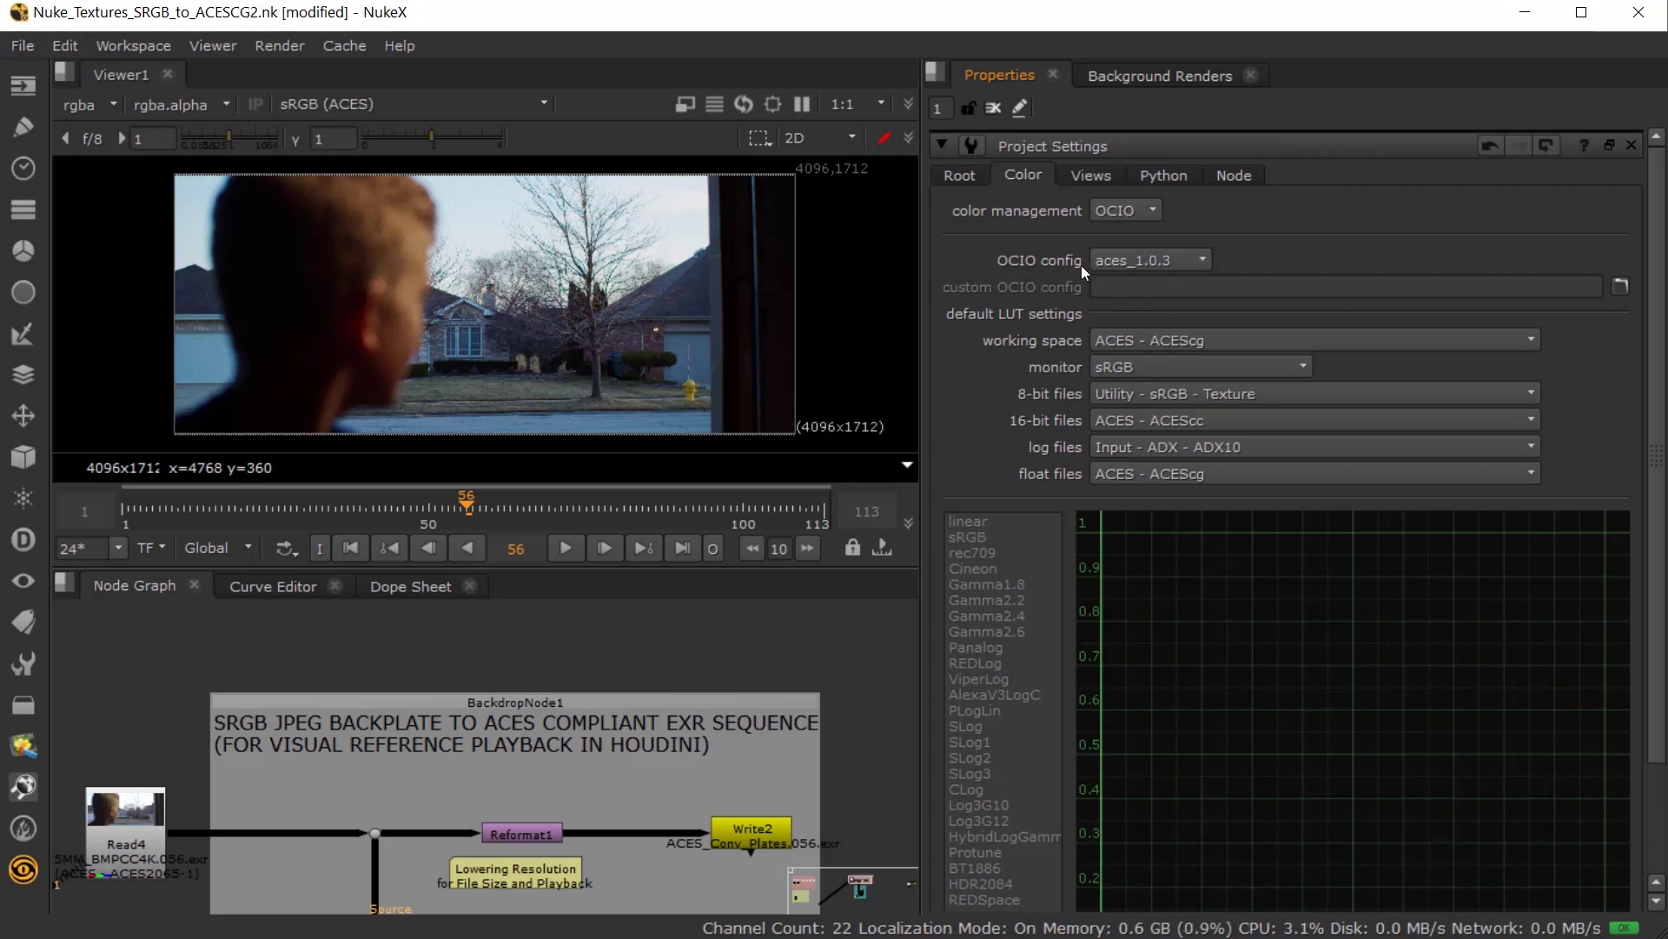
{"action": "left_click", "coordinate": [1147, 261]}
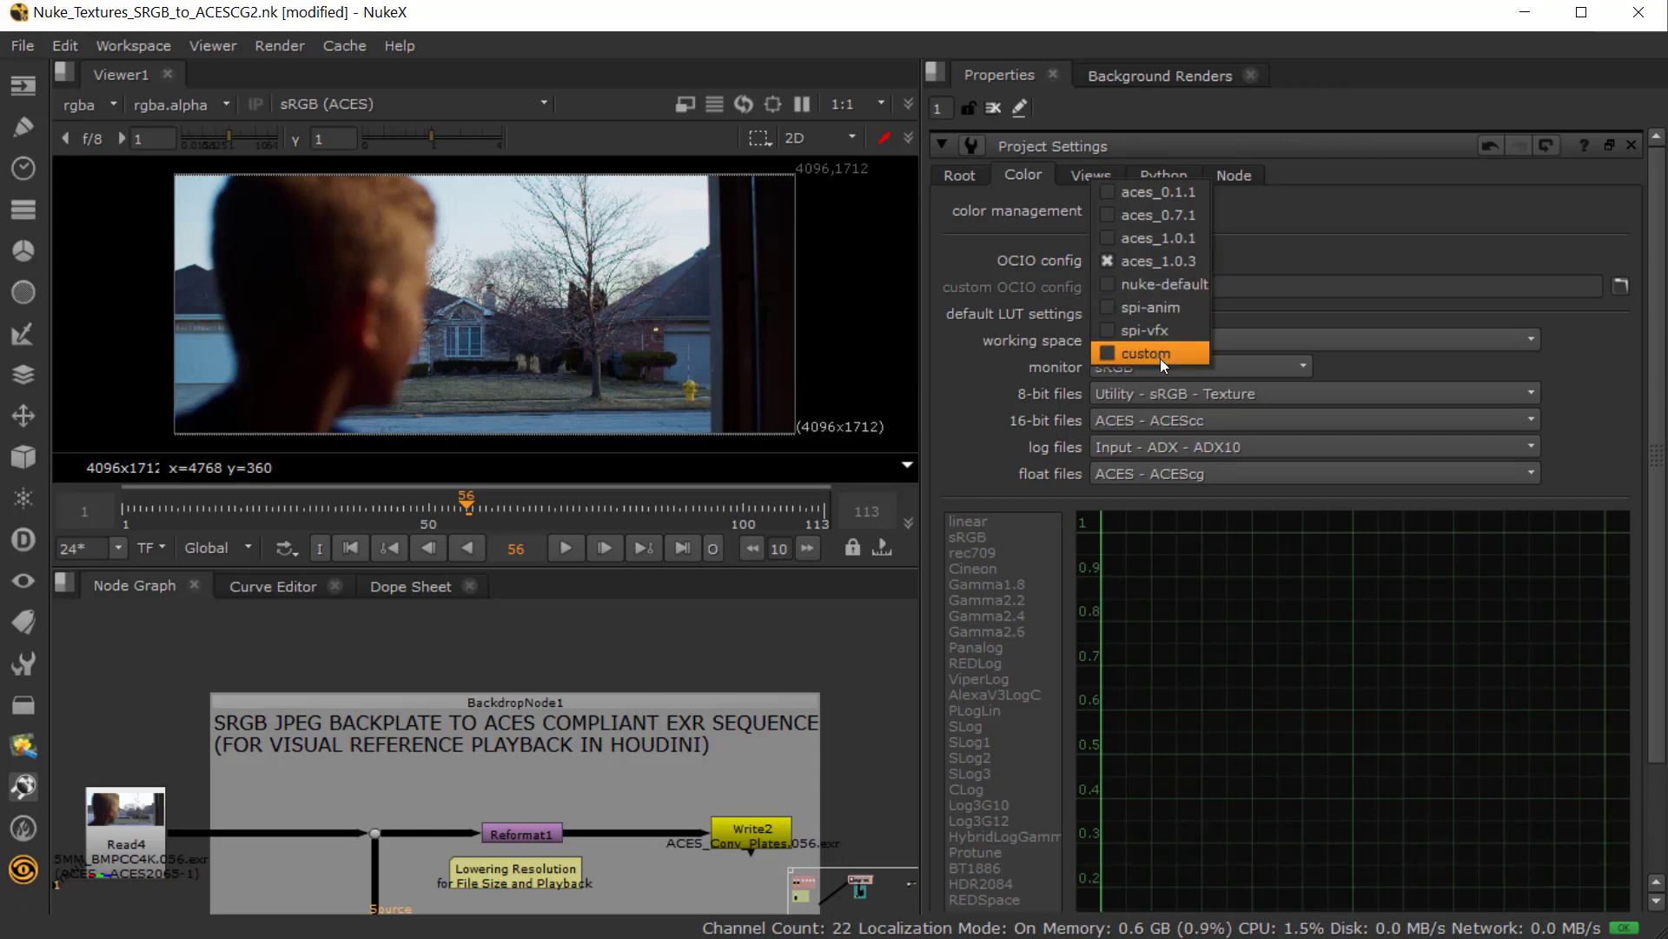
{"action": "left_click", "coordinate": [1274, 253]}
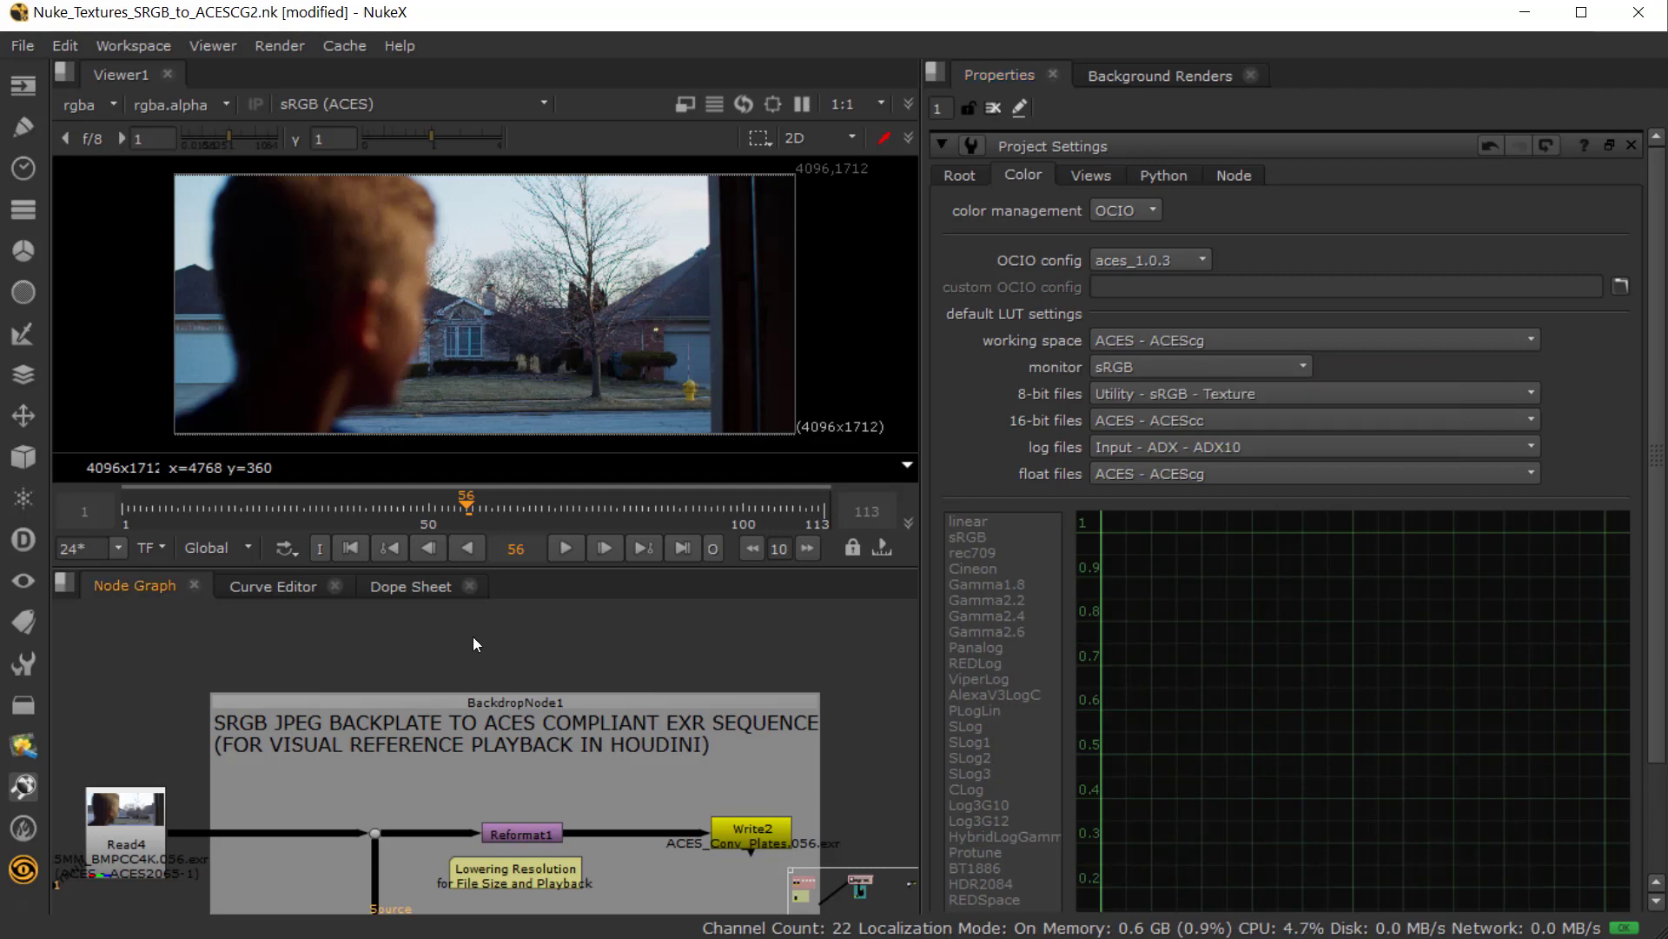
- Examine the ACES color spaces offered for the project's working space
{"action": "left_click", "coordinate": [1176, 342]}
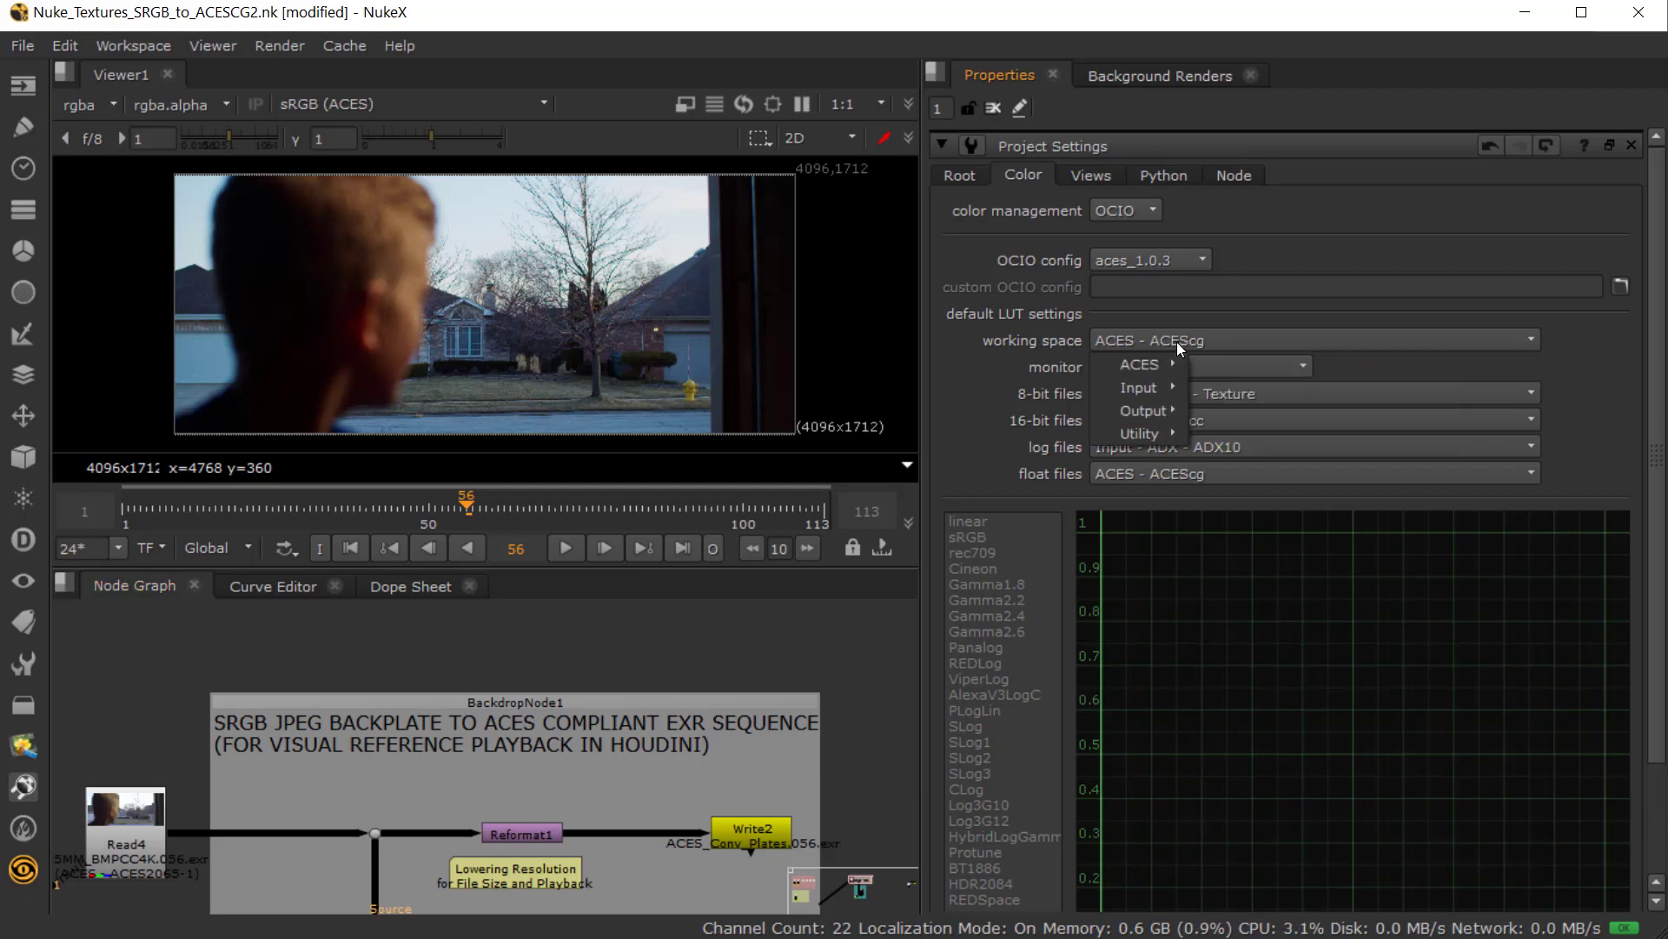
{"action": "mouse_move", "coordinate": [1132, 375]}
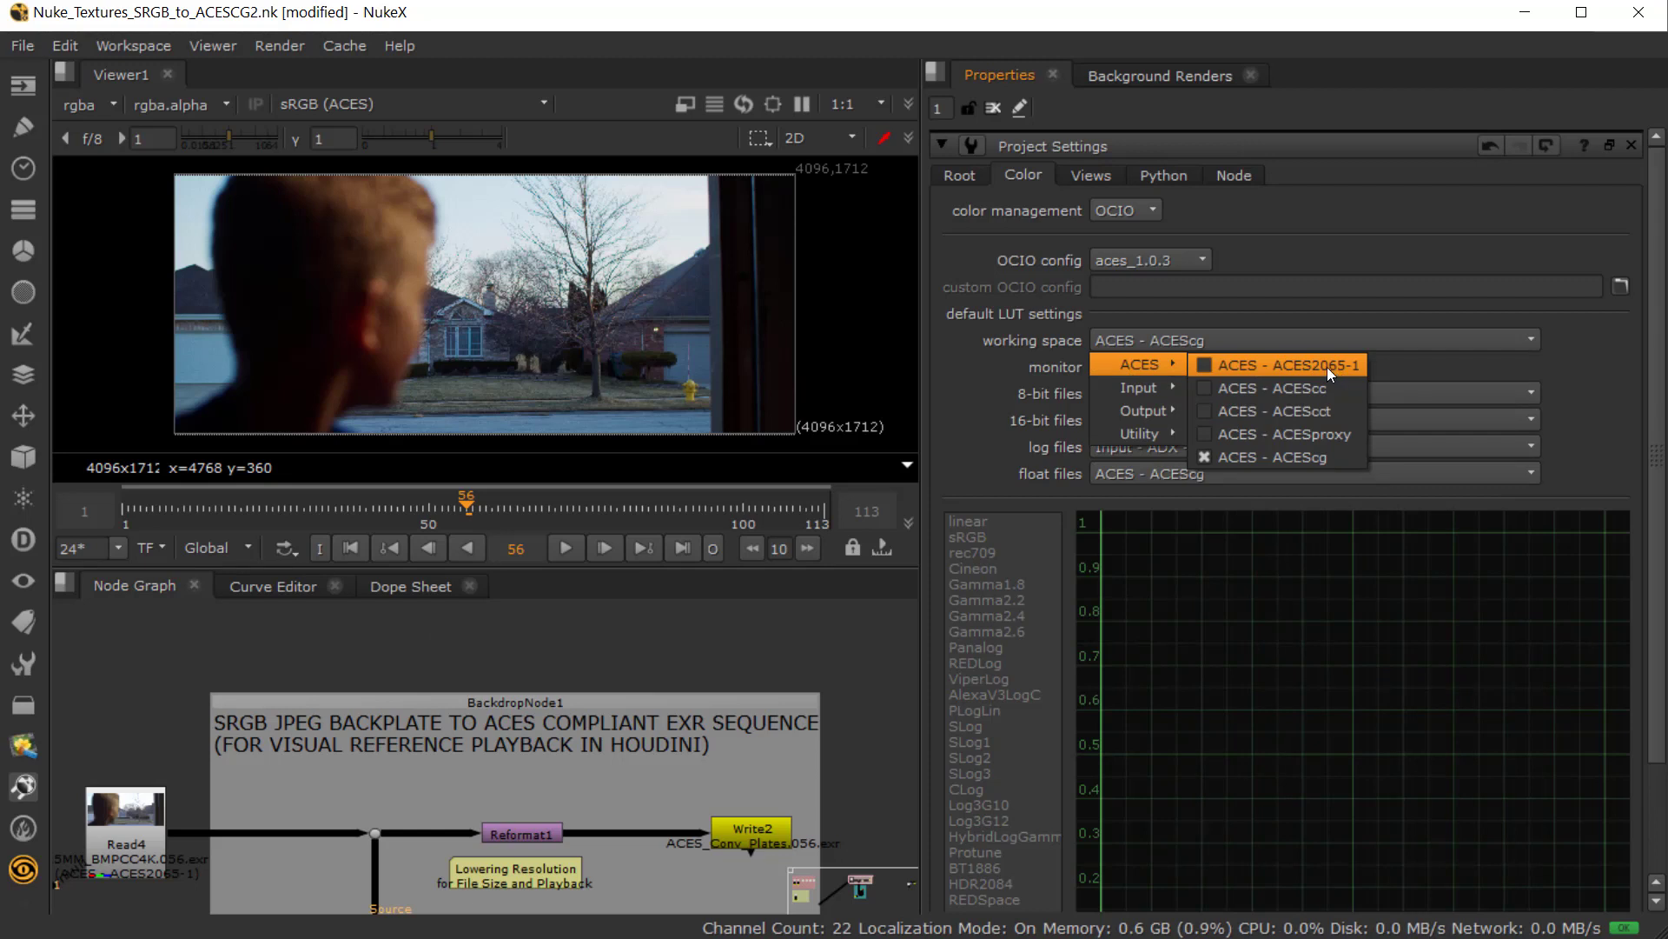
{"action": "left_click", "coordinate": [979, 370]}
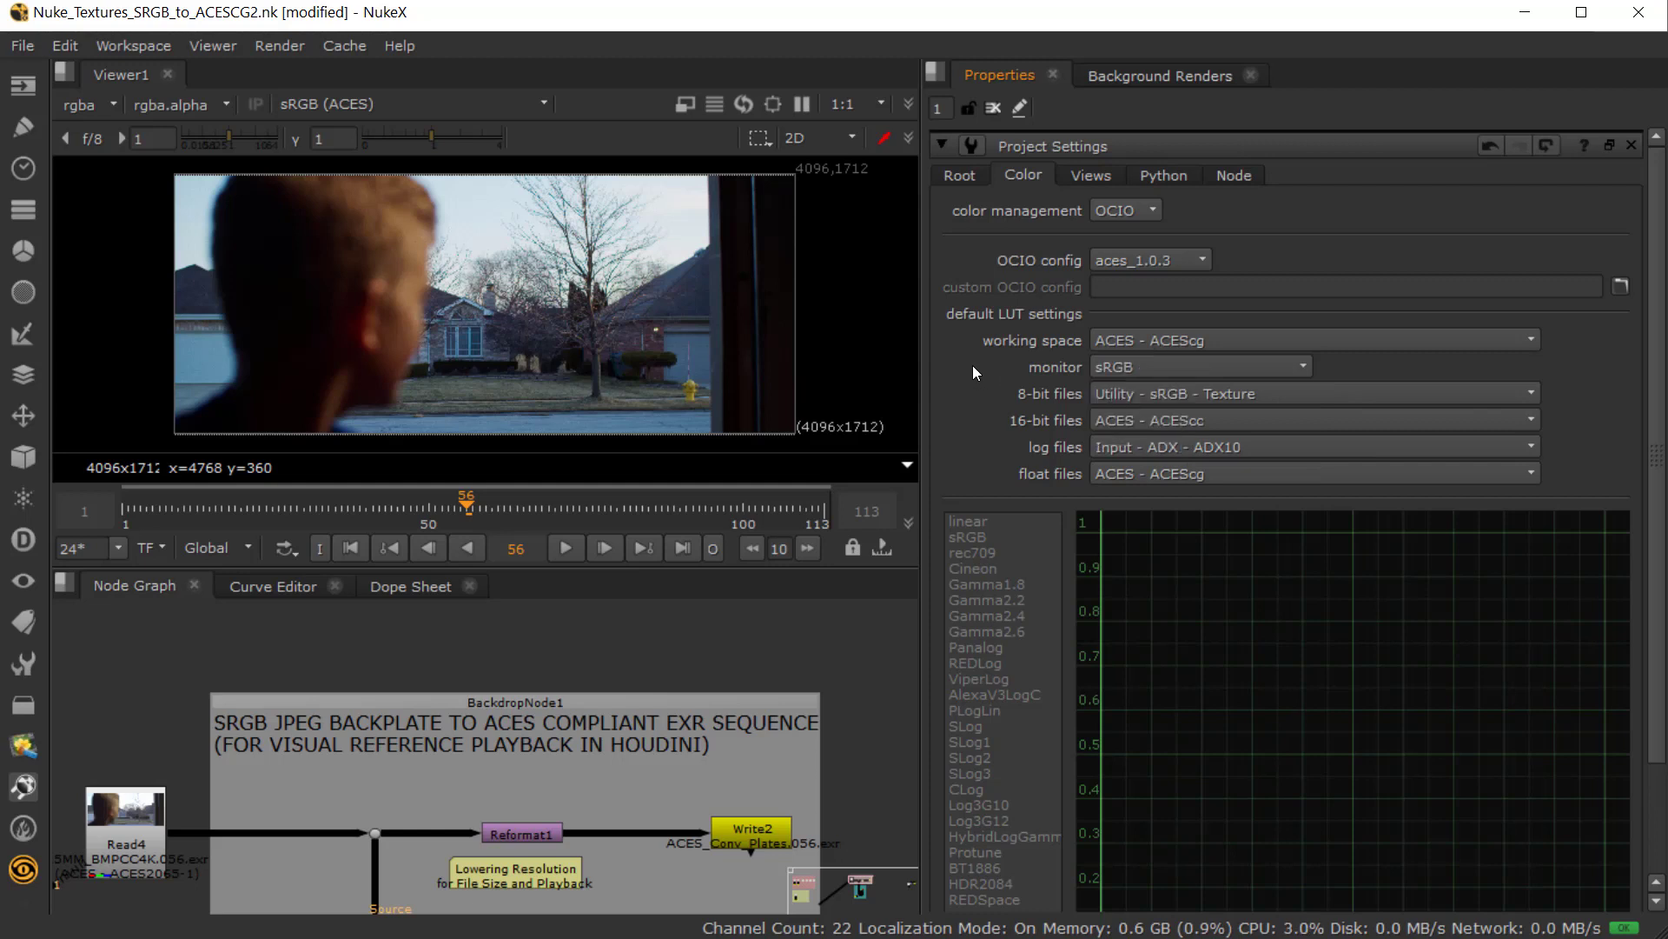
{"action": "left_click", "coordinate": [1147, 335]}
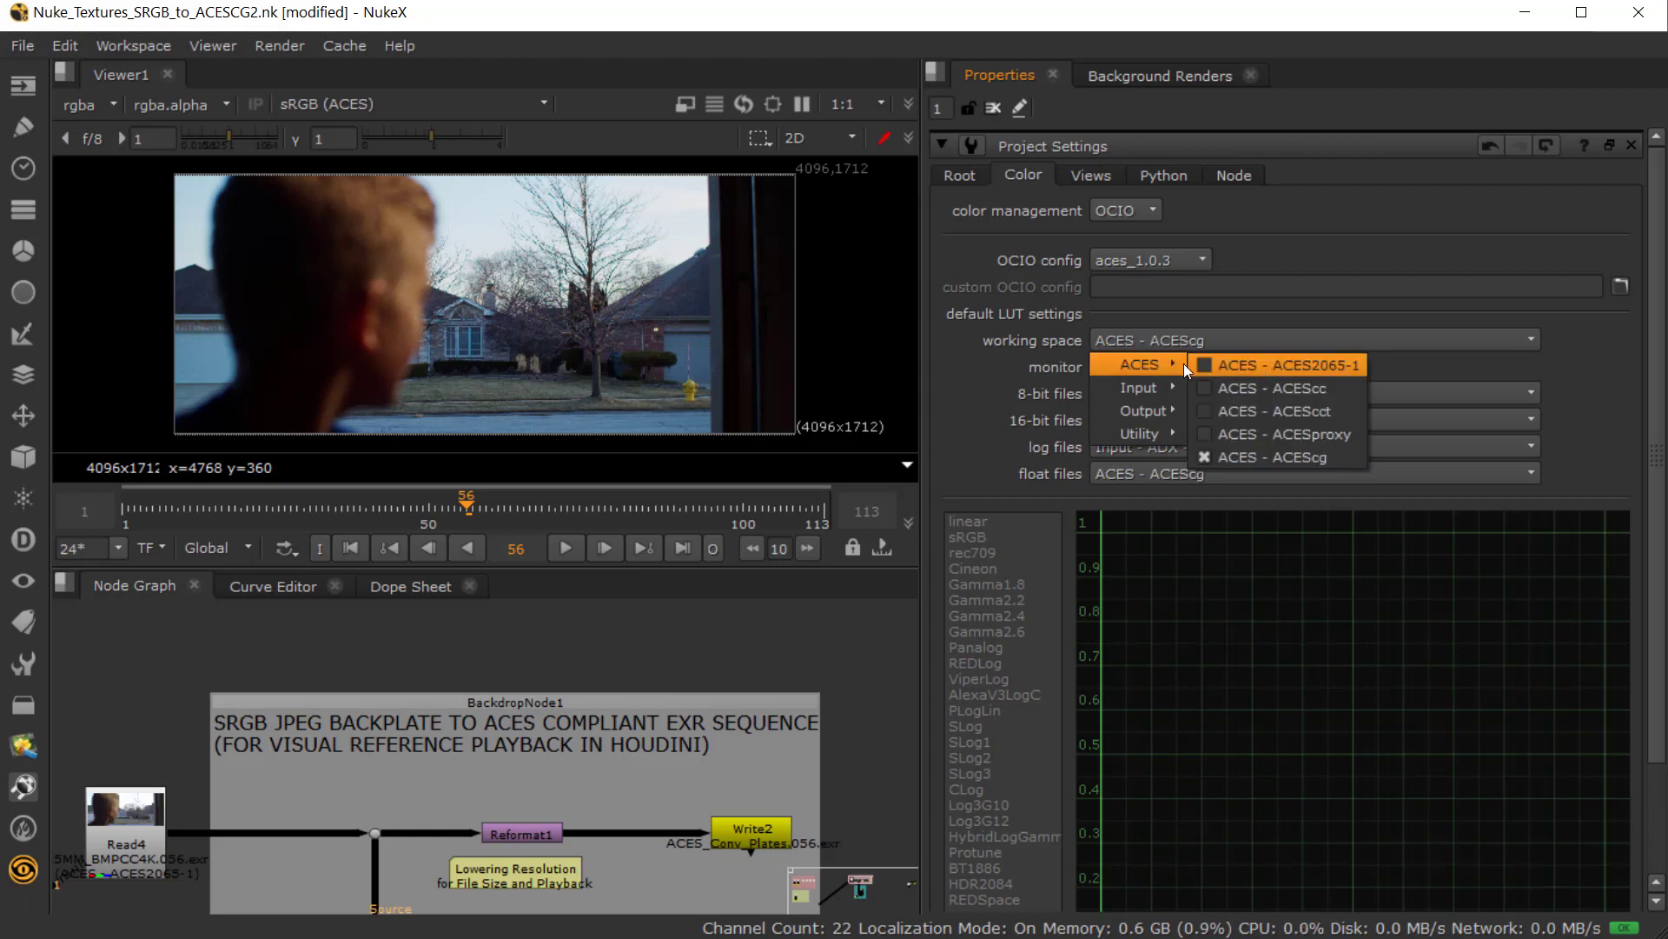
{"action": "left_click", "coordinate": [1114, 341]}
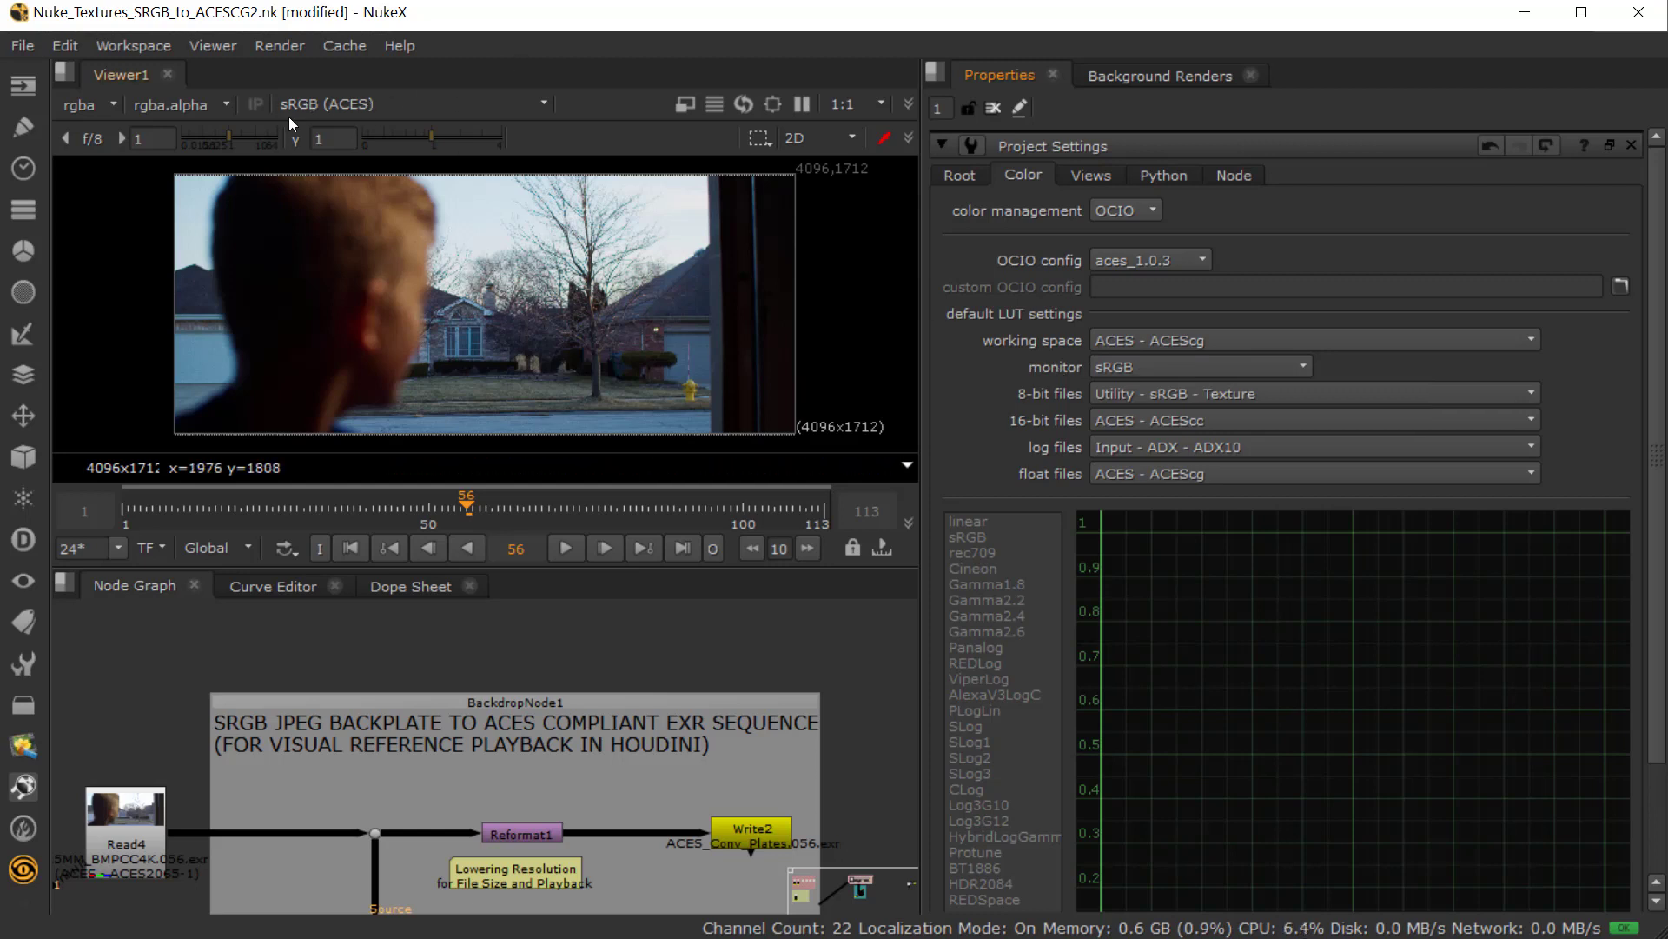
- Preview the plate with the DCDM P3 gamut clip (ACES) and Rec.2020 (ACES) viewer transforms, and return to sRGB (ACES)
{"action": "left_click", "coordinate": [366, 106]}
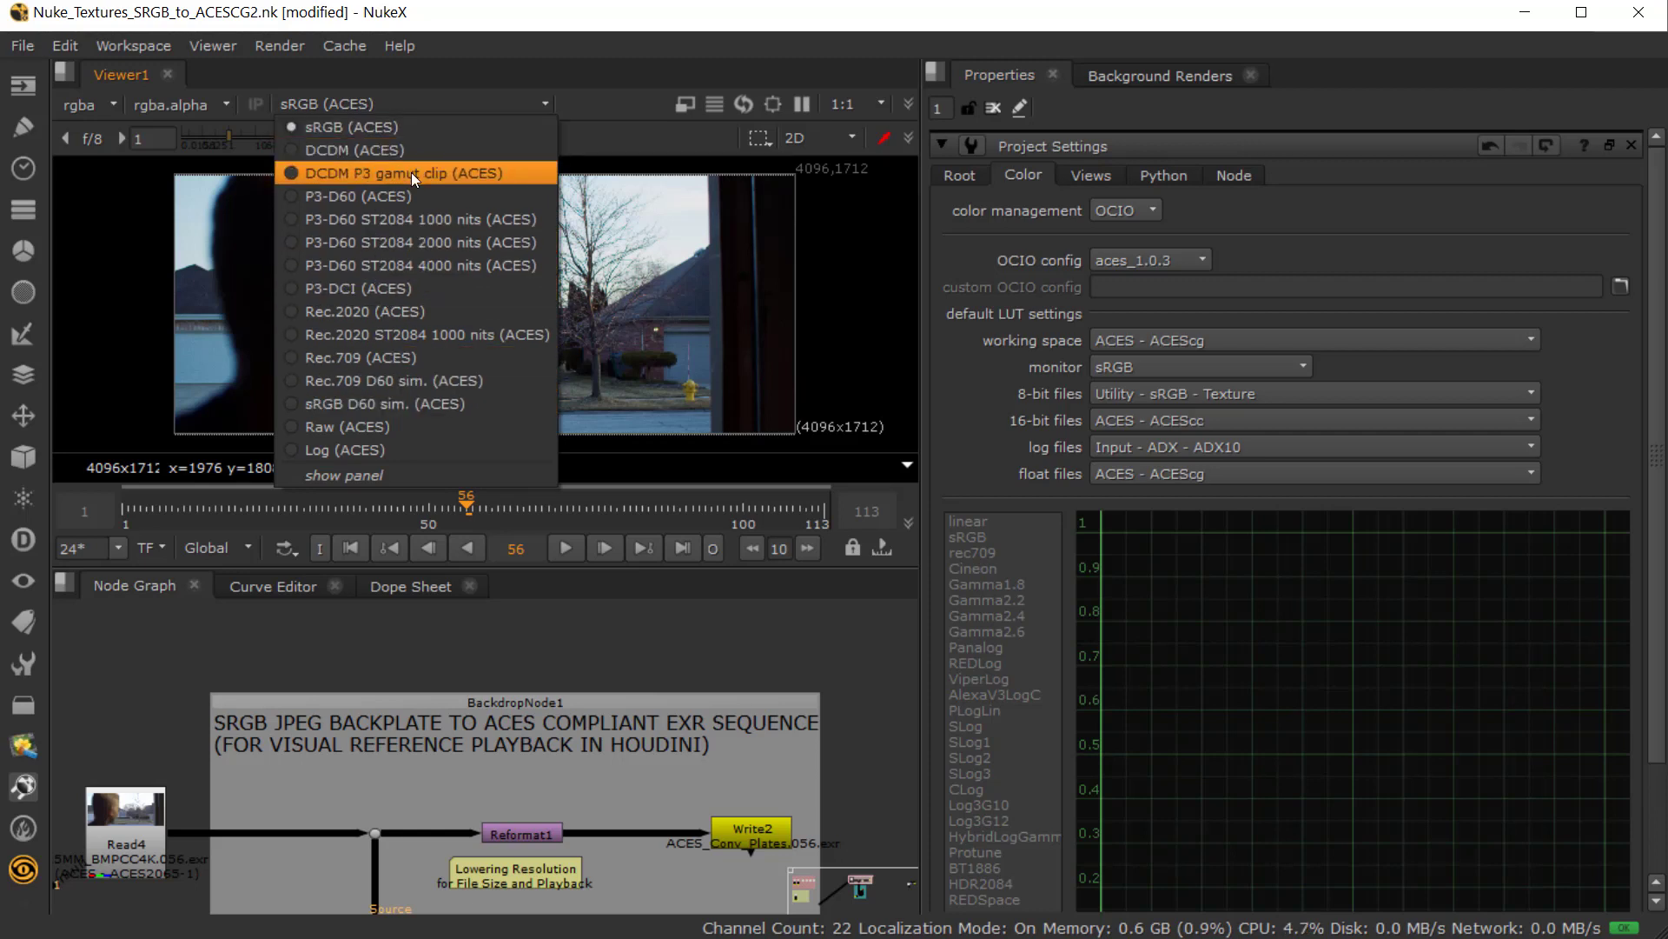
{"action": "left_click", "coordinate": [413, 174]}
{"action": "left_click", "coordinate": [382, 100]}
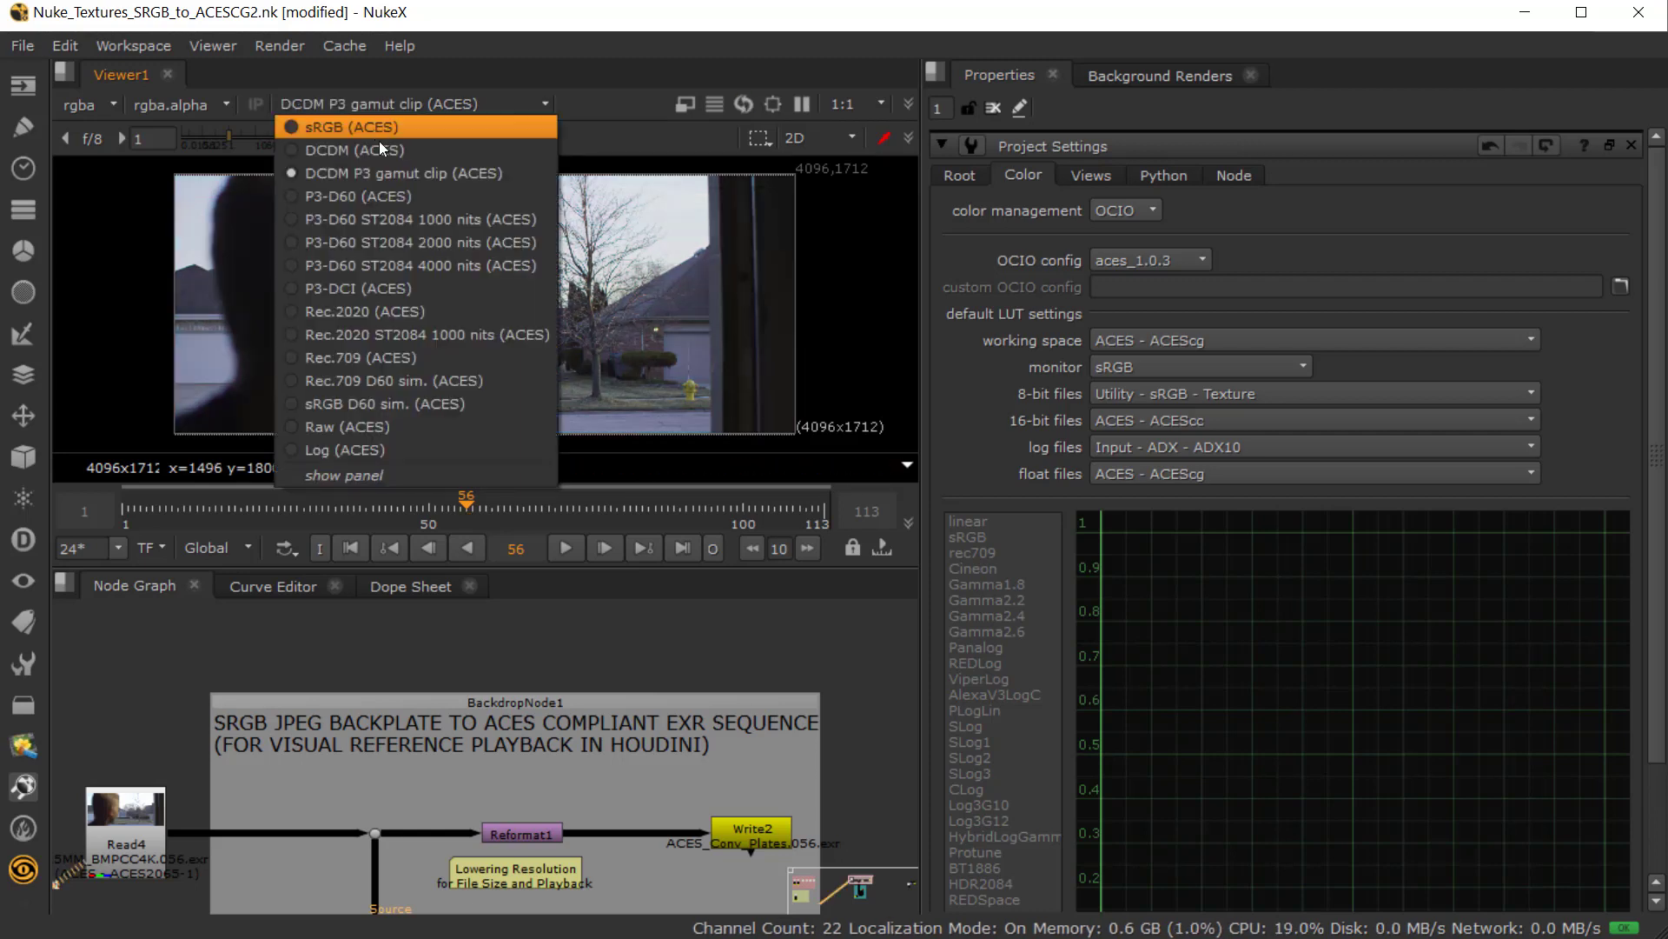
{"action": "left_click", "coordinate": [398, 309]}
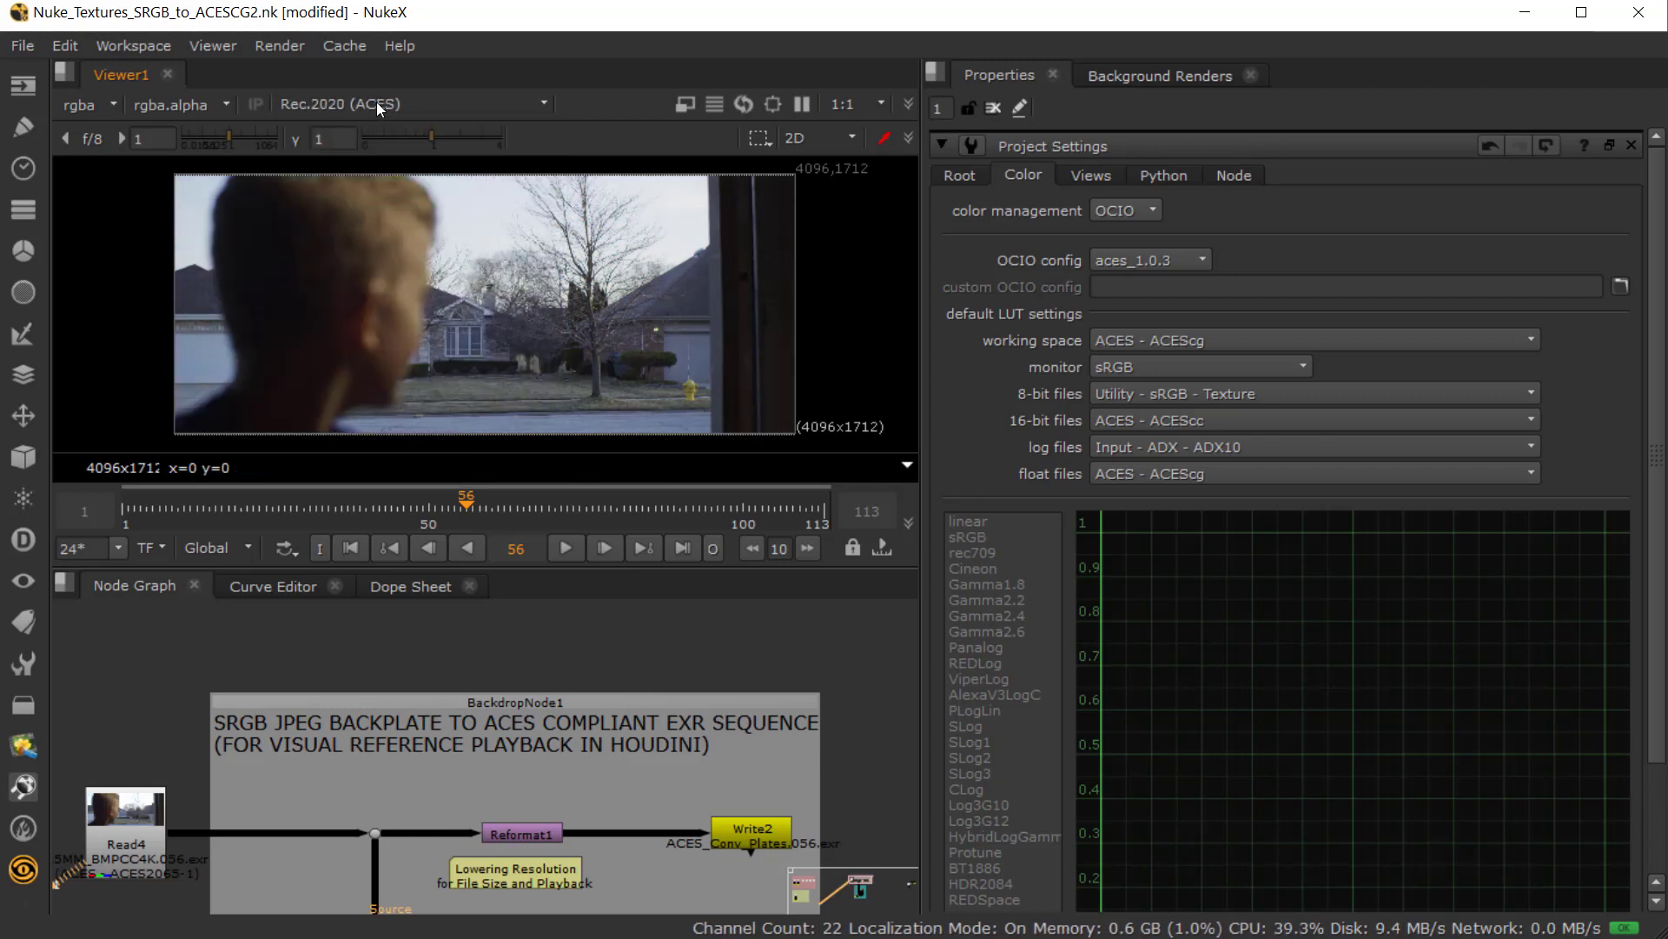
{"action": "left_click", "coordinate": [377, 102]}
{"action": "left_click", "coordinate": [379, 127]}
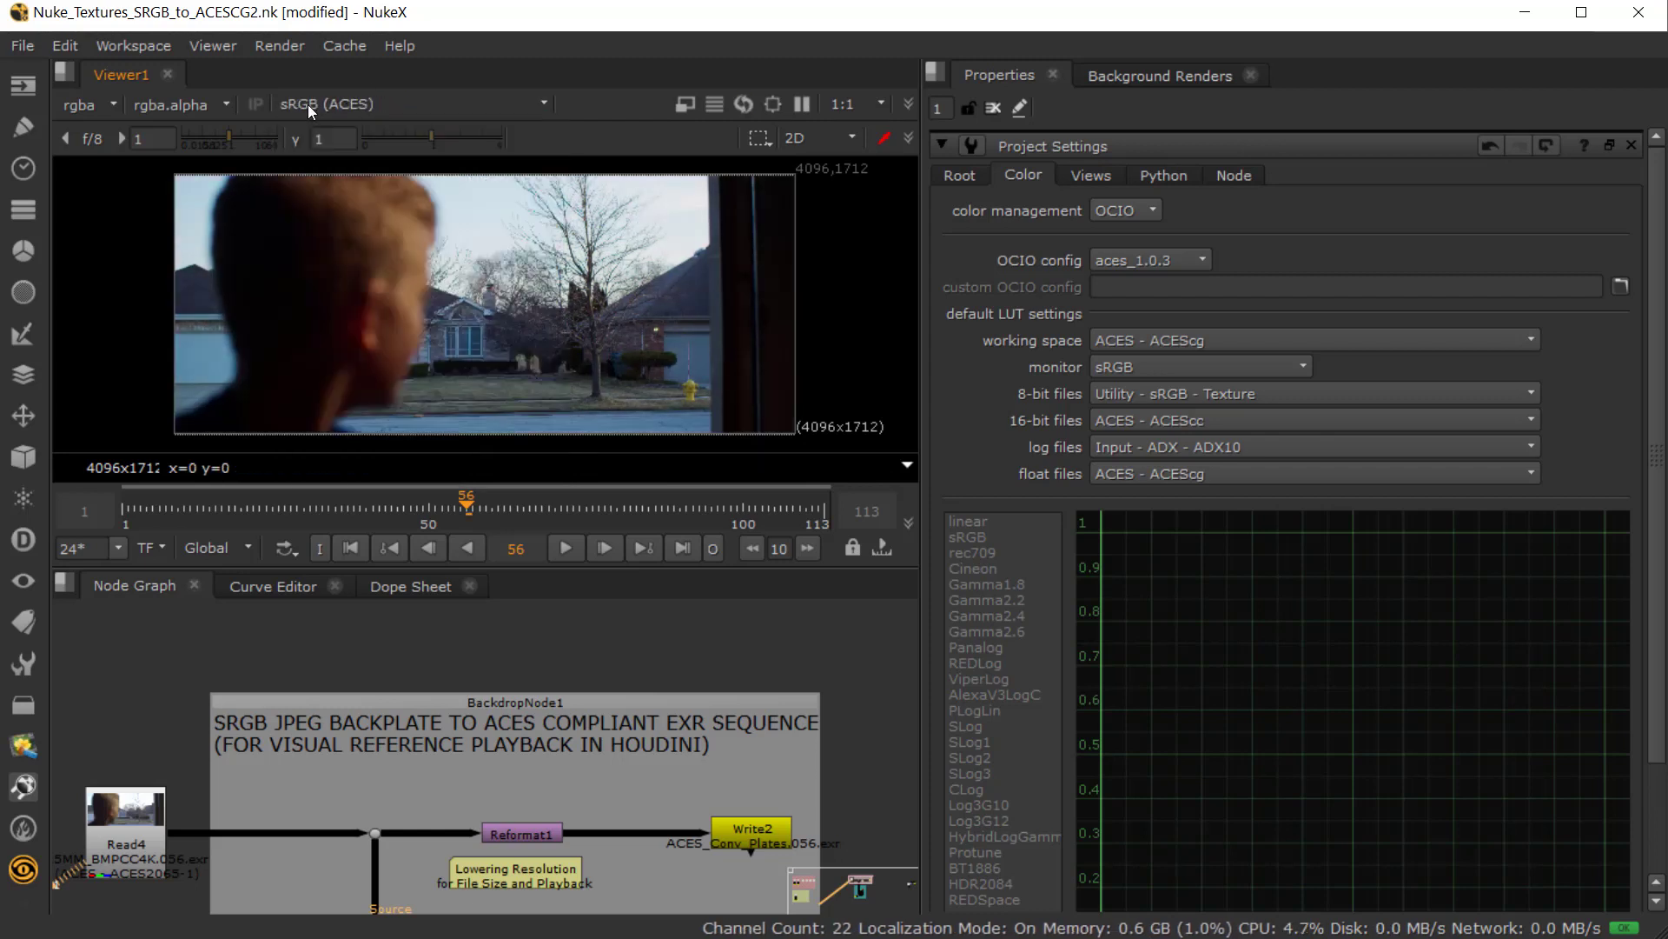
- Compare the plate under the Rec.709 (ACES) viewer transform with sRGB (ACES), ending on sRGB (ACES)
{"action": "left_click", "coordinate": [362, 104]}
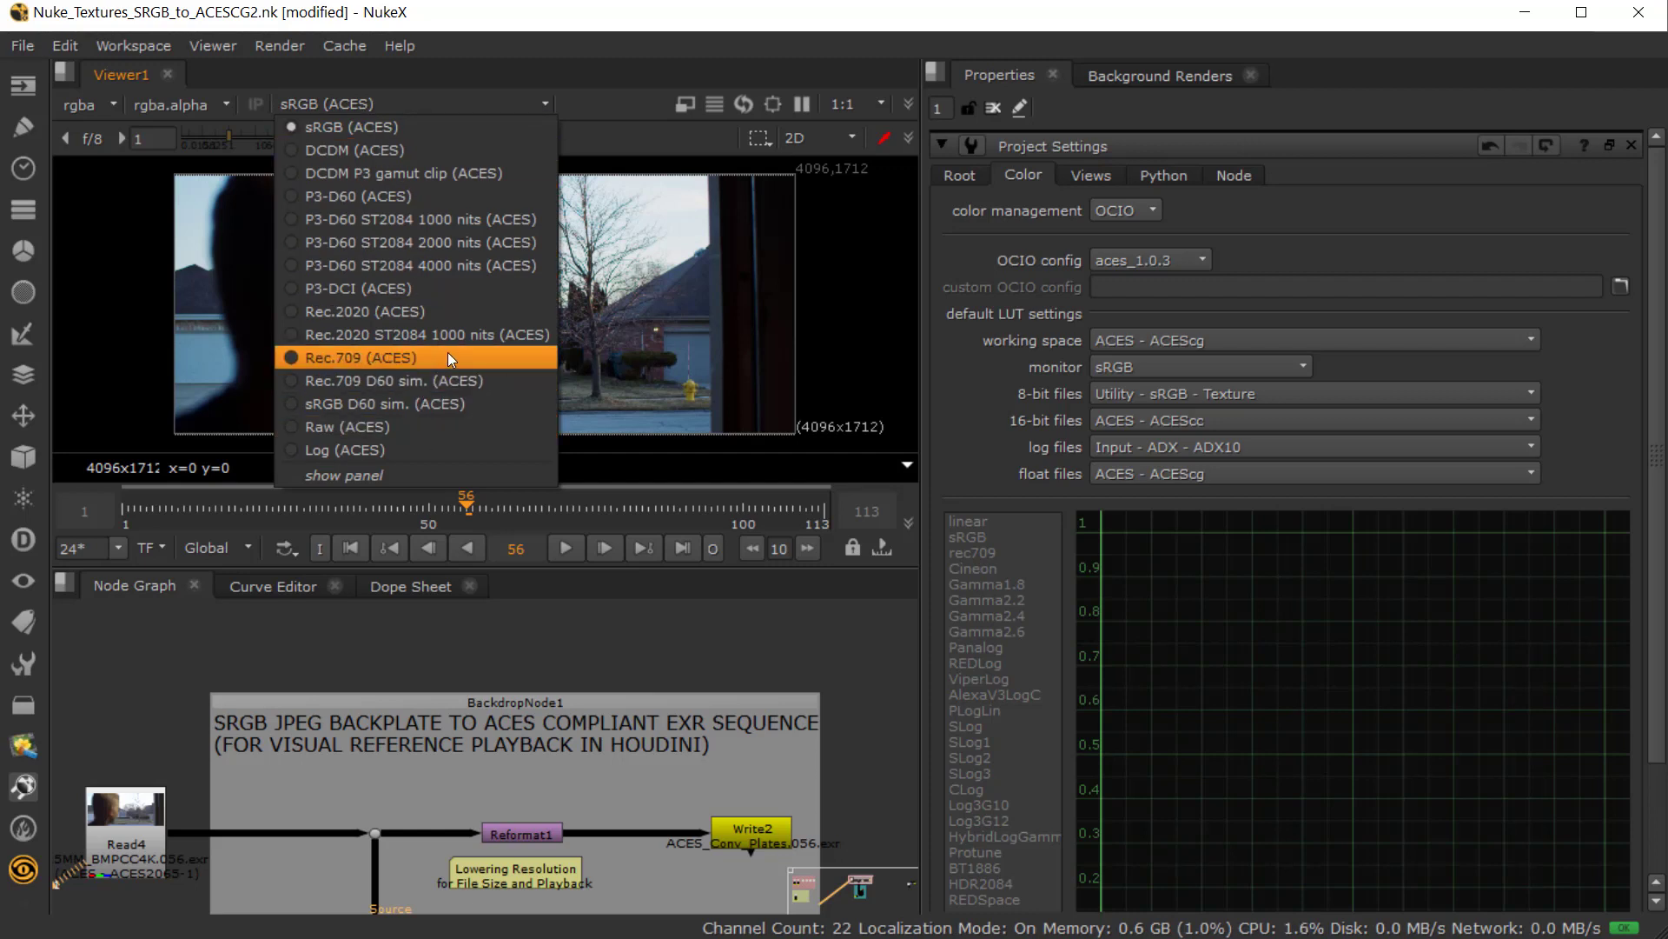
{"action": "left_click", "coordinate": [449, 357]}
{"action": "left_click", "coordinate": [396, 103]}
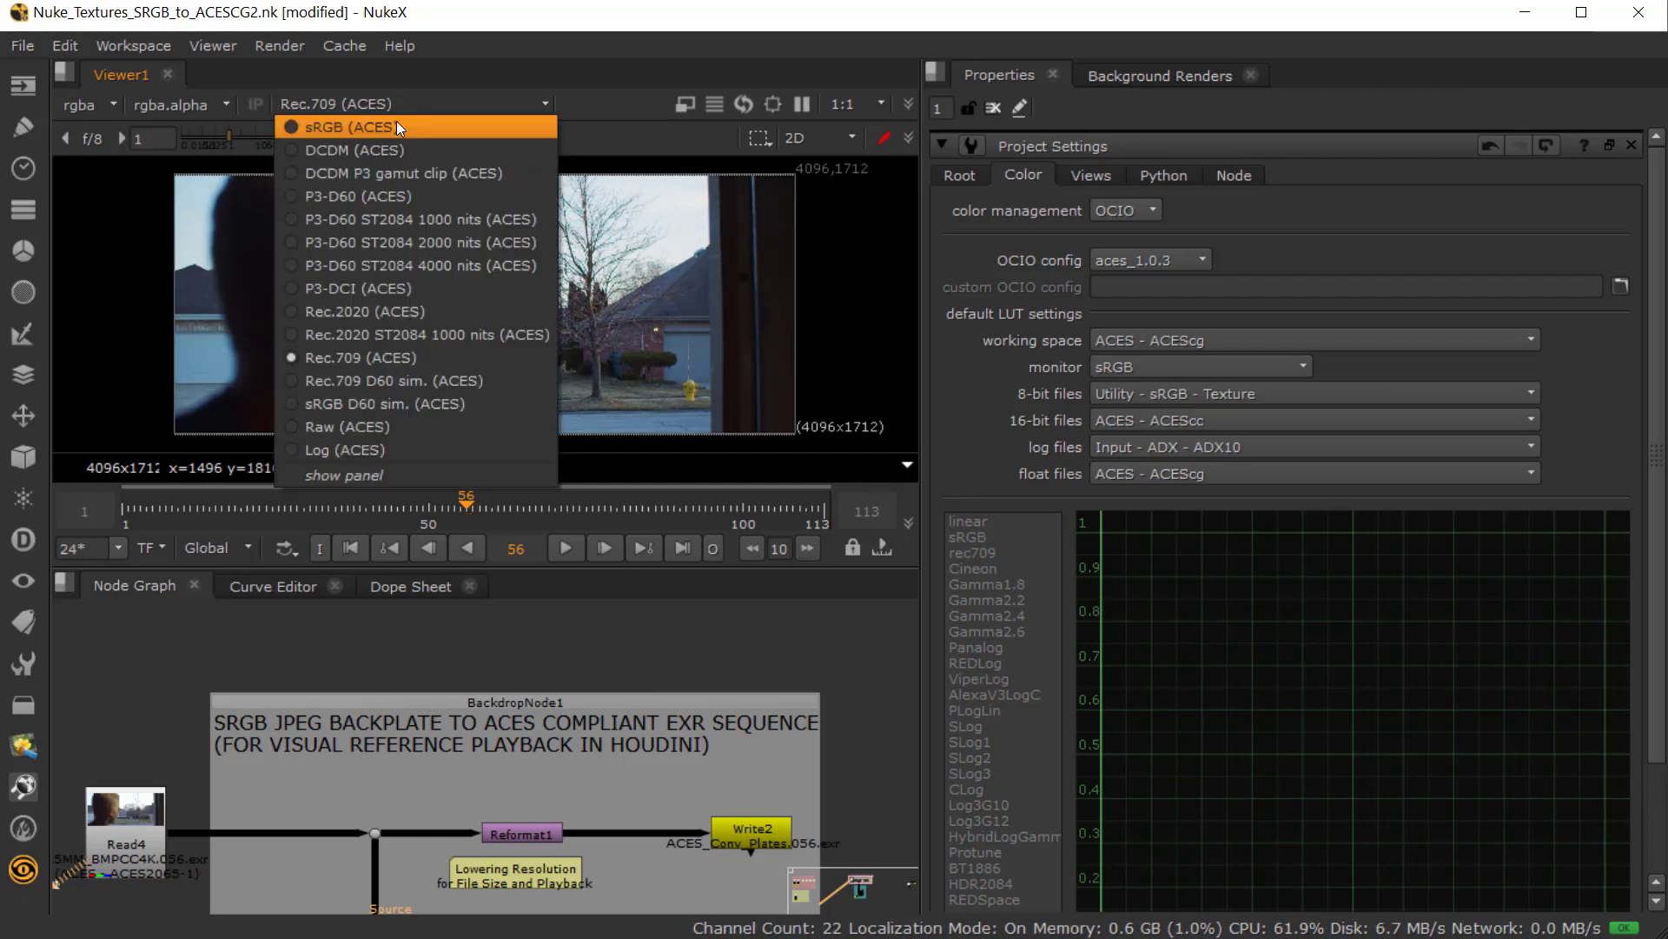
{"action": "left_click", "coordinate": [401, 126]}
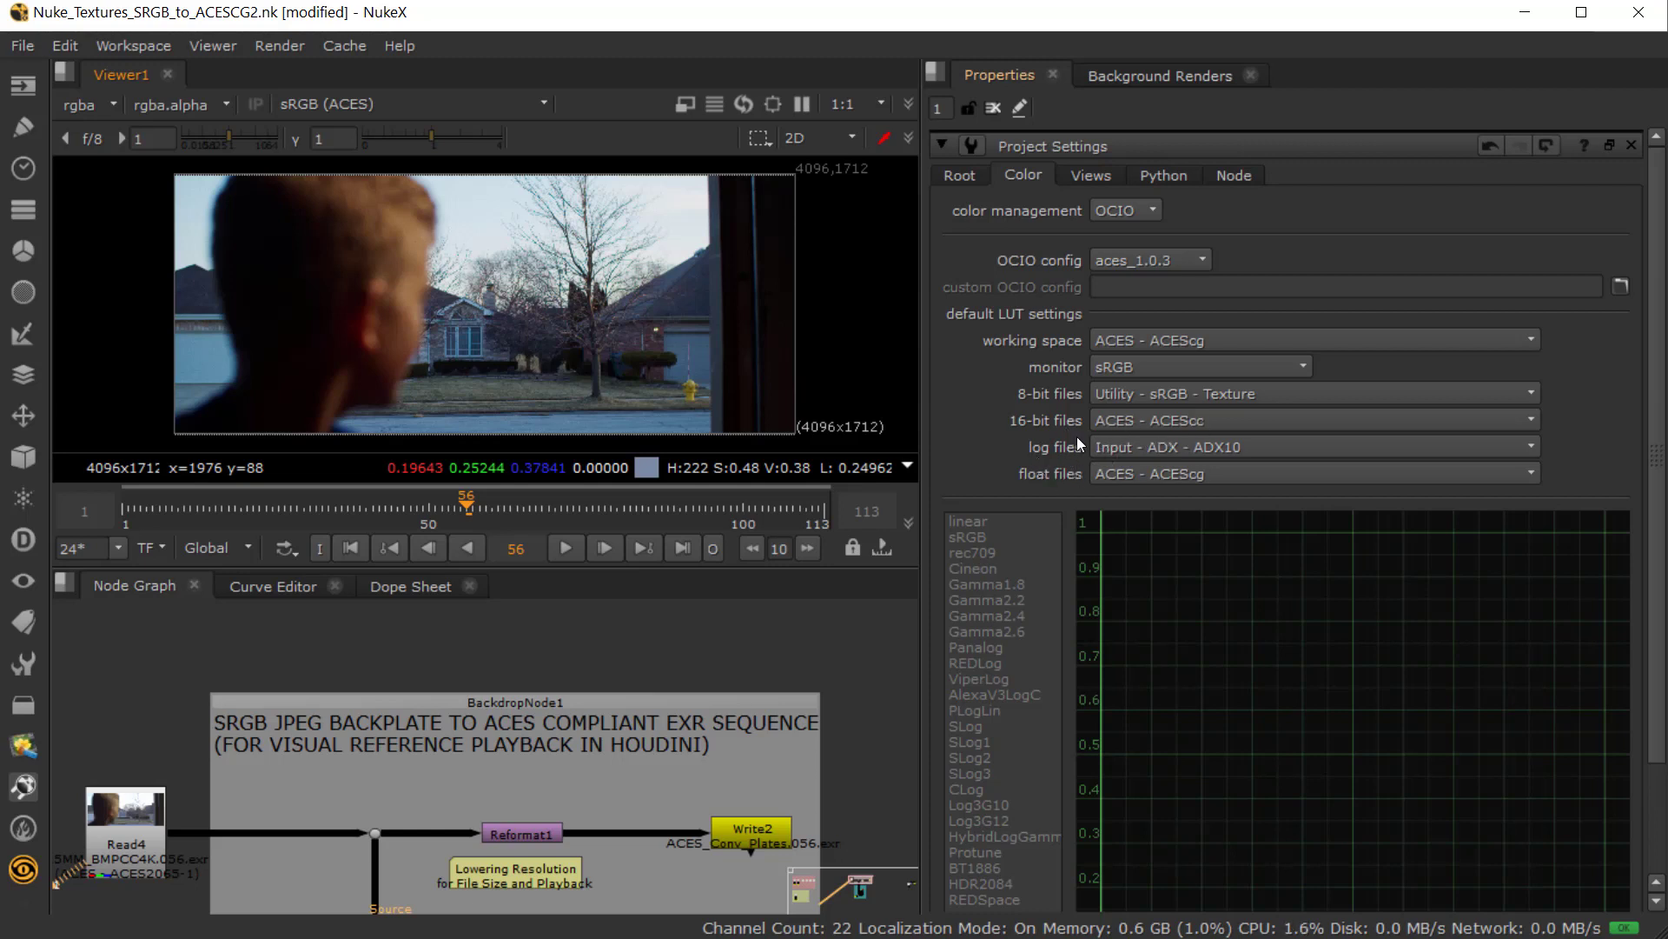
- Examine the default color space settings for log files and float files
{"action": "left_click", "coordinate": [1129, 447]}
{"action": "left_click", "coordinate": [1025, 428]}
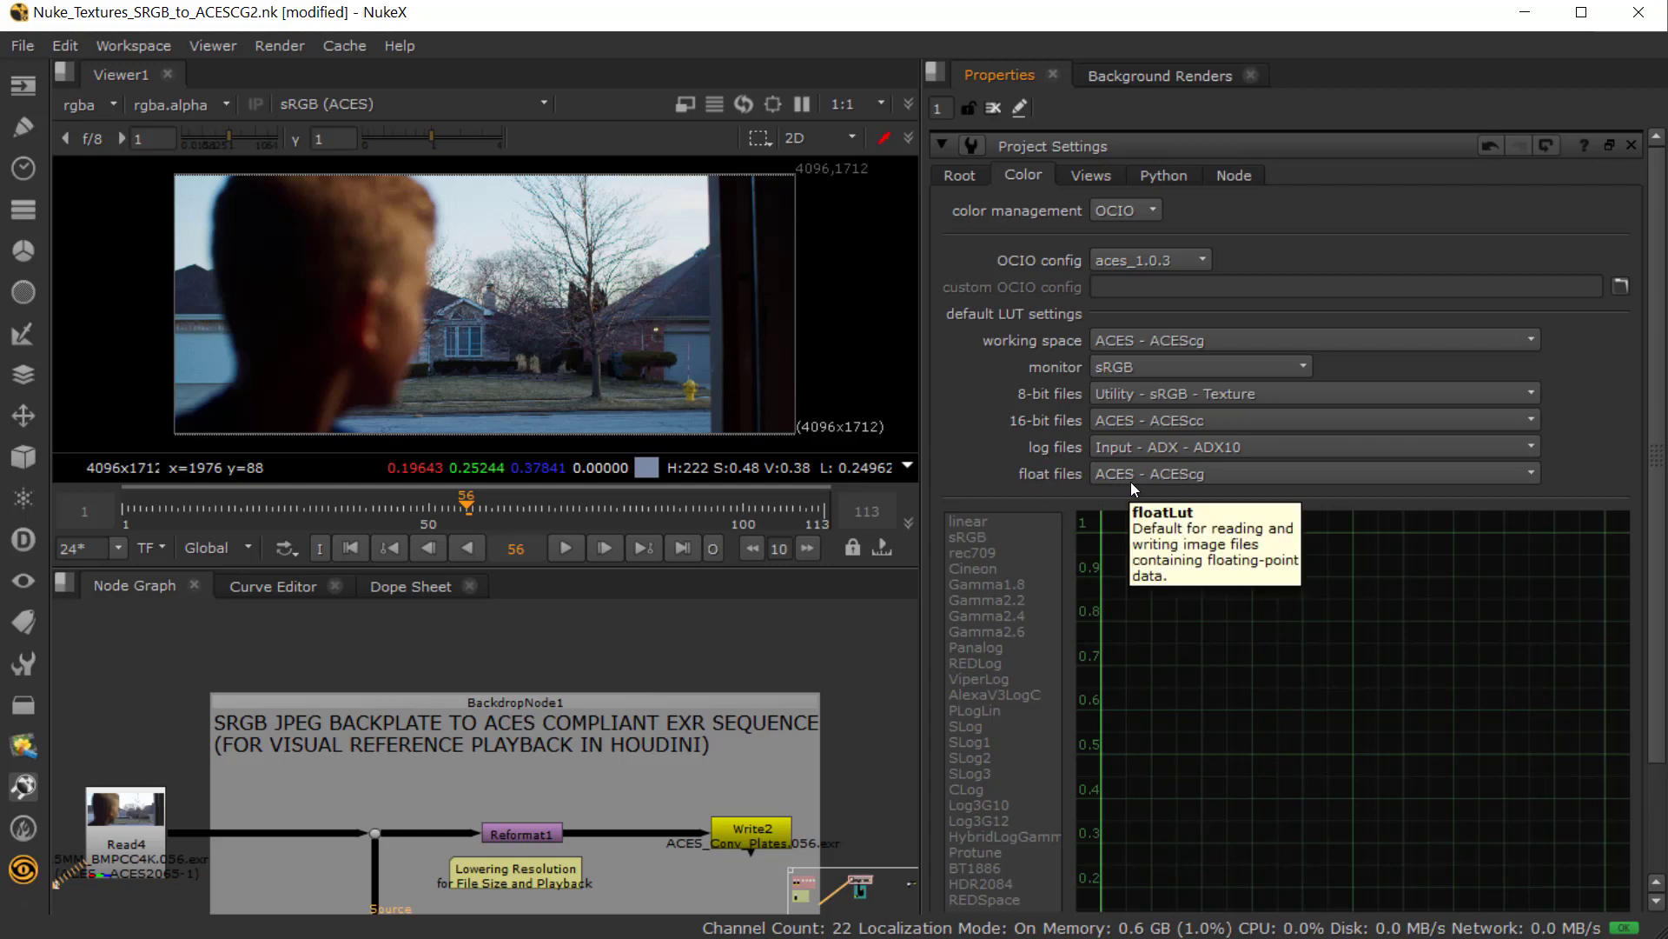
{"action": "left_click", "coordinate": [1217, 478]}
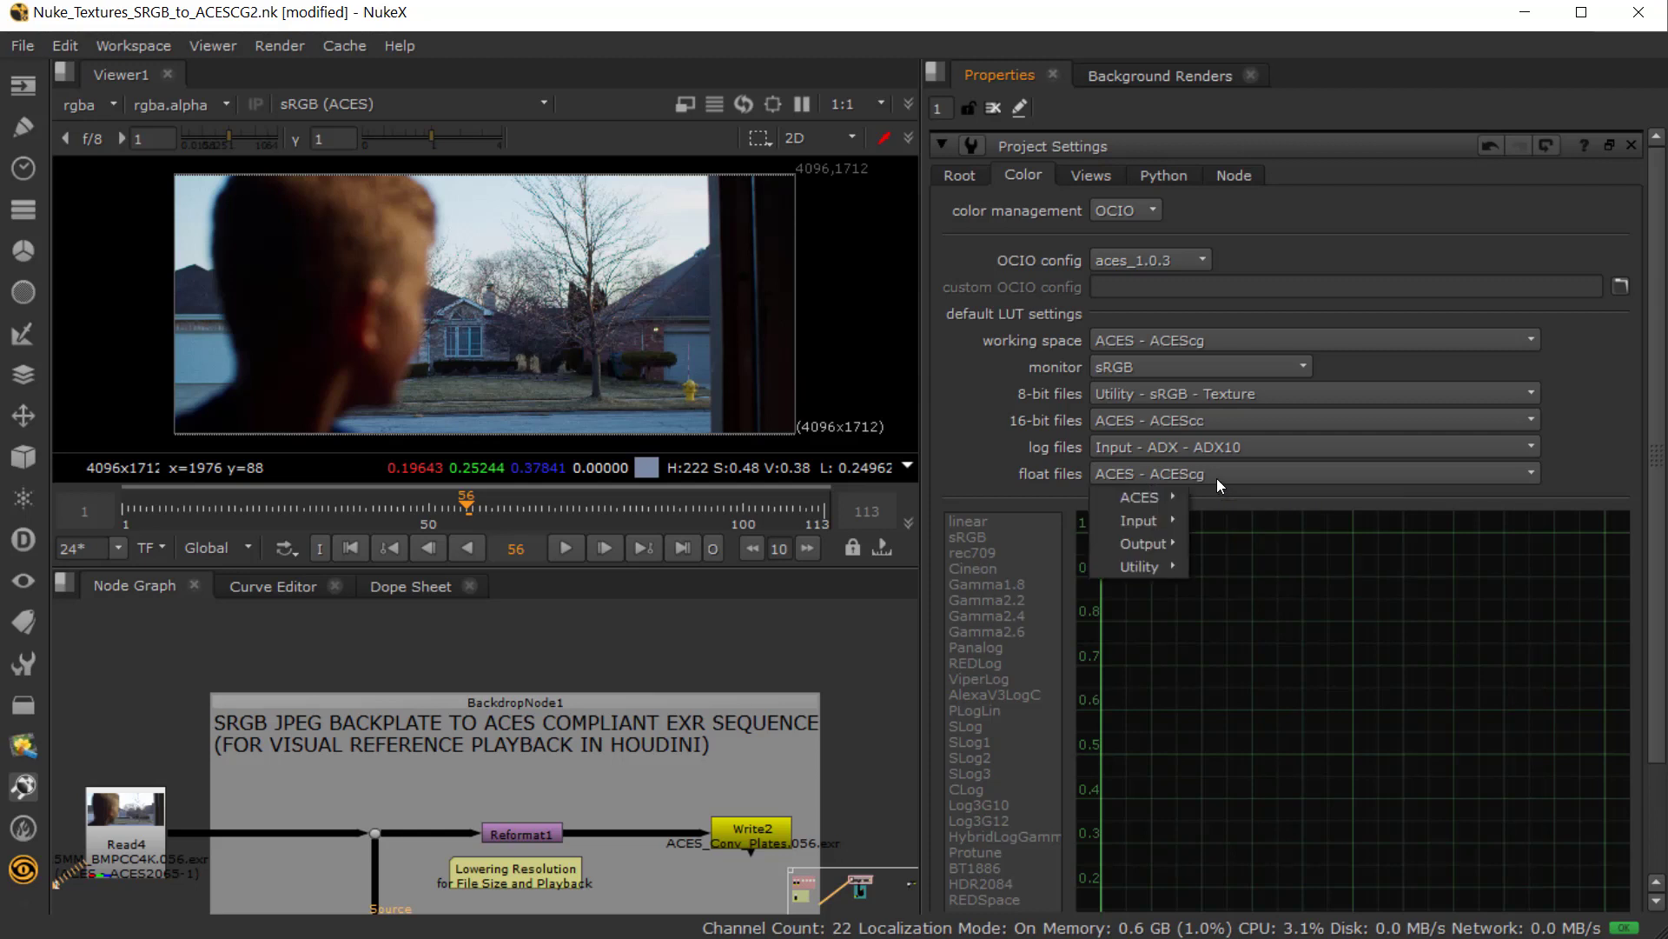
{"action": "mouse_move", "coordinate": [1138, 503]}
{"action": "left_click", "coordinate": [1006, 446]}
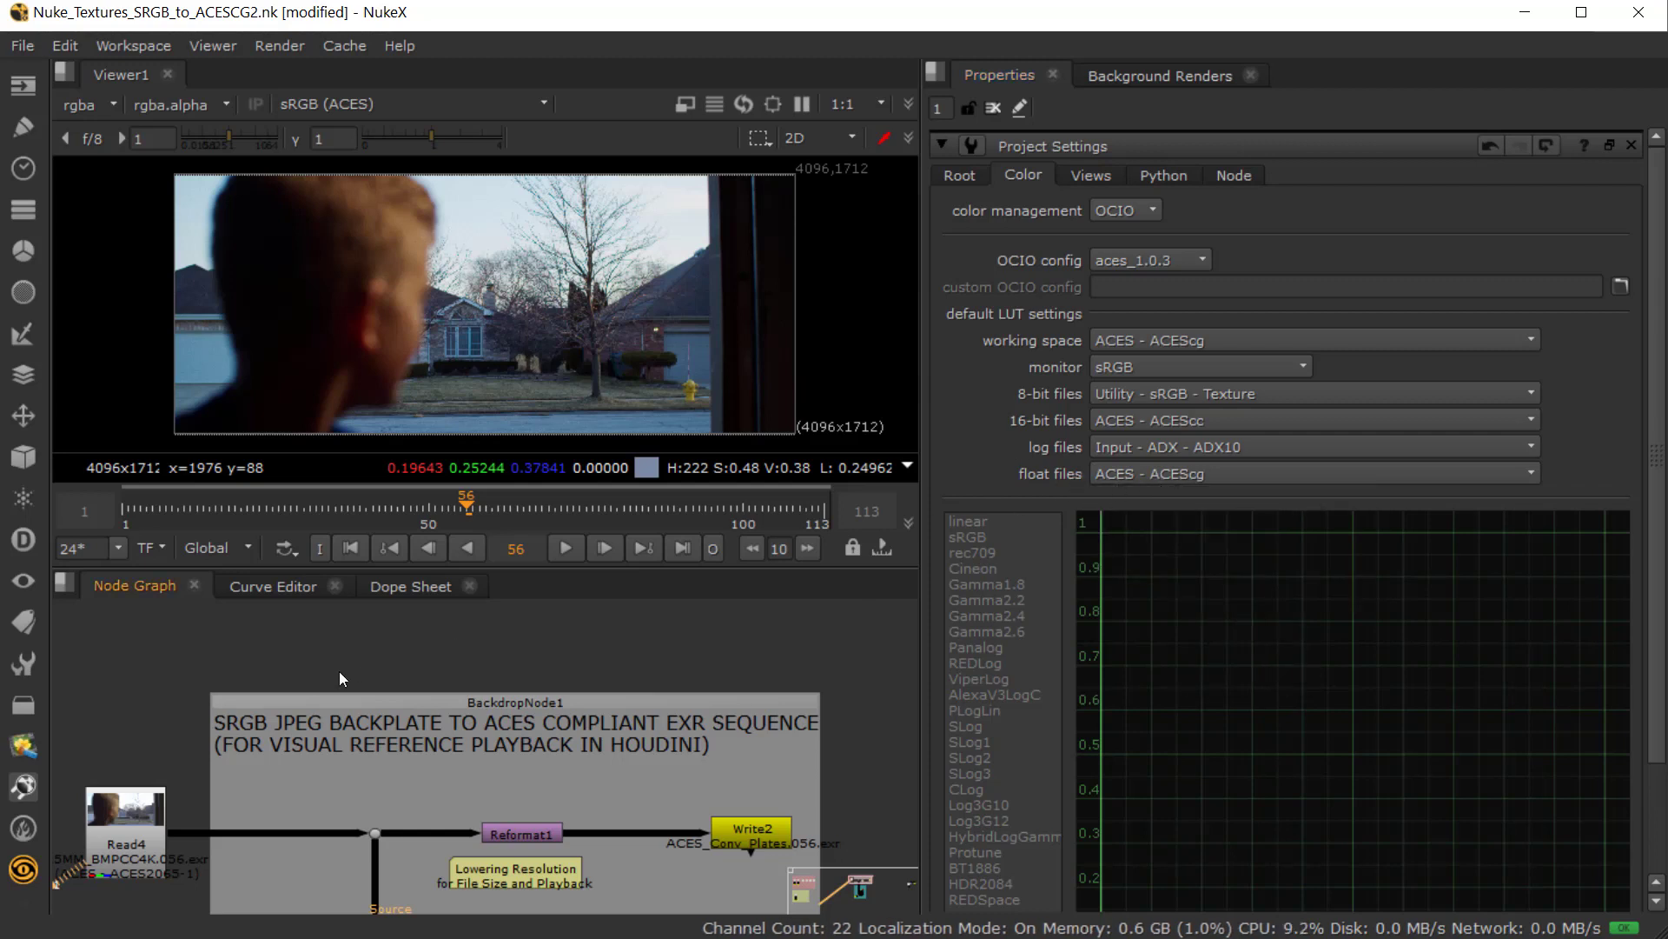
- Open the Read4 plate node's properties to inspect its colorspace setting
{"action": "scroll", "coordinate": [339, 671], "scroll_direction": "down", "scroll_amount": 3}
{"action": "scroll", "coordinate": [367, 712], "scroll_direction": "up", "scroll_amount": 3}
{"action": "scroll", "coordinate": [335, 740], "scroll_direction": "up", "scroll_amount": 2}
{"action": "double_click", "coordinate": [269, 779]}
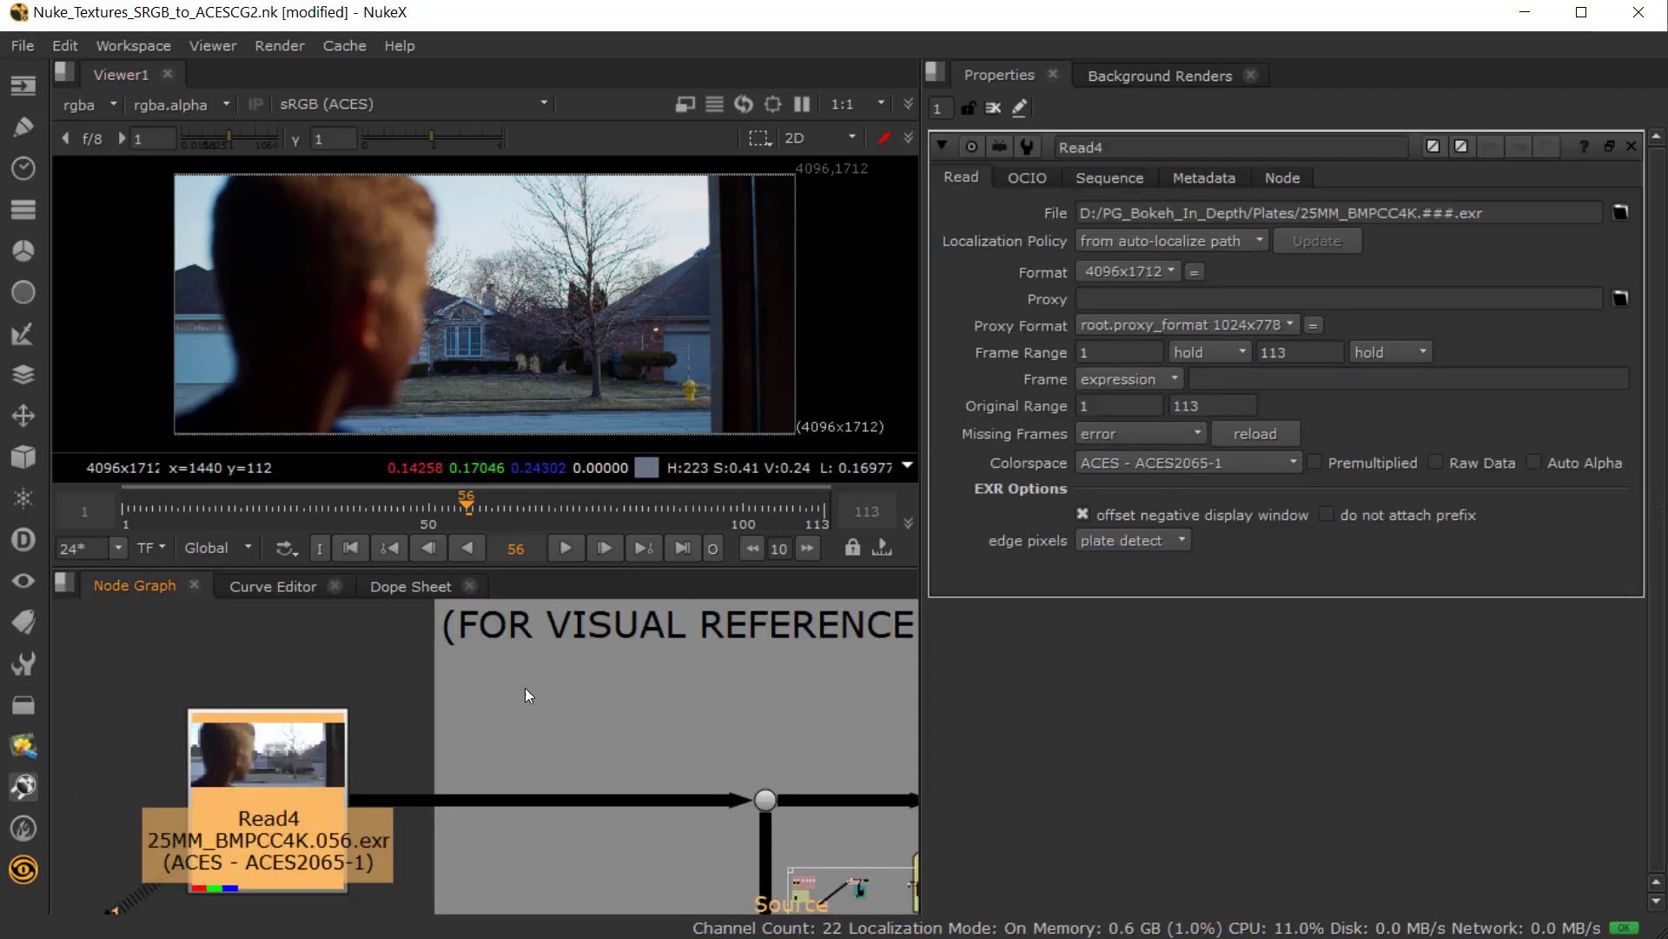
{"action": "left_click", "coordinate": [365, 678]}
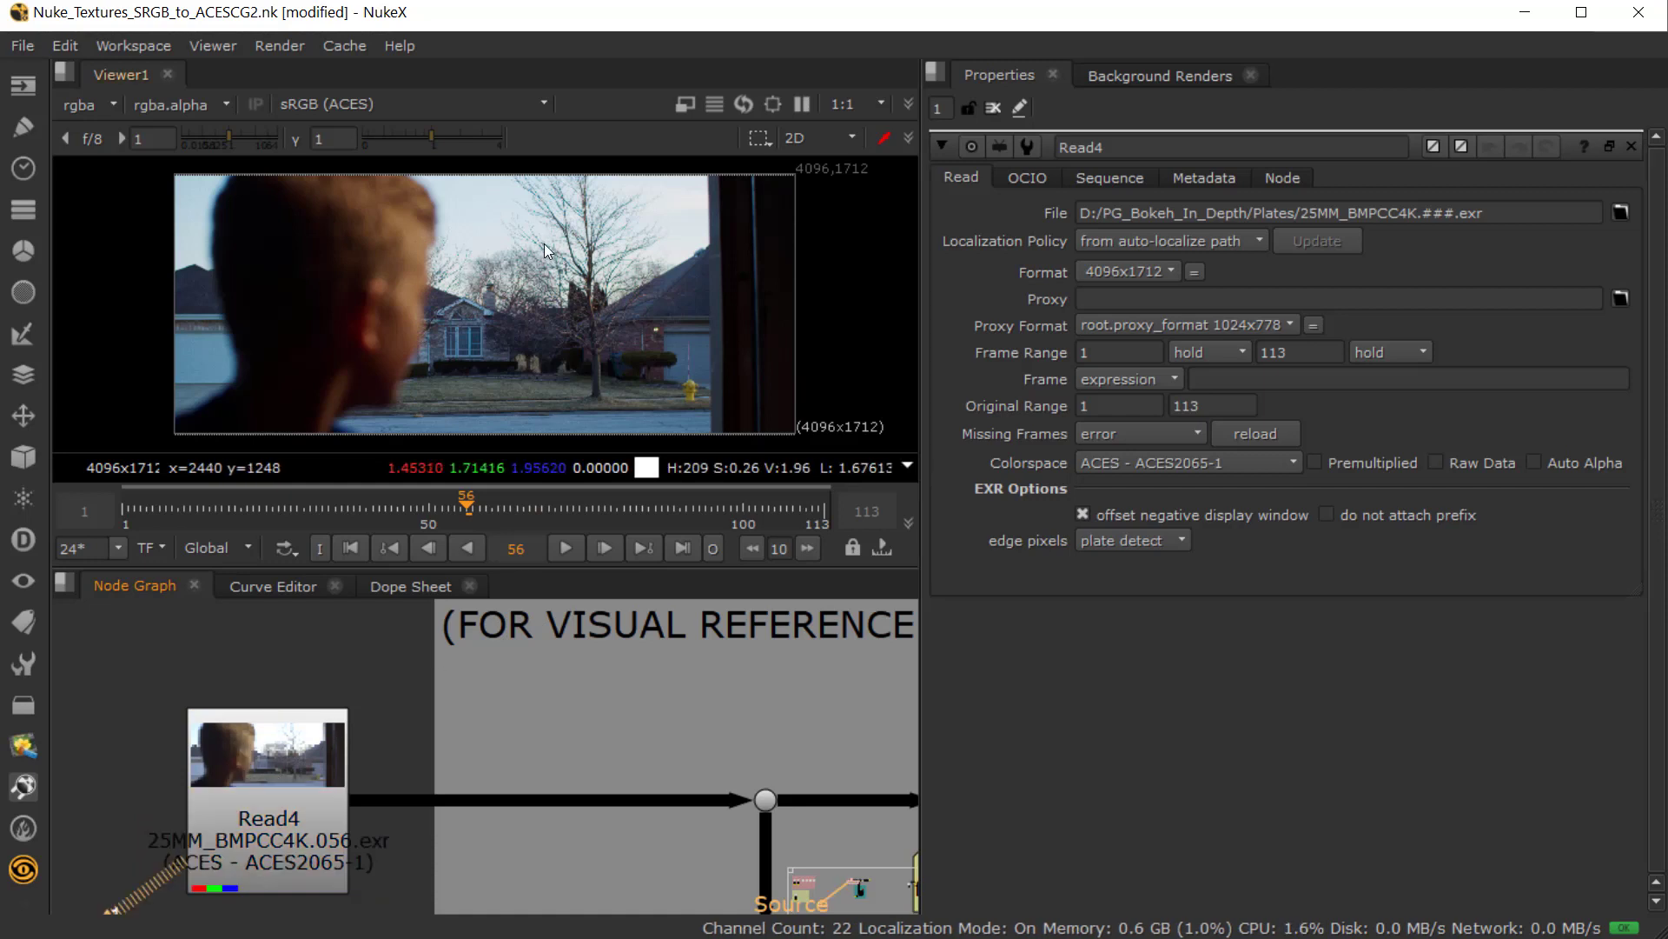
- Preview the Read4 plate with the Raw (ACES) and Log (ACES) viewer transforms, and return to sRGB (ACES)
{"action": "left_click", "coordinate": [321, 101]}
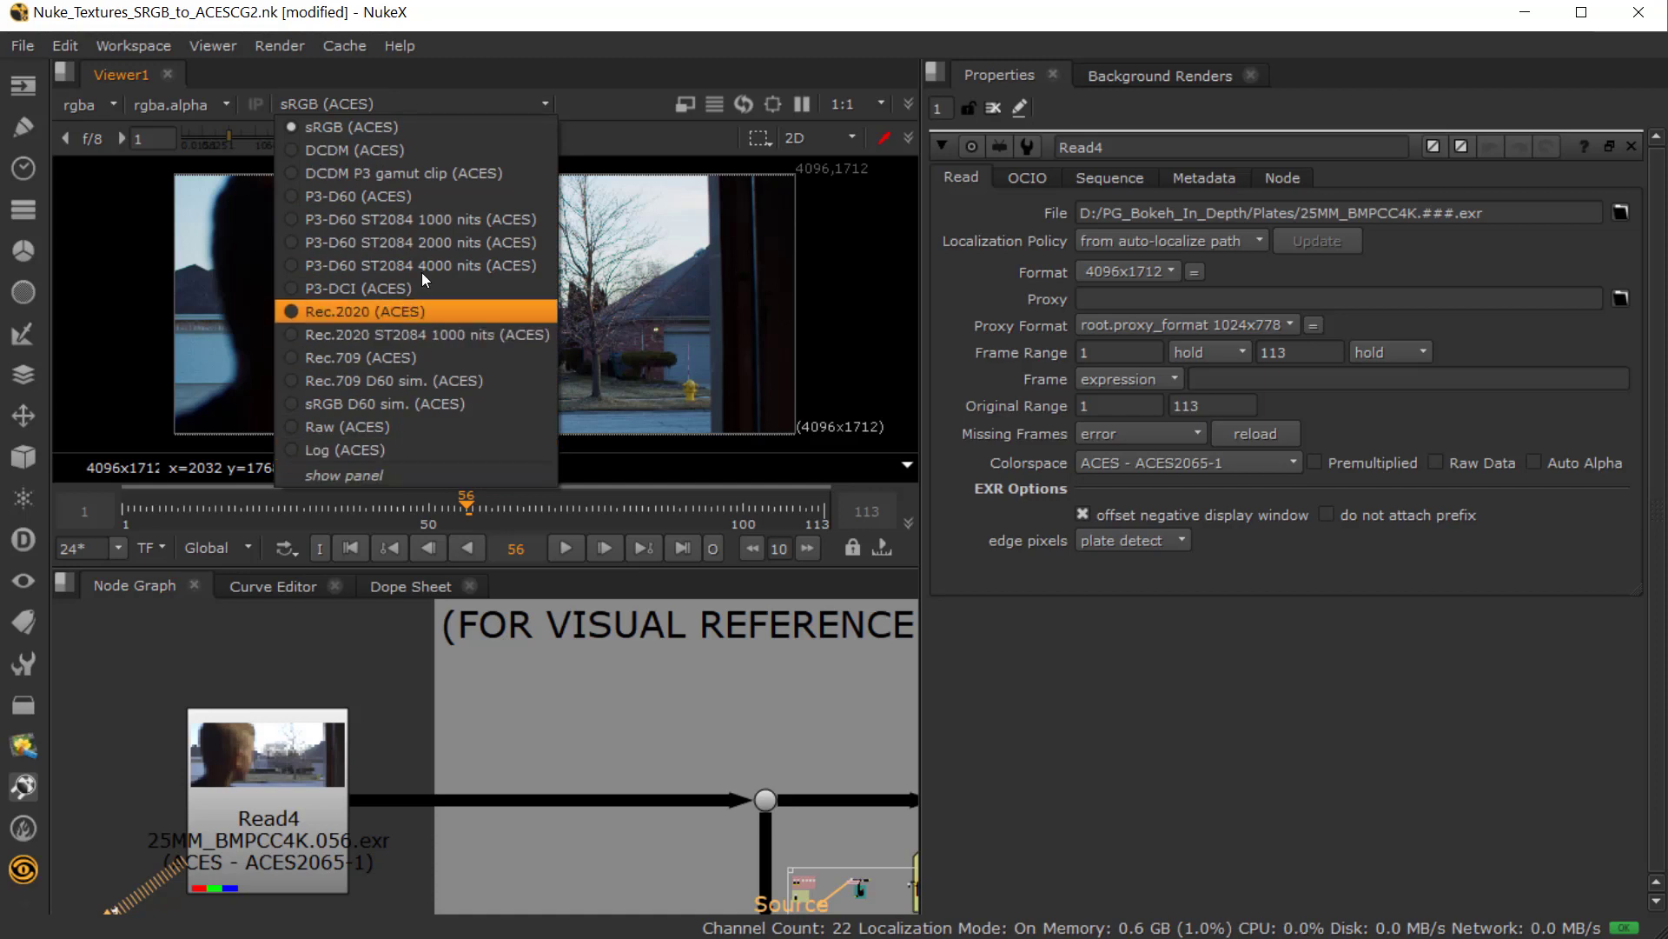
{"action": "left_click", "coordinate": [399, 432]}
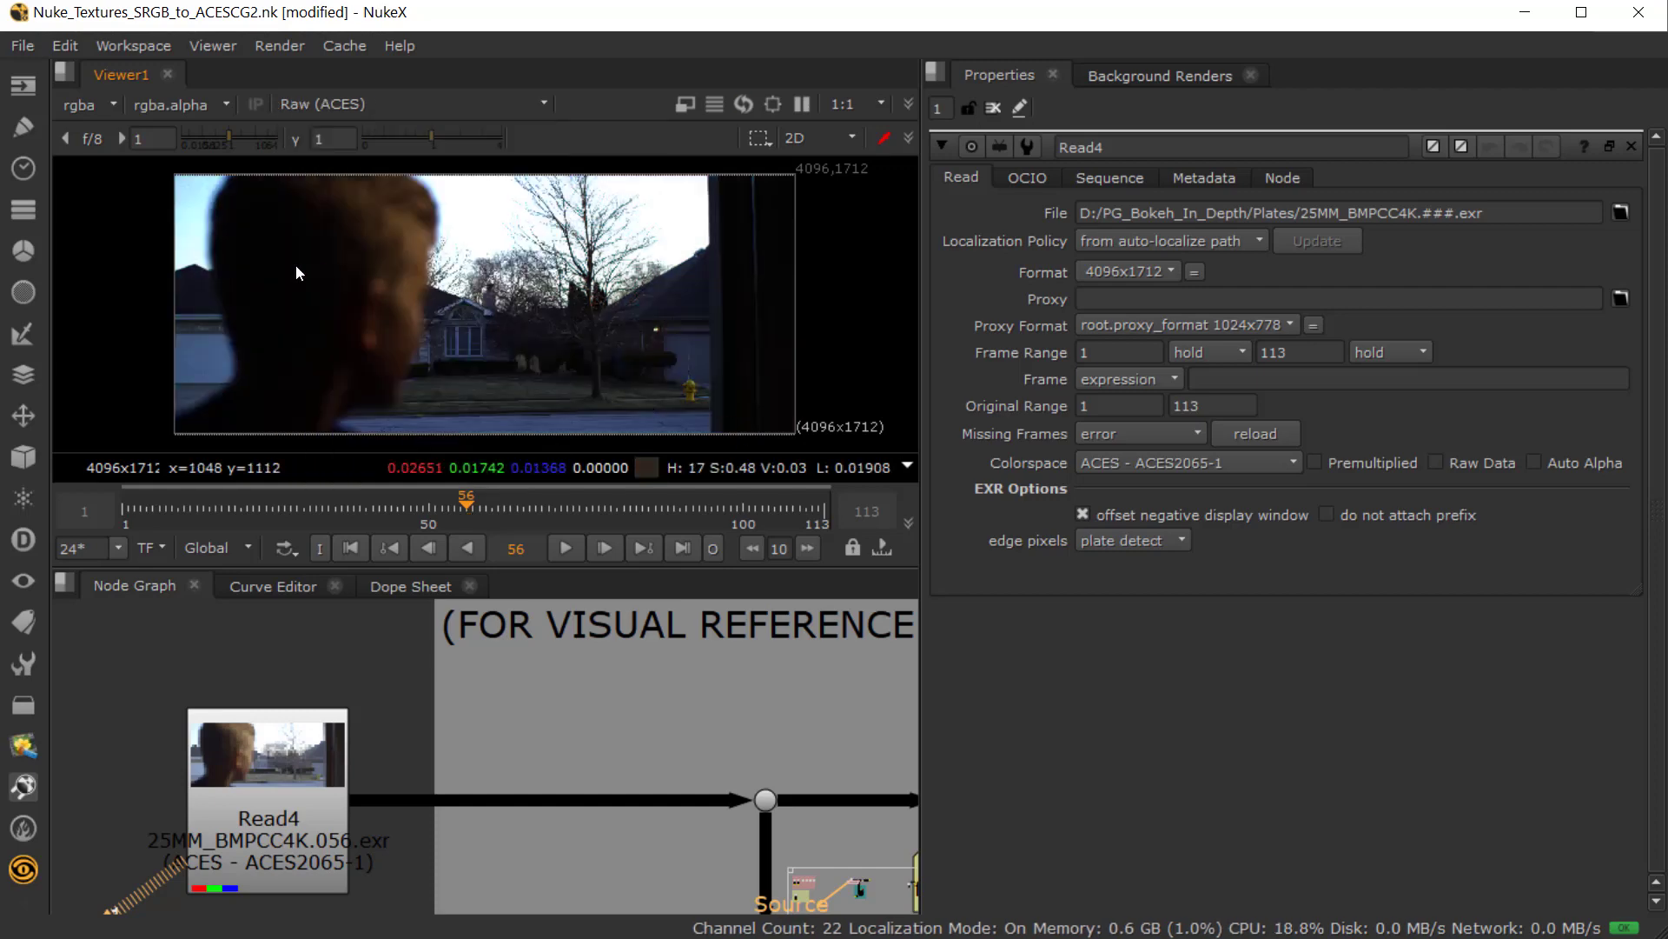
{"action": "left_click", "coordinate": [393, 106]}
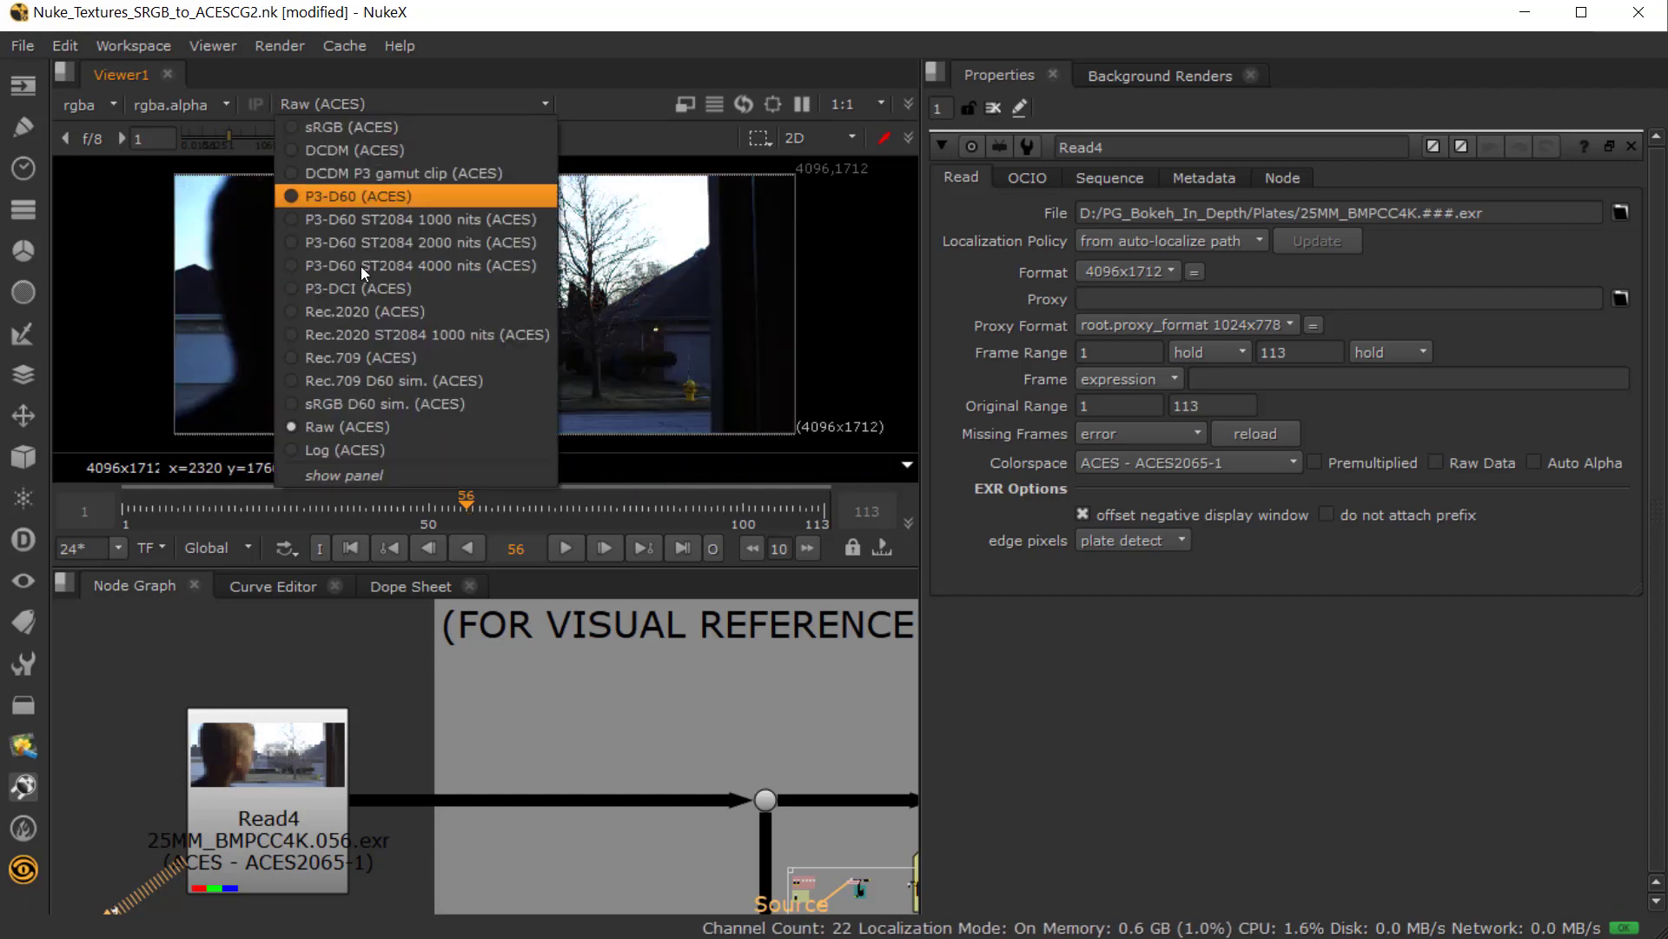
{"action": "left_click", "coordinate": [376, 448]}
{"action": "left_click", "coordinate": [388, 107]}
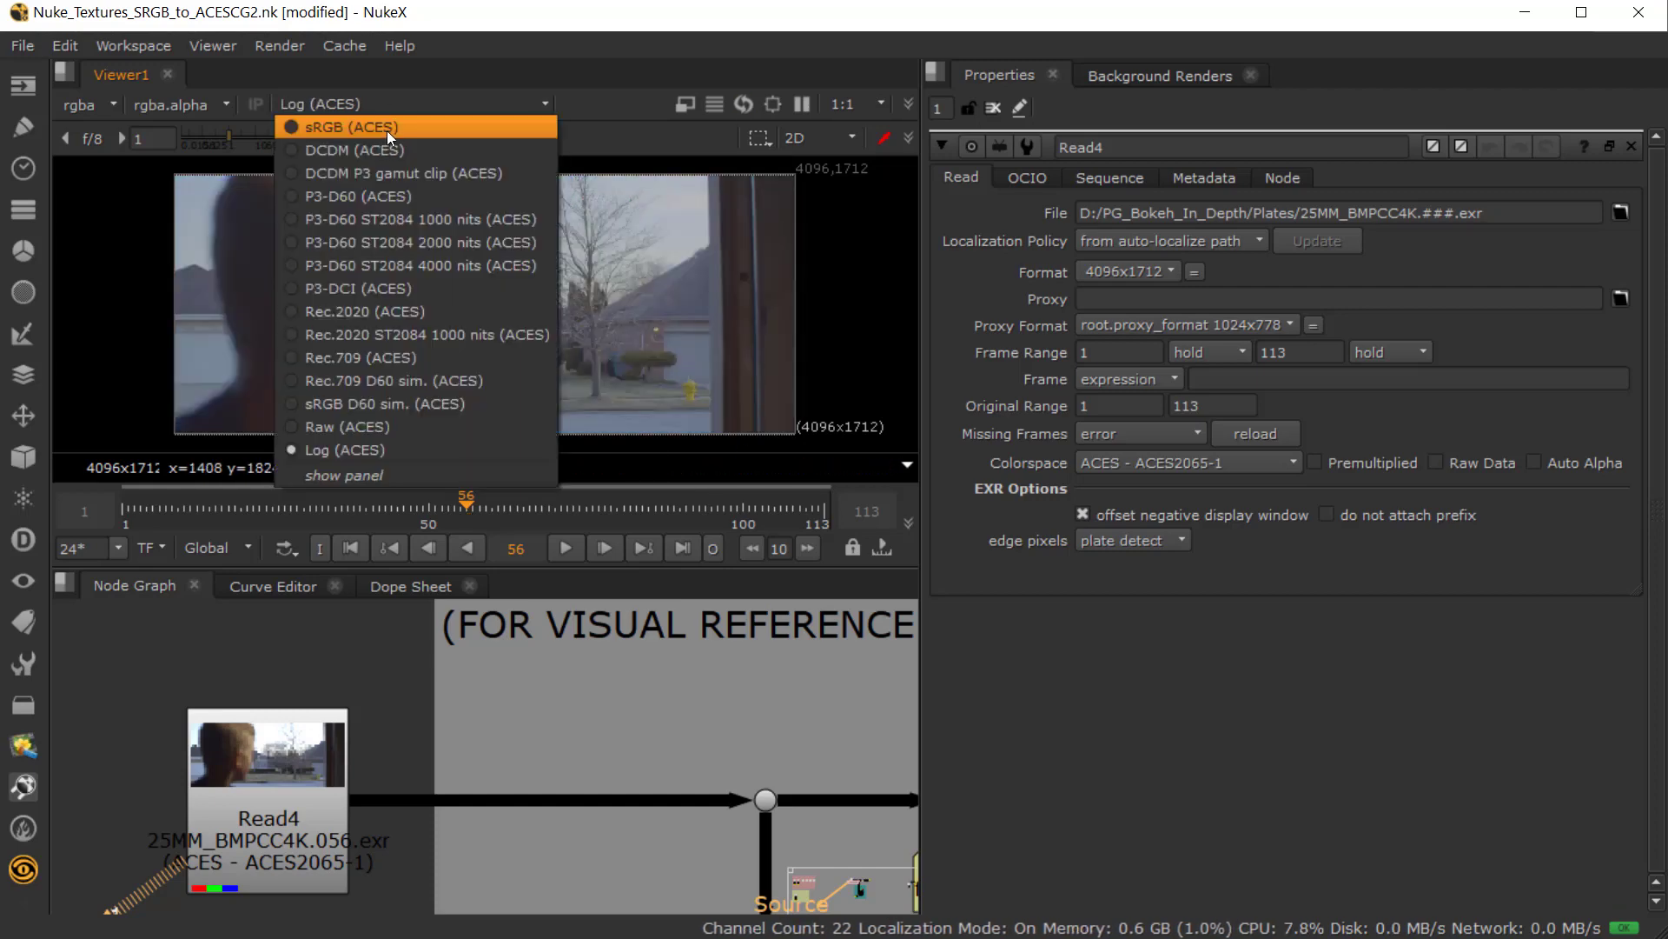
{"action": "left_click", "coordinate": [387, 131]}
- Open the Reformat1 node's properties and display its output in the viewer
{"action": "left_click", "coordinate": [294, 748]}
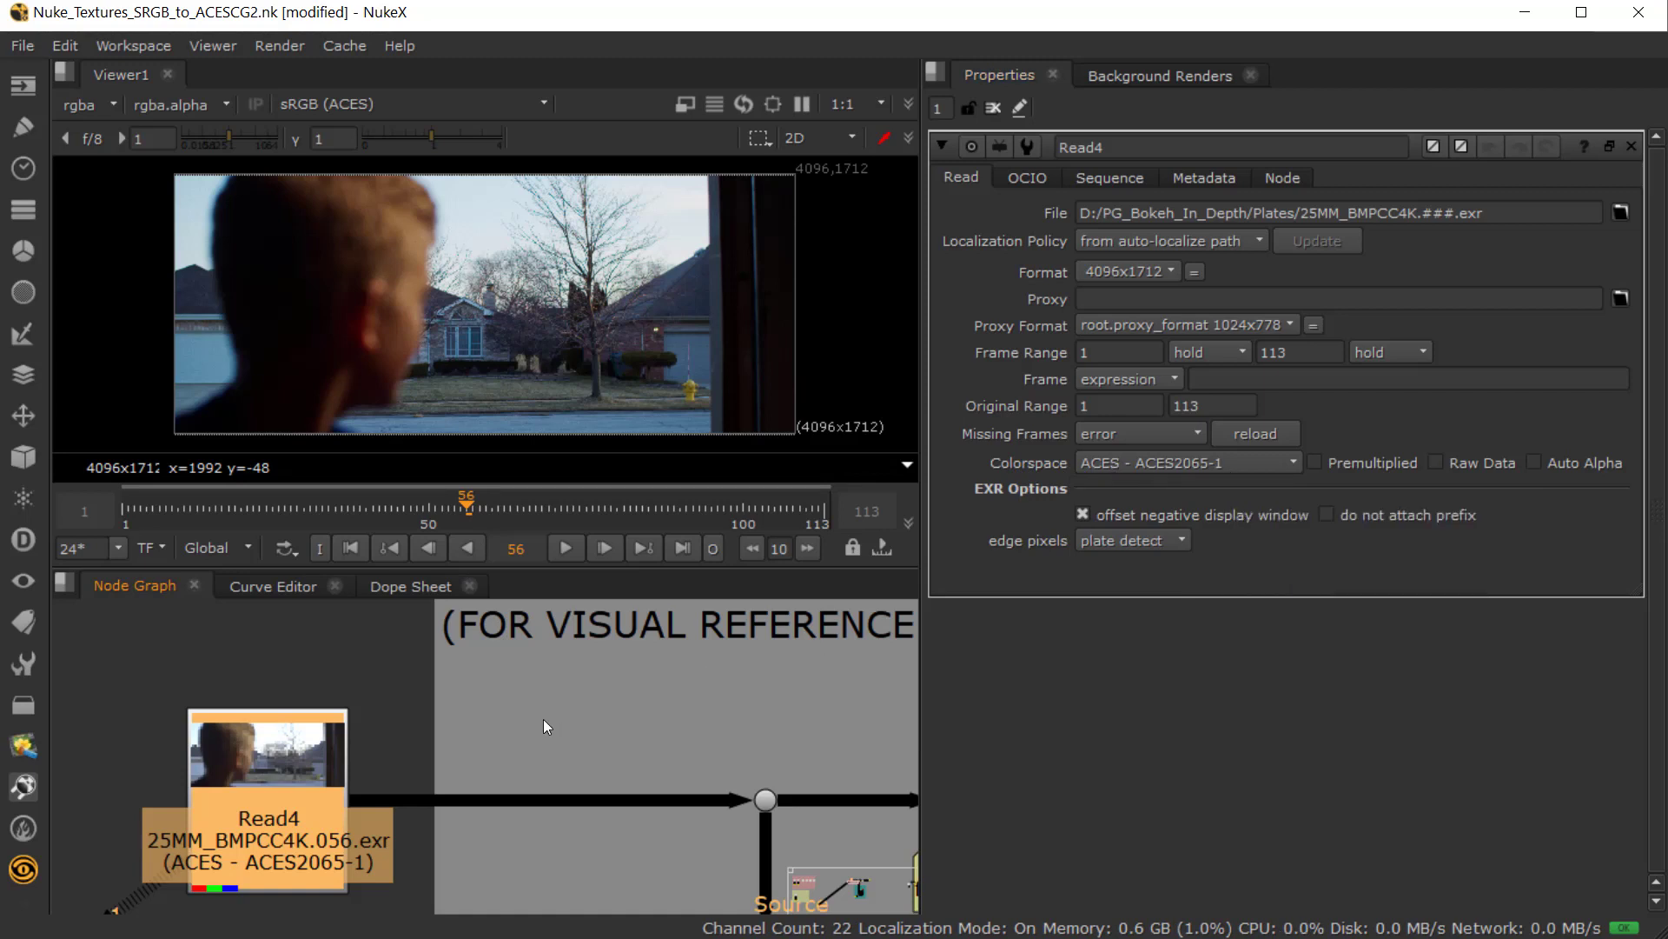
{"action": "scroll", "coordinate": [544, 718], "scroll_direction": "down", "scroll_amount": 3}
{"action": "scroll", "coordinate": [774, 760], "scroll_direction": "up", "scroll_amount": 3}
{"action": "scroll", "coordinate": [773, 760], "scroll_direction": "up", "scroll_amount": 2}
{"action": "left_click", "coordinate": [556, 758]}
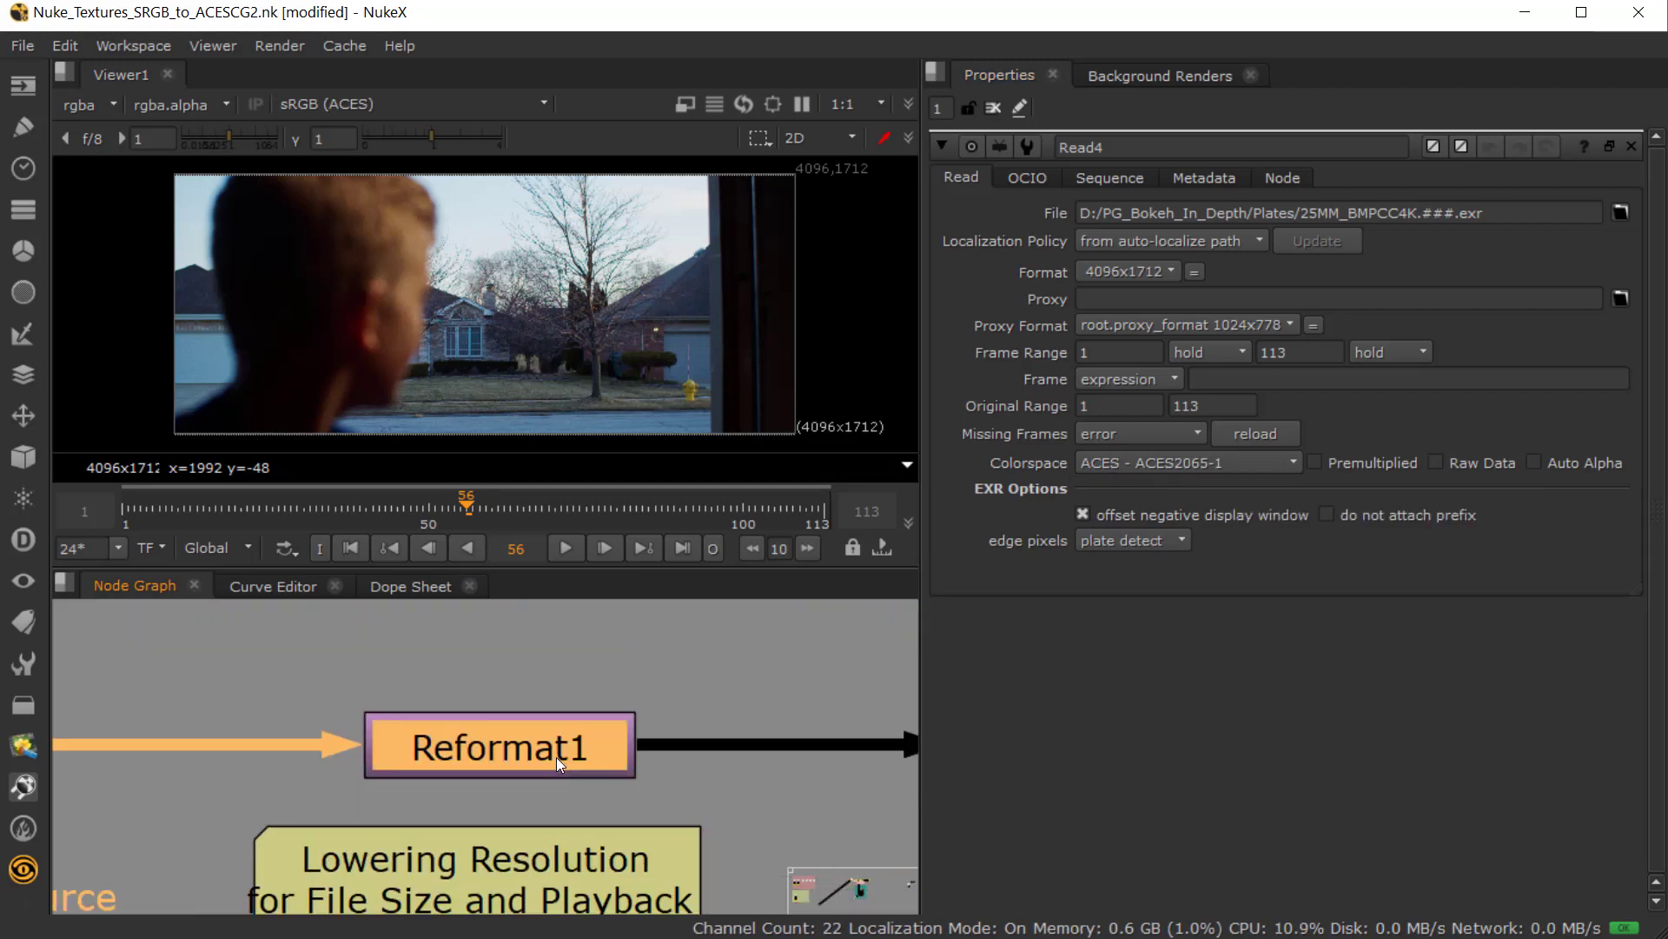
{"action": "double_click", "coordinate": [446, 706]}
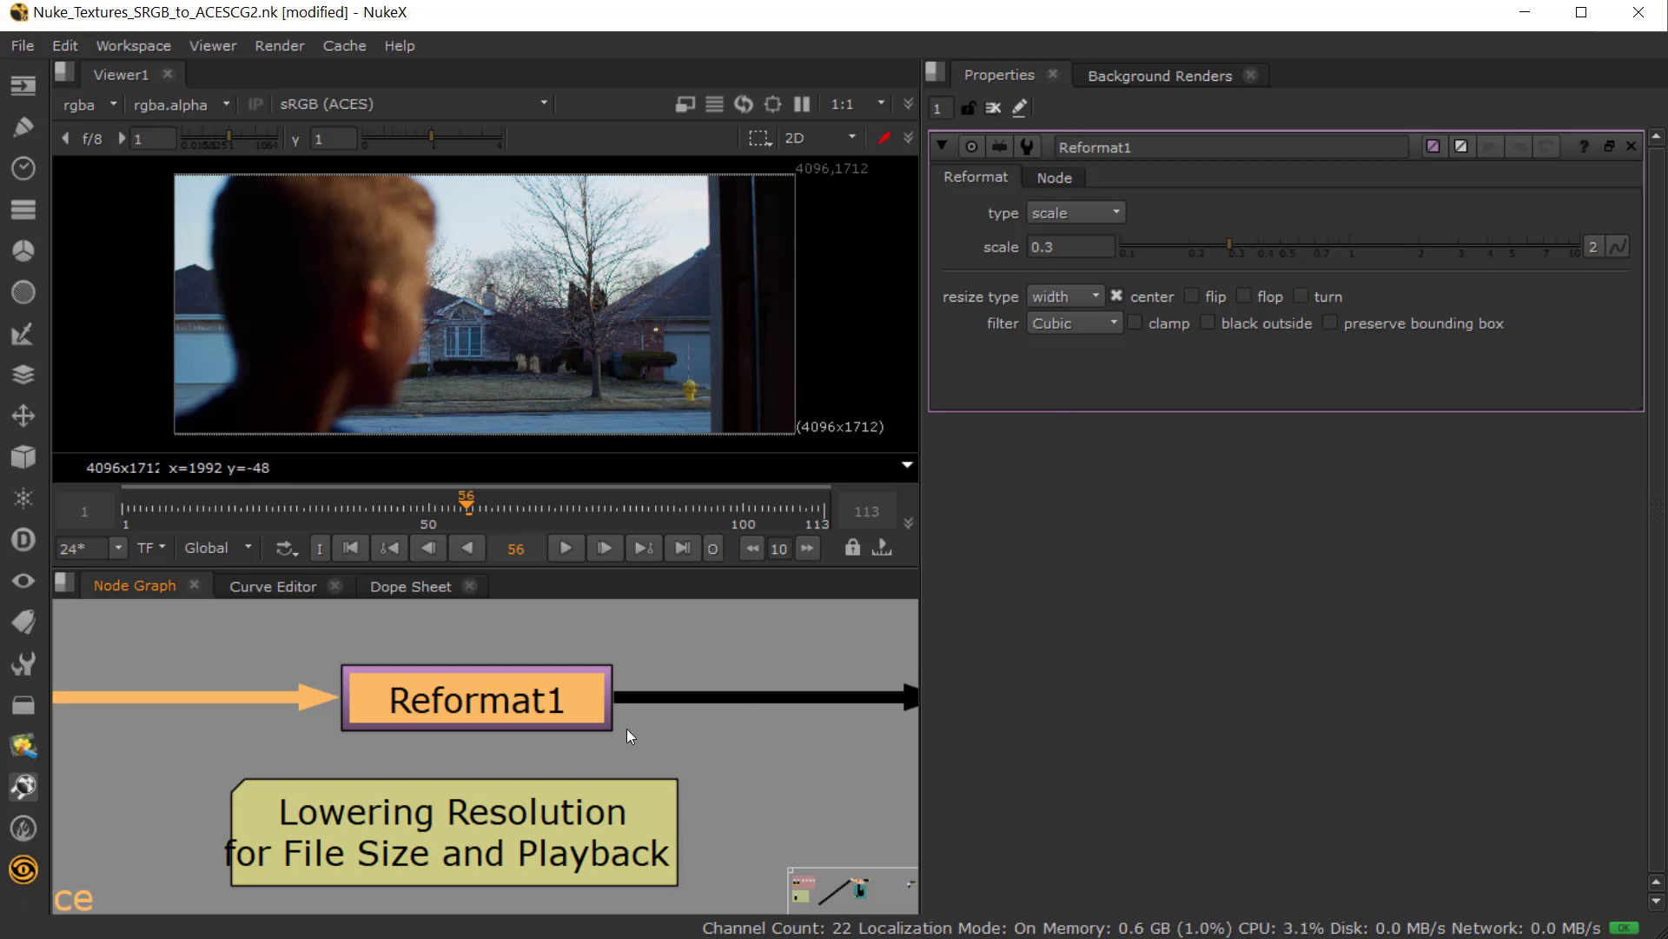
{"action": "scroll", "coordinate": [634, 763], "scroll_direction": "down", "scroll_amount": 2}
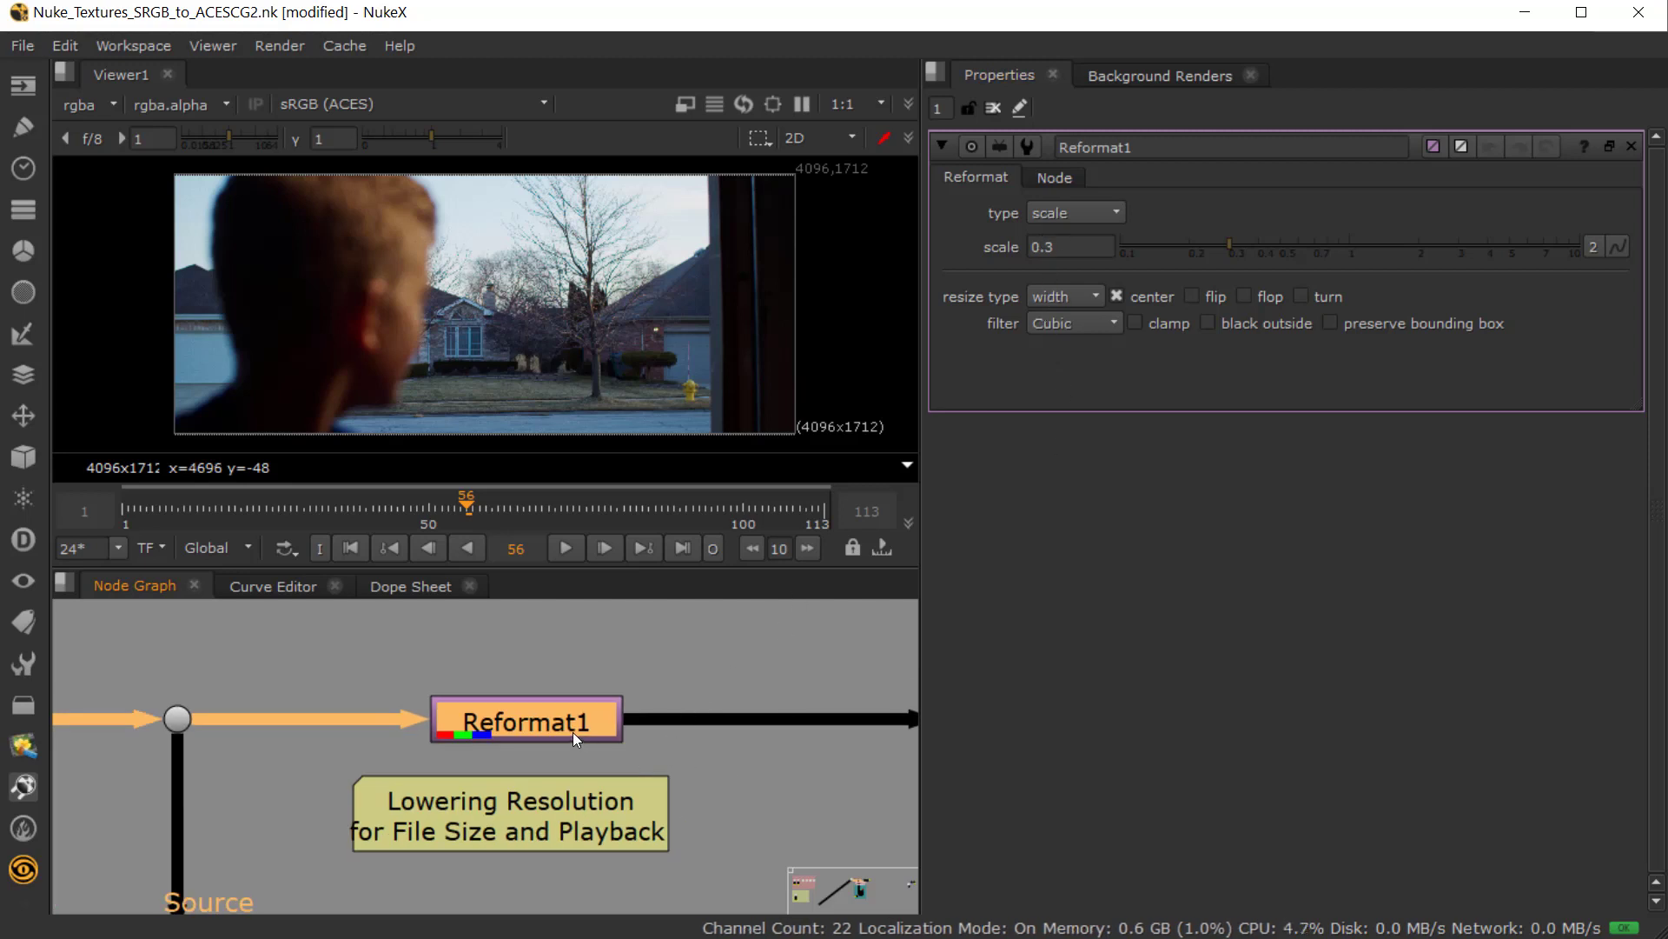
{"action": "key", "text": "1"}
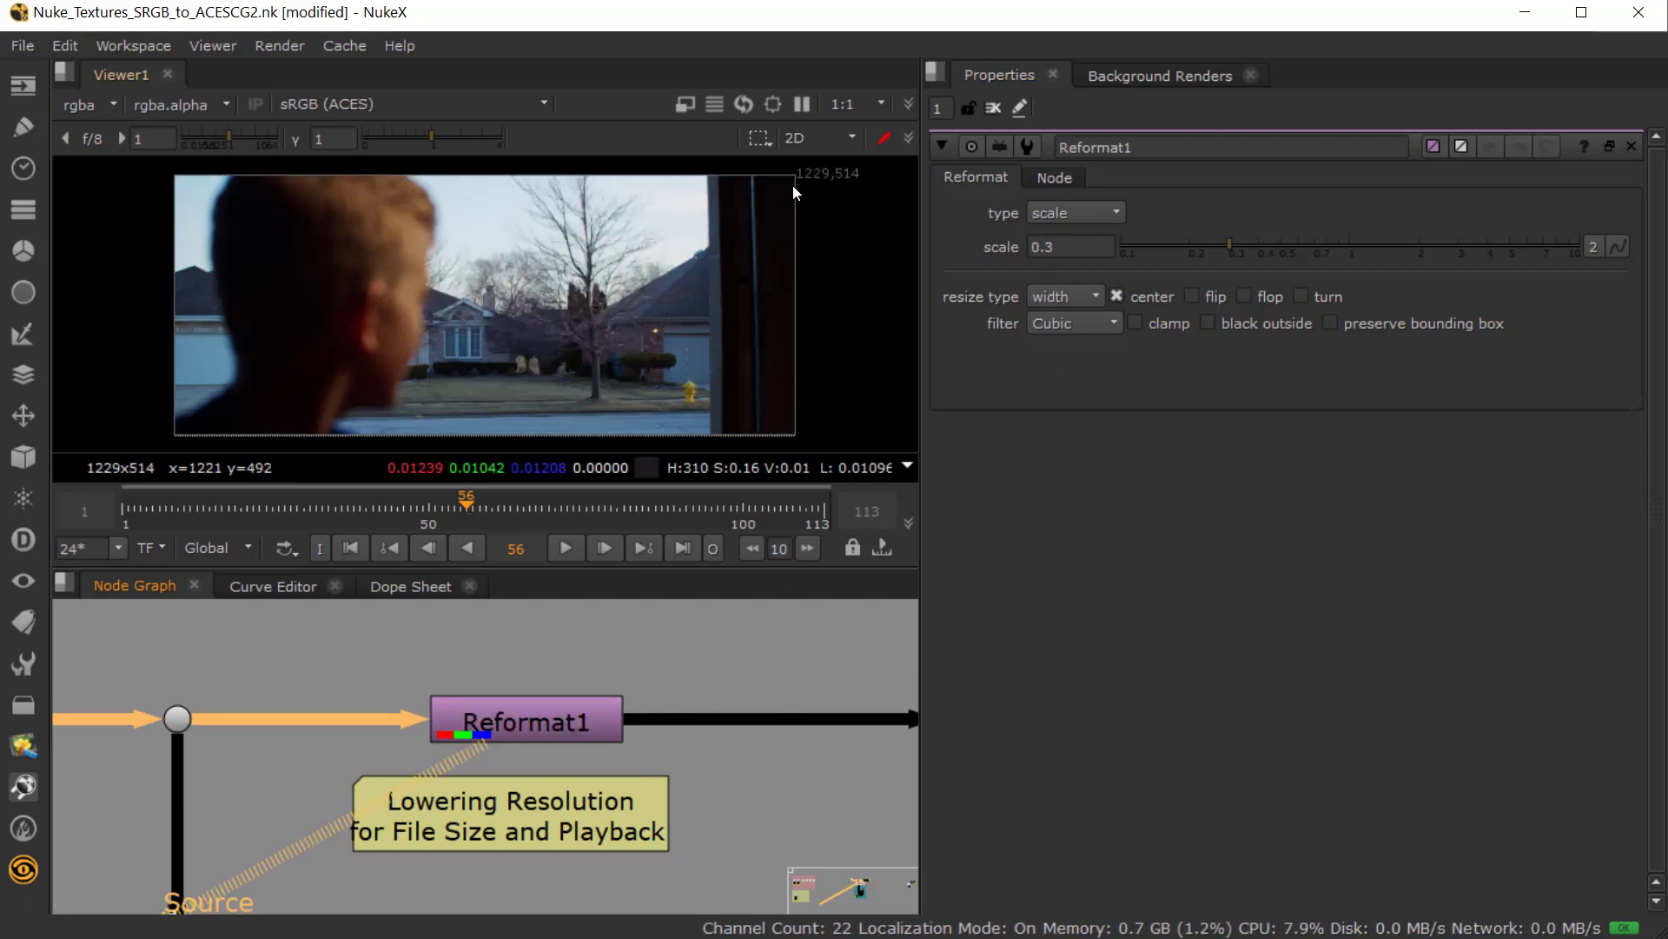
- Open the Write2 node's properties at the end of the plate conversion branch
{"action": "scroll", "coordinate": [817, 190], "scroll_direction": "up", "scroll_amount": 3}
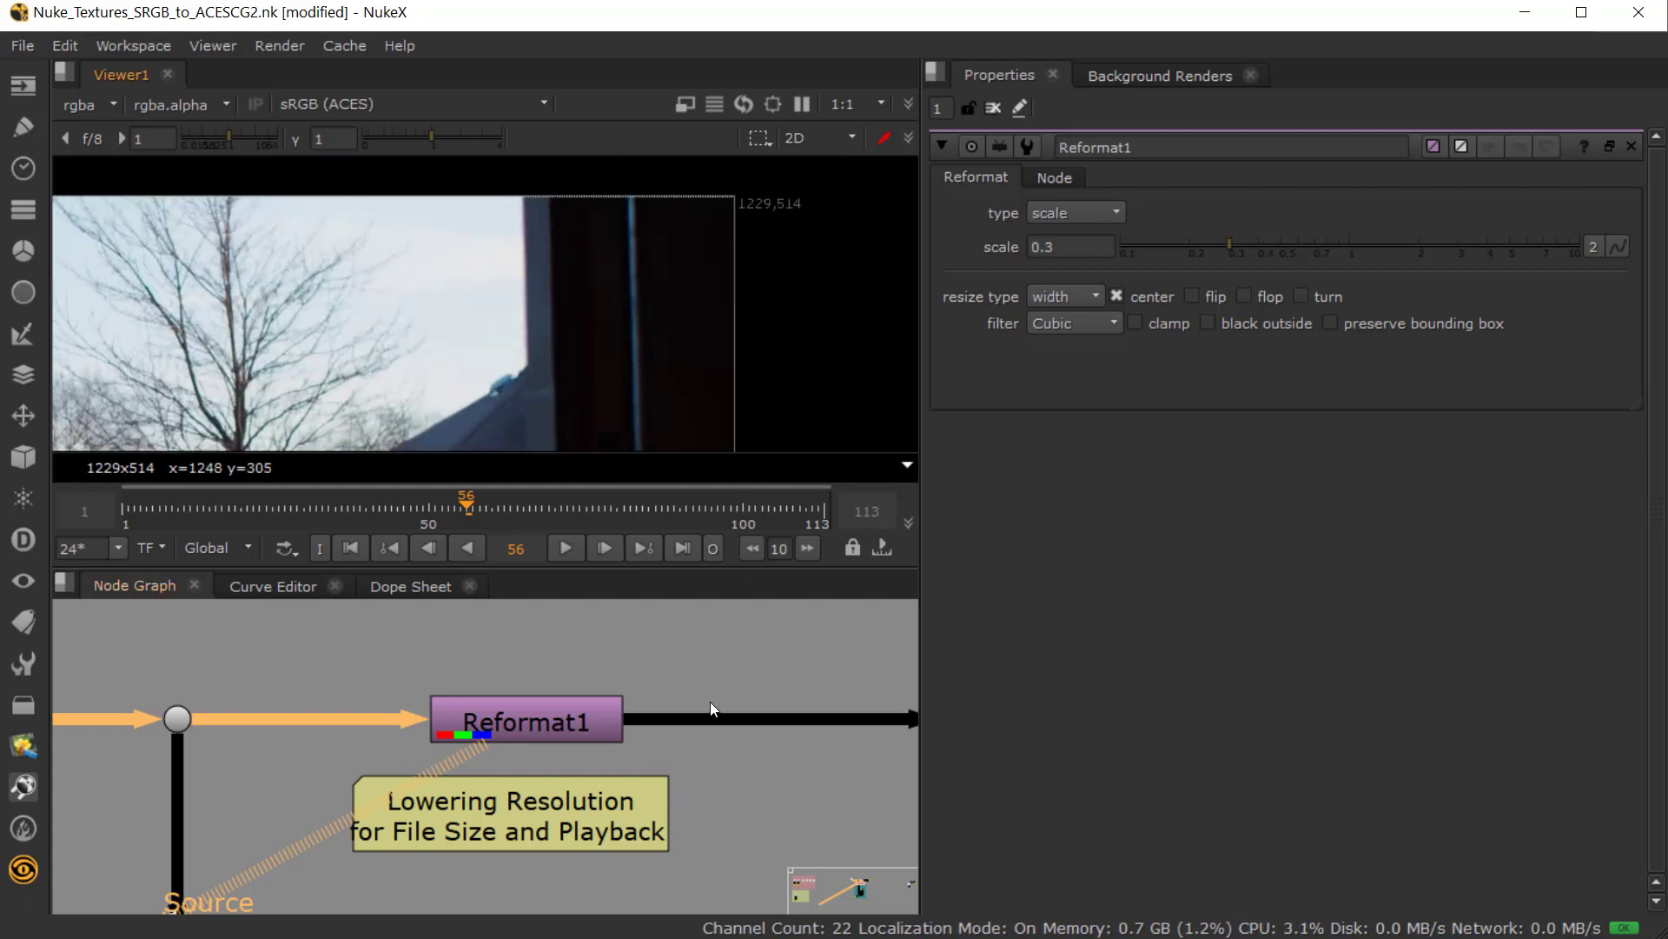
{"action": "scroll", "coordinate": [711, 702], "scroll_direction": "down", "scroll_amount": 2}
{"action": "double_click", "coordinate": [739, 703]}
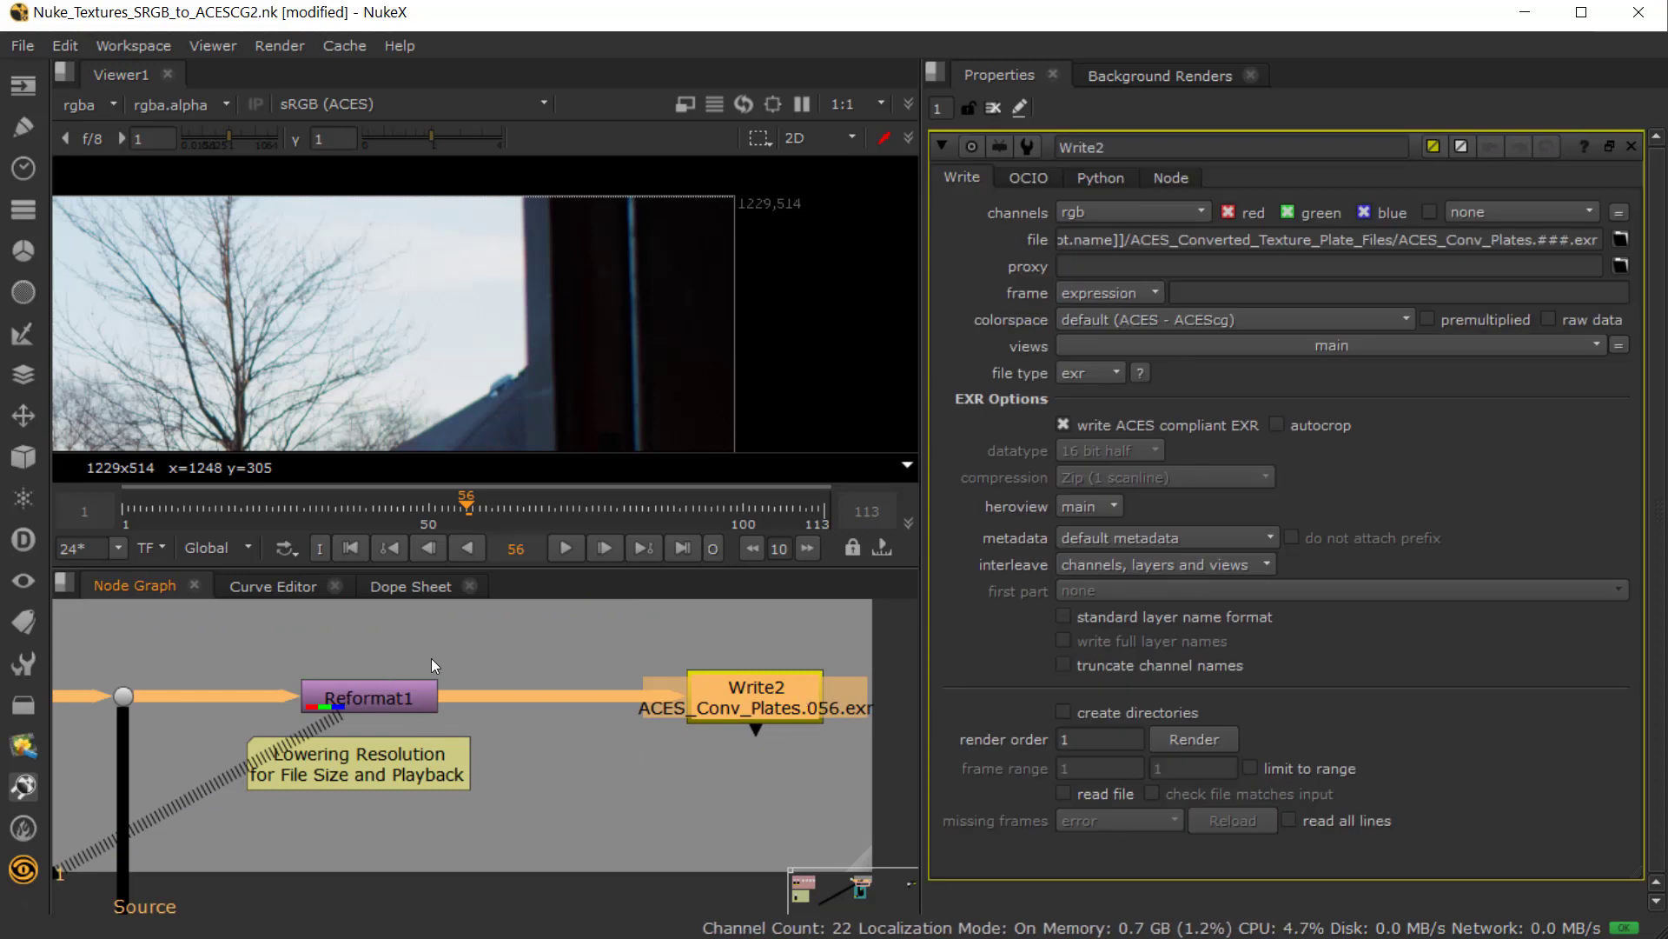
{"action": "left_click", "coordinate": [743, 654]}
{"action": "left_click", "coordinate": [749, 715]}
- Inspect Write2's output file path, highlighting the folder and the ACES_Conv_Plates.###.exr file name
{"action": "mouse_move", "coordinate": [1222, 236]}
{"action": "left_mouse_down"}
{"action": "mouse_move", "coordinate": [1014, 262]}
{"action": "mouse_move", "coordinate": [1230, 239]}
{"action": "left_mouse_up"}
{"action": "left_click", "coordinate": [1111, 239]}
{"action": "left_click", "coordinate": [1230, 239]}
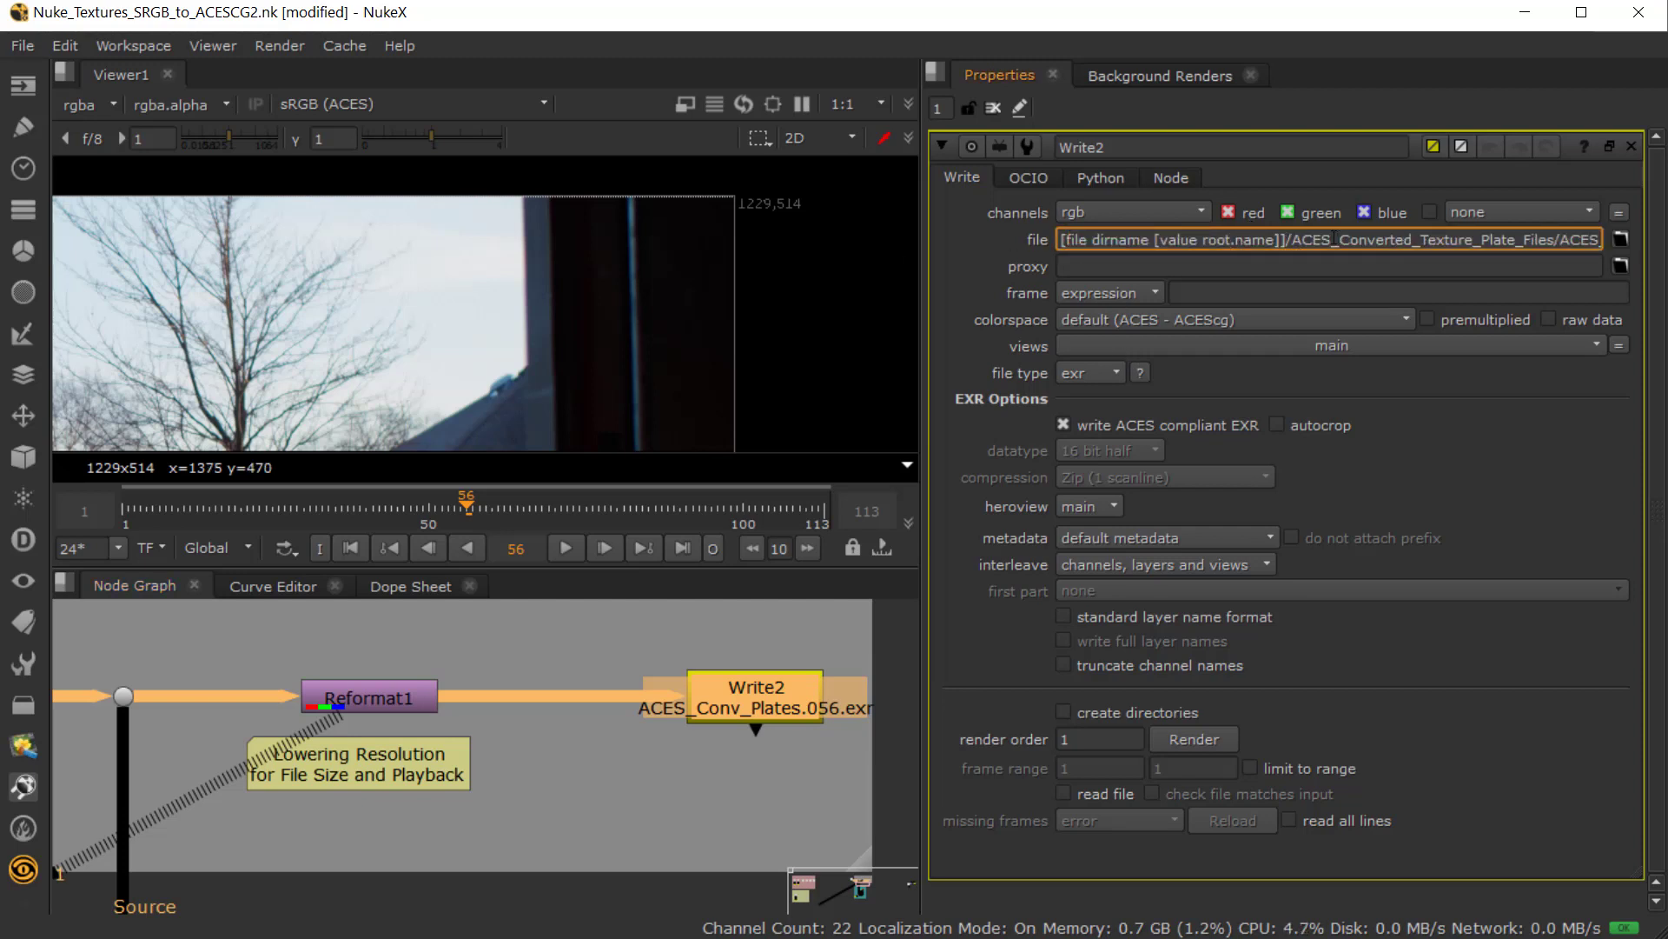
{"action": "left_click_drag", "start_coordinate": [1313, 239], "coordinate": [1505, 259]}
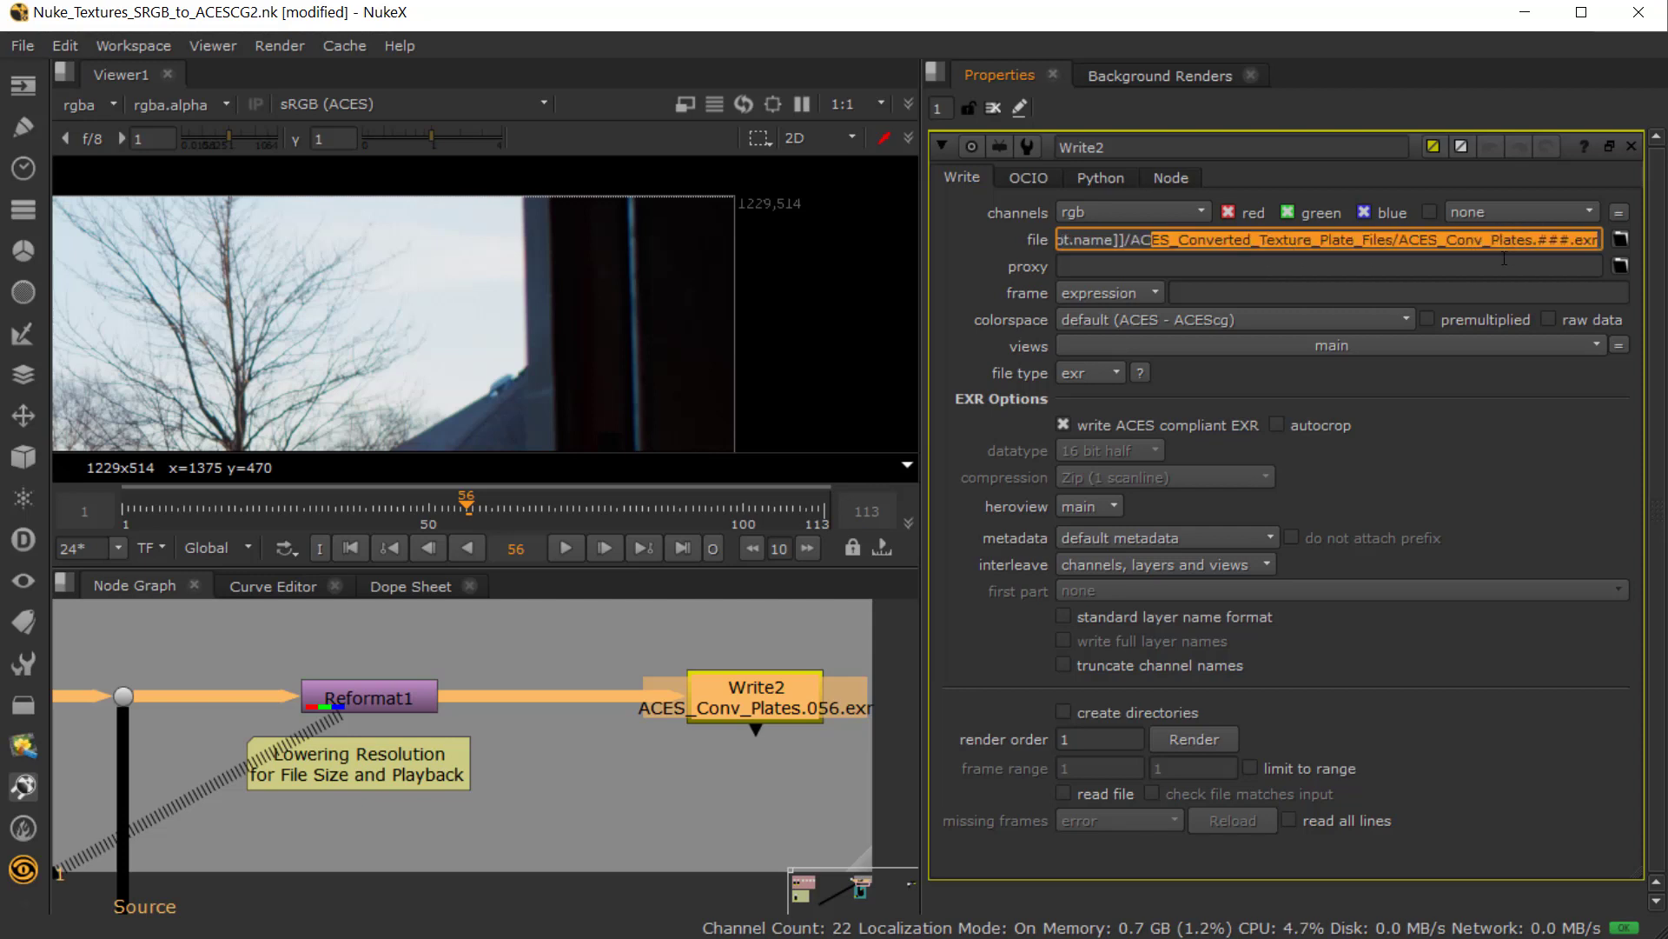
{"action": "left_click", "coordinate": [1504, 245]}
{"action": "left_click_drag", "start_coordinate": [1397, 240], "coordinate": [1601, 241]}
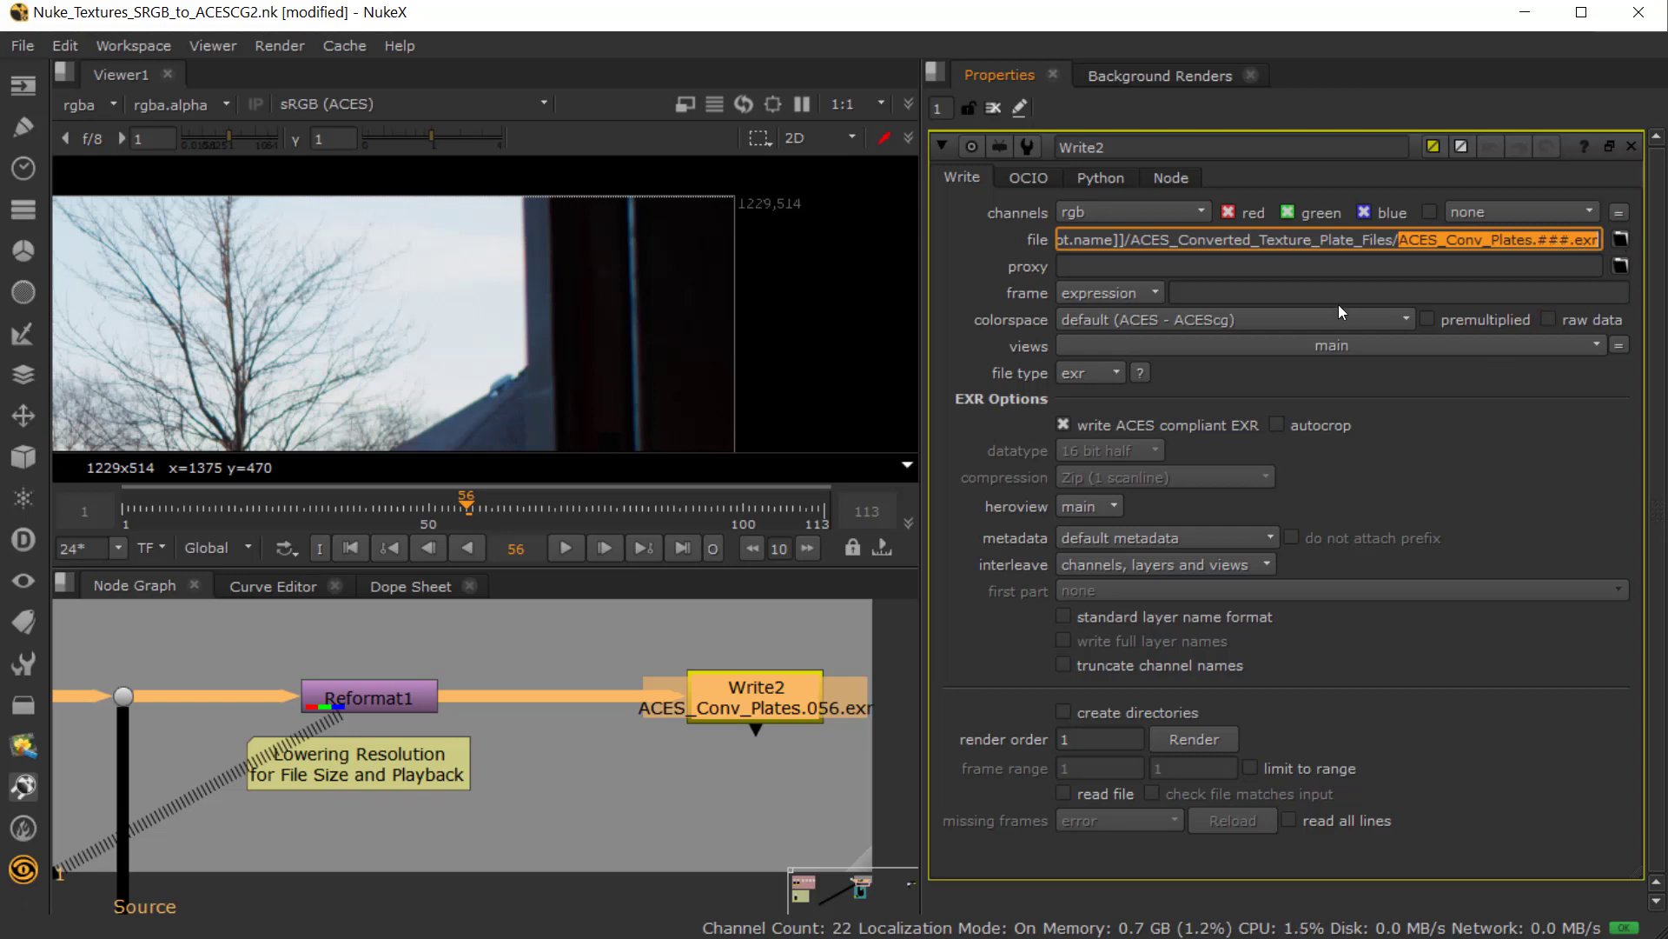
{"action": "left_click", "coordinate": [1191, 275]}
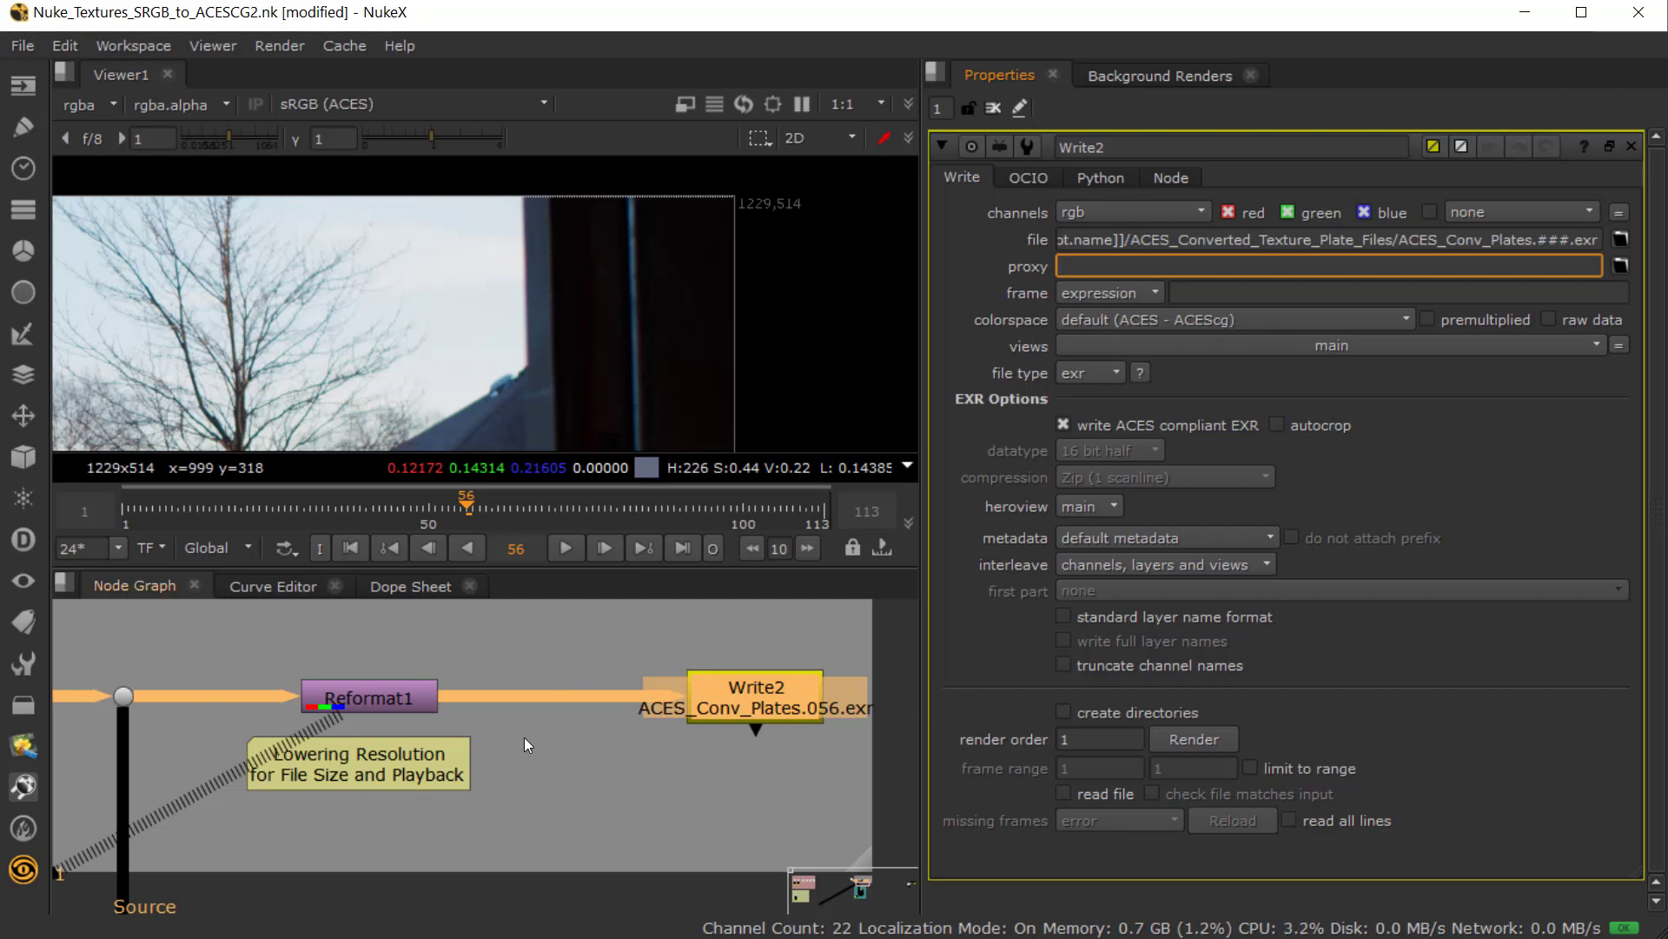
- Open the properties of the WriteGeo1 node in the camera solve group to inspect its FBX export settings
{"action": "scroll", "coordinate": [522, 734], "scroll_direction": "down", "scroll_amount": 5}
{"action": "left_click_drag", "start_coordinate": [518, 733], "coordinate": [652, 743]}
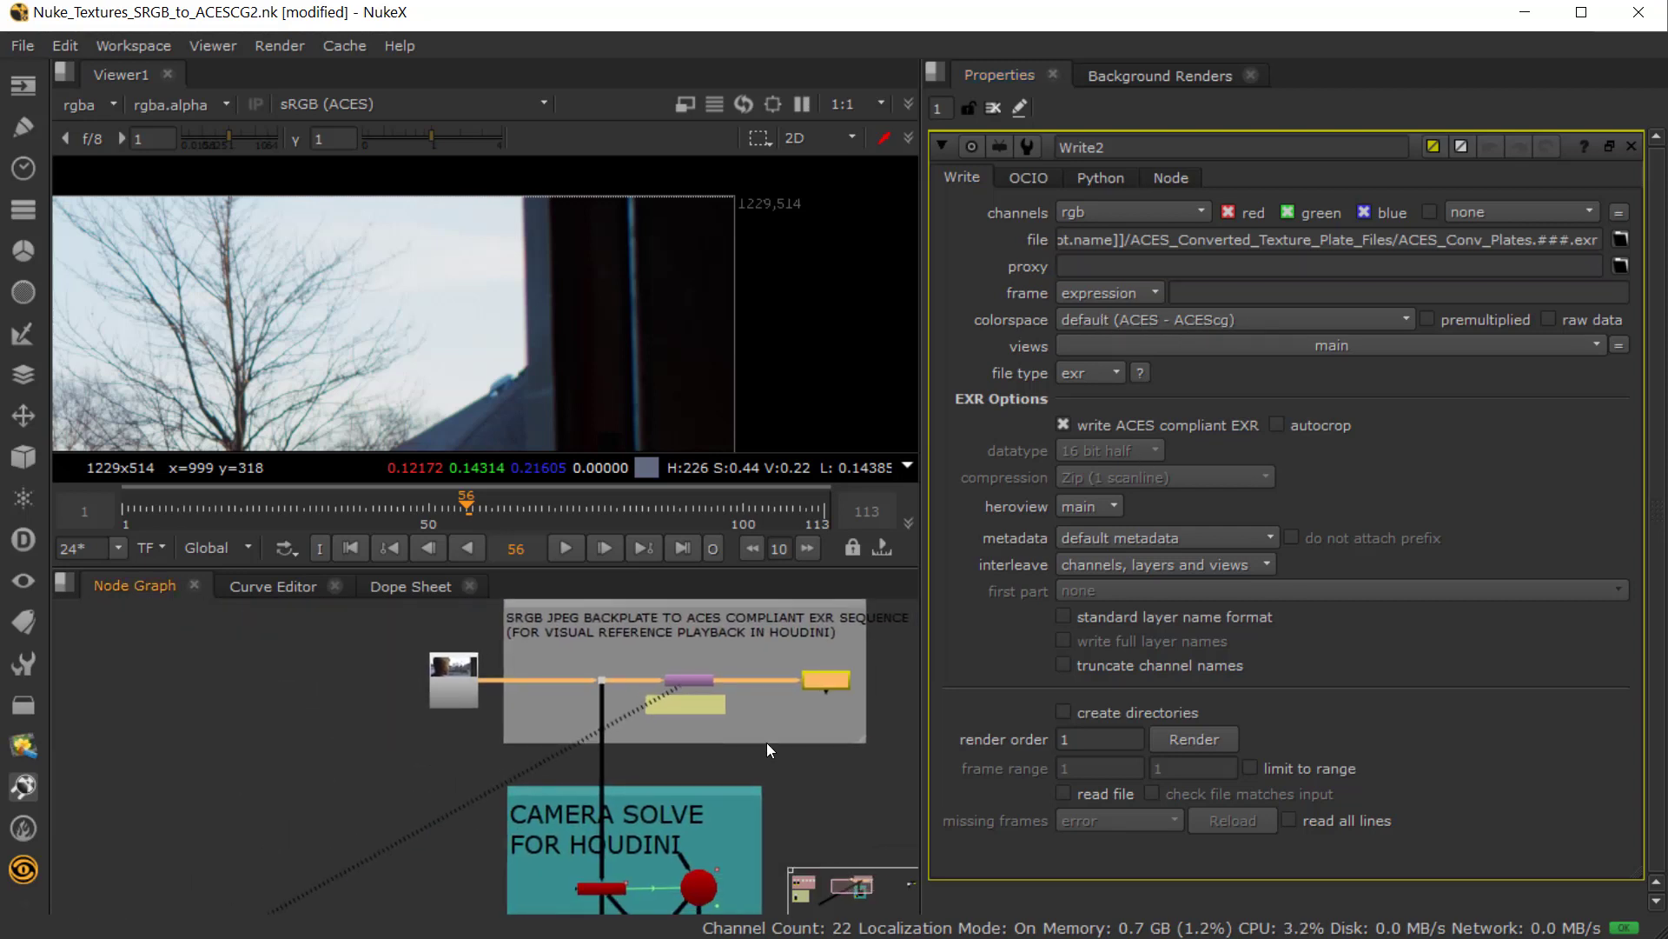
{"action": "scroll", "coordinate": [492, 707], "scroll_direction": "up", "scroll_amount": 3}
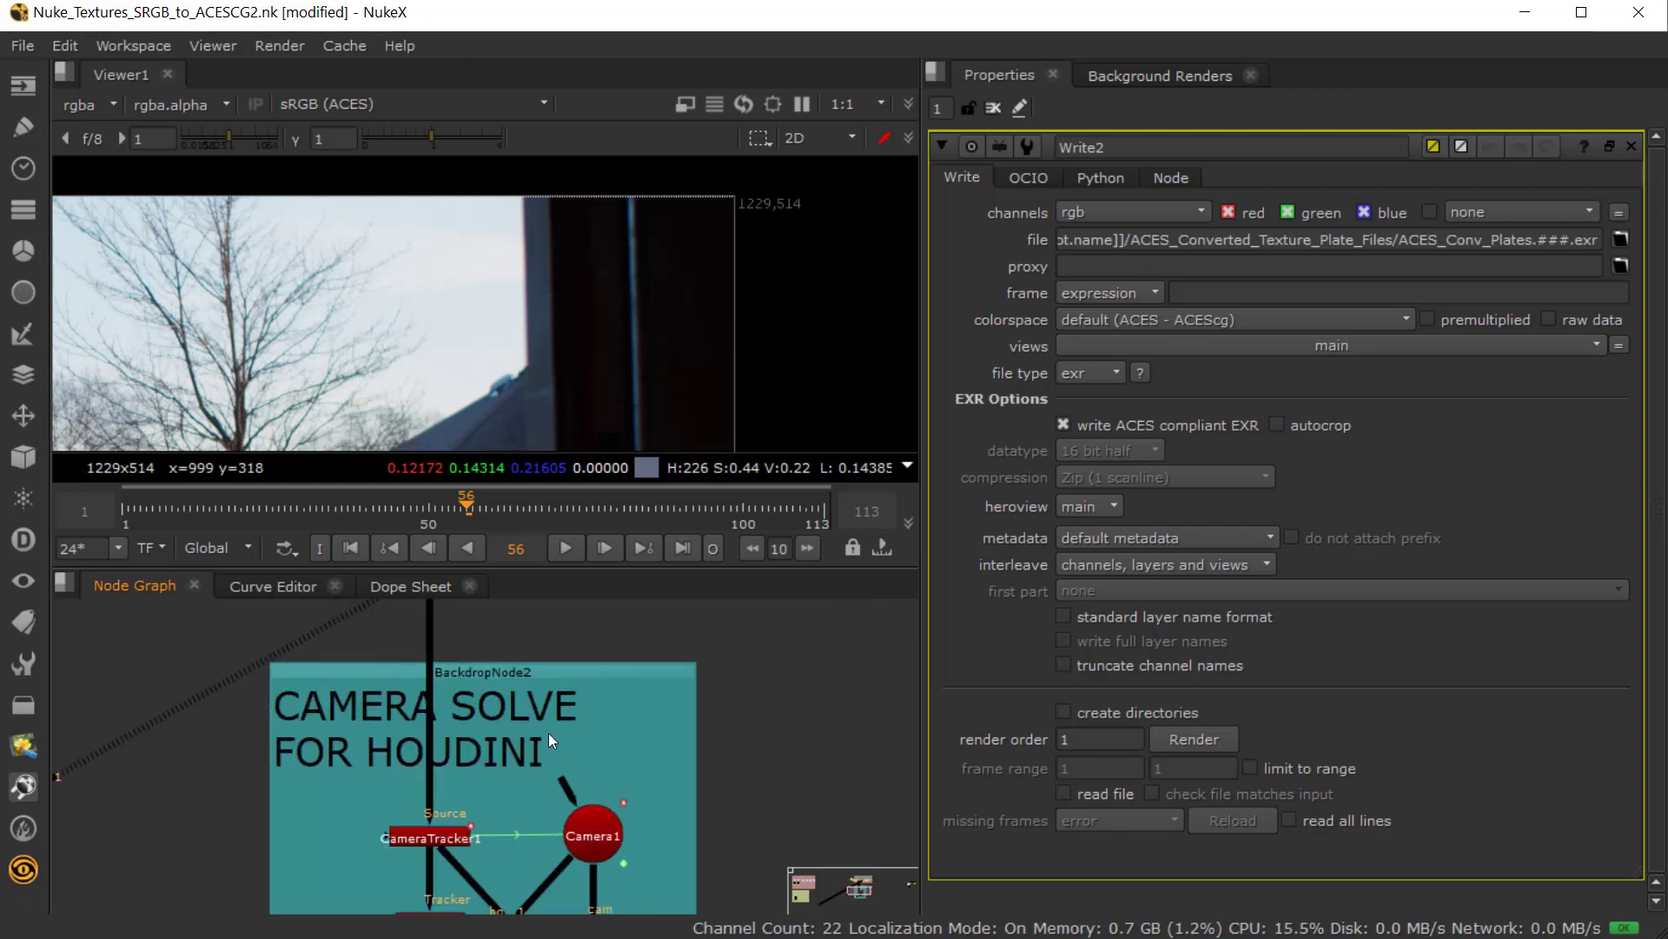
{"action": "scroll", "coordinate": [436, 777], "scroll_direction": "down", "scroll_amount": 3}
{"action": "scroll", "coordinate": [398, 785], "scroll_direction": "up", "scroll_amount": 4}
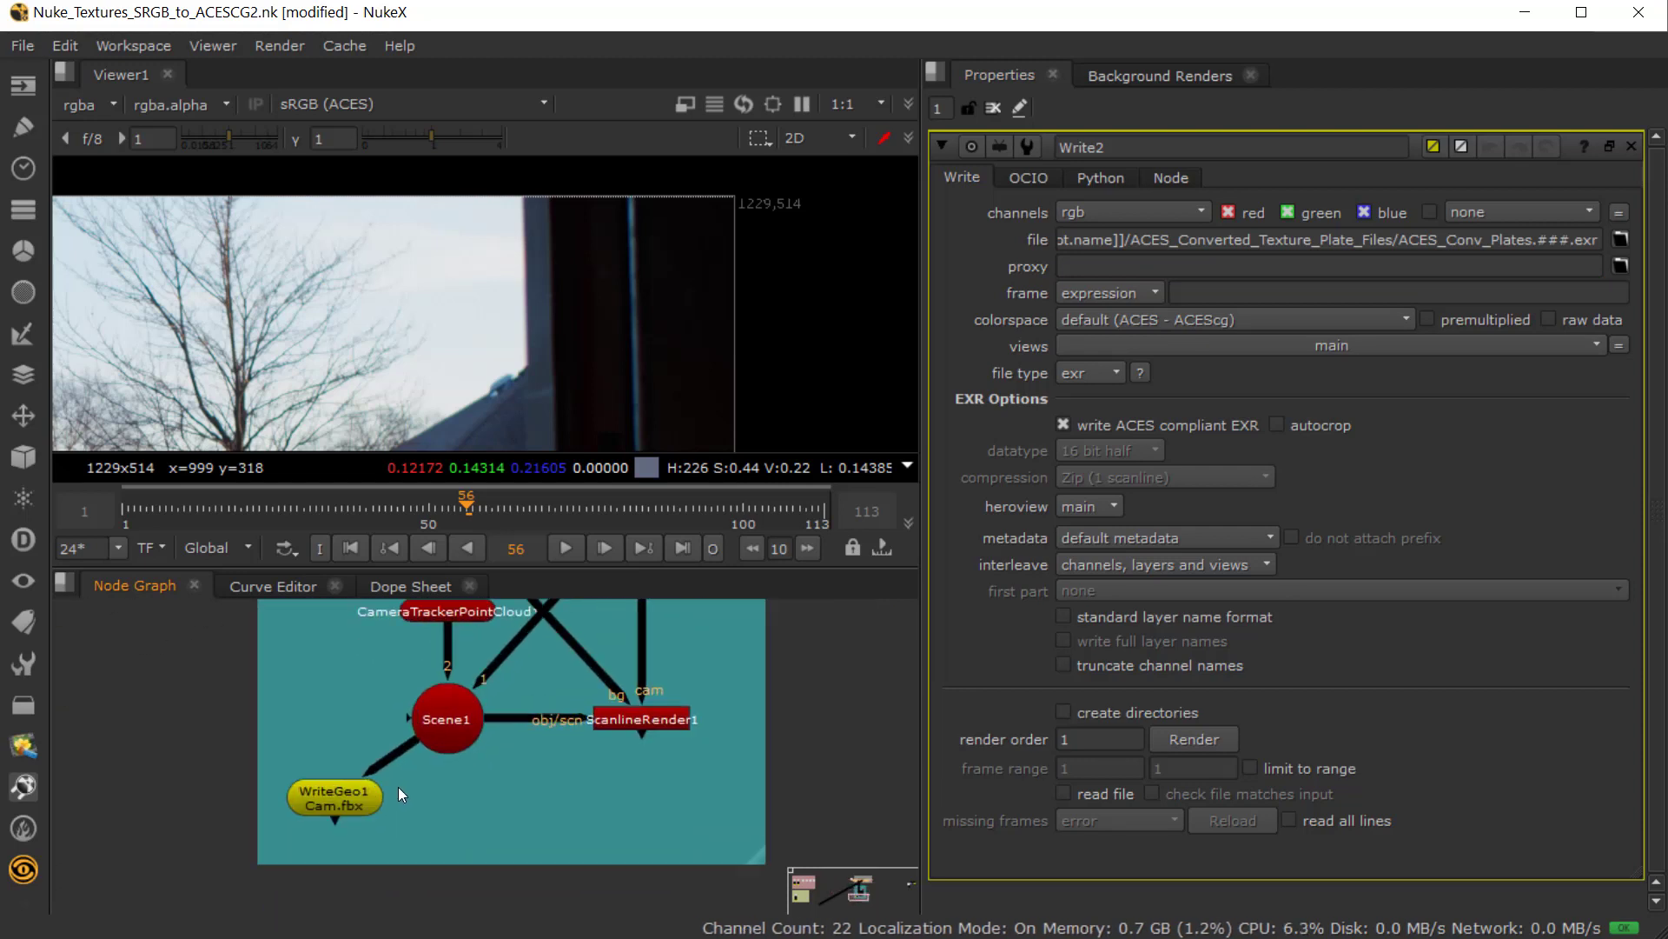
{"action": "double_click", "coordinate": [300, 803]}
{"action": "scroll", "coordinate": [408, 803], "scroll_direction": "down", "scroll_amount": 3}
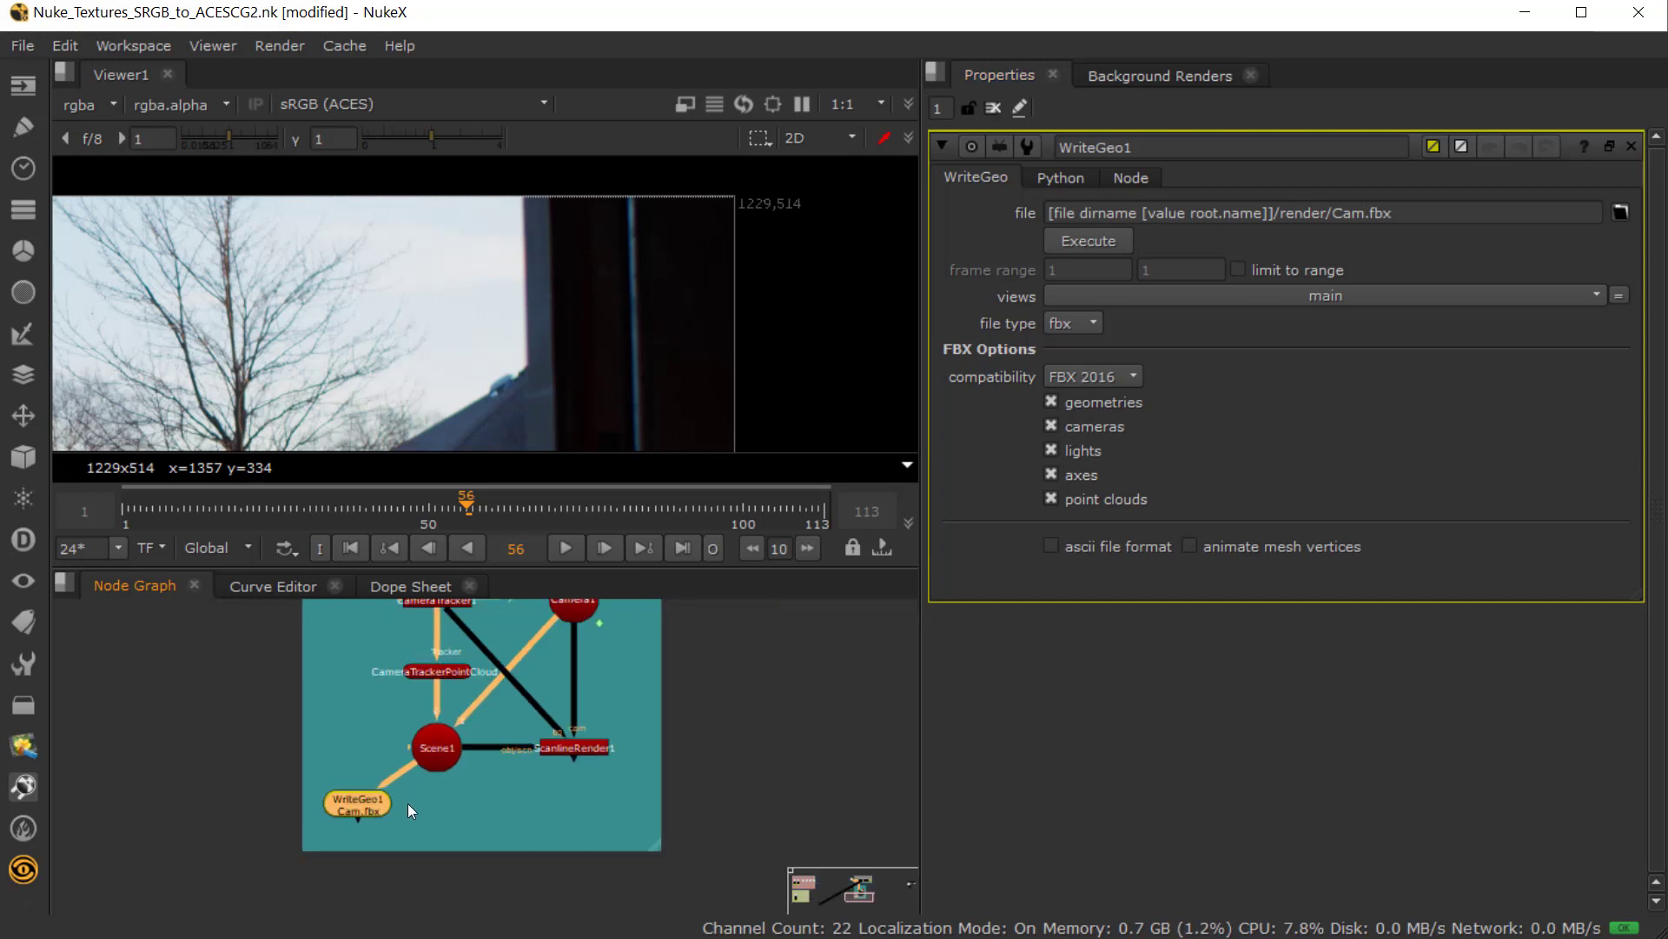
- Return to the backplate conversion group and reopen the Write2 node's properties
{"action": "scroll", "coordinate": [408, 801], "scroll_direction": "down", "scroll_amount": 2}
{"action": "left_click_drag", "start_coordinate": [401, 721], "coordinate": [413, 833]}
{"action": "left_click_drag", "start_coordinate": [423, 658], "coordinate": [434, 808]}
{"action": "scroll", "coordinate": [623, 730], "scroll_direction": "up", "scroll_amount": 1}
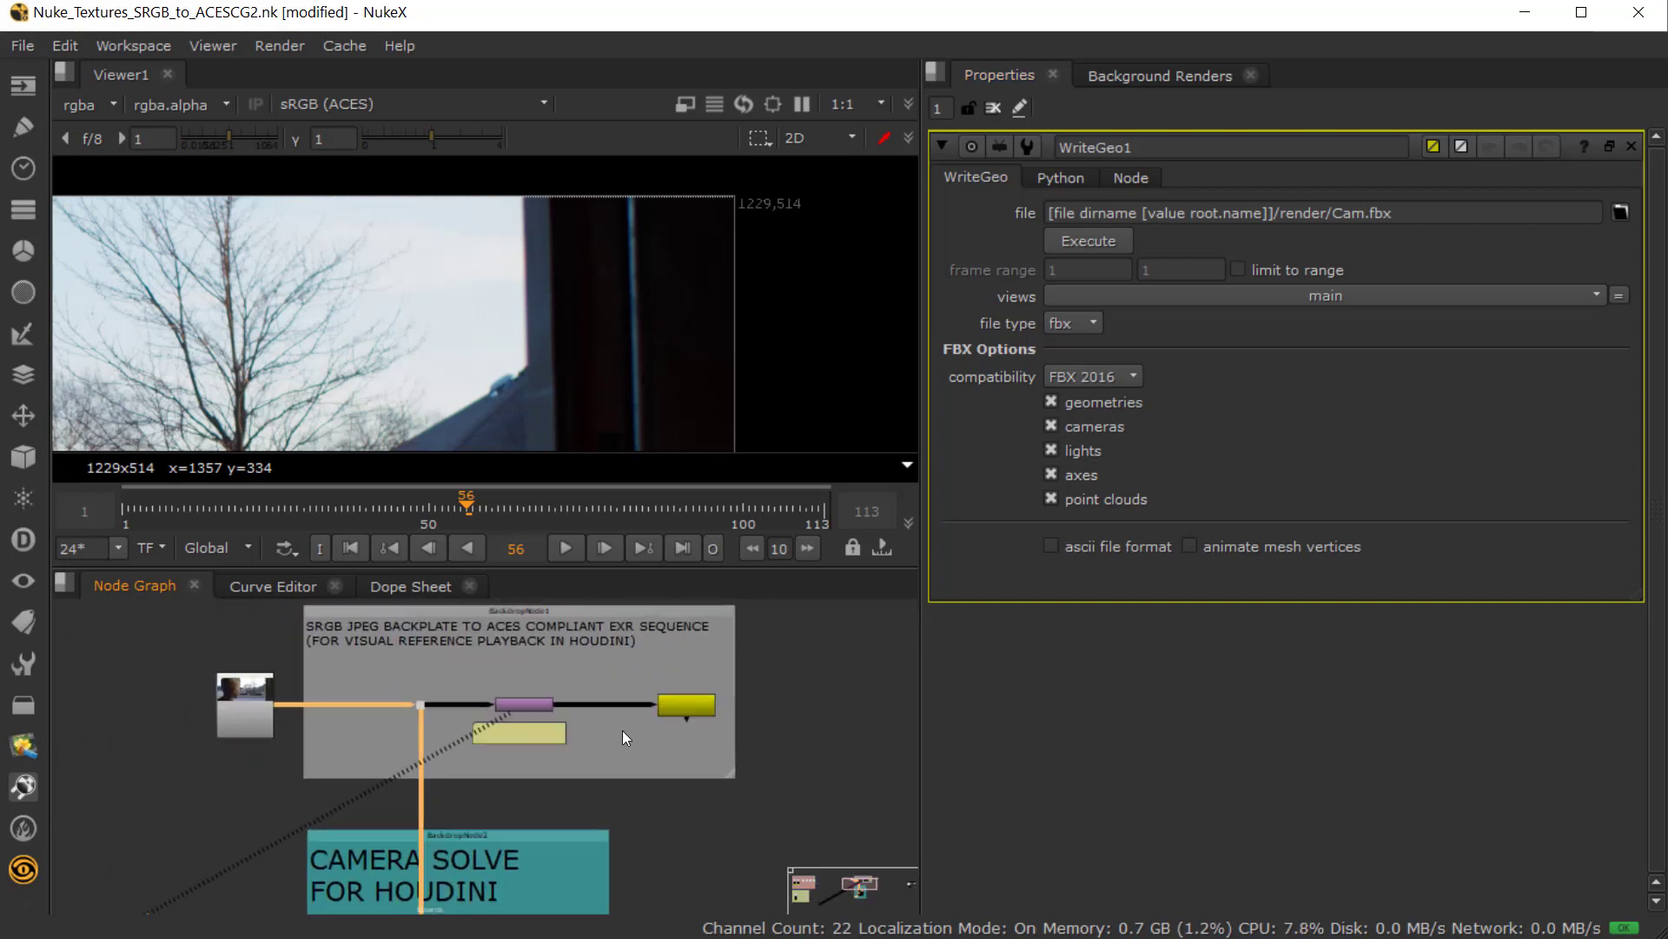
{"action": "scroll", "coordinate": [622, 730], "scroll_direction": "up", "scroll_amount": 2}
{"action": "double_click", "coordinate": [721, 680]}
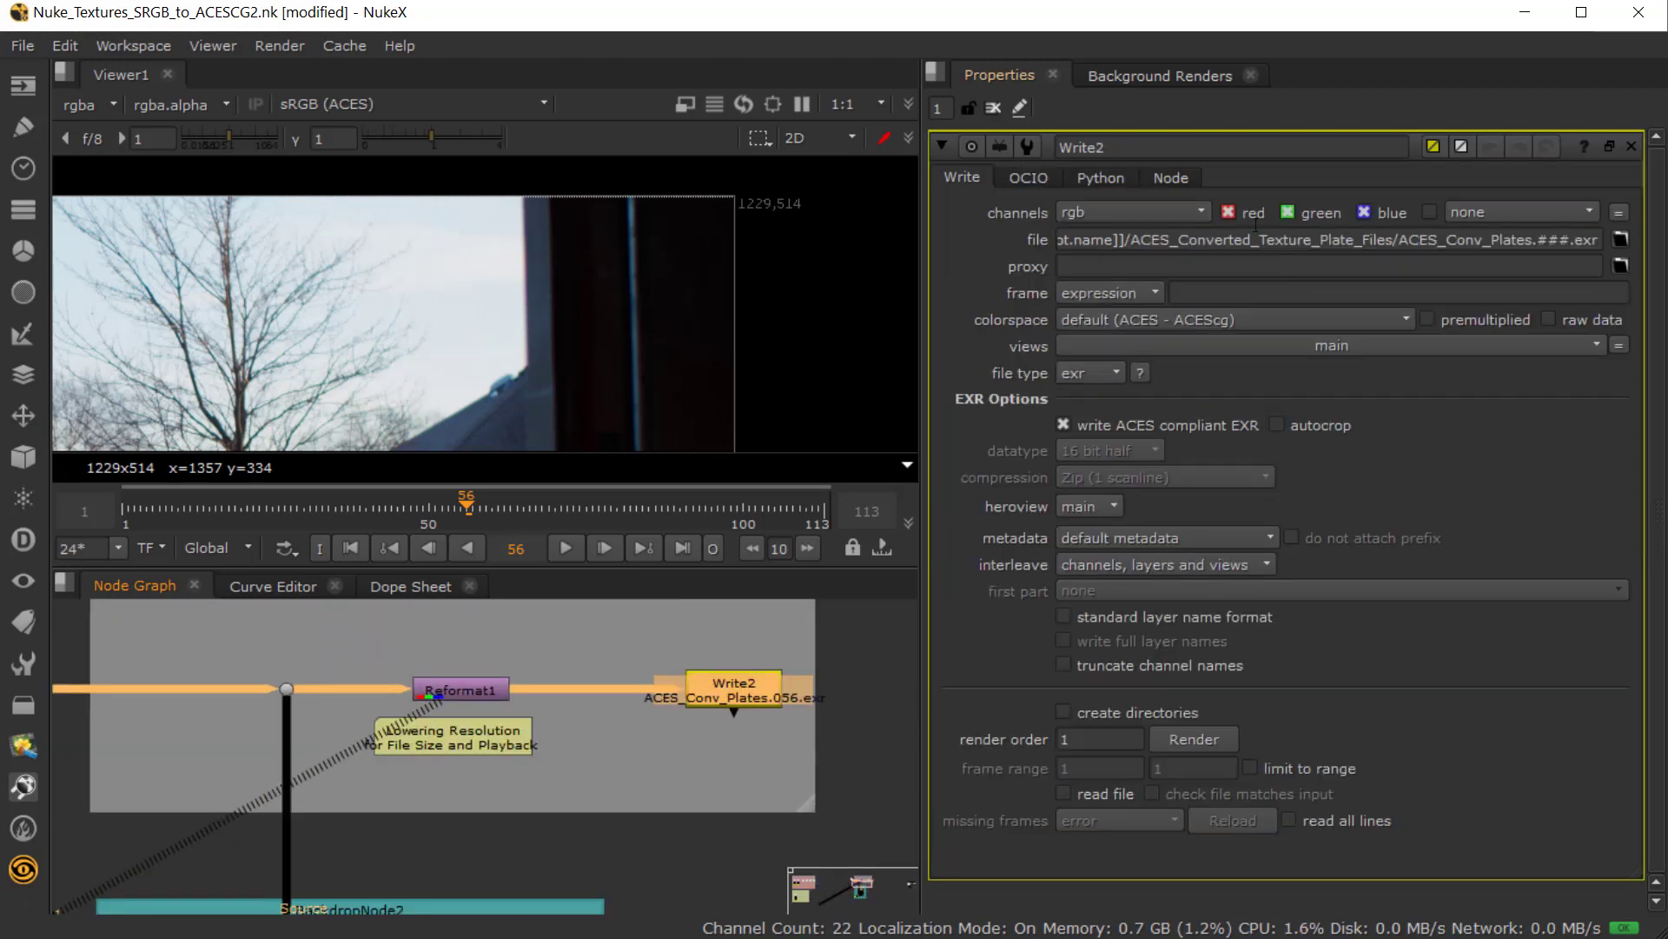
- Examine the backplate and camera solve groups in the node graph, and bring the PNG texture conversion group into view
{"action": "scroll", "coordinate": [414, 700], "scroll_direction": "down", "scroll_amount": 3}
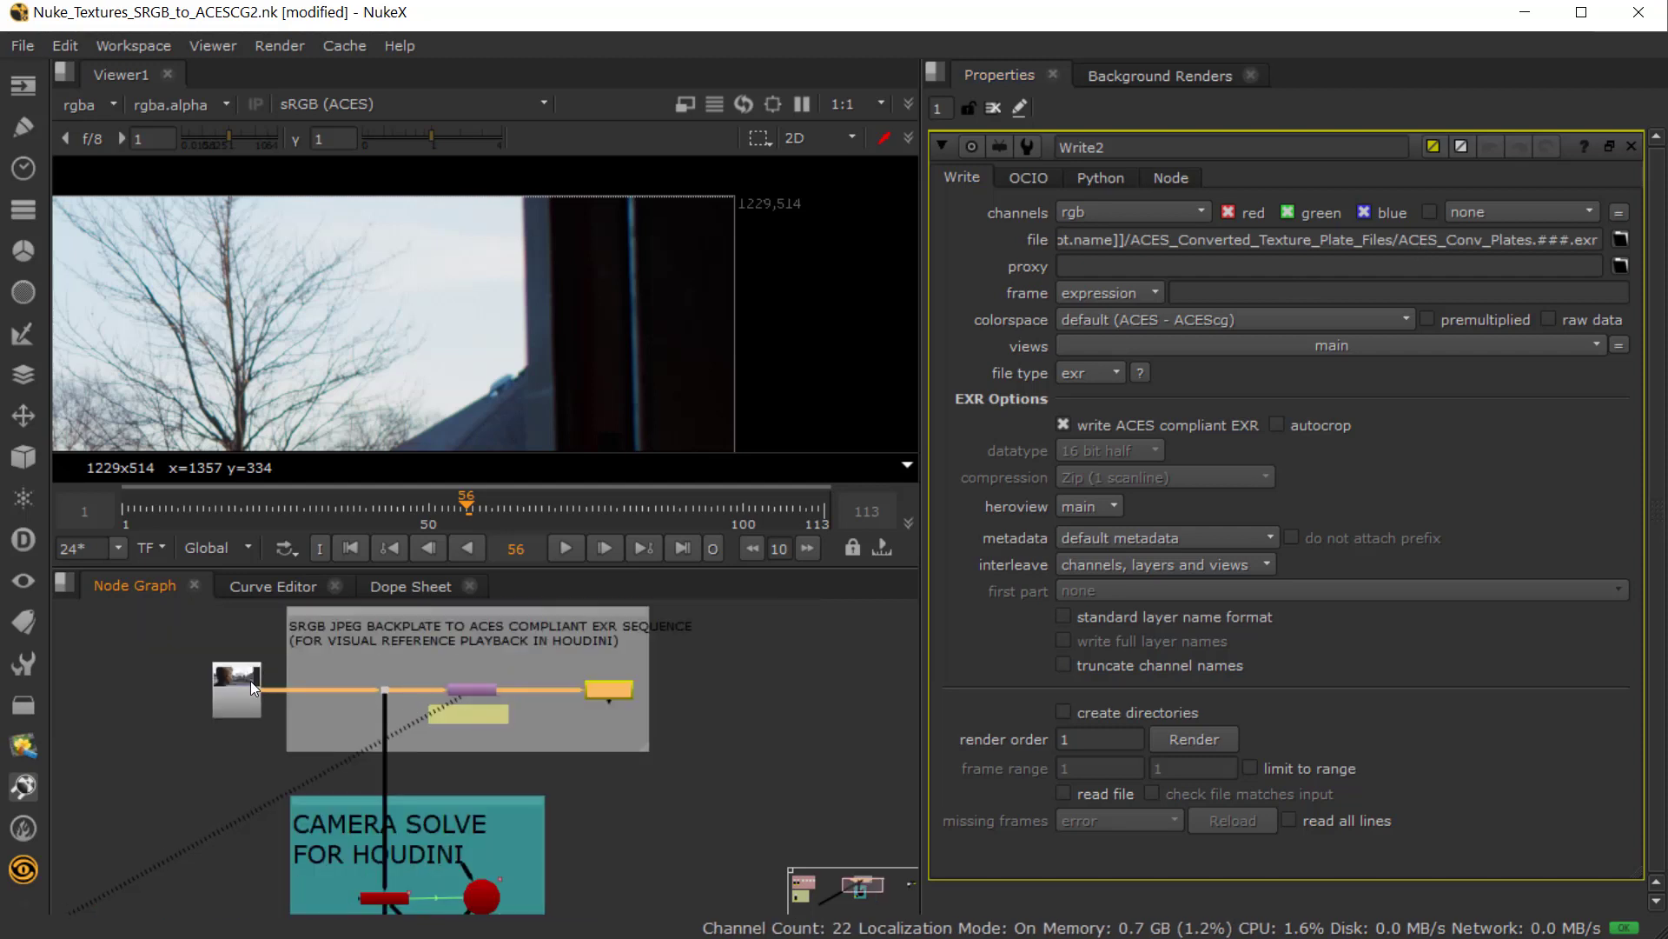
{"action": "scroll", "coordinate": [250, 680], "scroll_direction": "up", "scroll_amount": 2}
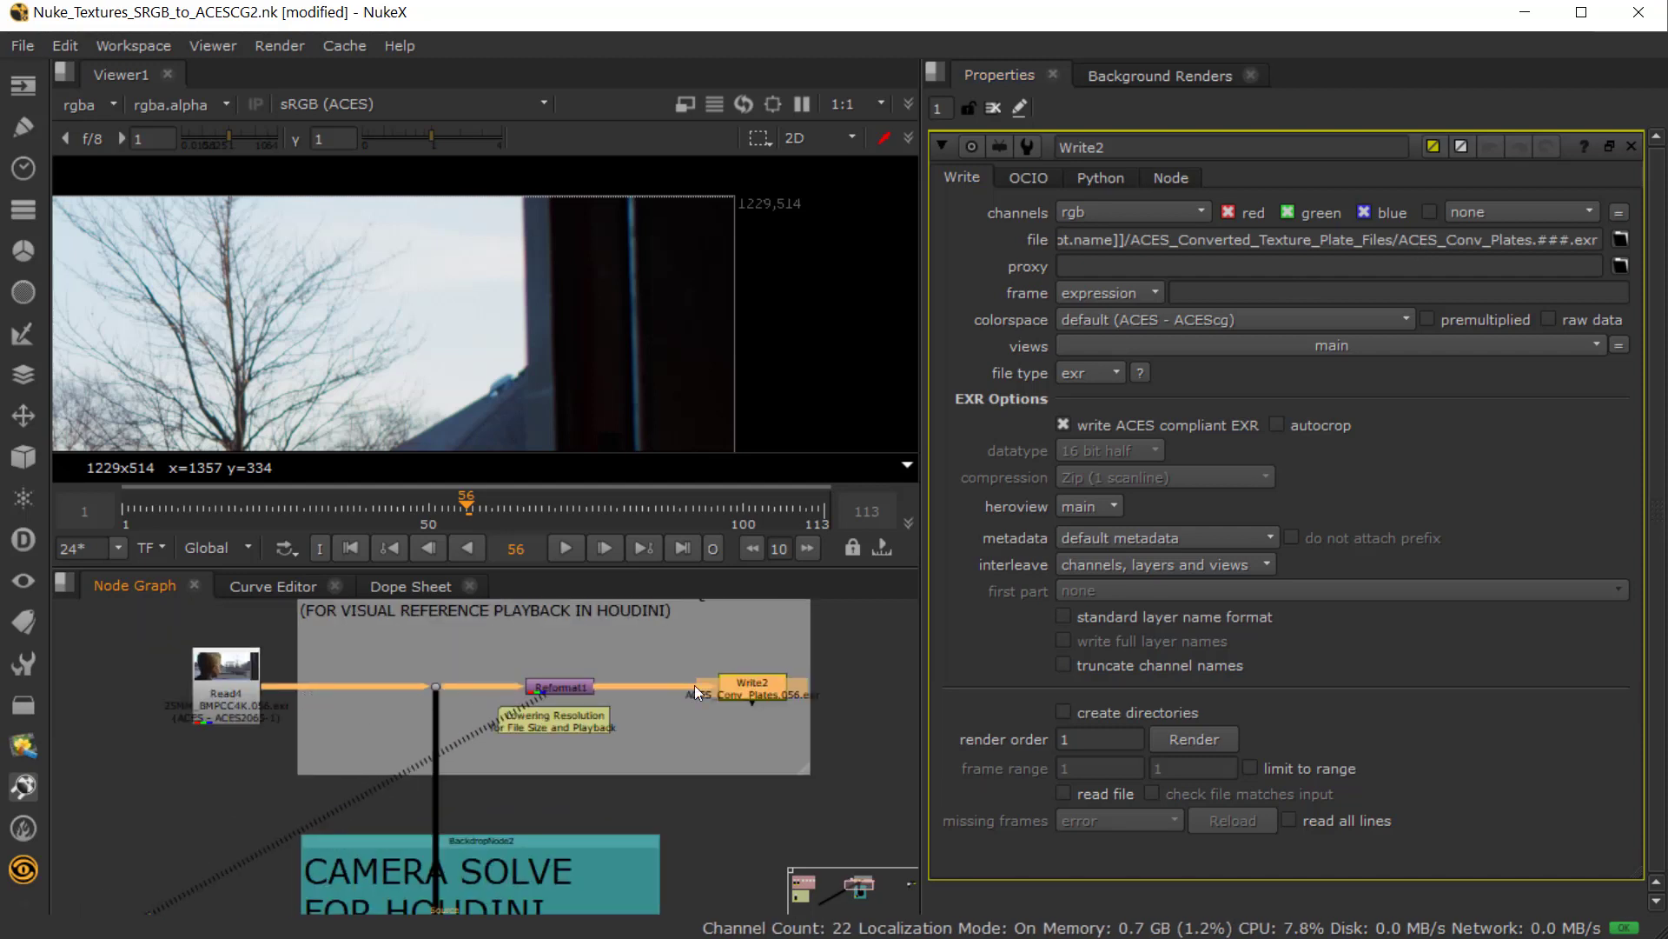
{"action": "scroll", "coordinate": [730, 686], "scroll_direction": "up", "scroll_amount": 3}
{"action": "scroll", "coordinate": [521, 682], "scroll_direction": "down", "scroll_amount": 6}
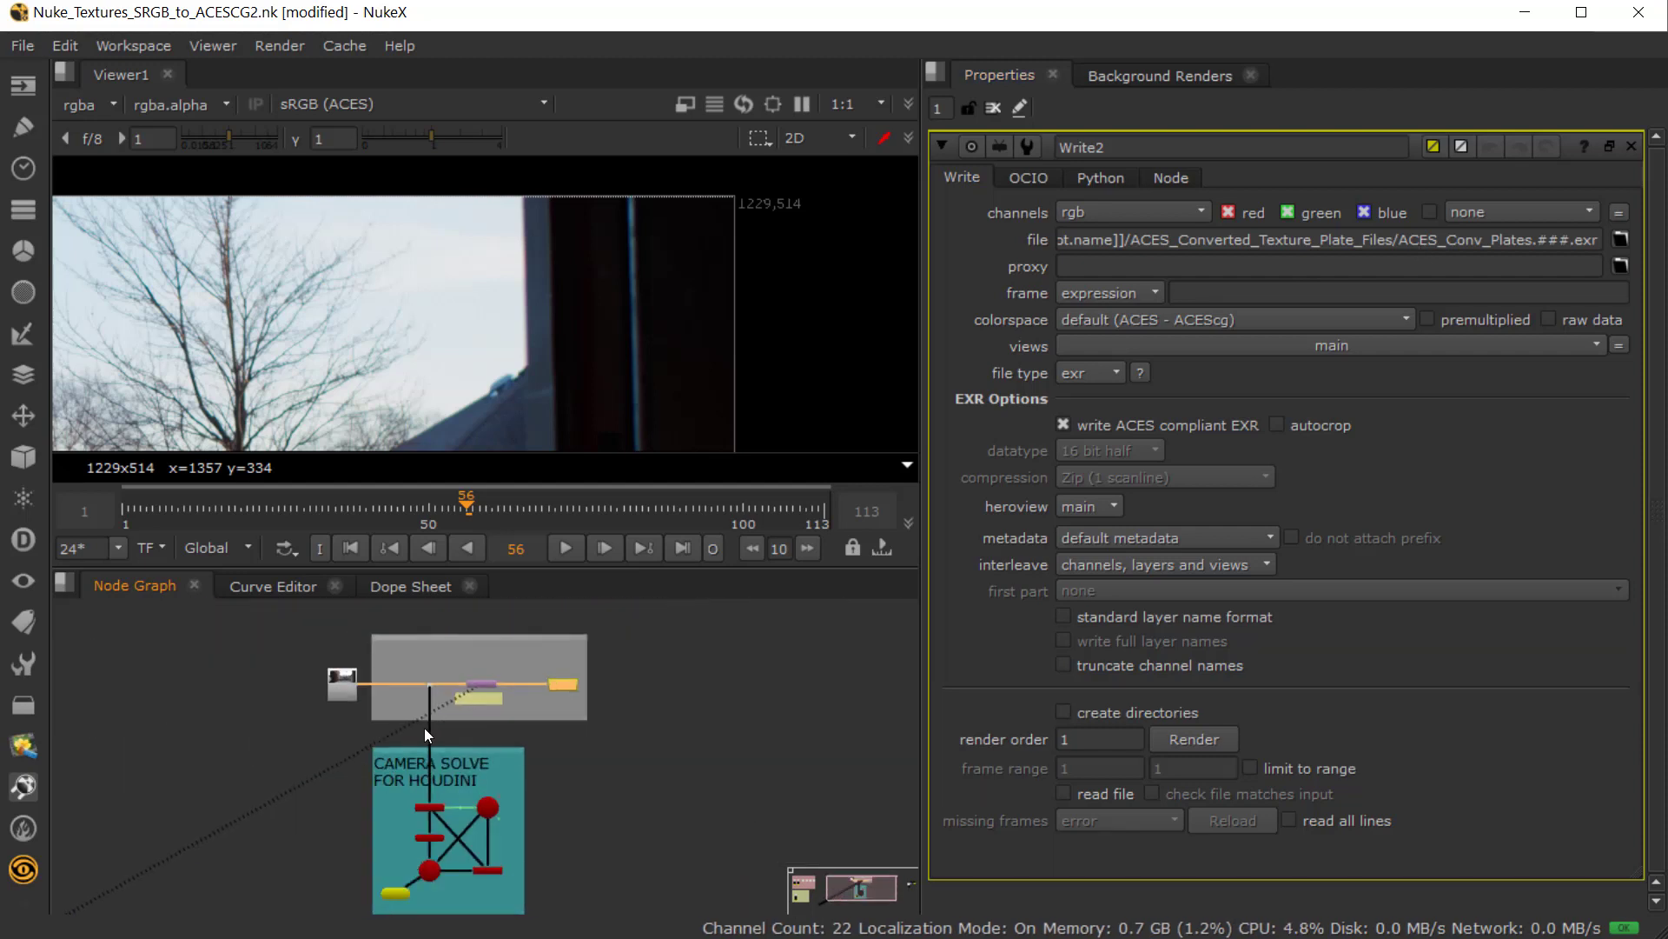
{"action": "left_click_drag", "start_coordinate": [122, 776], "coordinate": [492, 769]}
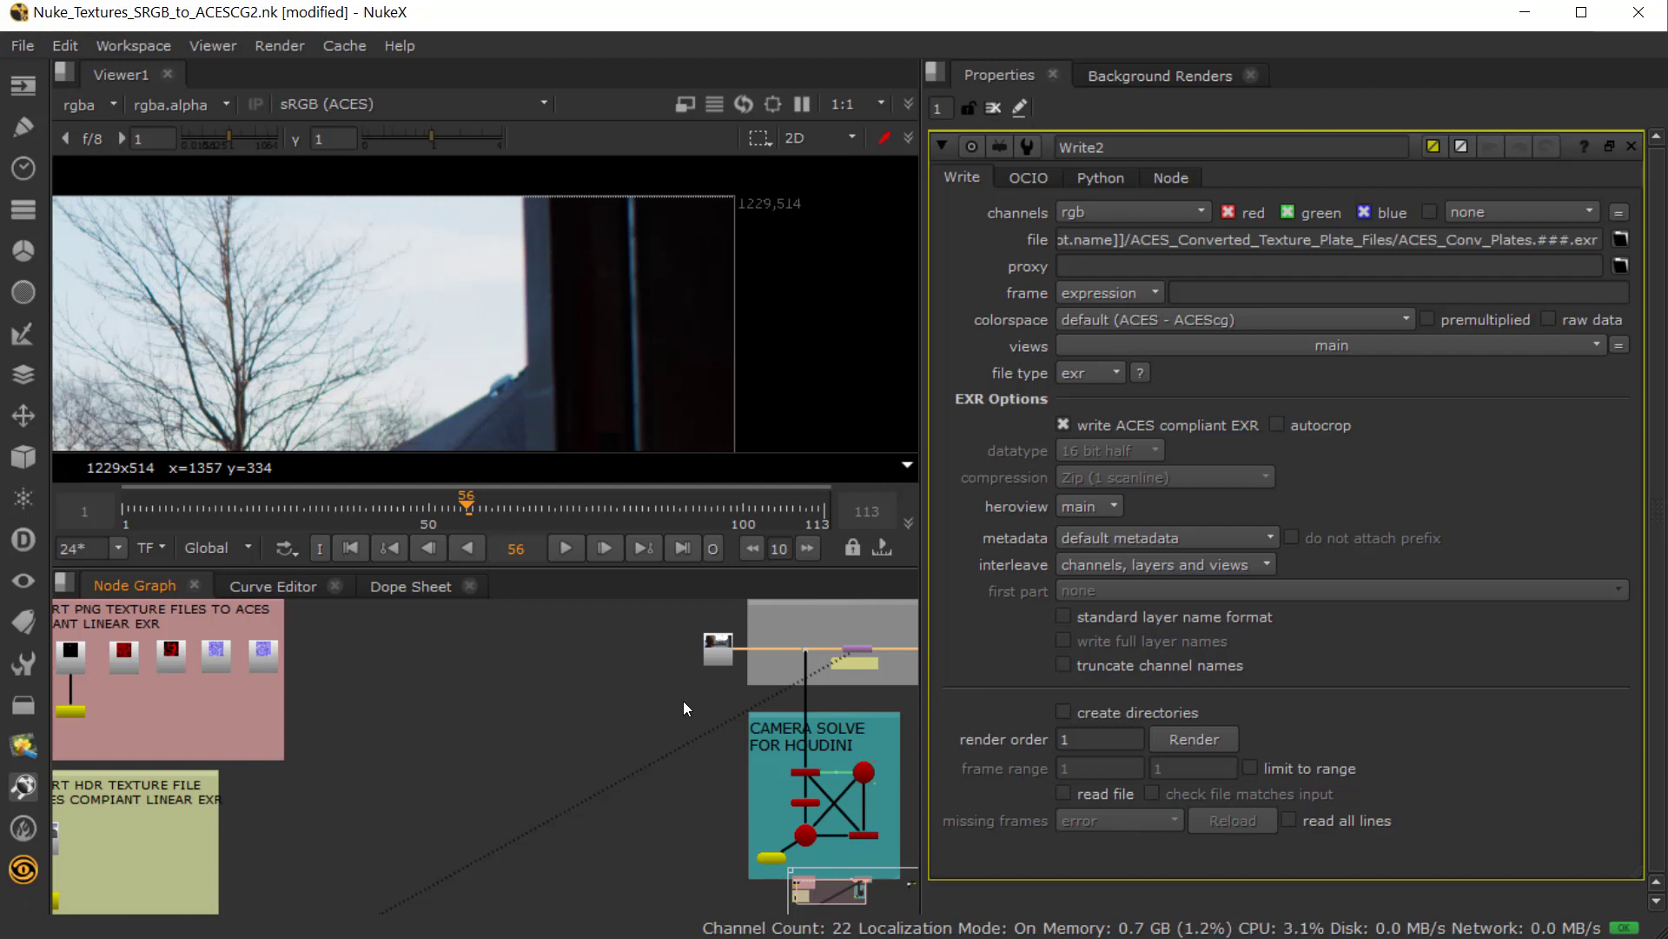
{"action": "left_click_drag", "start_coordinate": [668, 672], "coordinate": [554, 685]}
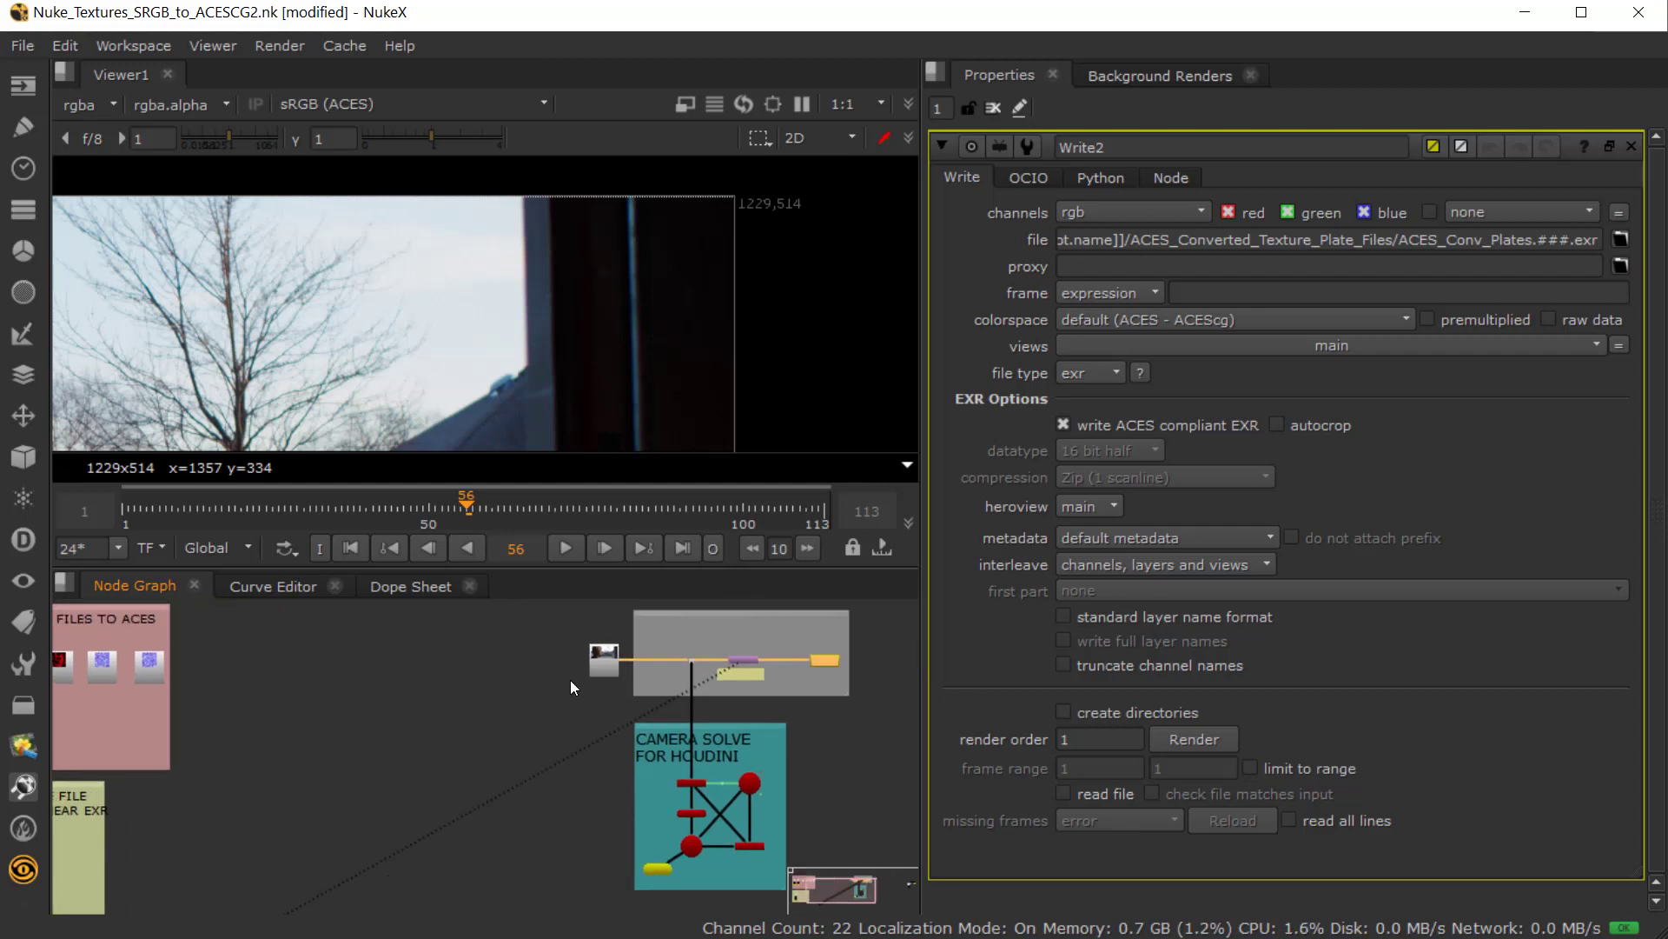
{"action": "left_click_drag", "start_coordinate": [316, 723], "coordinate": [535, 734]}
{"action": "scroll", "coordinate": [373, 681], "scroll_direction": "up", "scroll_amount": 3}
{"action": "left_click_drag", "start_coordinate": [383, 713], "coordinate": [410, 743]}
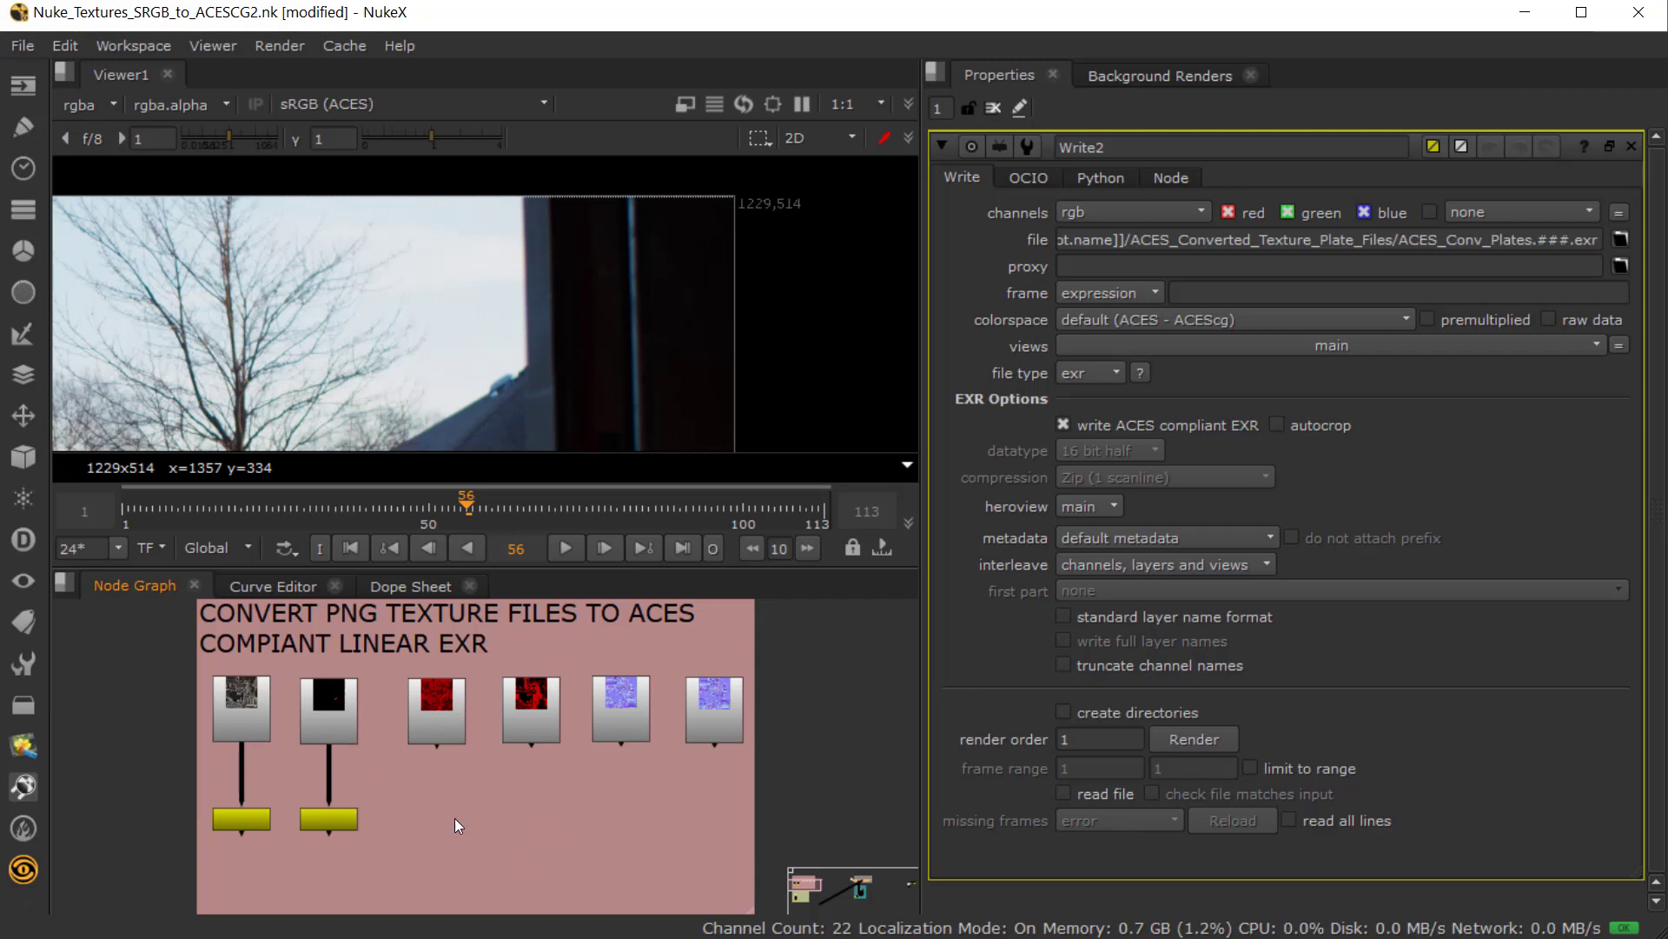
{"action": "left_click_drag", "start_coordinate": [458, 824], "coordinate": [508, 830]}
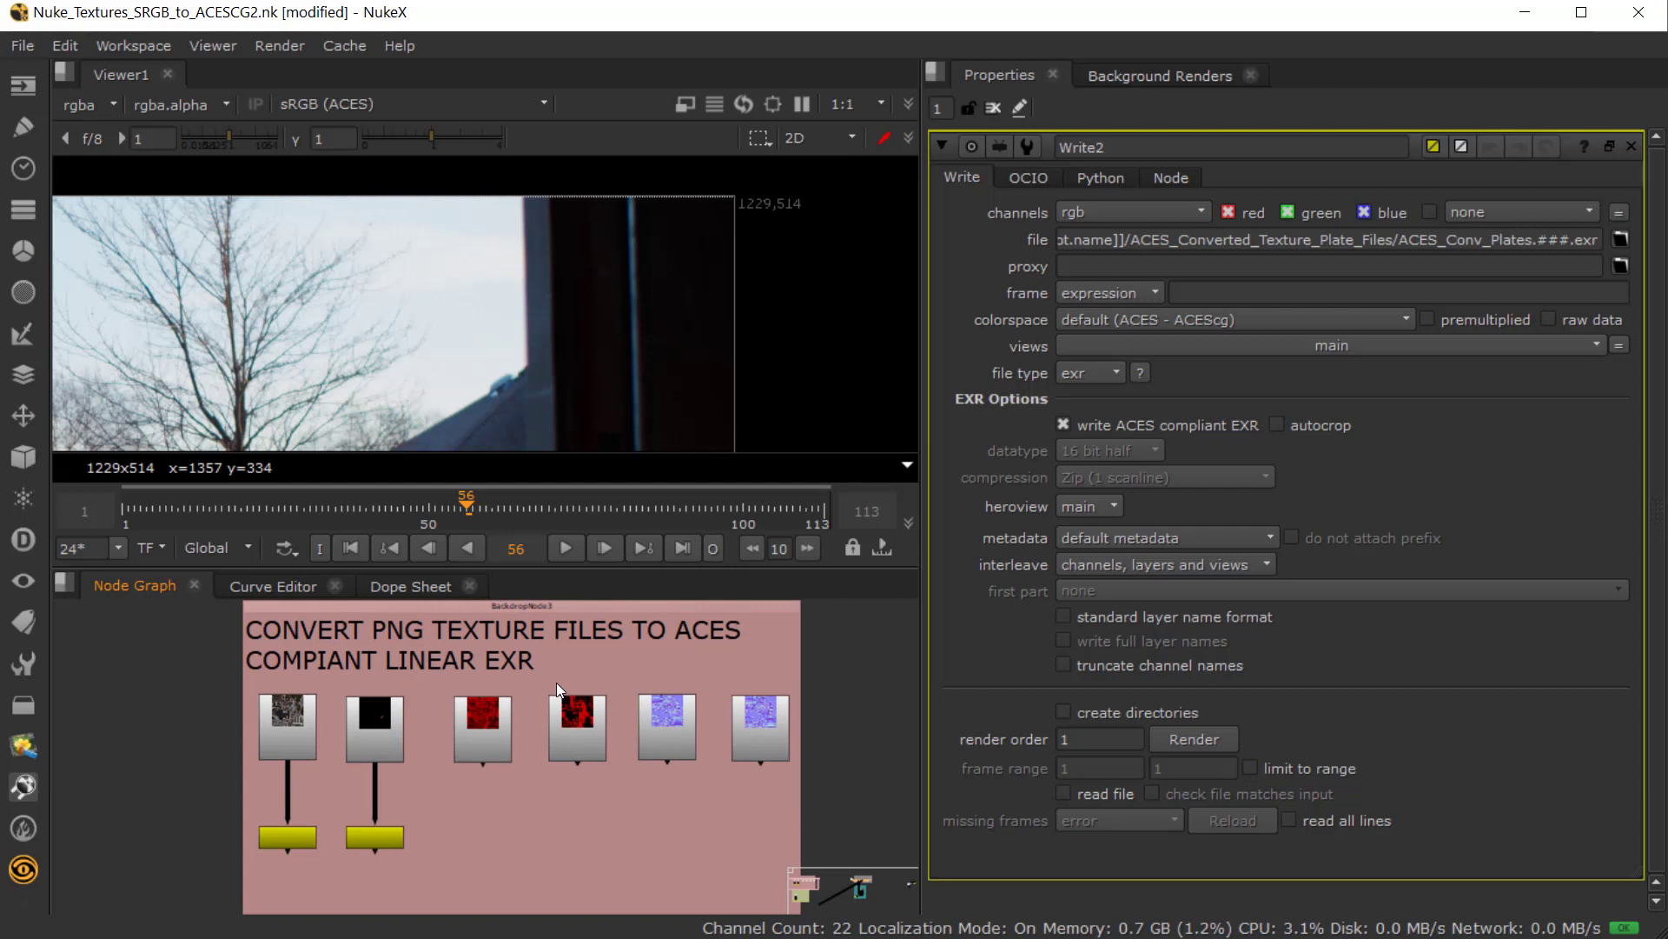
- Select the drone roughness, metallic, normal and OpenGL normal read nodes to examine the textures left without write nodes
{"action": "left_click", "coordinate": [280, 725]}
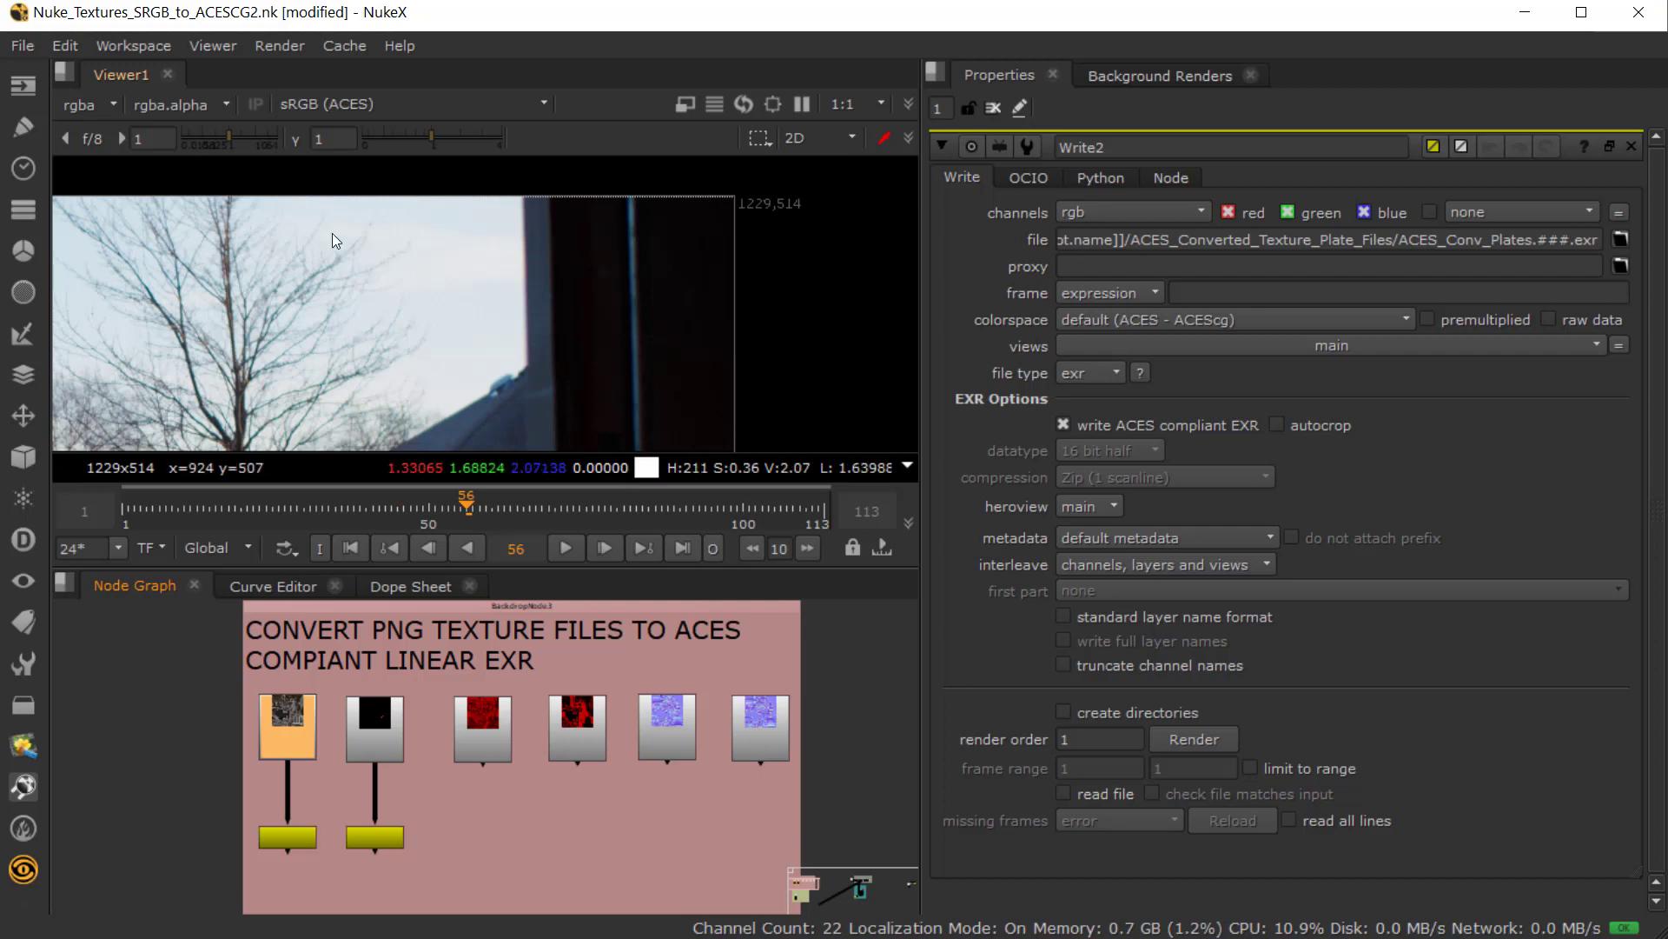
{"action": "scroll", "coordinate": [332, 232], "scroll_direction": "down", "scroll_amount": 4}
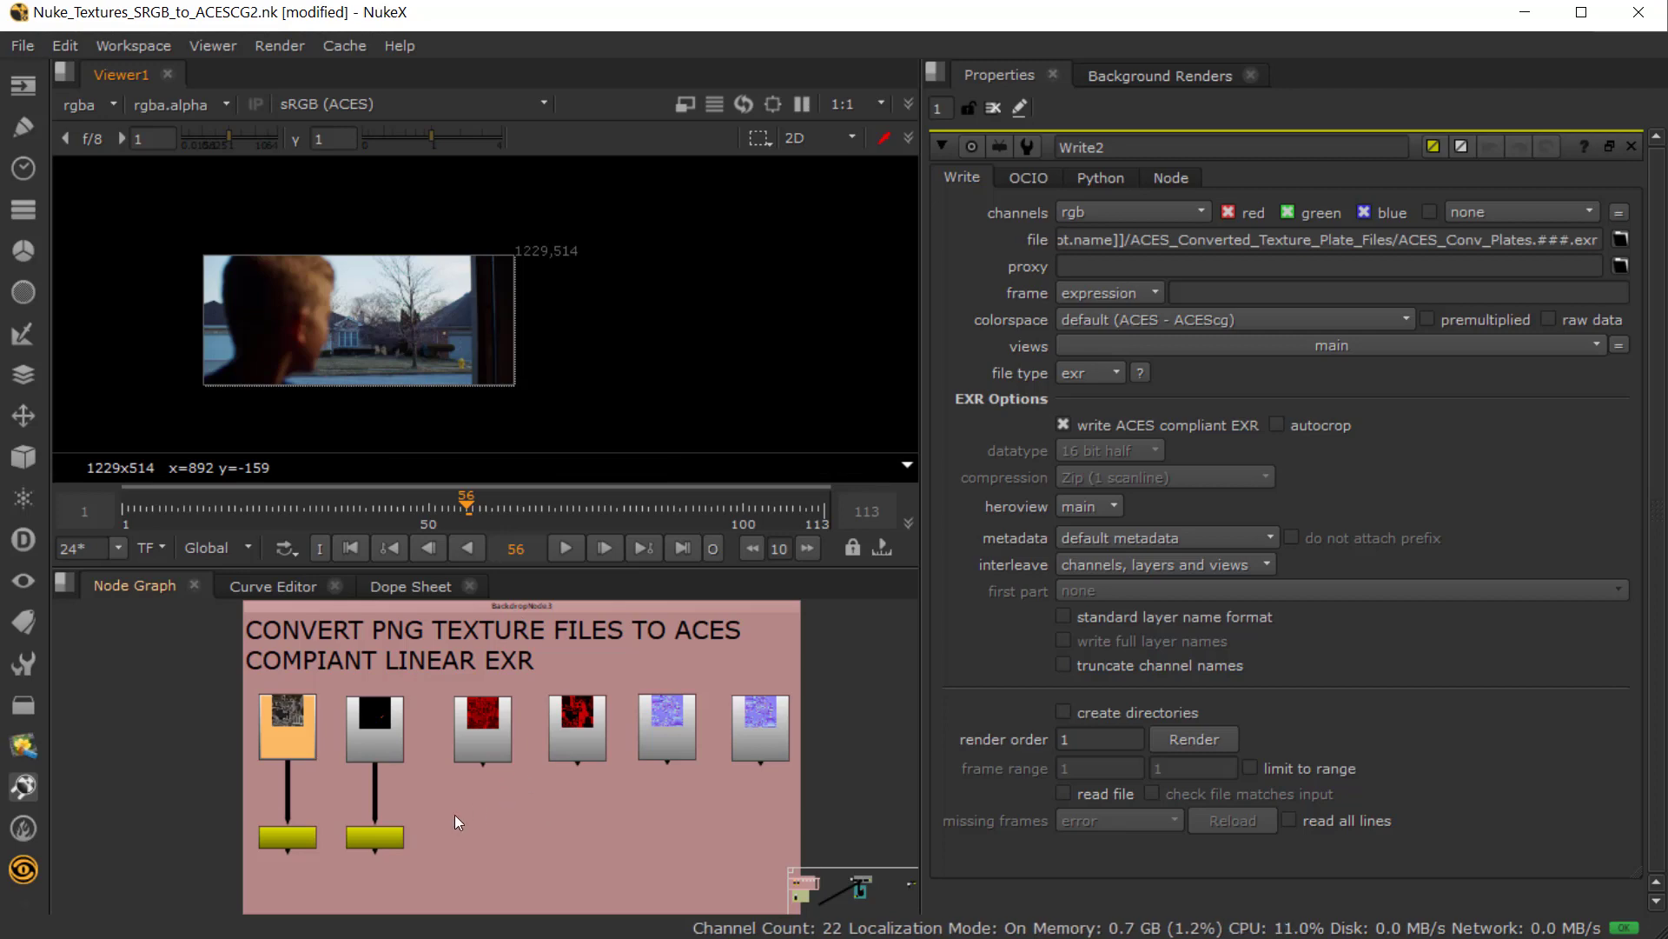
{"action": "scroll", "coordinate": [456, 815], "scroll_direction": "up", "scroll_amount": 5}
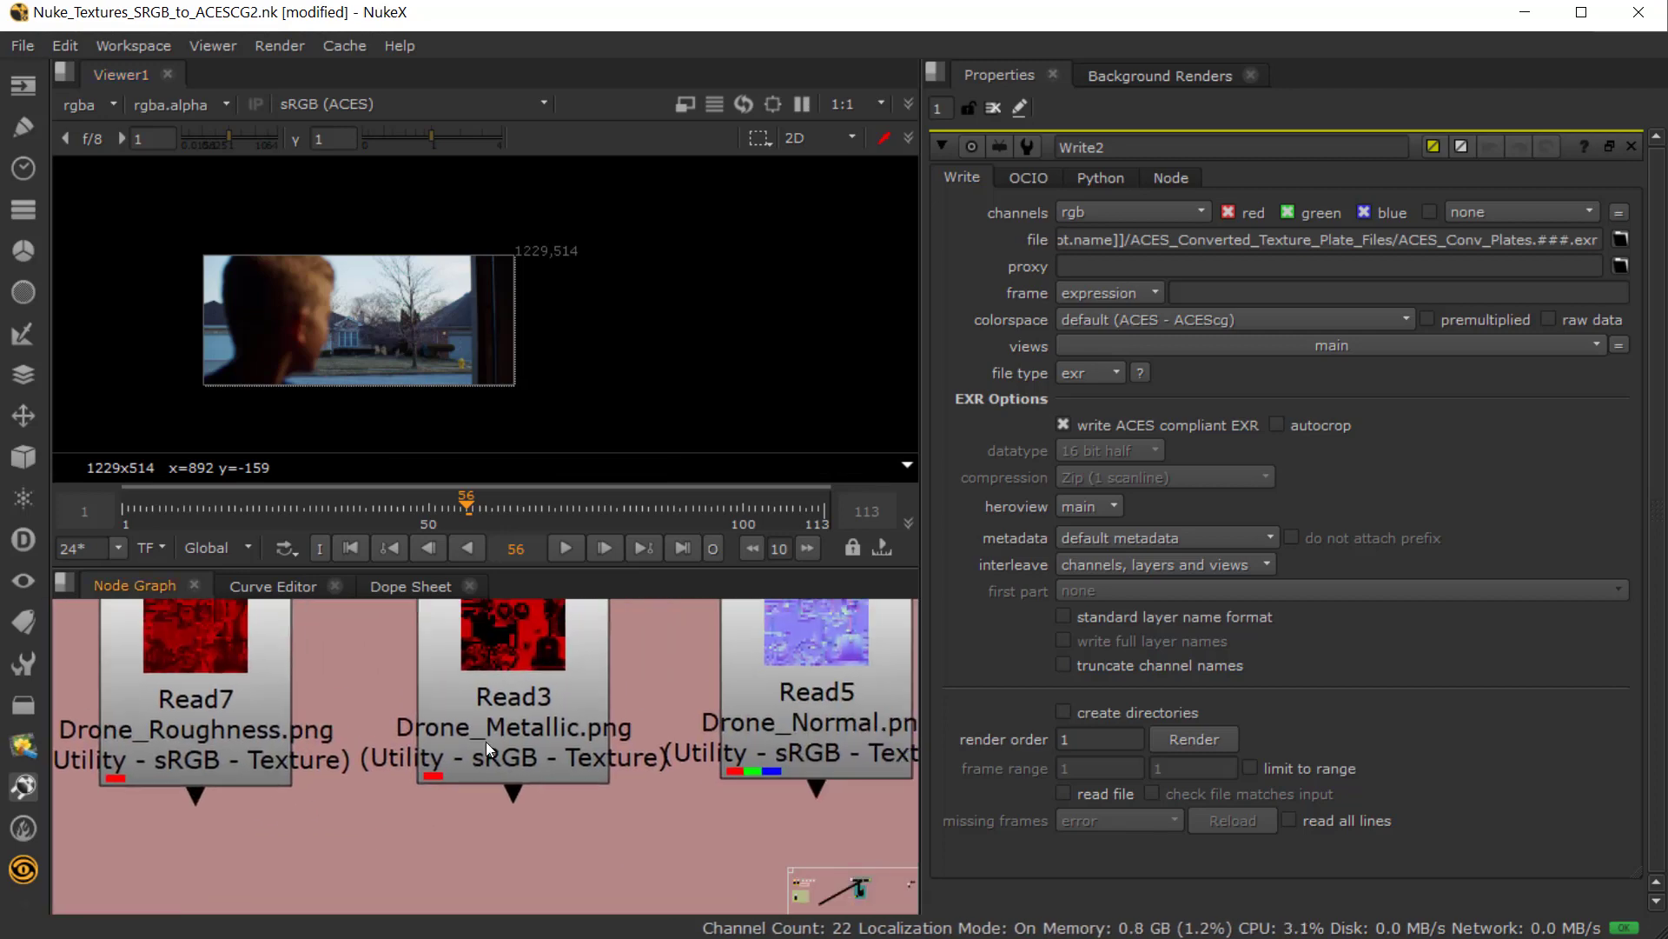
{"action": "scroll", "coordinate": [486, 791], "scroll_direction": "right", "scroll_amount": 3}
{"action": "scroll", "coordinate": [462, 782], "scroll_direction": "down", "scroll_amount": 4}
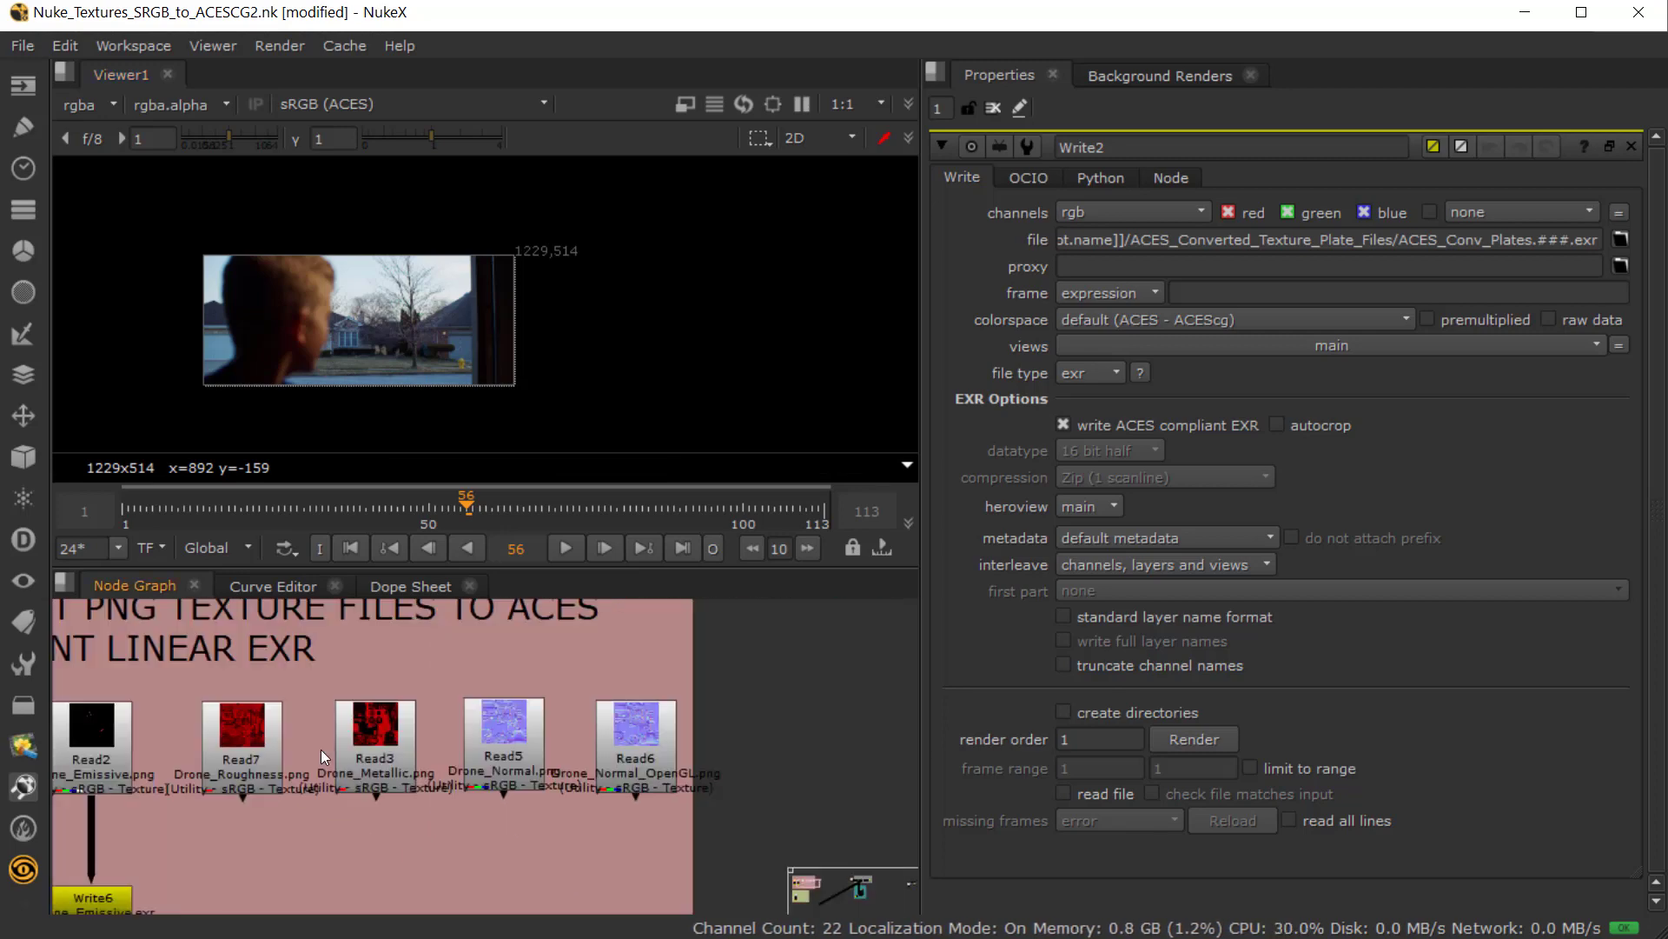
{"action": "left_click_drag", "start_coordinate": [179, 686], "coordinate": [720, 813]}
{"action": "scroll", "coordinate": [351, 800], "scroll_direction": "up", "scroll_amount": 1}
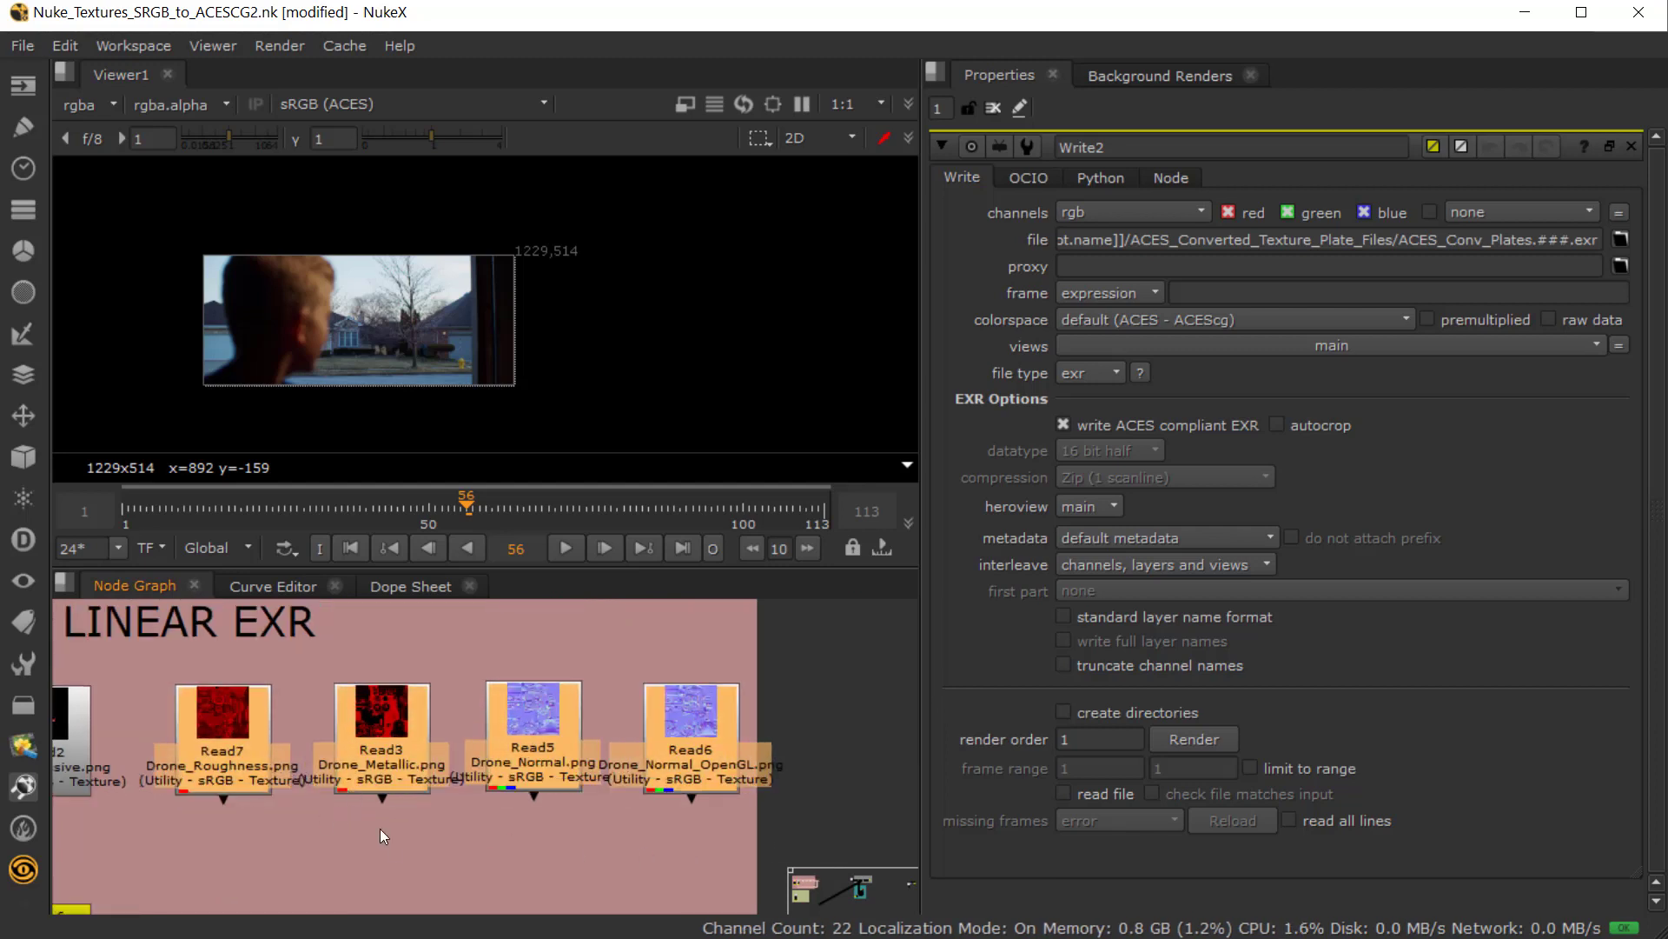
{"action": "scroll", "coordinate": [362, 779], "scroll_direction": "up", "scroll_amount": 1}
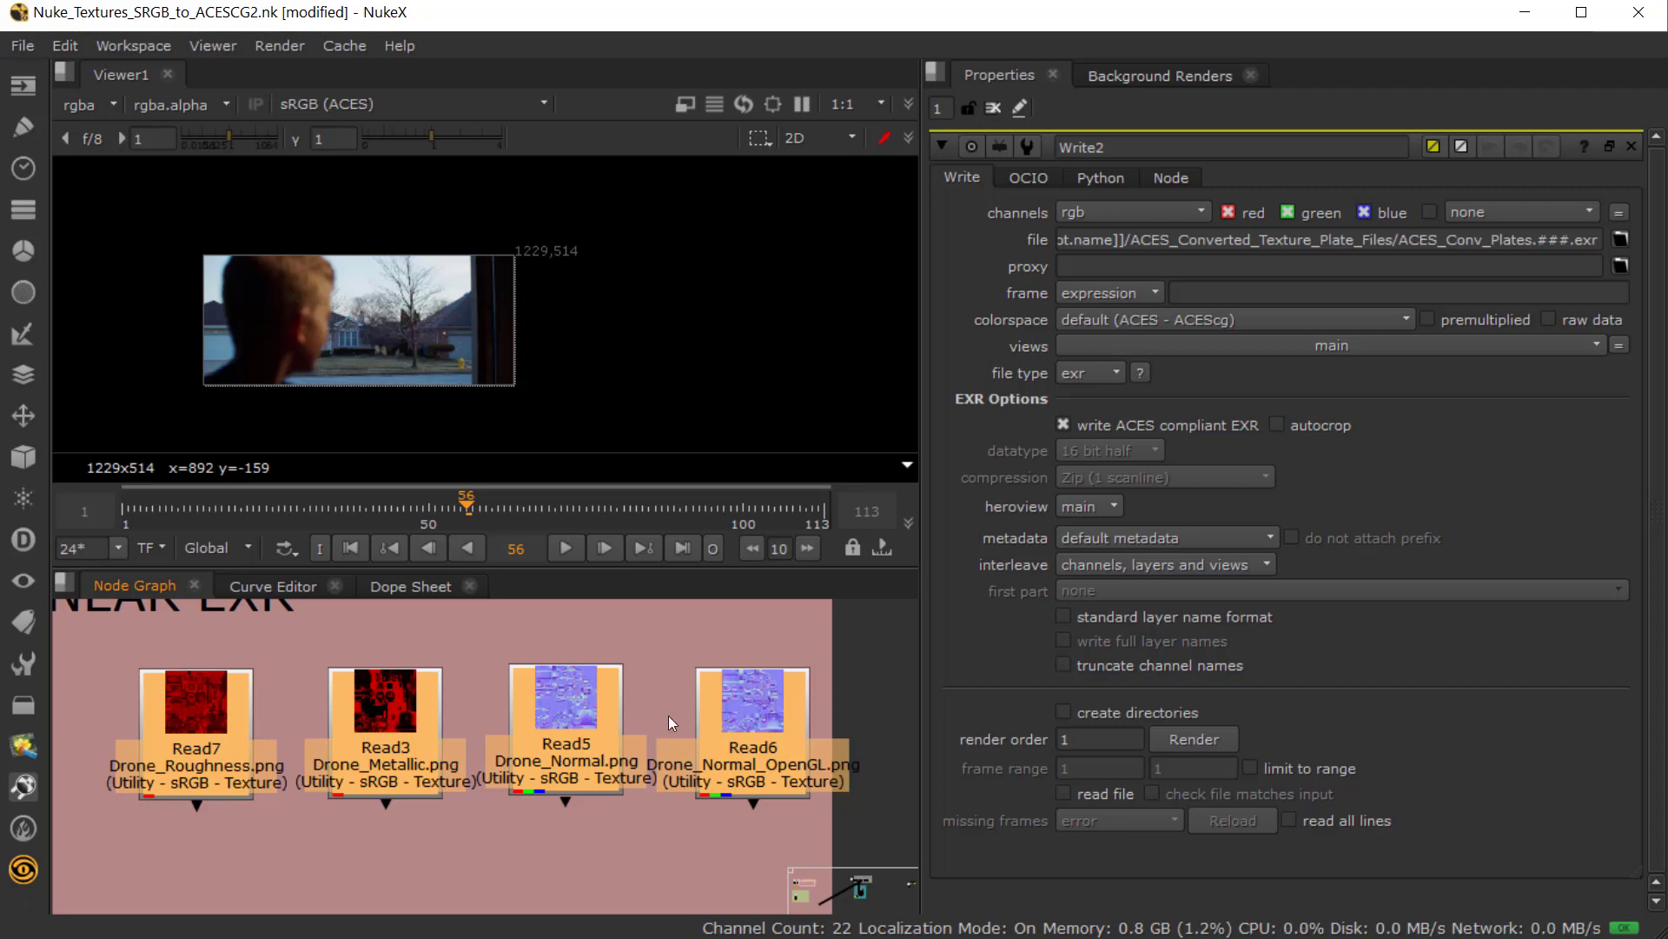
- Display the Read1 Drone_BaseColor.png texture in the viewer and open its properties
{"action": "scroll", "coordinate": [504, 727], "scroll_direction": "down", "scroll_amount": 3}
{"action": "left_click_drag", "start_coordinate": [389, 801], "coordinate": [476, 804]}
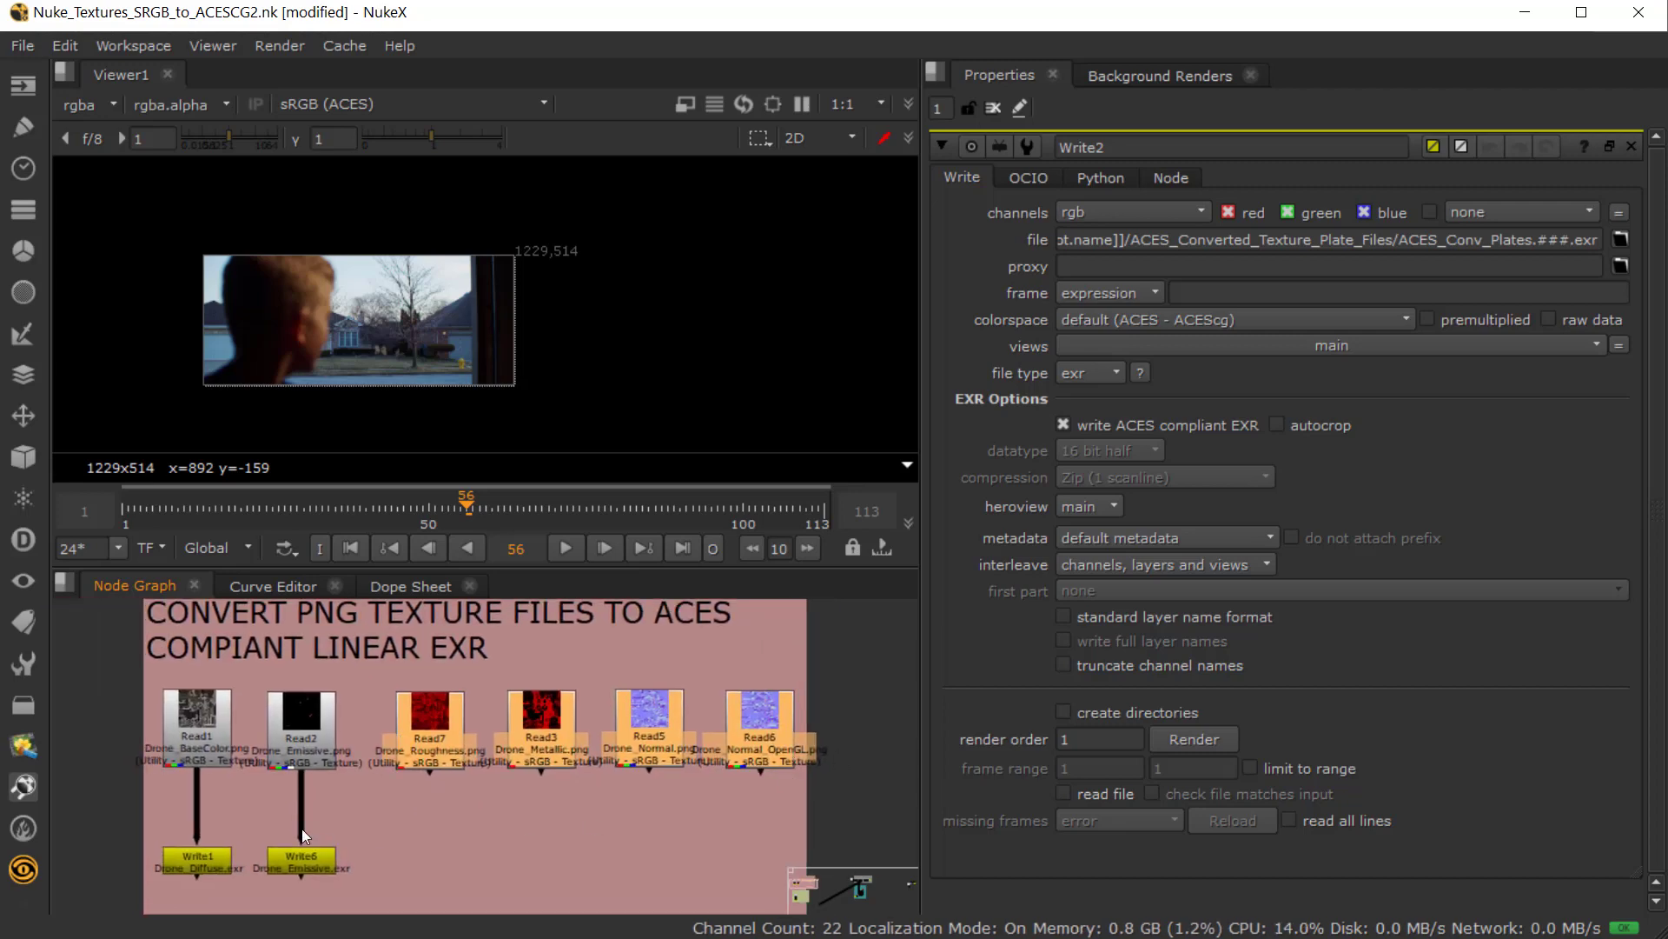
{"action": "scroll", "coordinate": [165, 727], "scroll_direction": "up", "scroll_amount": 3}
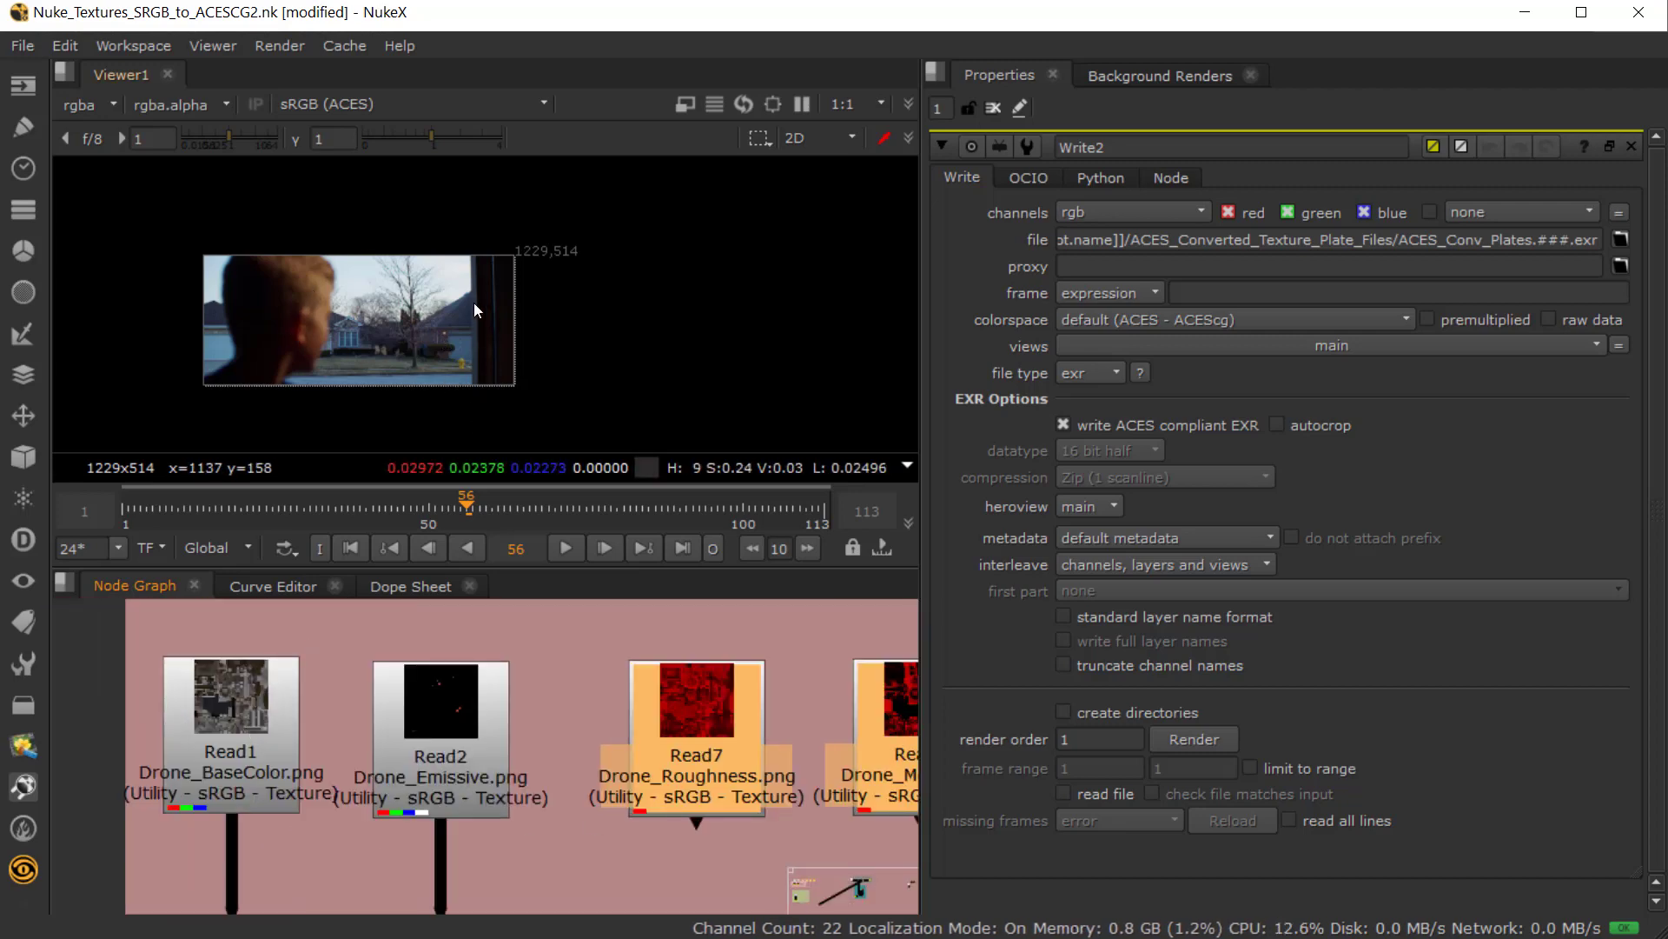
{"action": "scroll", "coordinate": [416, 792], "scroll_direction": "up", "scroll_amount": 3}
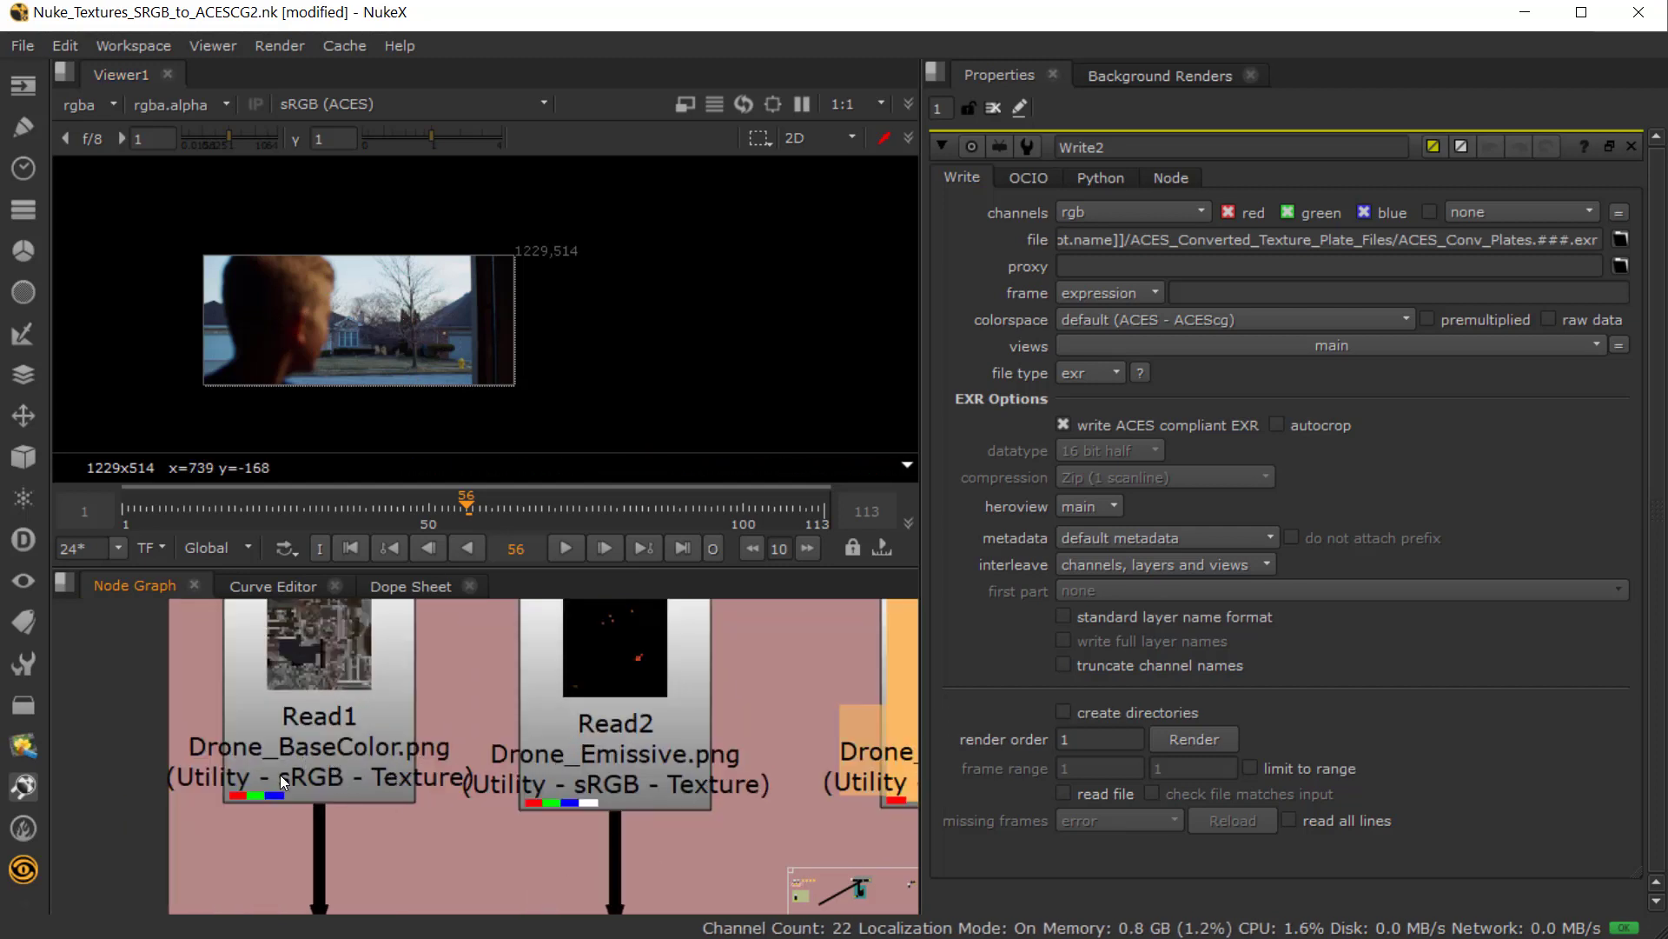
{"action": "scroll", "coordinate": [359, 728], "scroll_direction": "down", "scroll_amount": 3}
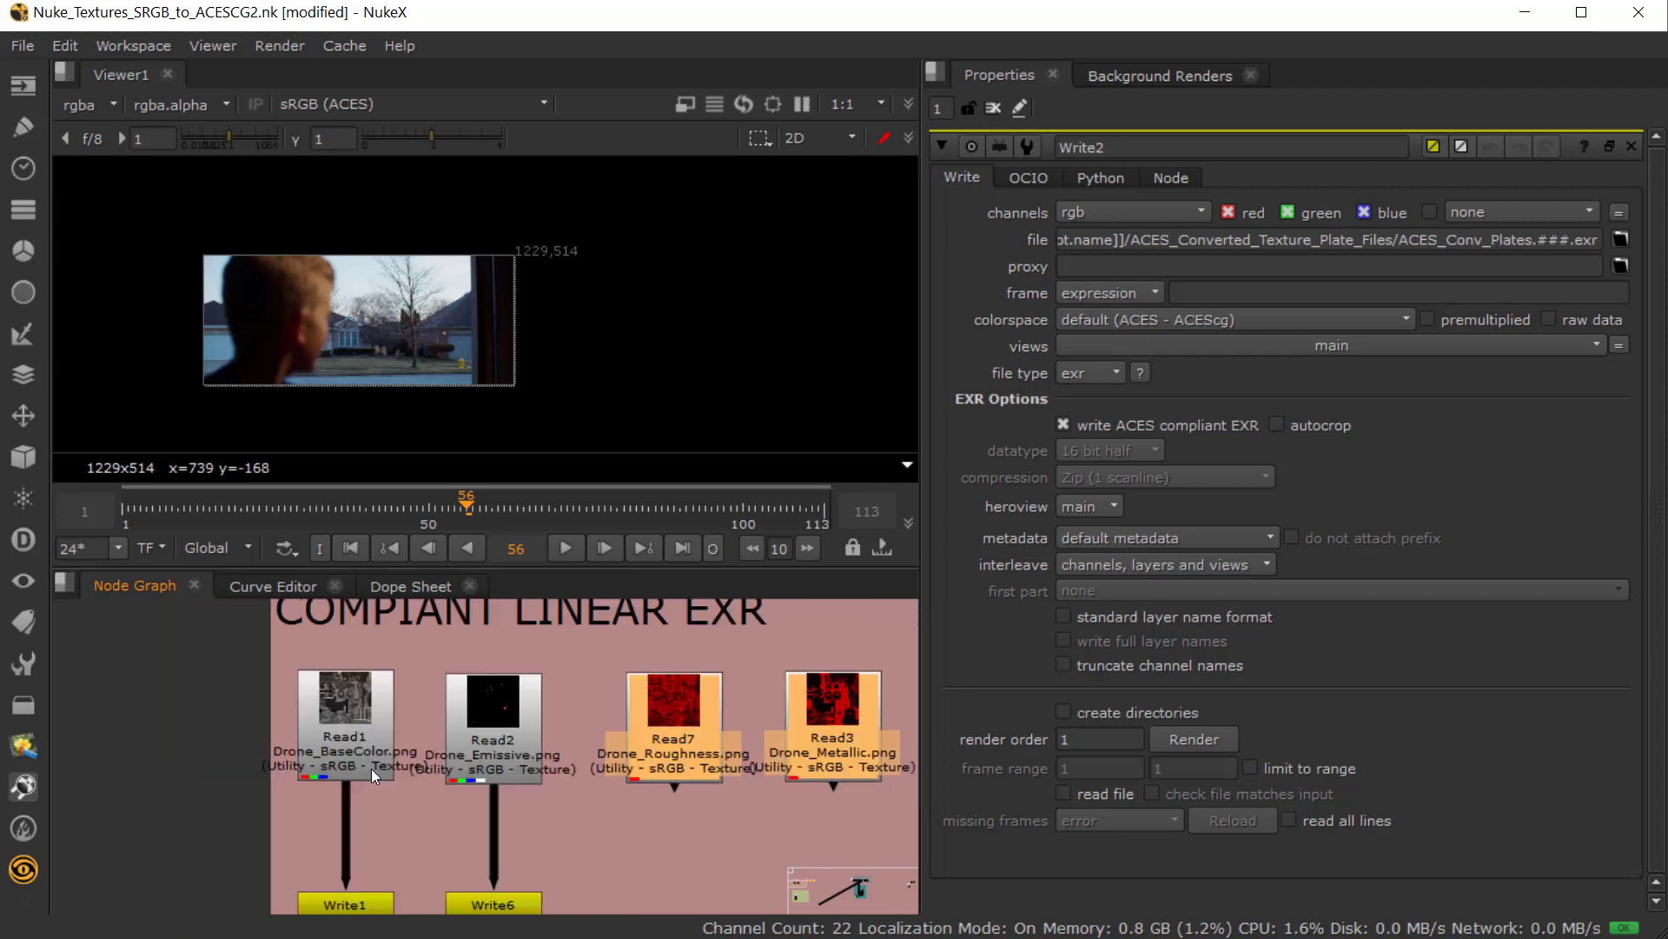
{"action": "left_click_drag", "start_coordinate": [372, 782], "coordinate": [368, 702]}
{"action": "left_click", "coordinate": [343, 637]}
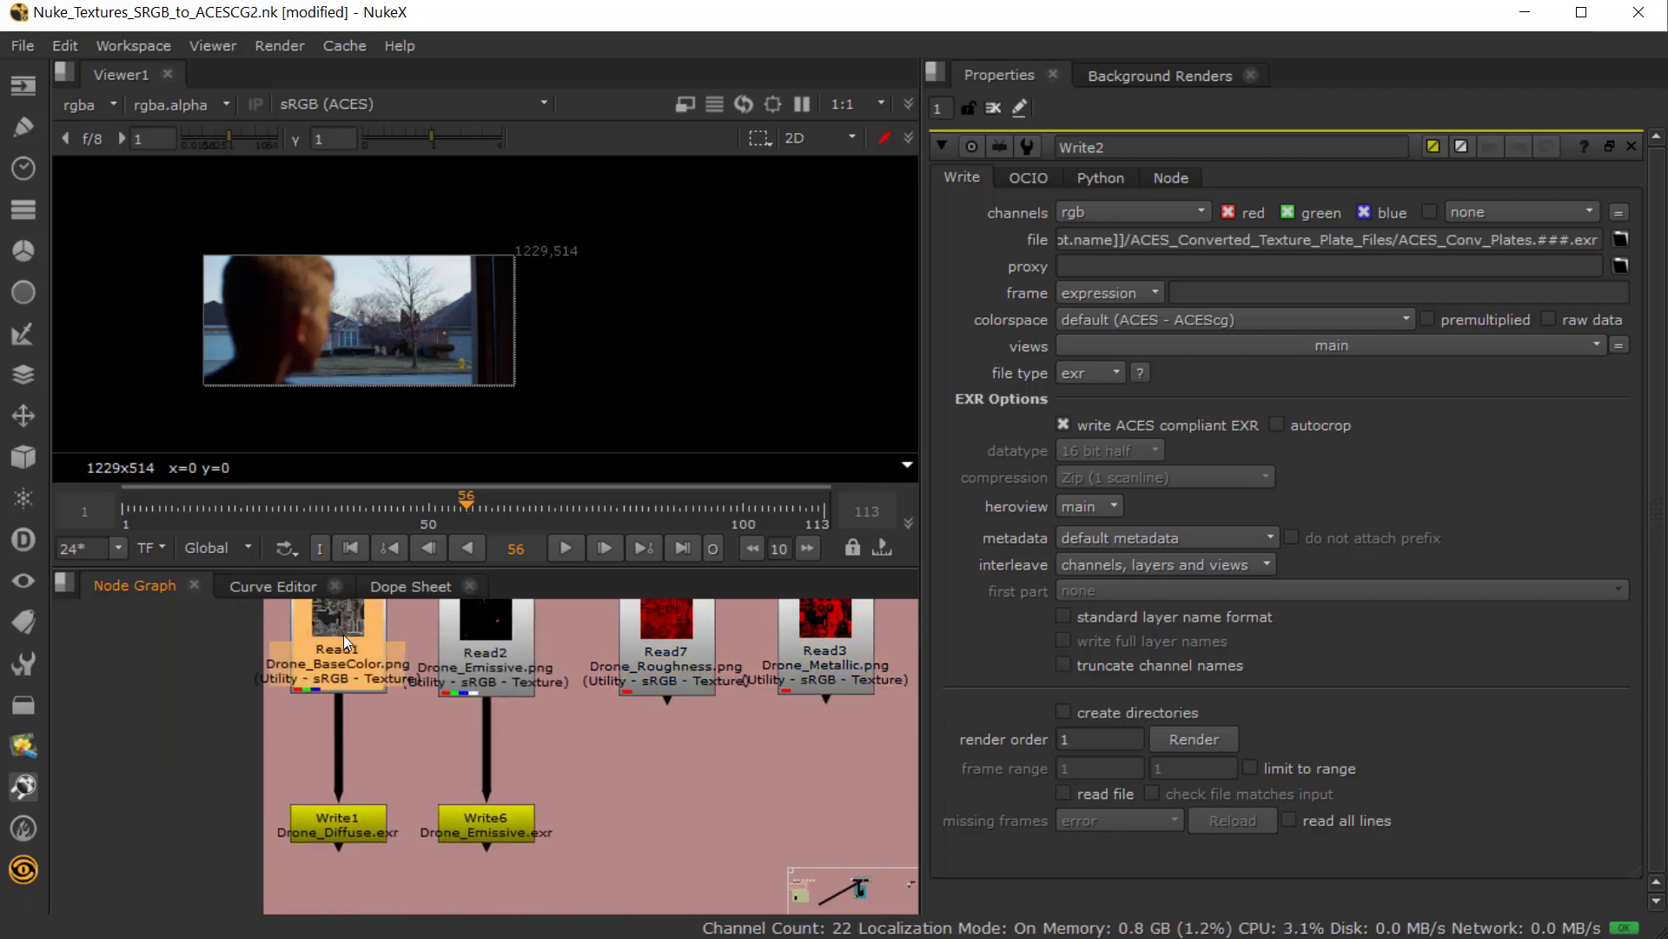
{"action": "key", "text": "1"}
{"action": "double_click", "coordinate": [351, 639]}
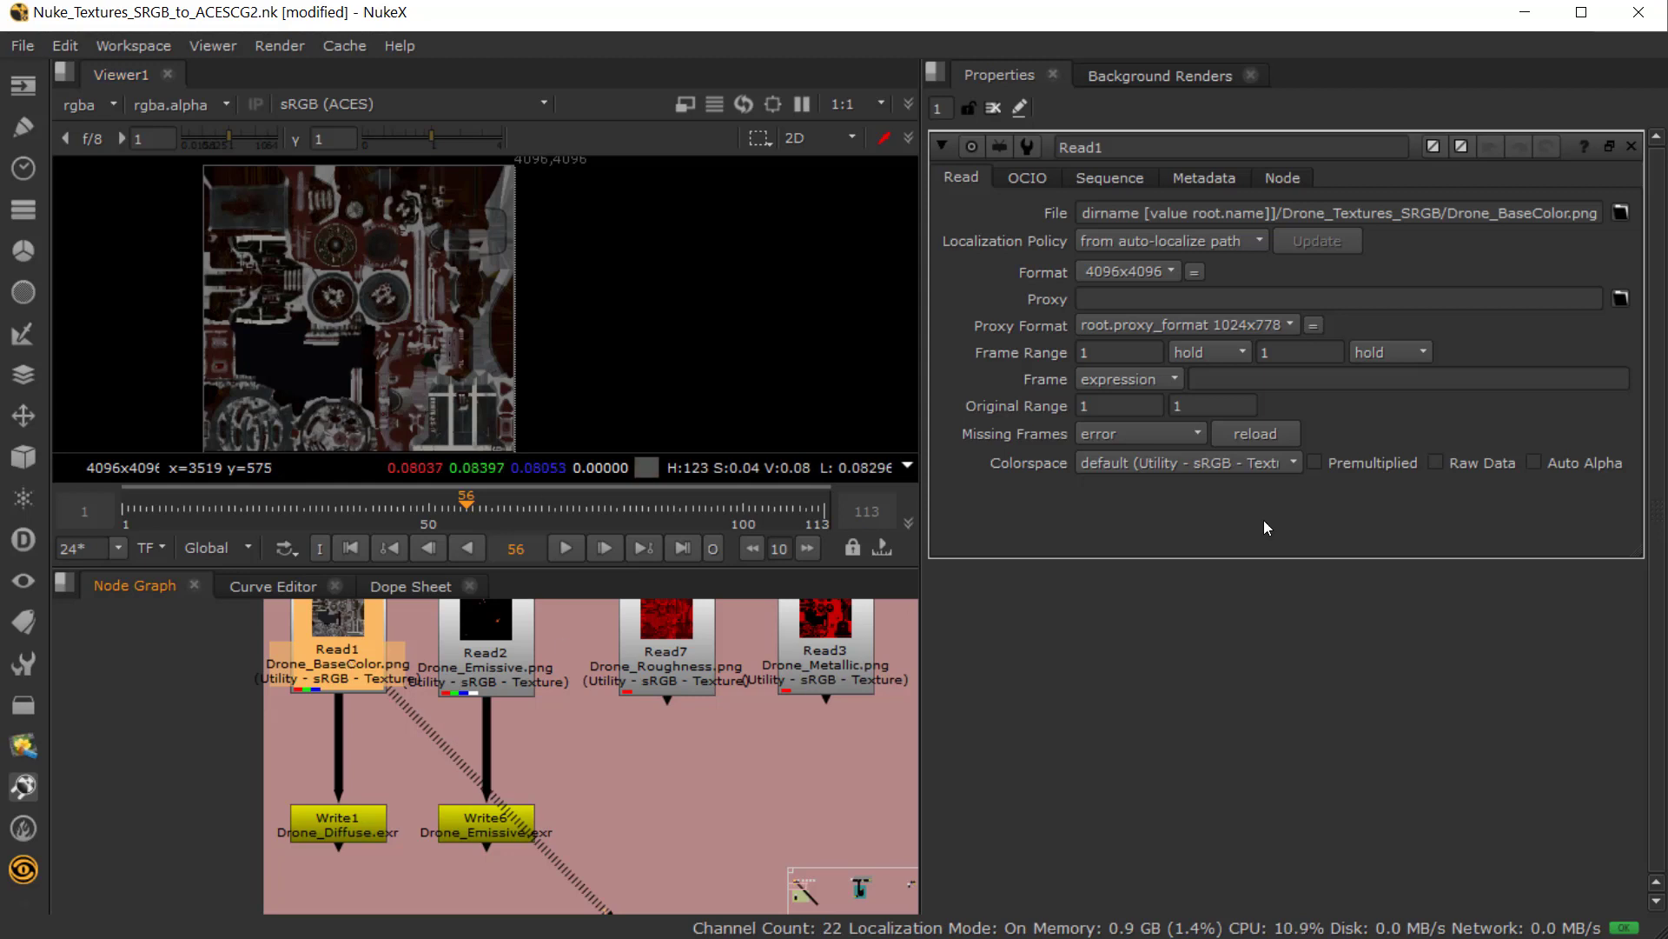
- Look through Read1's colorspace options without changing the default, and widen the properties area to show the full colorspace name
{"action": "scroll", "coordinate": [364, 626], "scroll_direction": "up", "scroll_amount": 1}
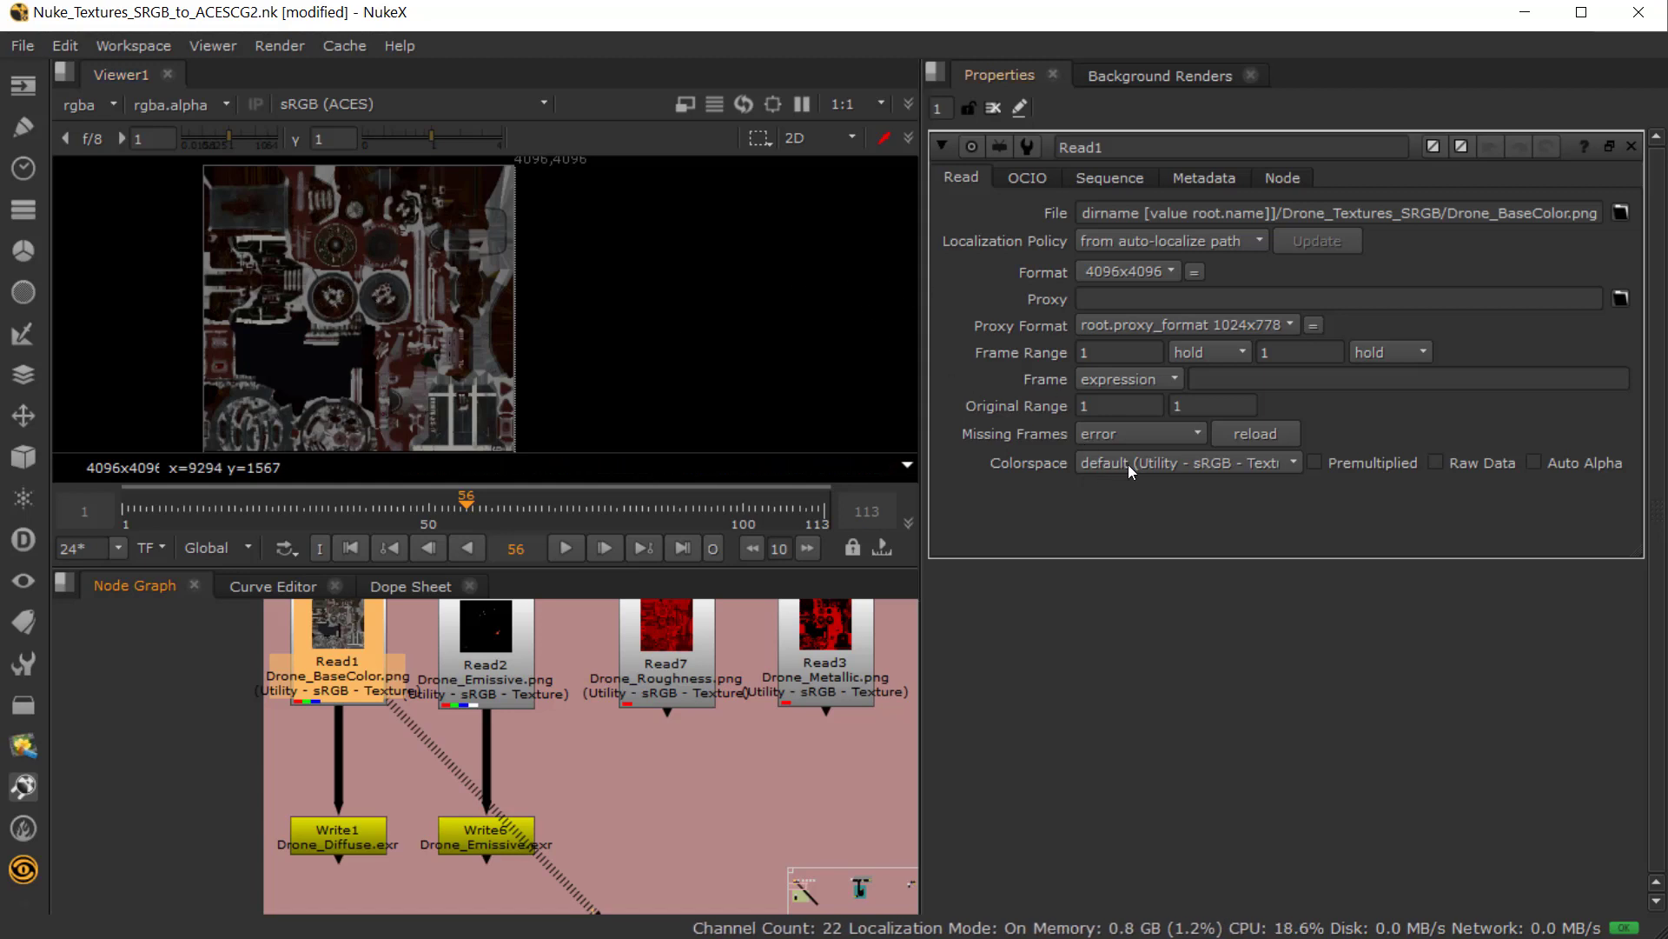
{"action": "left_click", "coordinate": [1210, 463]}
{"action": "mouse_move", "coordinate": [1207, 560]}
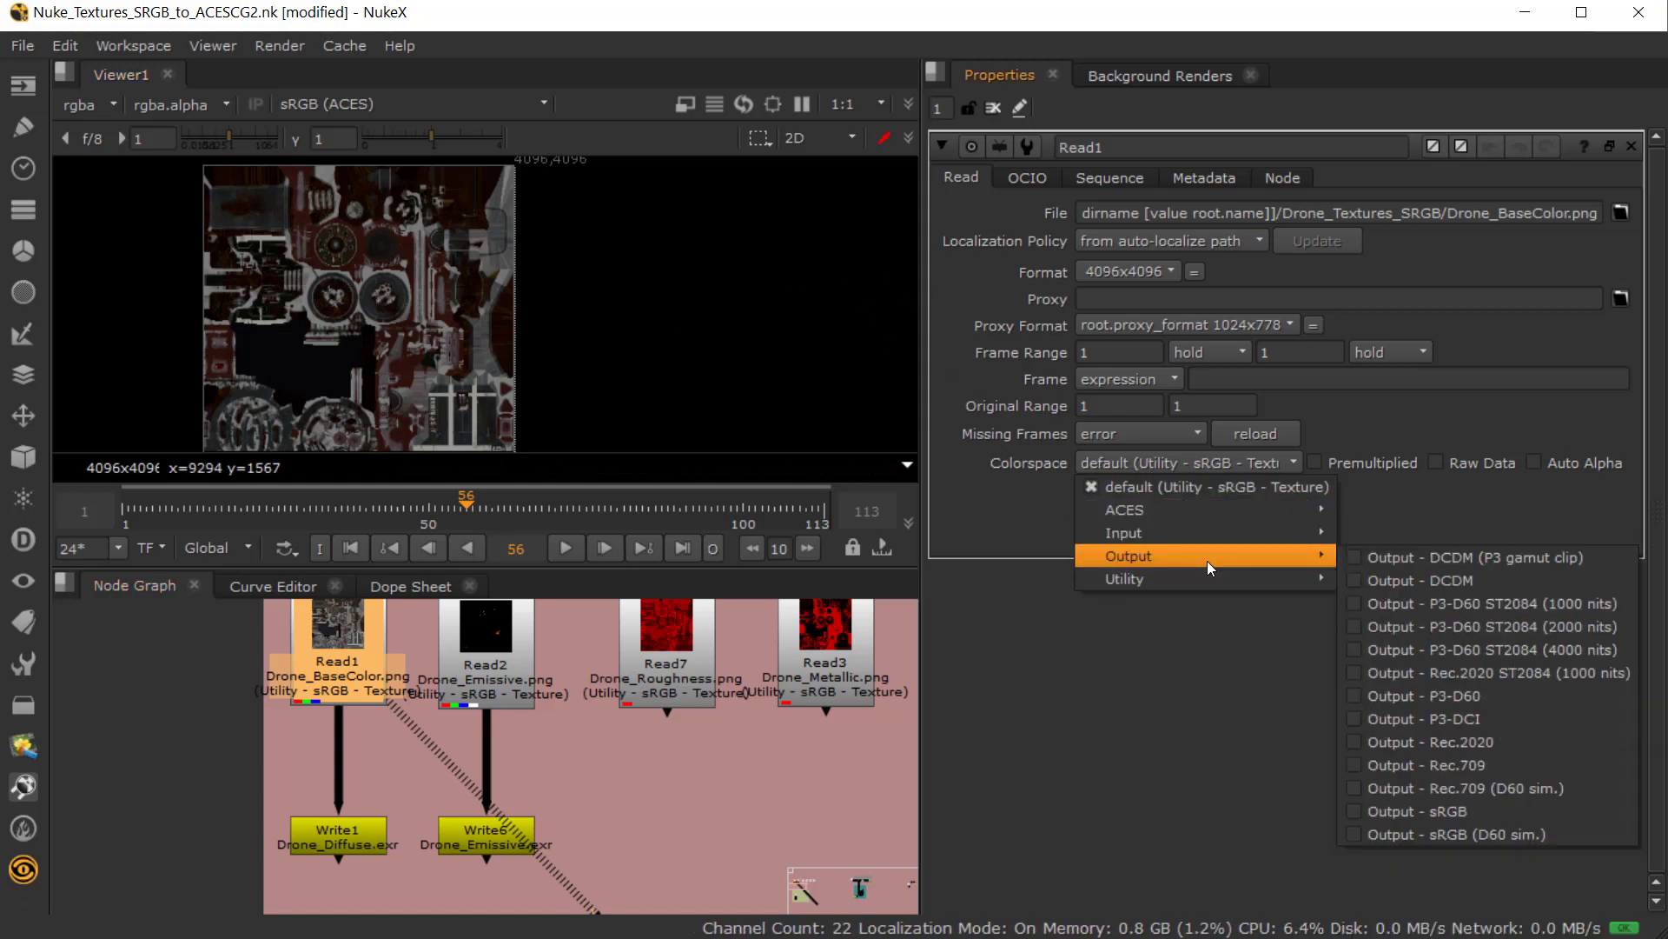
{"action": "left_click", "coordinate": [1133, 622]}
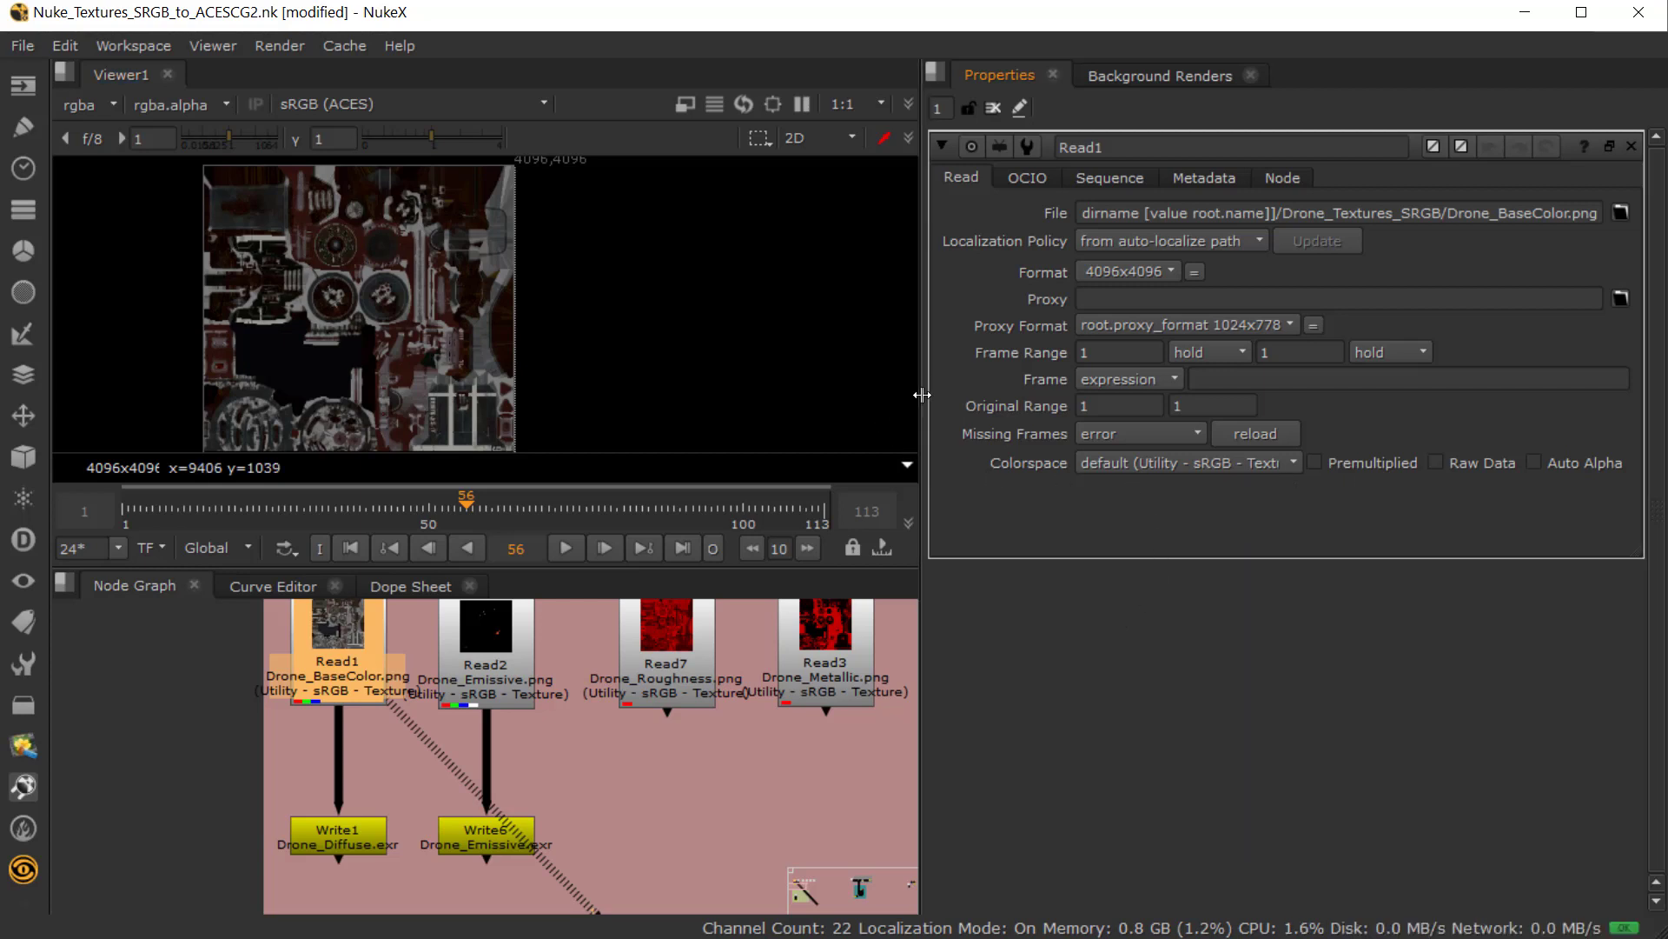
{"action": "left_click_drag", "start_coordinate": [921, 398], "coordinate": [809, 390]}
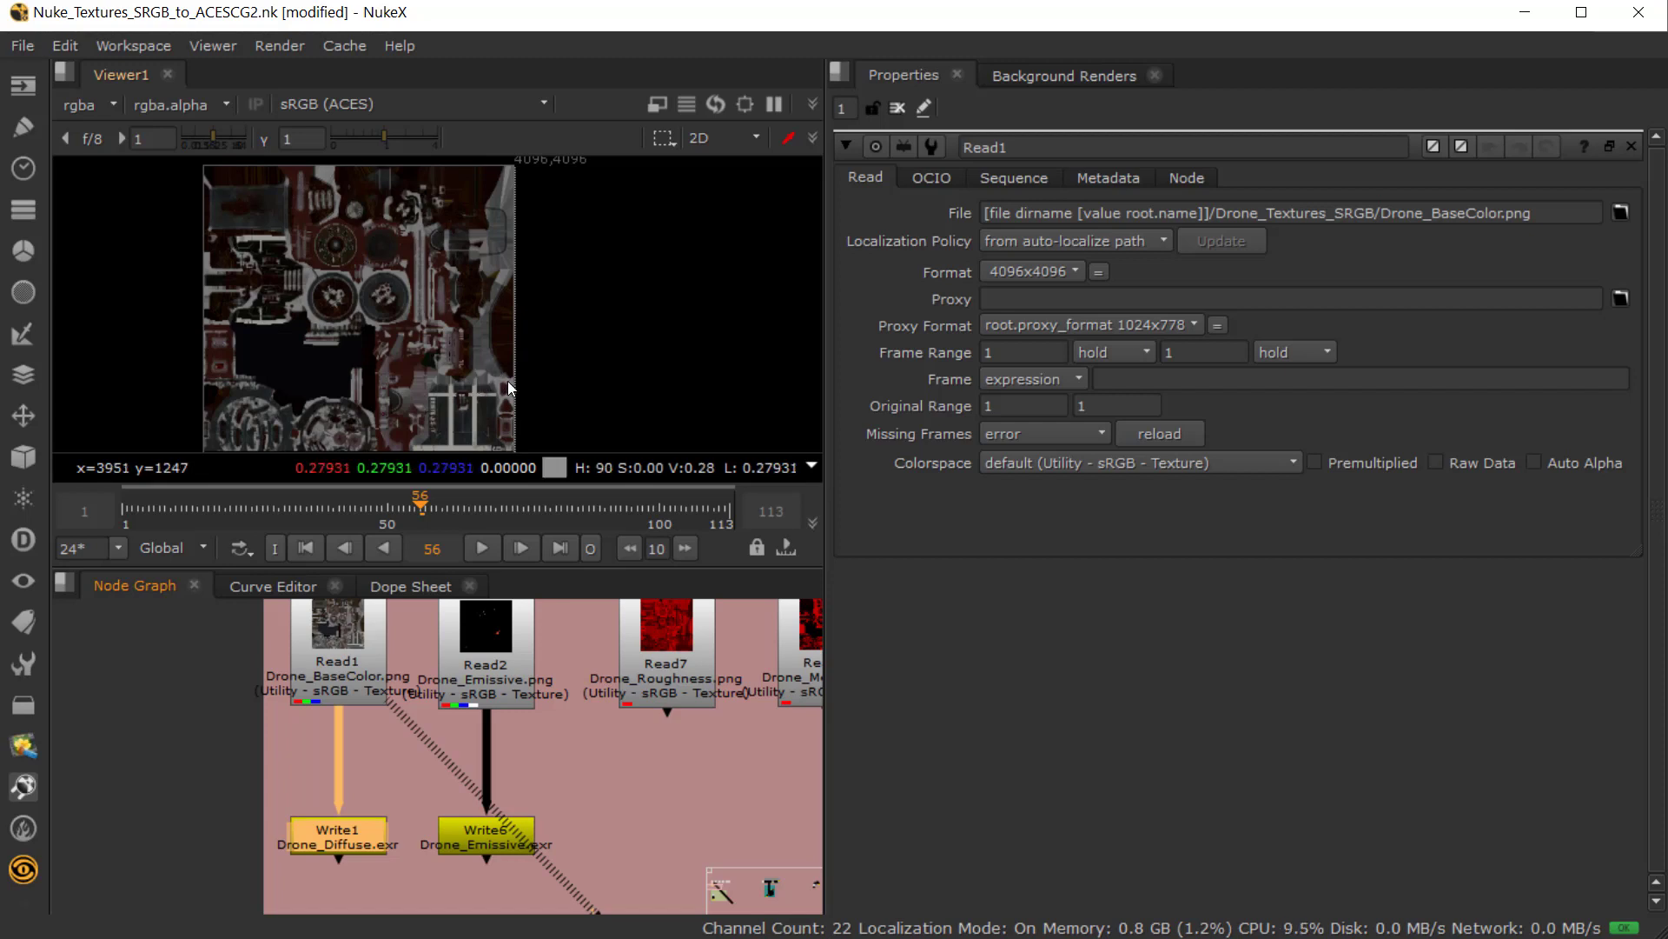
- Open the properties of the Write1 Drone_Diffuse.exr node and examine its output colorspace and file name
{"action": "double_click", "coordinate": [345, 824]}
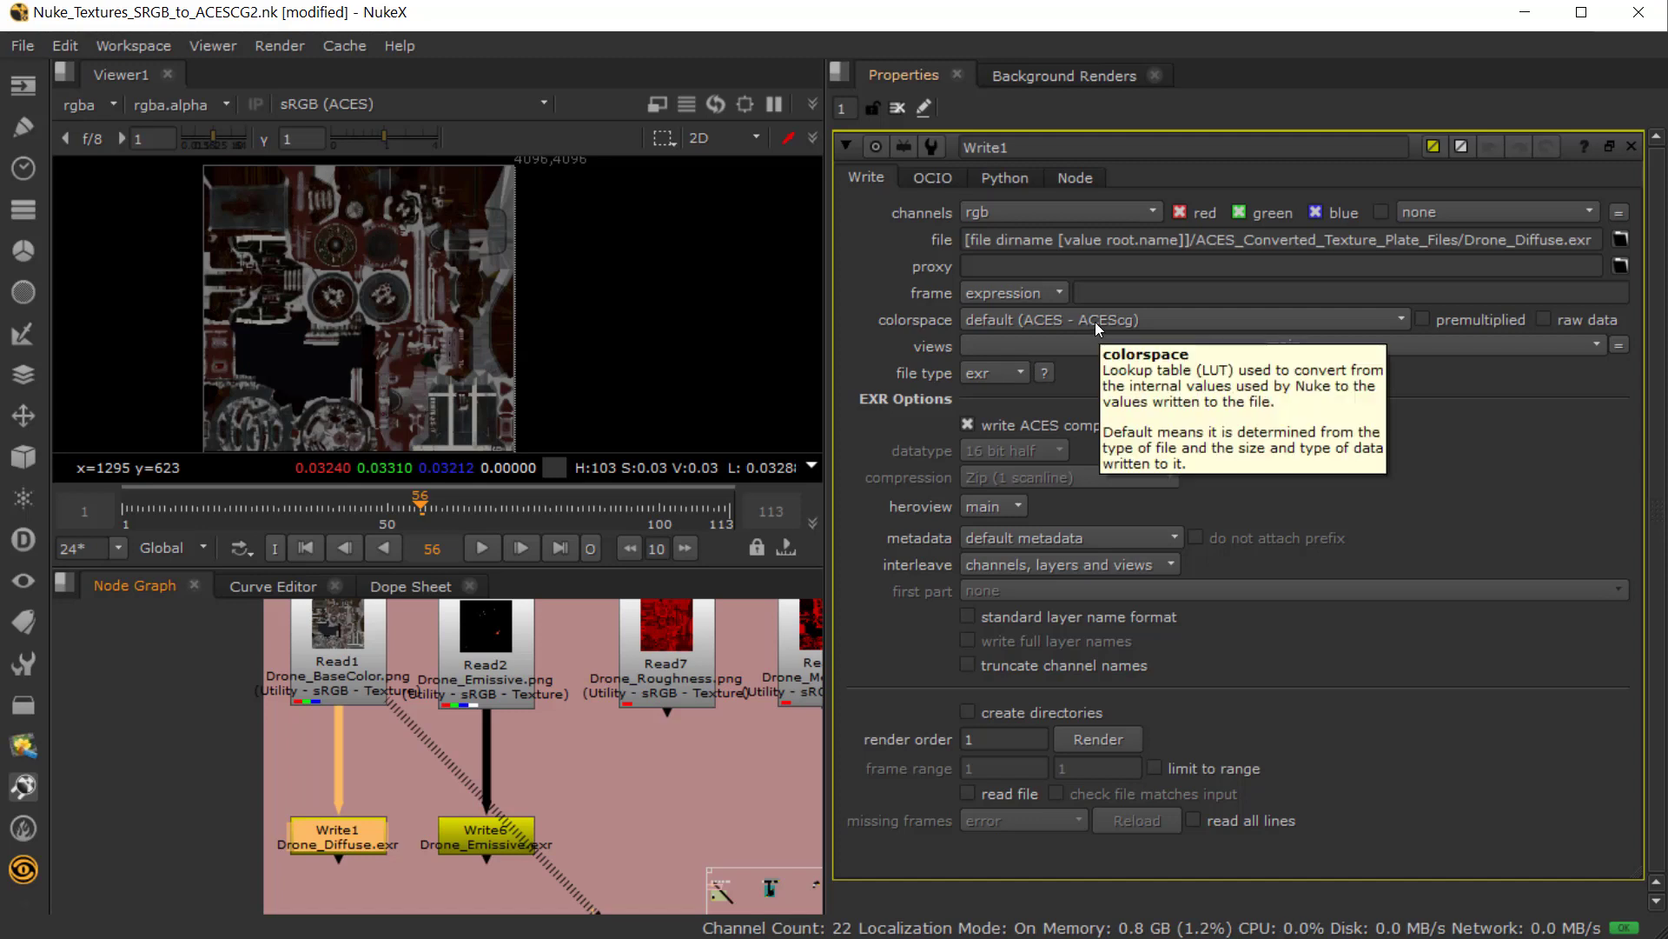
{"action": "left_click", "coordinate": [1441, 243]}
{"action": "key", "text": "shift+End"}
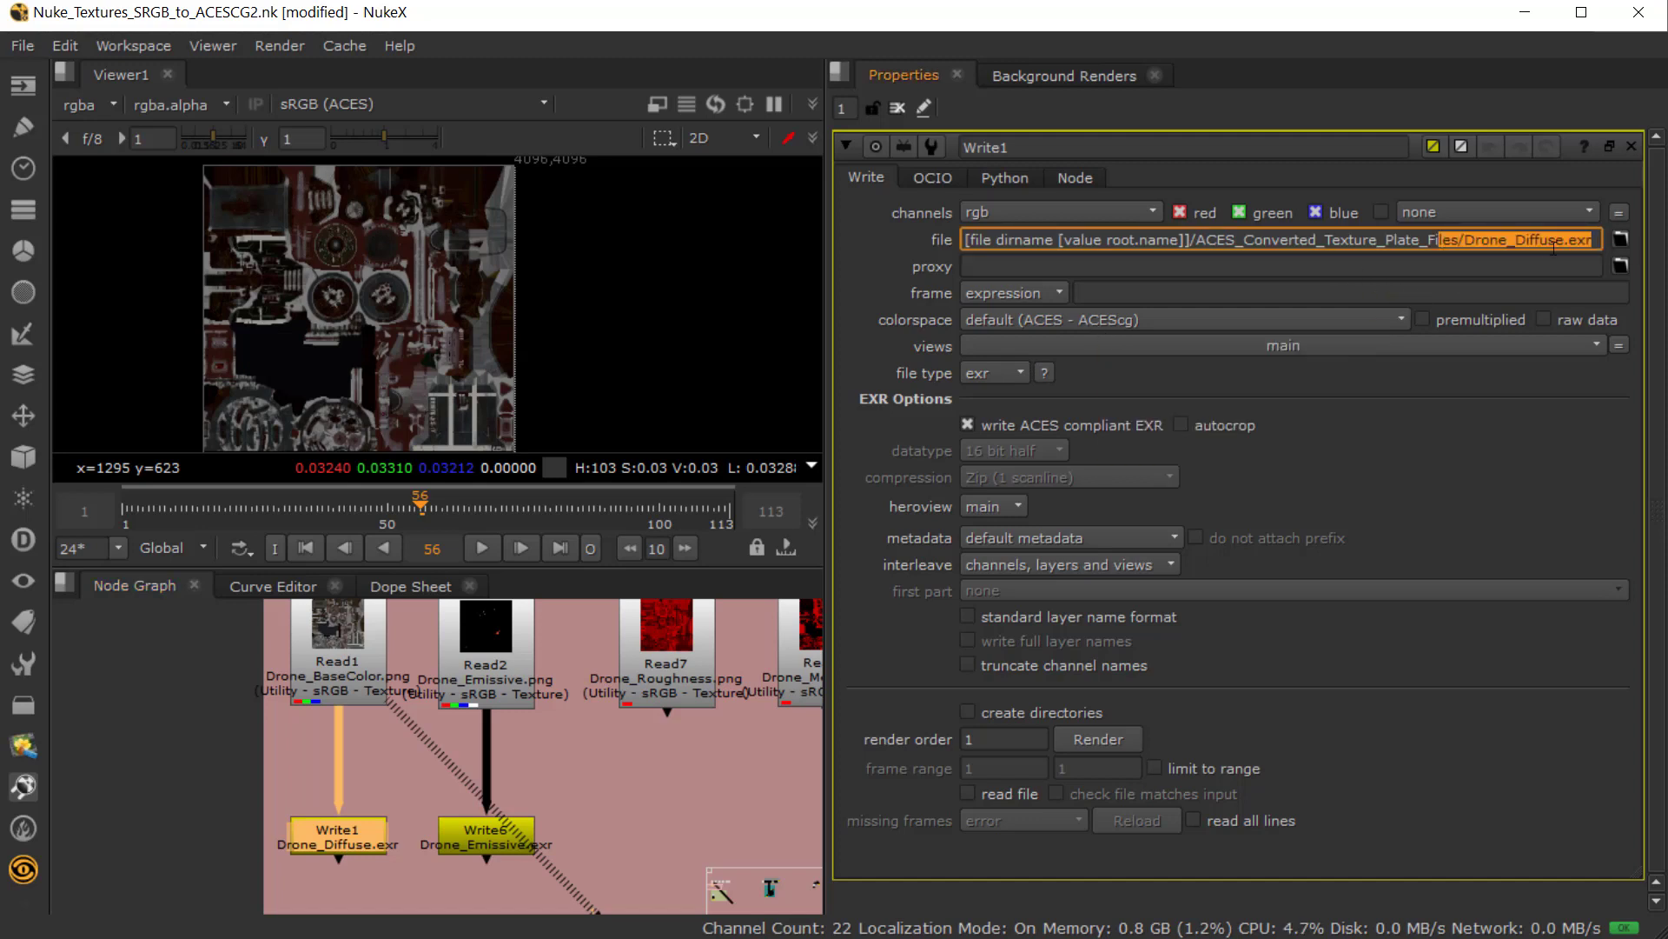
{"action": "key", "text": "End"}
{"action": "key", "text": "ctrl+shift+Left"}
{"action": "key", "text": "ctrl+shift+Left"}
{"action": "key", "text": "ctrl+shift+Left"}
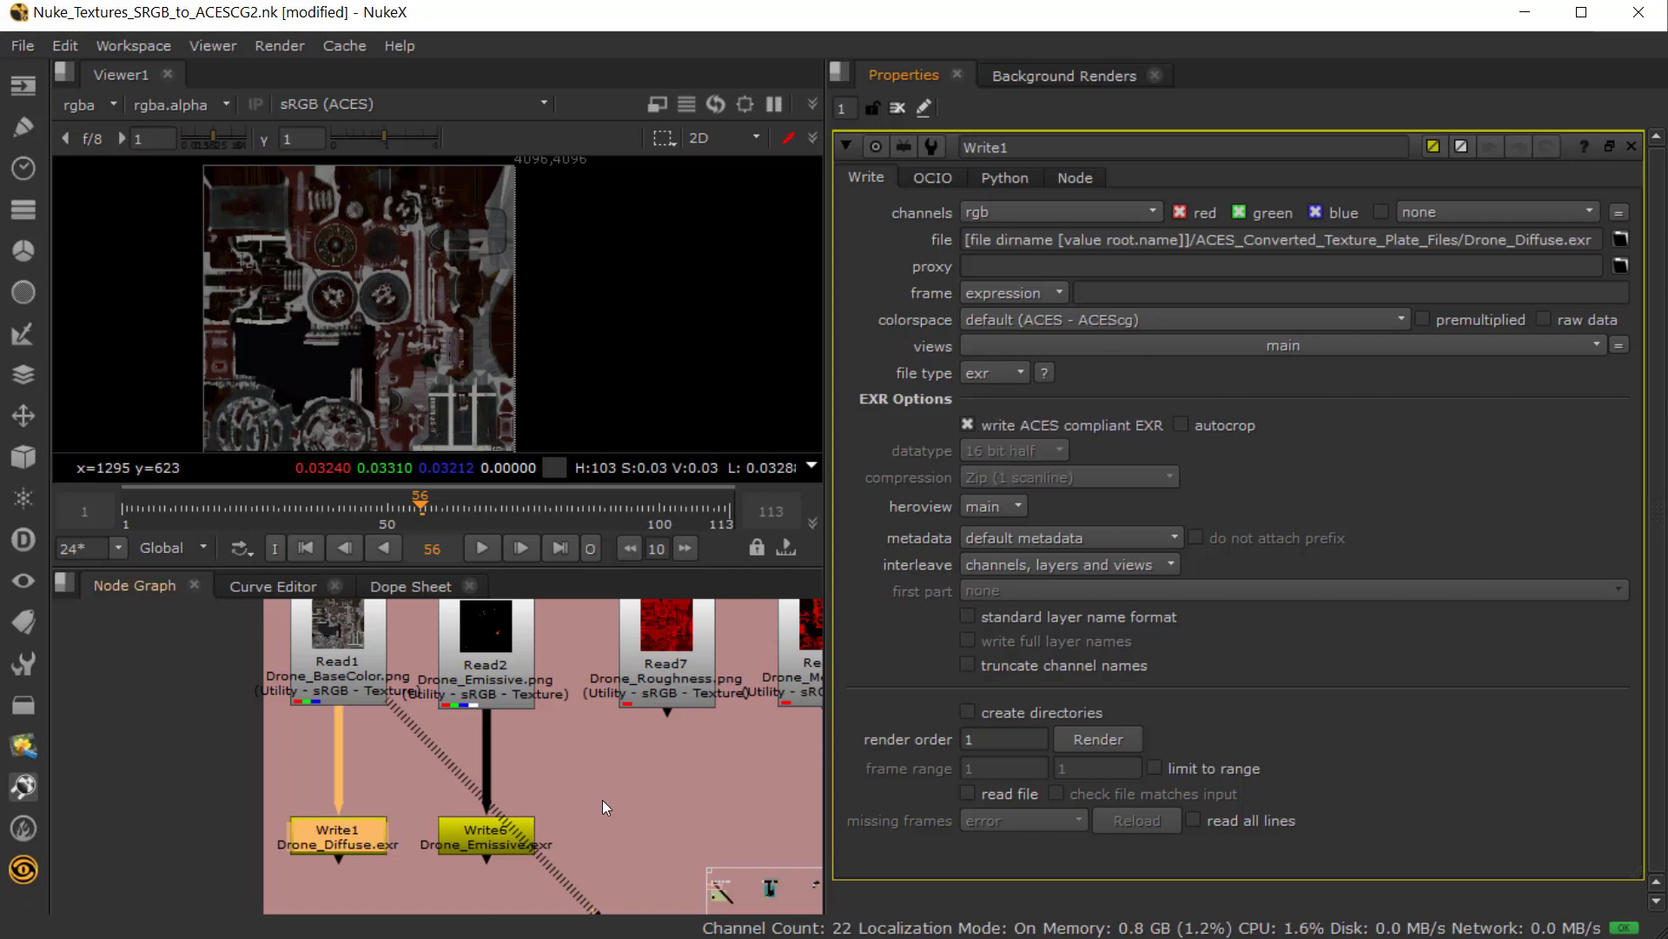
- Display the Read2 Drone_Emissive.png texture in the viewer and examine the settings of its Write6 node
{"action": "double_click", "coordinate": [492, 650]}
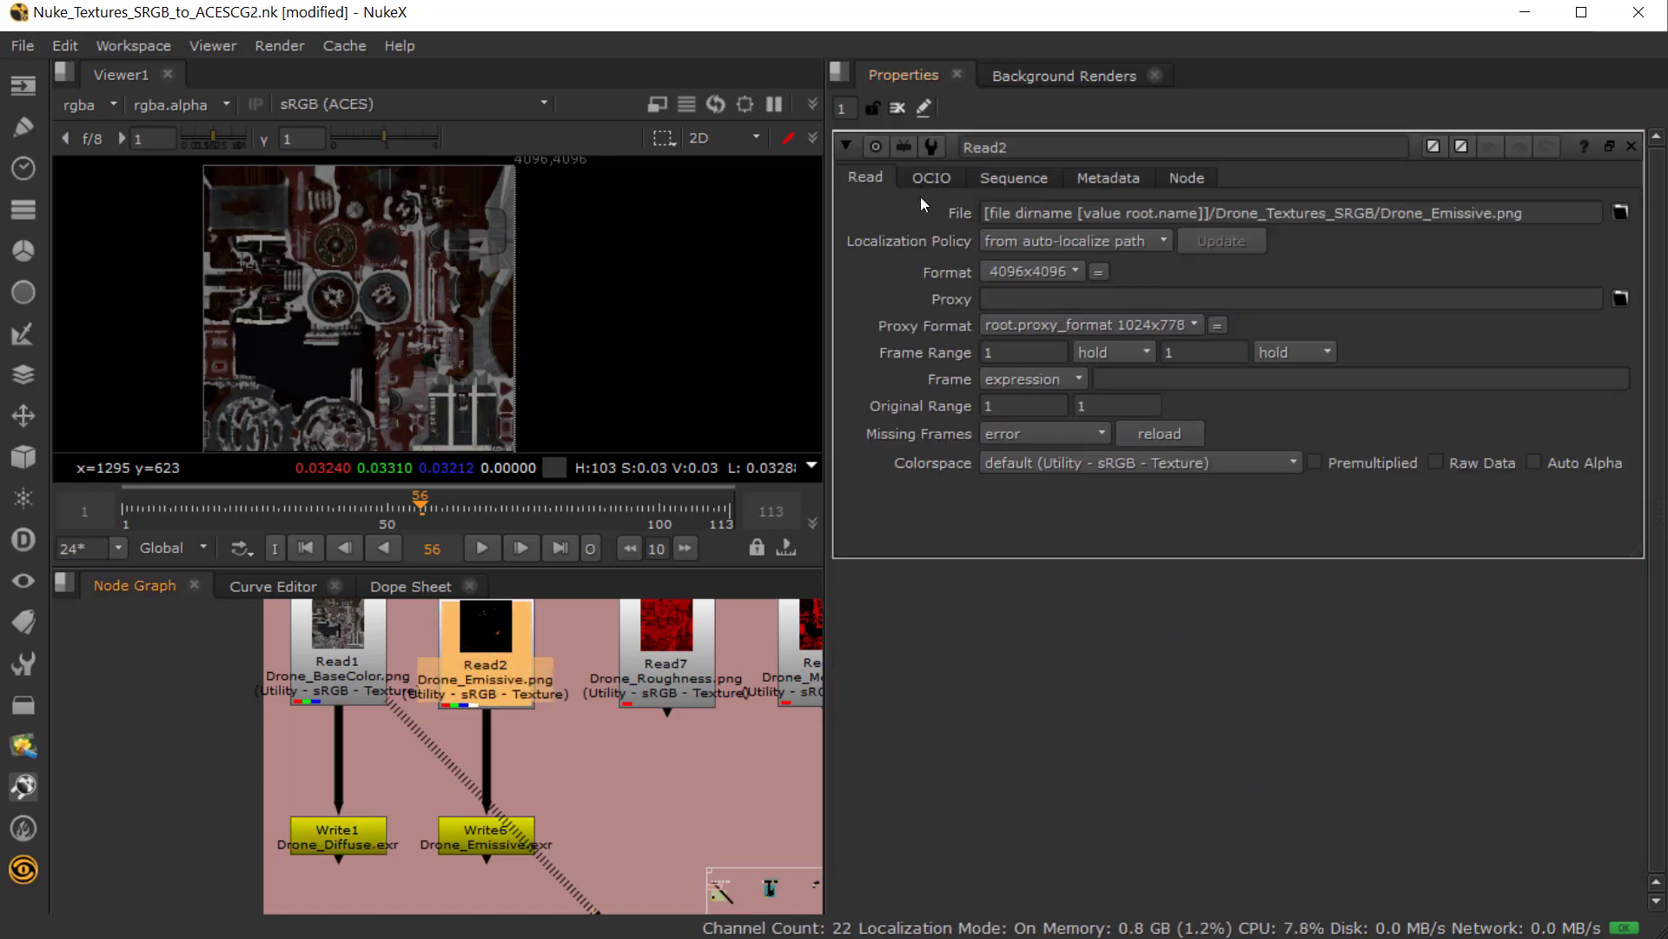
{"action": "key", "text": "1"}
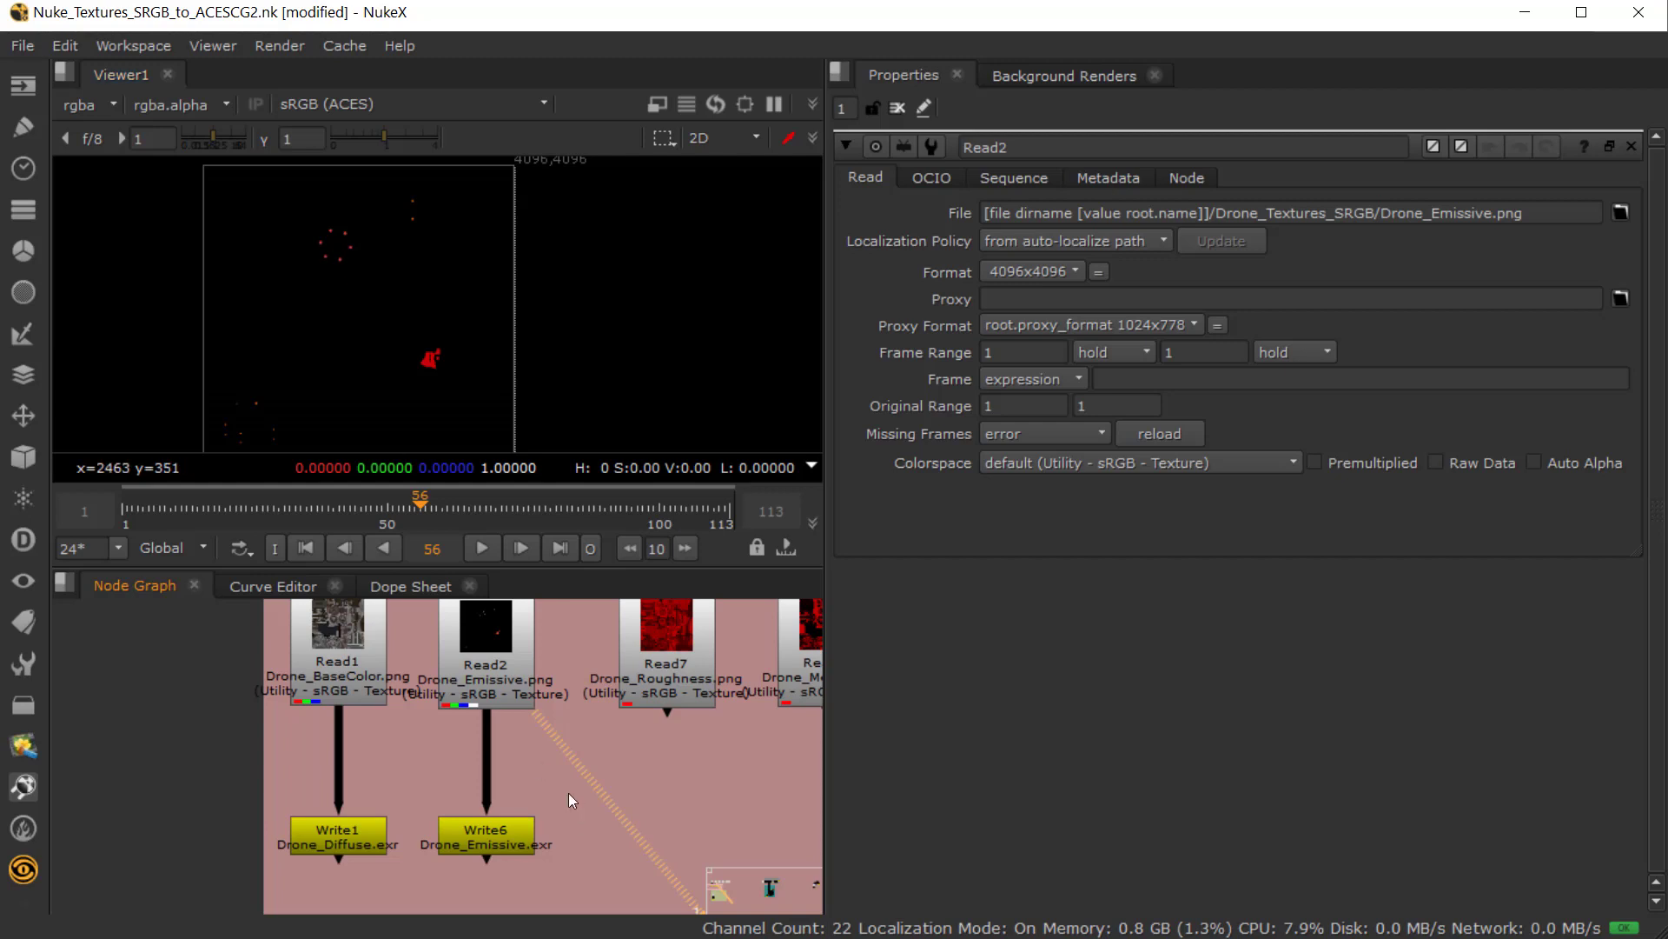
{"action": "left_click", "coordinate": [498, 824]}
{"action": "double_click", "coordinate": [497, 824]}
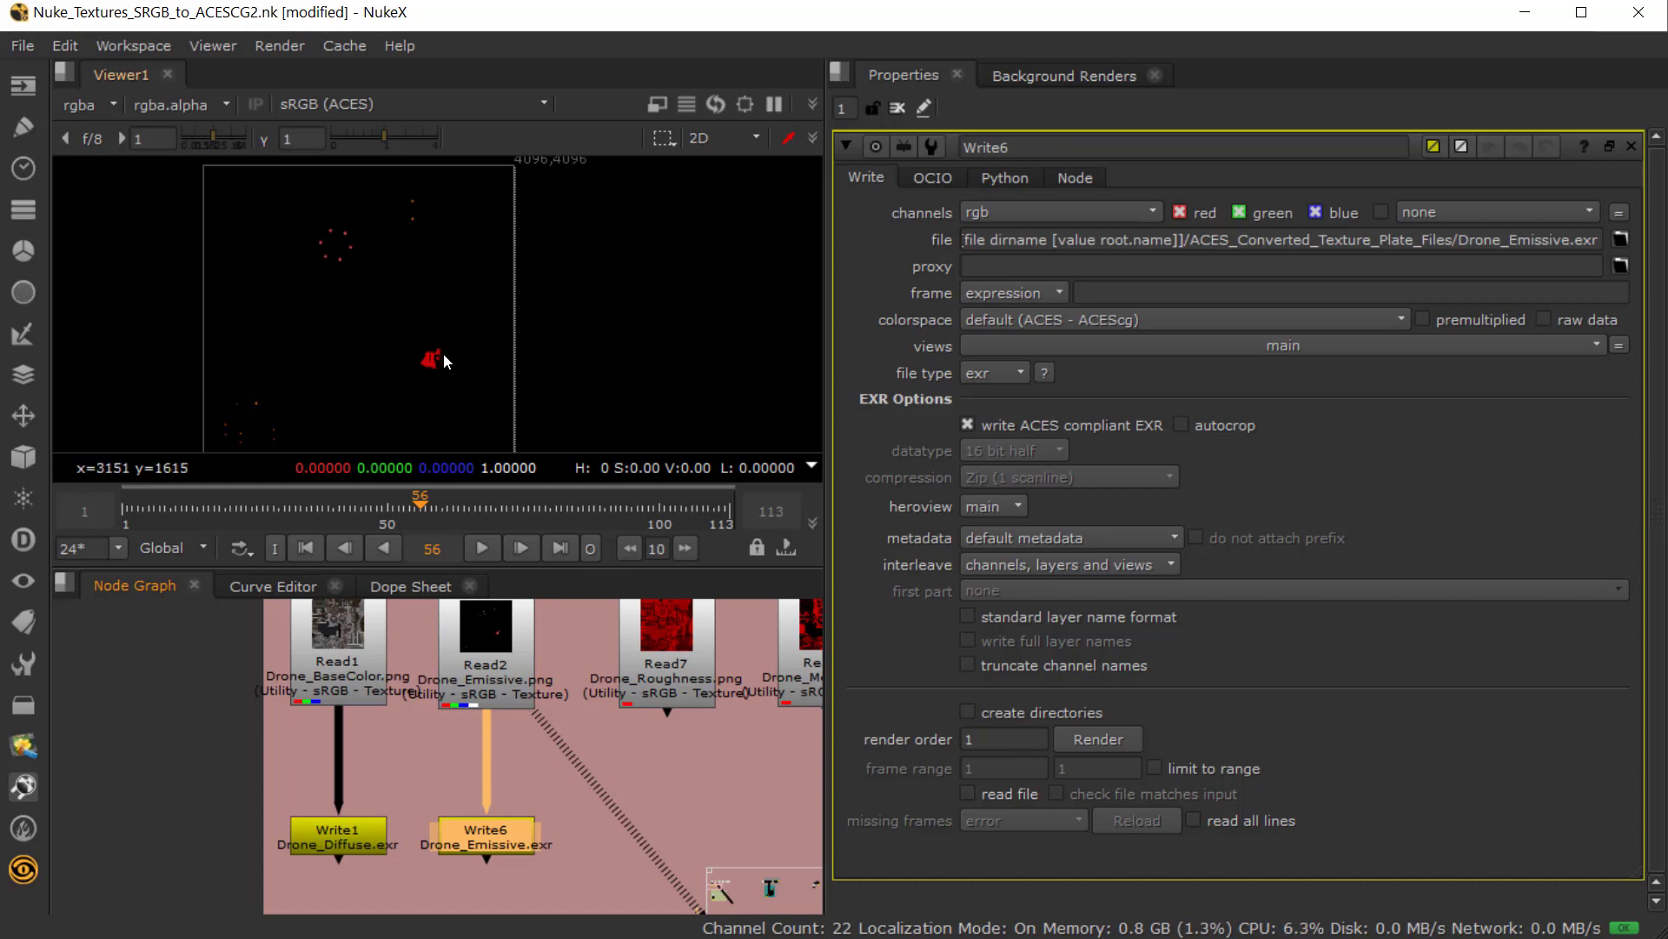
- In the HDR conversion group, open the Read11 HDR_Street.hdr node's properties and display its image in the viewer
{"action": "scroll", "coordinate": [424, 782], "scroll_direction": "up", "scroll_amount": 2}
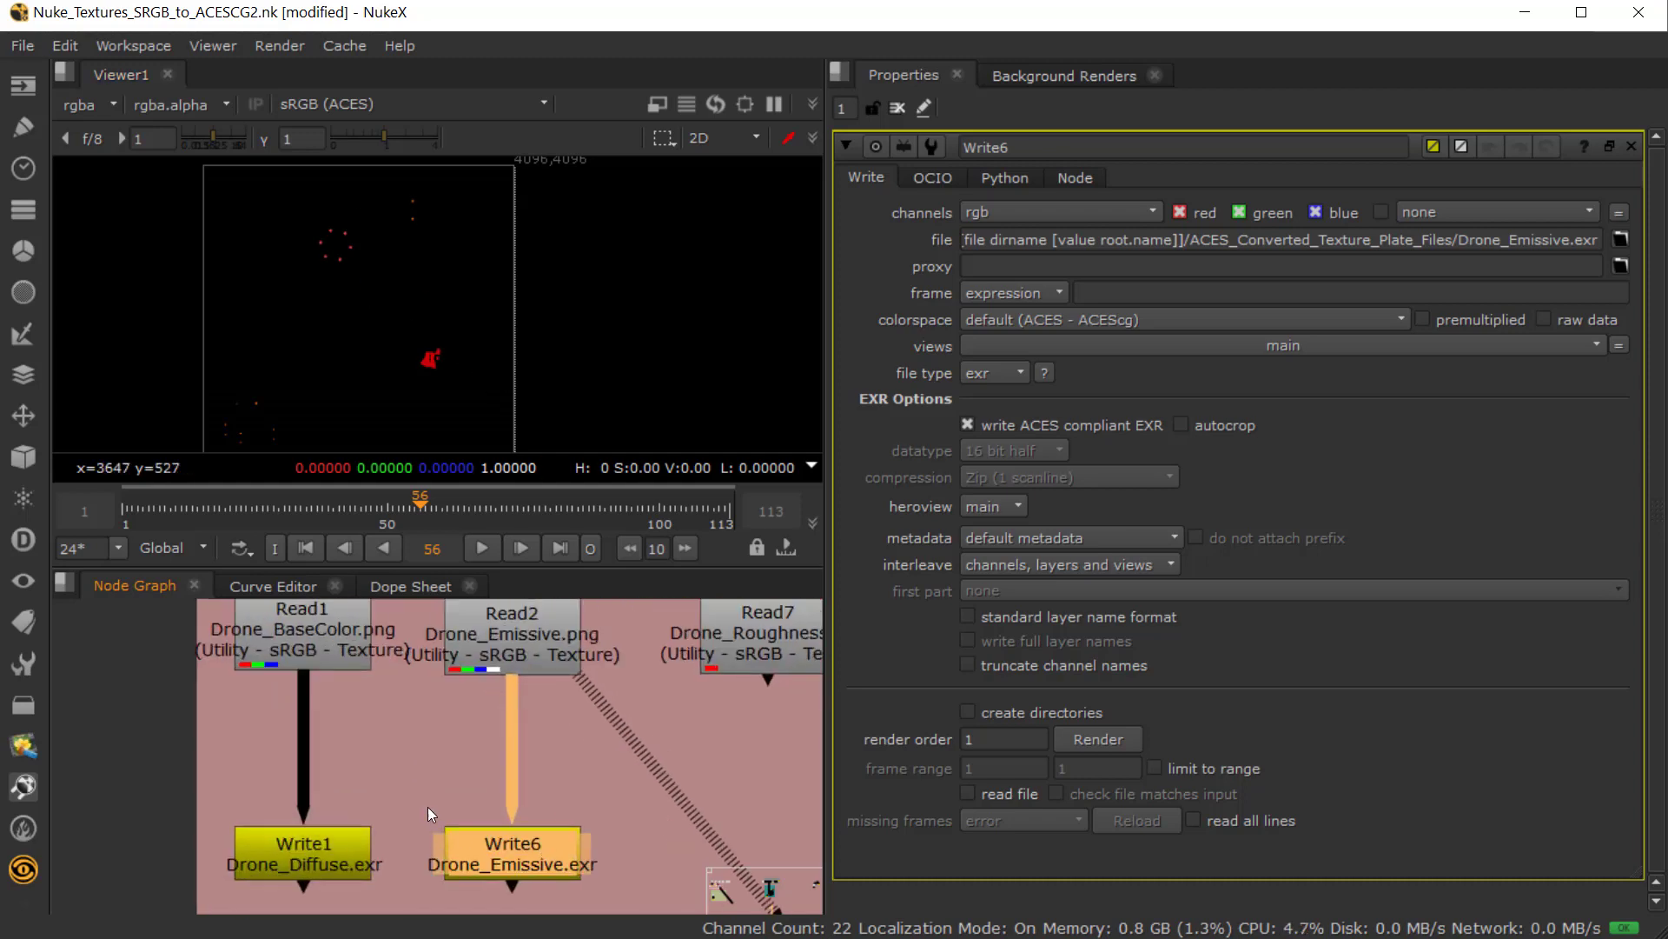
{"action": "scroll", "coordinate": [417, 800], "scroll_direction": "down", "scroll_amount": 4}
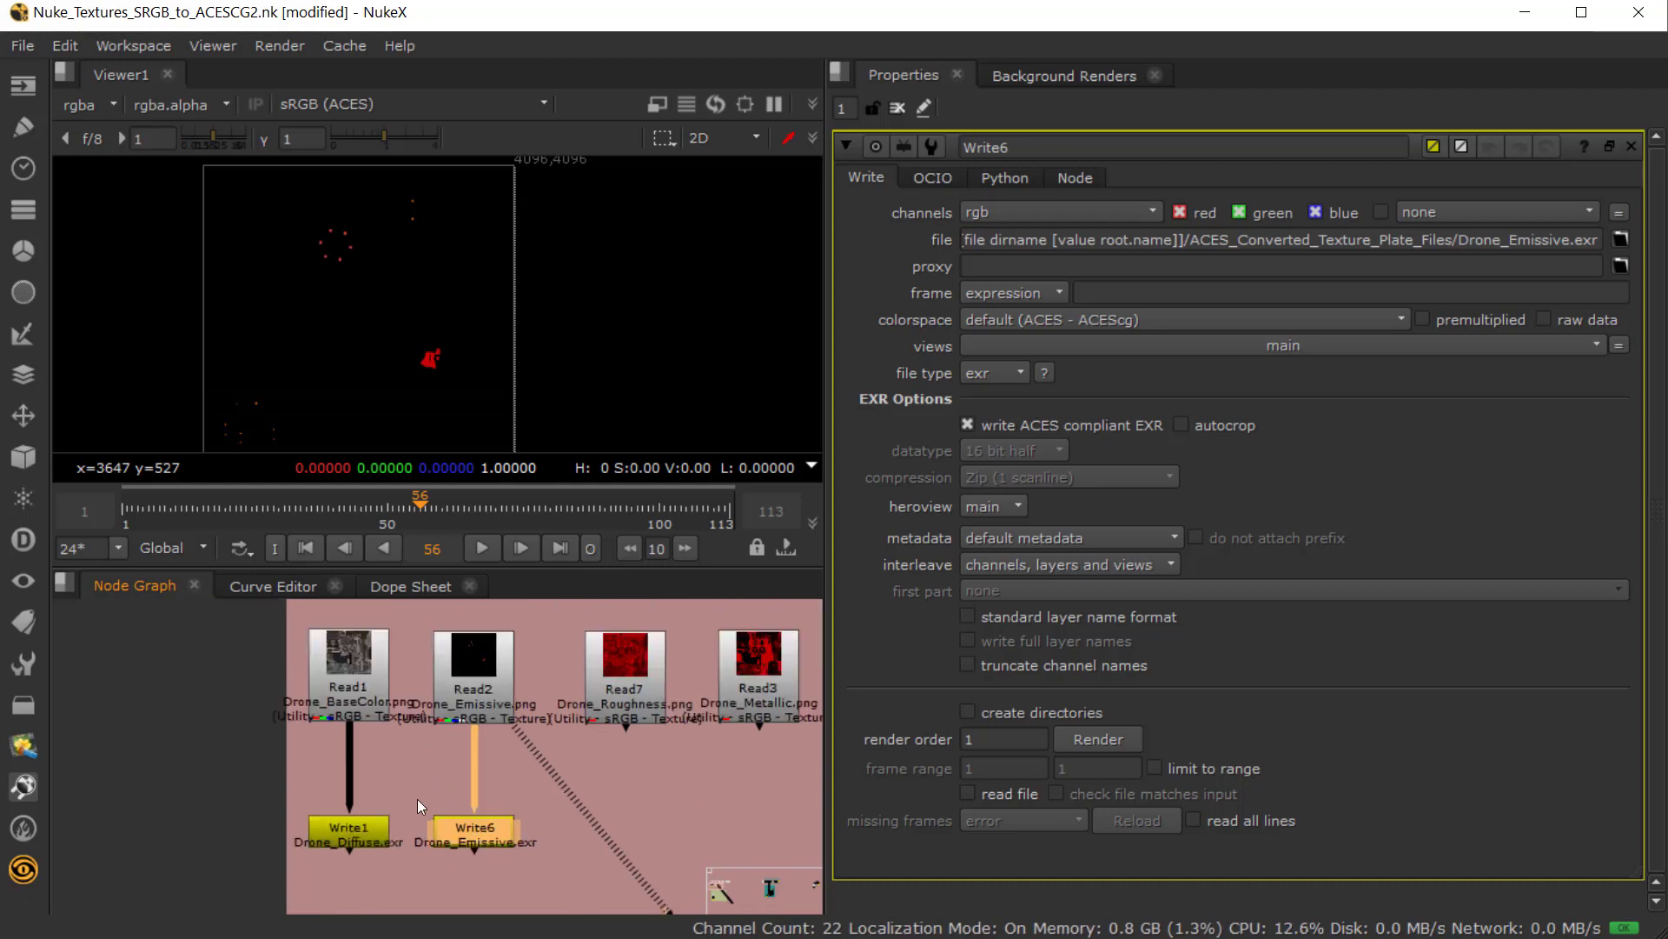
{"action": "left_click_drag", "start_coordinate": [424, 852], "coordinate": [379, 674]}
{"action": "scroll", "coordinate": [378, 784], "scroll_direction": "up", "scroll_amount": 3}
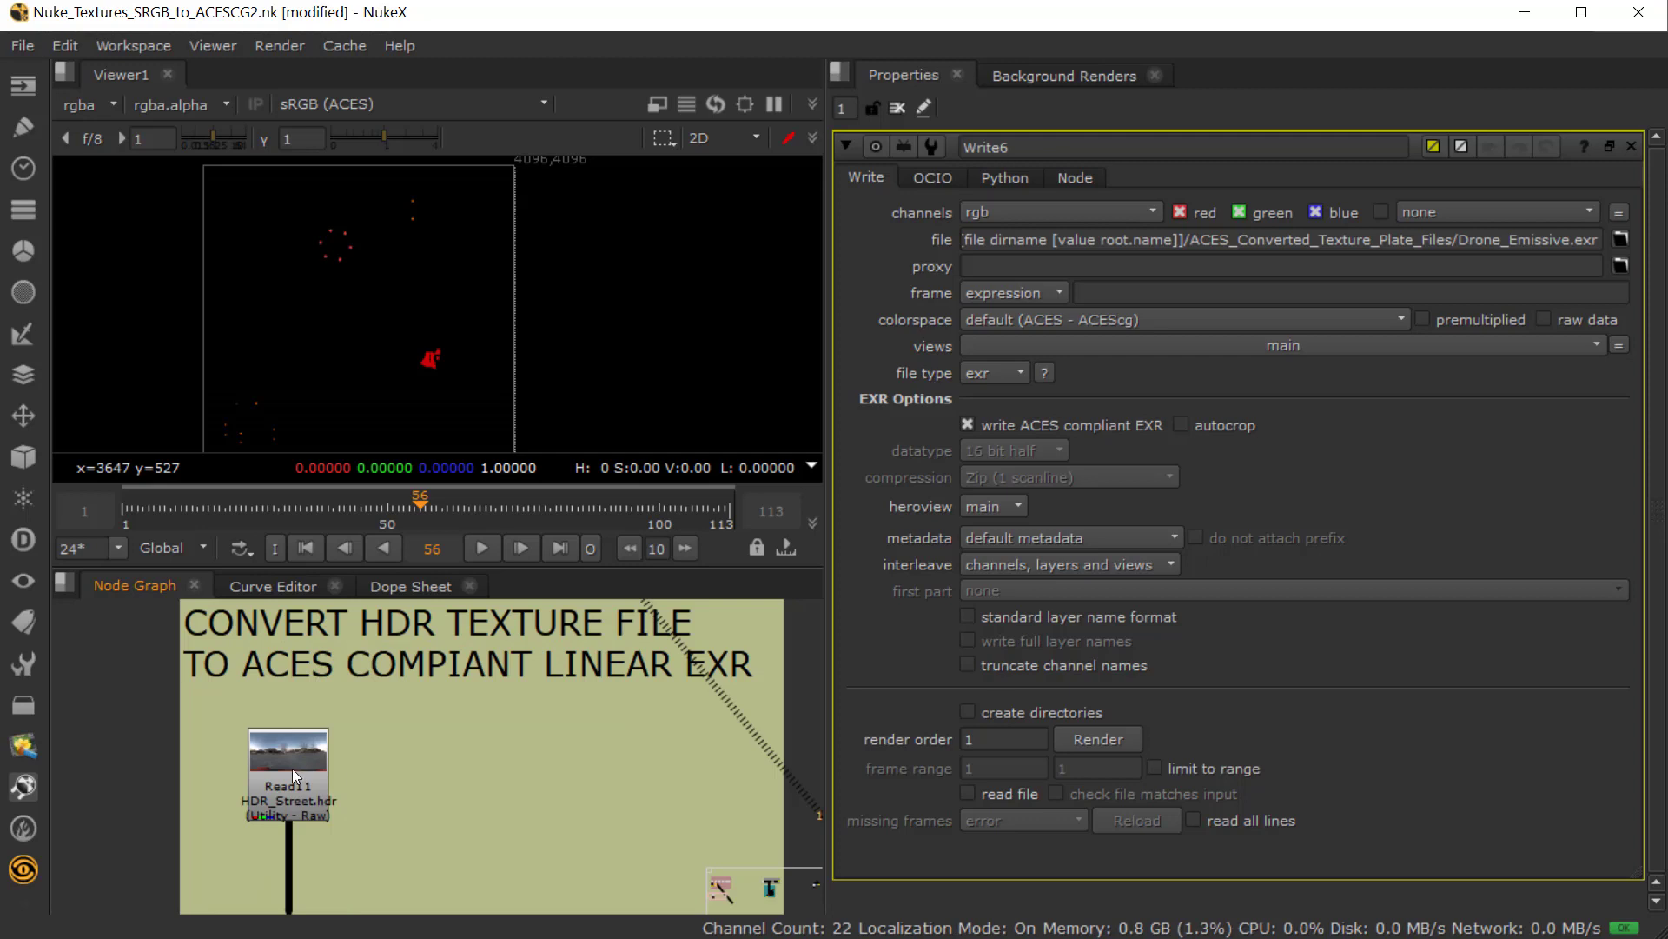
{"action": "double_click", "coordinate": [292, 768]}
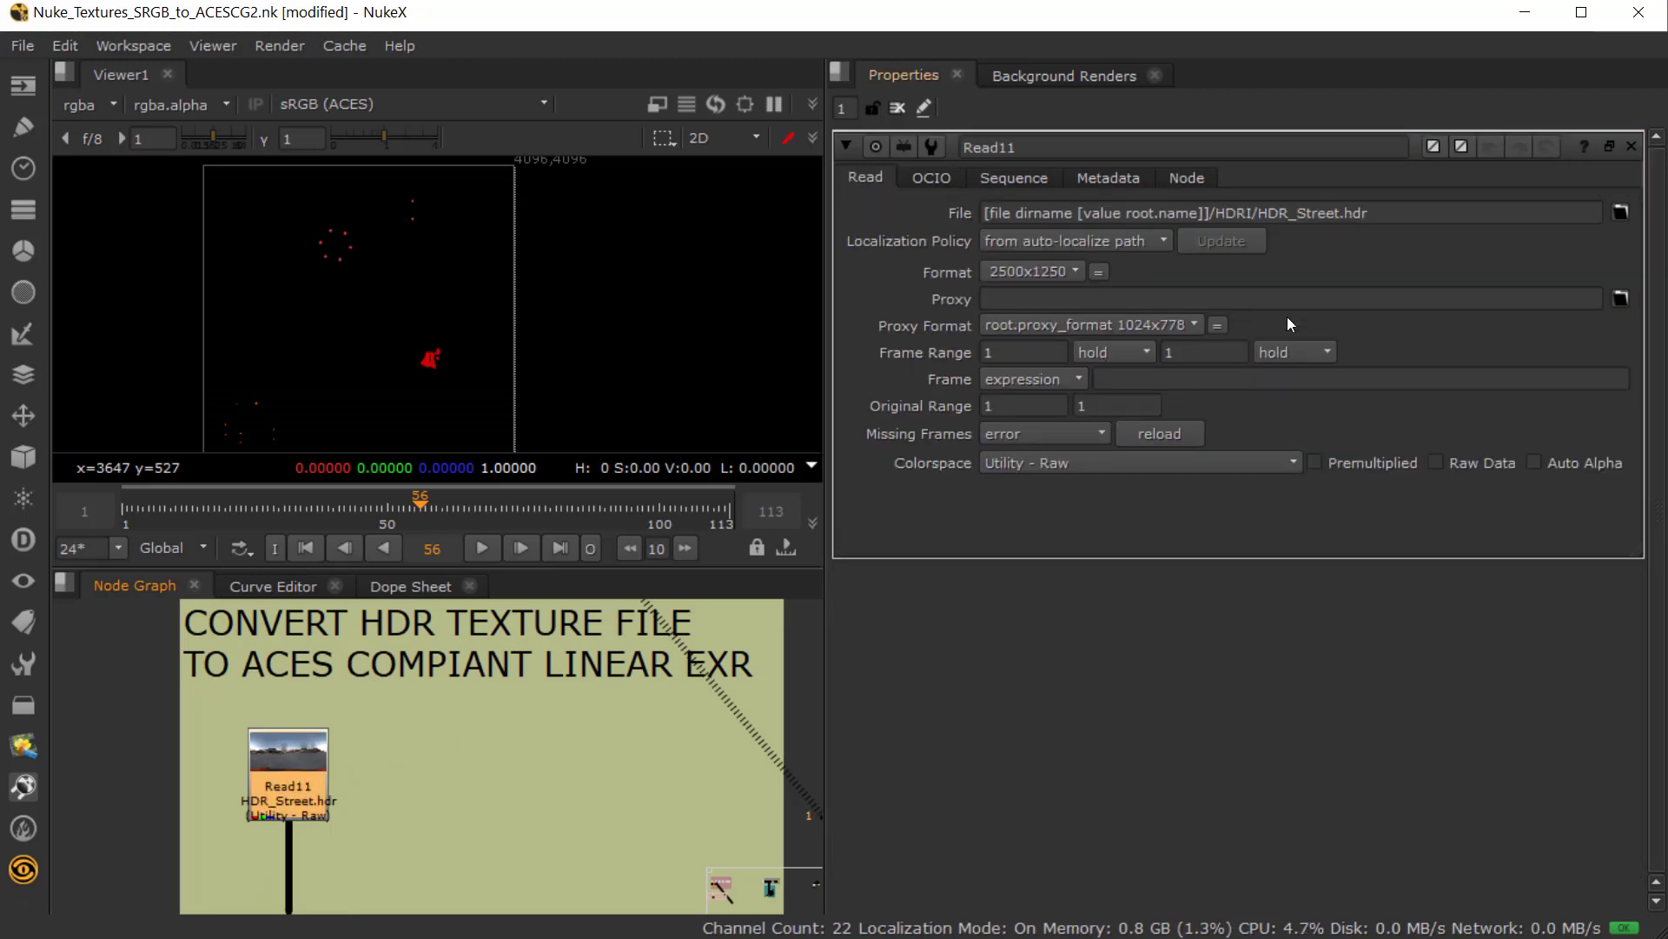
{"action": "left_click_drag", "start_coordinate": [1370, 212], "coordinate": [1271, 196]}
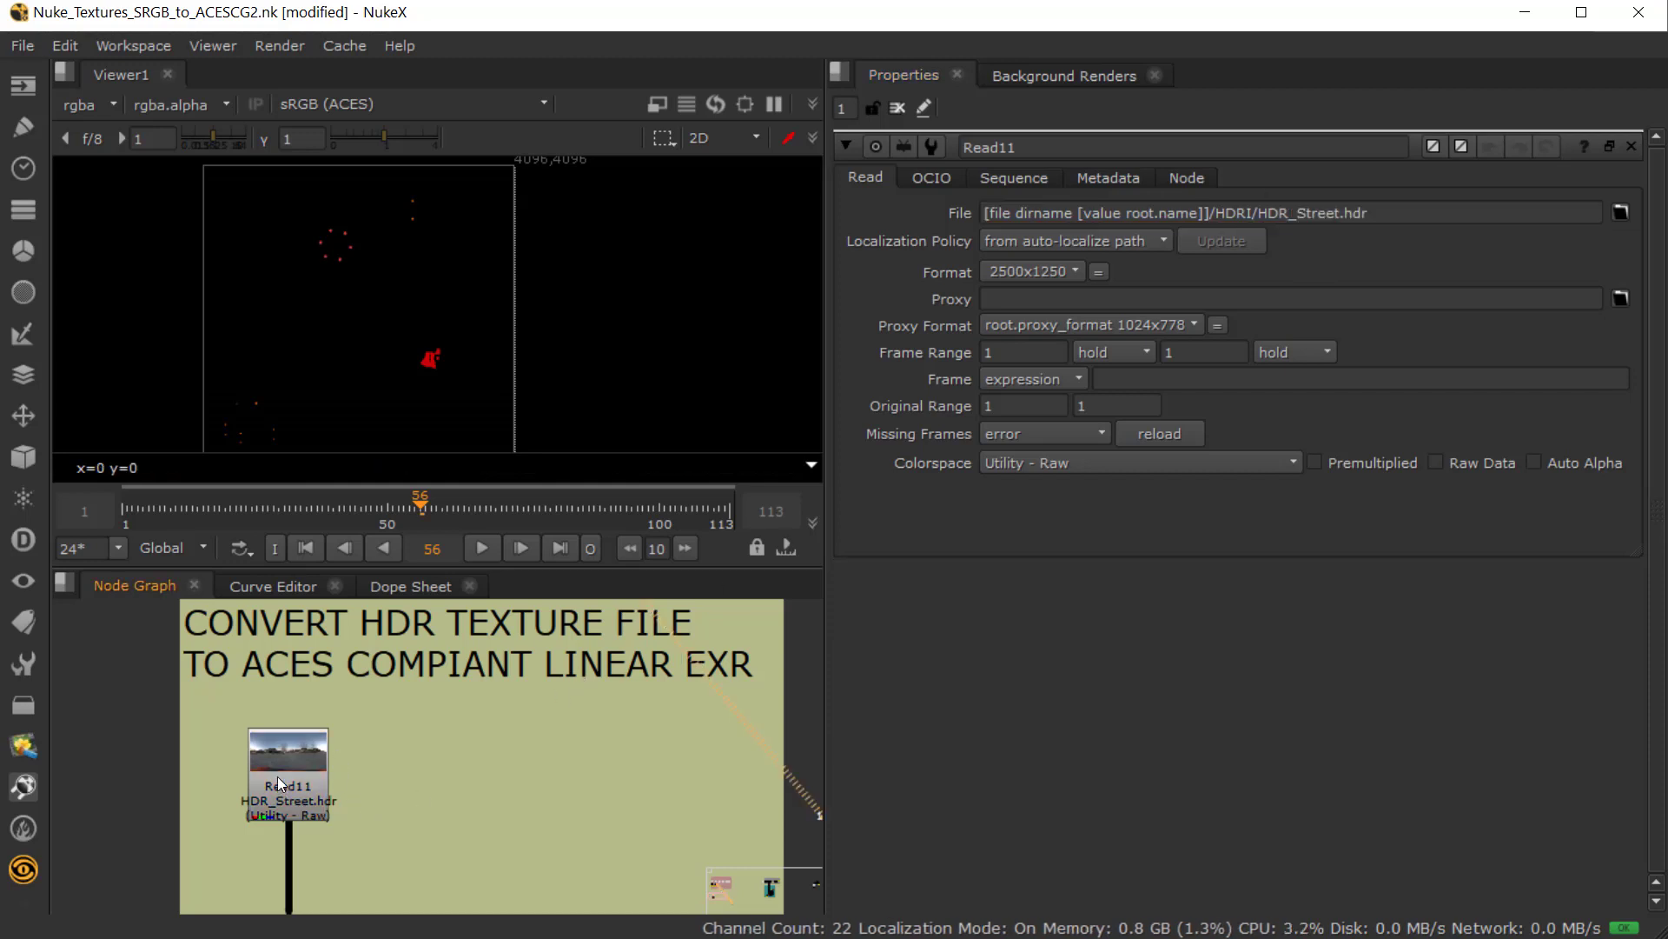
{"action": "left_click", "coordinate": [278, 775]}
{"action": "key", "text": "1"}
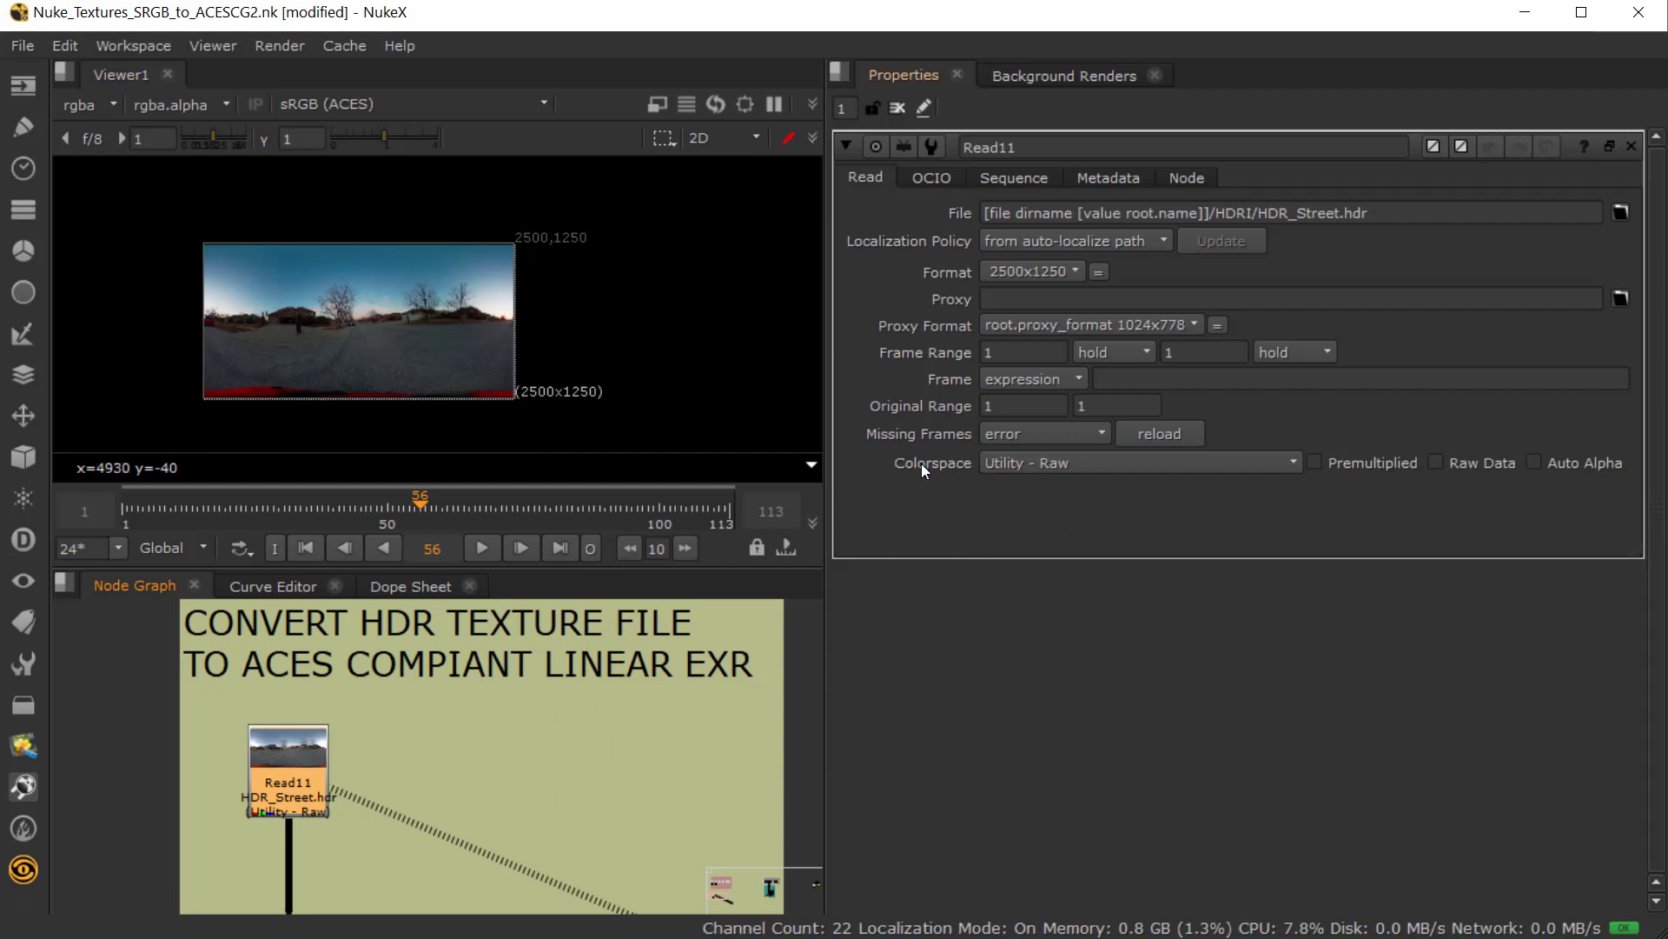
- Set Read11's colorspace to Utility - Linear - sRGB and inspect the street image up close
{"action": "left_click", "coordinate": [1019, 461]}
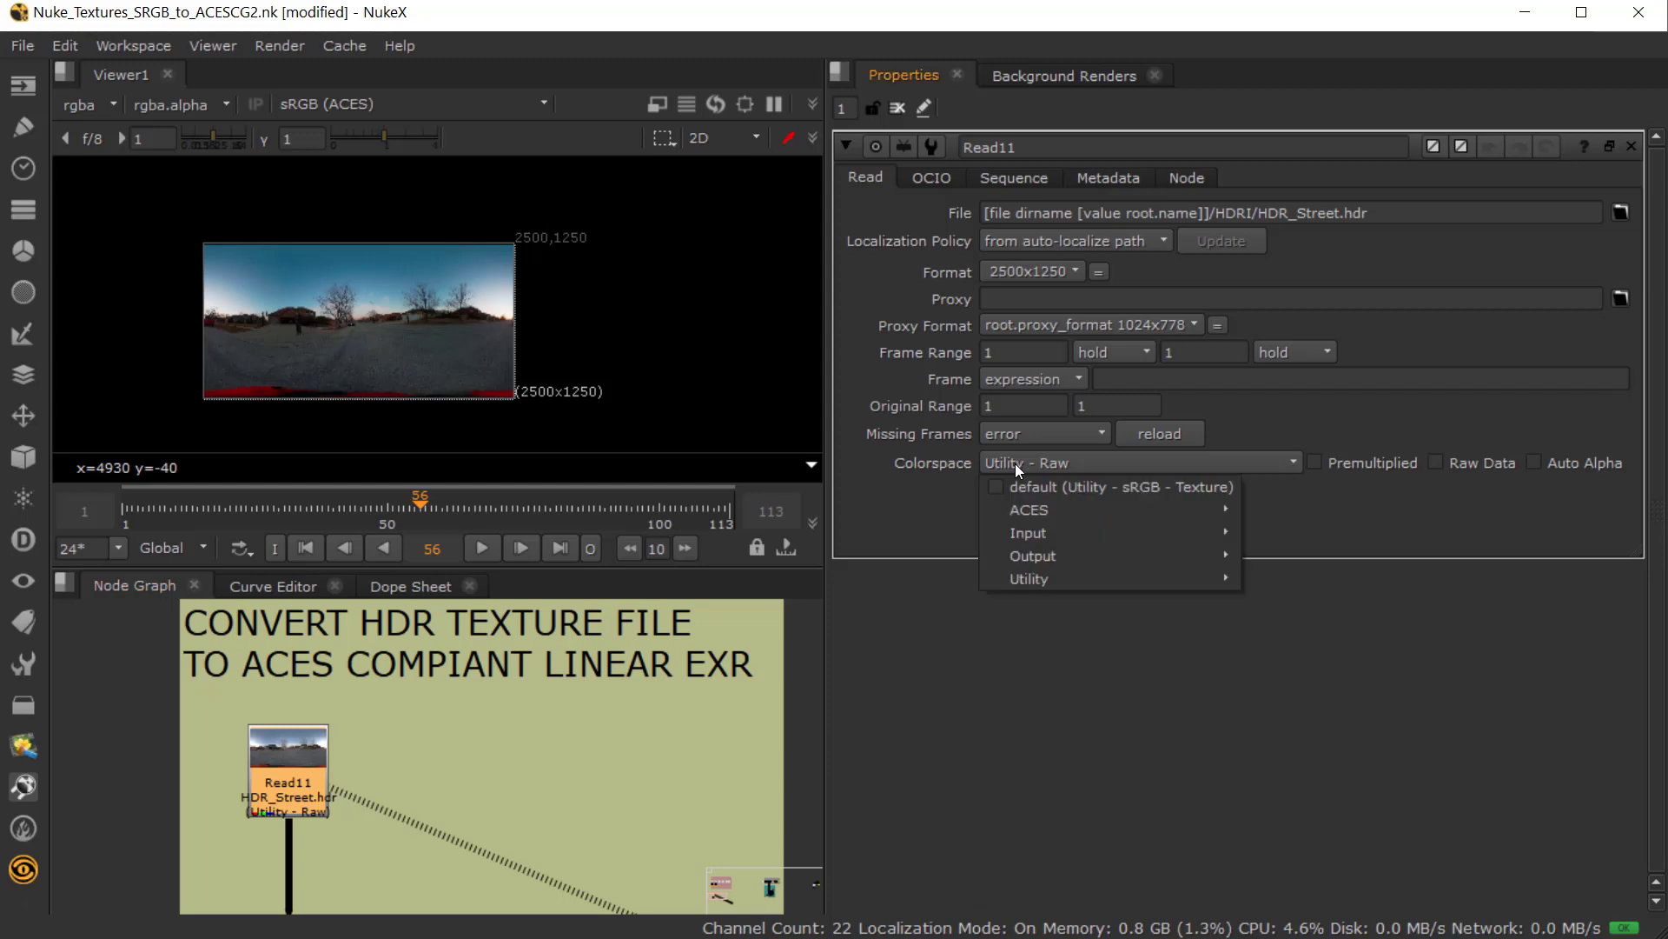
{"action": "mouse_move", "coordinate": [1083, 513]}
{"action": "mouse_move", "coordinate": [1083, 545]}
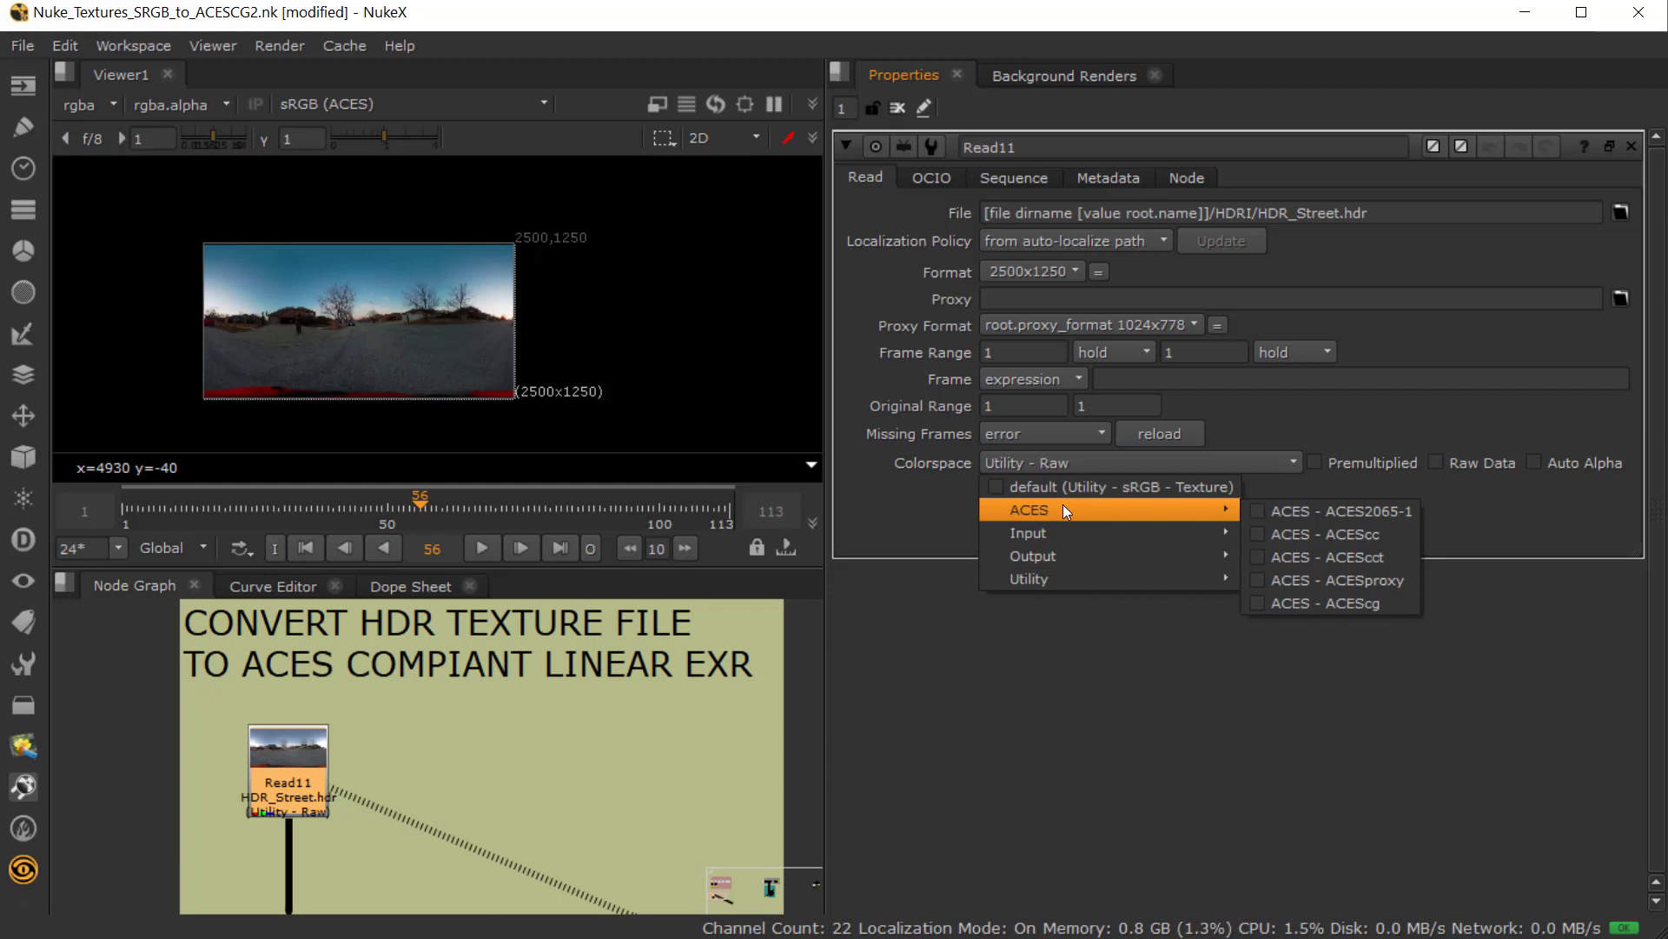
{"action": "mouse_move", "coordinate": [1076, 580]}
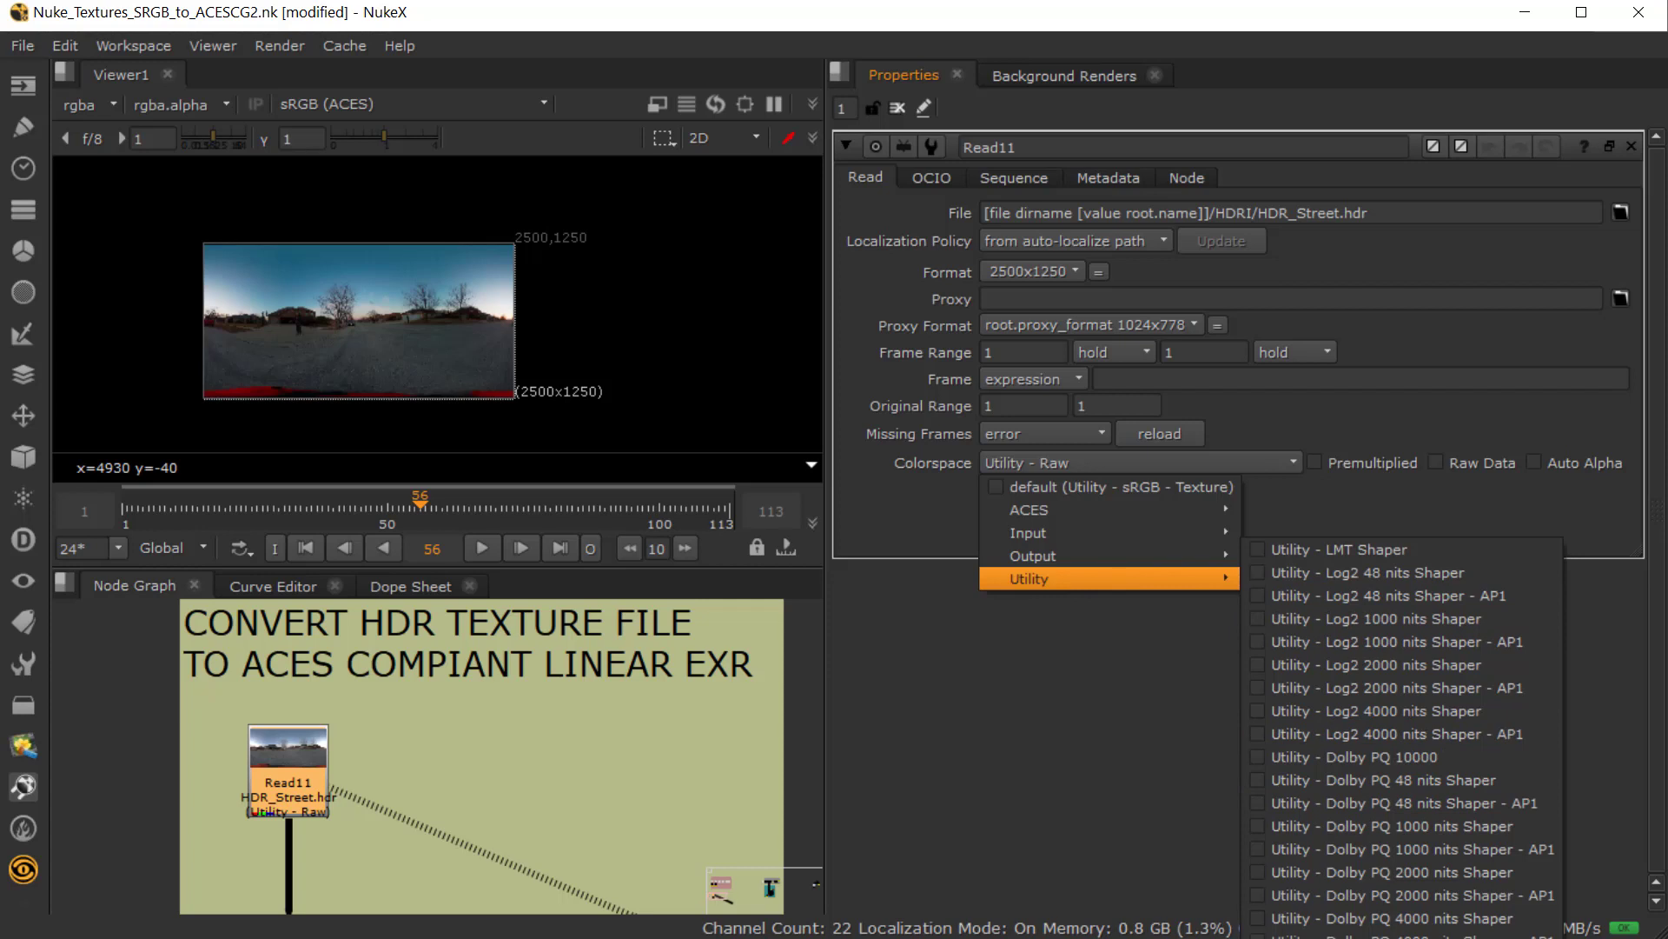
{"action": "left_click", "coordinate": [1356, 904]}
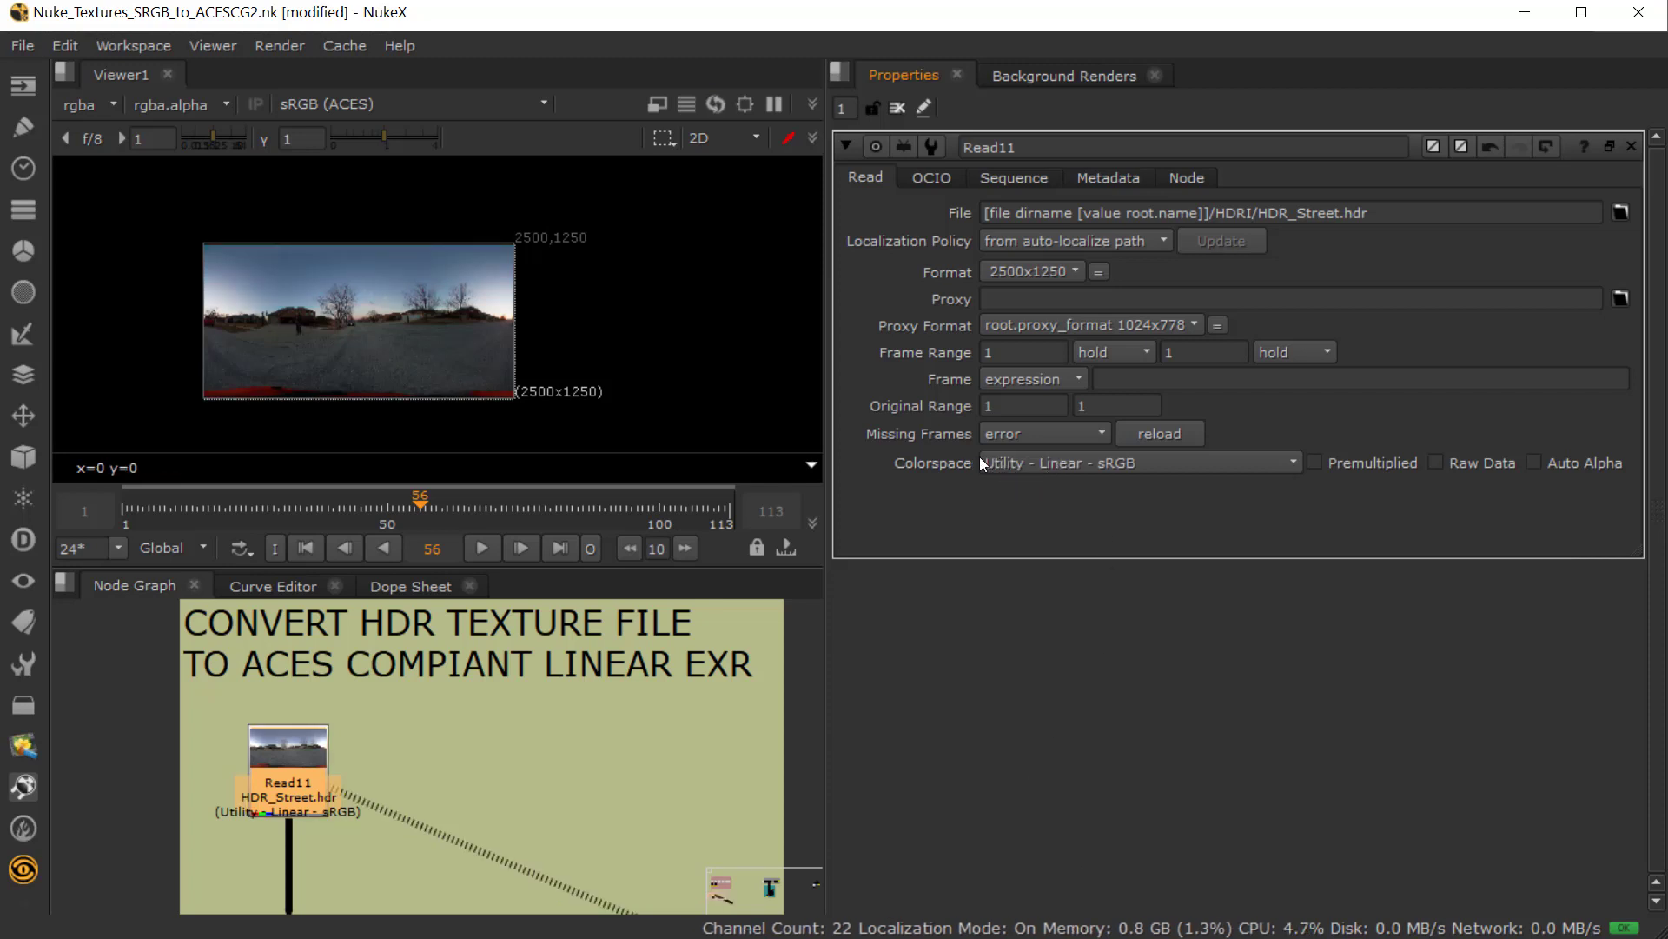
{"action": "scroll", "coordinate": [268, 323], "scroll_direction": "up", "scroll_amount": 2}
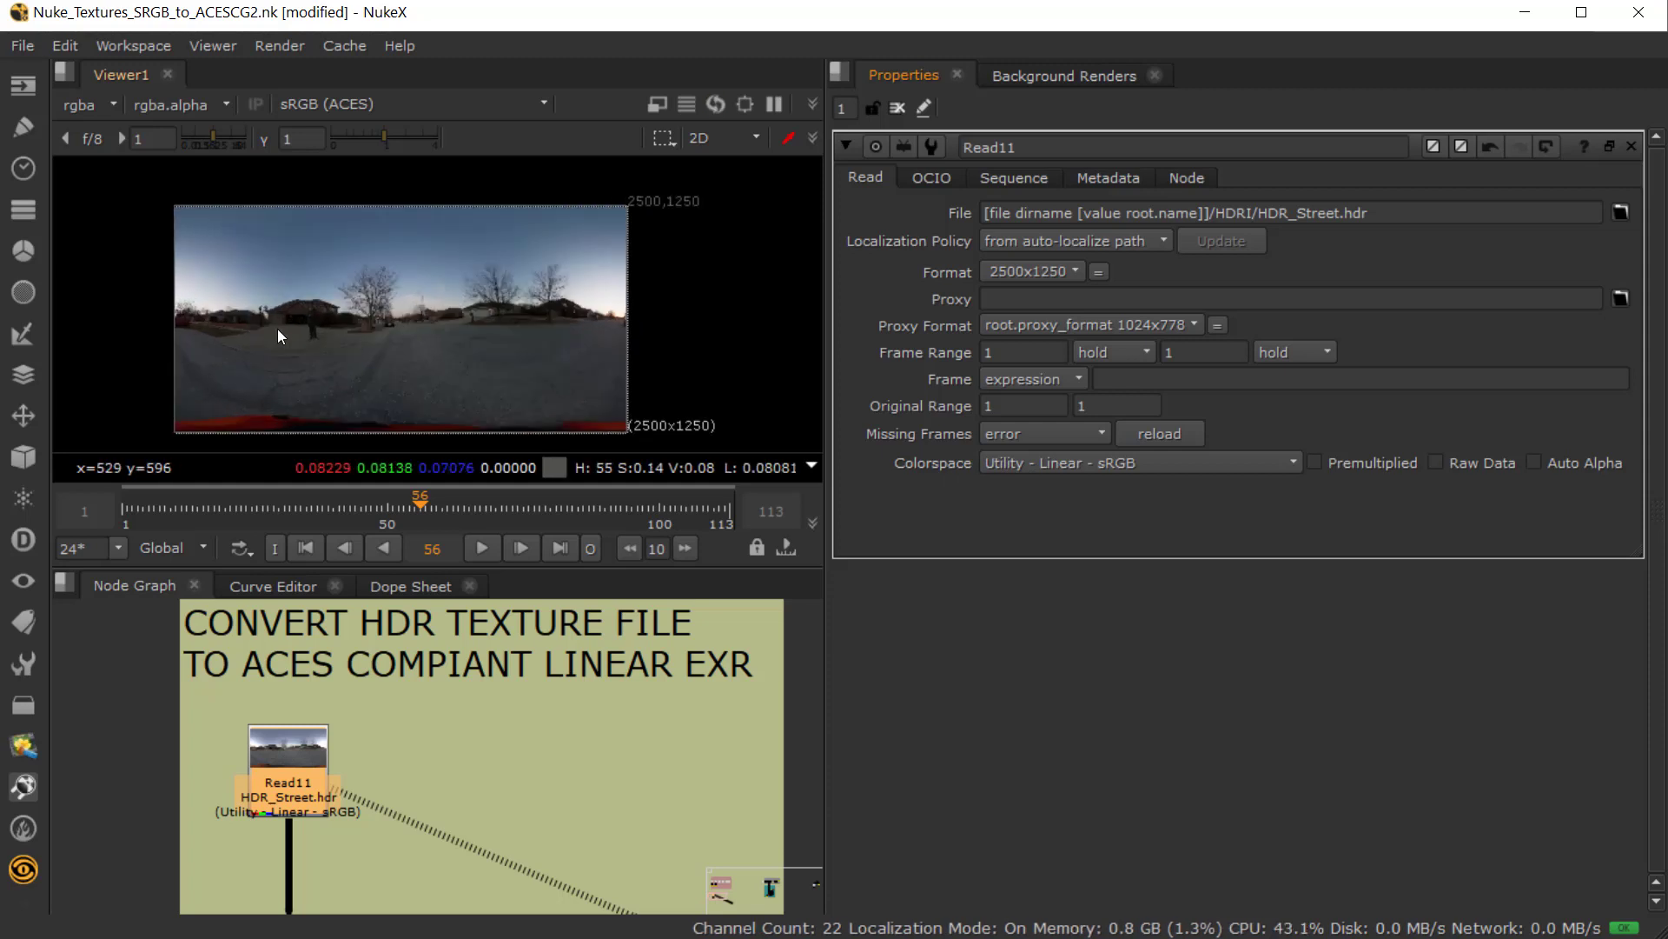
{"action": "scroll", "coordinate": [407, 307], "scroll_direction": "up", "scroll_amount": 3}
{"action": "scroll", "coordinate": [321, 320], "scroll_direction": "up", "scroll_amount": 2}
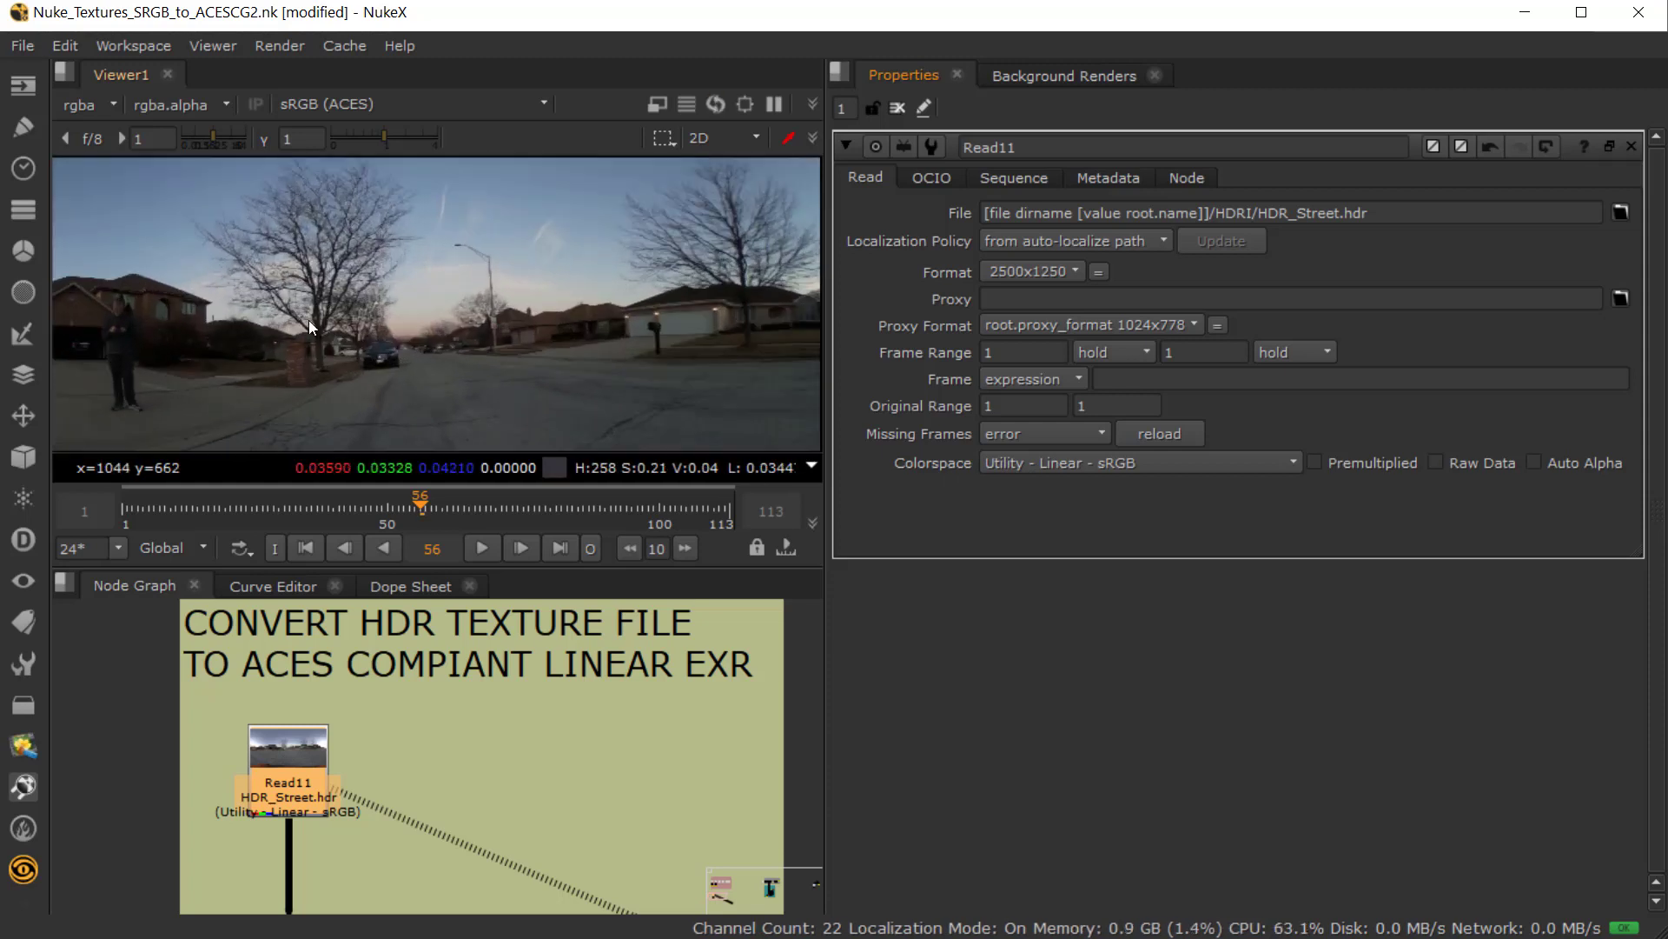
- Set Read11's colorspace to Utility - Raw and compare how the street image's colors look up close
{"action": "left_click", "coordinate": [1104, 461]}
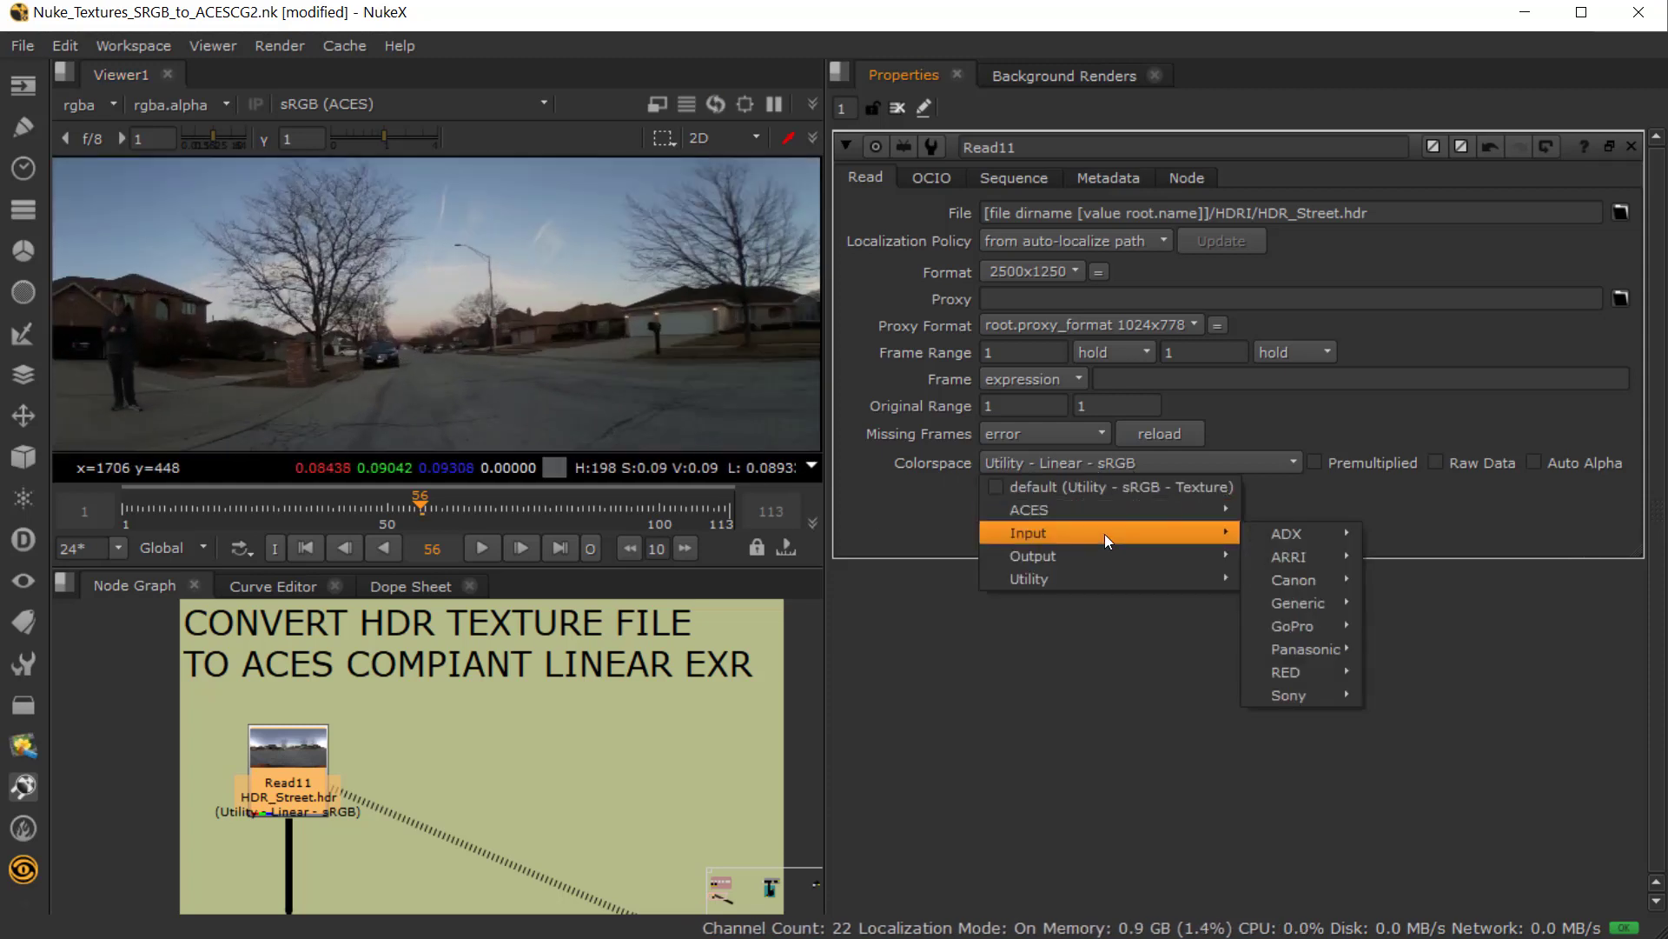
{"action": "mouse_move", "coordinate": [1135, 510]}
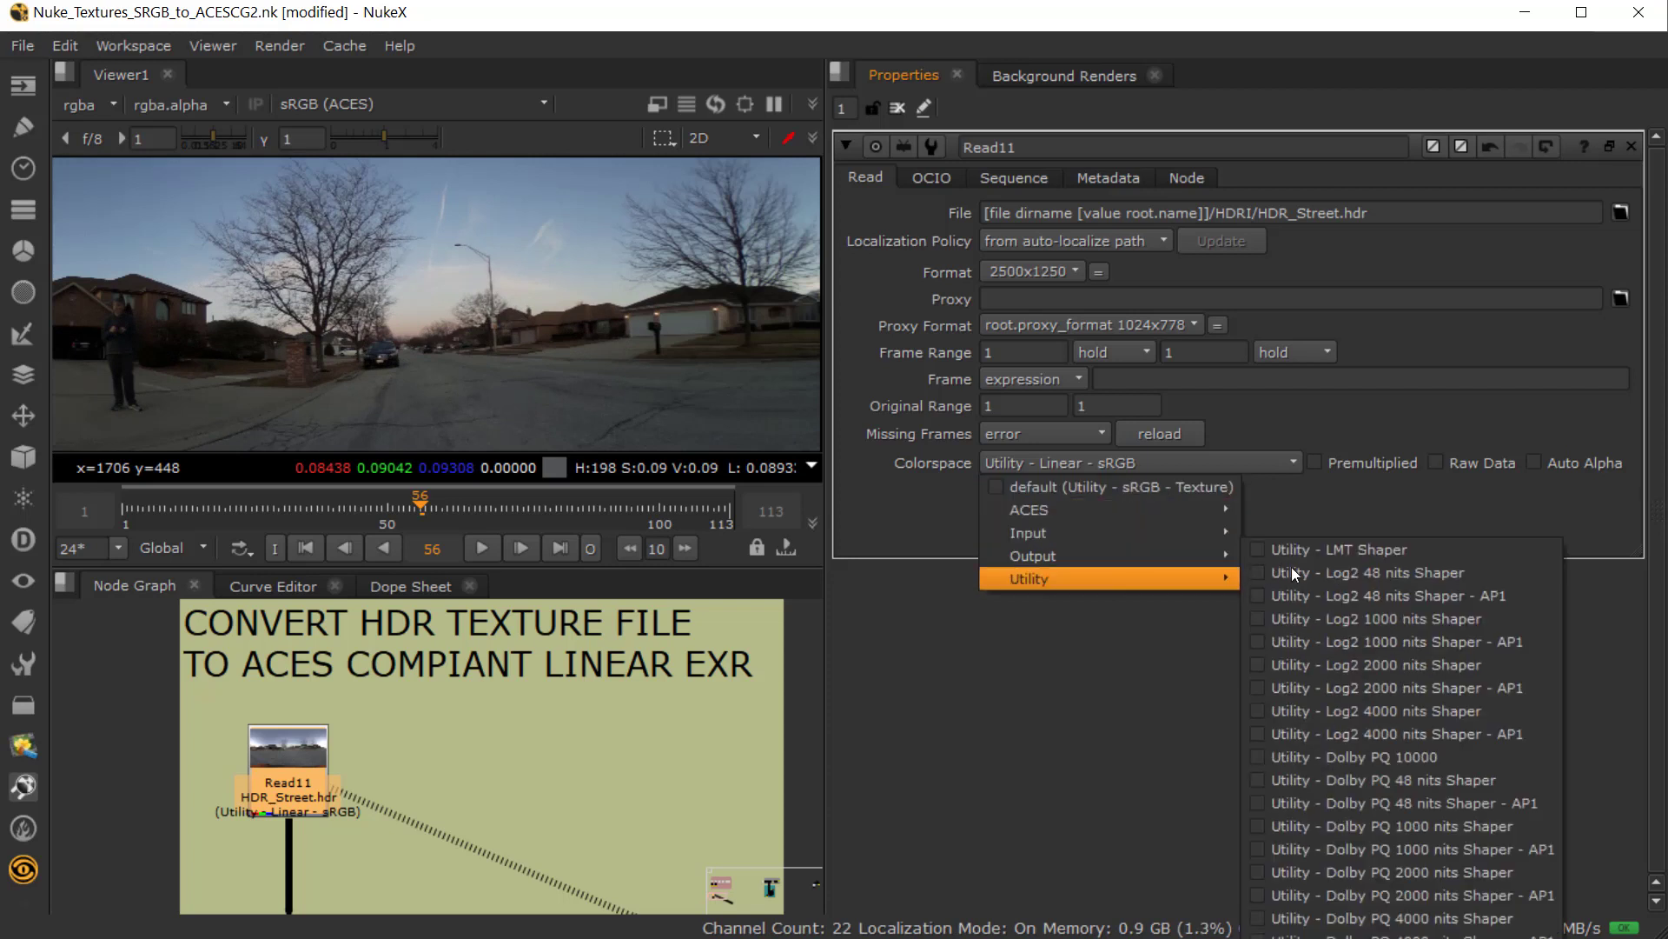
{"action": "left_click", "coordinate": [1390, 921]}
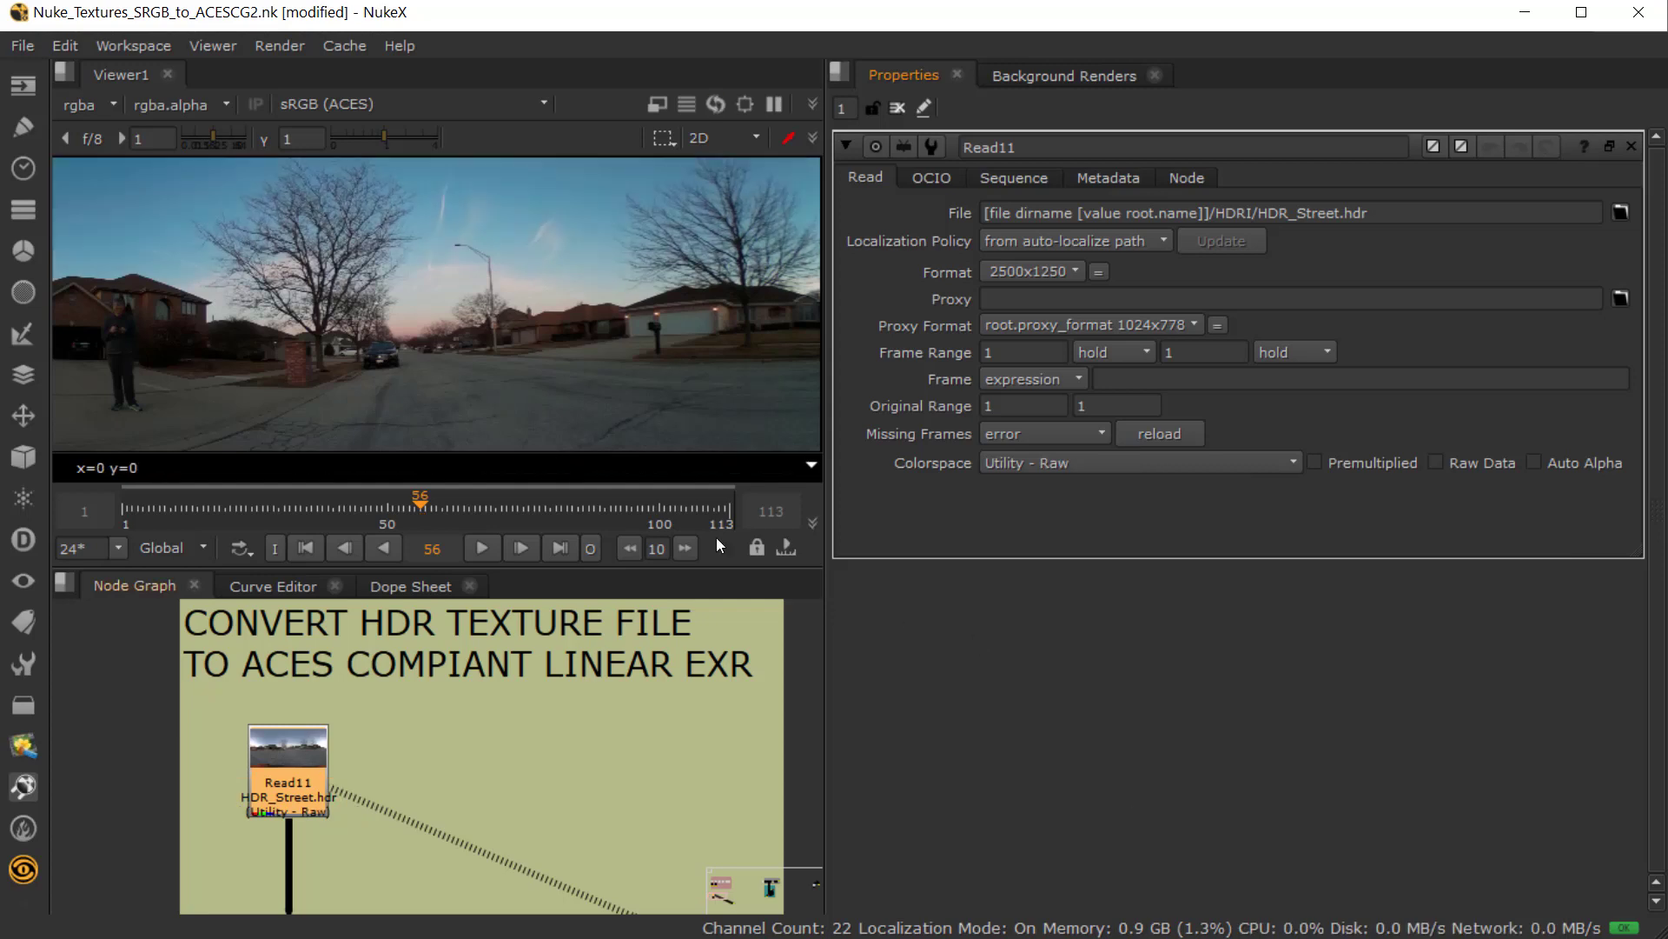
{"action": "scroll", "coordinate": [419, 346], "scroll_direction": "up", "scroll_amount": 5}
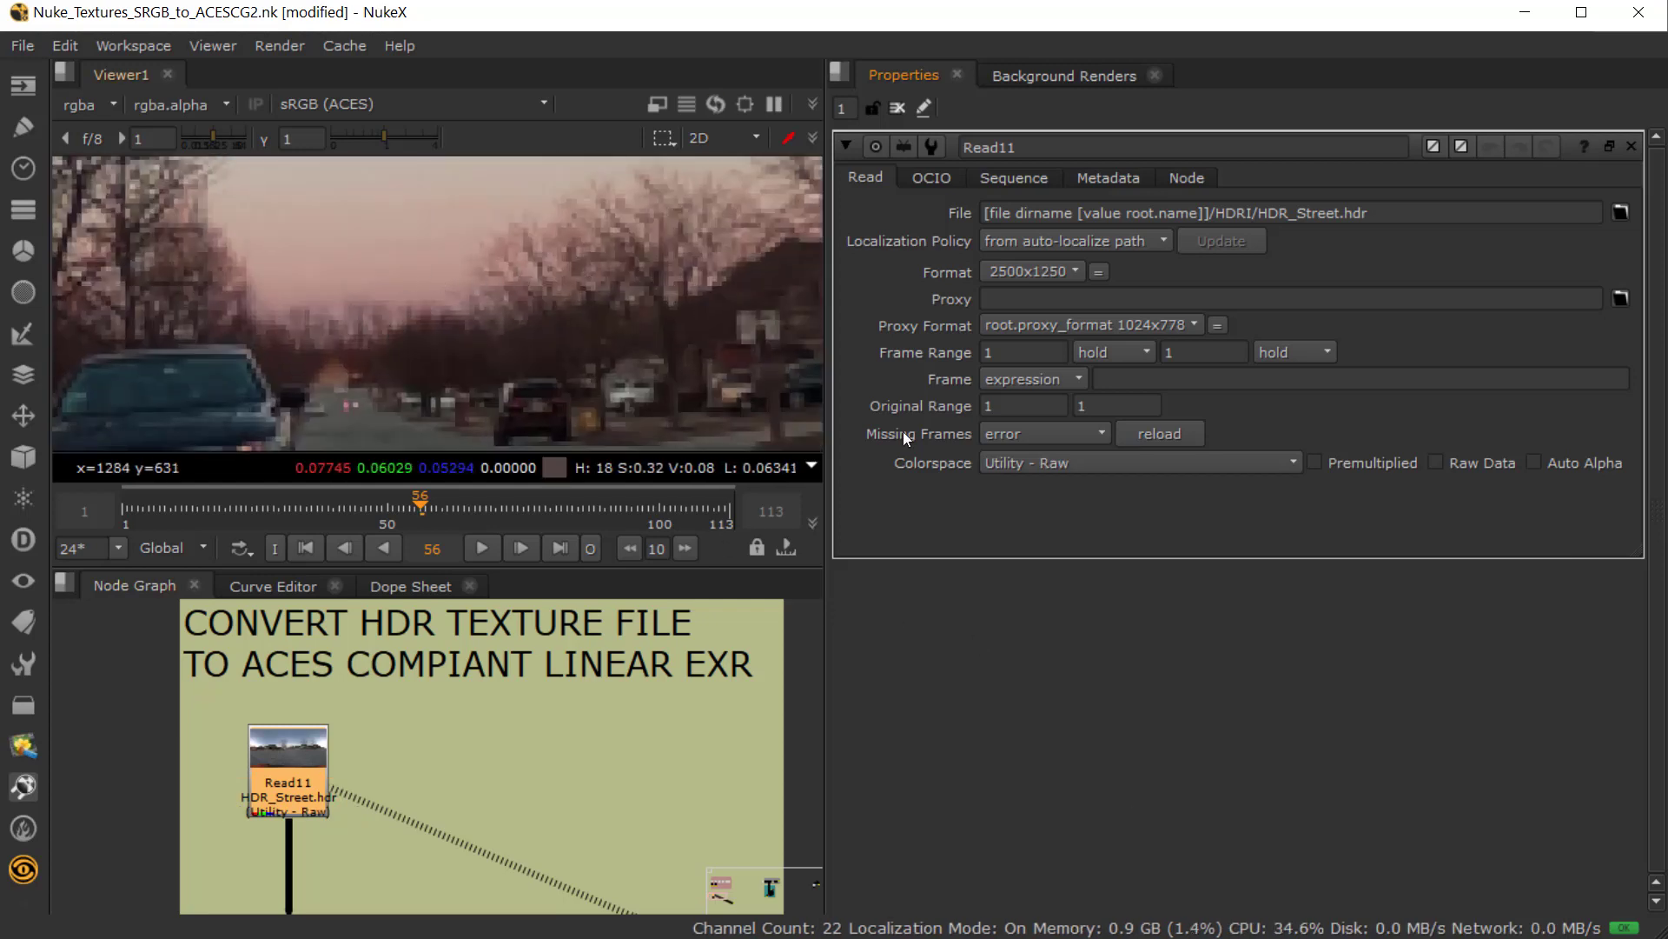
- Change the HDR_Street.hdr read node's colorspace back to Utility - Linear - sRGB
{"action": "left_click", "coordinate": [1109, 461]}
{"action": "mouse_move", "coordinate": [1097, 509]}
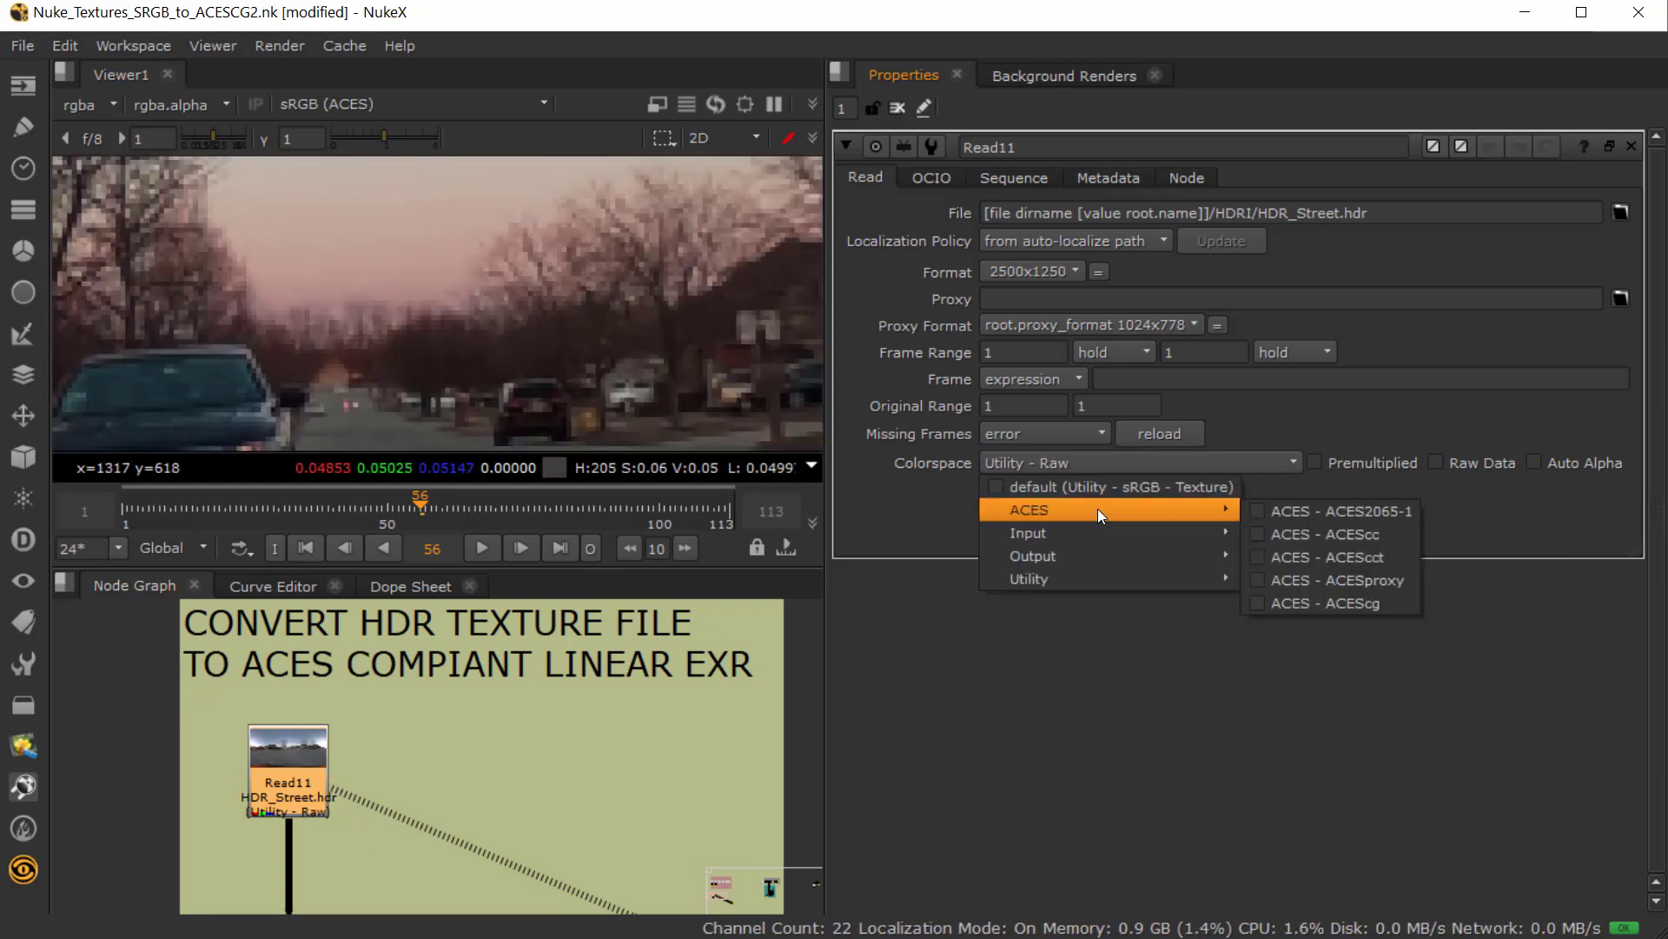
{"action": "mouse_move", "coordinate": [1103, 576]}
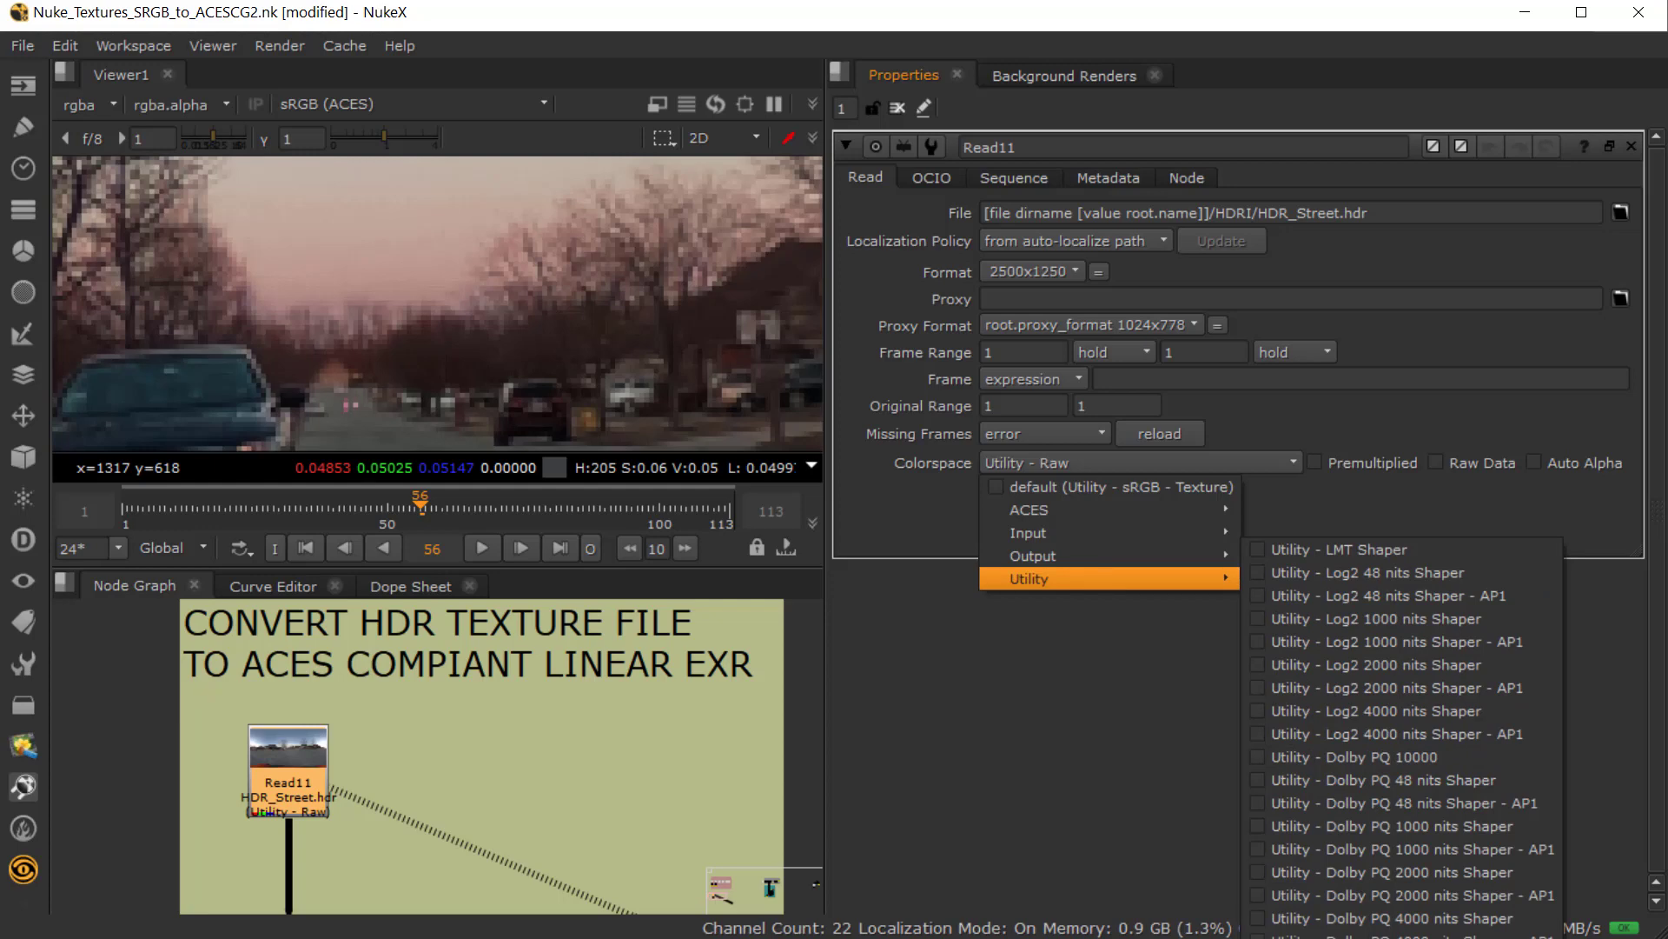
{"action": "left_click", "coordinate": [1390, 928]}
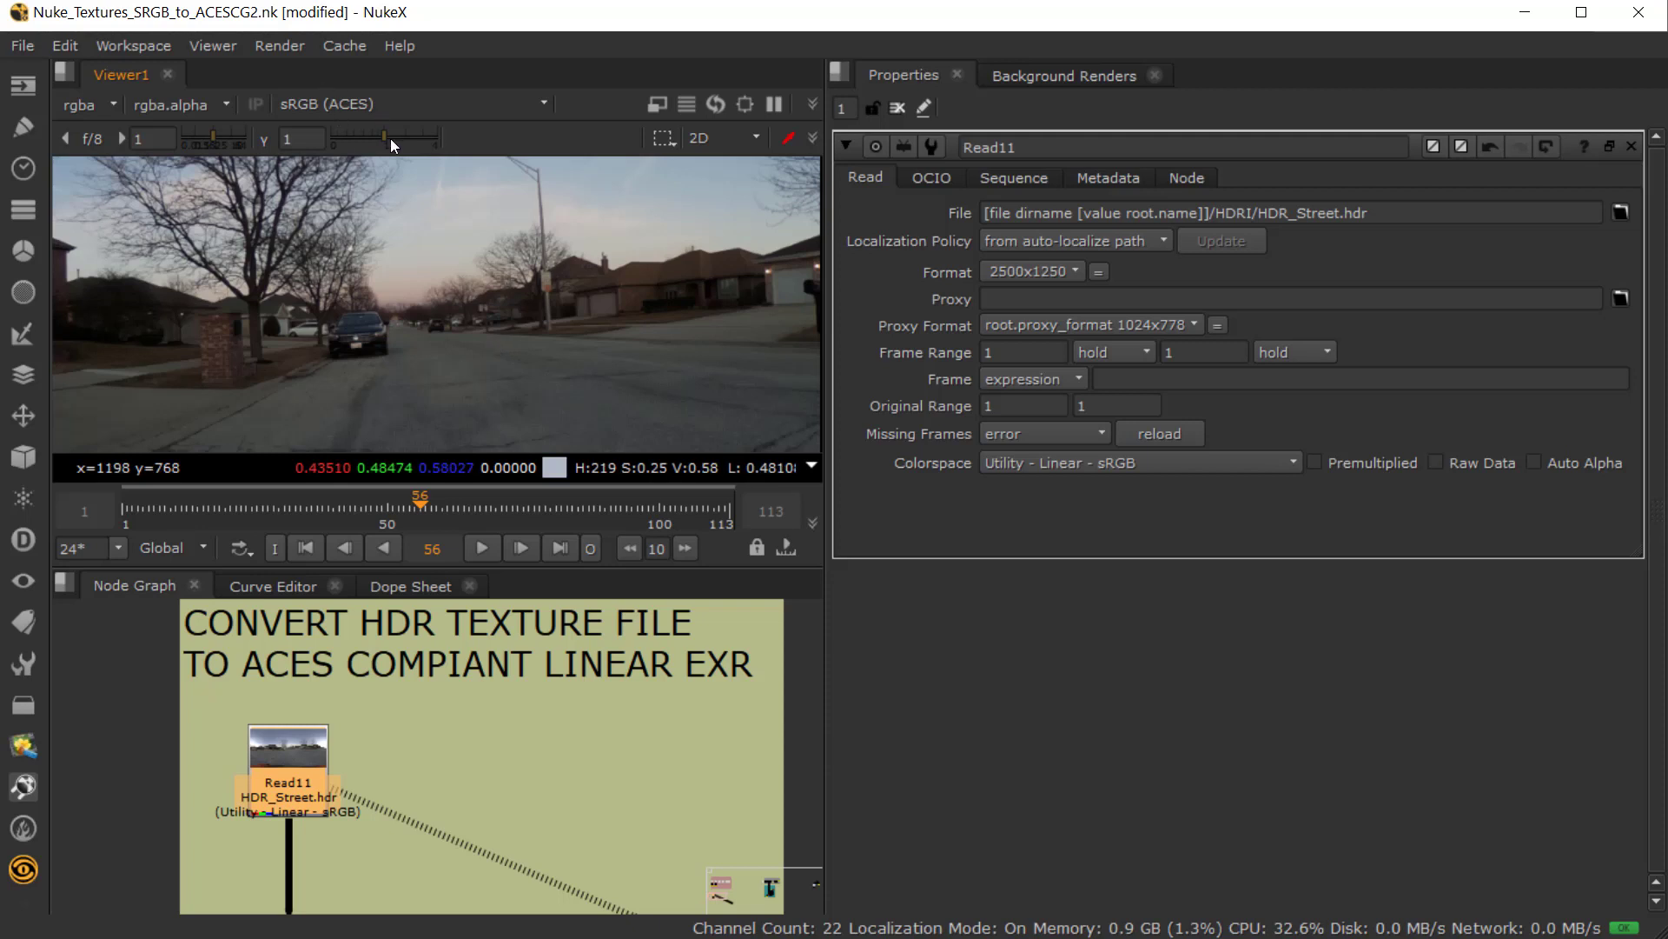
- Display the Write11 HDRI.exr node in the viewer and set its output colorspace to ACES - ACEScg
{"action": "scroll", "coordinate": [347, 827], "scroll_direction": "down", "scroll_amount": 3}
{"action": "scroll", "coordinate": [372, 791], "scroll_direction": "up", "scroll_amount": 3}
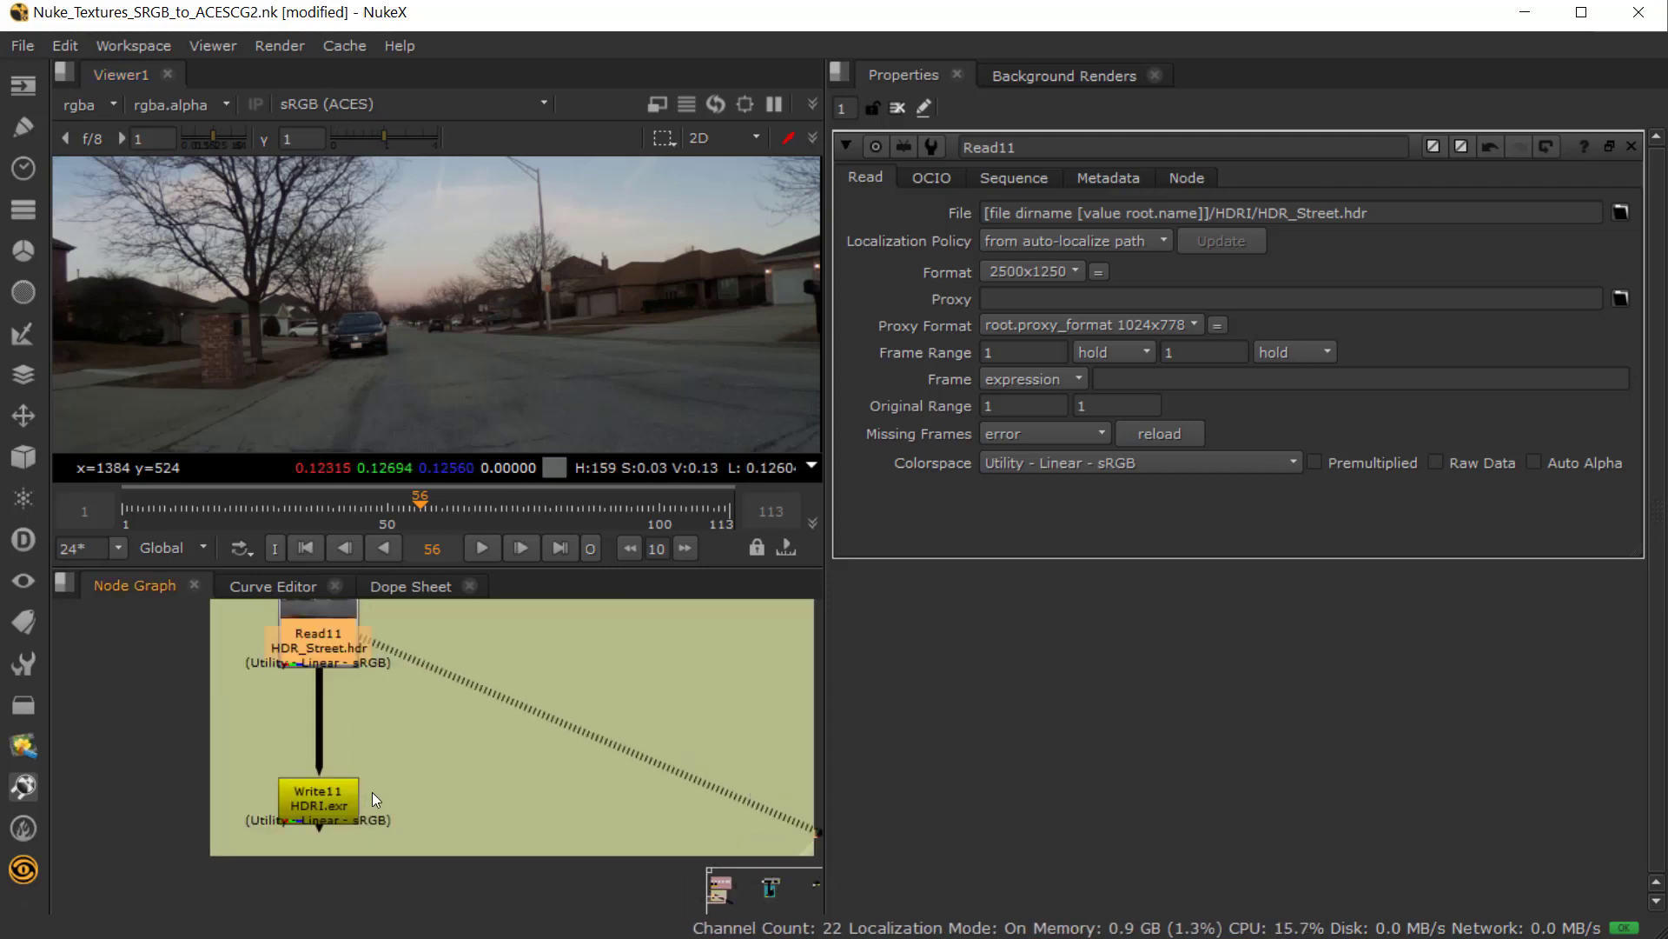
{"action": "scroll", "coordinate": [372, 791], "scroll_direction": "up", "scroll_amount": 2}
{"action": "double_click", "coordinate": [253, 803]}
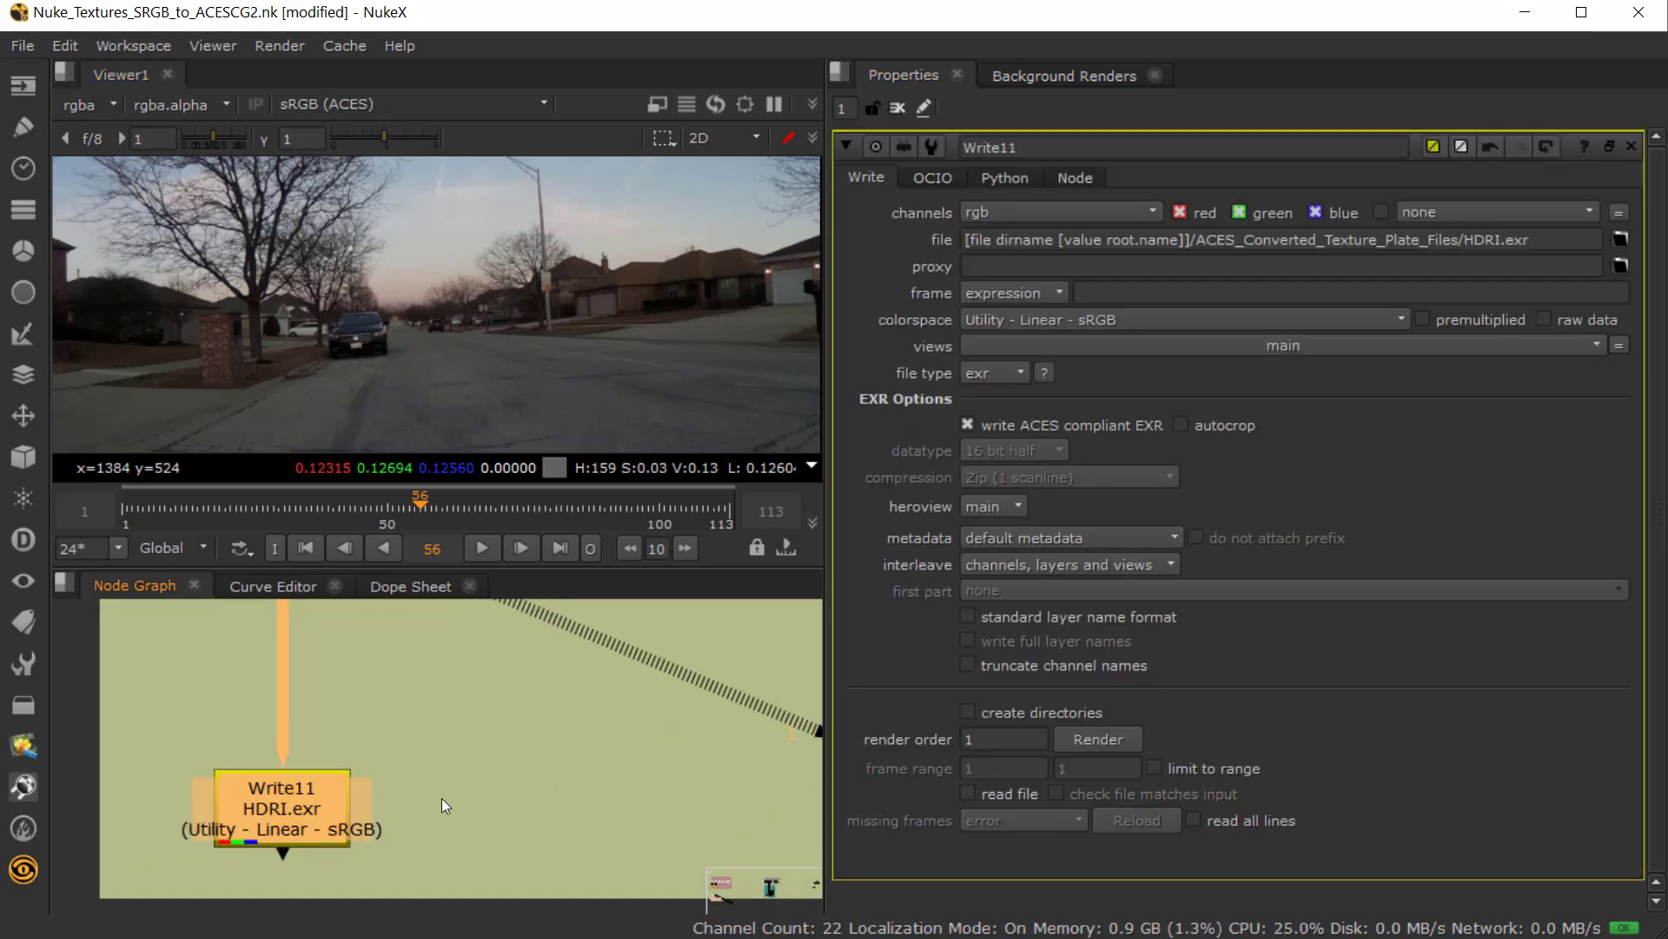
{"action": "key", "text": "1"}
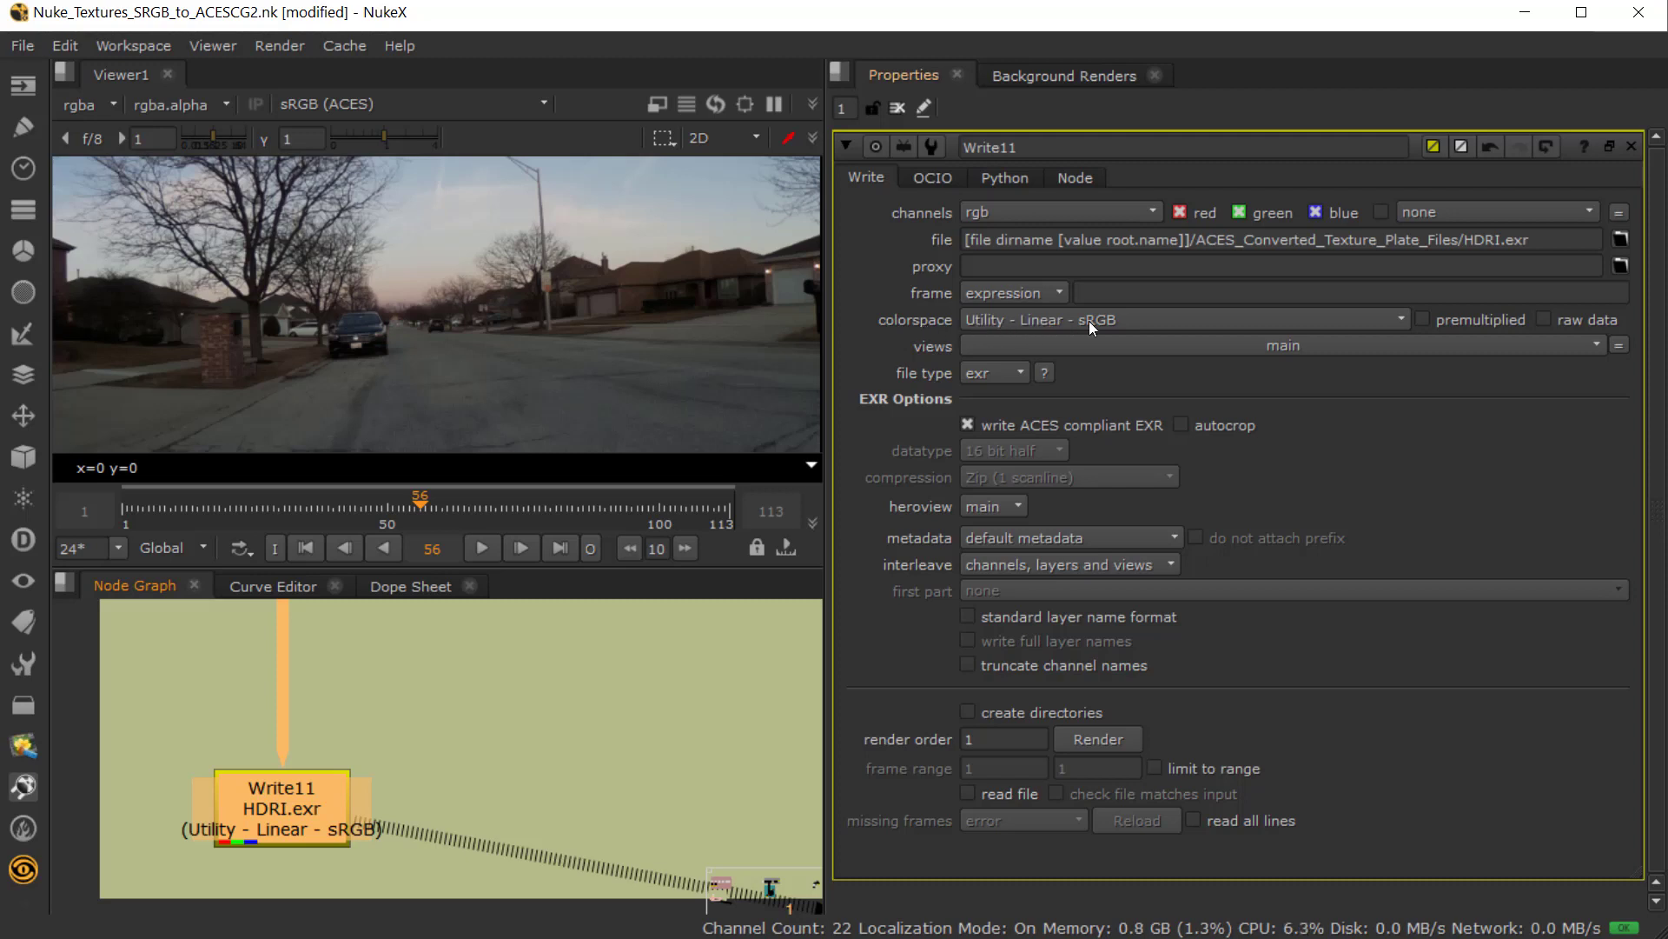
{"action": "left_click", "coordinate": [1123, 321]}
{"action": "mouse_move", "coordinate": [1088, 372]}
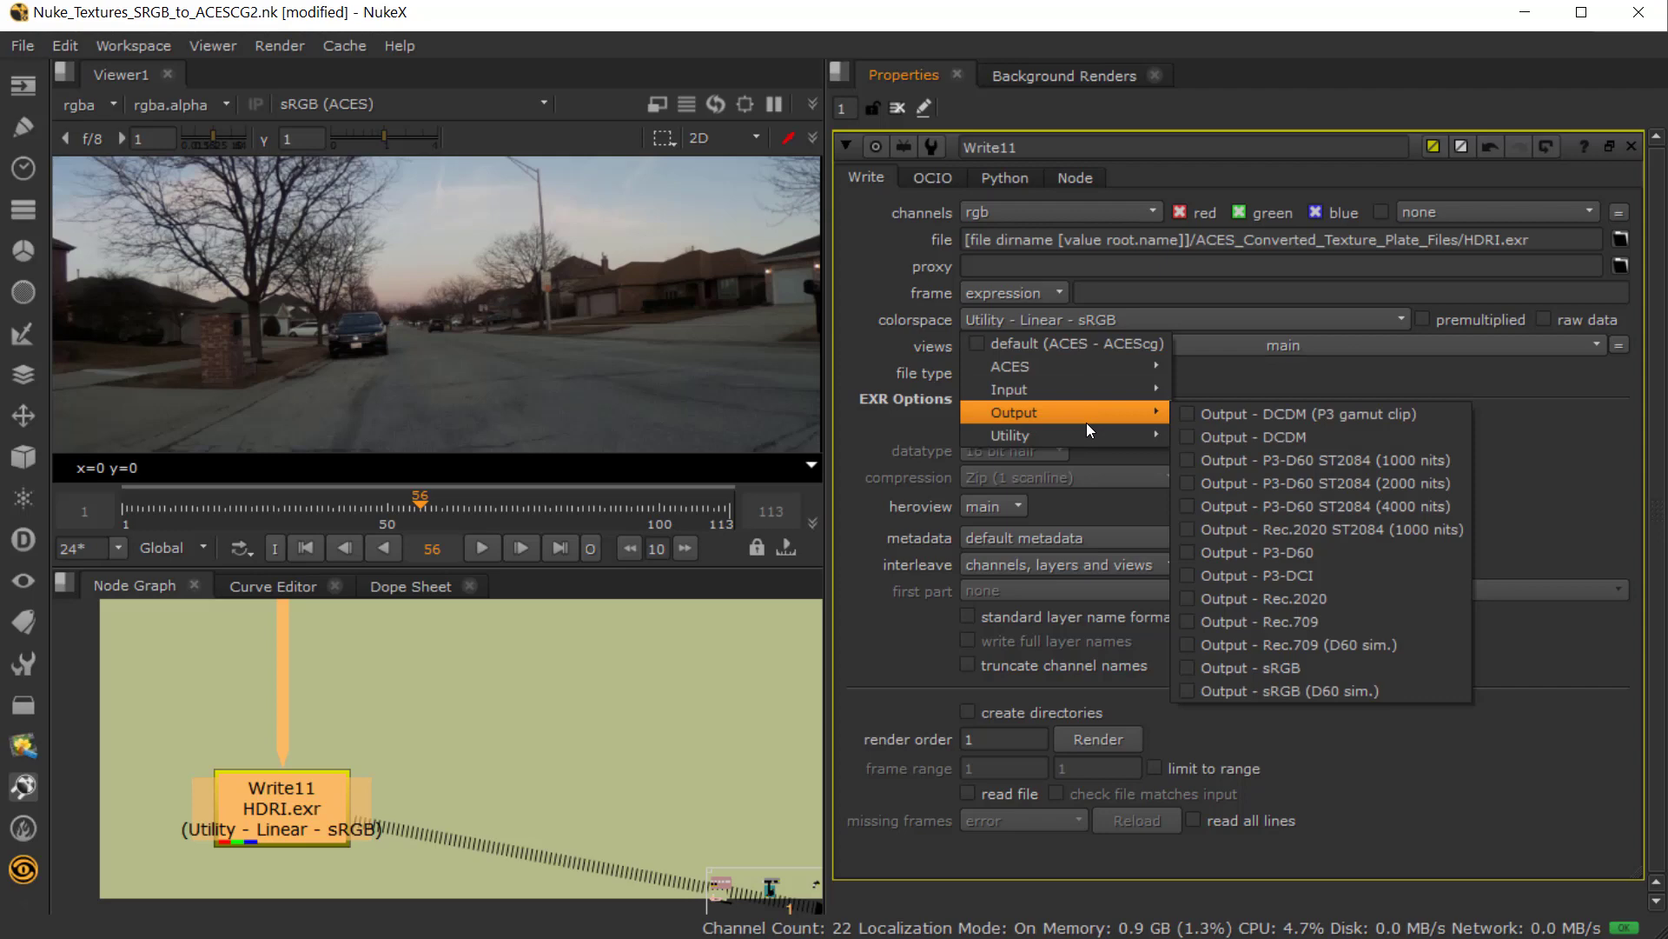
{"action": "mouse_move", "coordinate": [1057, 443]}
{"action": "mouse_move", "coordinate": [1067, 409]}
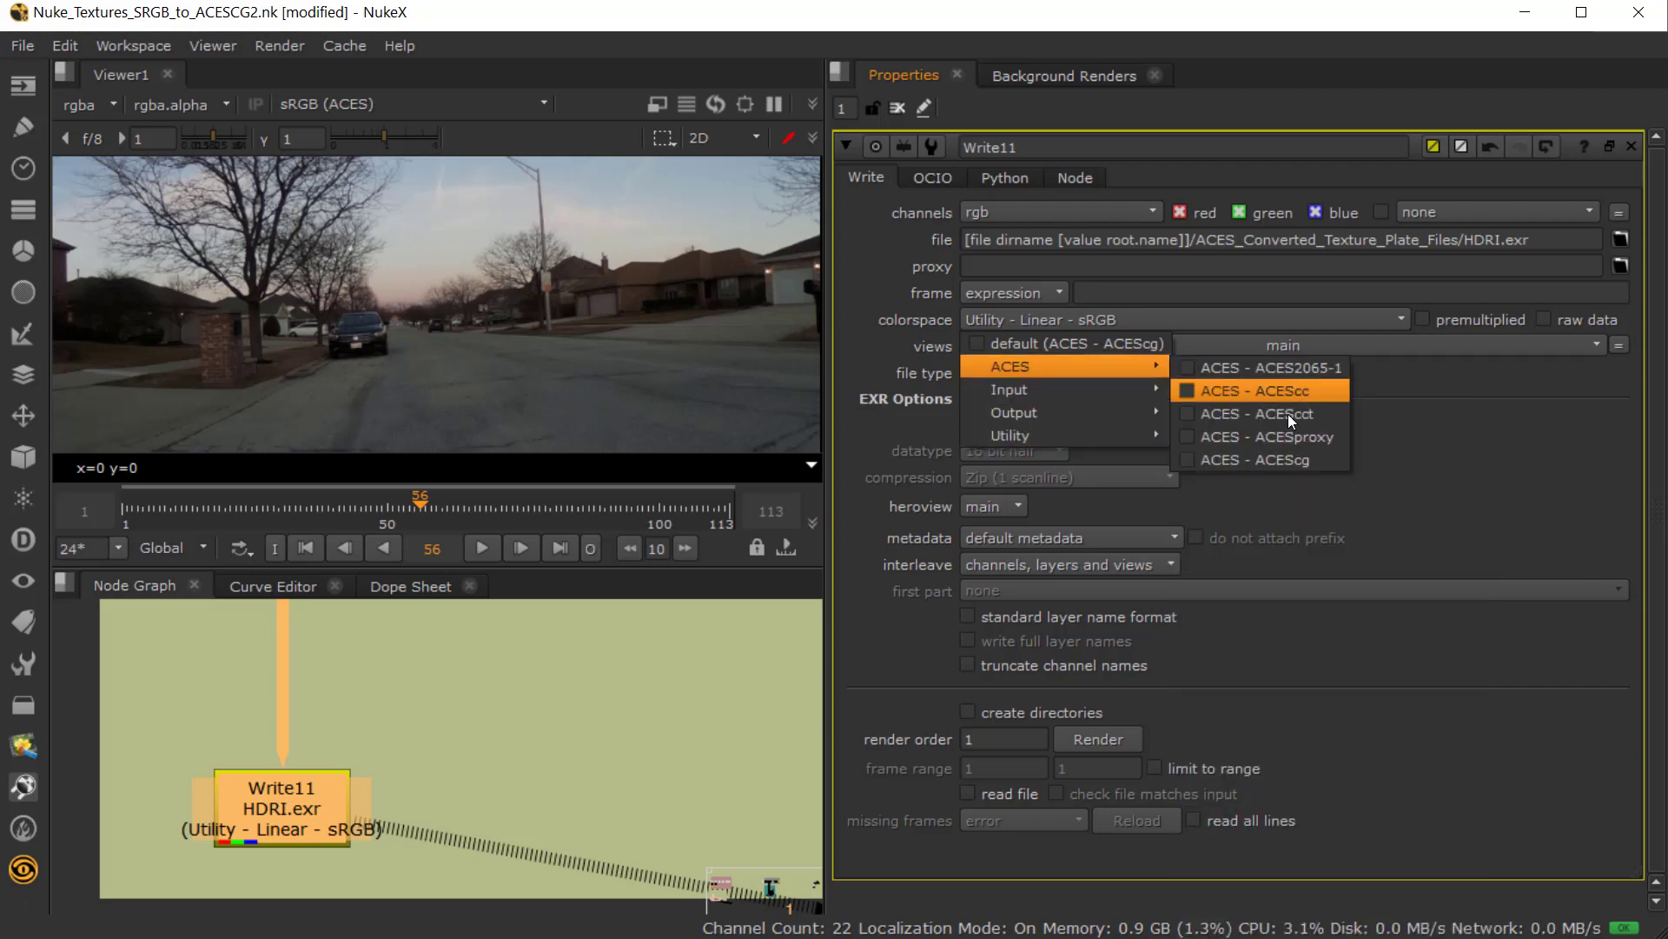
{"action": "left_click", "coordinate": [1281, 458]}
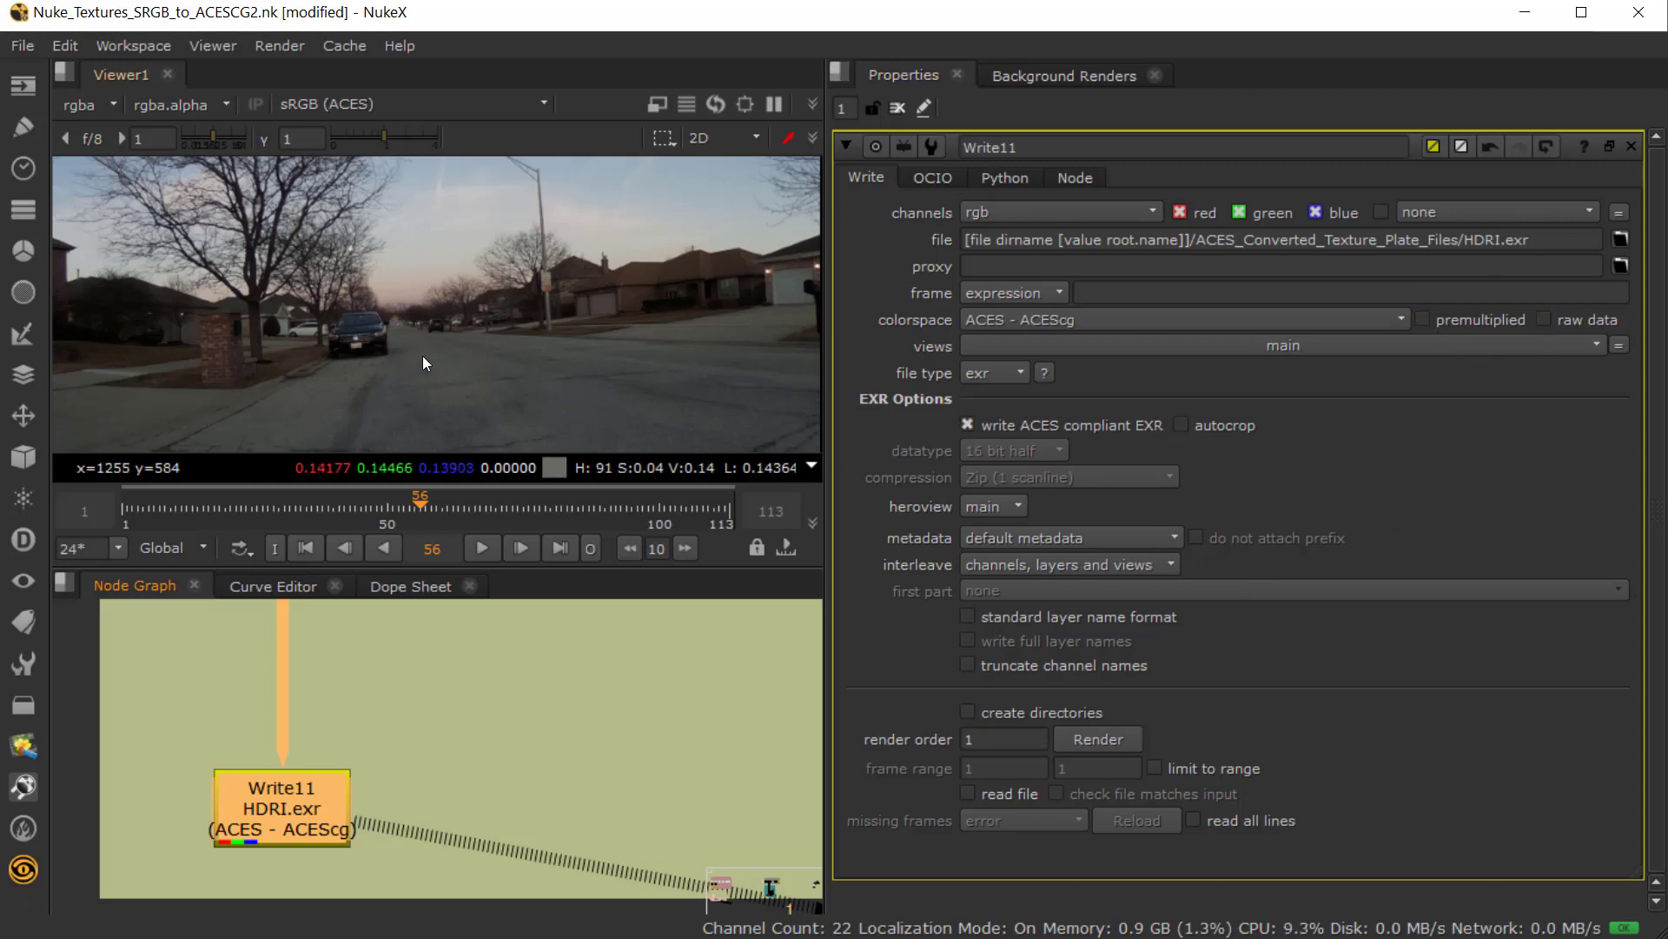
{"action": "left_click", "coordinate": [1102, 739]}
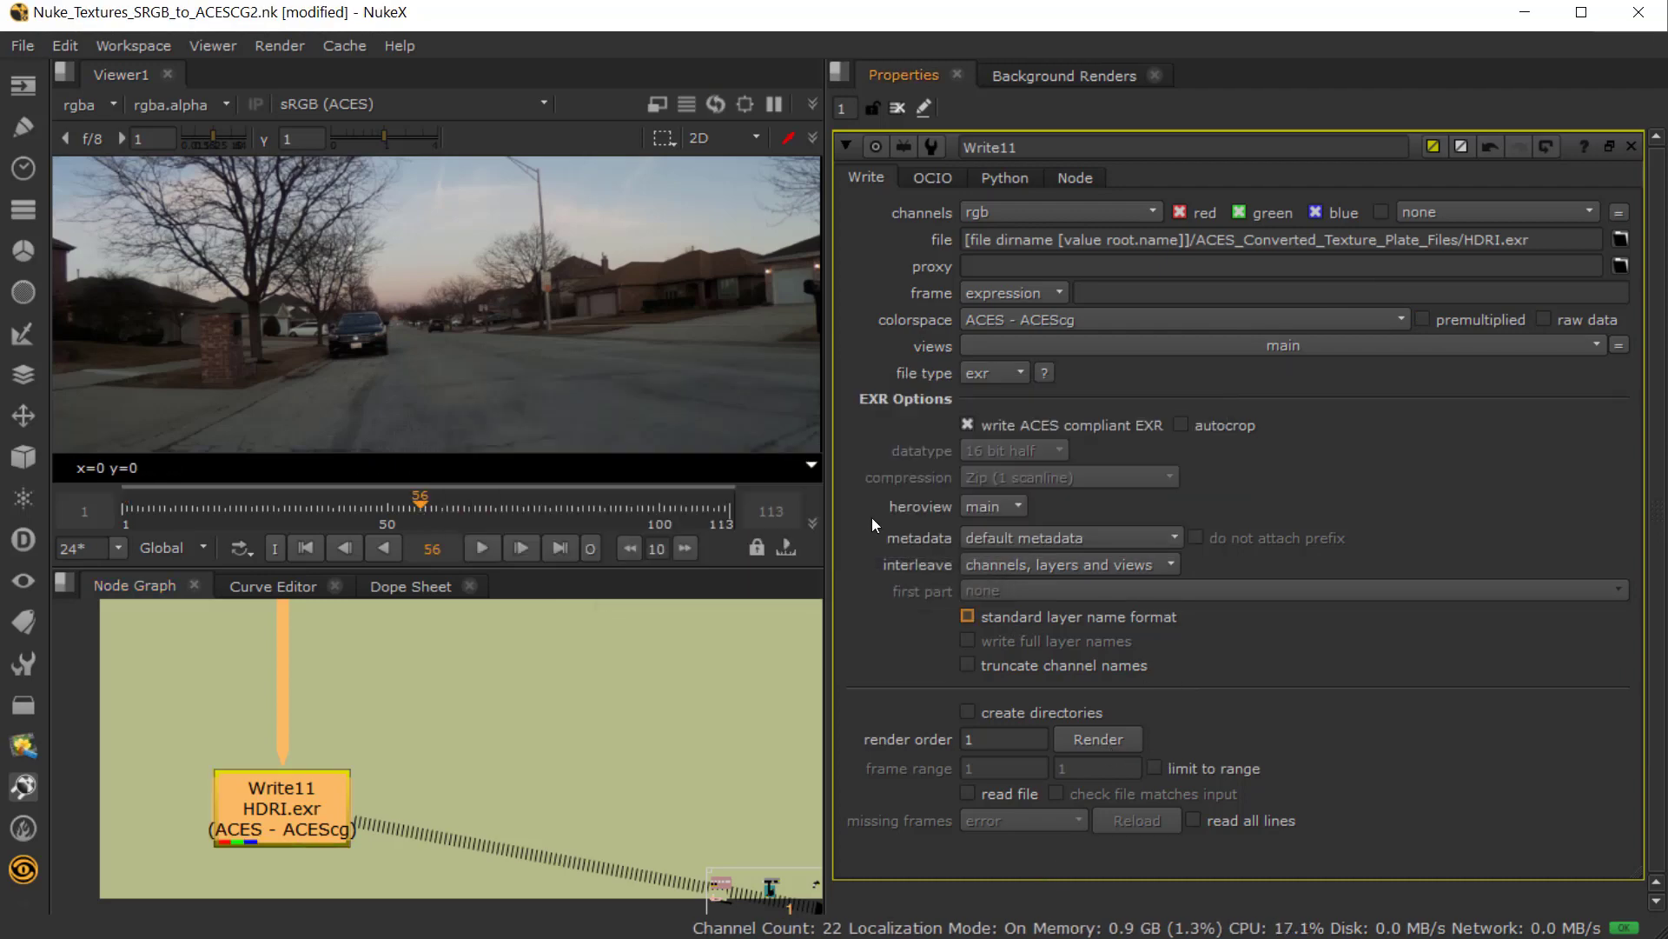
- Return to the PNG texture group and select the roughness, metallic, normal and OpenGL normal read nodes
{"action": "scroll", "coordinate": [521, 304], "scroll_direction": "down", "scroll_amount": 1}
{"action": "left_click_drag", "start_coordinate": [459, 282], "coordinate": [406, 297]}
{"action": "scroll", "coordinate": [404, 610], "scroll_direction": "down", "scroll_amount": 8}
{"action": "left_click_drag", "start_coordinate": [410, 613], "coordinate": [393, 803]}
{"action": "scroll", "coordinate": [496, 659], "scroll_direction": "up", "scroll_amount": 6}
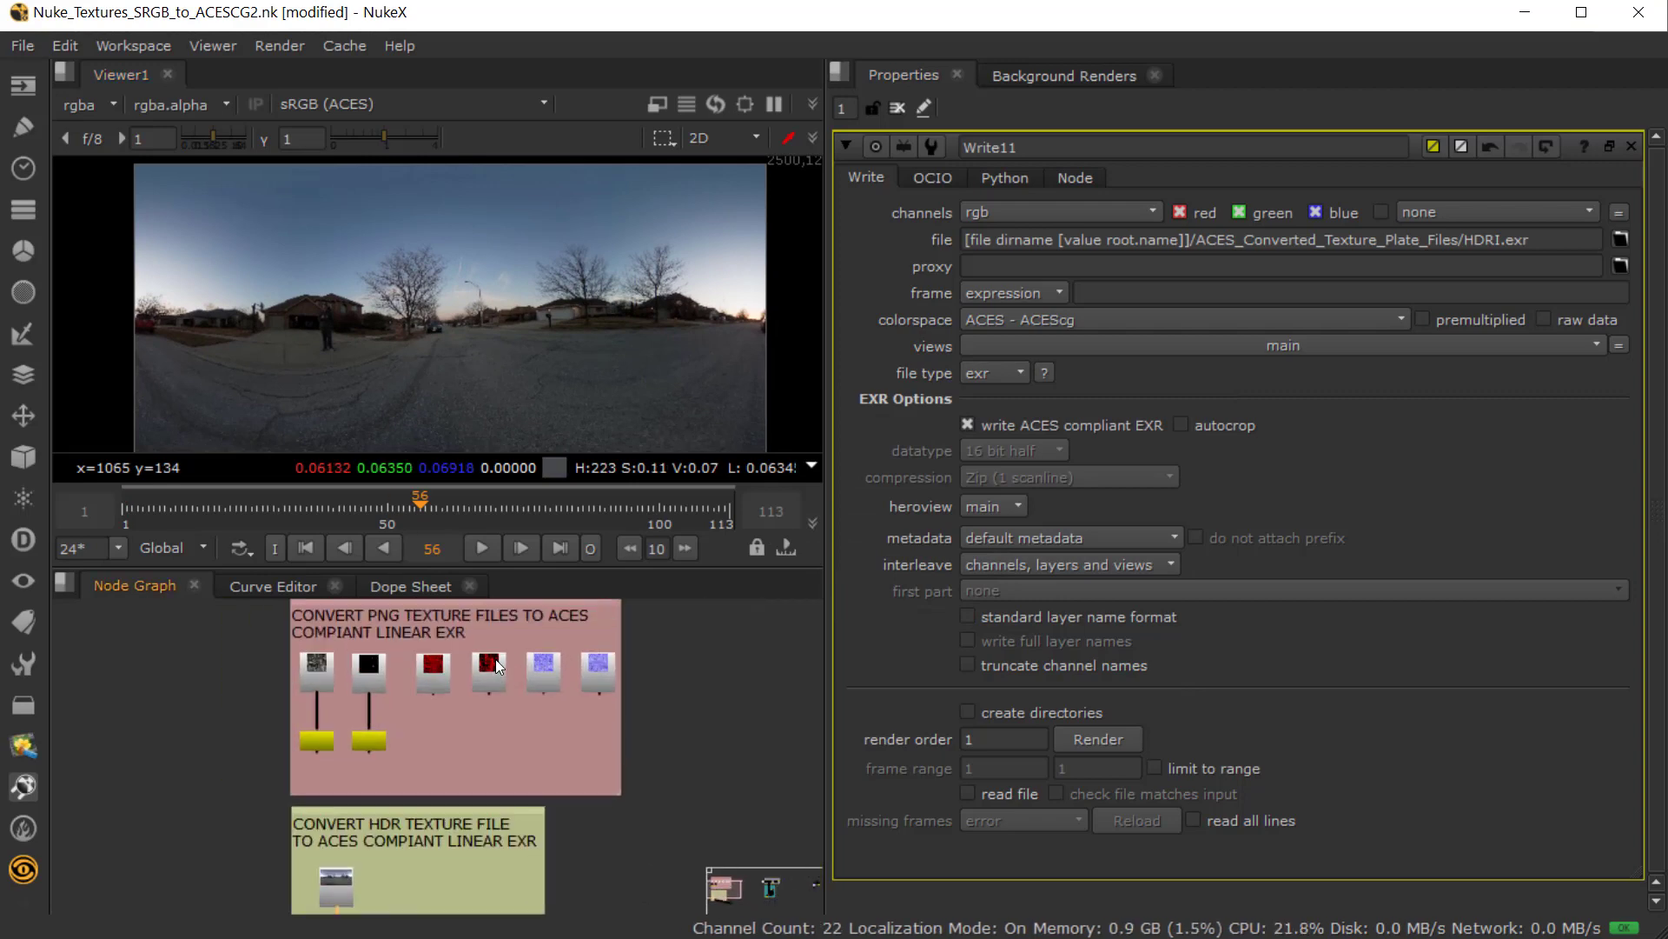
{"action": "scroll", "coordinate": [598, 728], "scroll_direction": "down", "scroll_amount": 4}
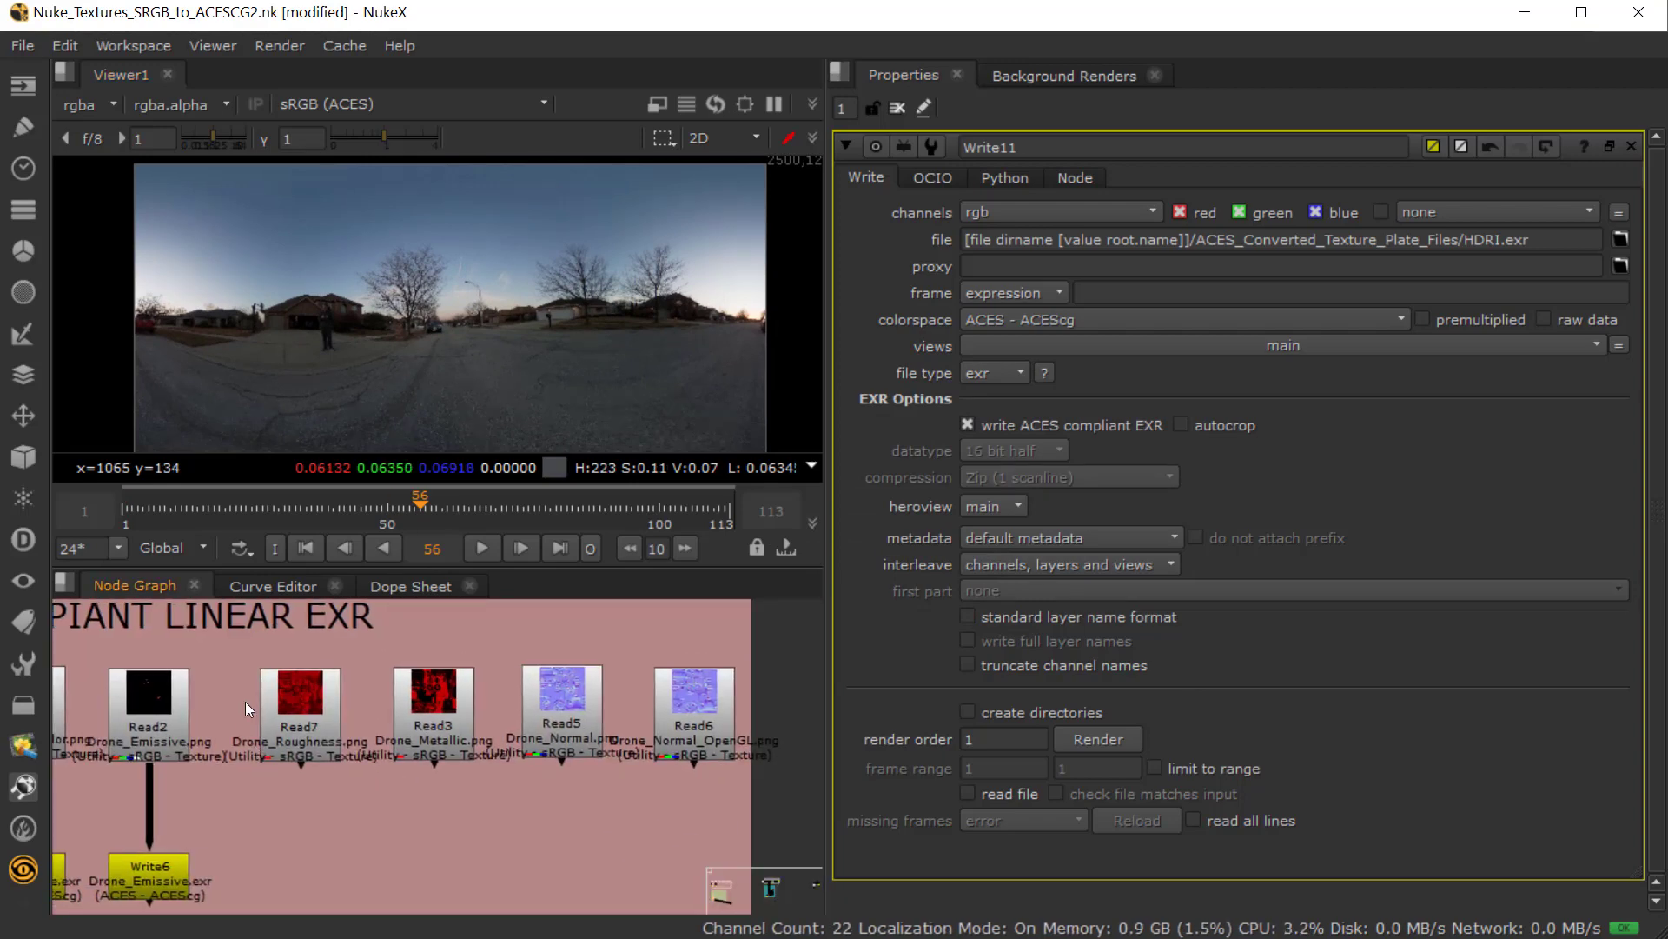
{"action": "left_click_drag", "start_coordinate": [233, 637], "coordinate": [770, 803]}
{"action": "scroll", "coordinate": [473, 786], "scroll_direction": "down", "scroll_amount": 3}
{"action": "scroll", "coordinate": [379, 796], "scroll_direction": "down", "scroll_amount": 2}
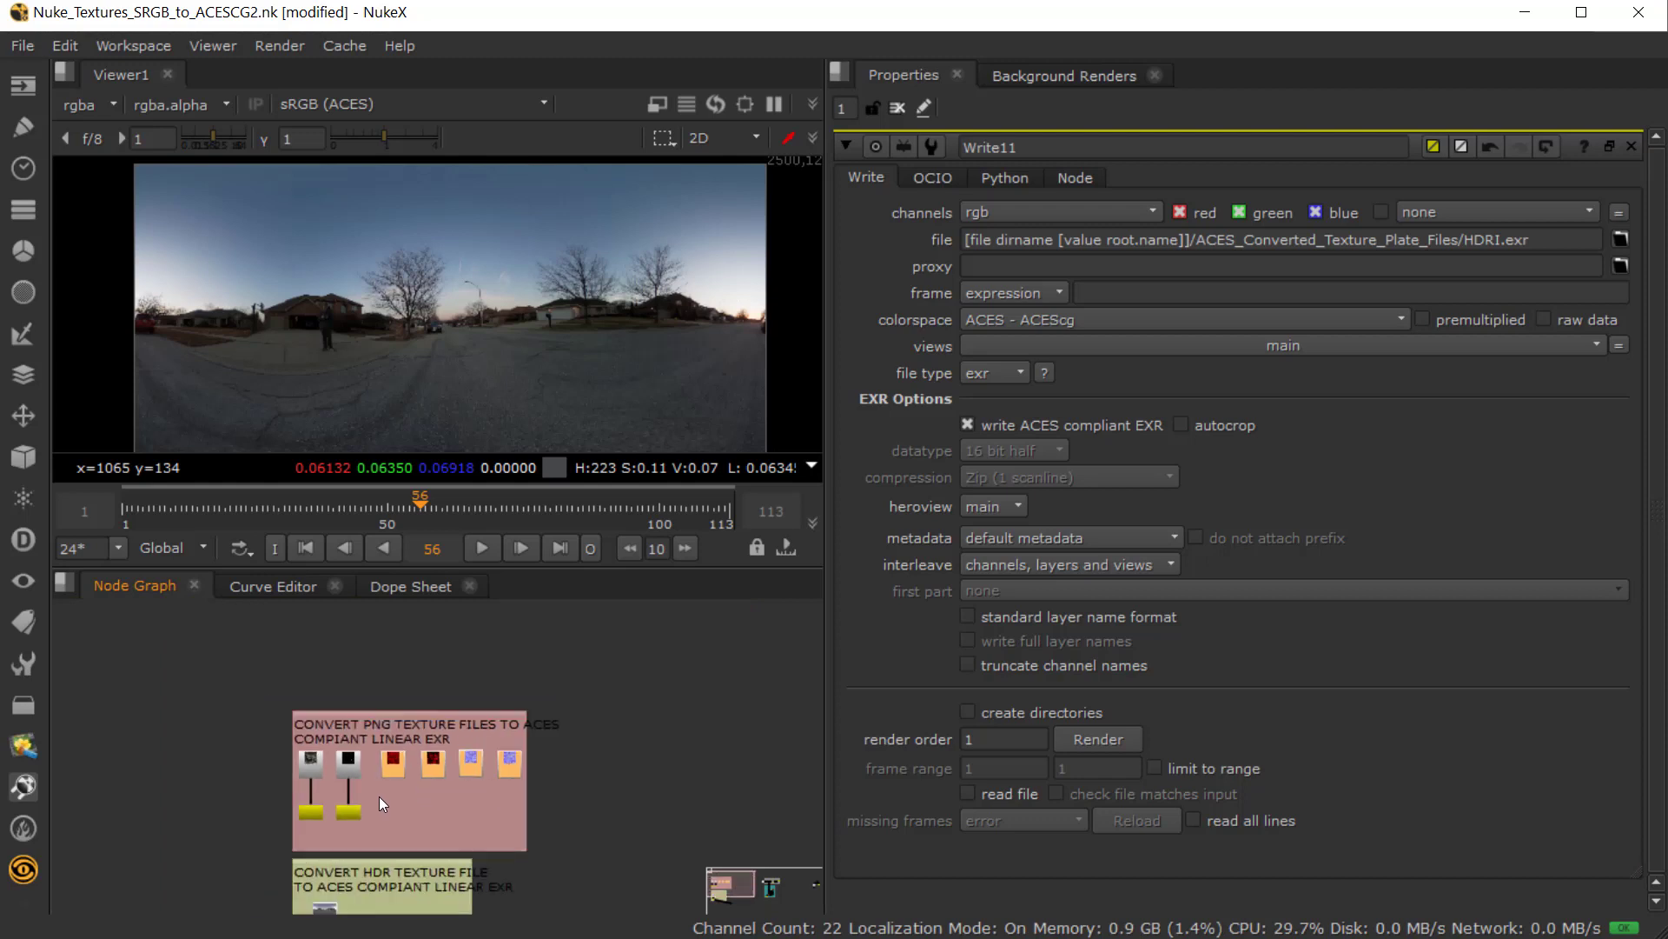
- Examine the filenames and input colorspaces of the drone roughness, metallic, normal and OpenGL normal read nodes in the PNG texture group
{"action": "scroll", "coordinate": [378, 801], "scroll_direction": "up", "scroll_amount": 3}
{"action": "left_click", "coordinate": [352, 675]}
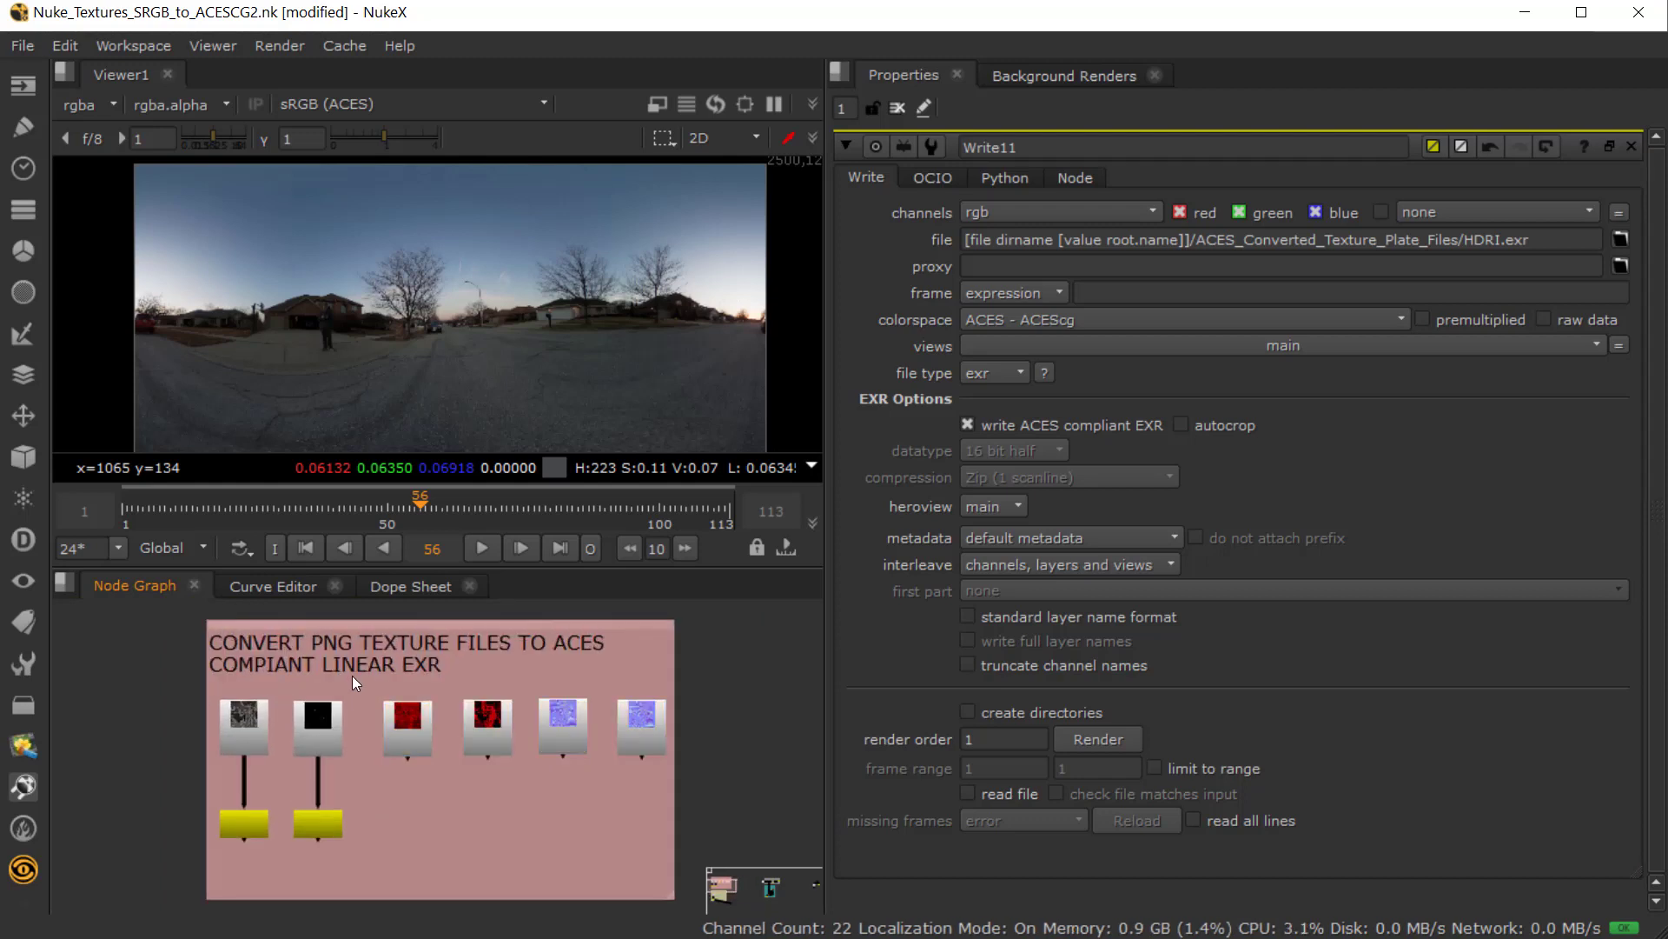
{"action": "scroll", "coordinate": [413, 790], "scroll_direction": "up", "scroll_amount": 4}
{"action": "scroll", "coordinate": [447, 824], "scroll_direction": "down", "scroll_amount": 2}
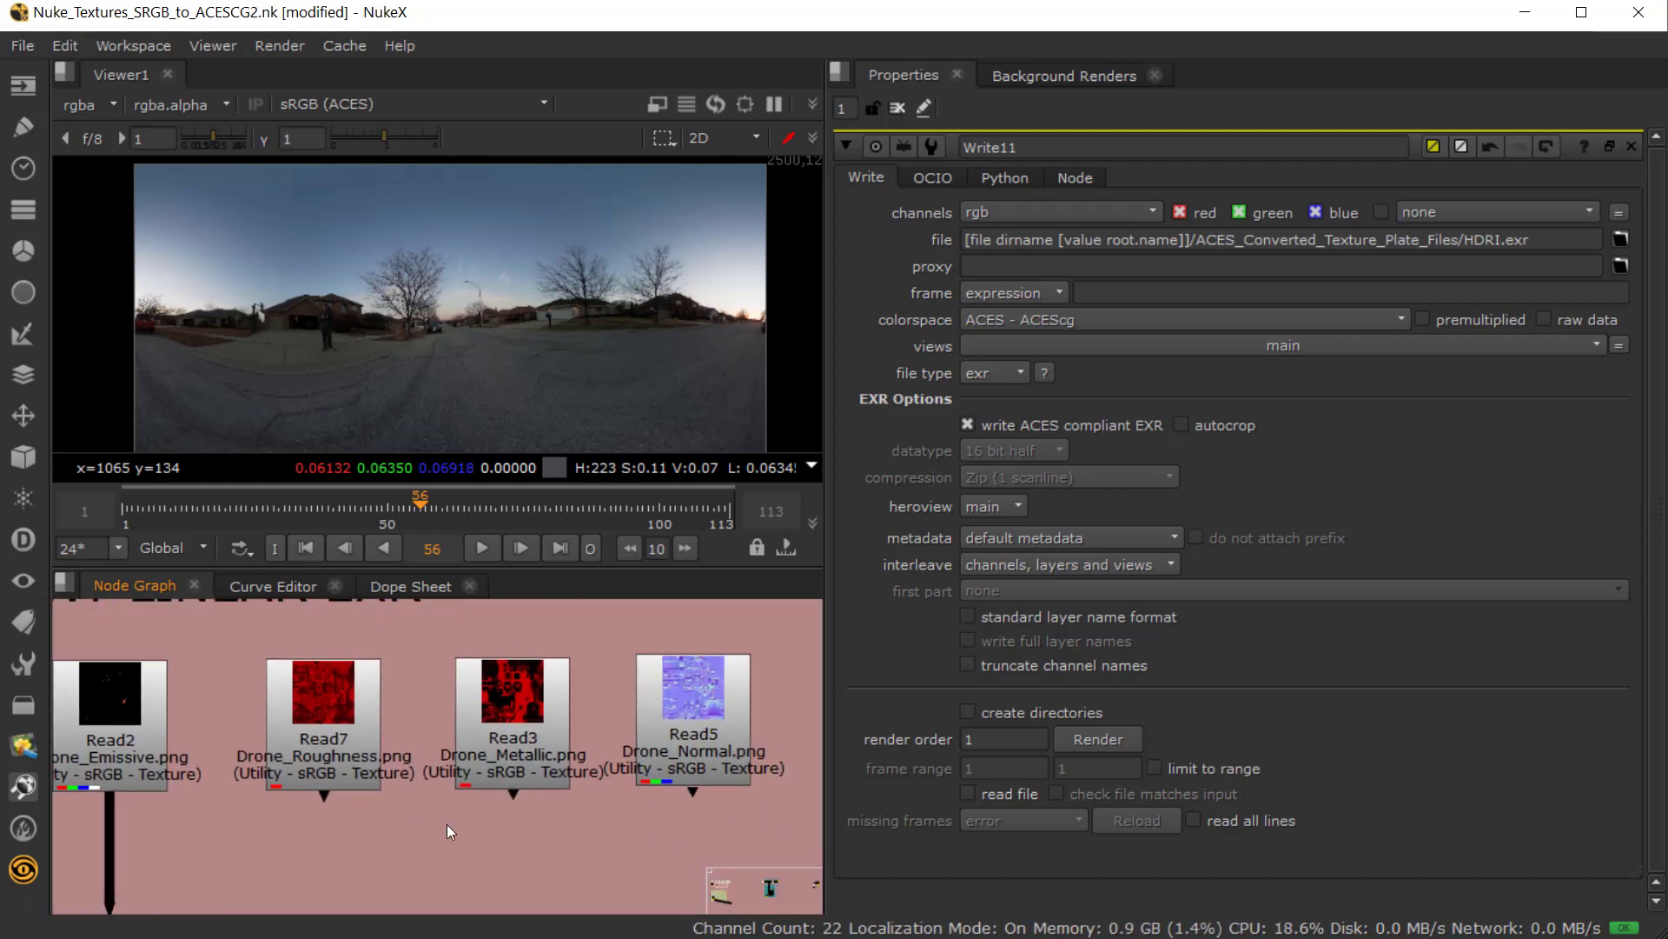
{"action": "scroll", "coordinate": [466, 822], "scroll_direction": "up", "scroll_amount": 2}
{"action": "left_click_drag", "start_coordinate": [465, 822], "coordinate": [365, 820]}
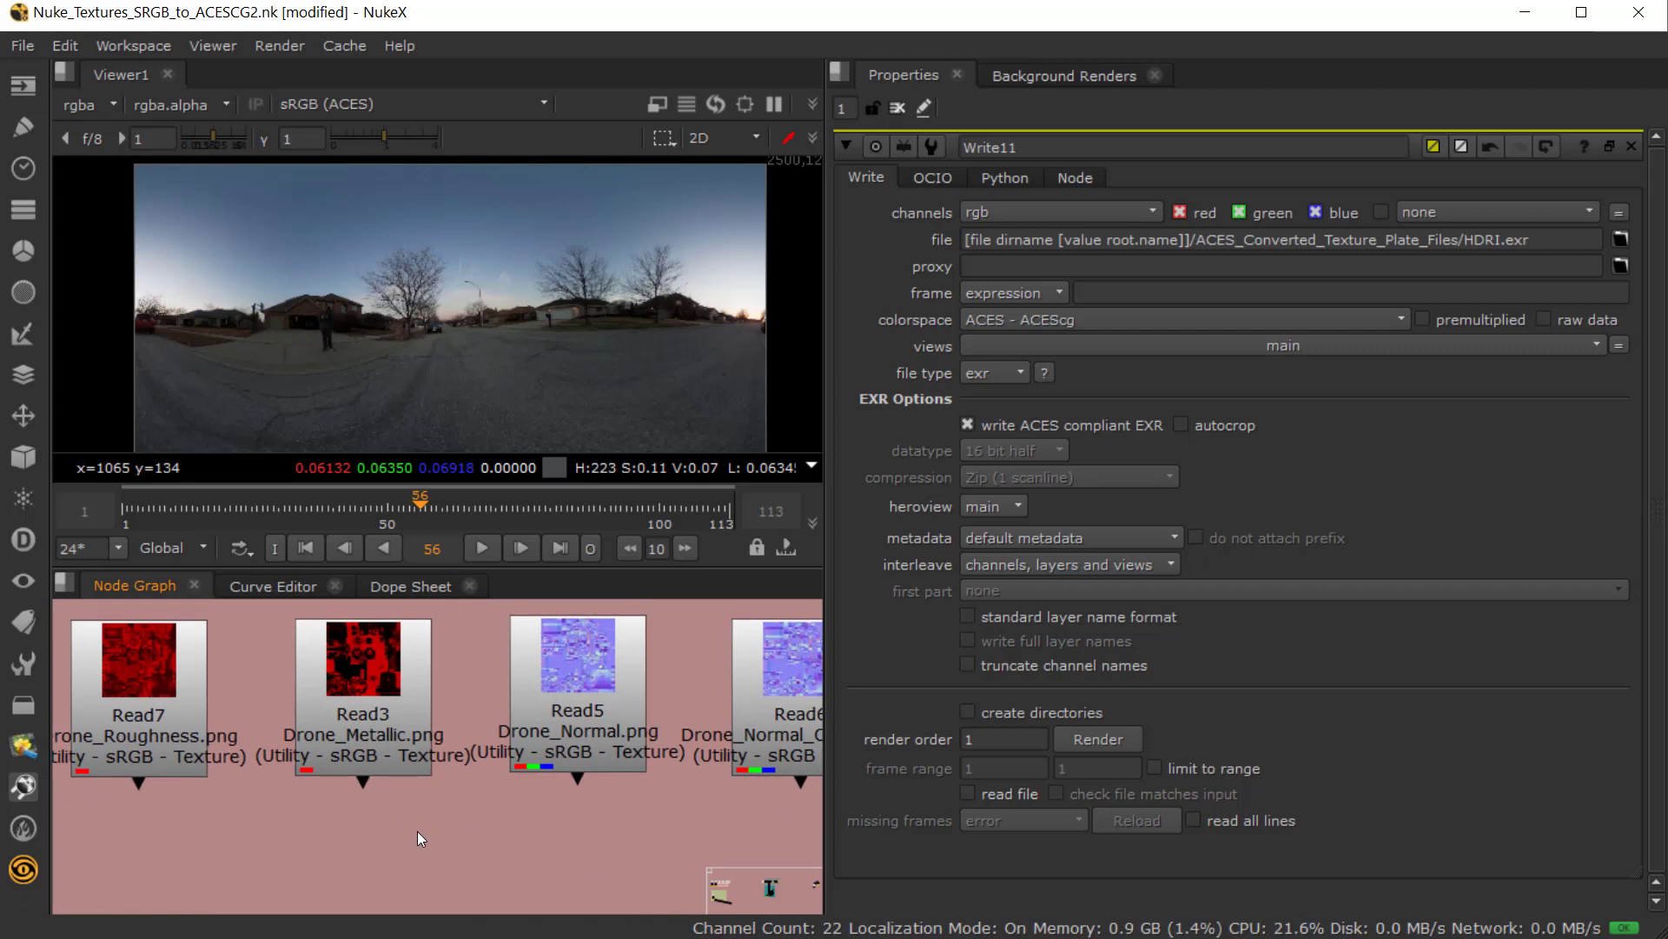
{"action": "scroll", "coordinate": [388, 825], "scroll_direction": "down", "scroll_amount": 2}
{"action": "left_click_drag", "start_coordinate": [383, 817], "coordinate": [346, 815]}
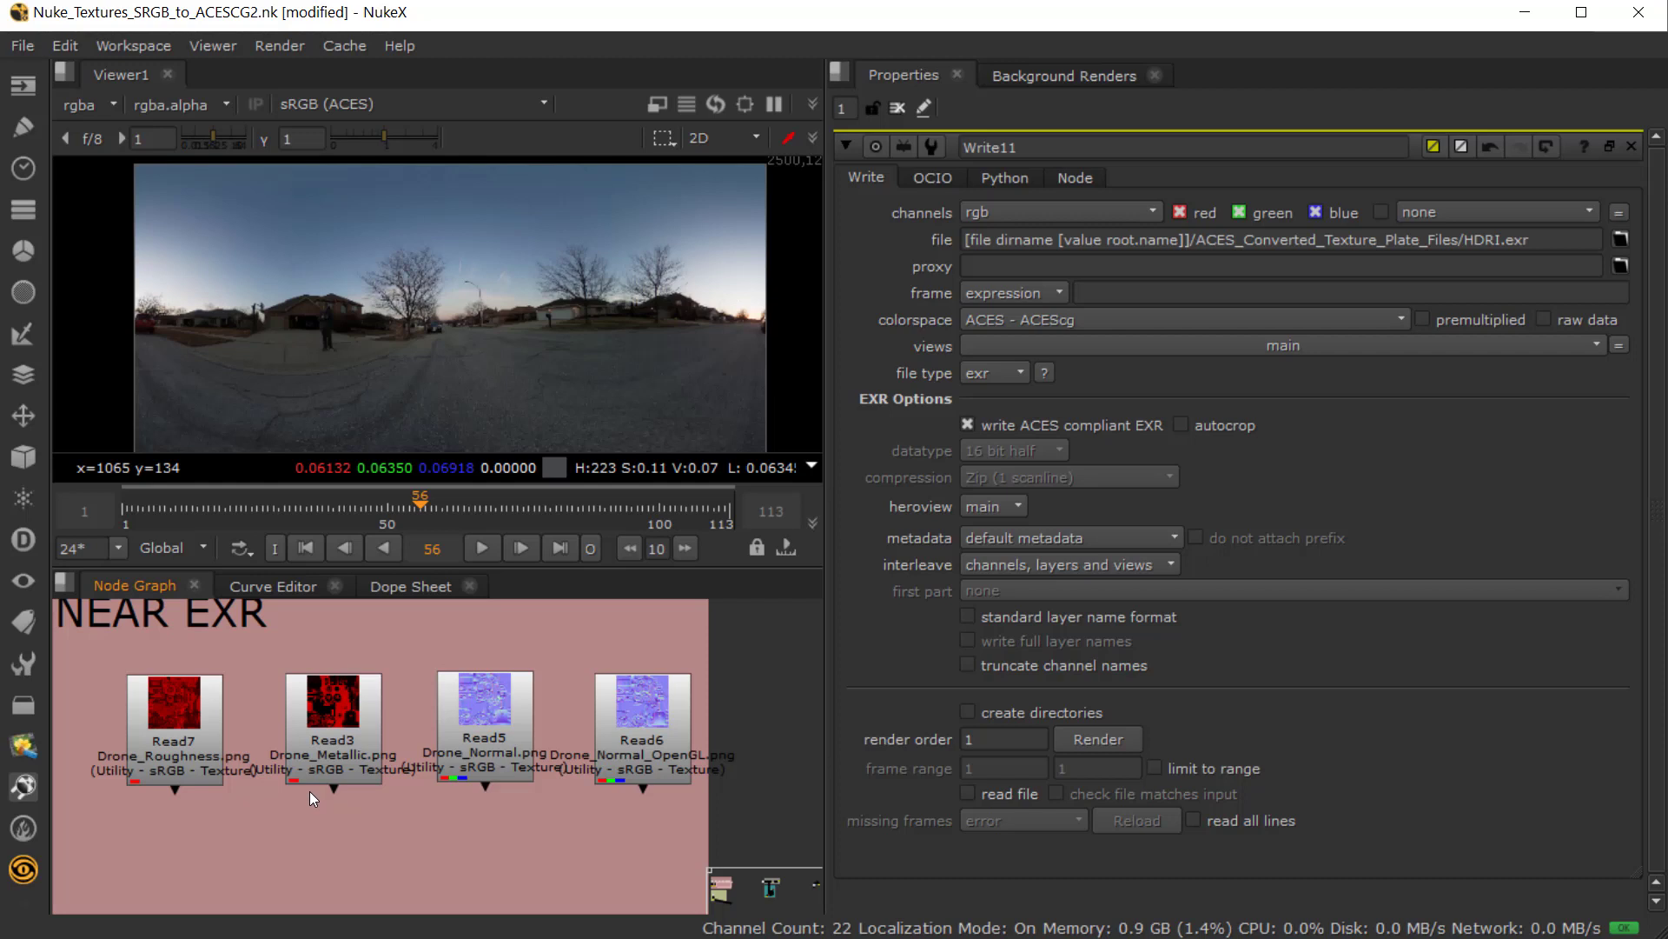
{"action": "scroll", "coordinate": [316, 822], "scroll_direction": "up", "scroll_amount": 2}
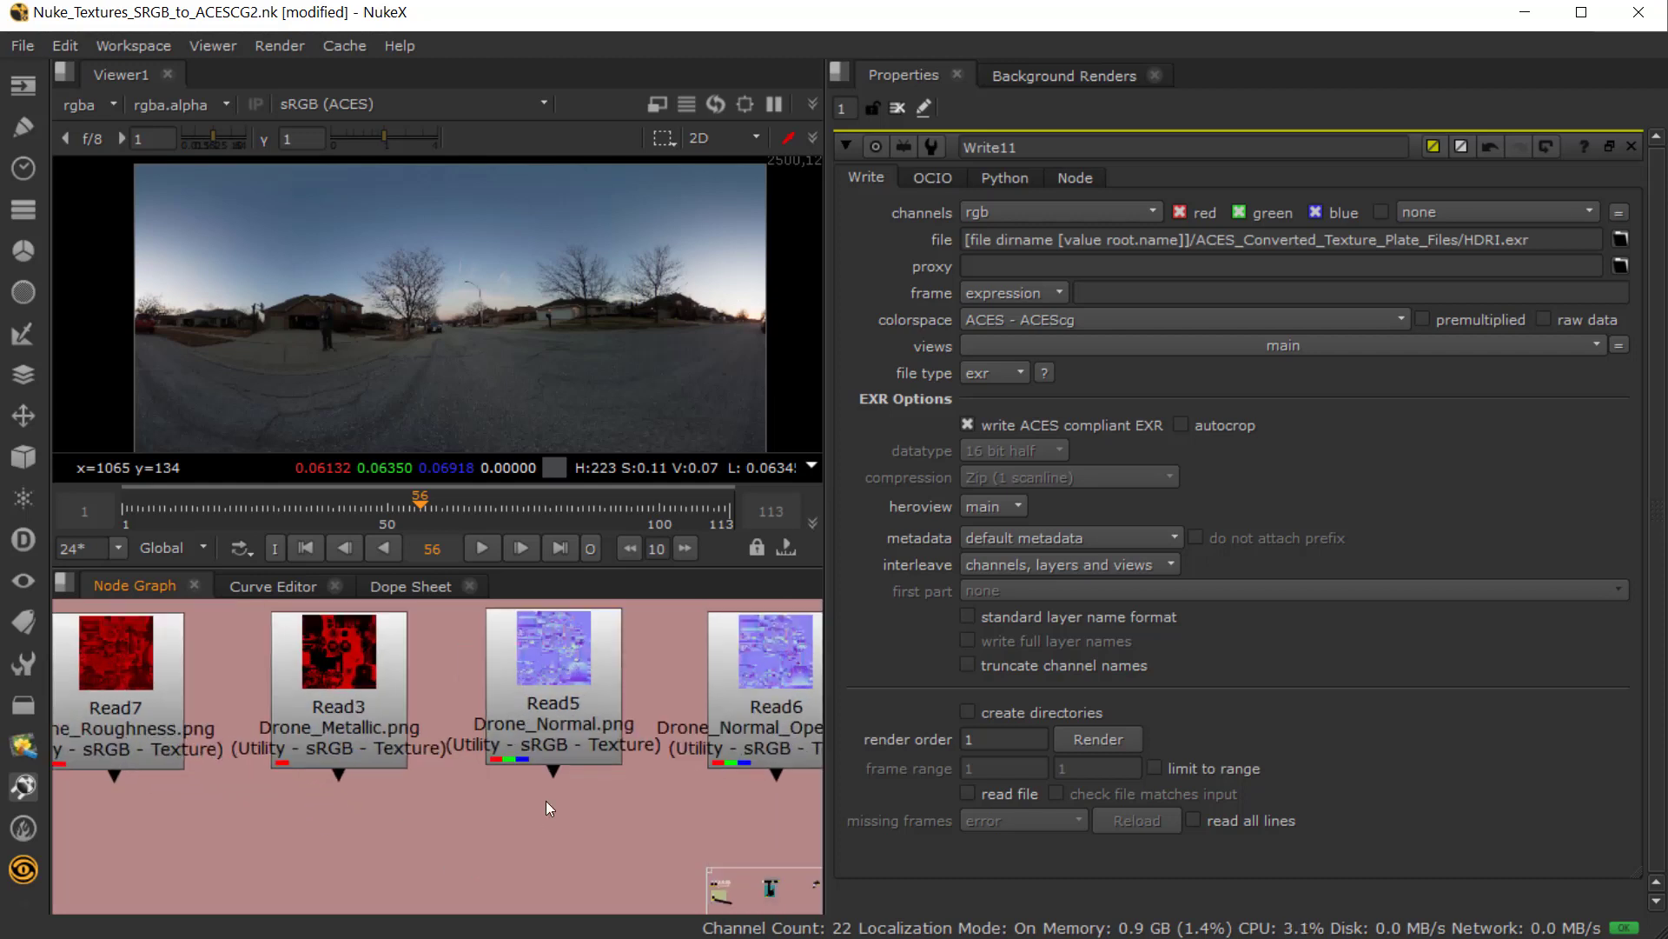
{"action": "scroll", "coordinate": [477, 734], "scroll_direction": "down", "scroll_amount": 1}
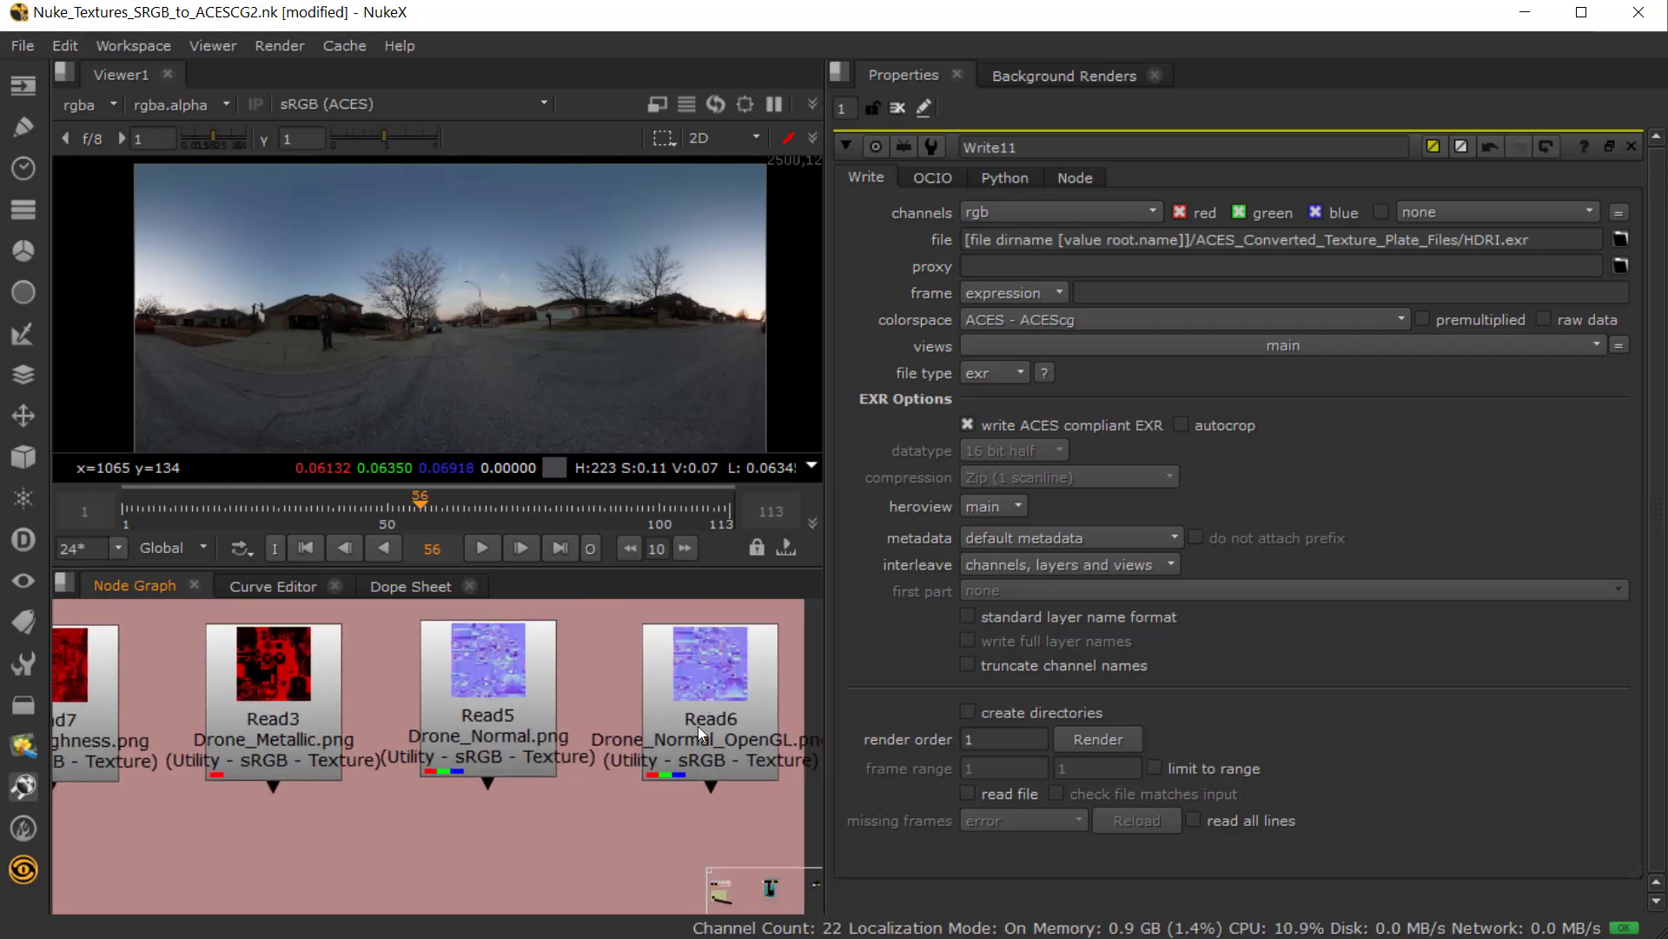
{"action": "scroll", "coordinate": [440, 774], "scroll_direction": "down", "scroll_amount": 1}
{"action": "scroll", "coordinate": [440, 773], "scroll_direction": "down", "scroll_amount": 3}
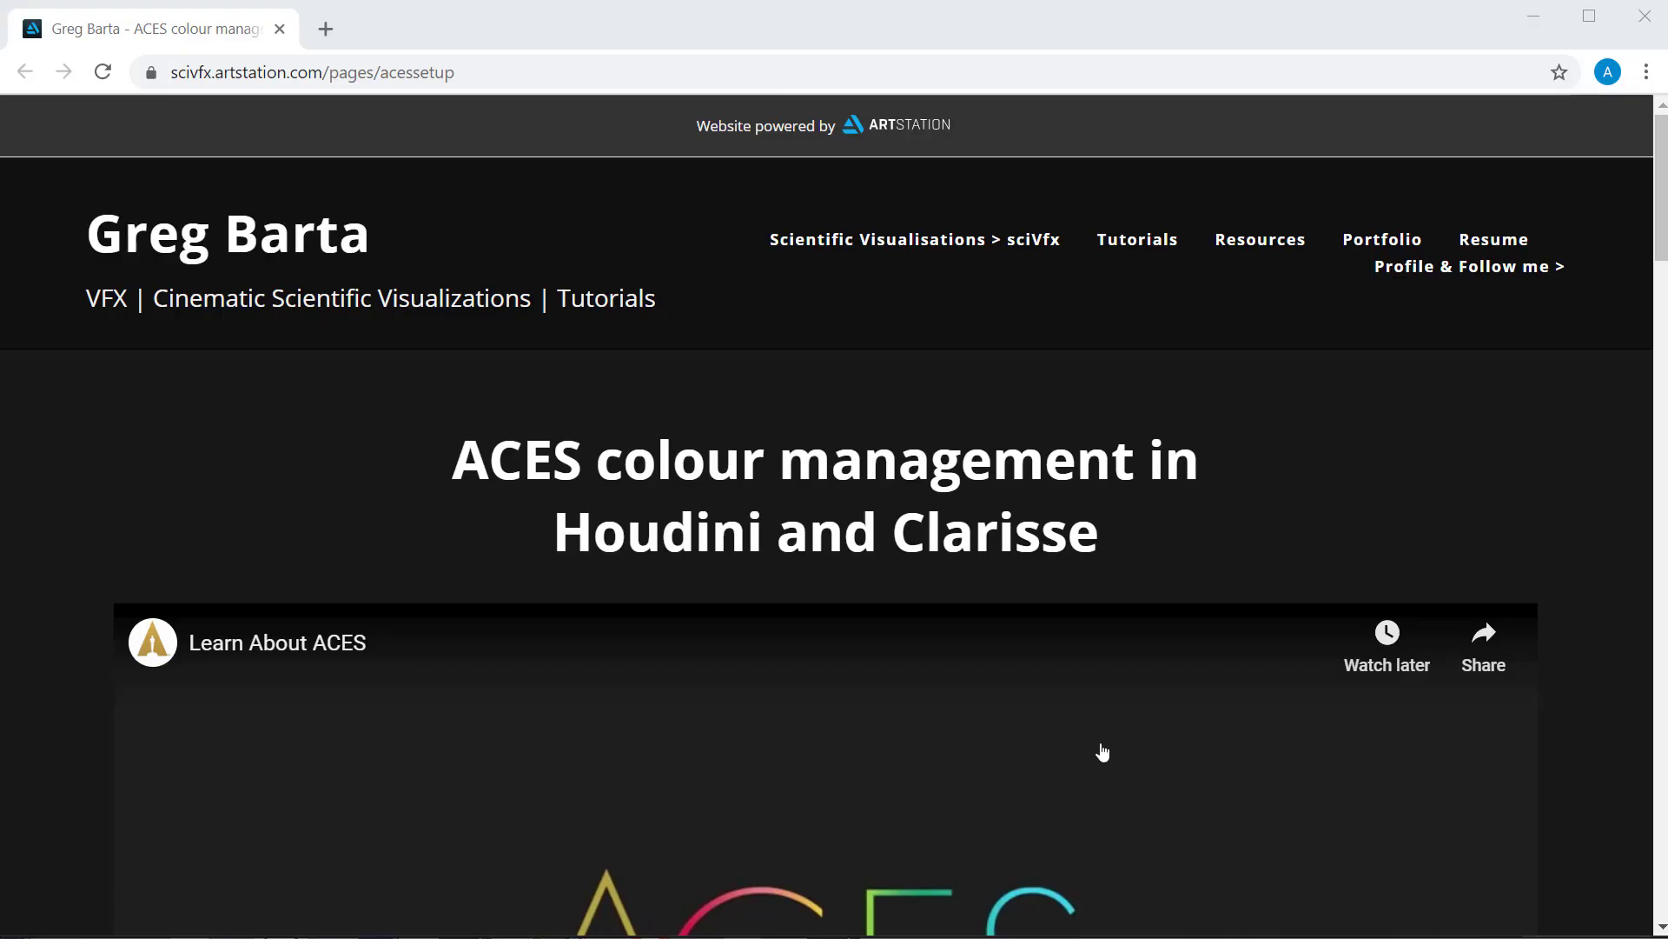
- Switch to the browser and read the ACES setup guide's sections on the OCIO config download and the Houdini environment file
{"action": "scroll", "coordinate": [608, 590], "scroll_direction": "down", "scroll_amount": 14}
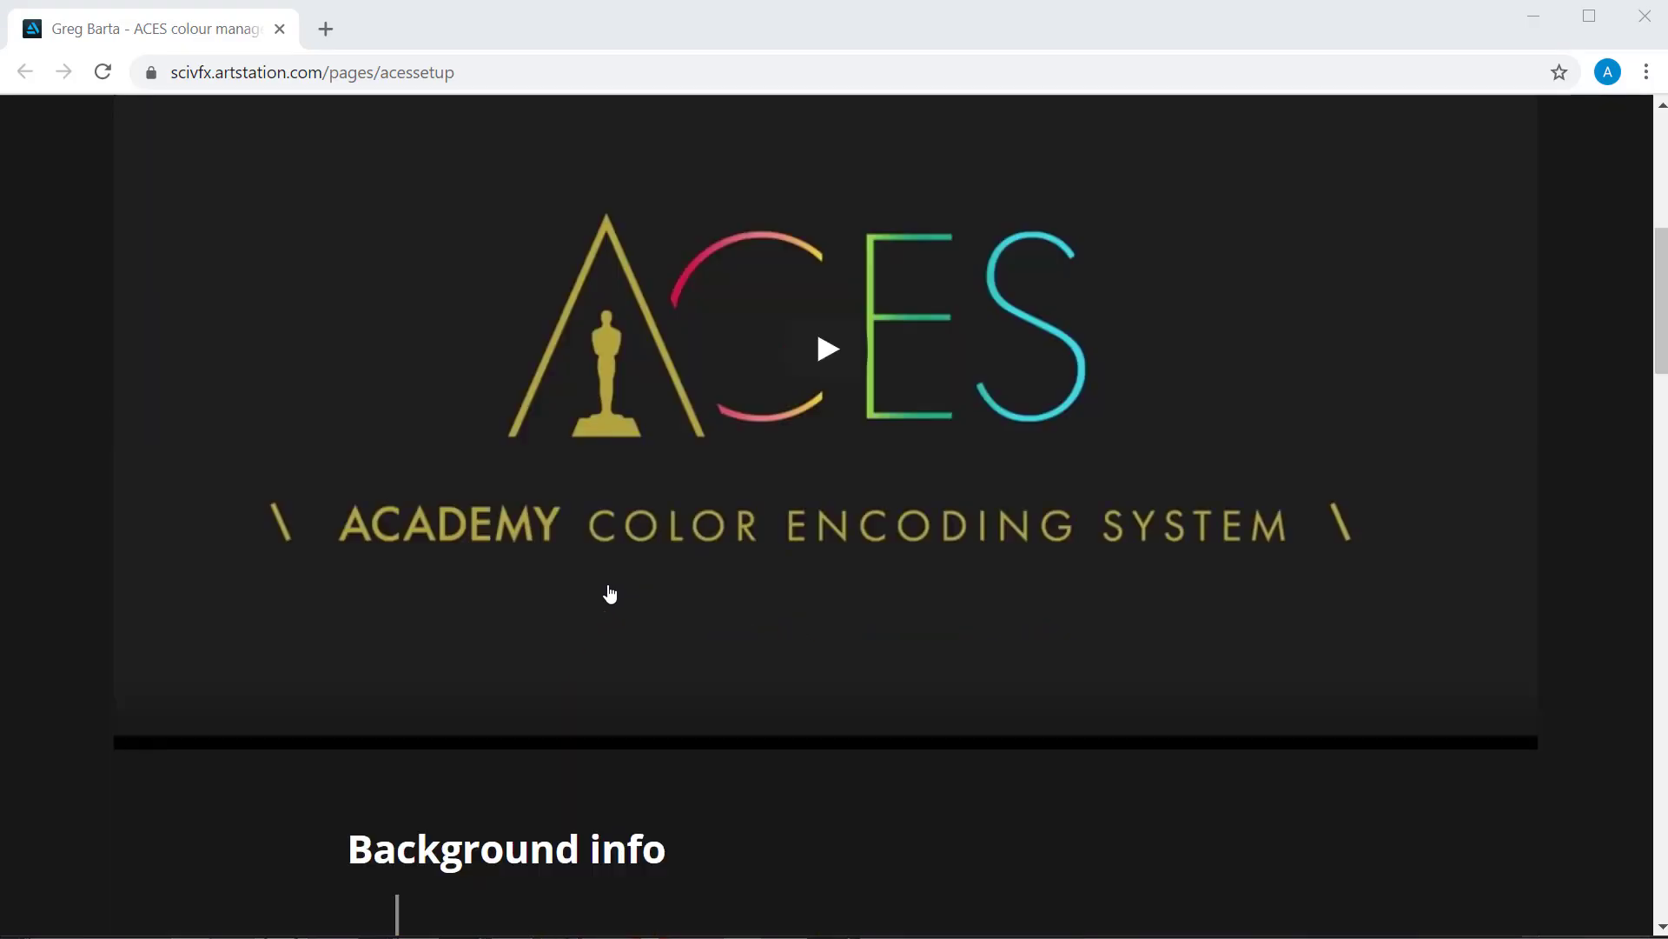
{"action": "scroll", "coordinate": [585, 514], "scroll_direction": "down", "scroll_amount": 15}
{"action": "scroll", "coordinate": [585, 513], "scroll_direction": "up", "scroll_amount": 7}
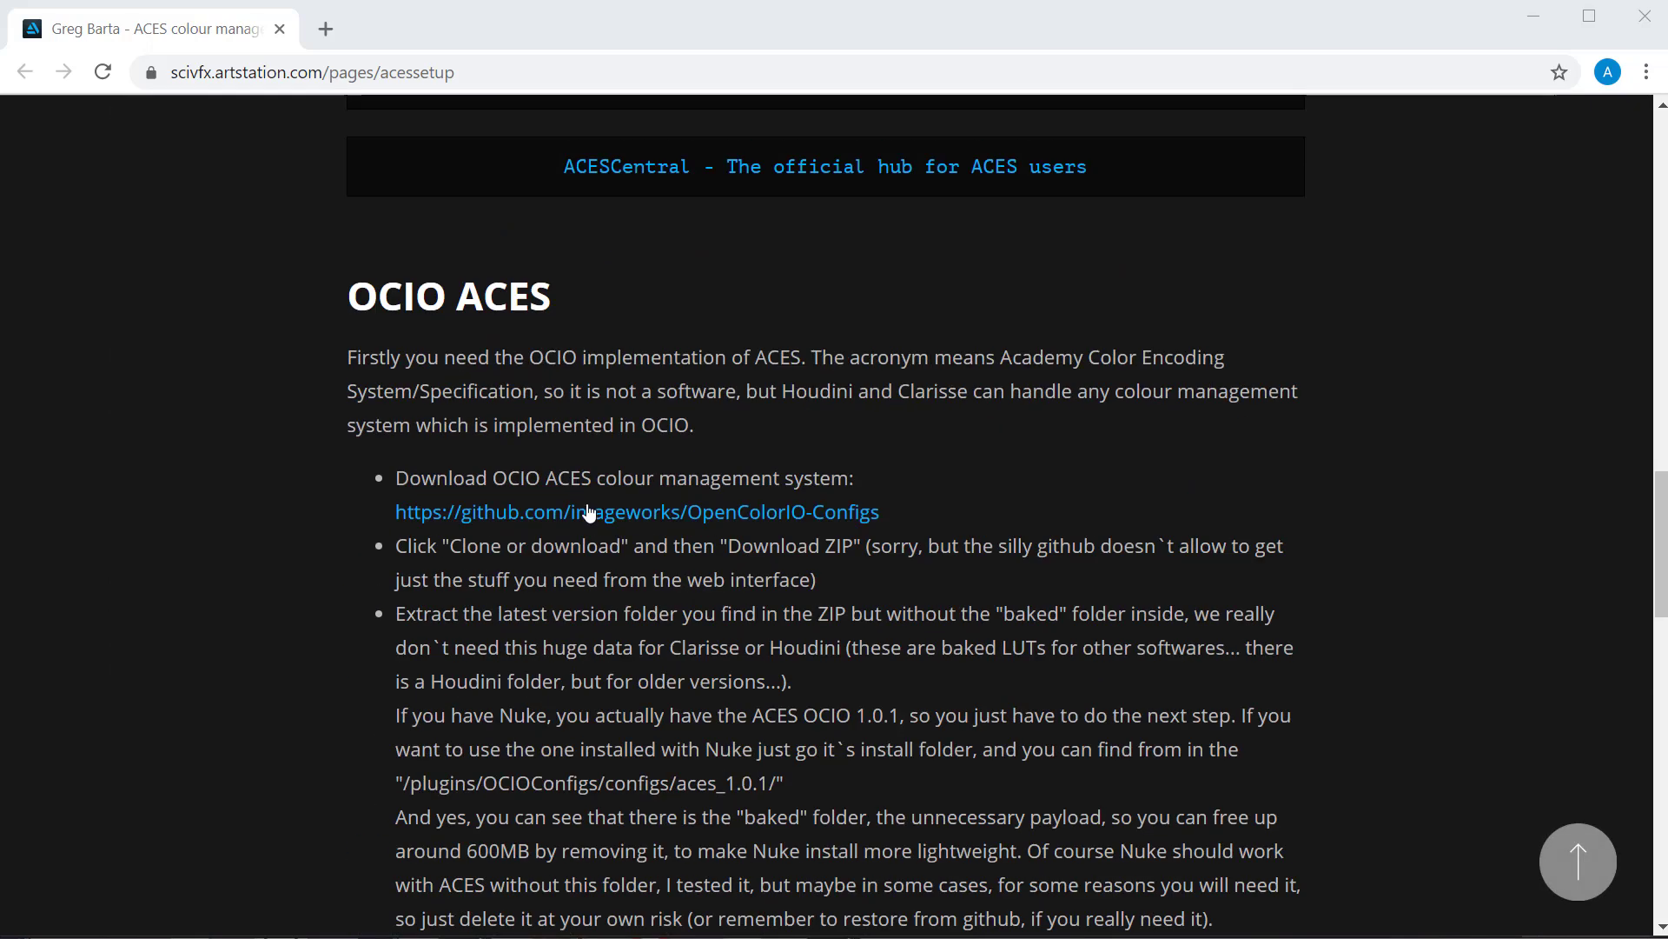
{"action": "scroll", "coordinate": [574, 423], "scroll_direction": "down", "scroll_amount": 7}
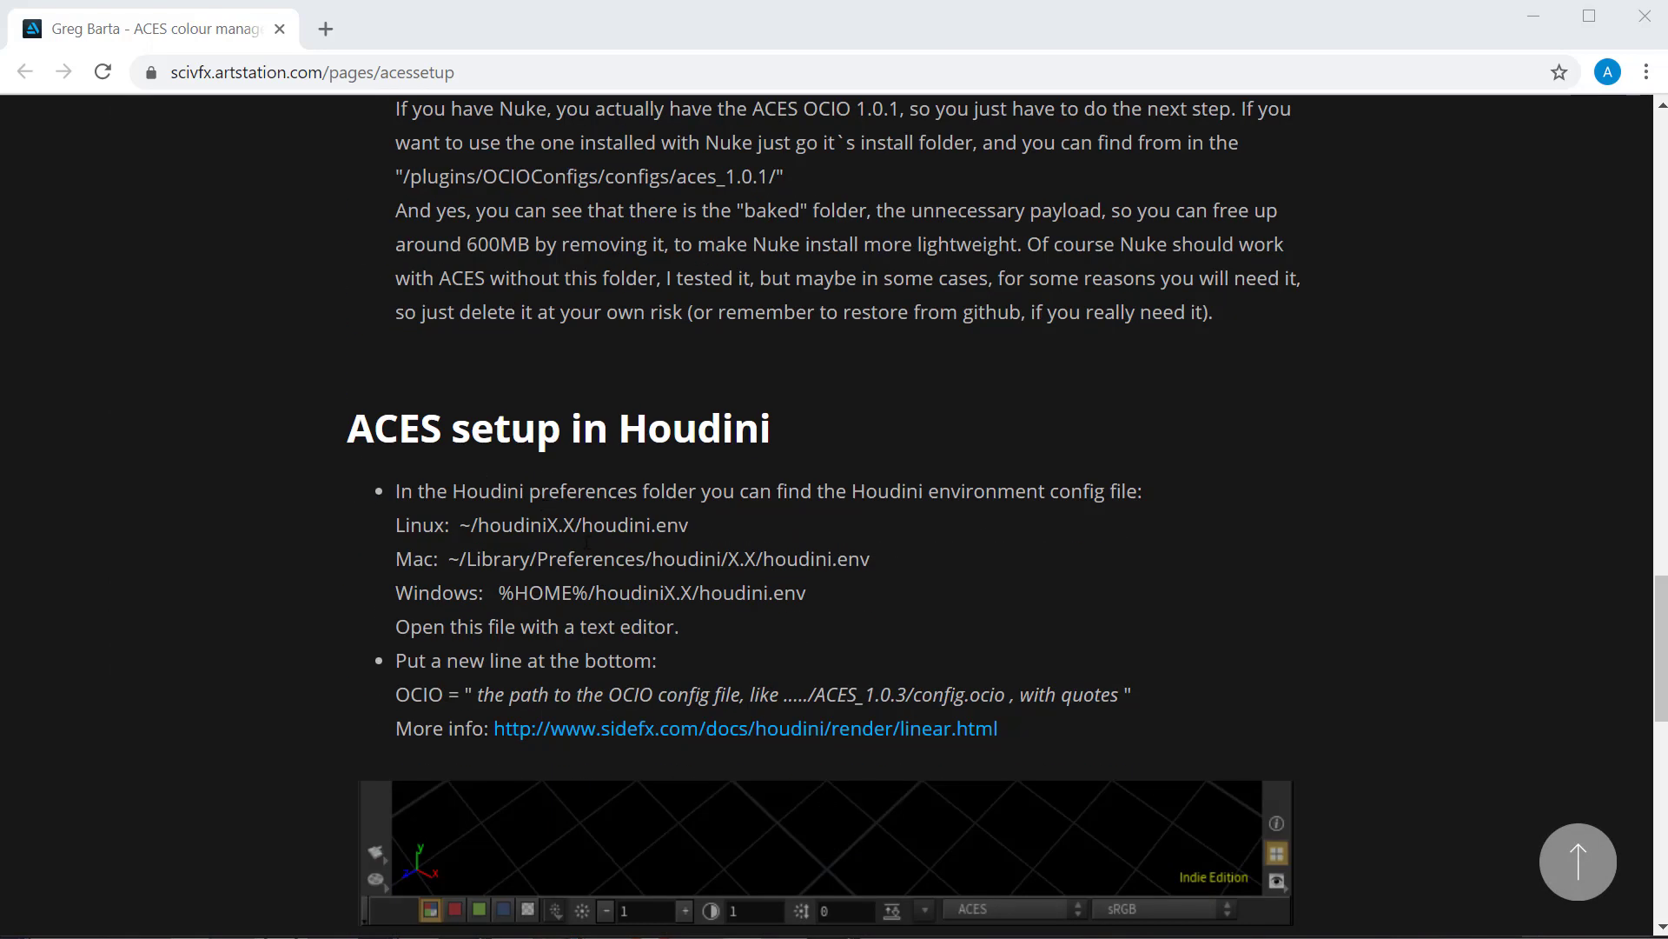
{"action": "scroll", "coordinate": [537, 472], "scroll_direction": "down", "scroll_amount": 4}
{"action": "scroll", "coordinate": [573, 563], "scroll_direction": "up", "scroll_amount": 3}
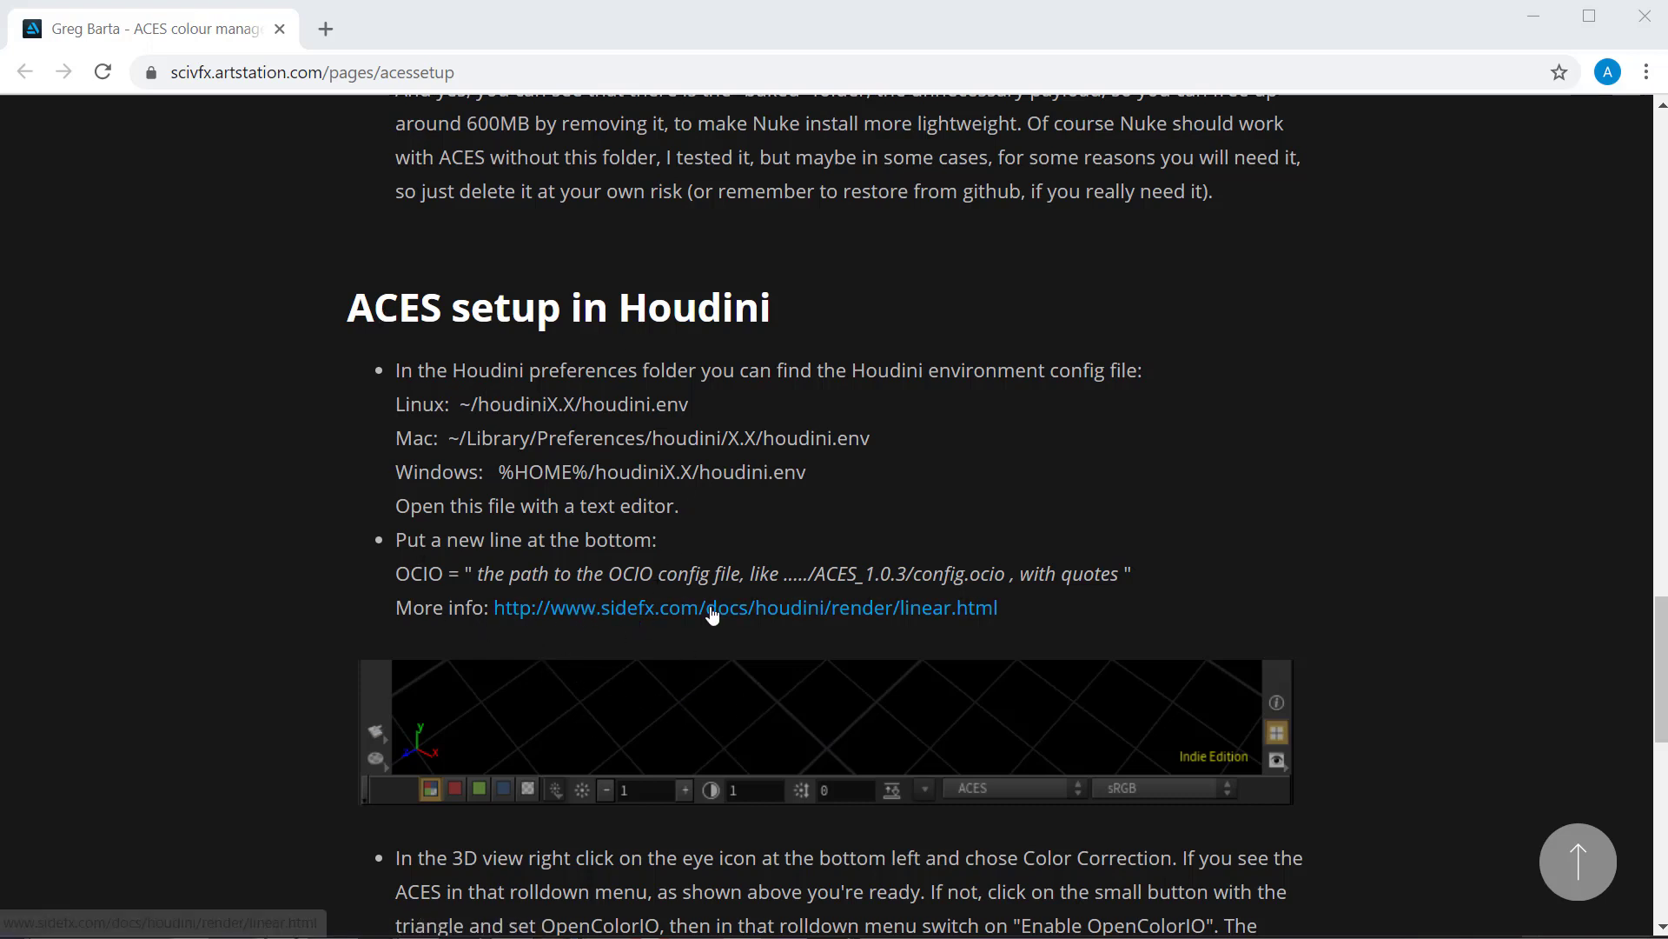
{"action": "scroll", "coordinate": [578, 591], "scroll_direction": "down", "scroll_amount": 3}
{"action": "scroll", "coordinate": [599, 478], "scroll_direction": "up", "scroll_amount": 2}
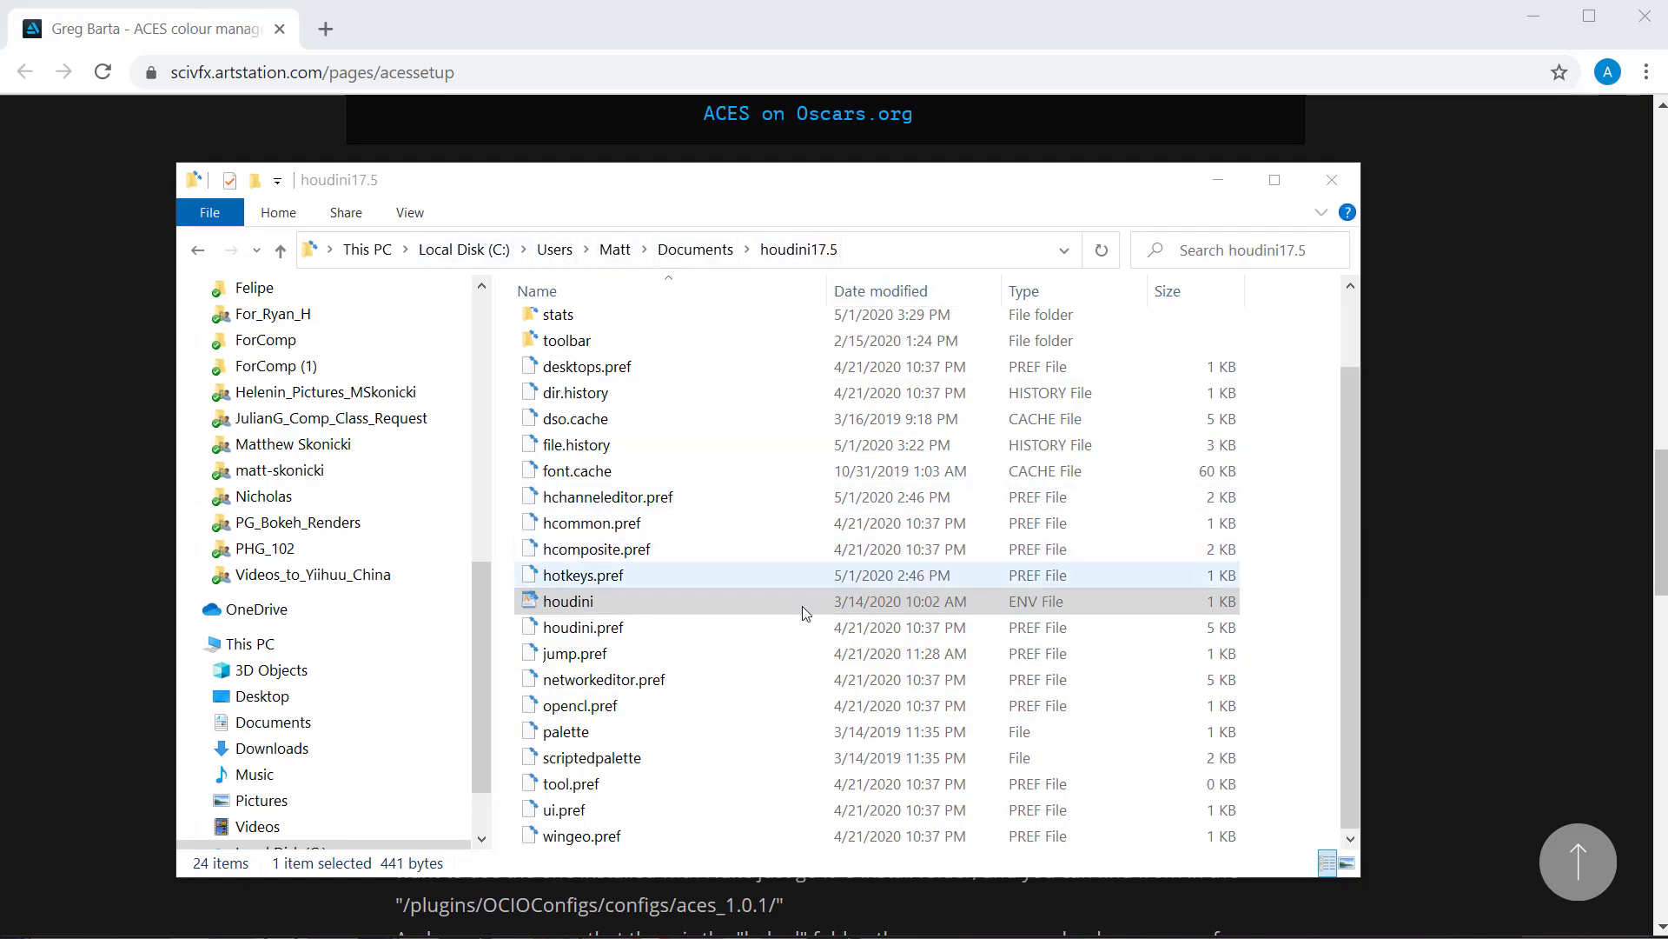
- Open the houdini.env file from the houdini17.5 folder, examine its OCIO config path line, and put the text editor away
{"action": "double_click", "coordinate": [584, 604]}
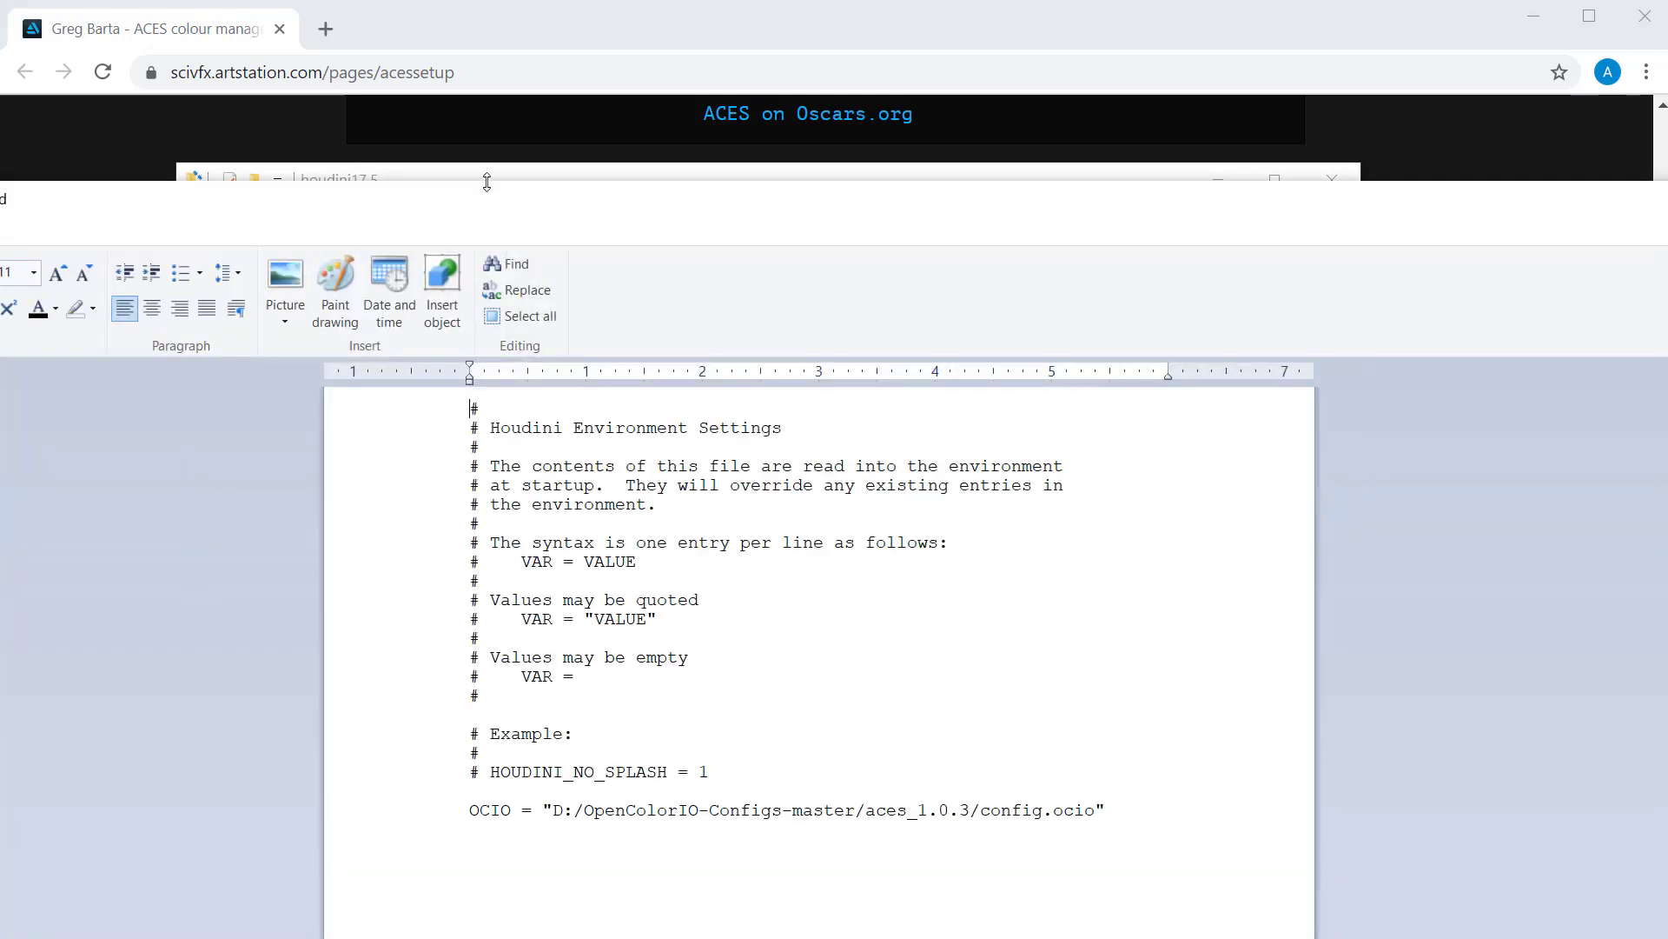
{"action": "left_click_drag", "start_coordinate": [492, 207], "coordinate": [470, 433]}
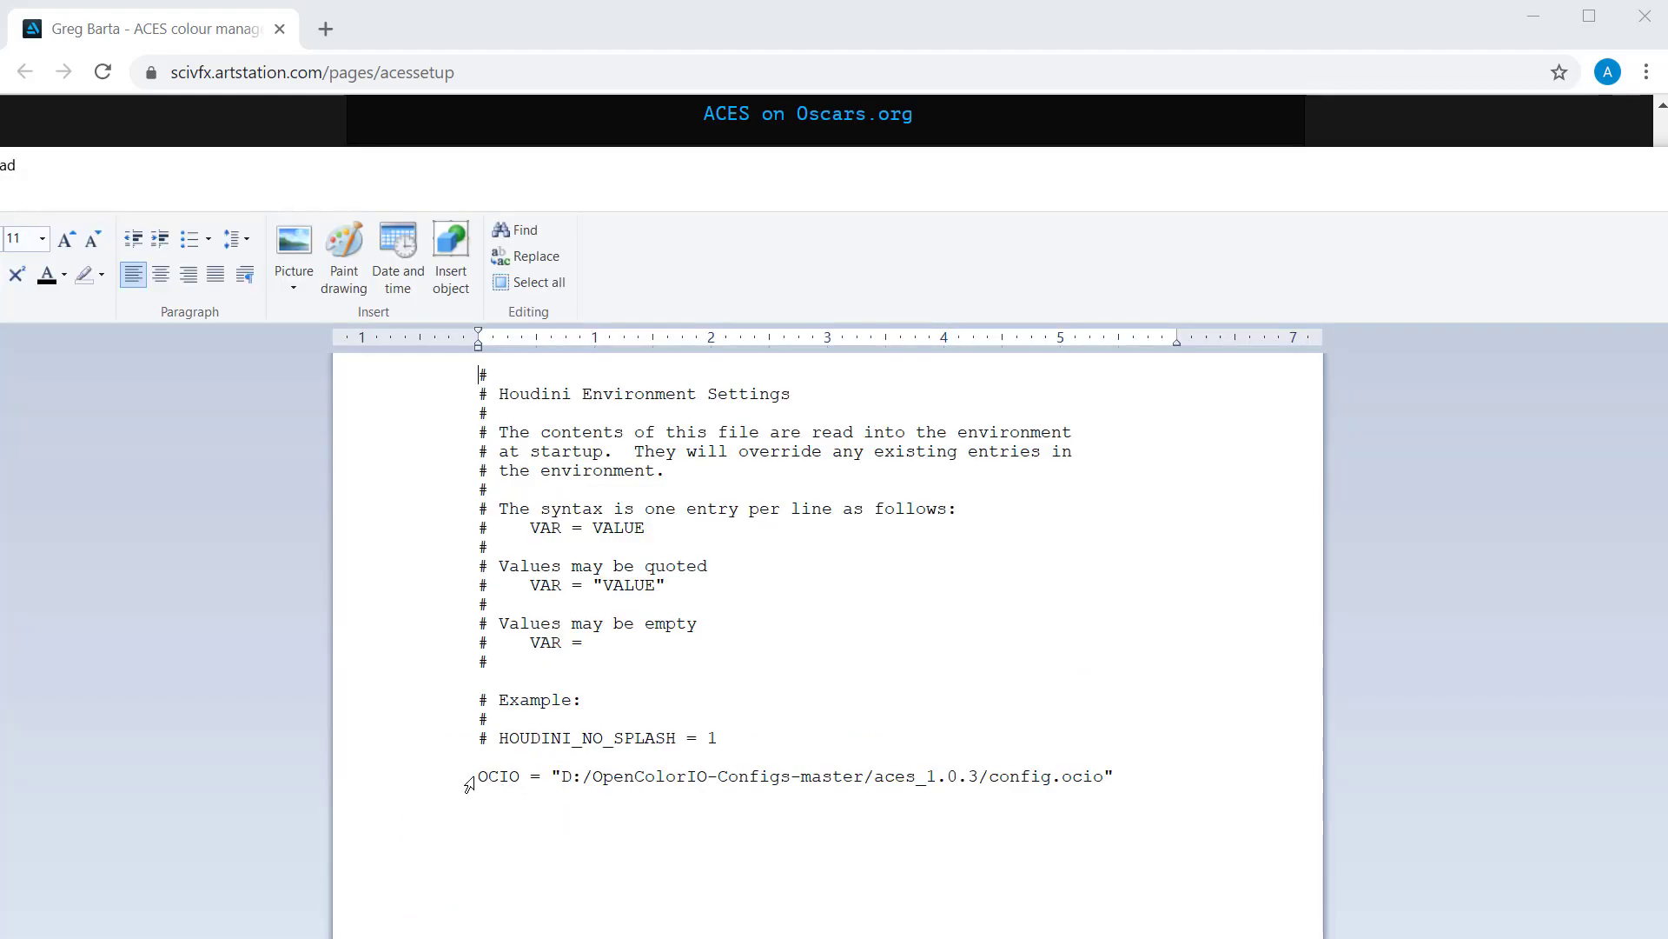
{"action": "left_click_drag", "start_coordinate": [481, 779], "coordinate": [1093, 791]}
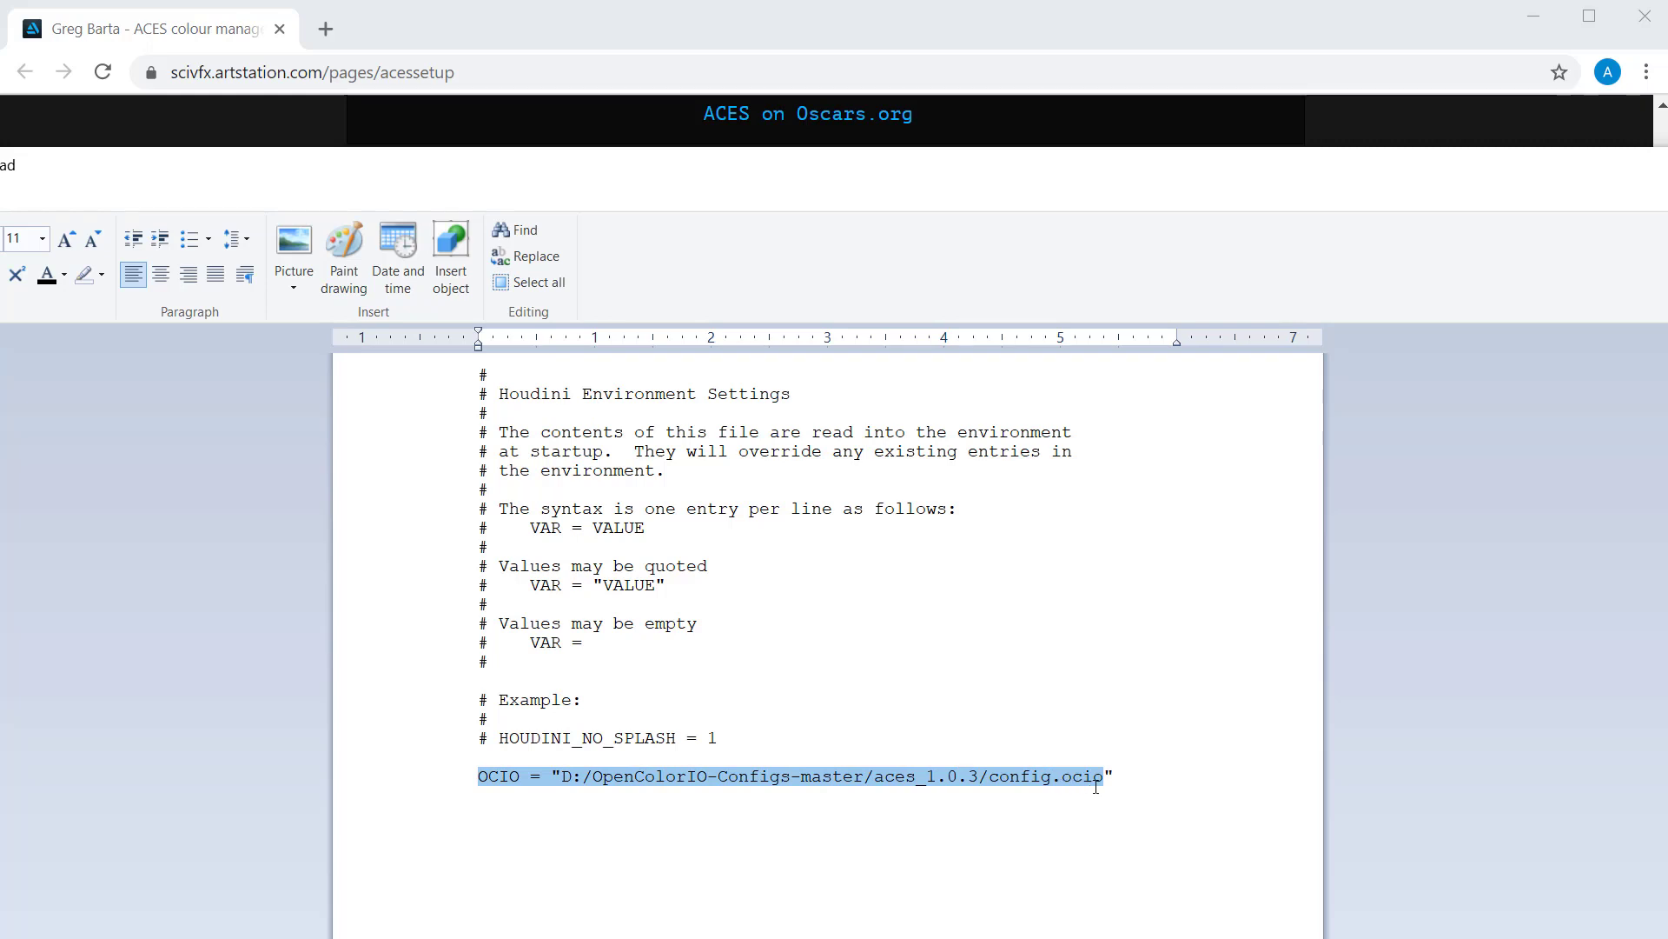
{"action": "left_click", "coordinate": [880, 779]}
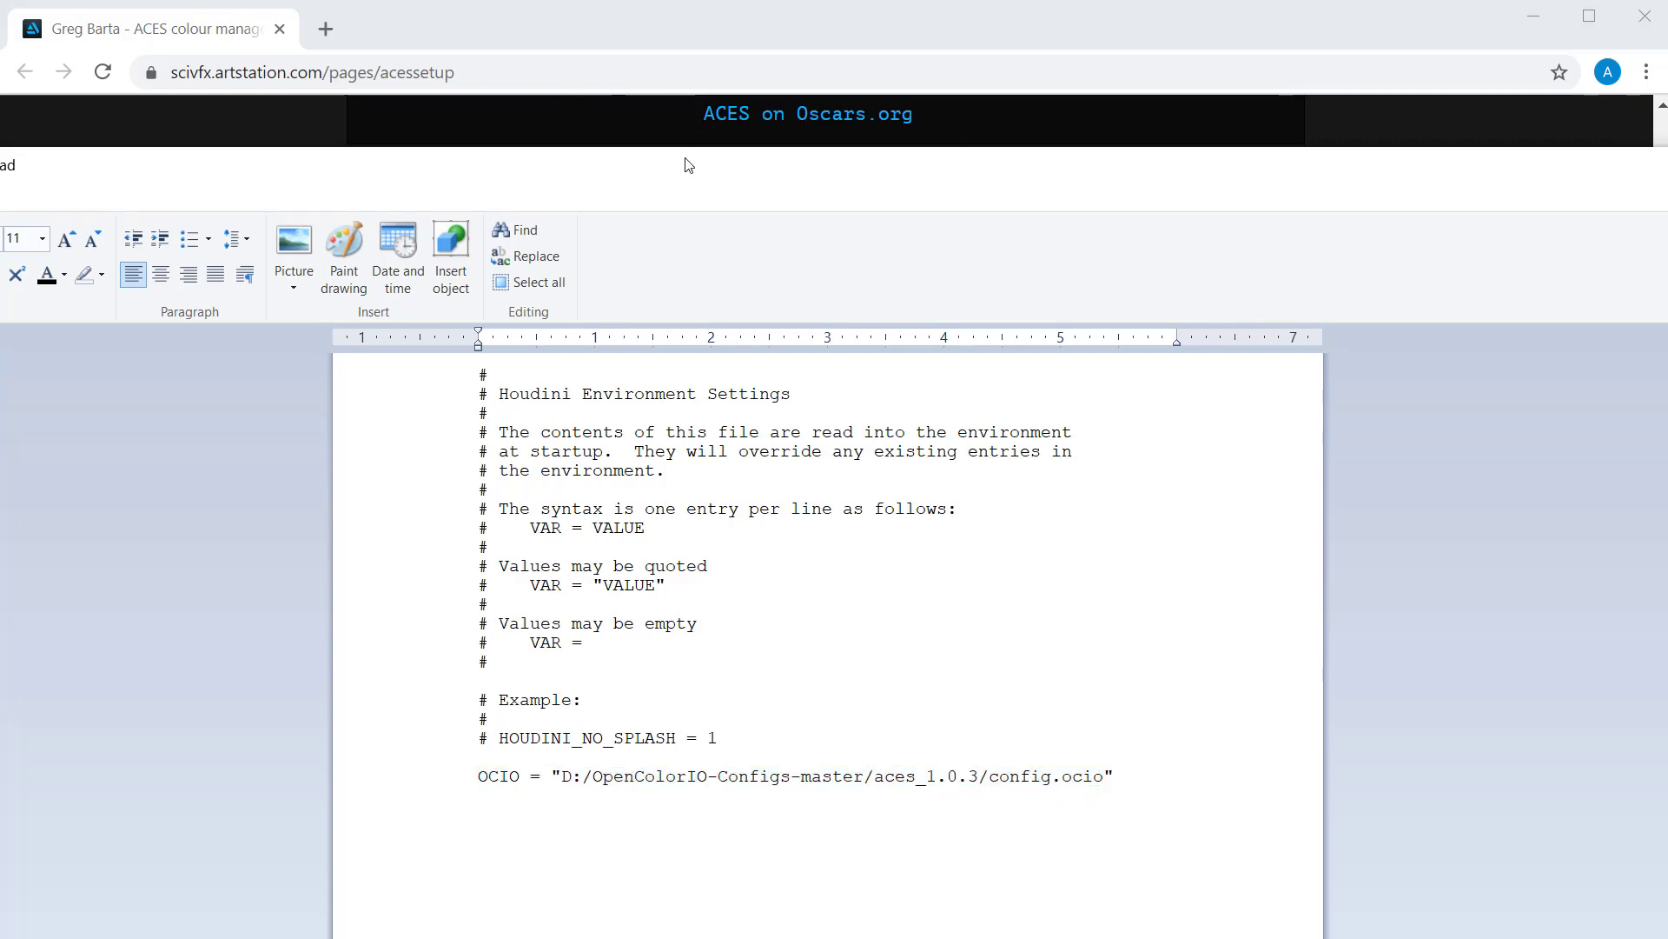
{"action": "left_click_drag", "start_coordinate": [689, 166], "coordinate": [695, 938]}
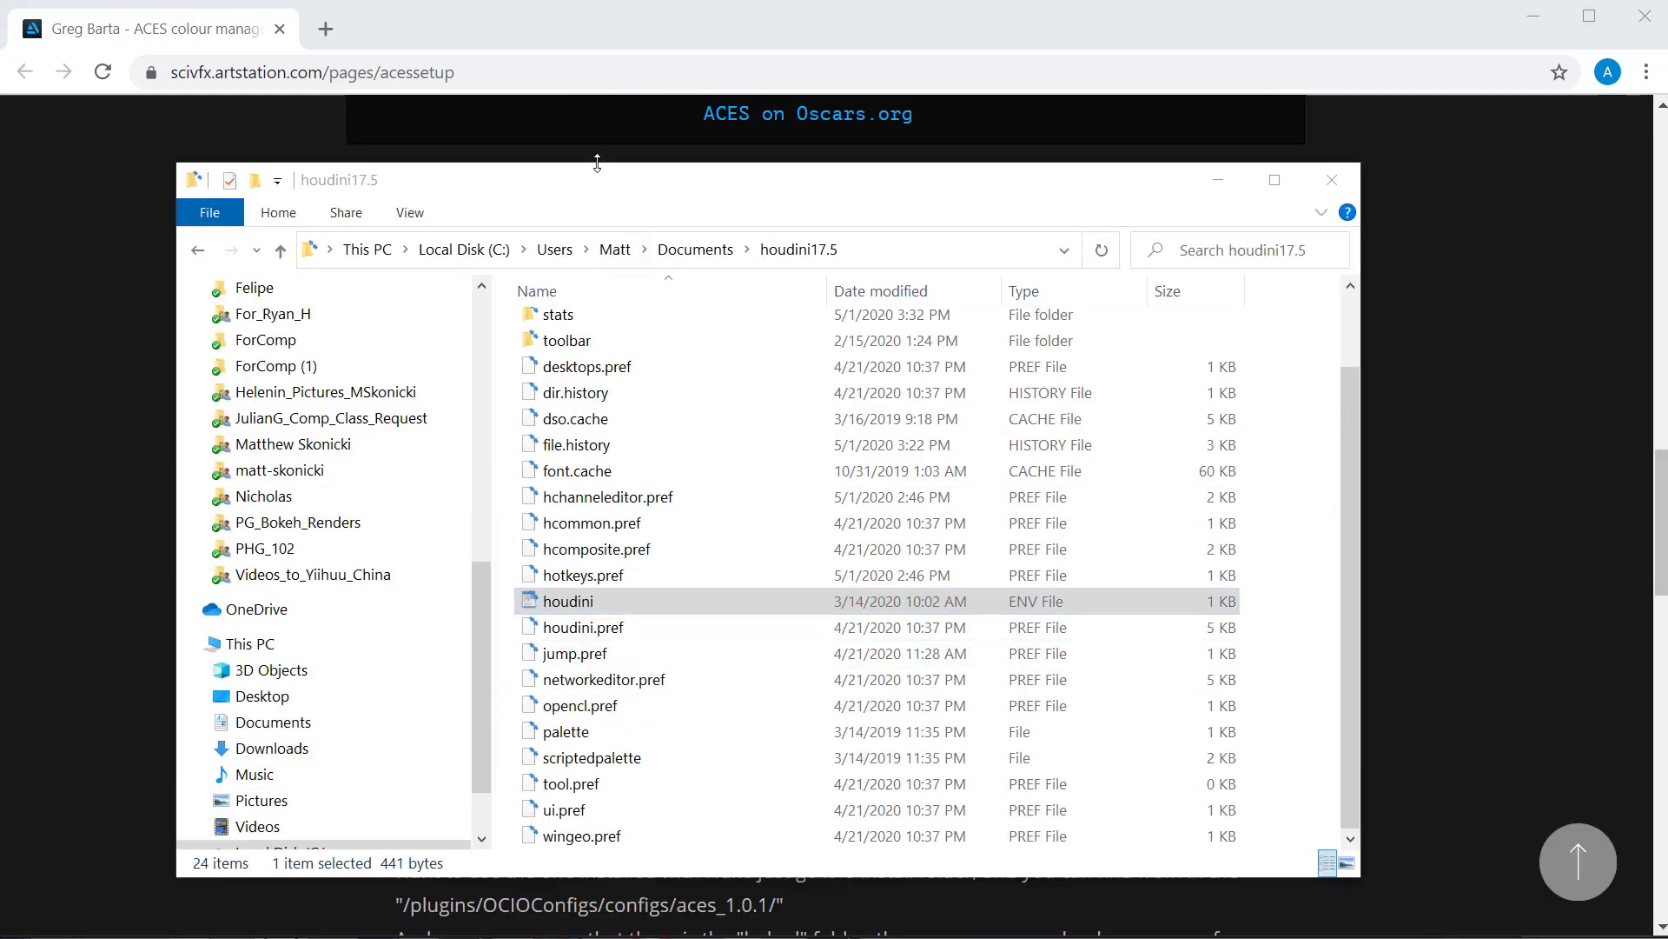
{"action": "left_click", "coordinate": [621, 26]}
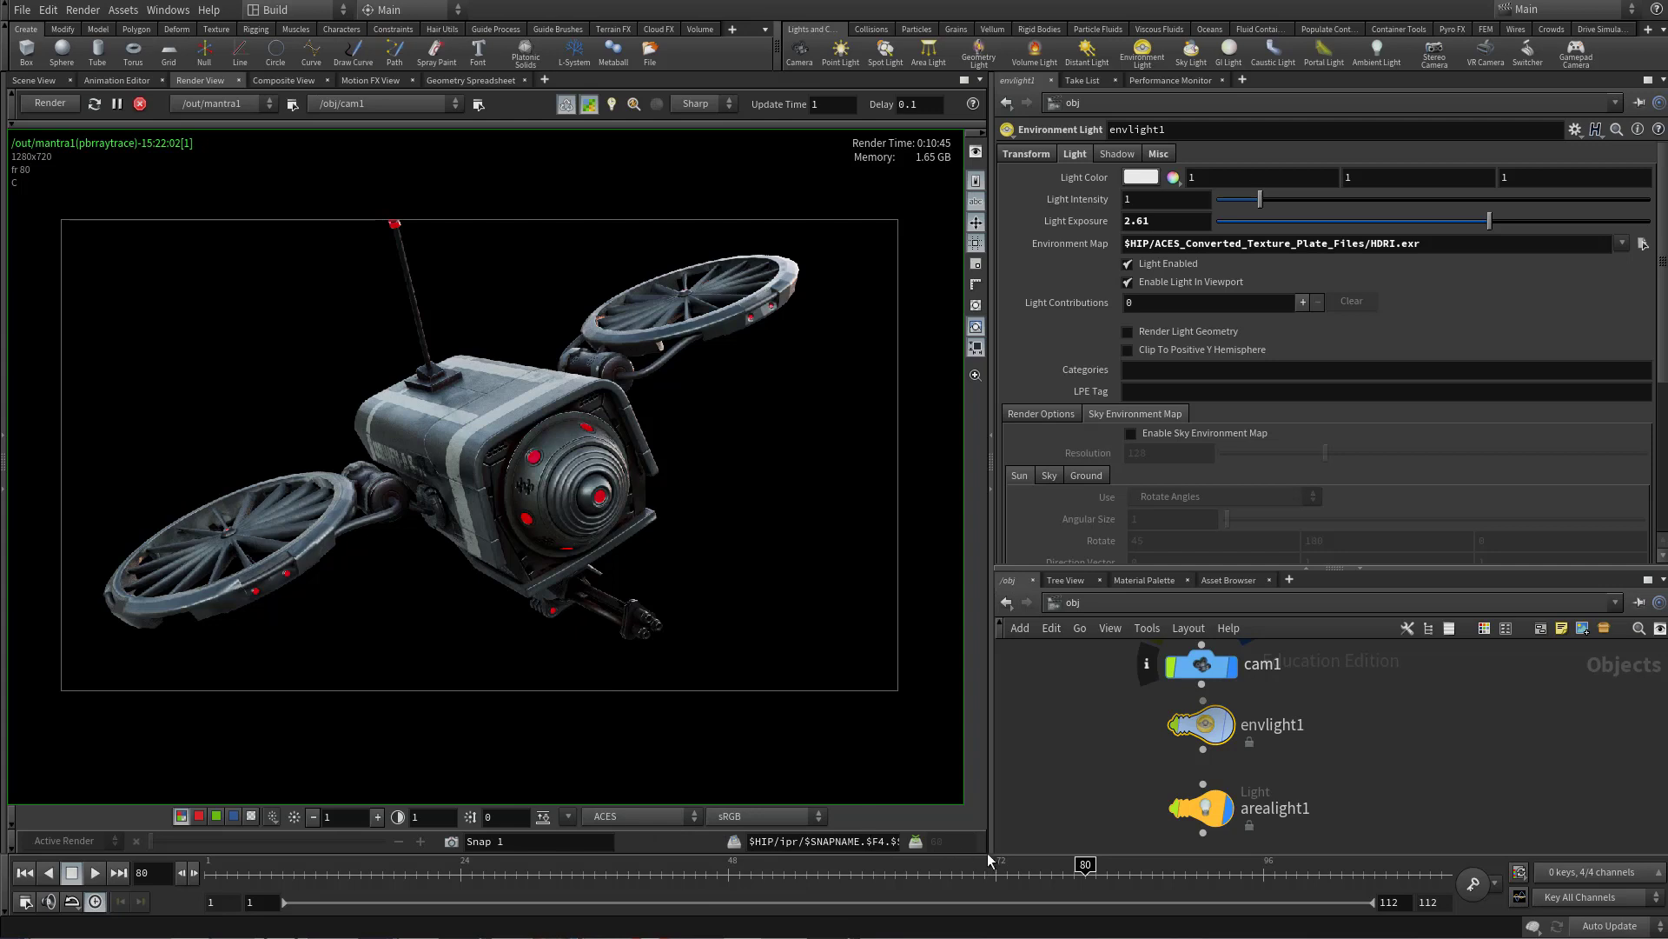
- In Houdini, show the scene through Camera1, scrub through the shot to review the drone against the plate, and return to frame 80
{"action": "left_click", "coordinate": [35, 81]}
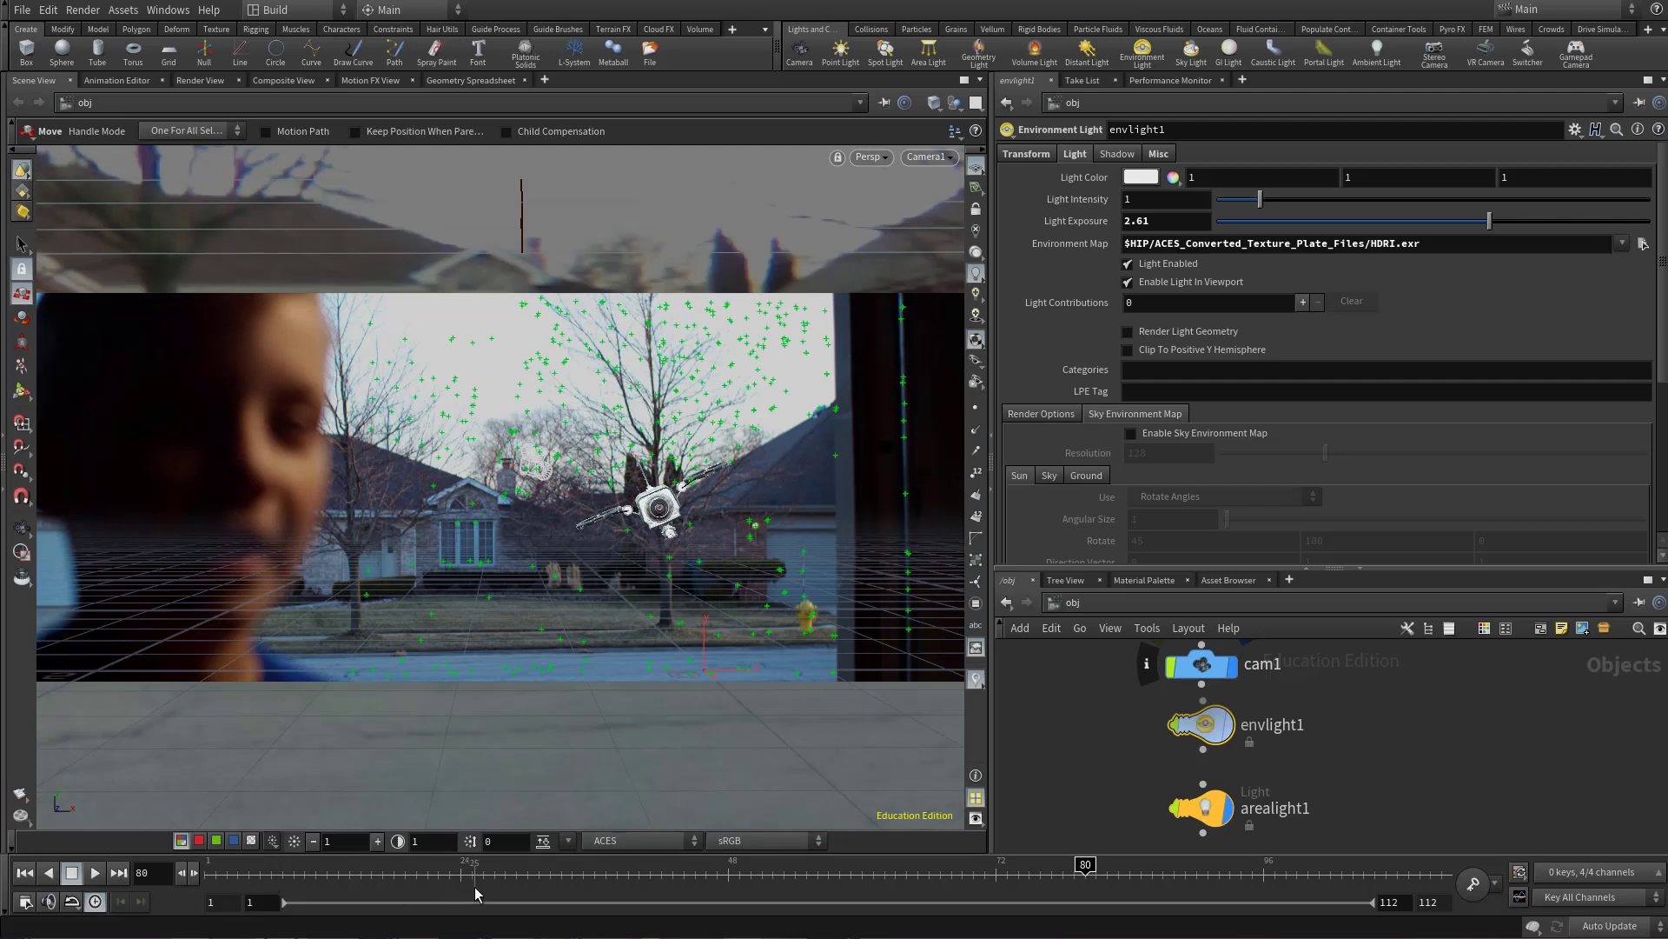
{"action": "left_click", "coordinate": [1052, 875]}
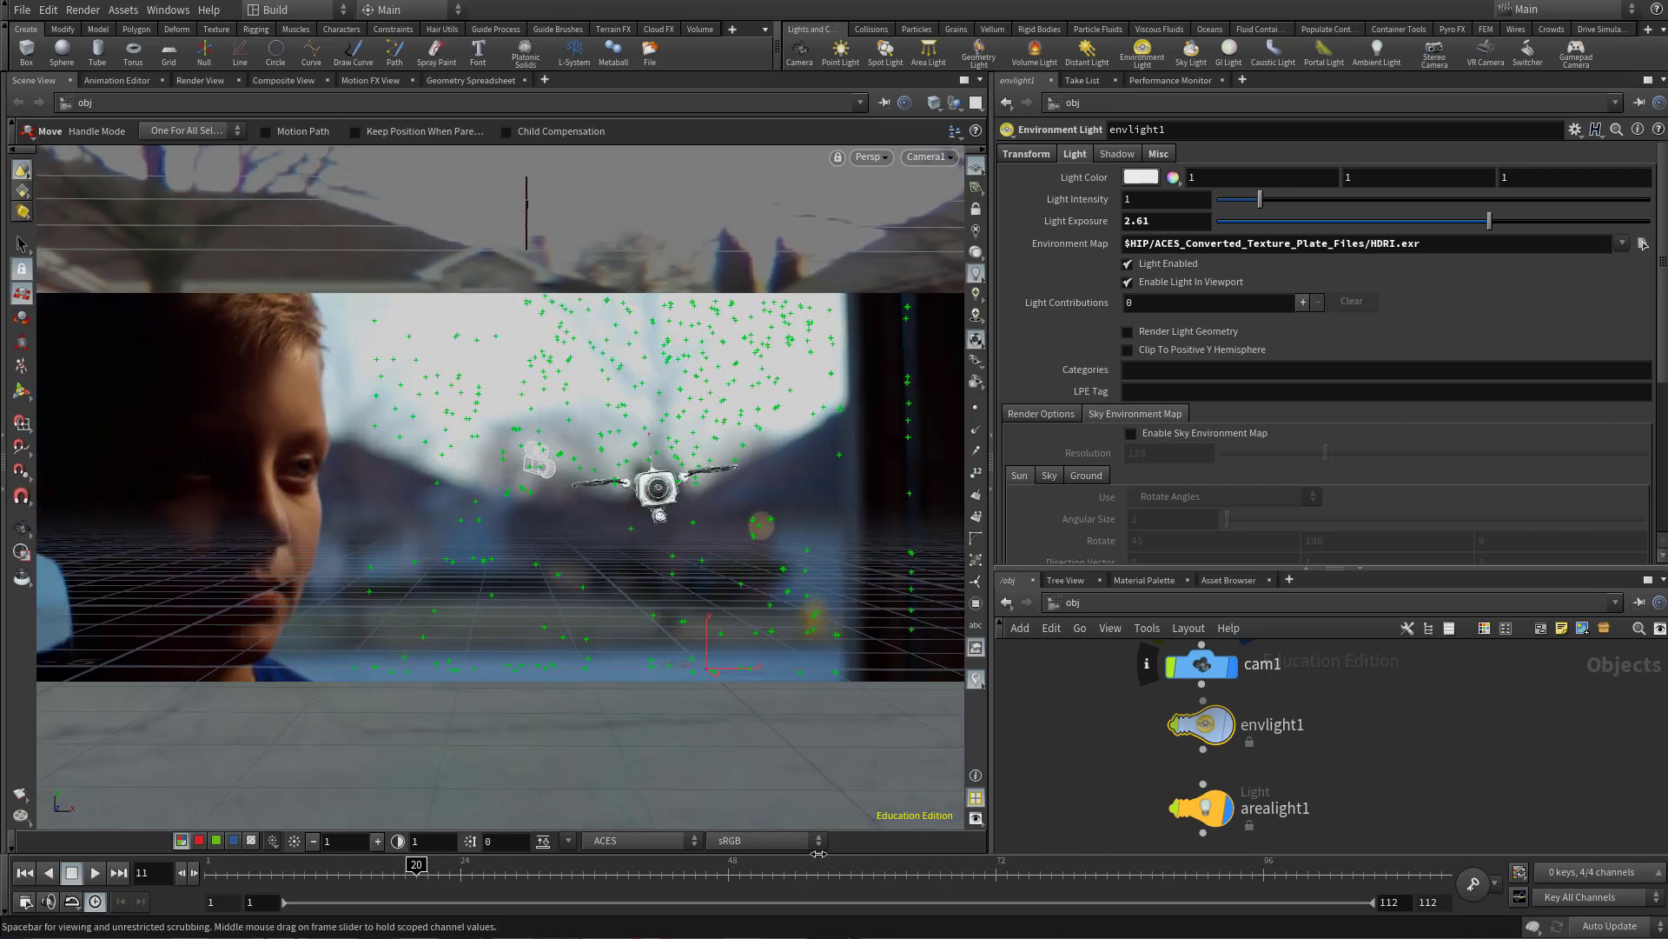
{"action": "left_click_drag", "start_coordinate": [1063, 858], "coordinate": [840, 865]}
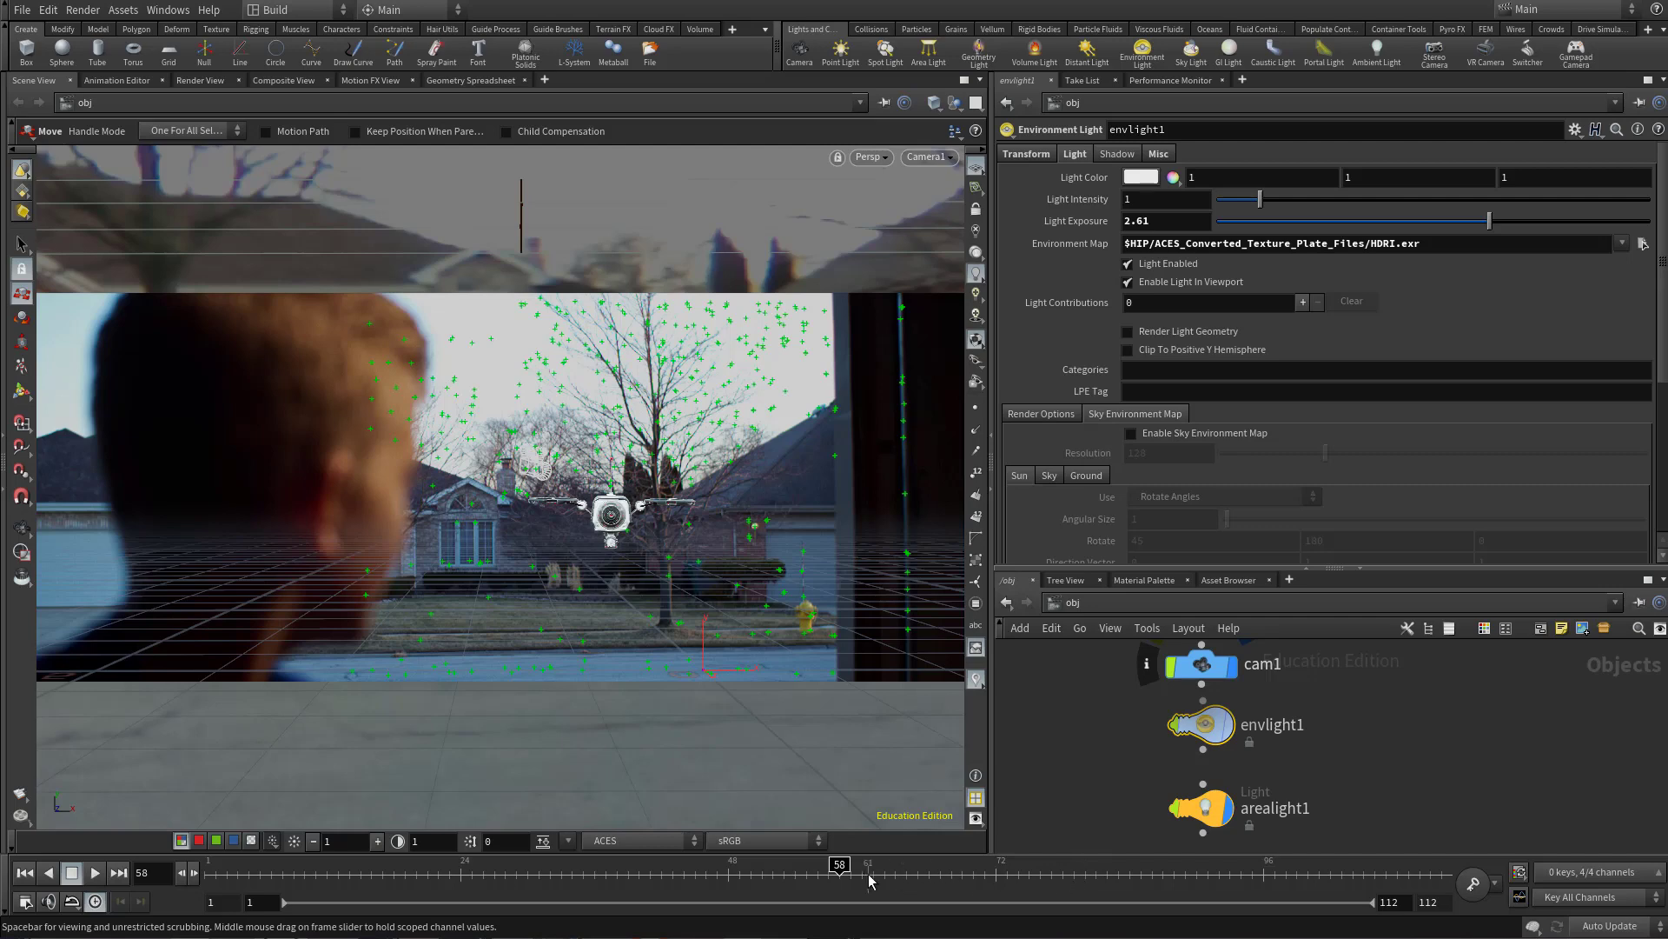
{"action": "left_click_drag", "start_coordinate": [856, 875], "coordinate": [1201, 885]}
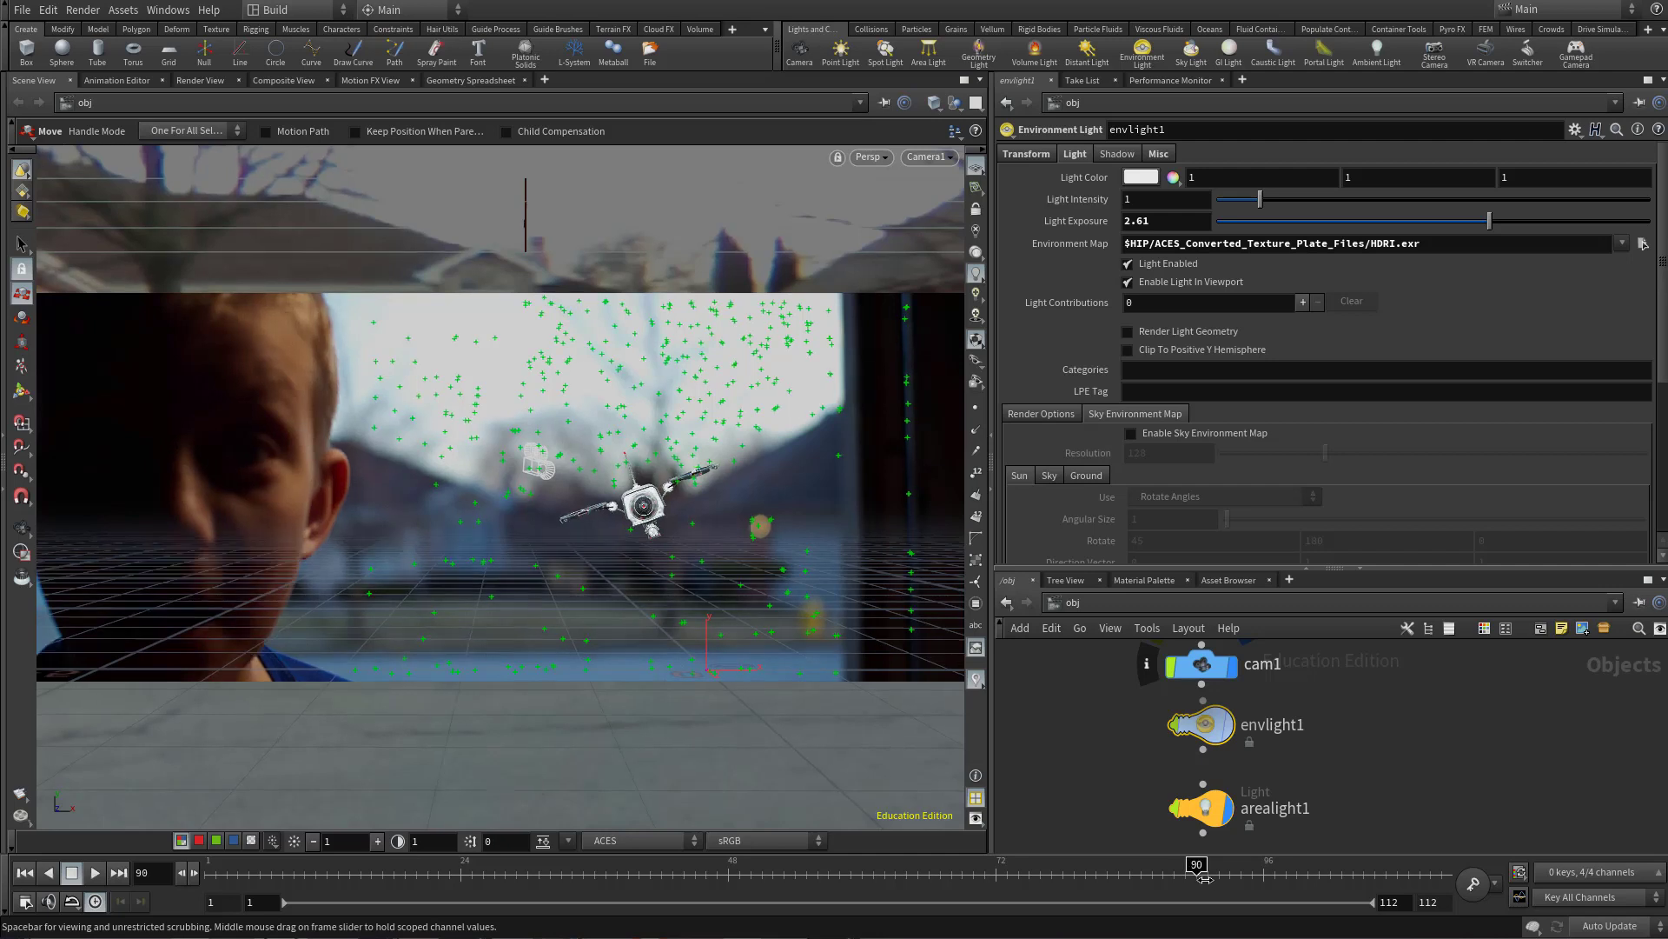
{"action": "left_click", "coordinate": [1096, 885]}
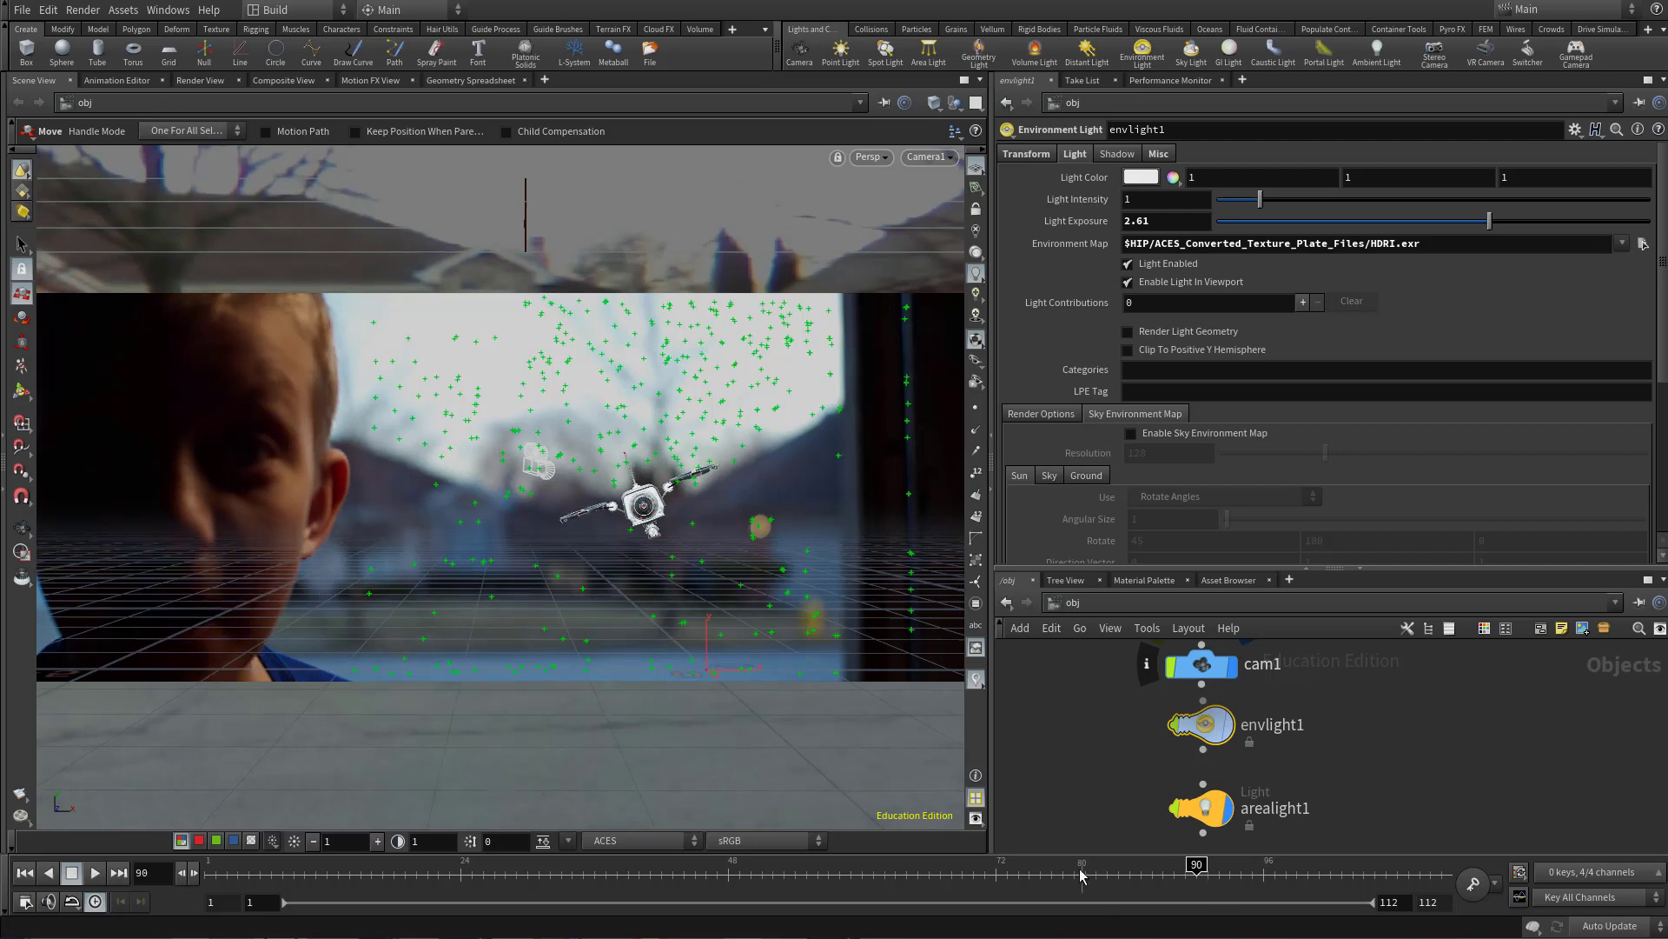
{"action": "left_click_drag", "start_coordinate": [1101, 893], "coordinate": [1083, 890]}
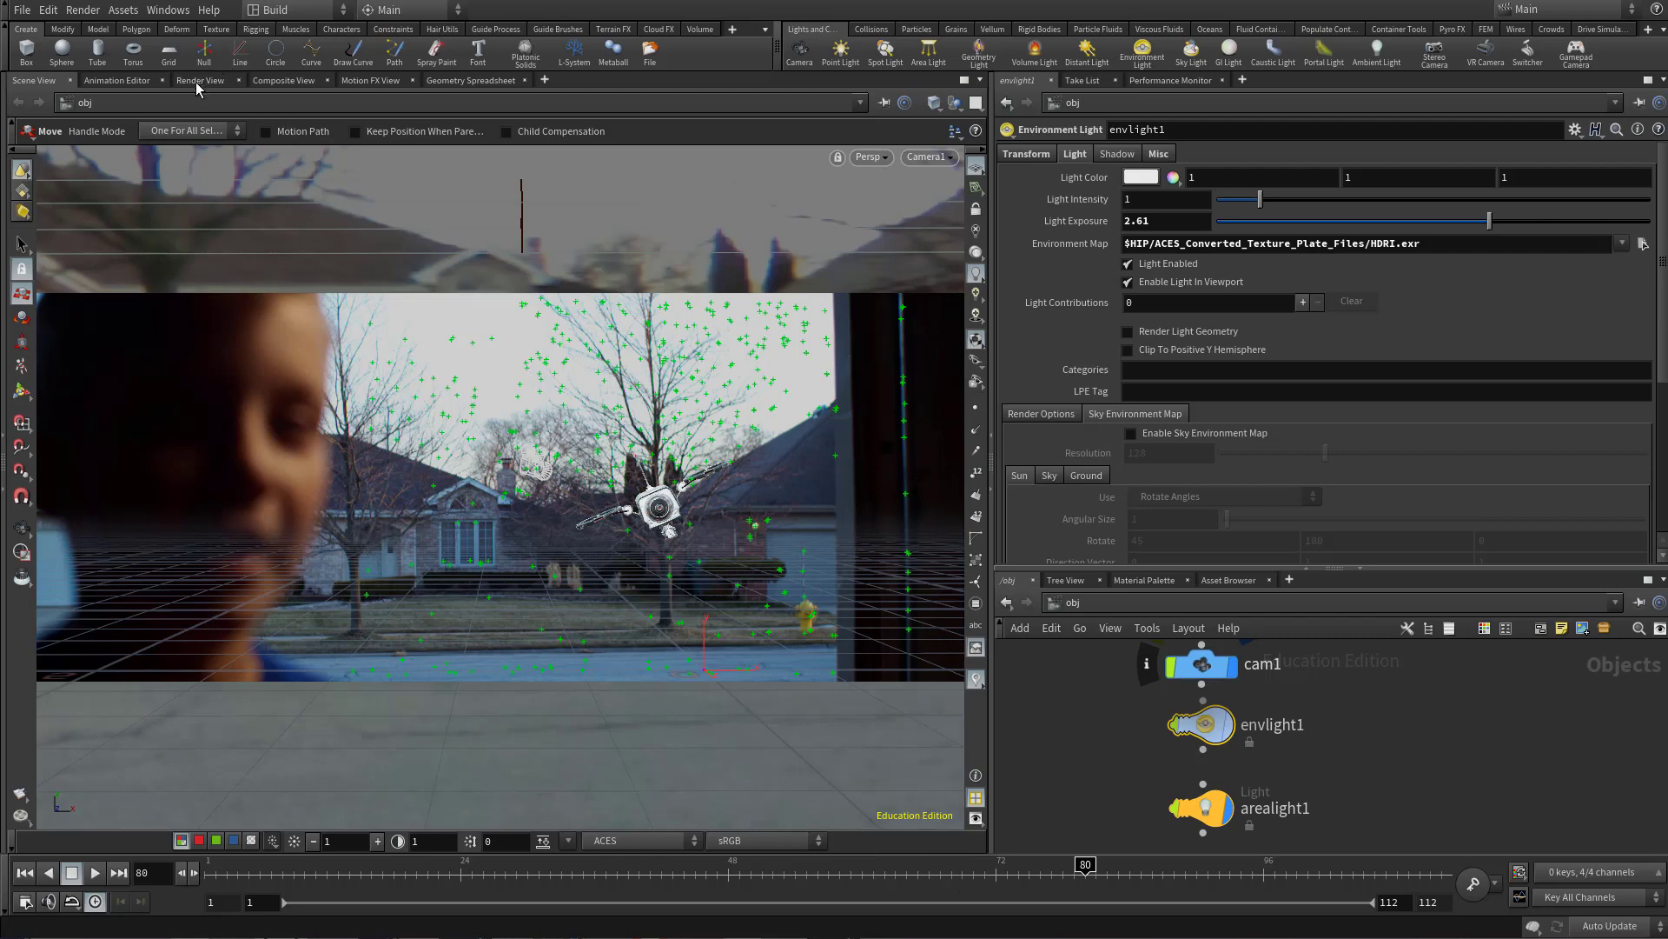
- Look over the scene's object nodes and the viewport's available ACES display views
{"action": "scroll", "coordinate": [1124, 676], "scroll_direction": "down", "scroll_amount": 4}
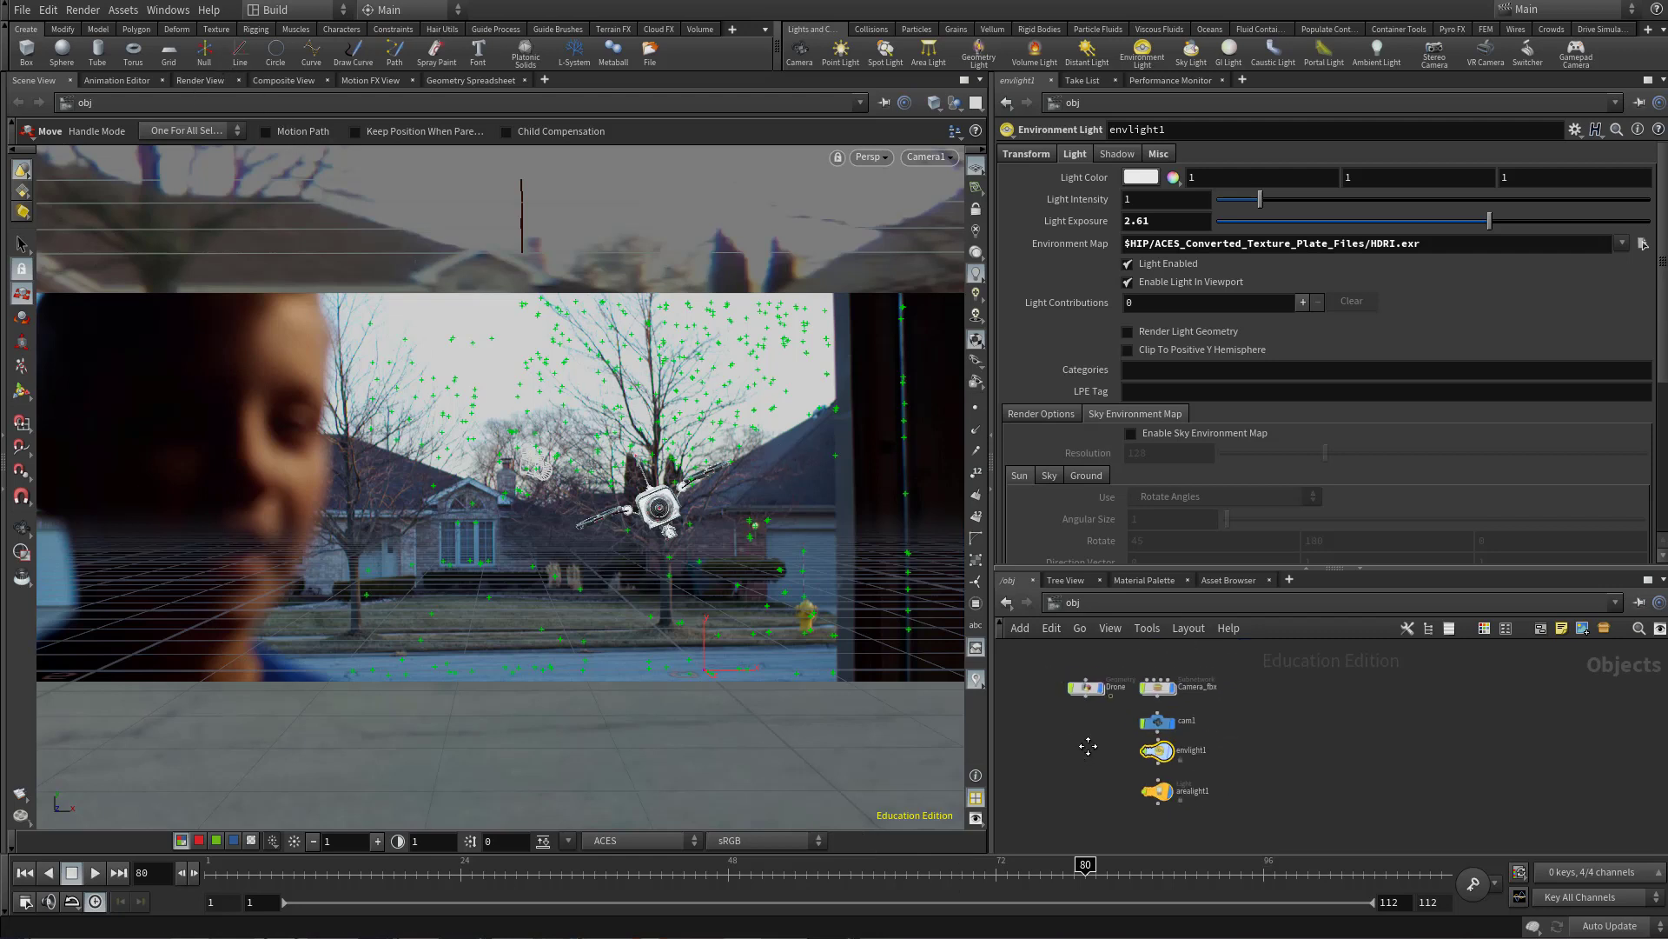
{"action": "scroll", "coordinate": [1088, 745], "scroll_direction": "up", "scroll_amount": 2}
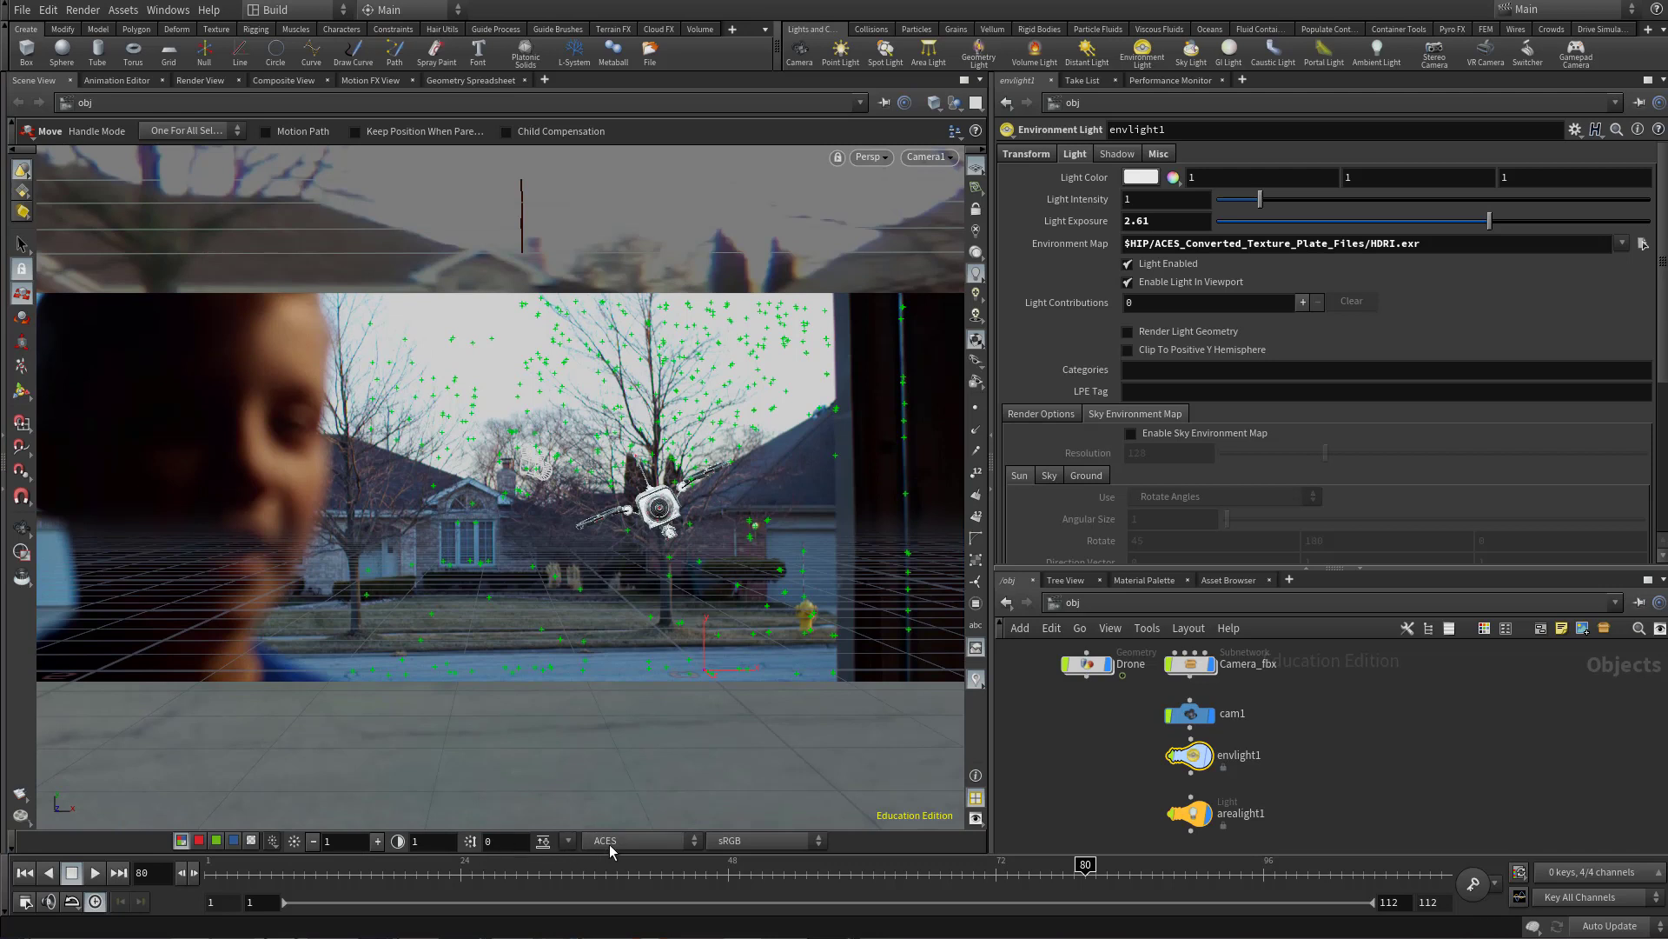
{"action": "left_click", "coordinate": [752, 841]}
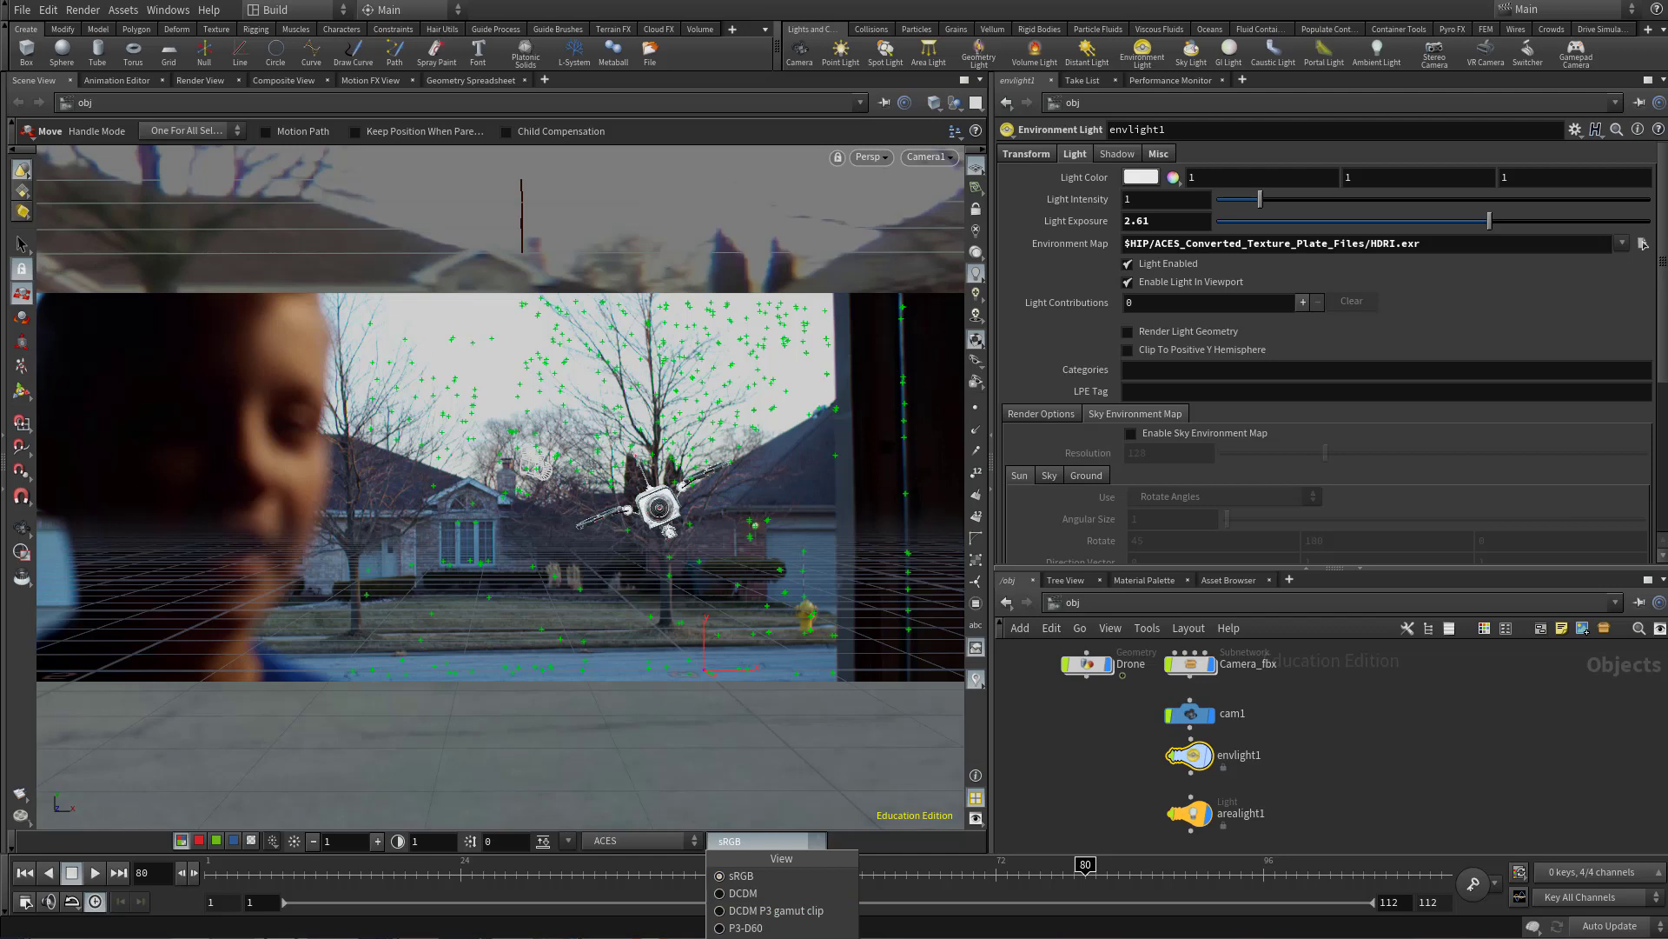
{"action": "left_click", "coordinate": [608, 759]}
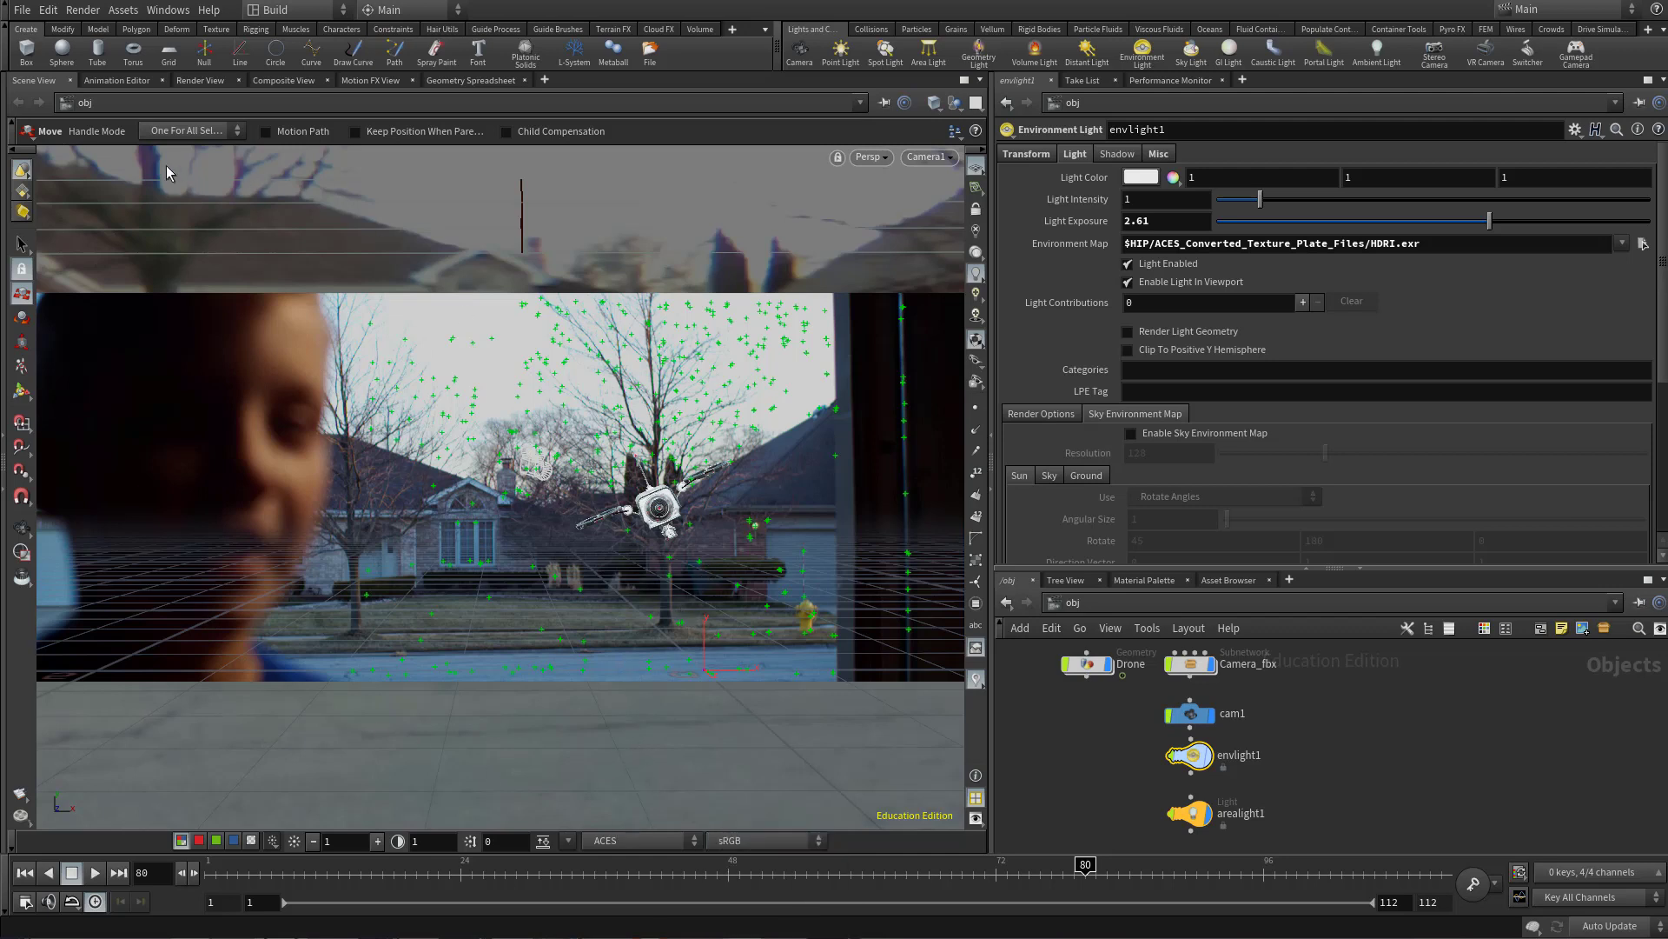
- Render frame 80 through /obj/Camera_fbx/Camera1 in the Render View, check the drone over the plate, and return to the scene view
{"action": "left_click", "coordinate": [199, 80]}
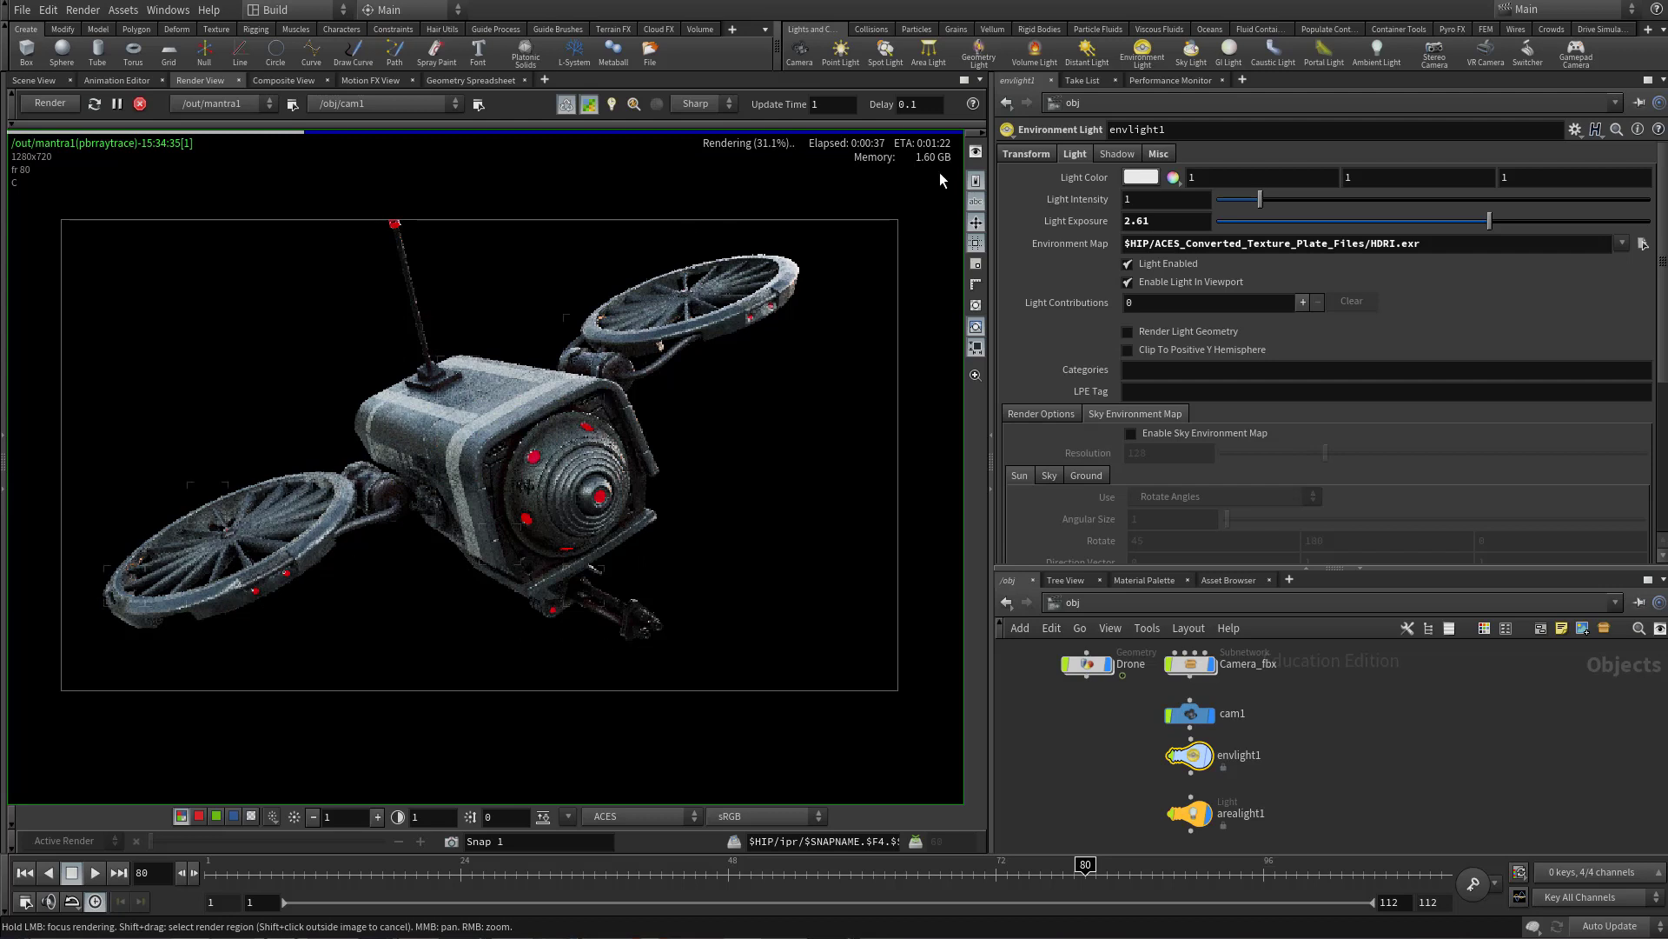
{"action": "left_click", "coordinate": [372, 106]}
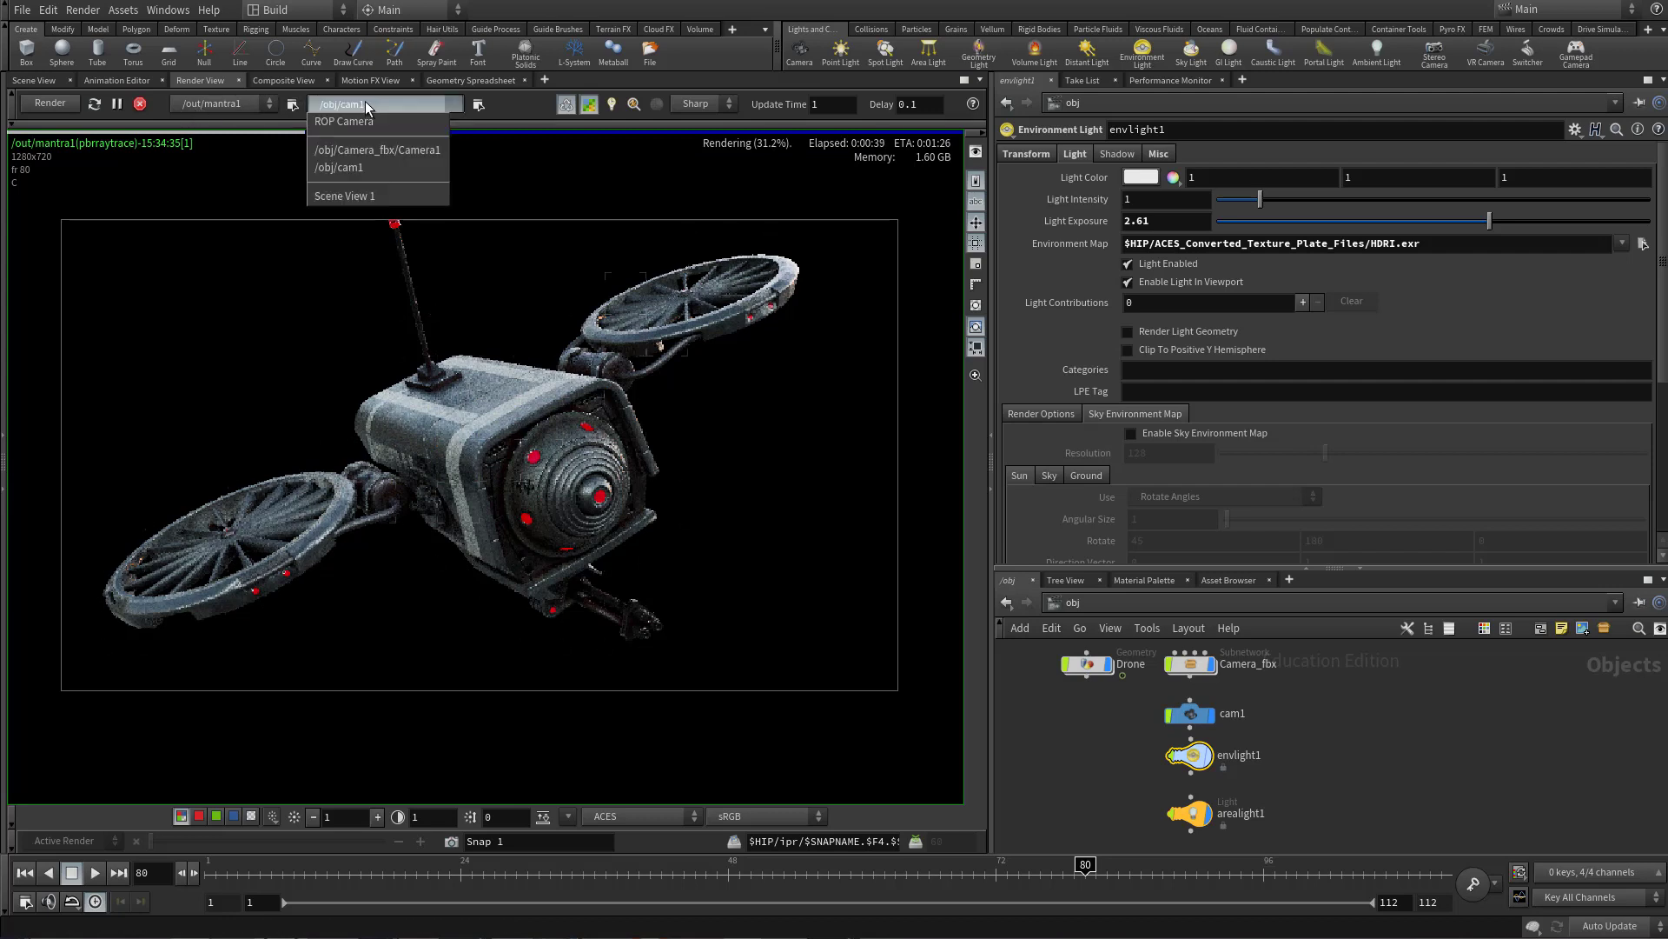
{"action": "left_click", "coordinate": [389, 152]}
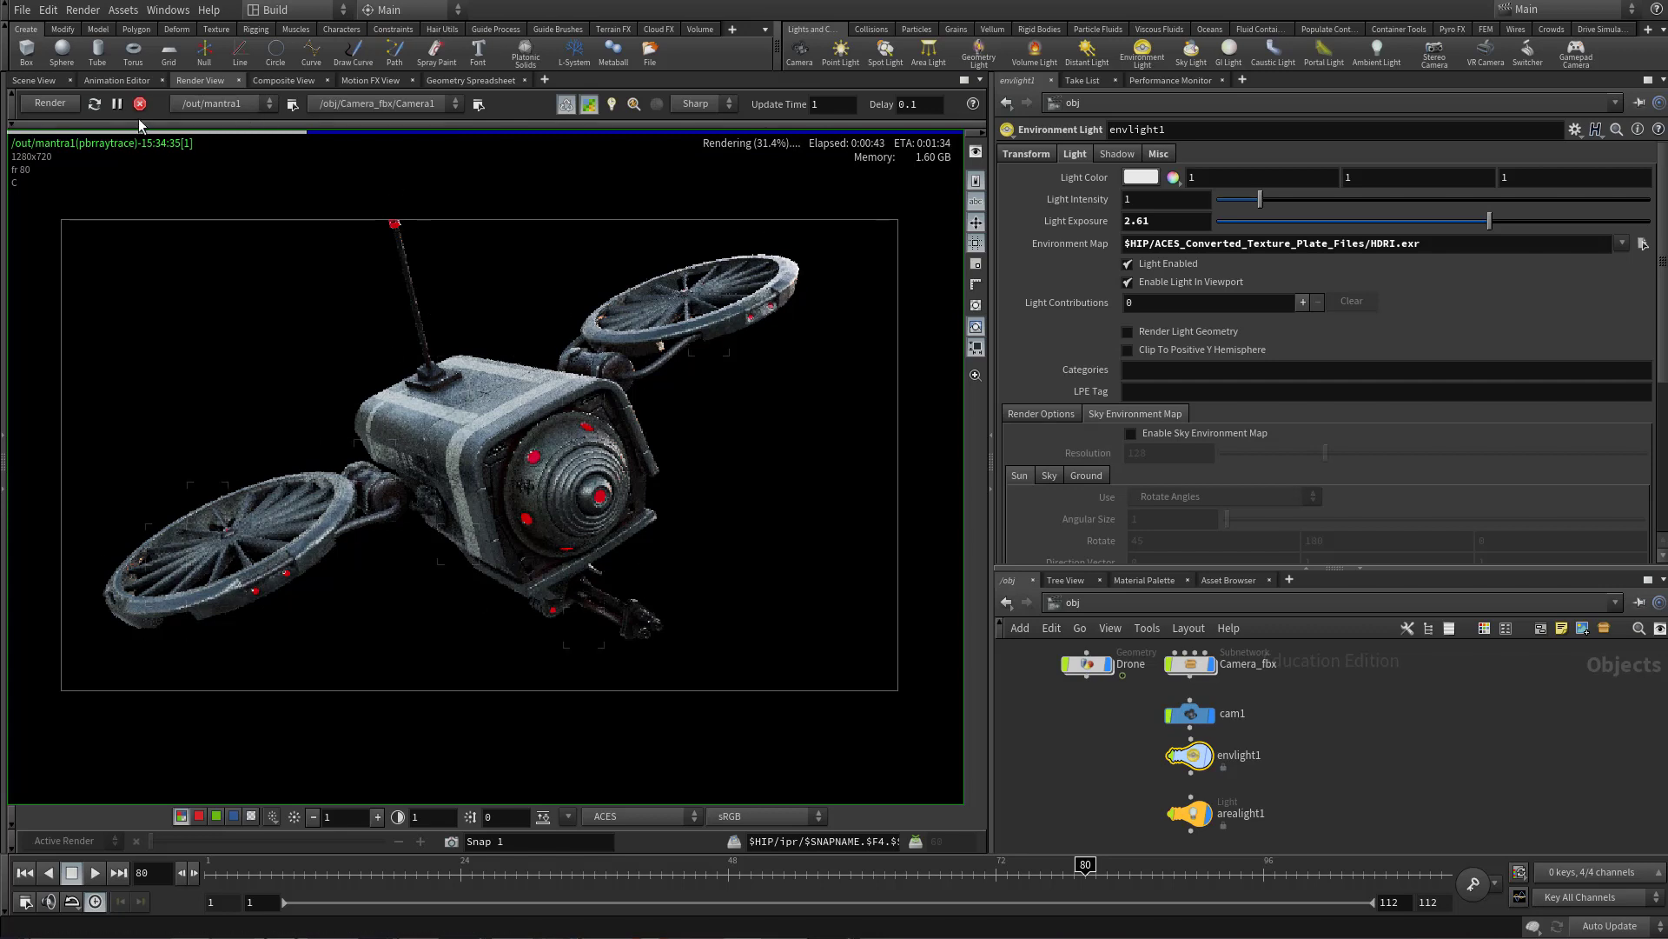
{"action": "left_click", "coordinate": [70, 103]}
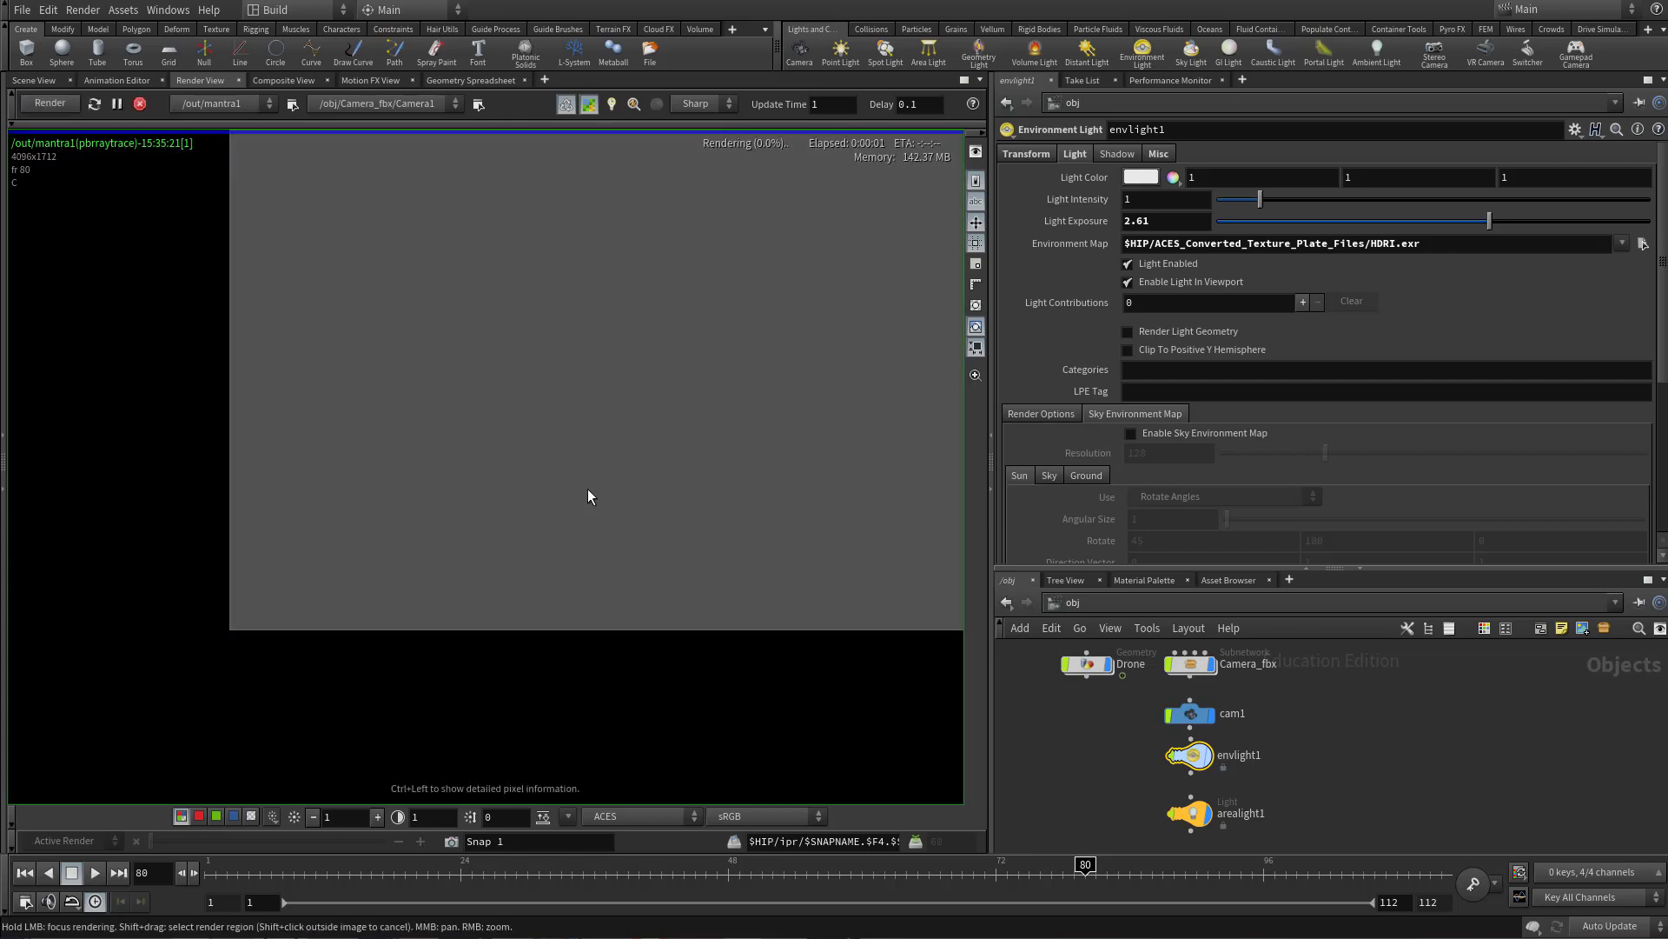
{"action": "scroll", "coordinate": [654, 453], "scroll_direction": "down", "scroll_amount": 2}
{"action": "left_click_drag", "start_coordinate": [653, 452], "coordinate": [365, 490]}
{"action": "scroll", "coordinate": [662, 505], "scroll_direction": "down", "scroll_amount": 1}
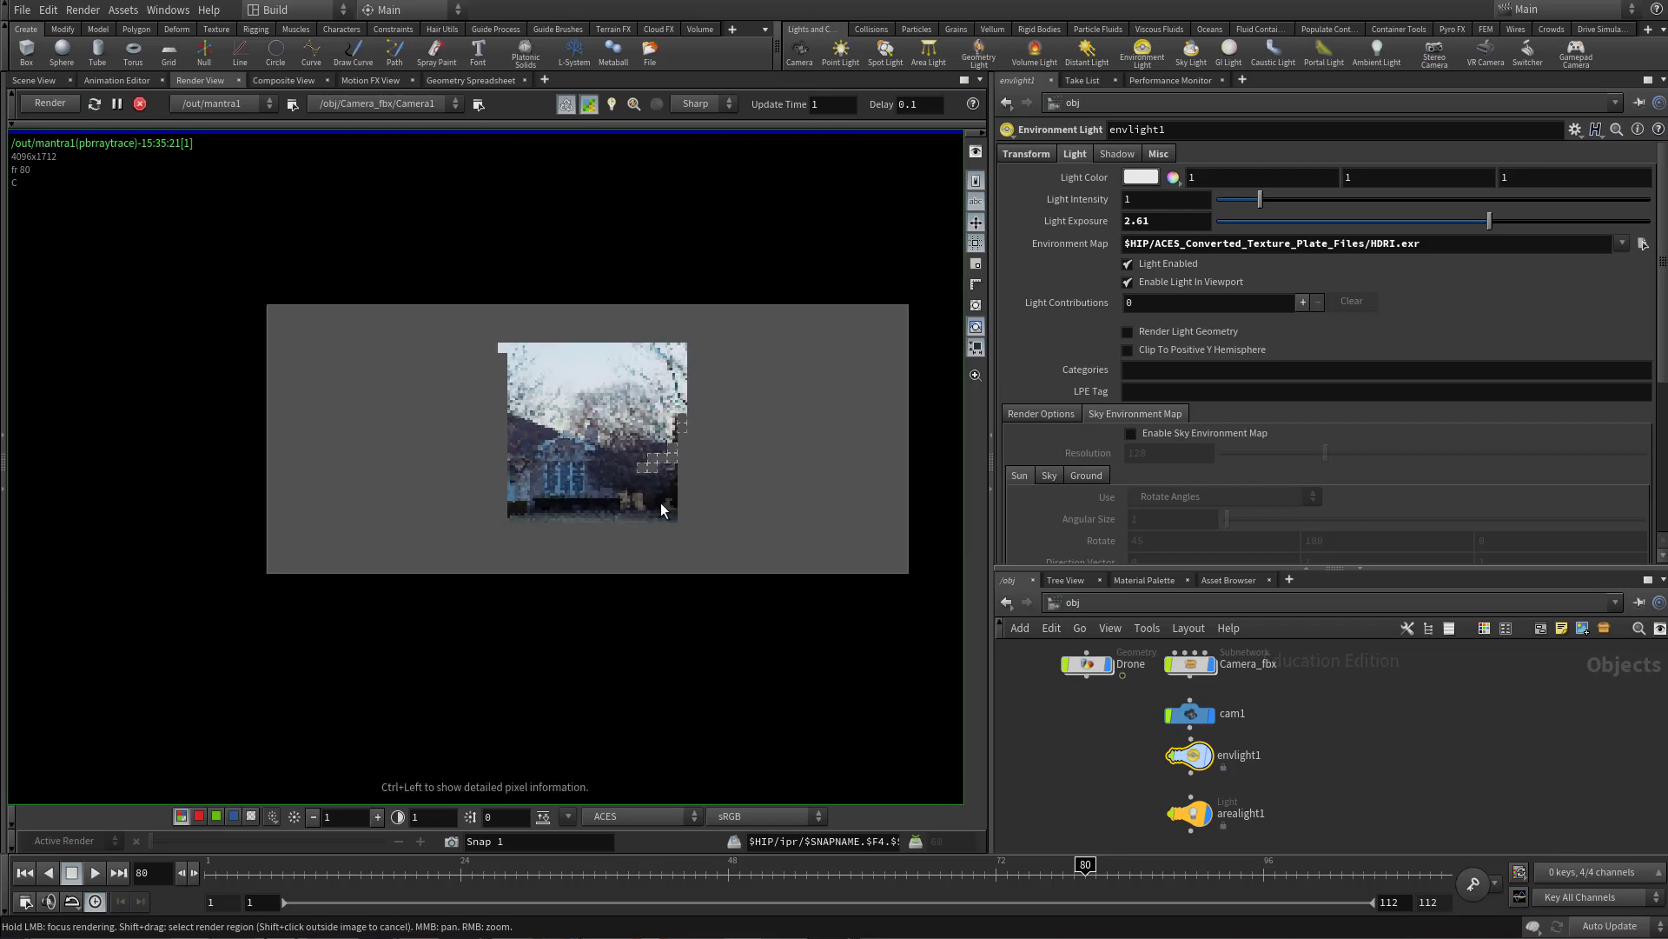
{"action": "left_click_drag", "start_coordinate": [661, 508], "coordinate": [557, 581]}
{"action": "scroll", "coordinate": [556, 581], "scroll_direction": "up", "scroll_amount": 1}
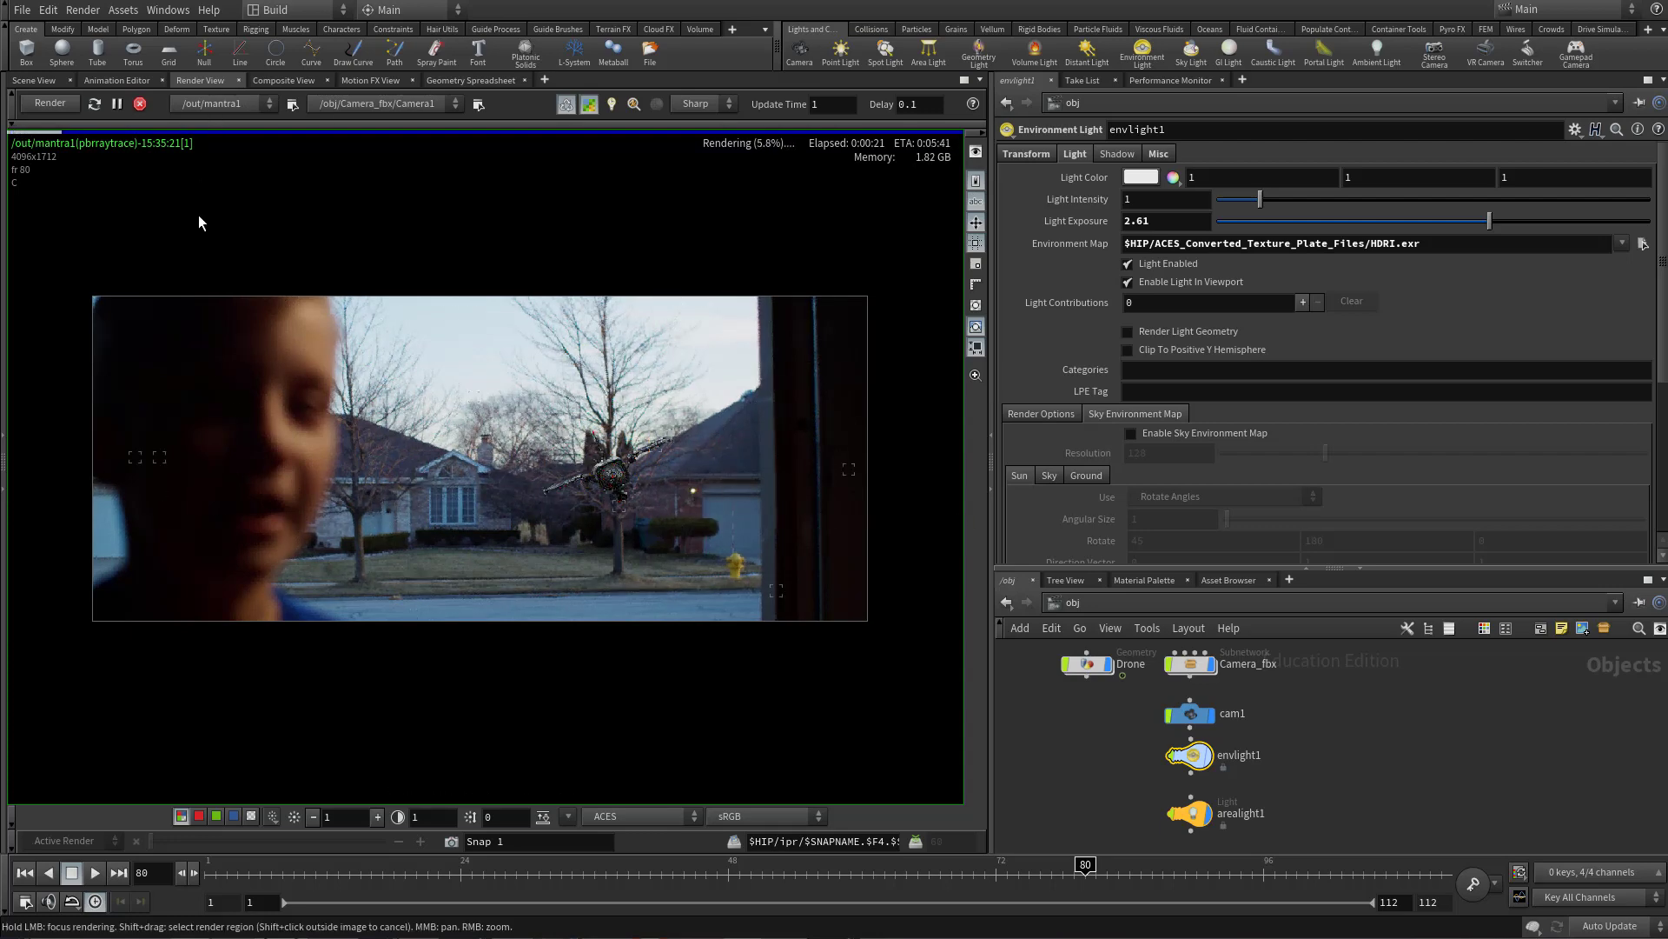
{"action": "left_click", "coordinate": [36, 79]}
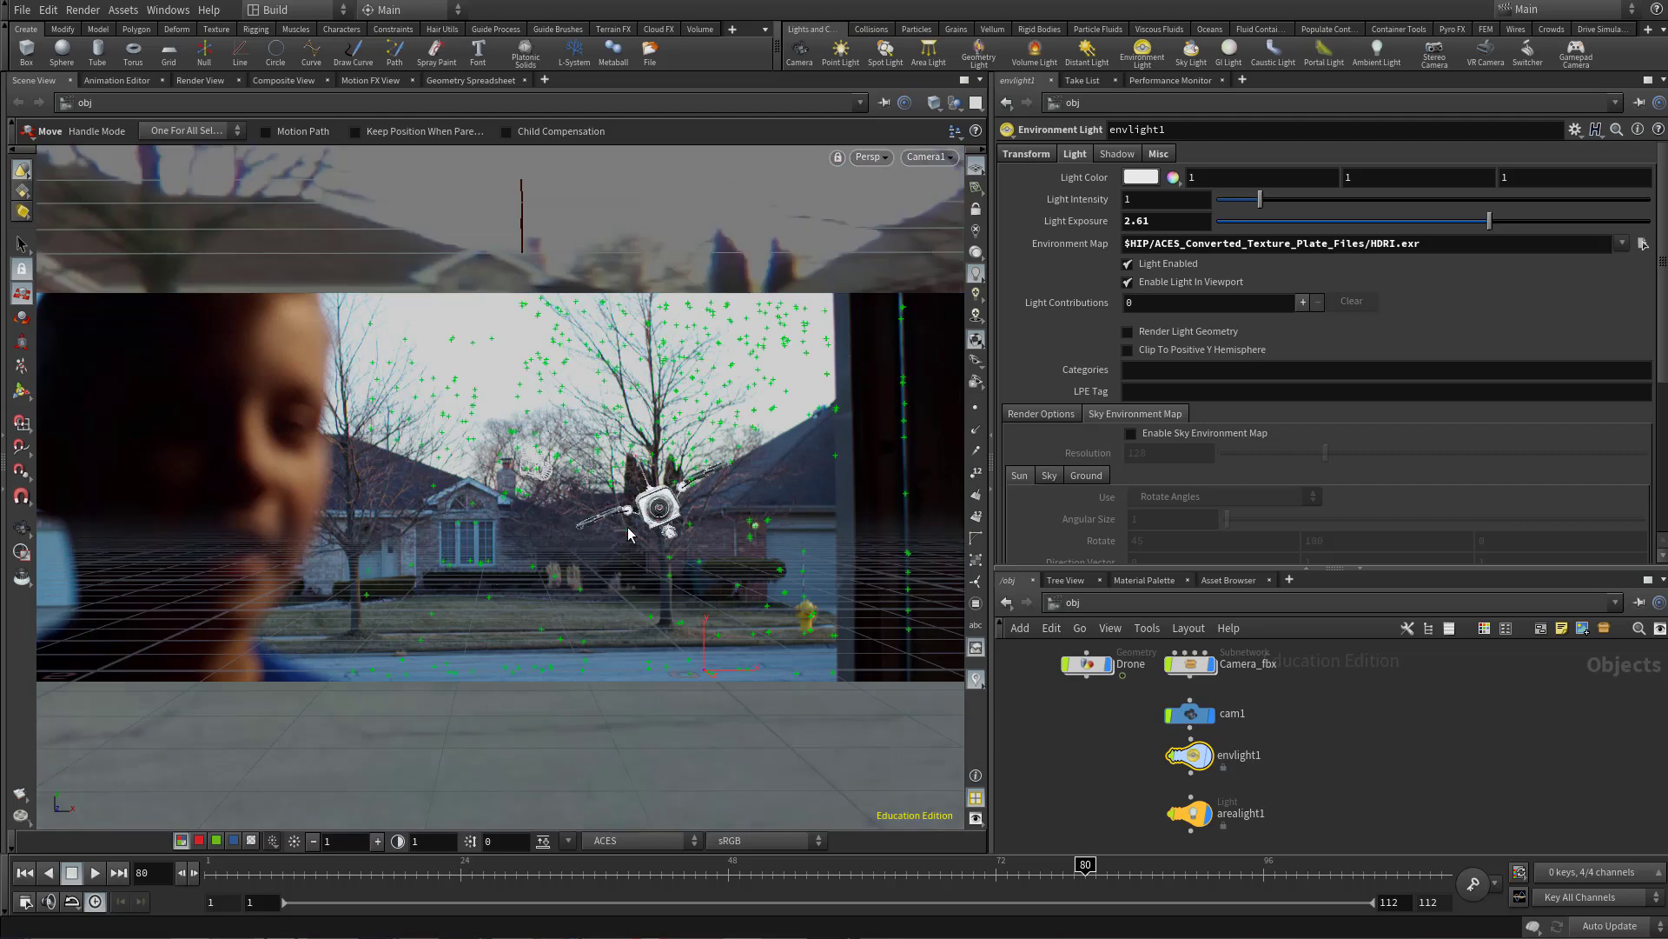
- Leave the camera view to look at the drone and tracking points in free perspective, and move the timeline to frame 1
{"action": "key", "text": "Escape"}
{"action": "scroll", "coordinate": [412, 448], "scroll_direction": "up", "scroll_amount": 5}
{"action": "left_click_drag", "start_coordinate": [412, 448], "coordinate": [372, 761]}
{"action": "key", "text": "t"}
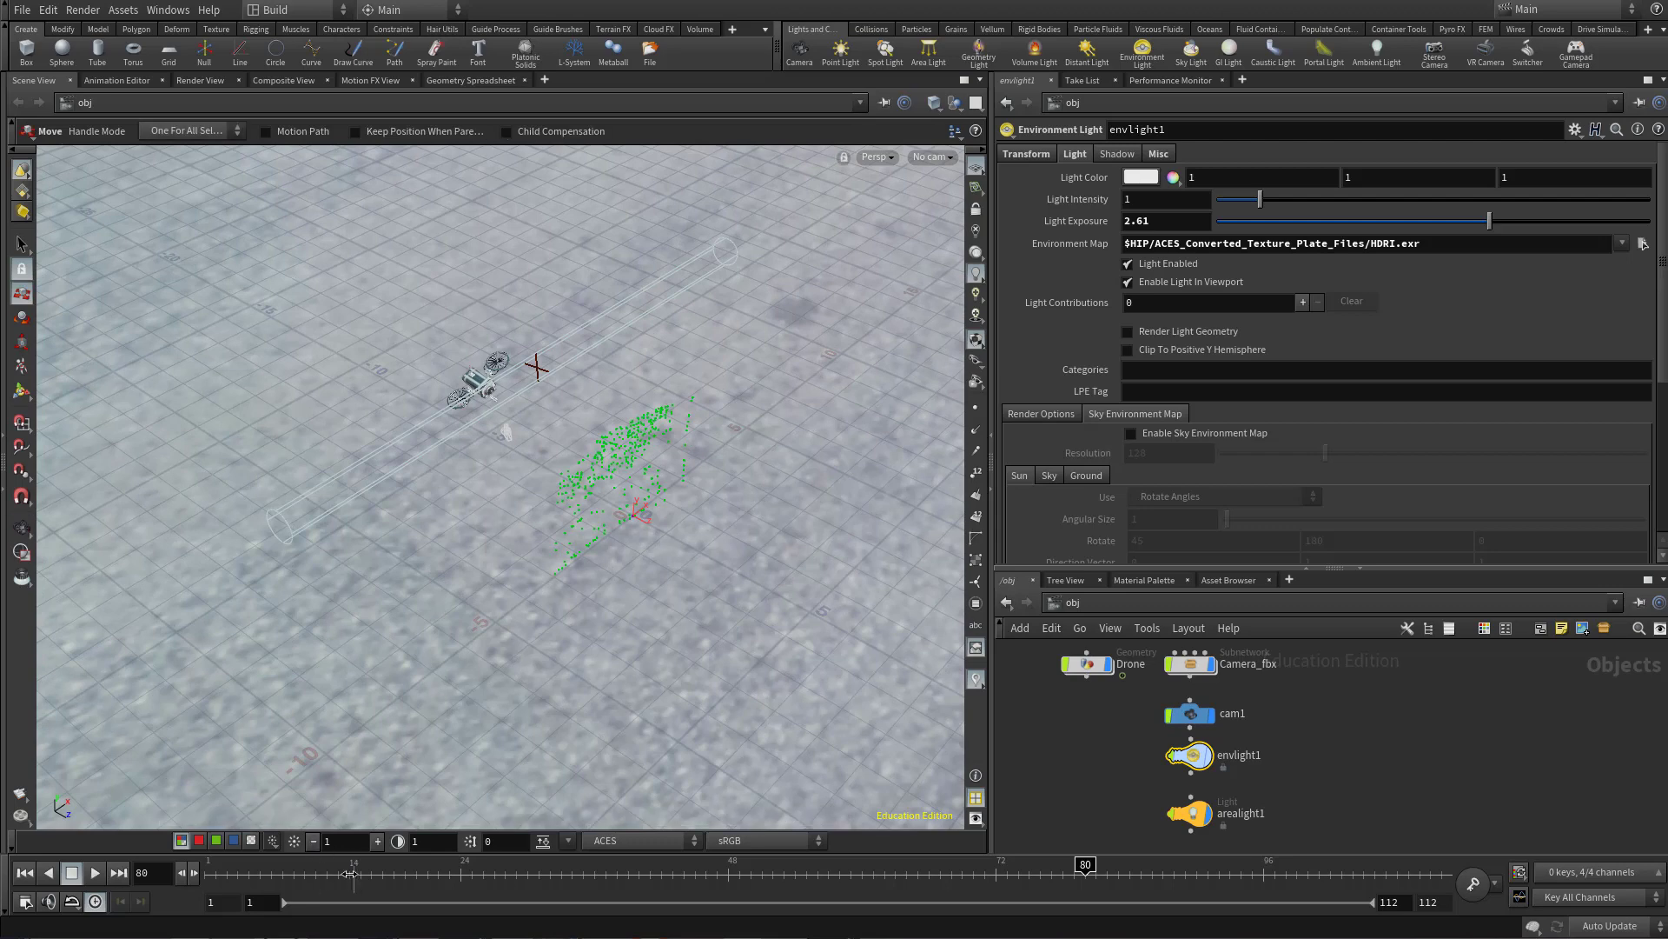
{"action": "left_click_drag", "start_coordinate": [350, 873], "coordinate": [202, 823]}
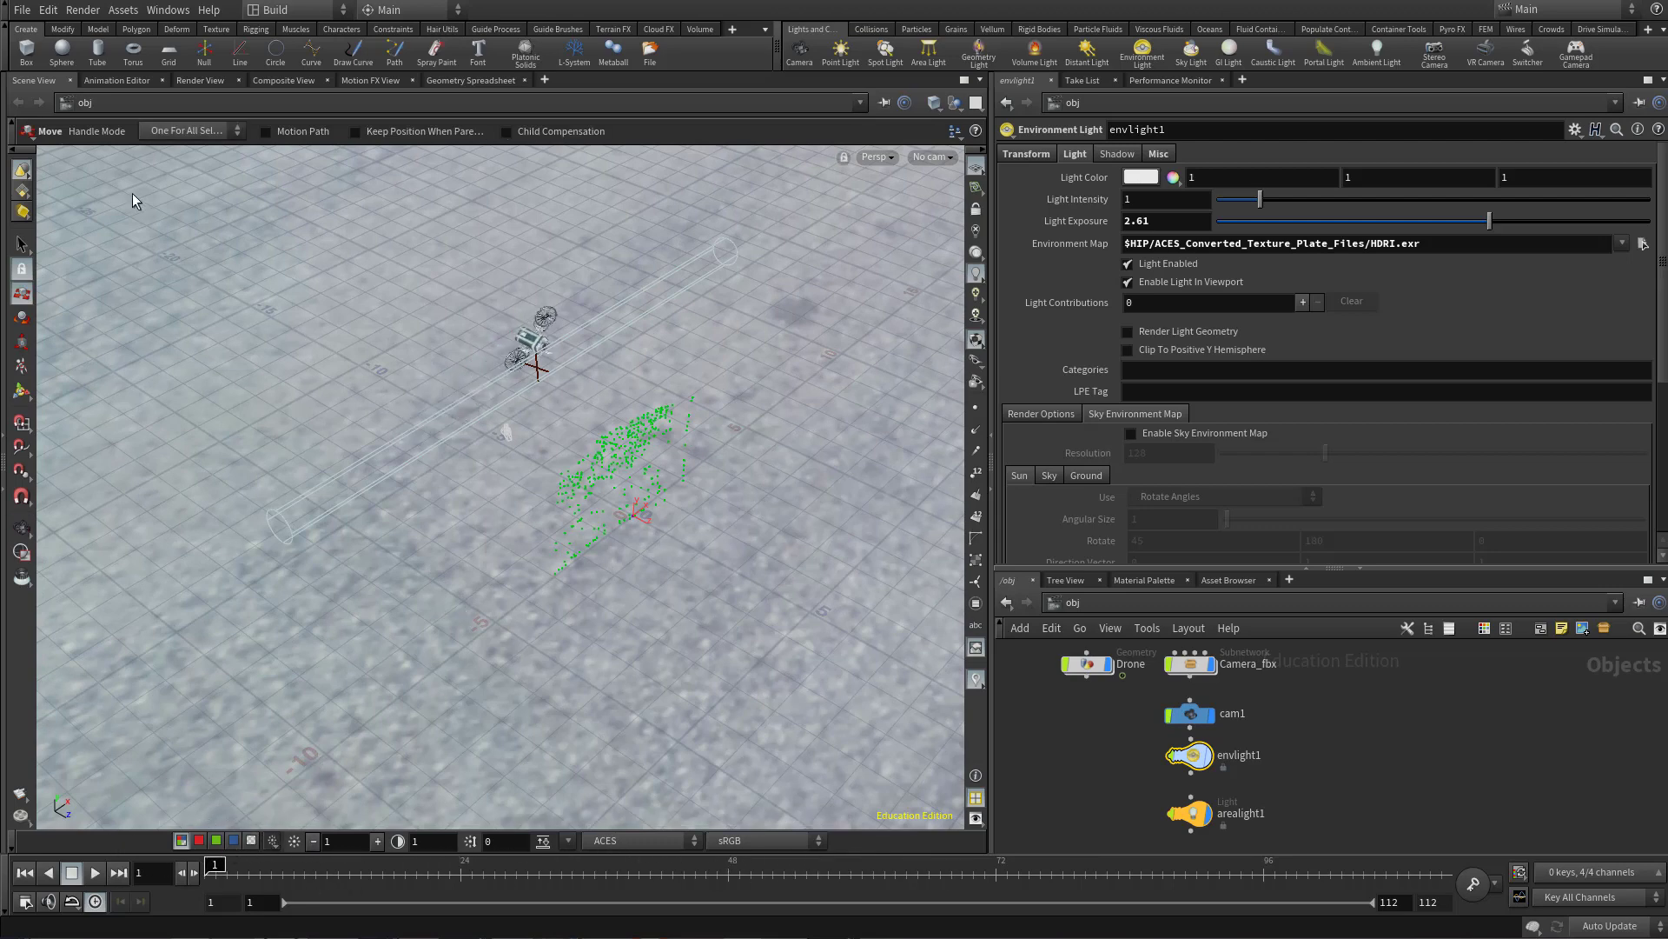
- Show the scene through Camera_fbx/Camera1 and move the timeline to frame 19
{"action": "left_click", "coordinate": [928, 157]}
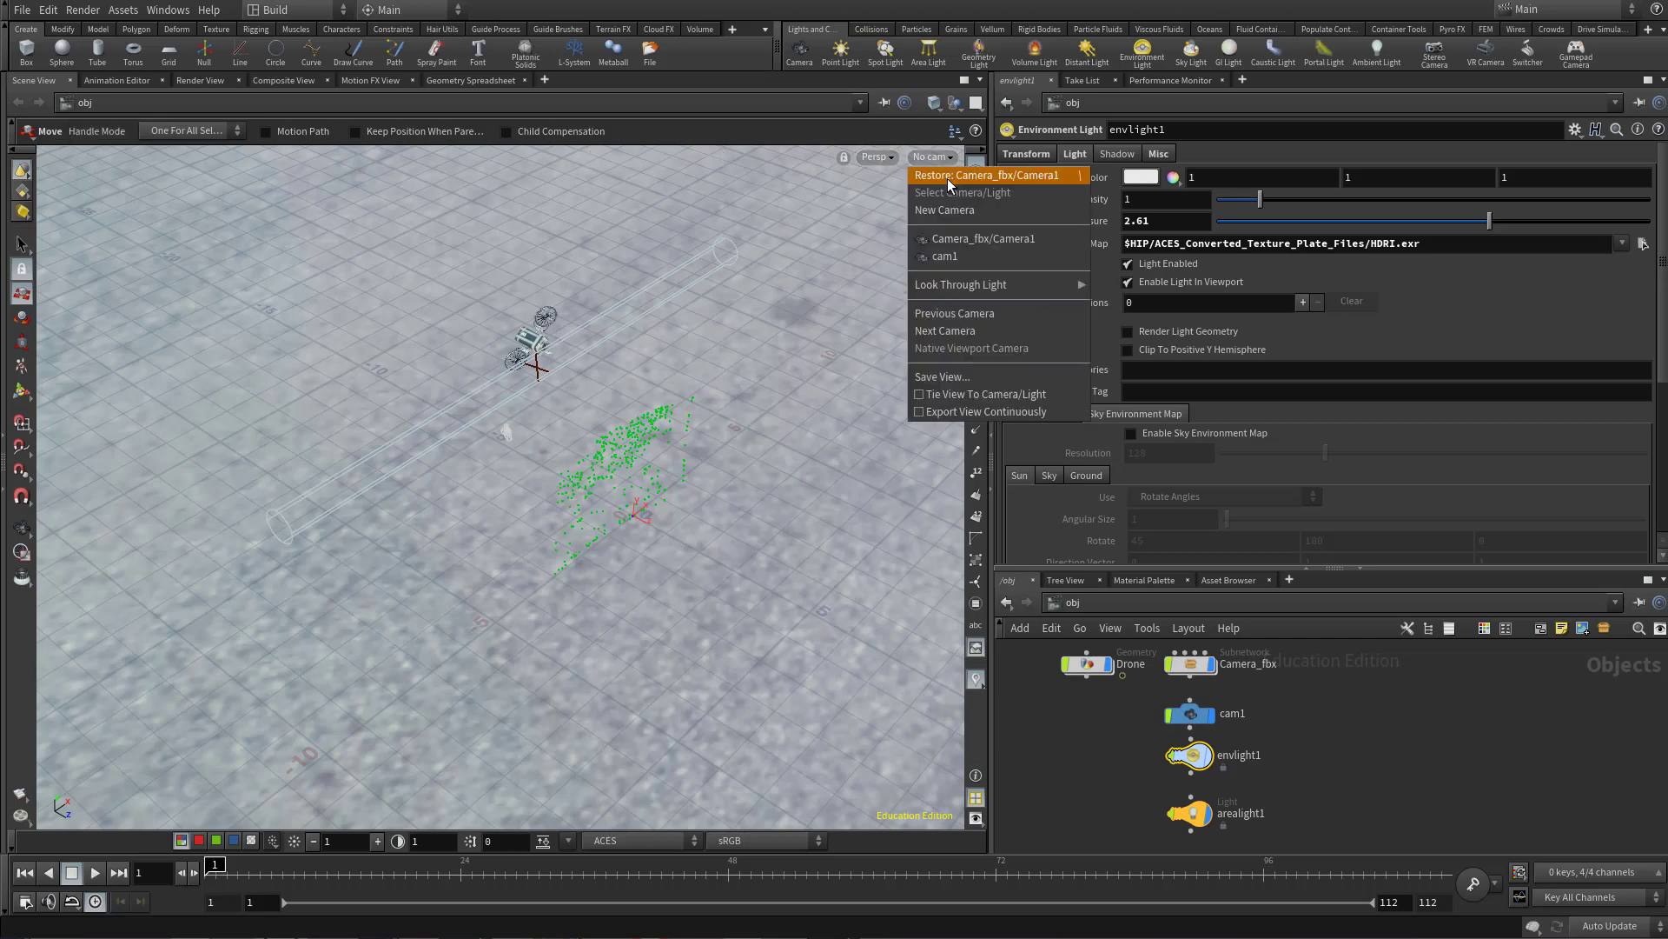
{"action": "left_click", "coordinate": [976, 239]}
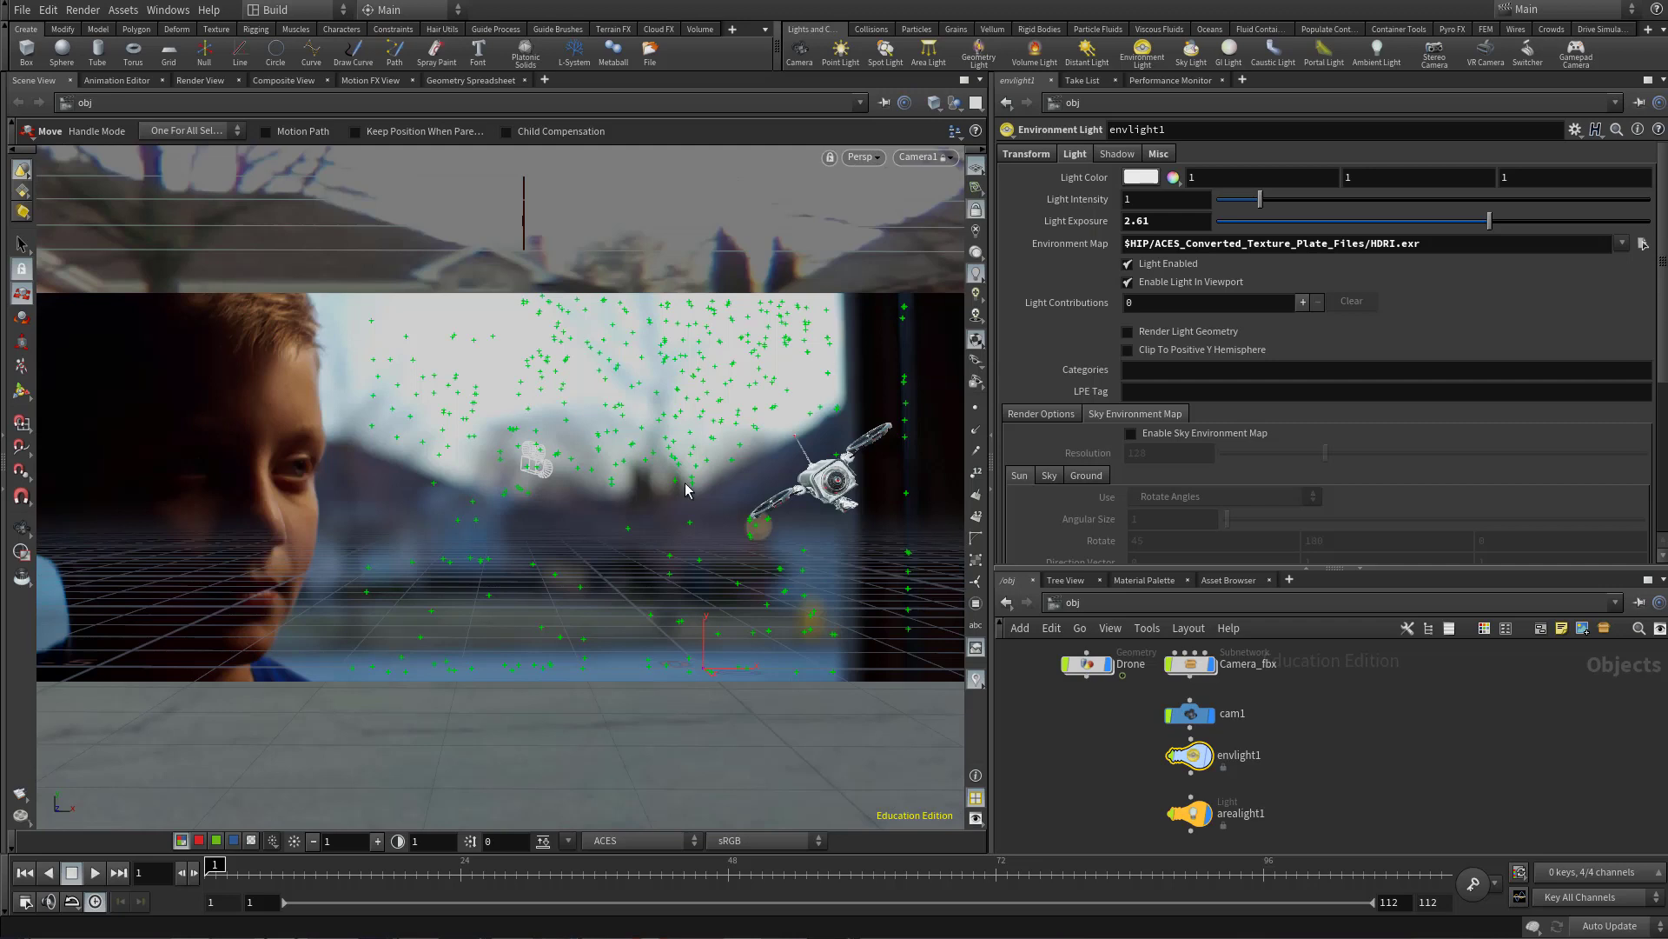
{"action": "mouse_move", "coordinate": [313, 878]}
{"action": "left_mouse_down"}
{"action": "mouse_move", "coordinate": [432, 885]}
{"action": "mouse_move", "coordinate": [224, 883]}
{"action": "mouse_move", "coordinate": [285, 879]}
{"action": "left_mouse_up"}
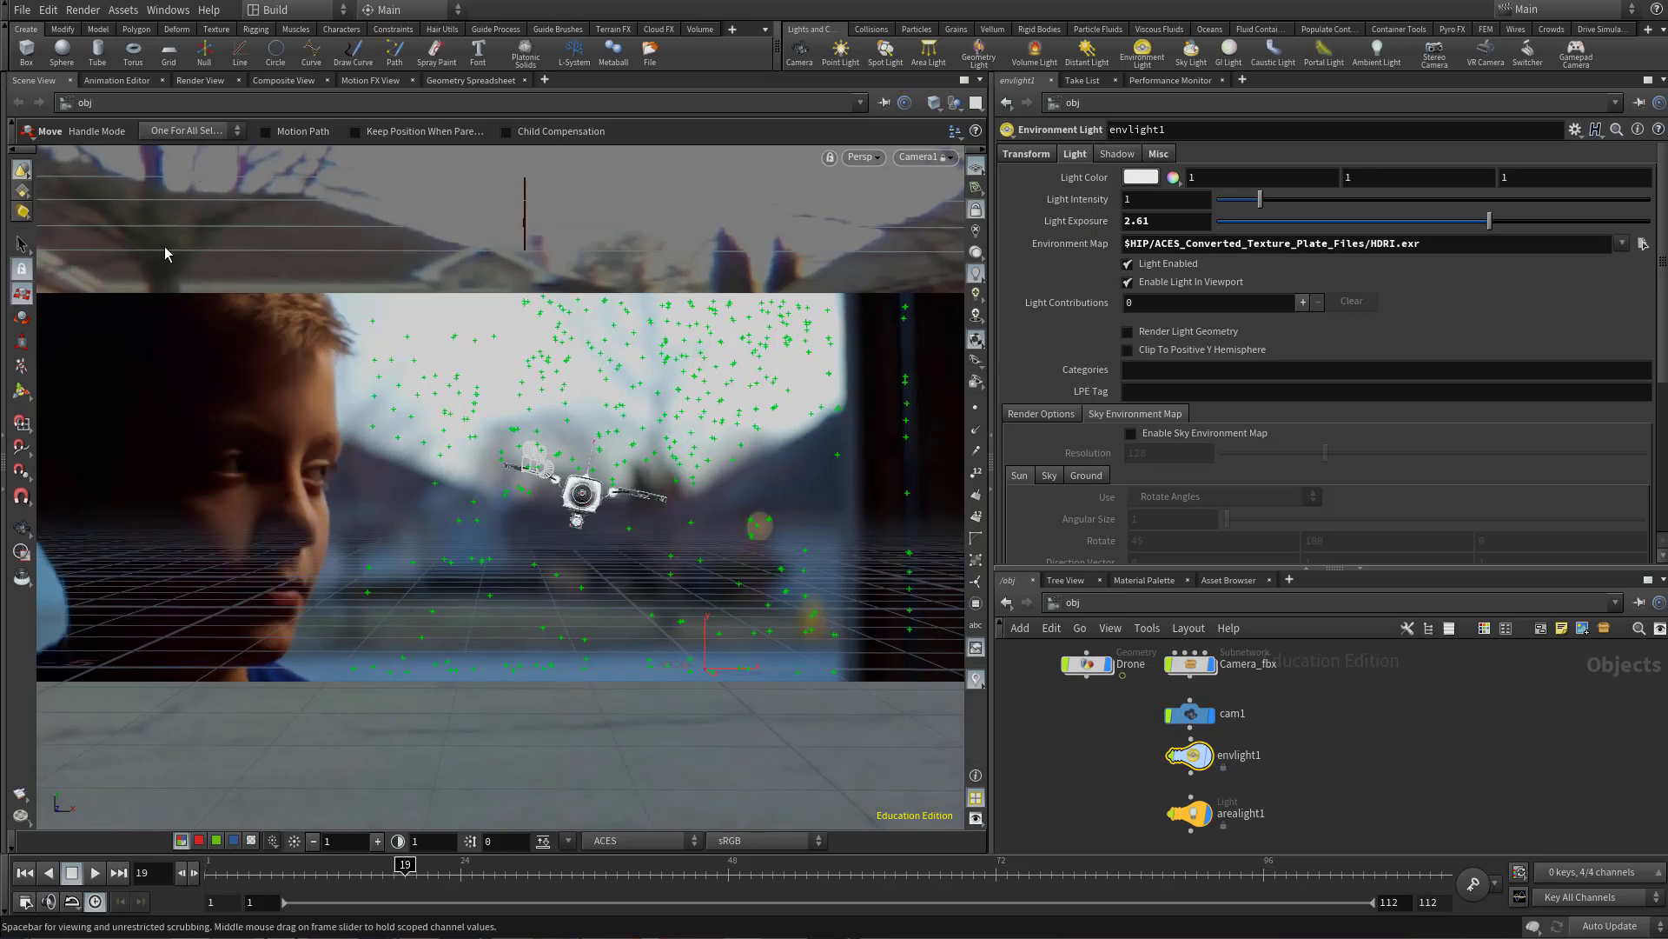
- Look through the viewport's Display Options, comparing the texture and material settings with the camera background image settings
{"action": "left_click", "coordinate": [977, 820]}
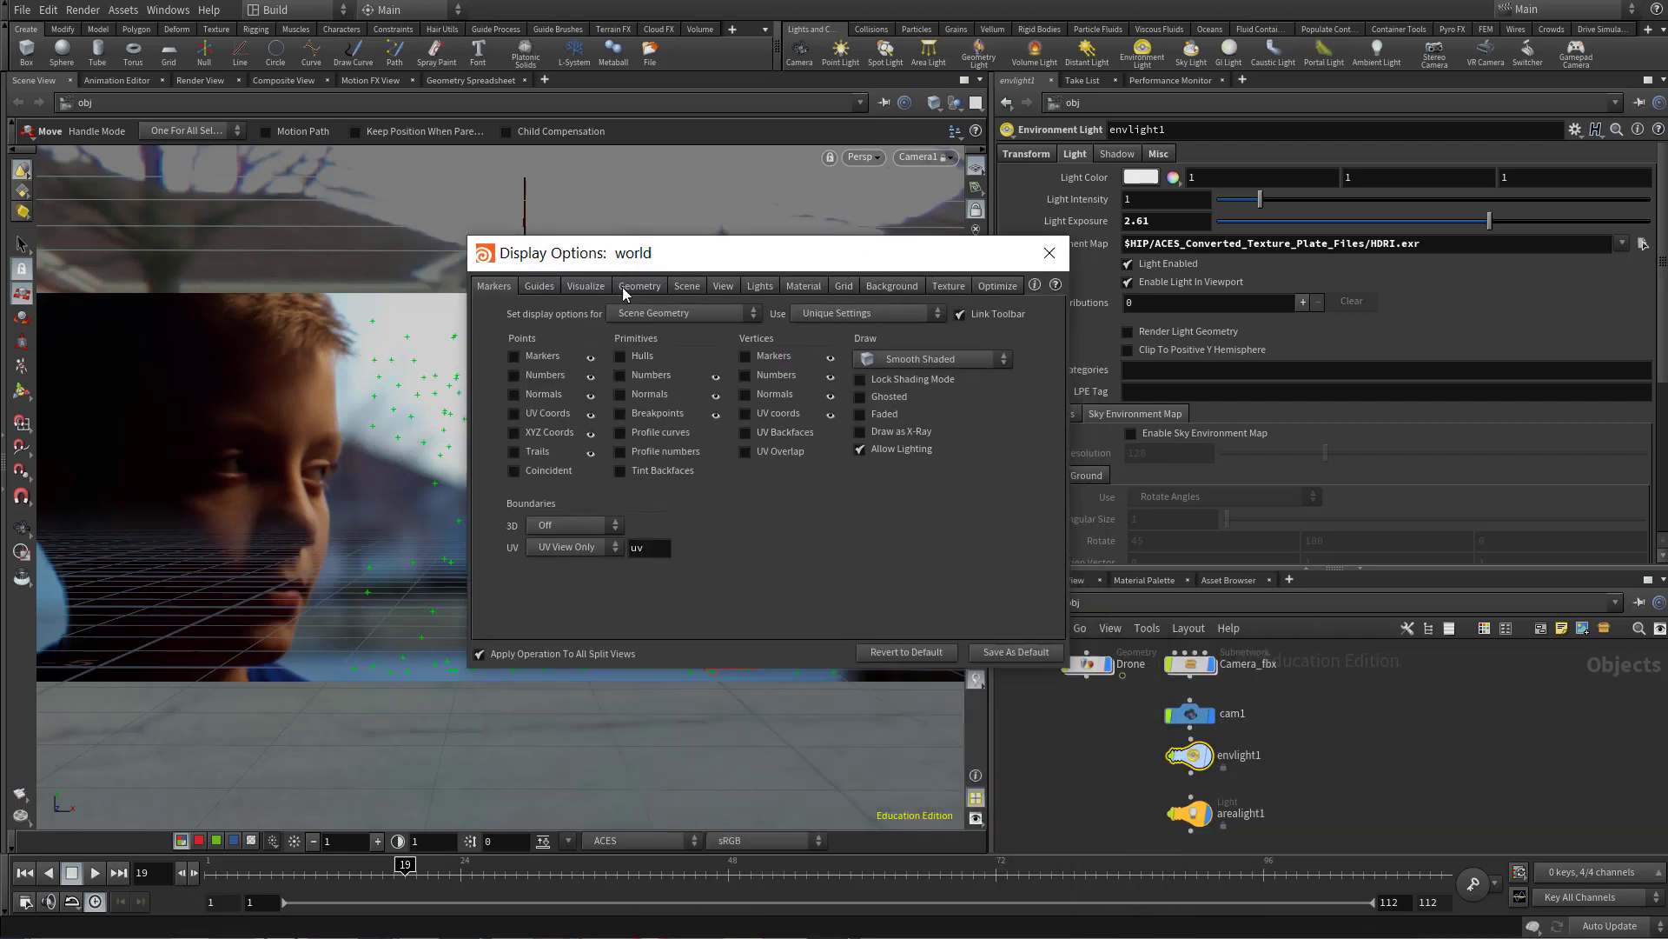
{"action": "left_click", "coordinate": [967, 298]}
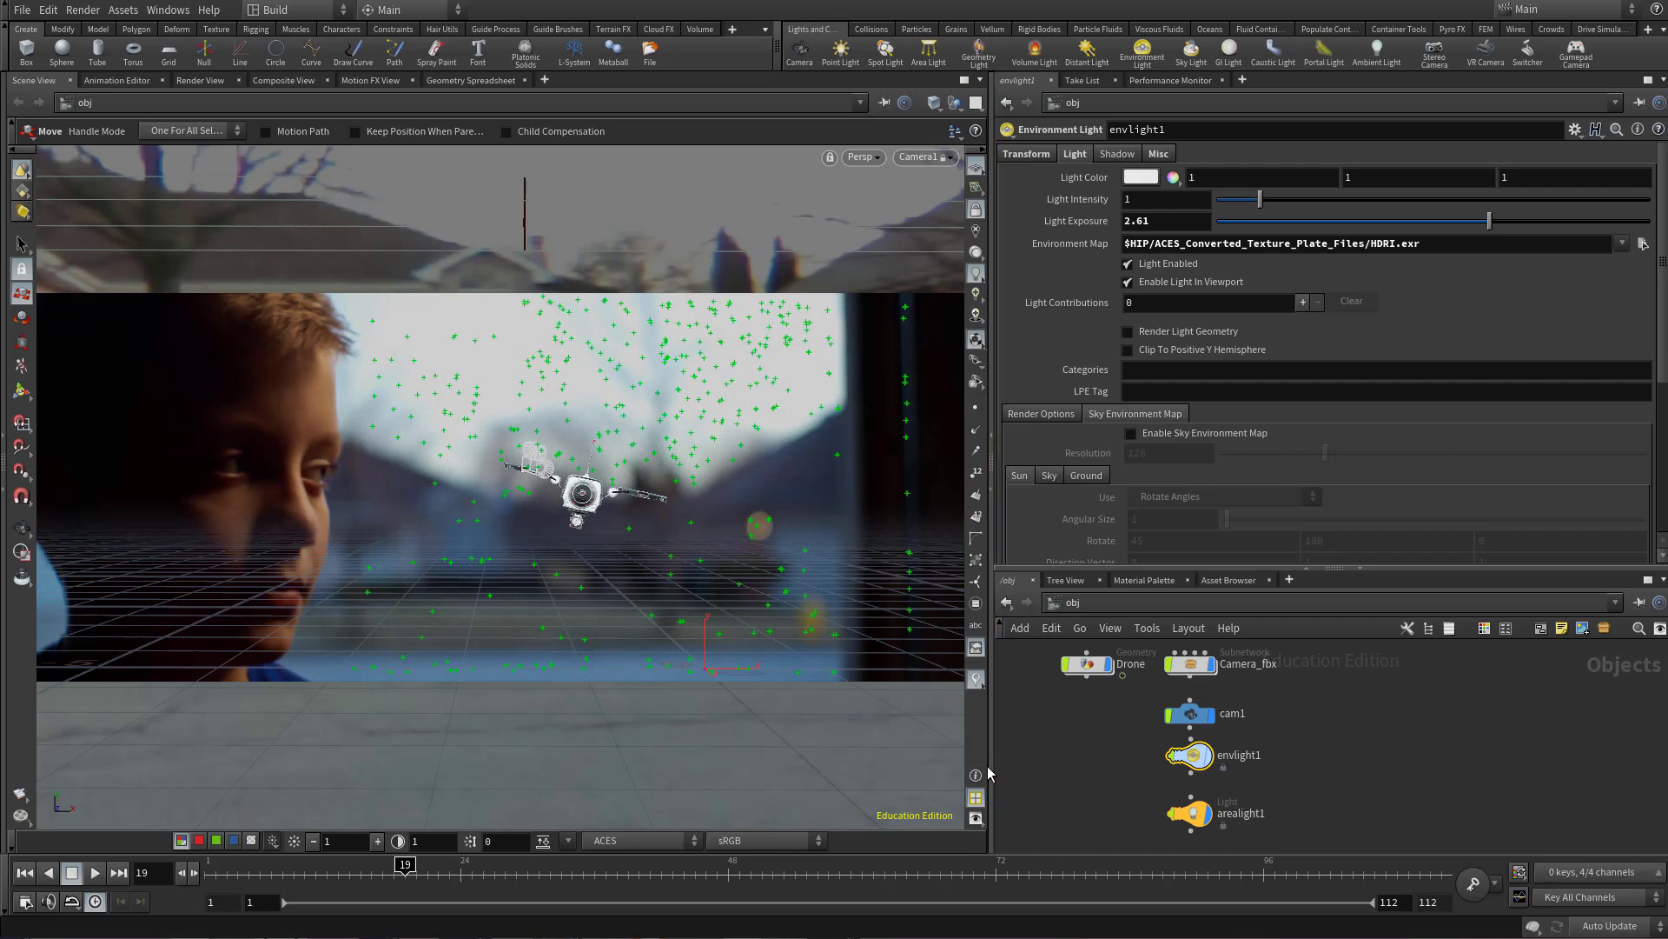
{"action": "left_click", "coordinate": [976, 818]}
{"action": "left_click", "coordinate": [808, 333]}
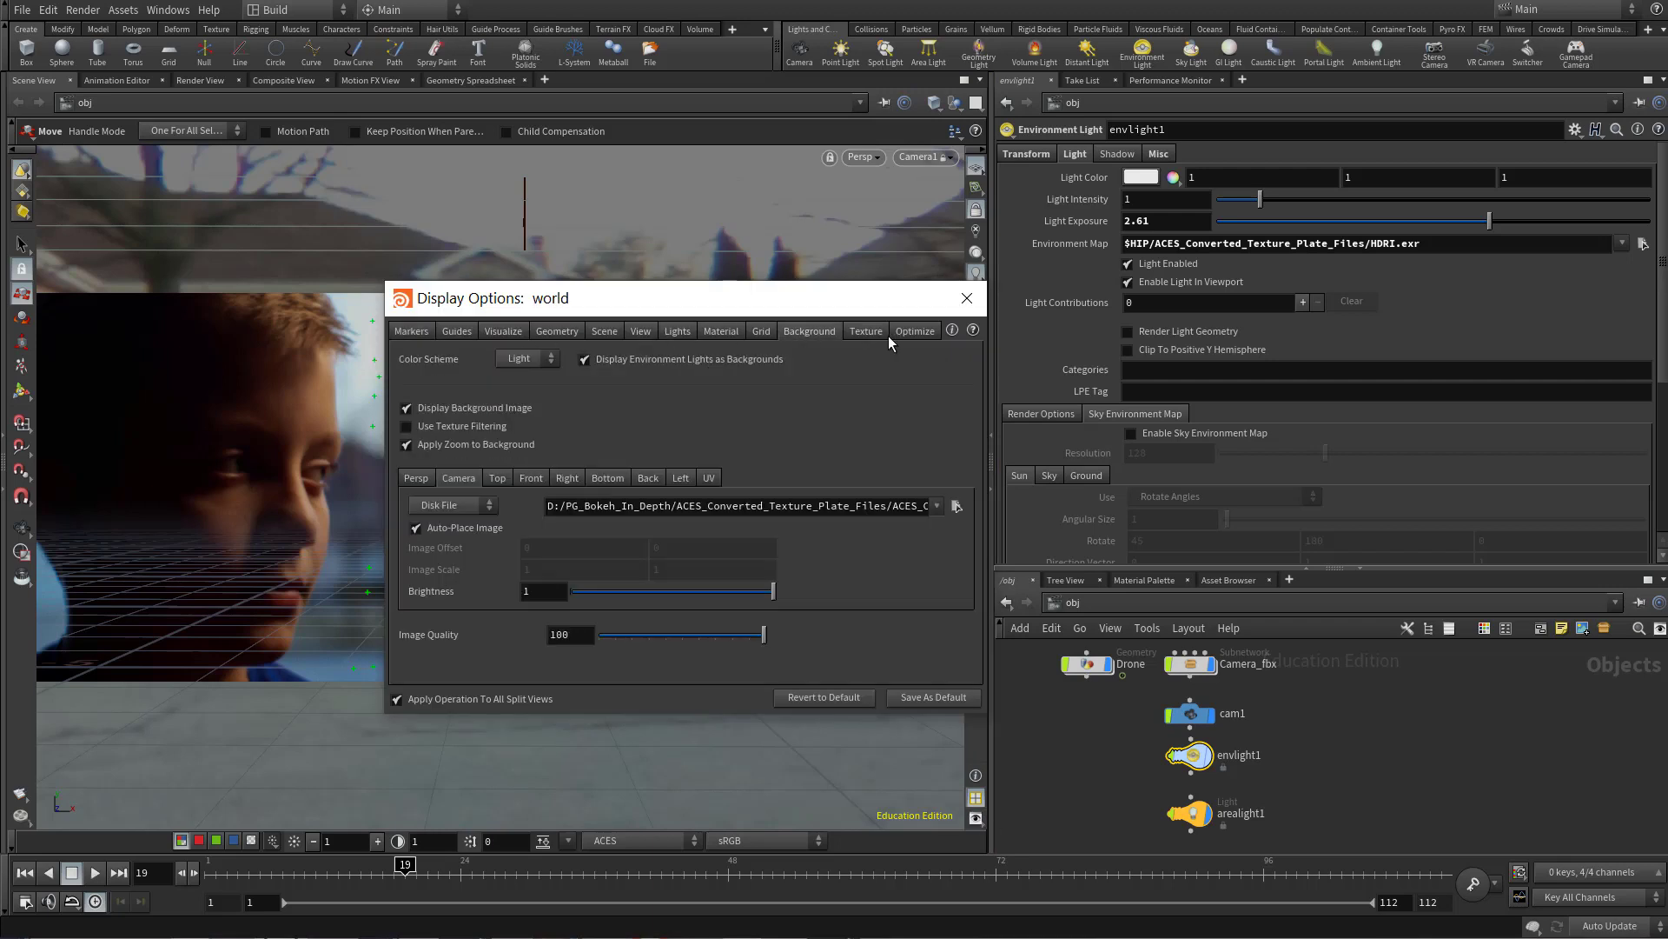
{"action": "left_click", "coordinate": [895, 332]}
{"action": "left_click", "coordinate": [865, 334]}
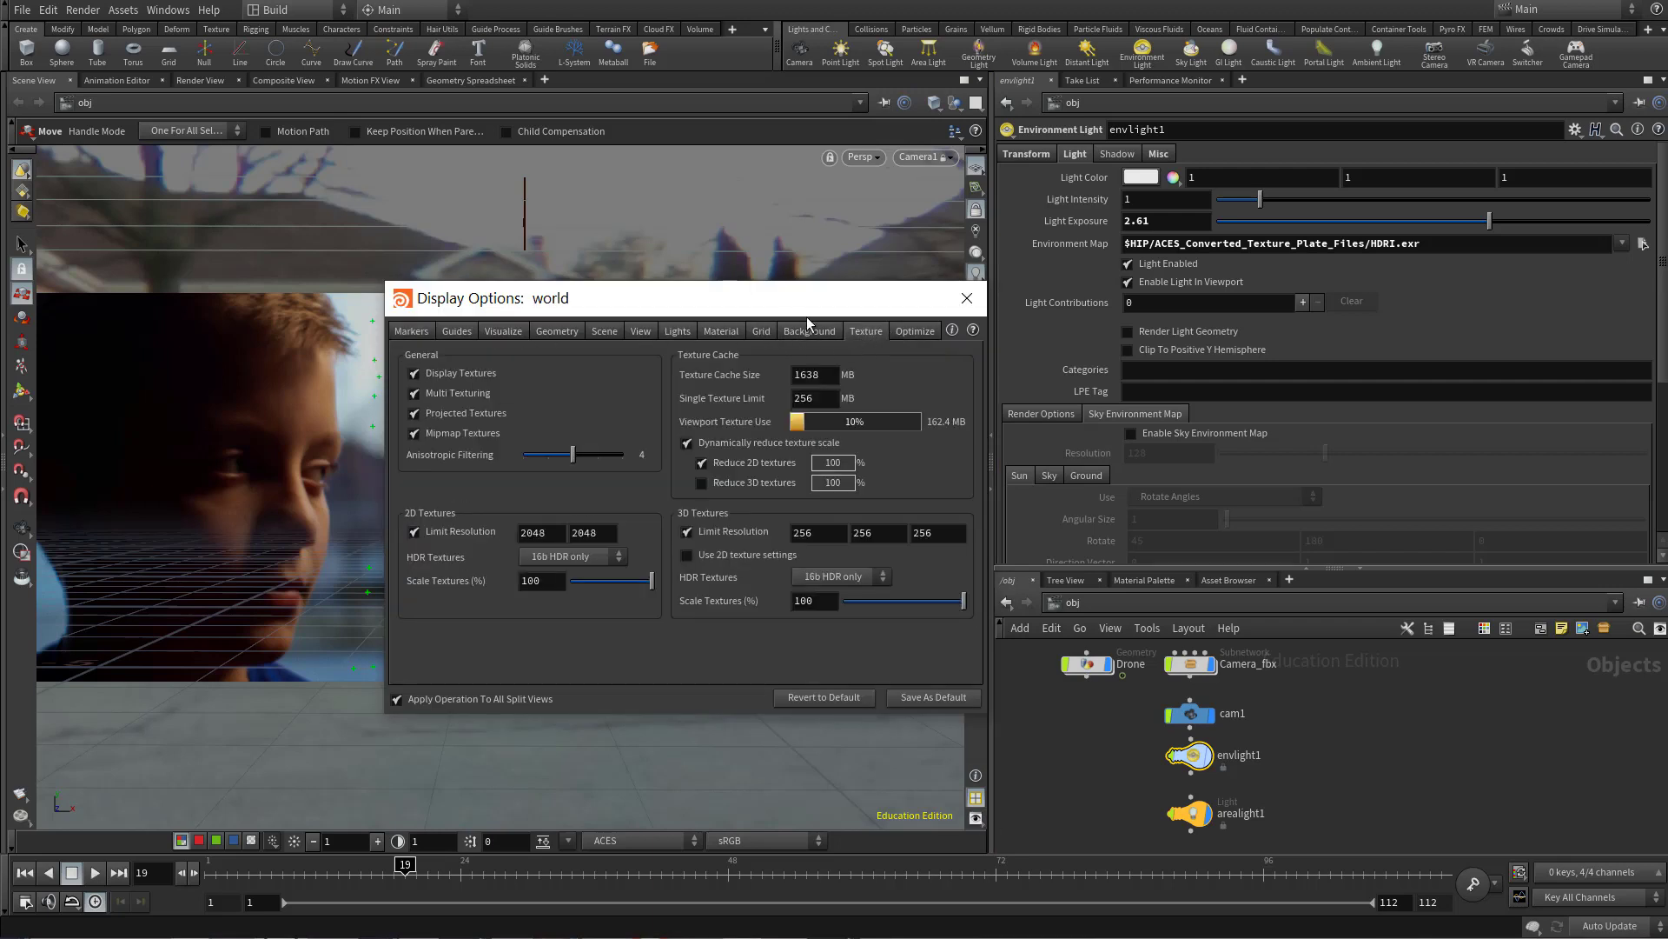
{"action": "left_click", "coordinate": [708, 336]}
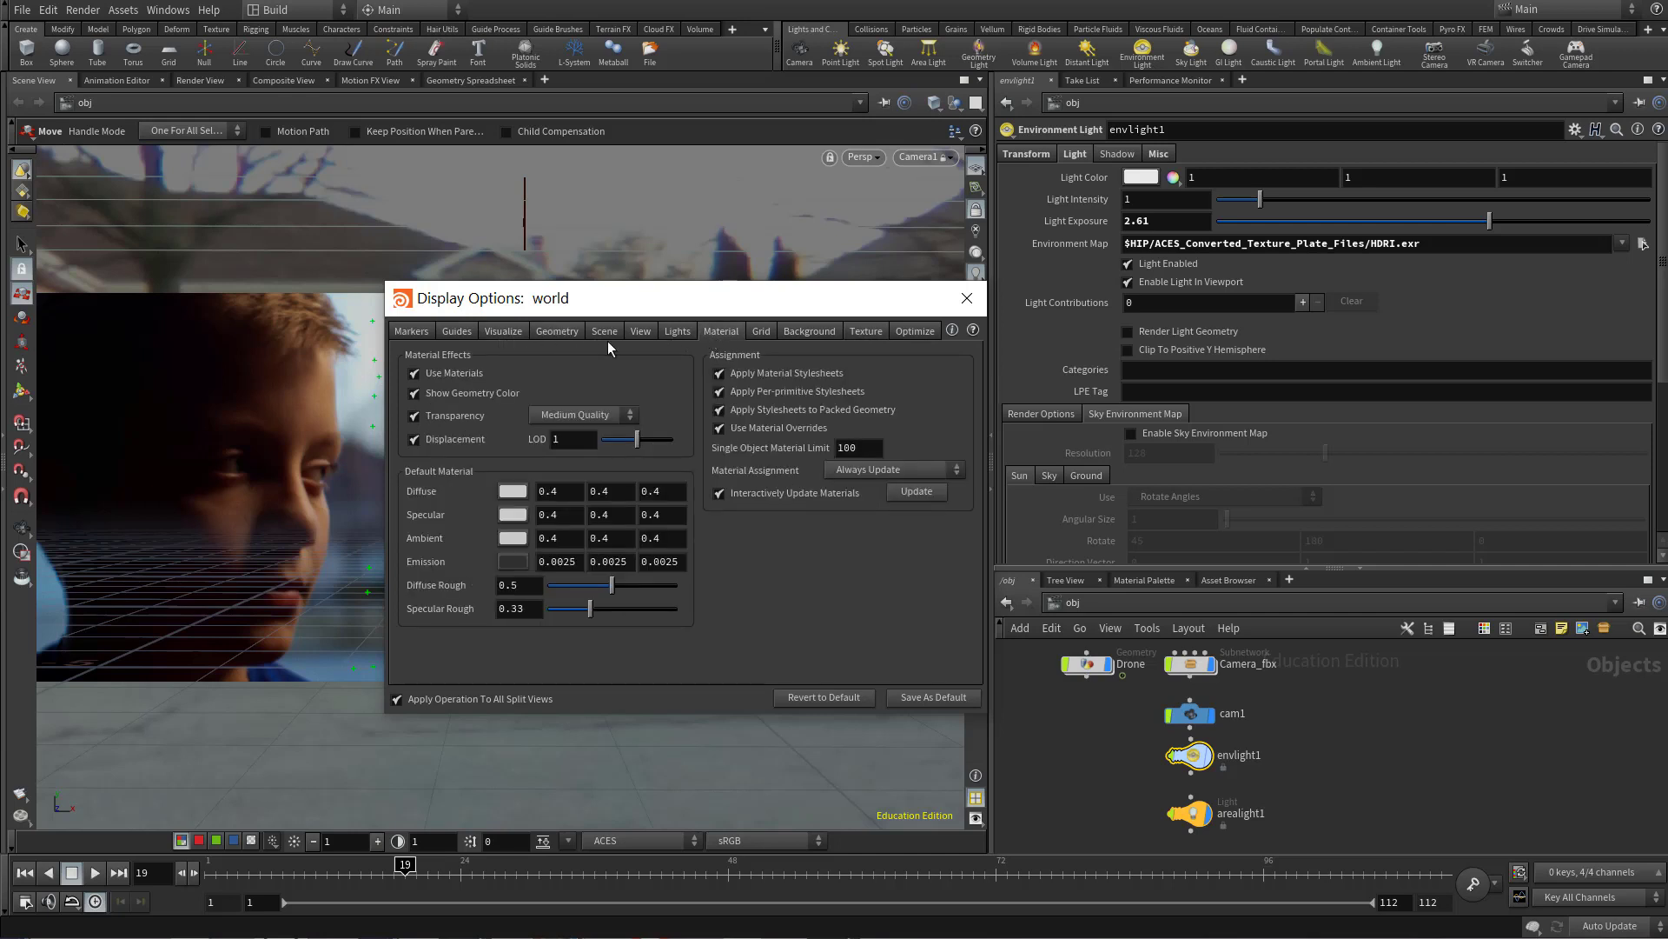
{"action": "left_click", "coordinate": [815, 335]}
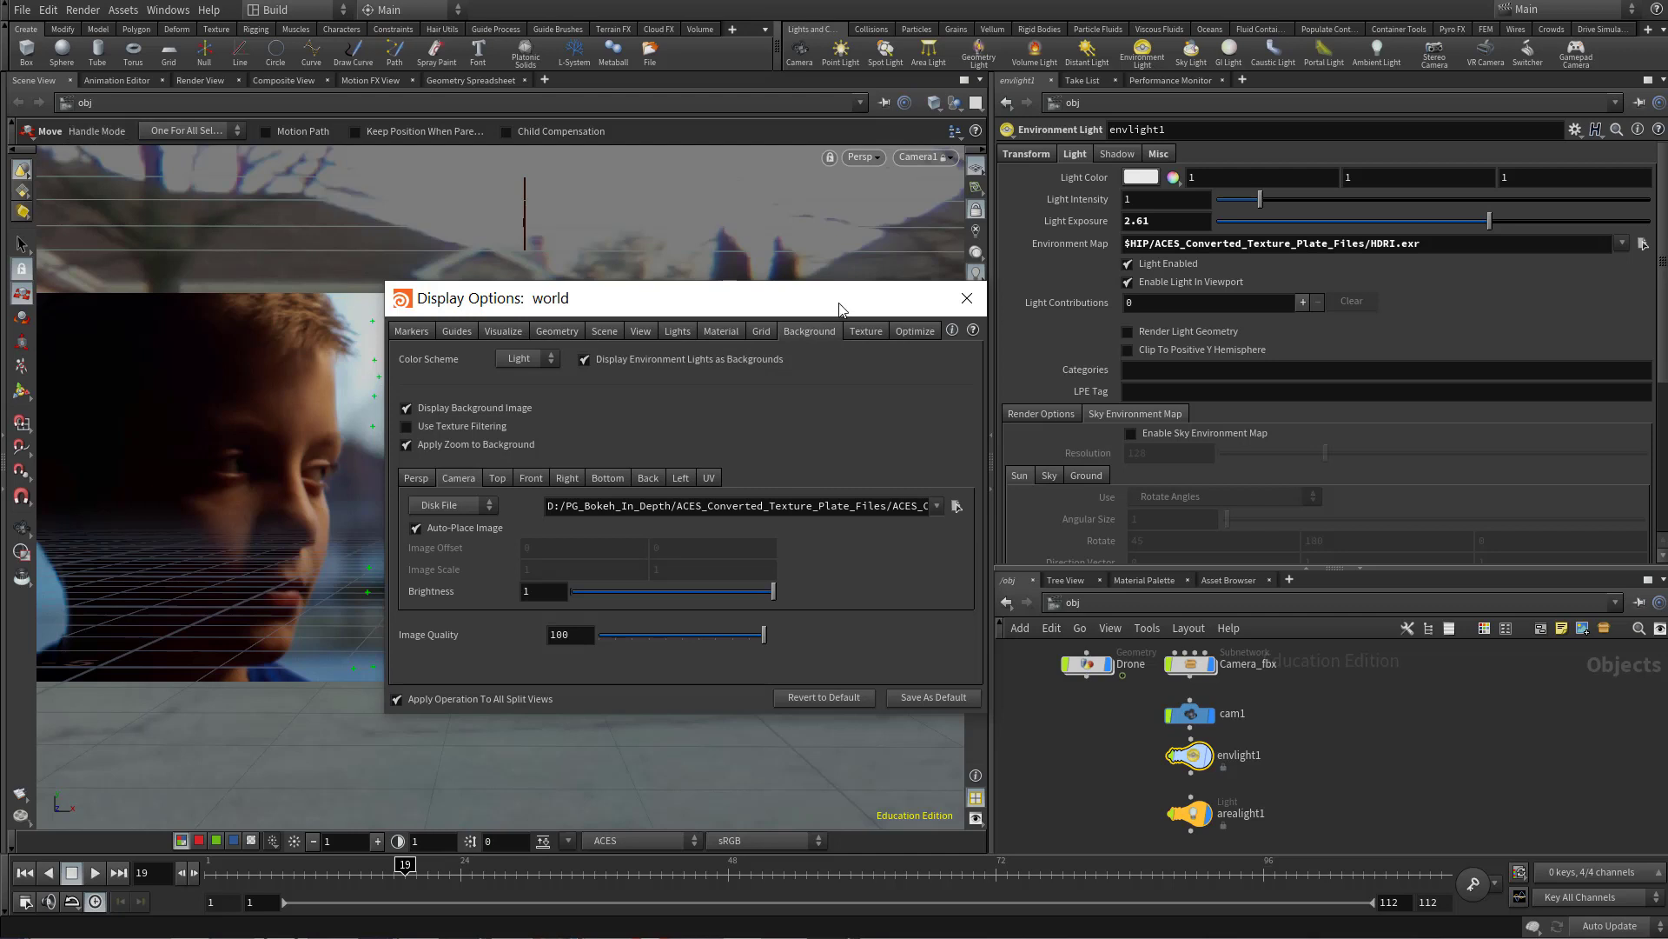
{"action": "left_click_drag", "start_coordinate": [848, 311], "coordinate": [577, 360]}
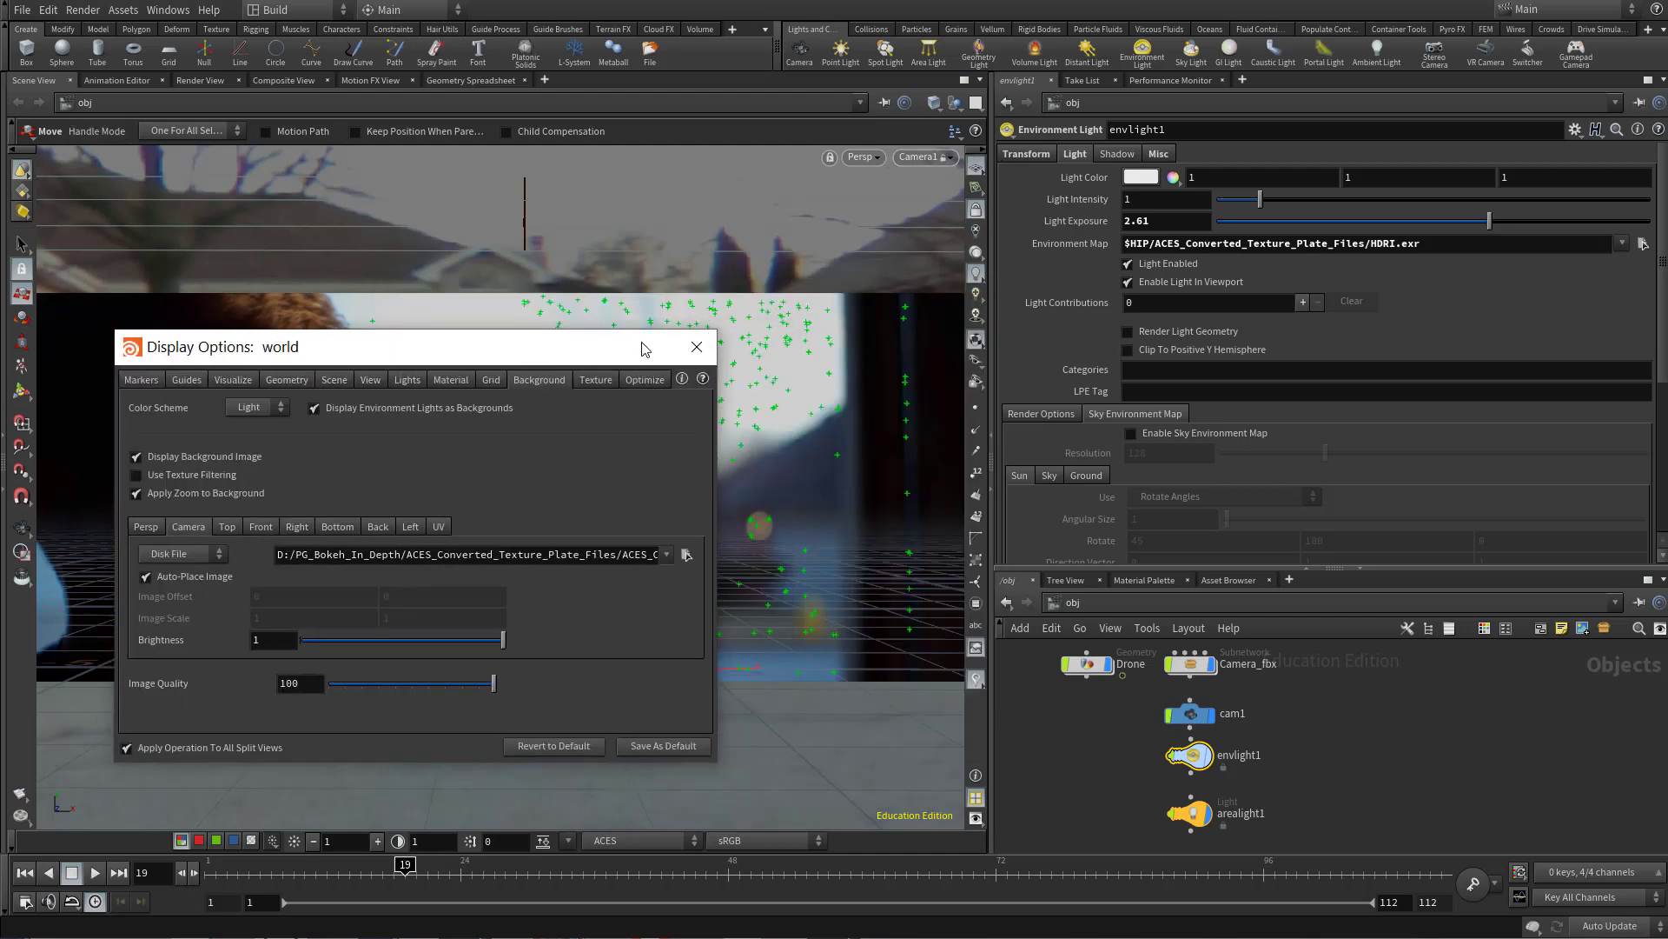
{"action": "left_click_drag", "start_coordinate": [646, 348], "coordinate": [912, 295]}
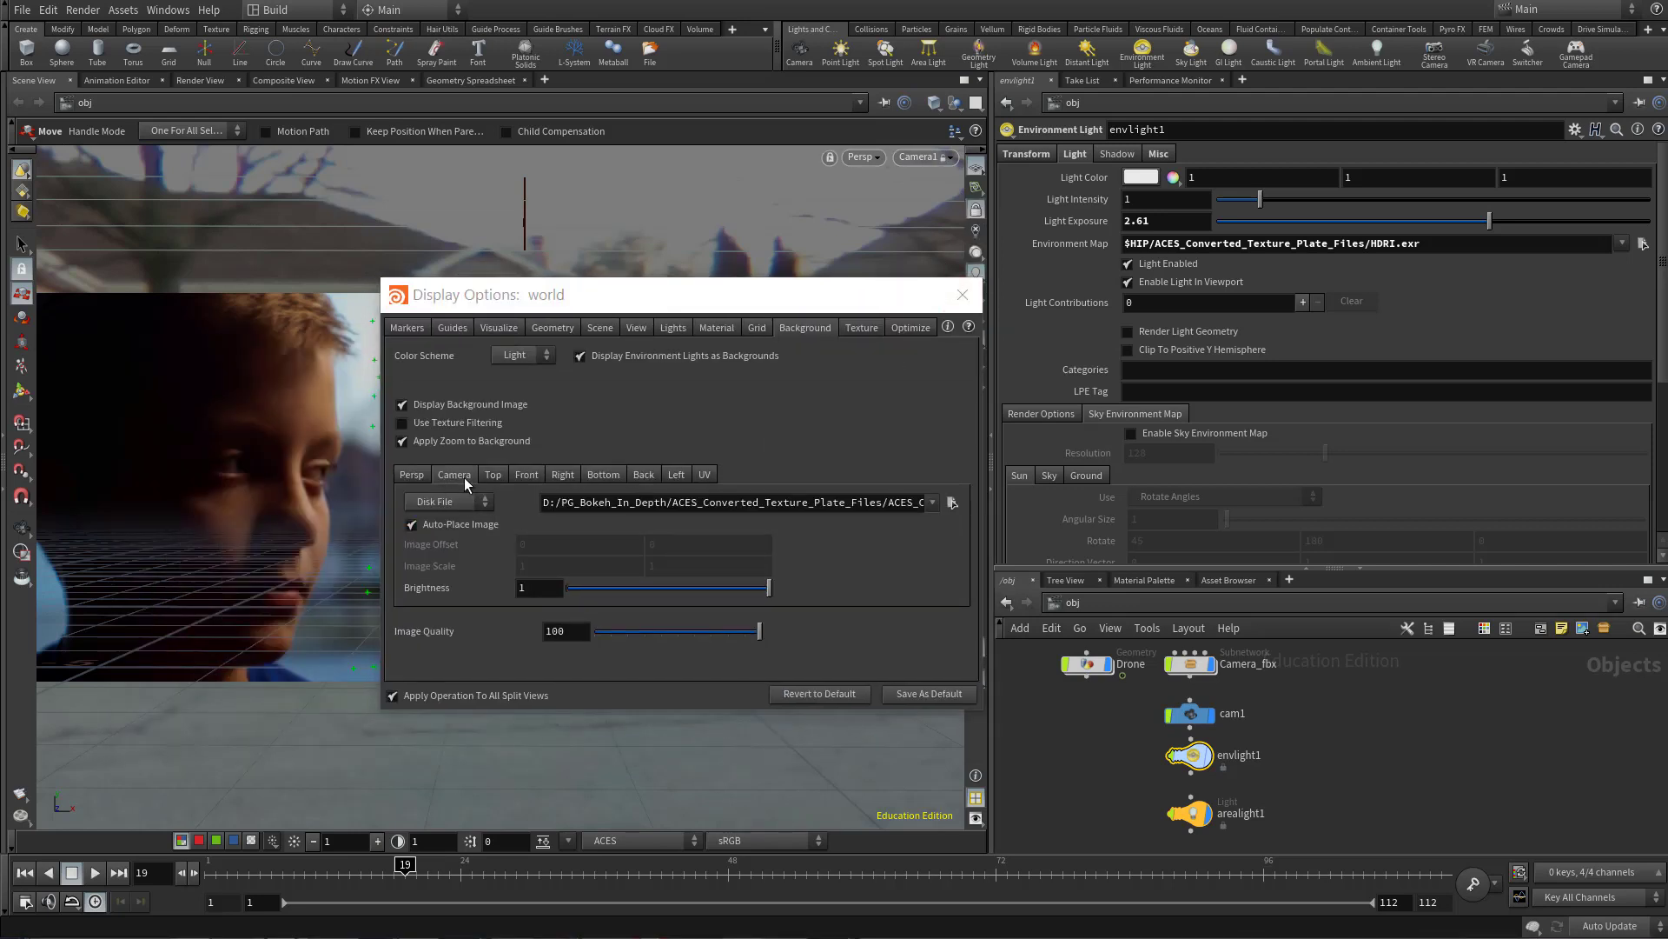
- Examine the camera background's ACES_Conv_Plates file path and its source folder, leaving the file choice and display options as they are
{"action": "double_click", "coordinate": [837, 501]}
{"action": "left_click", "coordinate": [884, 503]}
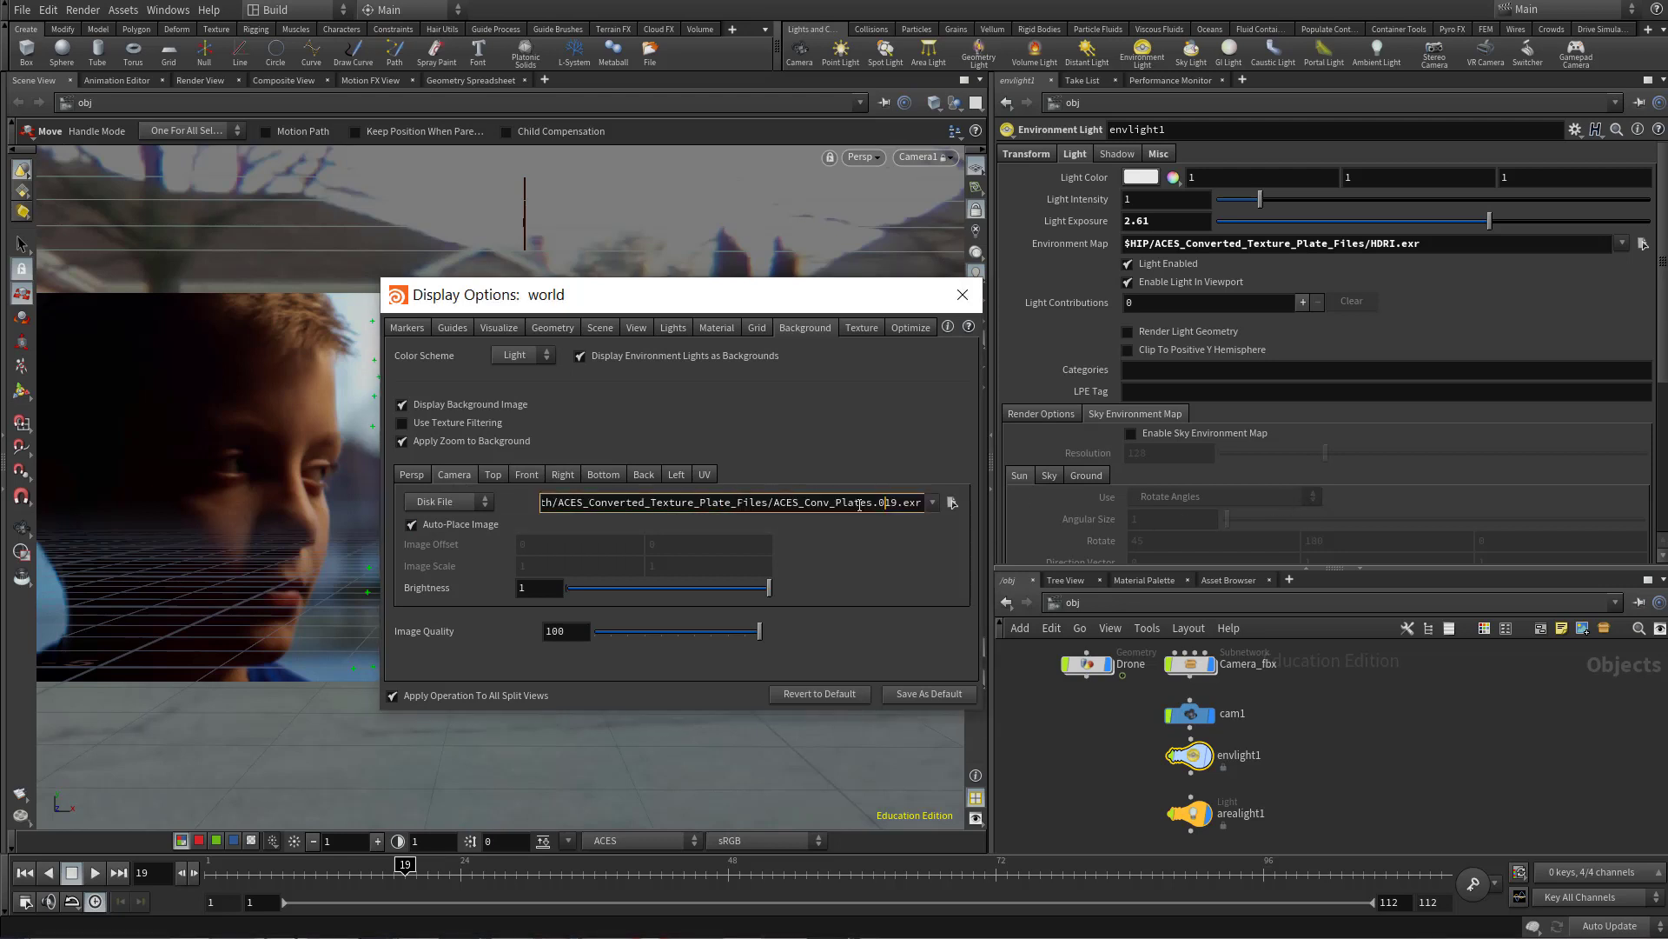
{"action": "left_click_drag", "start_coordinate": [775, 502], "coordinate": [1069, 501]}
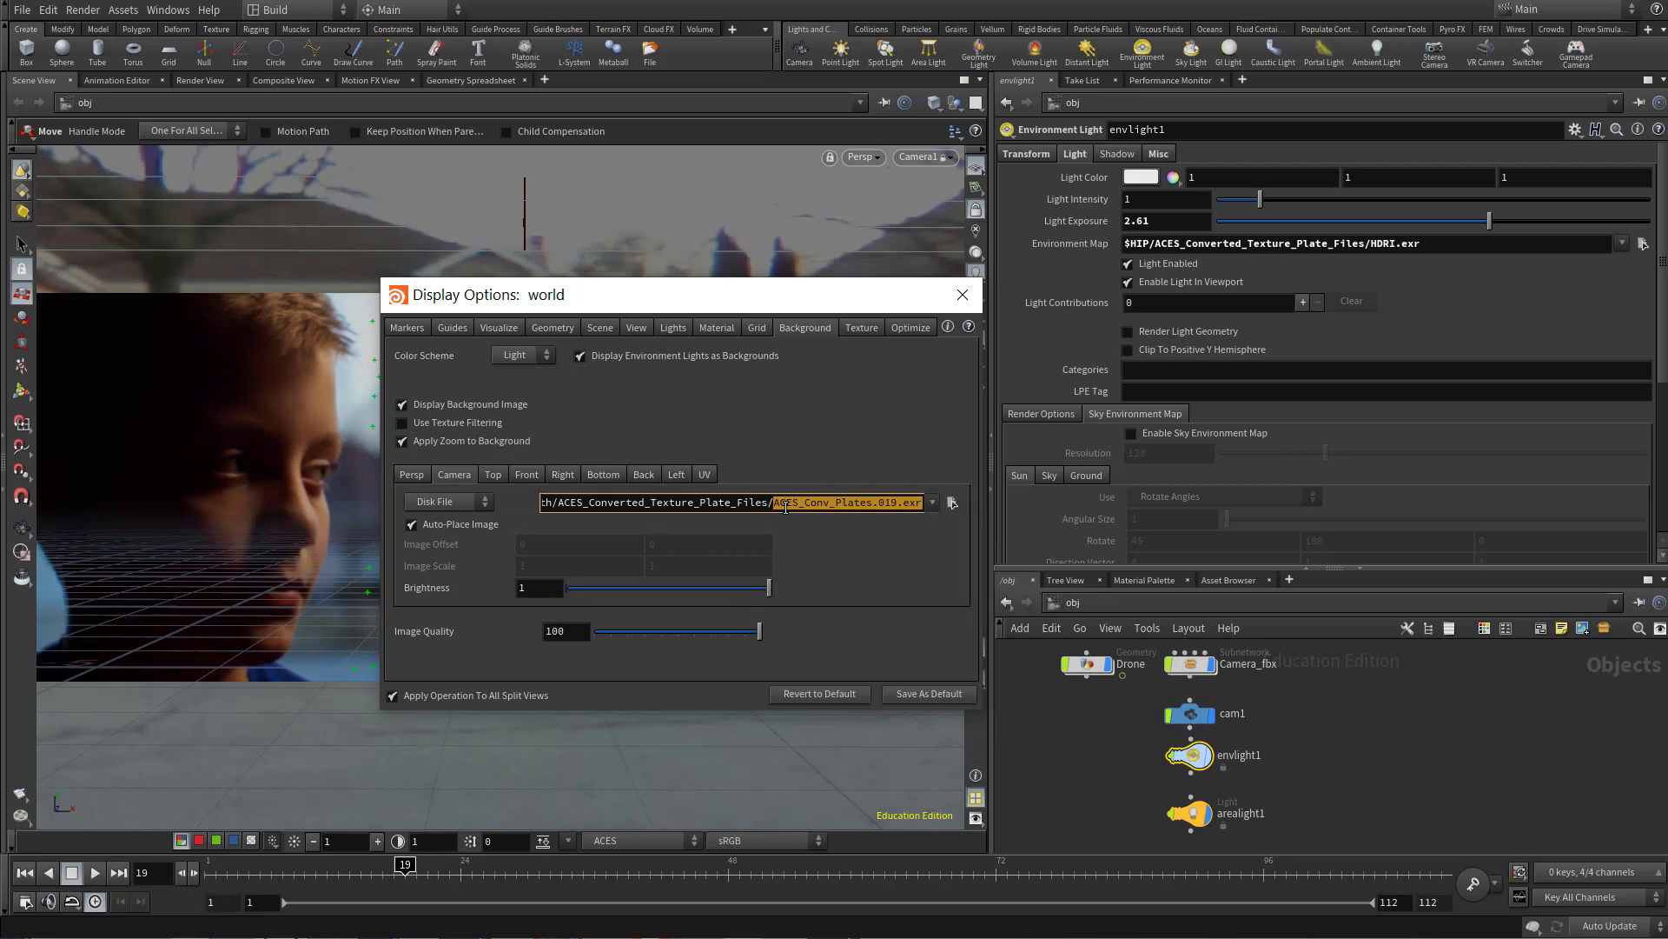
{"action": "left_click", "coordinate": [884, 503]}
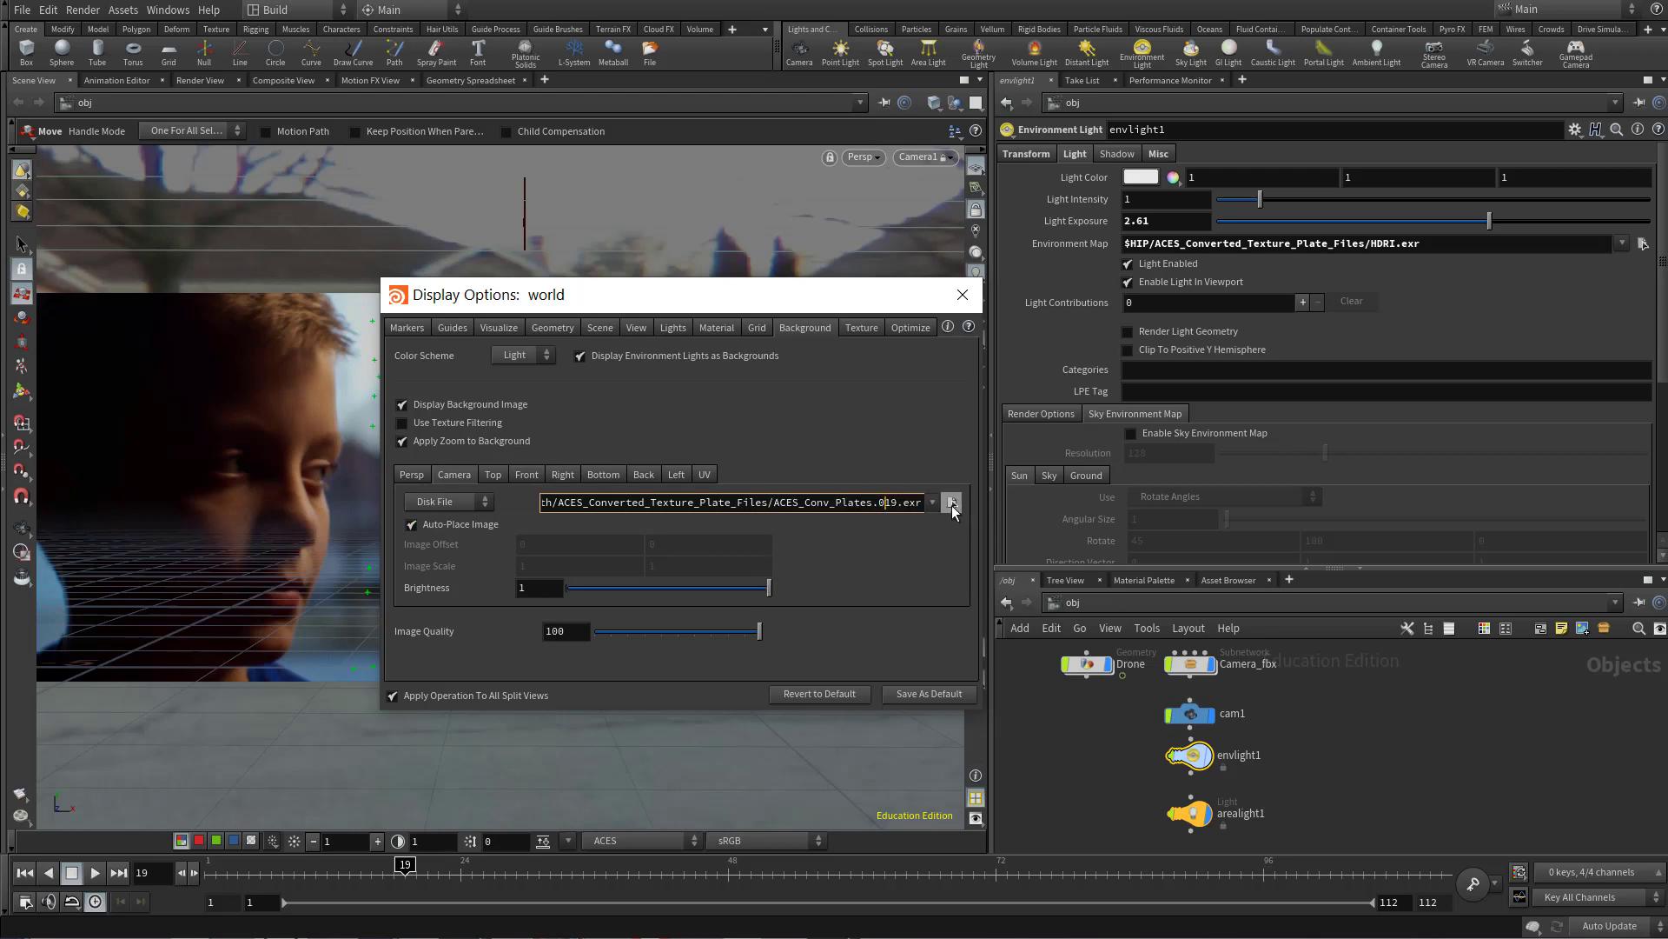
{"action": "left_click", "coordinate": [952, 503]}
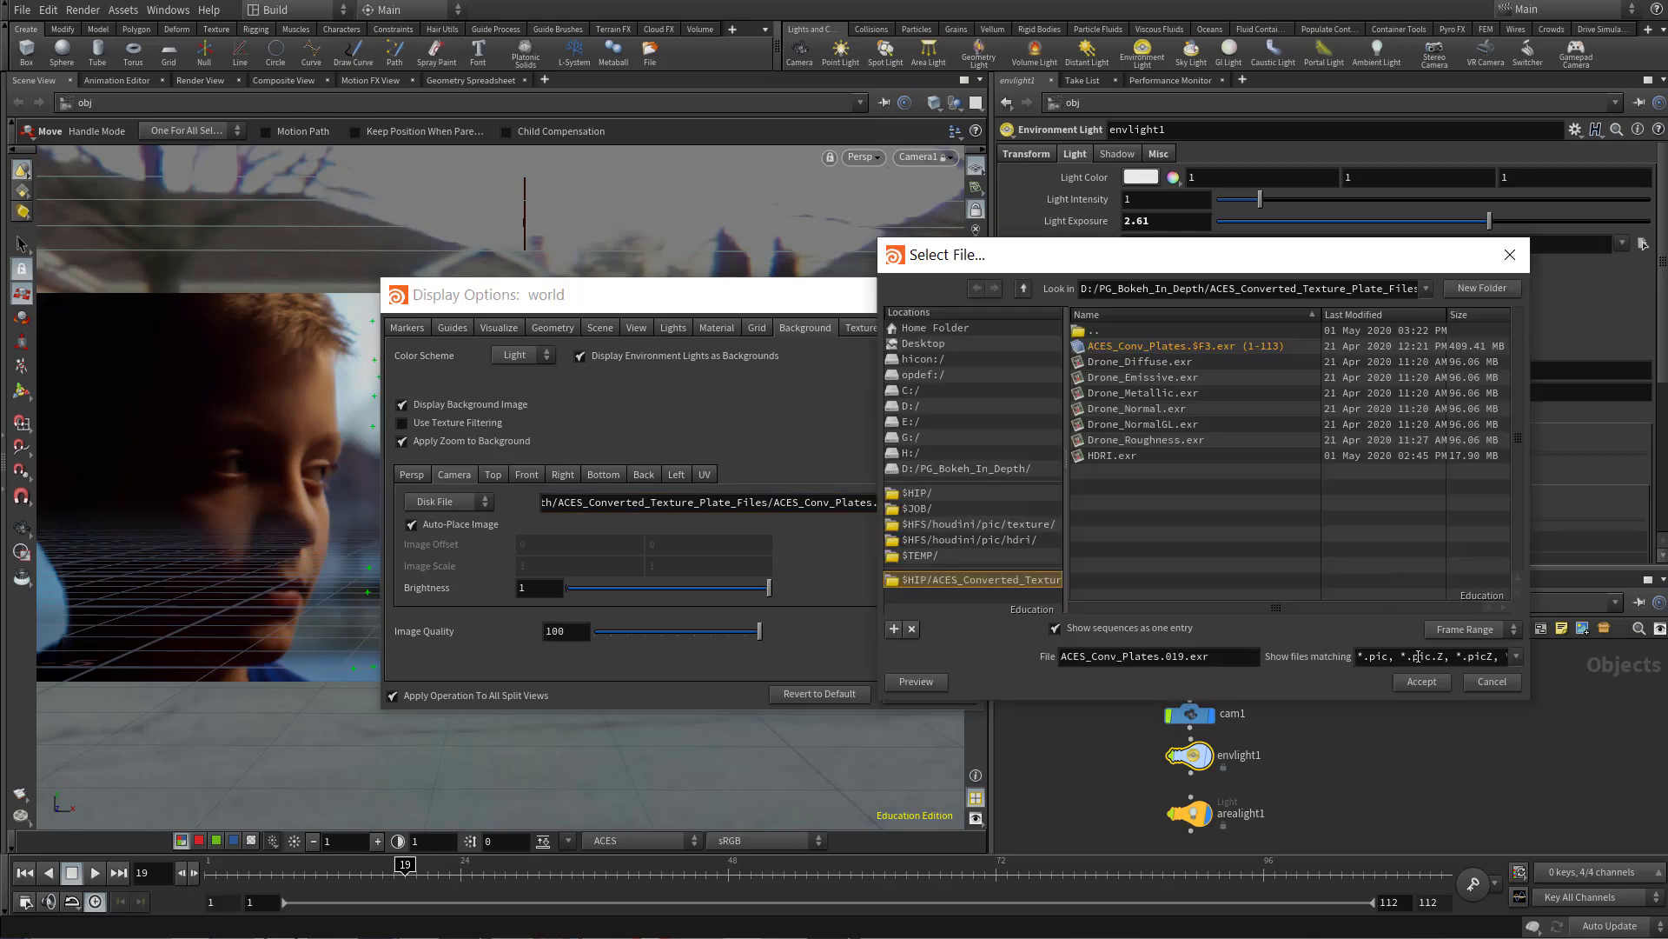
{"action": "left_click", "coordinate": [1491, 682]}
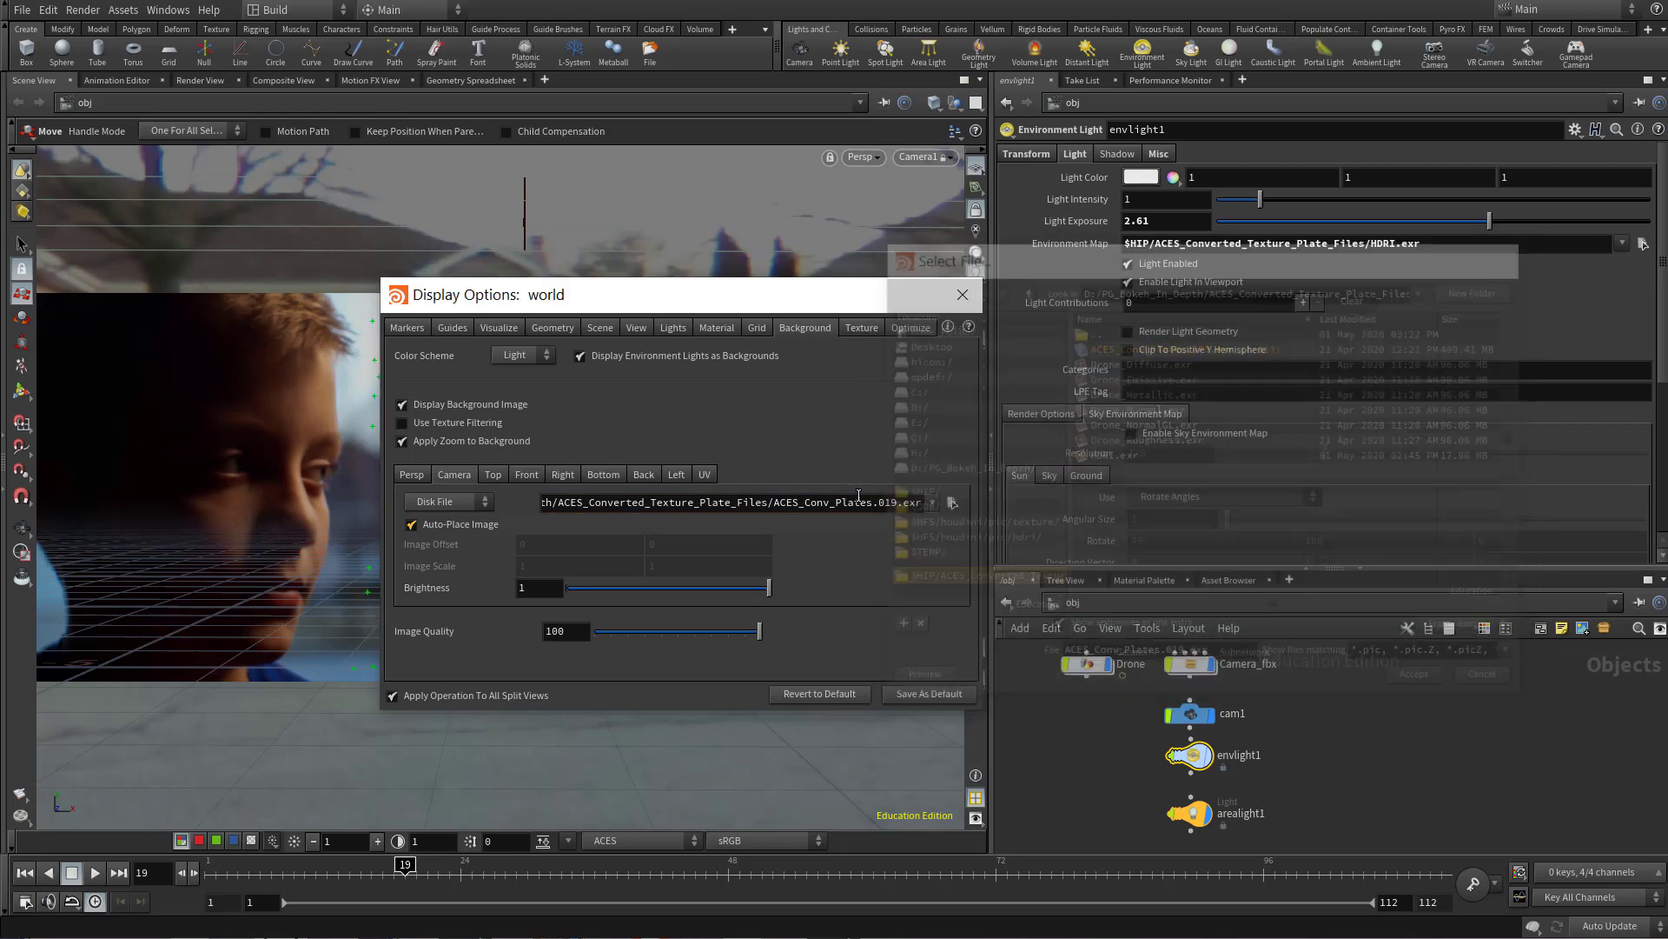
{"action": "left_click", "coordinate": [970, 303]}
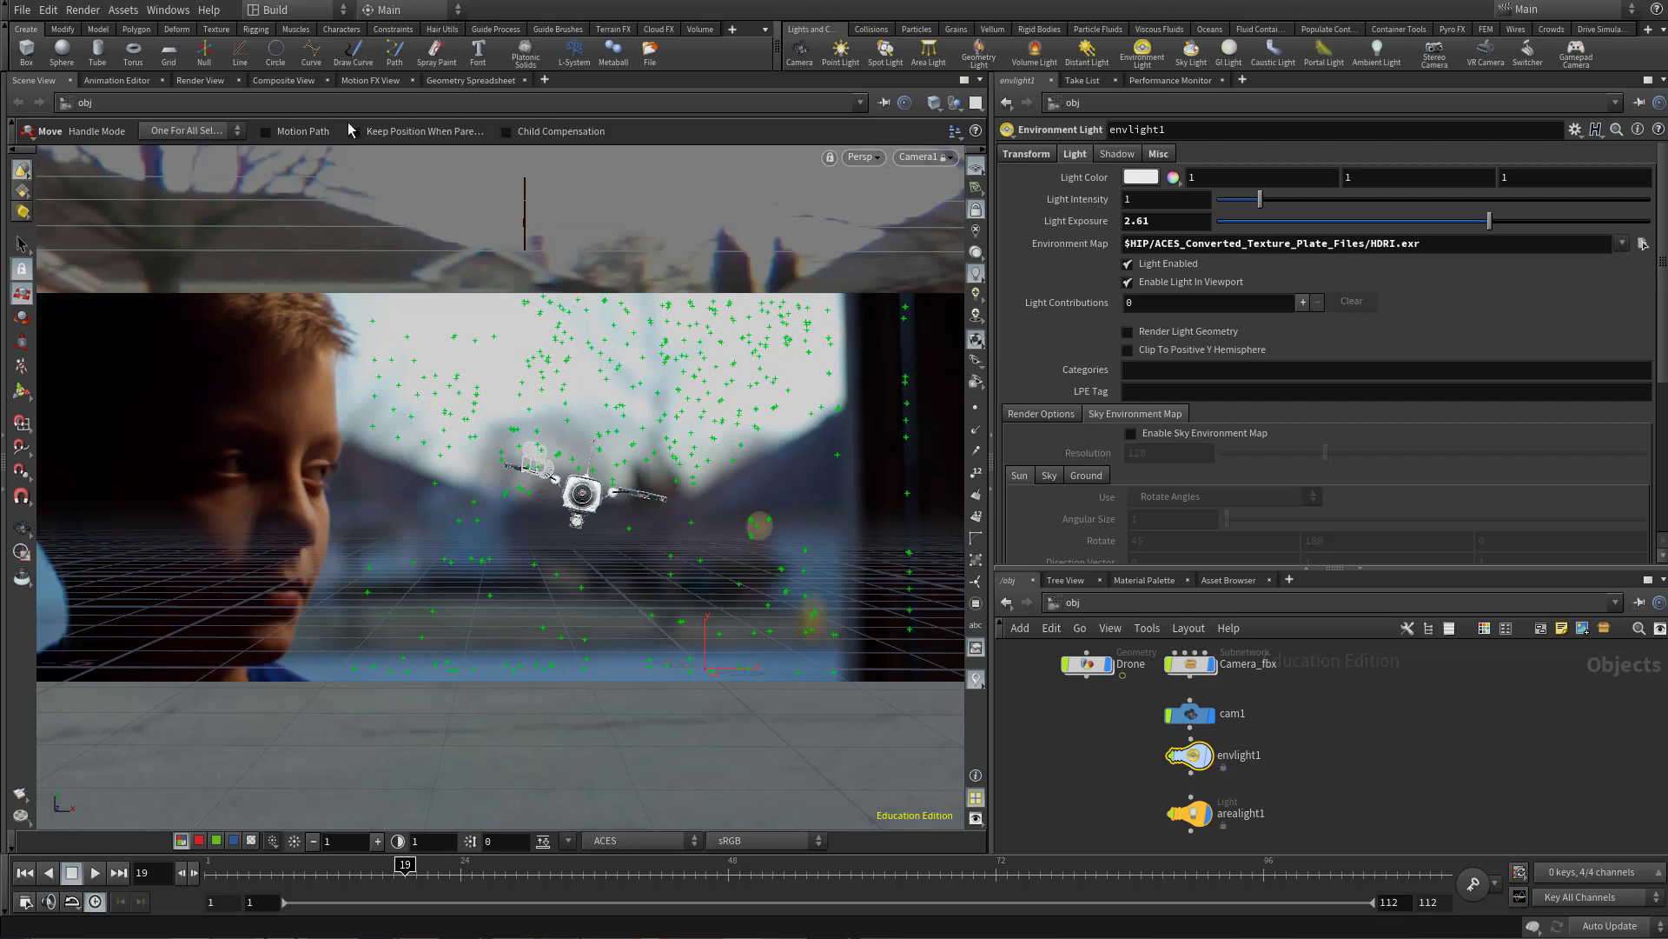
- In the Render View's Display Options, check the ACES_Conv_Plates.$F3.exr background filename behind the rendered drone, and close the options
{"action": "left_click", "coordinate": [200, 80]}
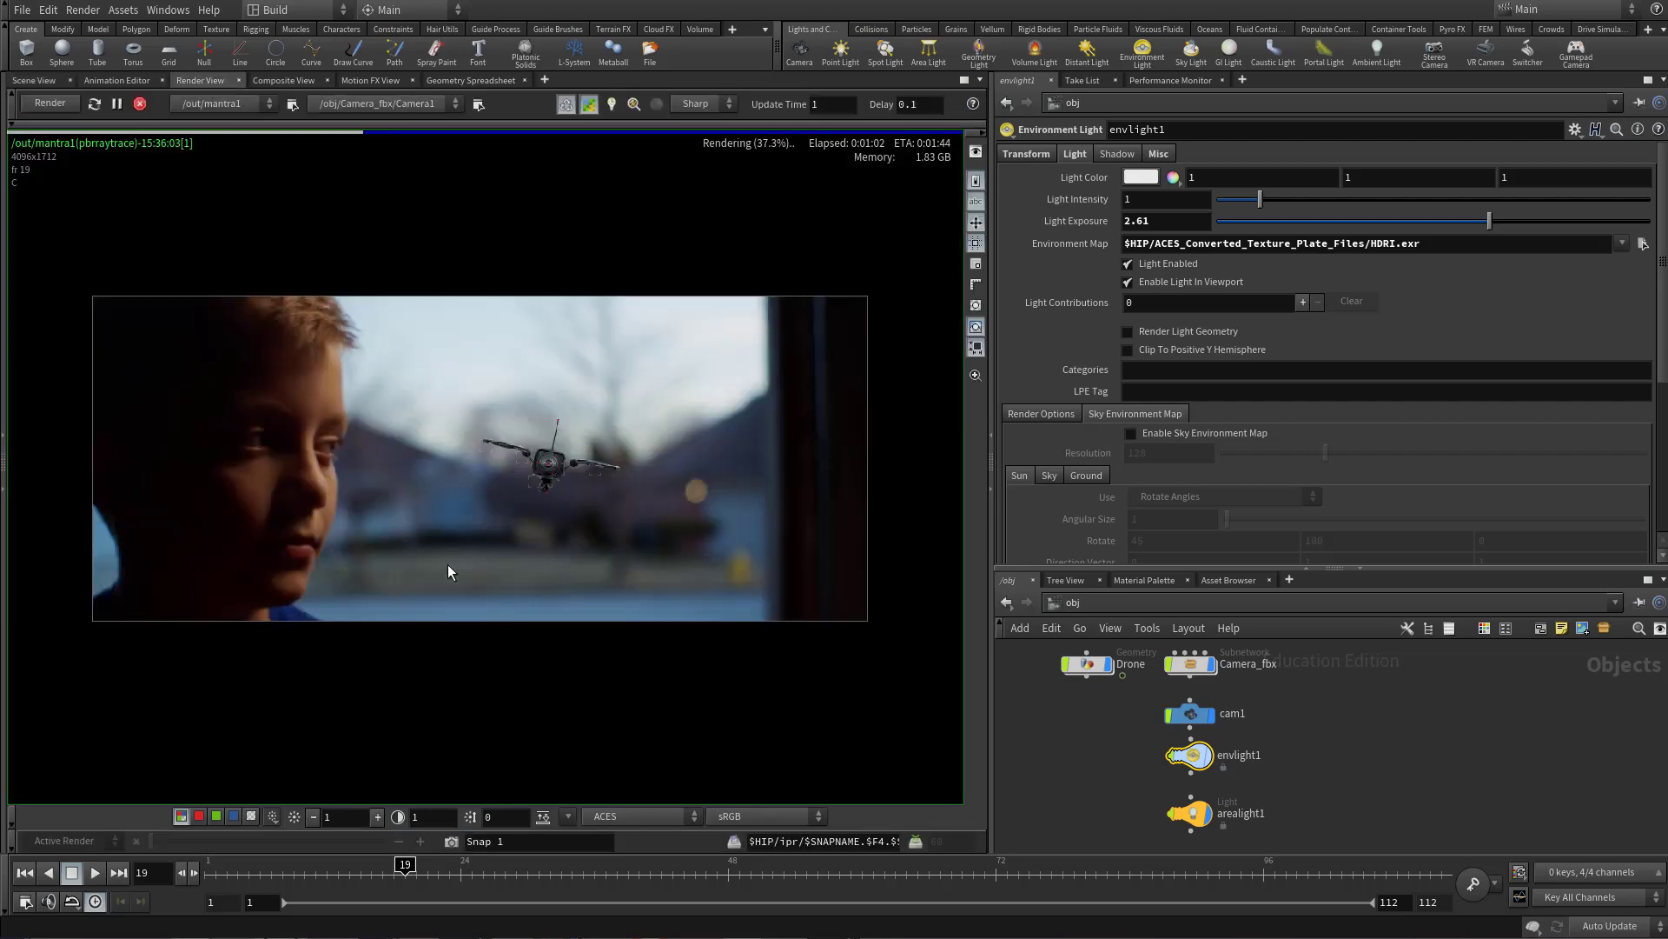
{"action": "left_click", "coordinate": [991, 463]}
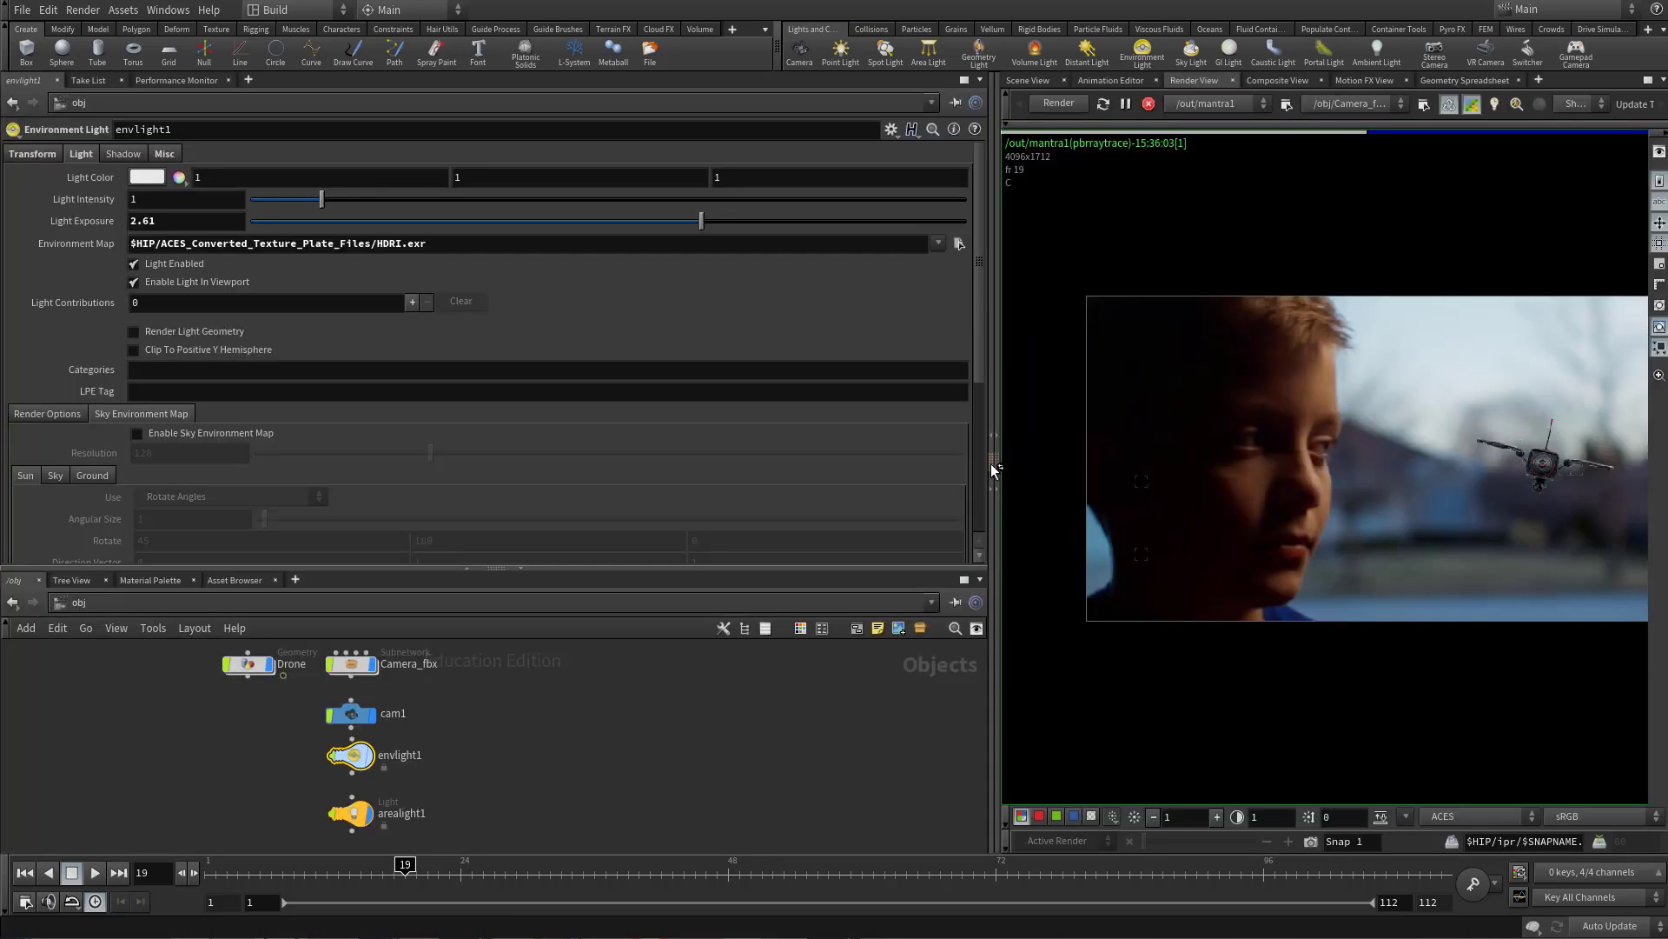
{"action": "left_click", "coordinate": [991, 463]}
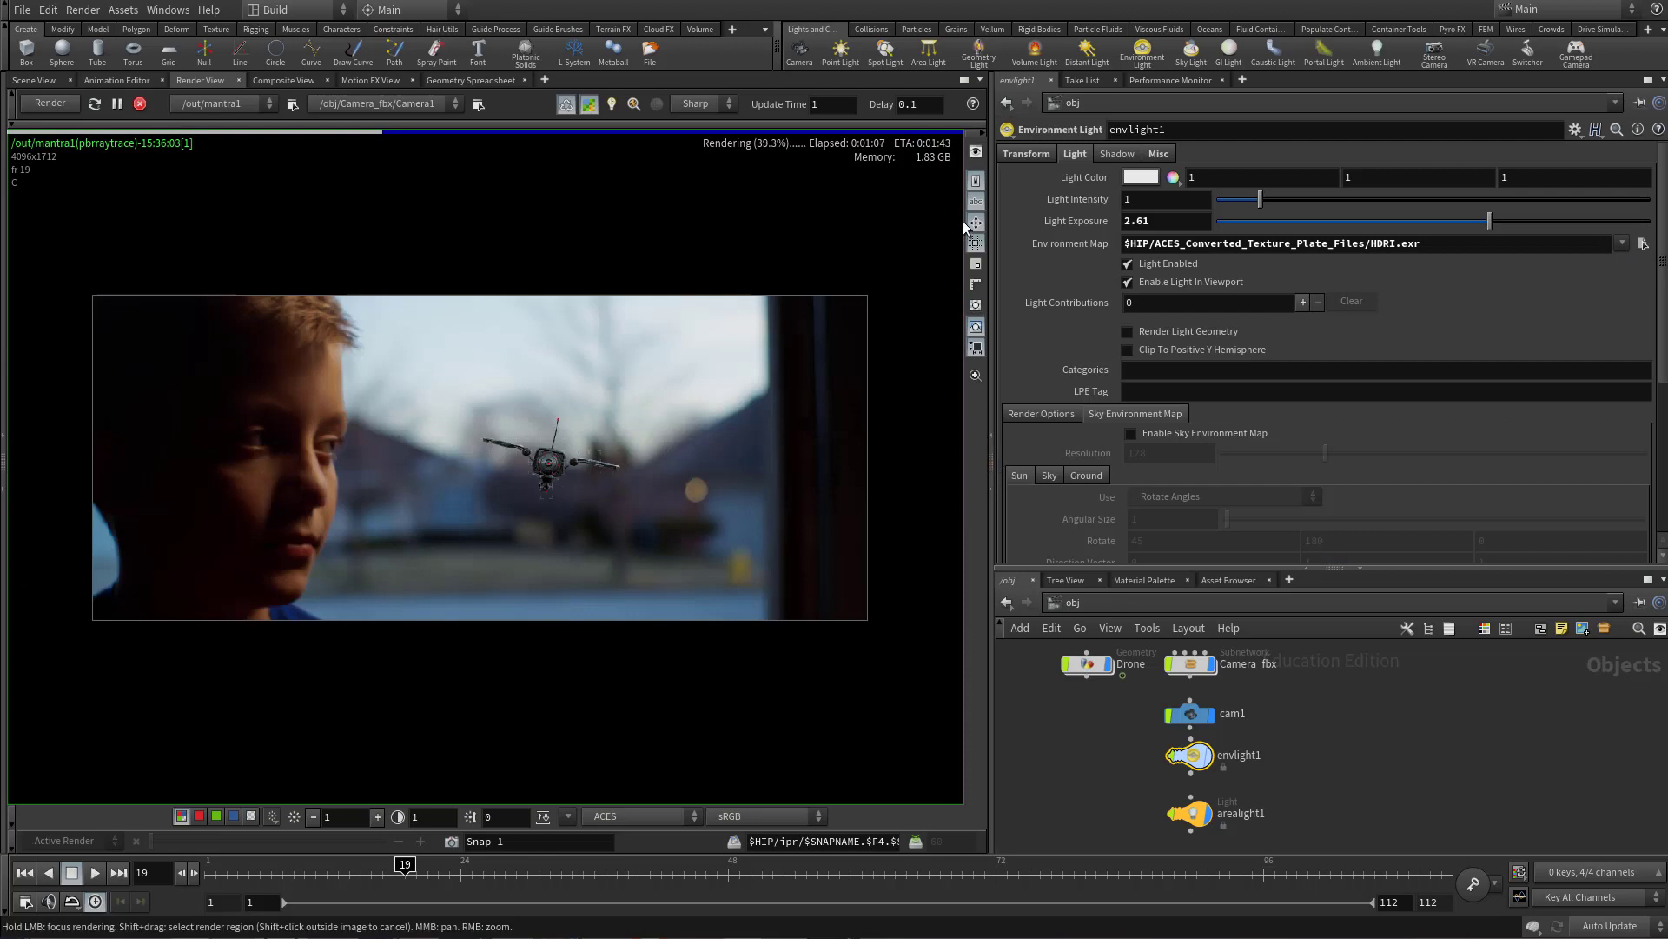
{"action": "left_click", "coordinate": [976, 152]}
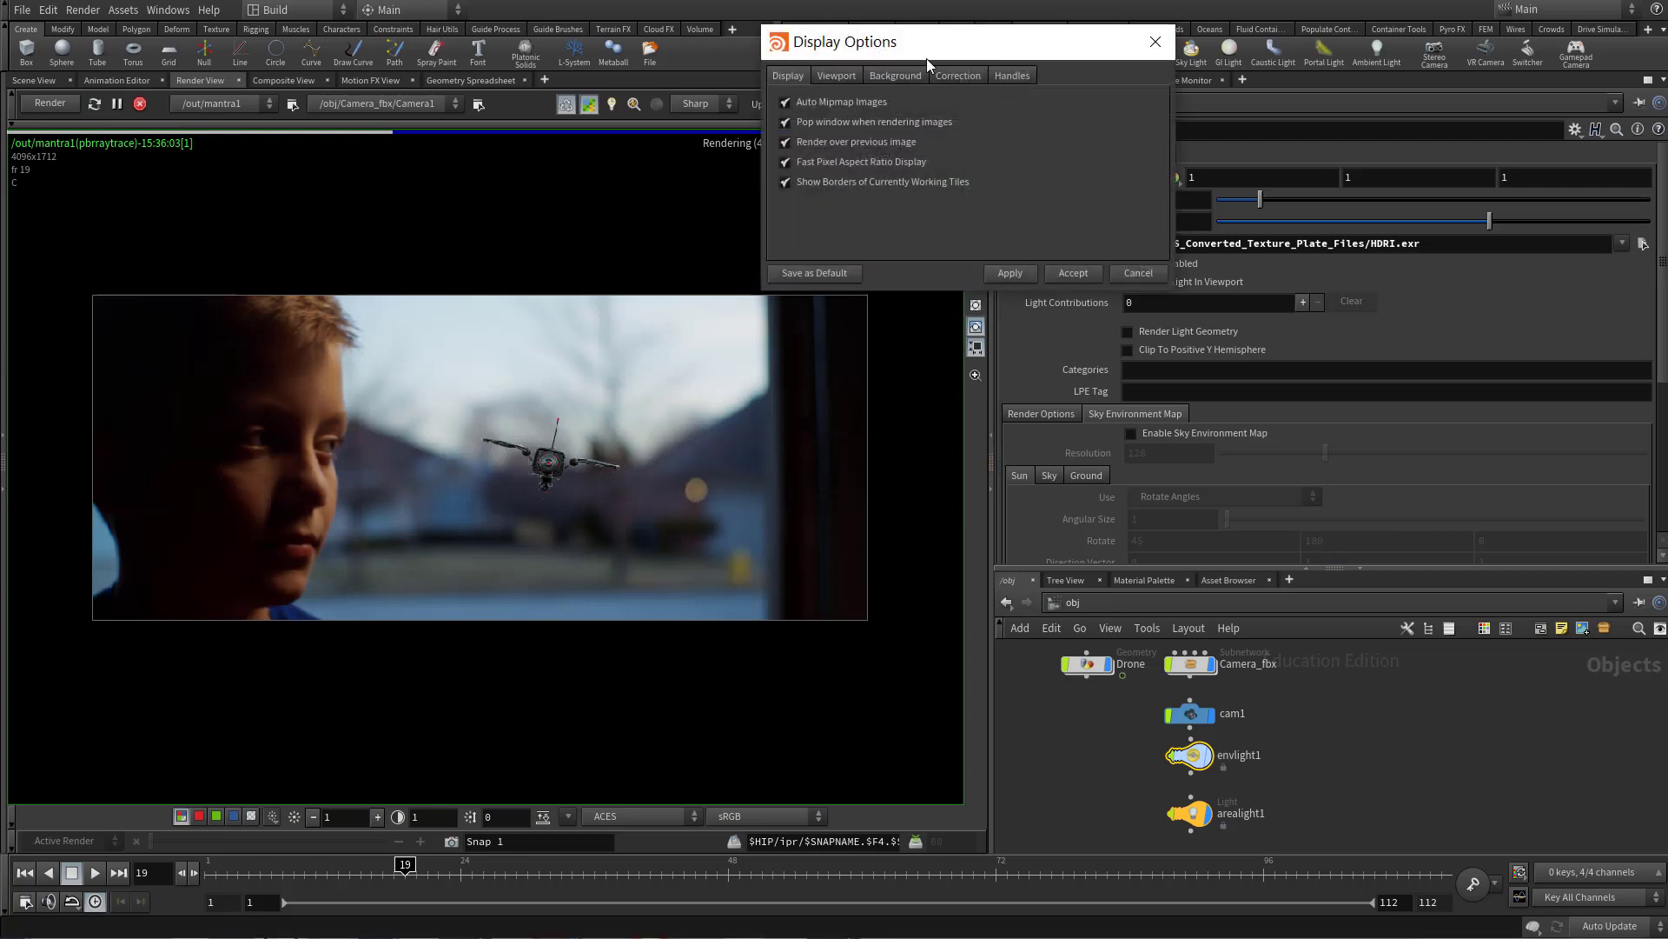
{"action": "left_click", "coordinate": [799, 357]}
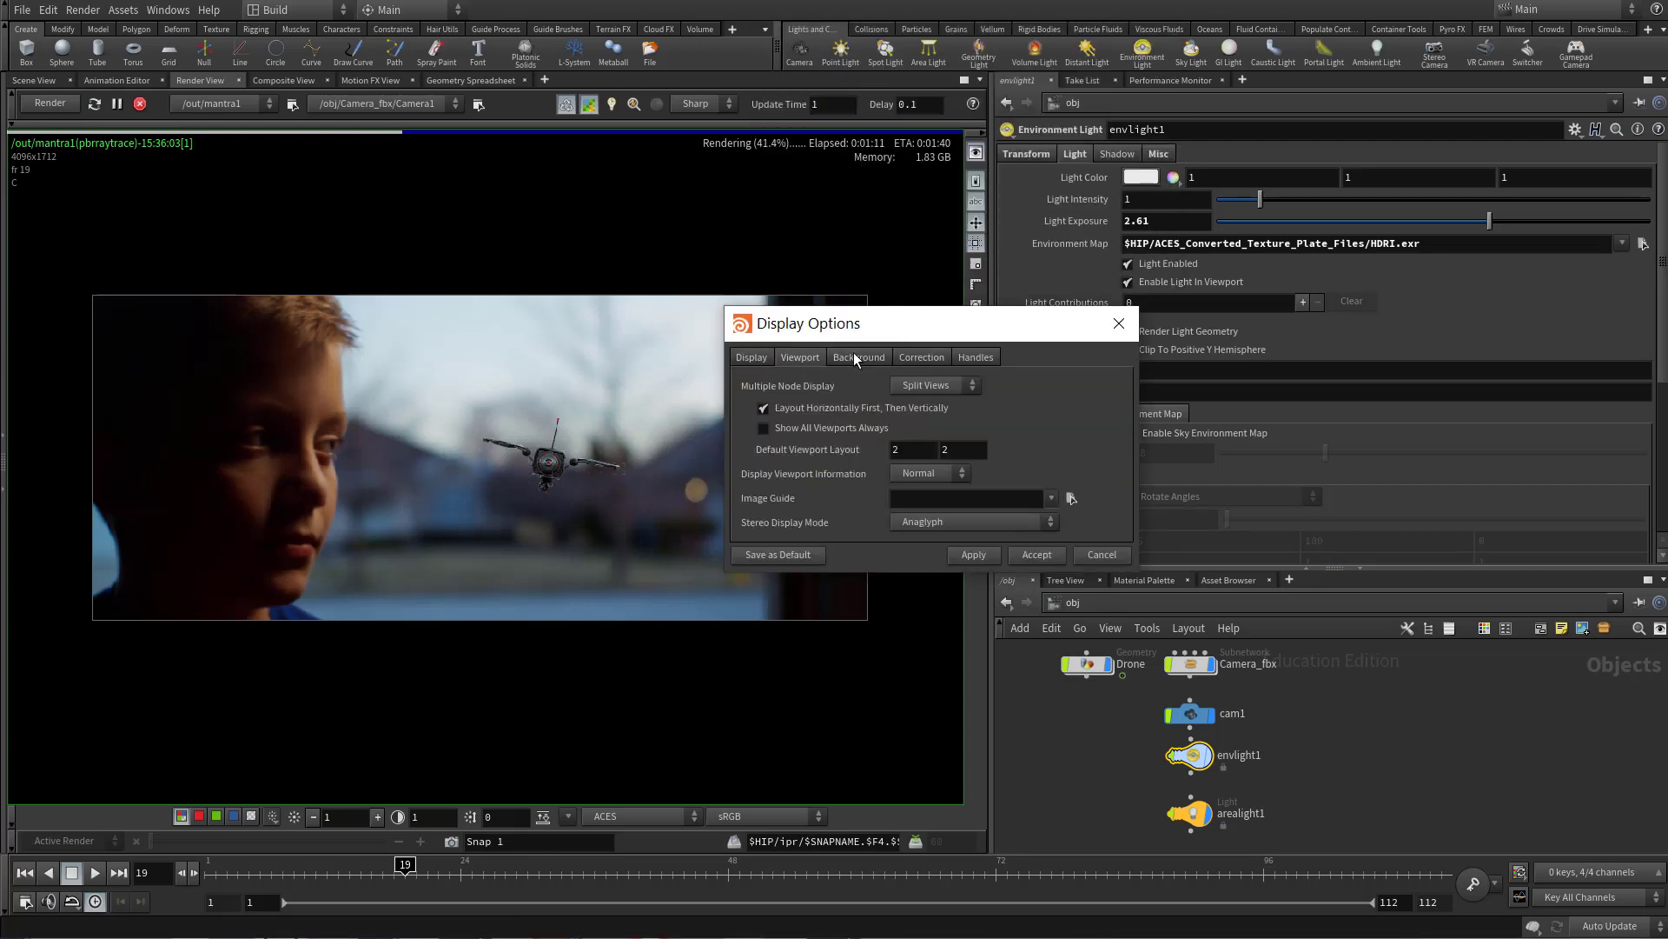
{"action": "left_click", "coordinate": [854, 356]}
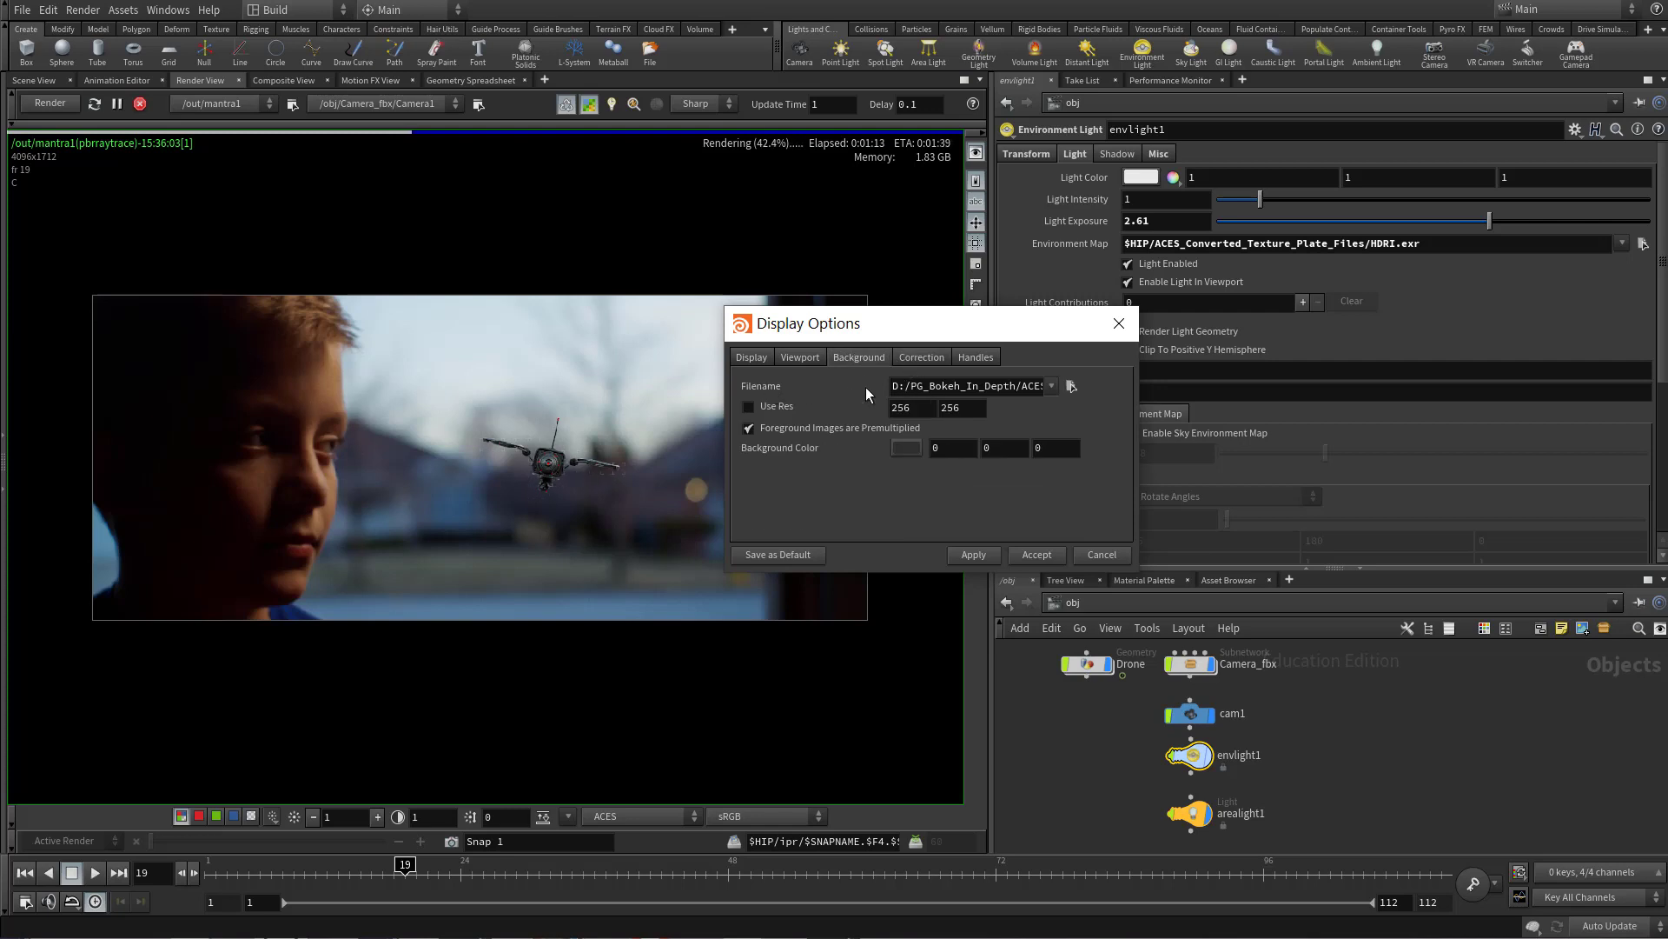
{"action": "left_click_drag", "start_coordinate": [1021, 386], "coordinate": [1464, 385]}
{"action": "key", "text": "ctrl+v"}
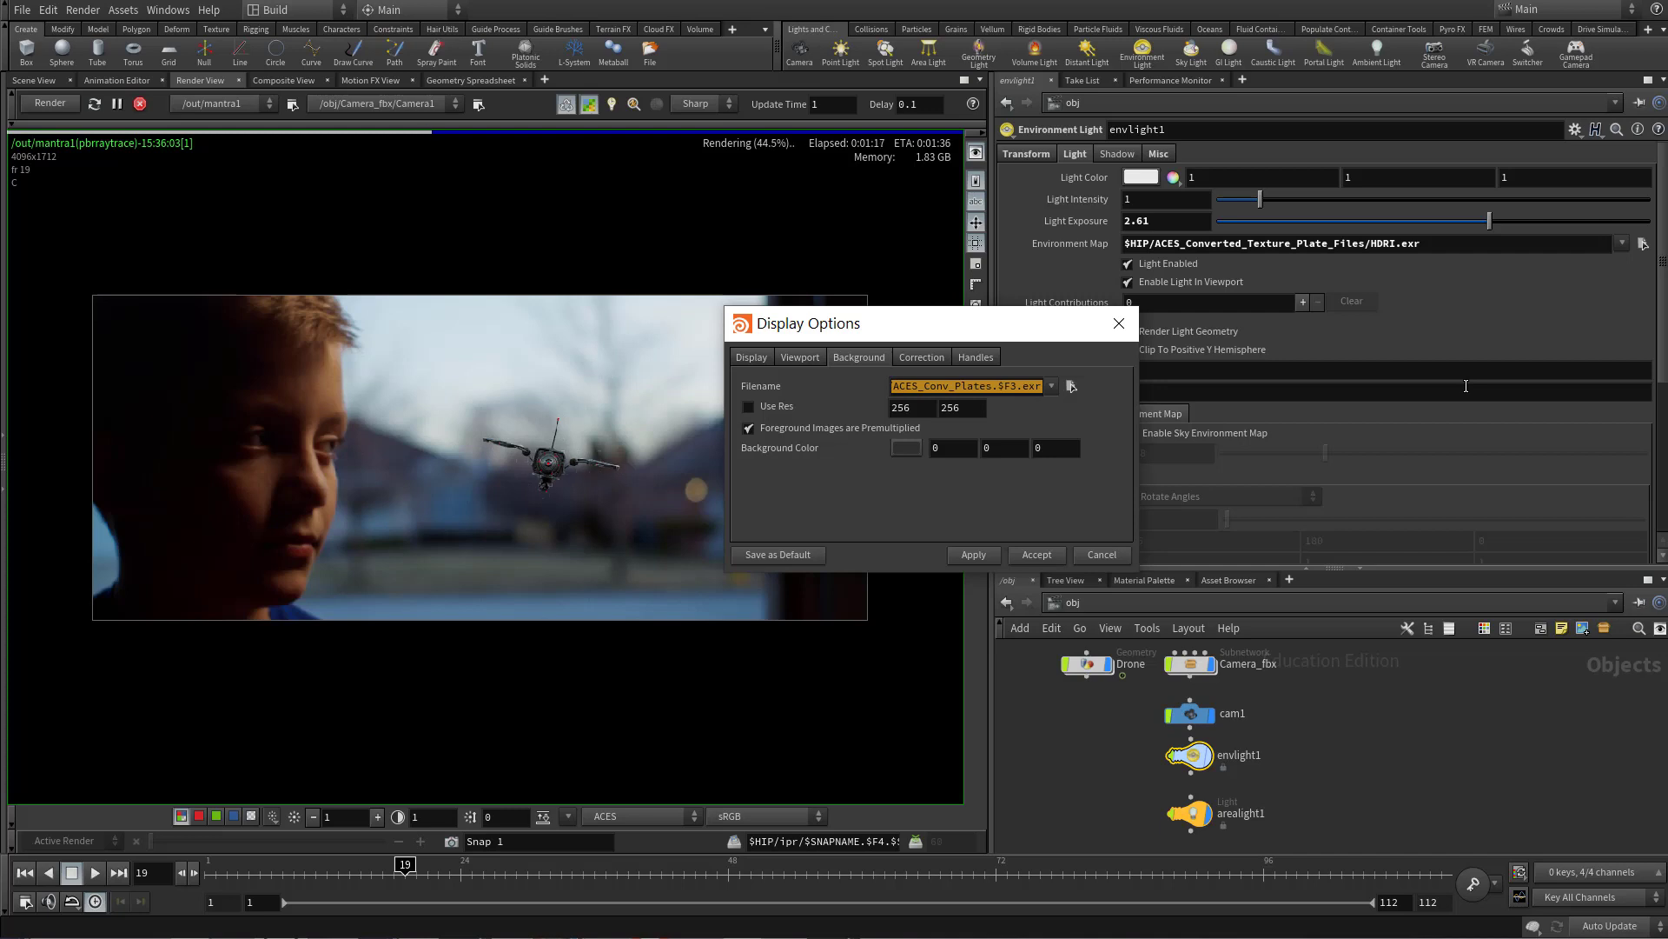
{"action": "left_click", "coordinate": [1012, 386]}
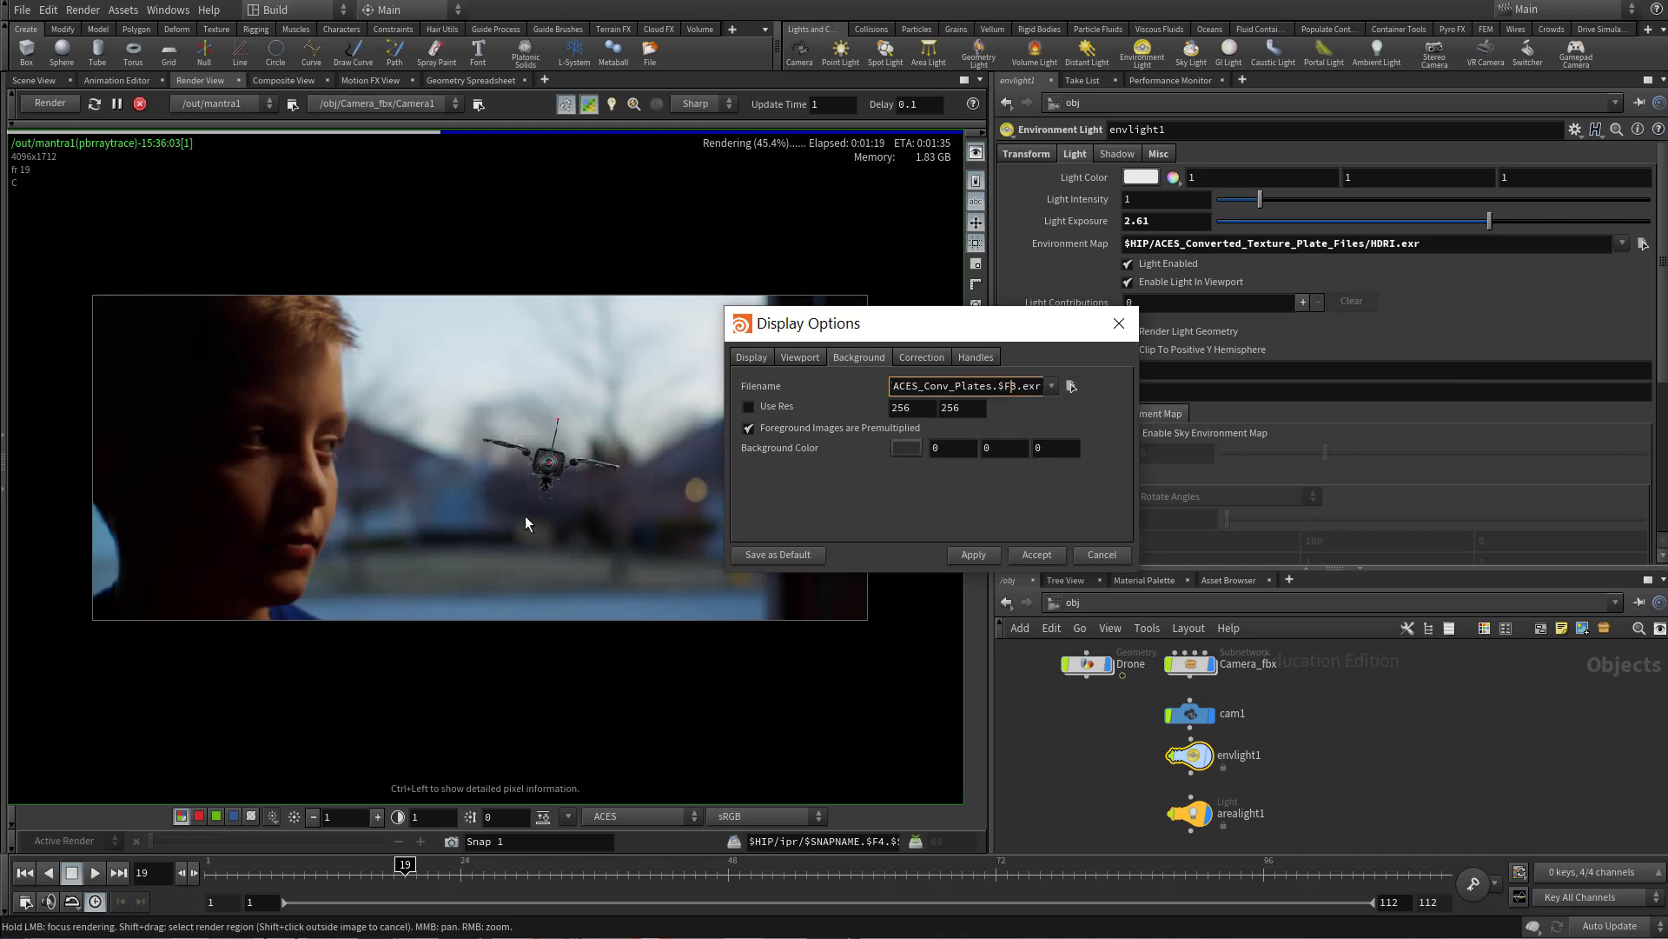
{"action": "left_click", "coordinate": [1119, 323]}
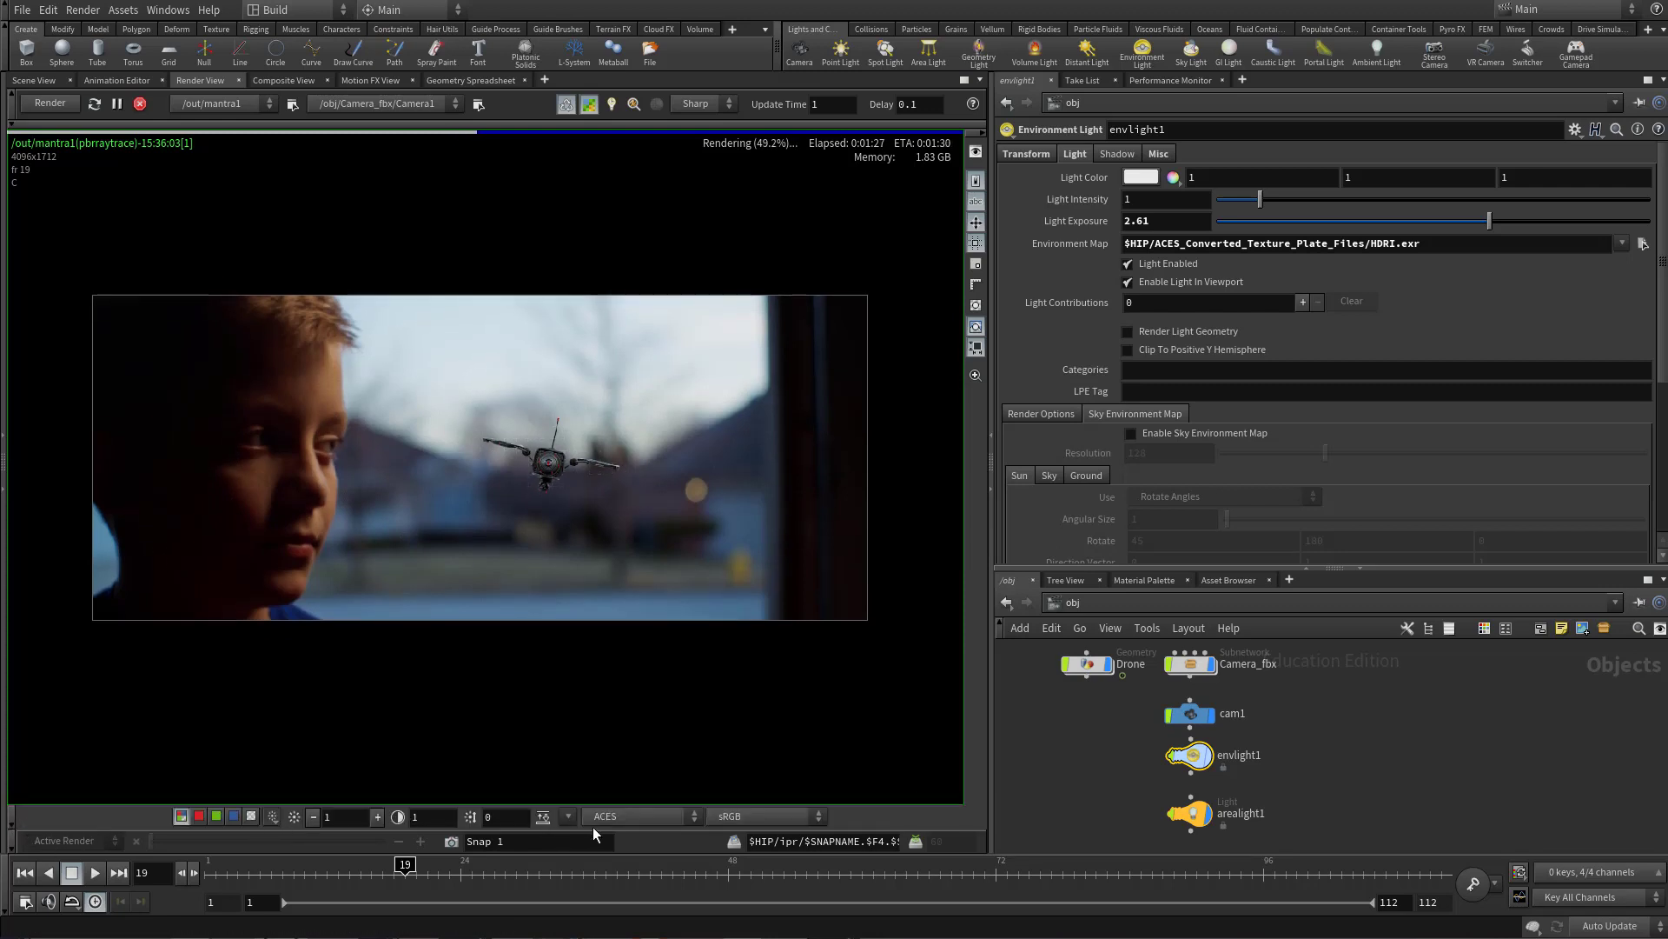
- Check the Render View's ACES display and sRGB view transform, and inspect the drone's alpha channel before returning to full color
{"action": "left_click", "coordinate": [773, 818]}
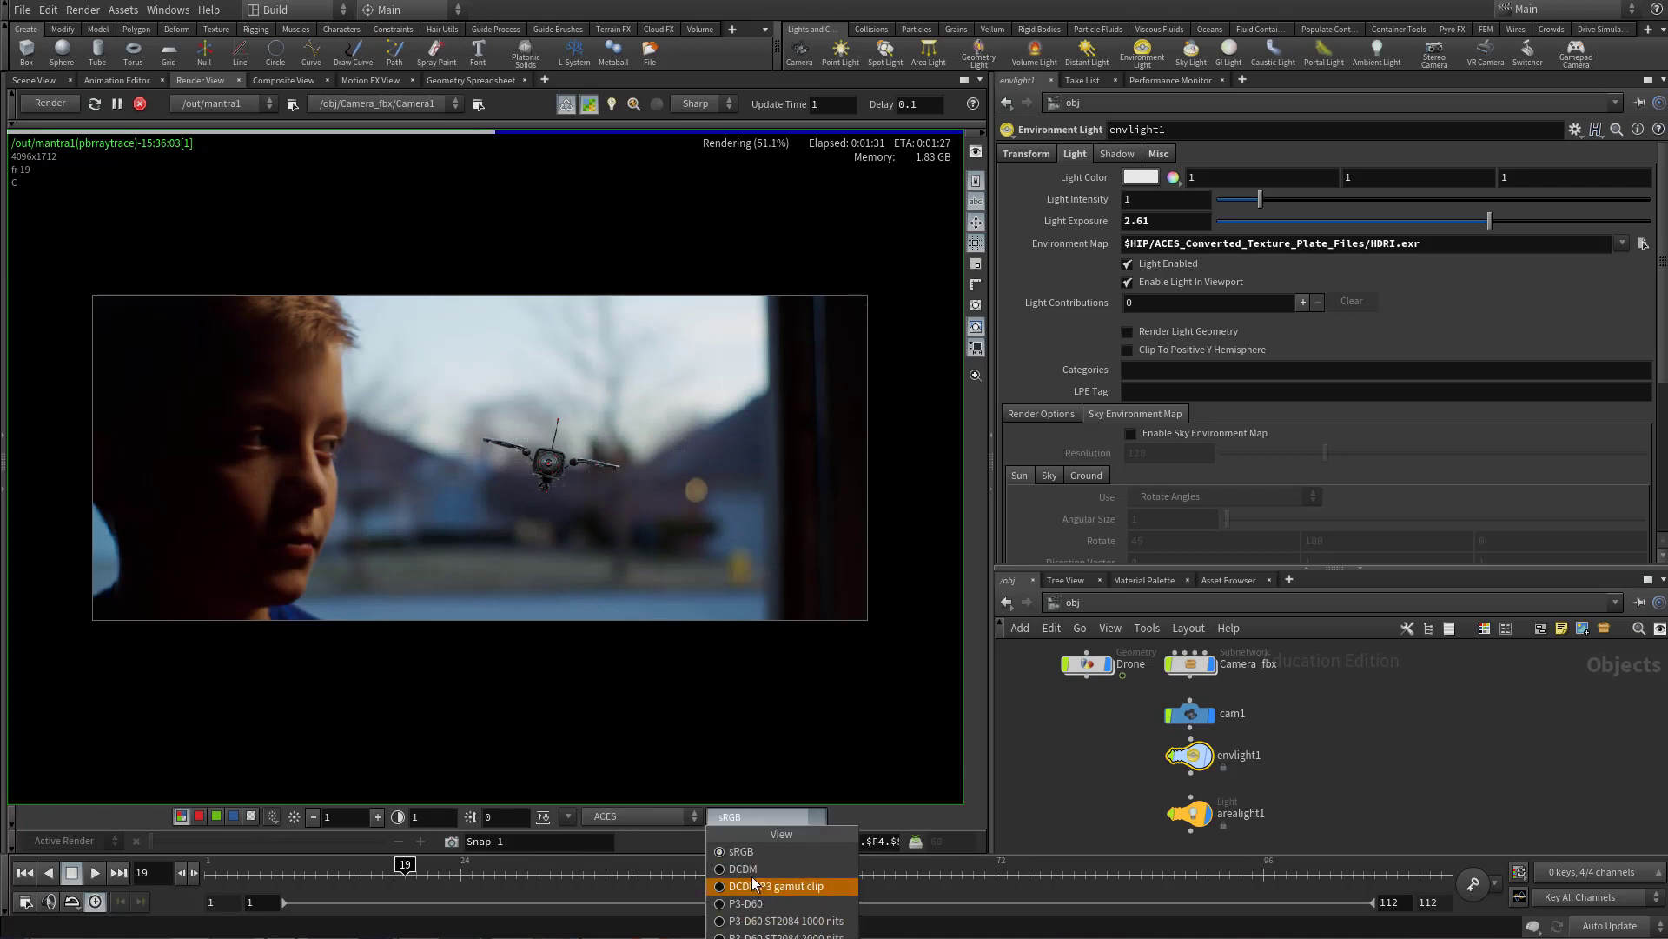
{"action": "left_click", "coordinate": [741, 851]}
{"action": "left_click", "coordinate": [633, 819]}
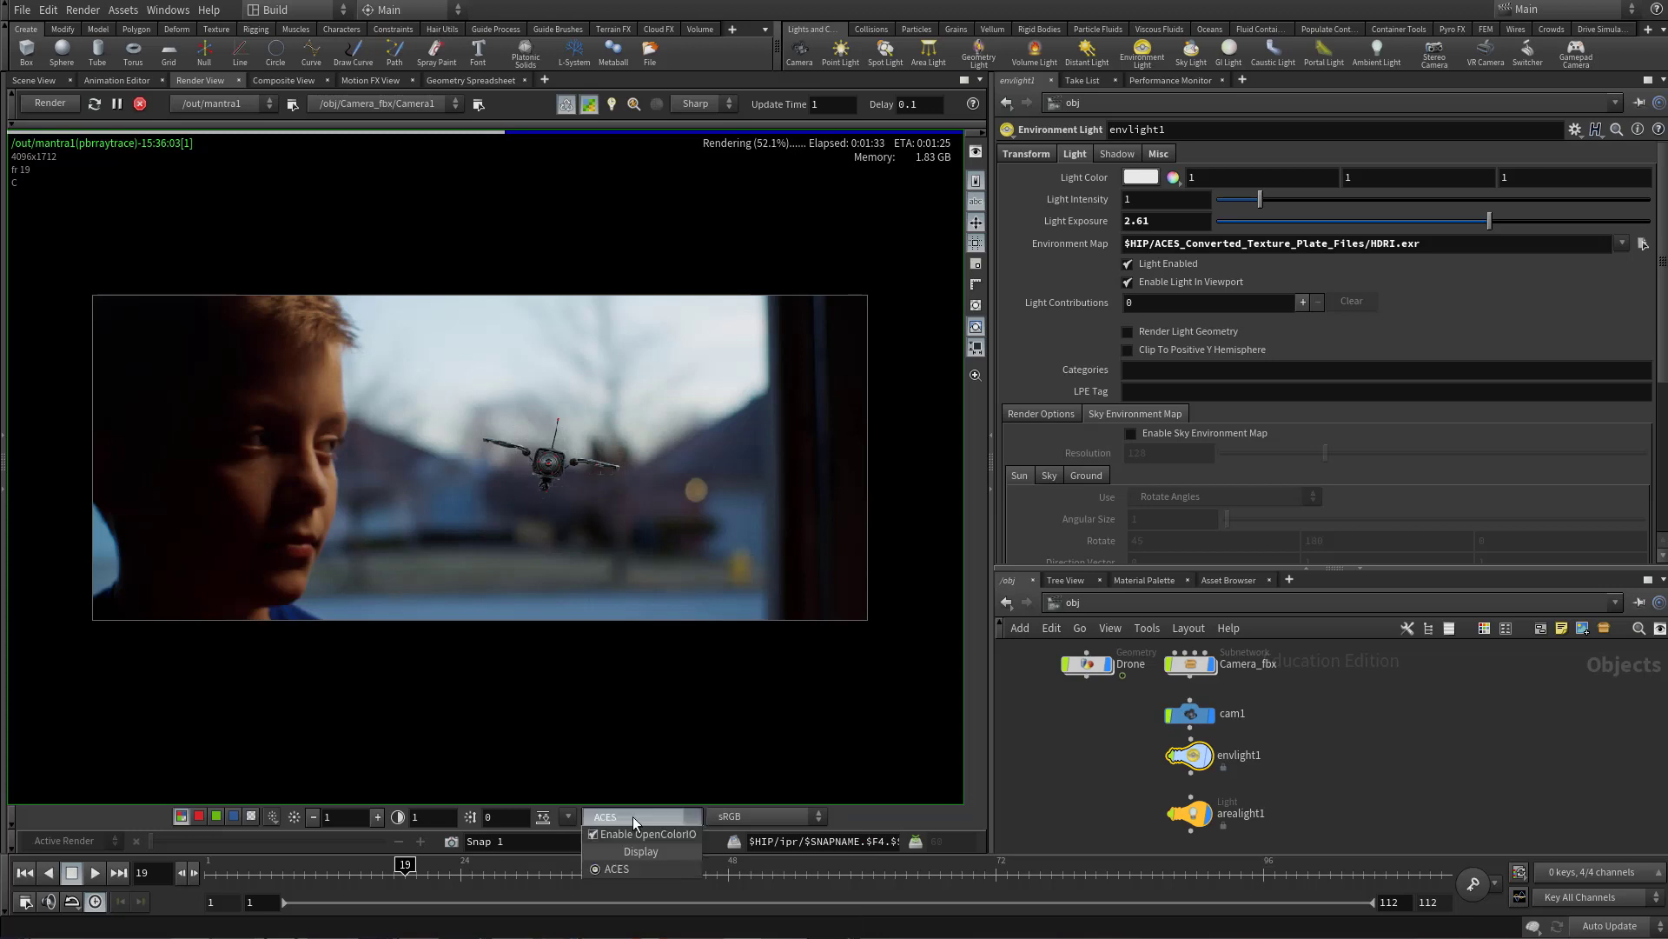
{"action": "left_click", "coordinate": [645, 811]}
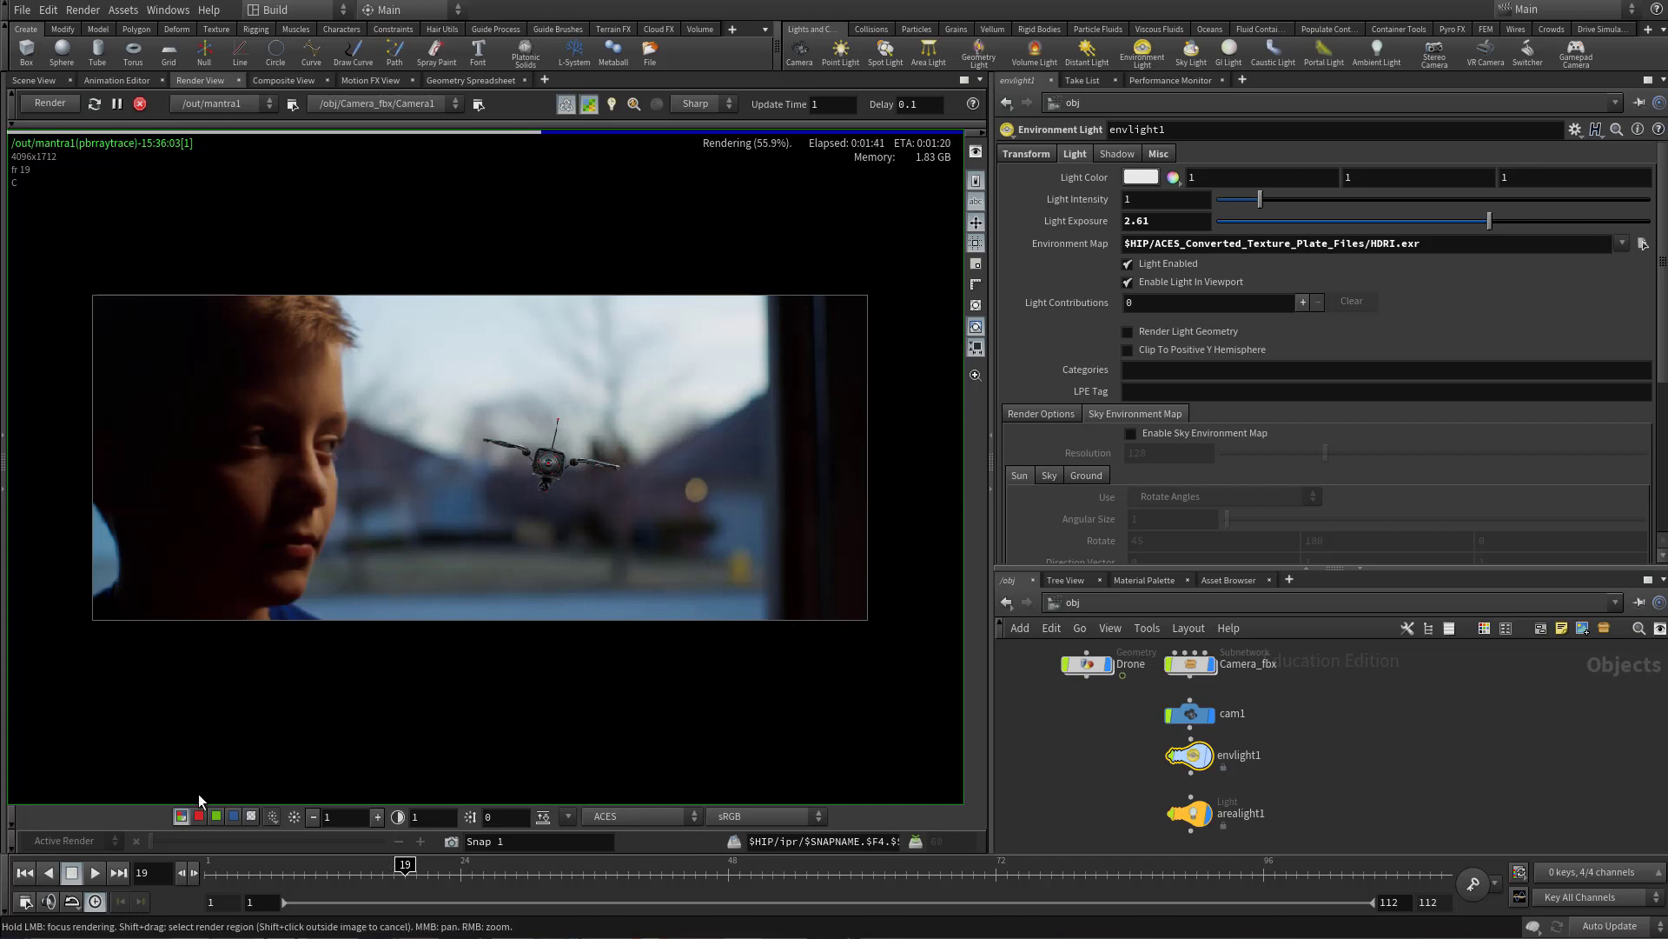
{"action": "left_click", "coordinate": [253, 818]}
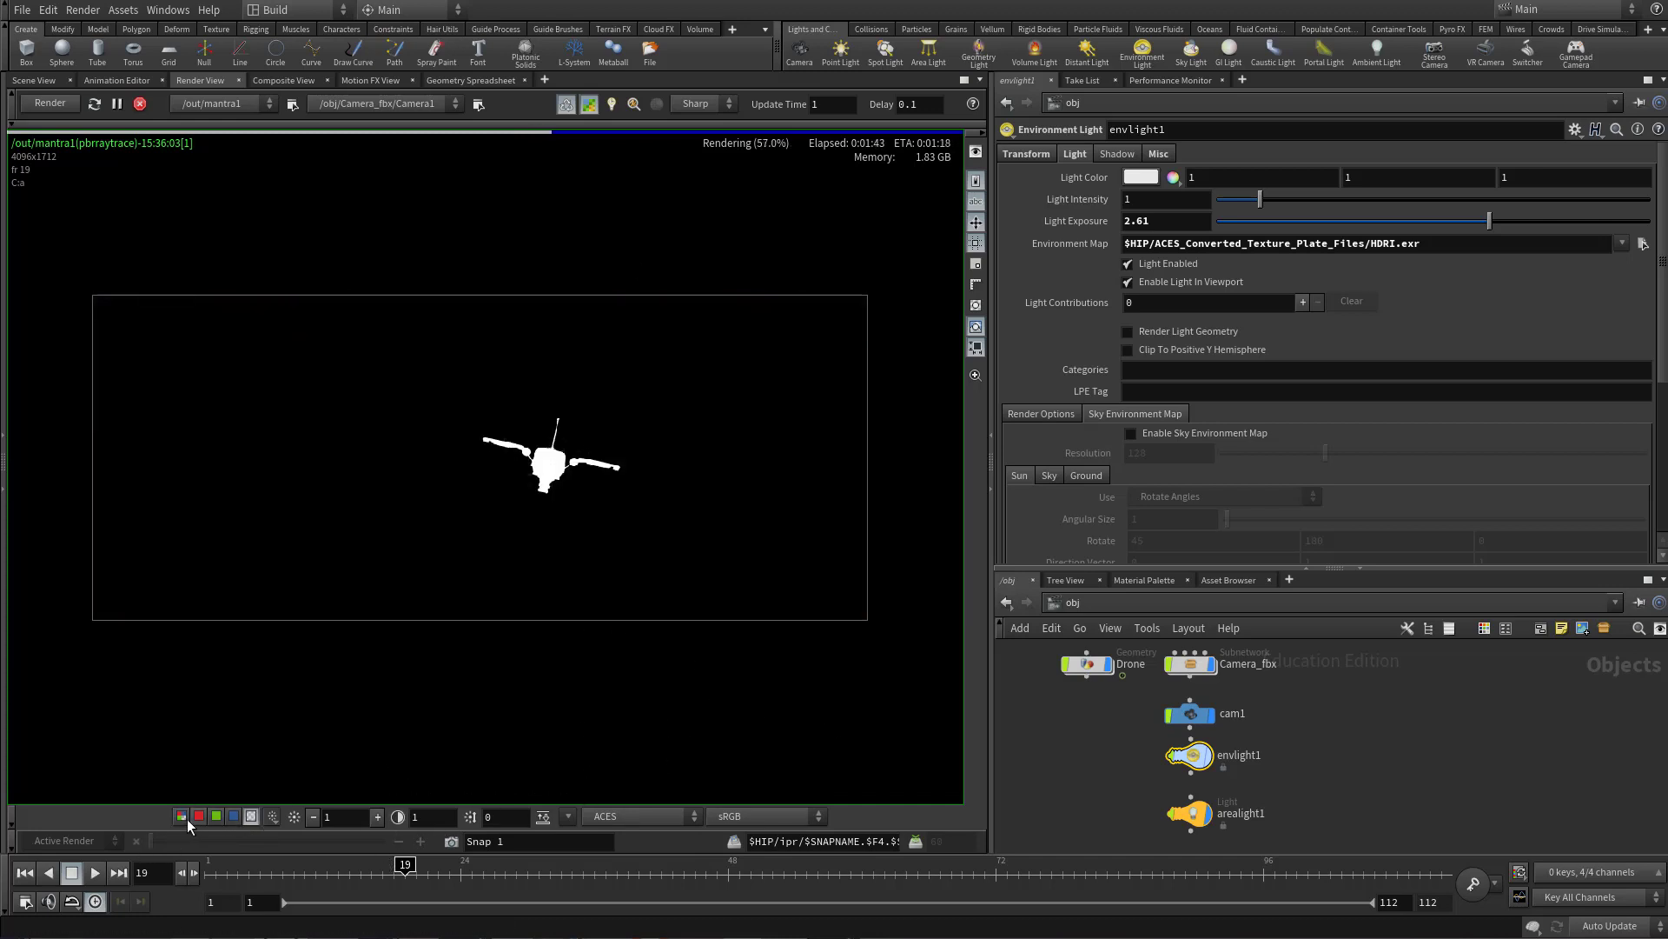
{"action": "left_click", "coordinate": [183, 816]}
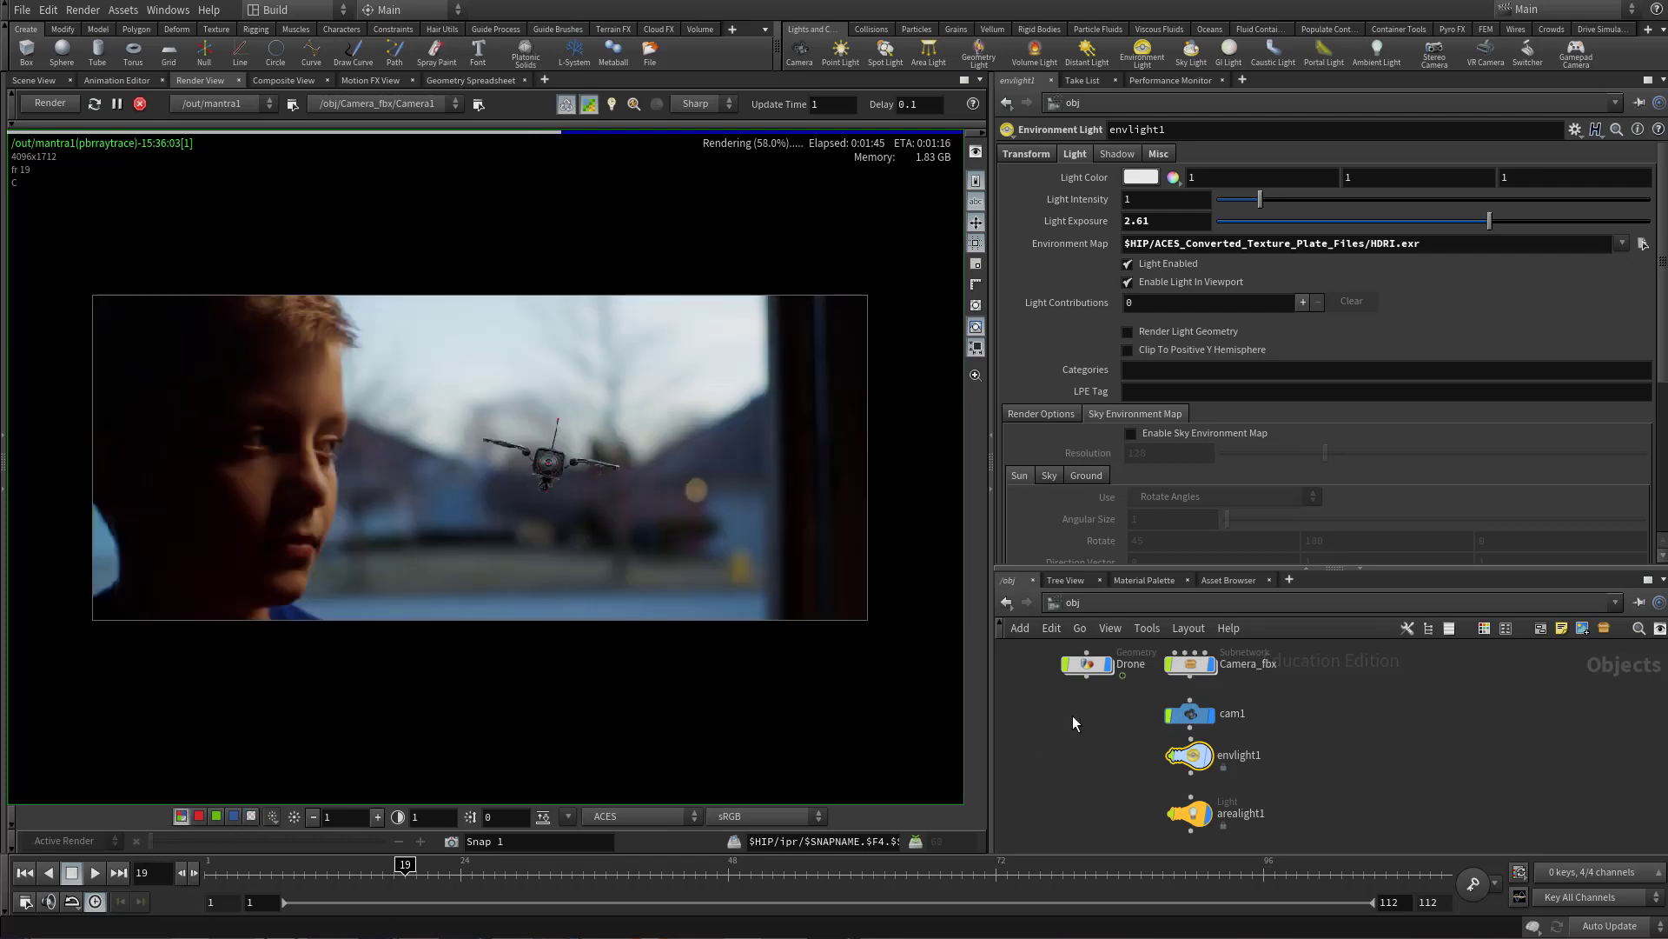
- Switch the network to the out level and examine the Rendering sampling settings of mantra1
{"action": "left_click", "coordinate": [1123, 601]}
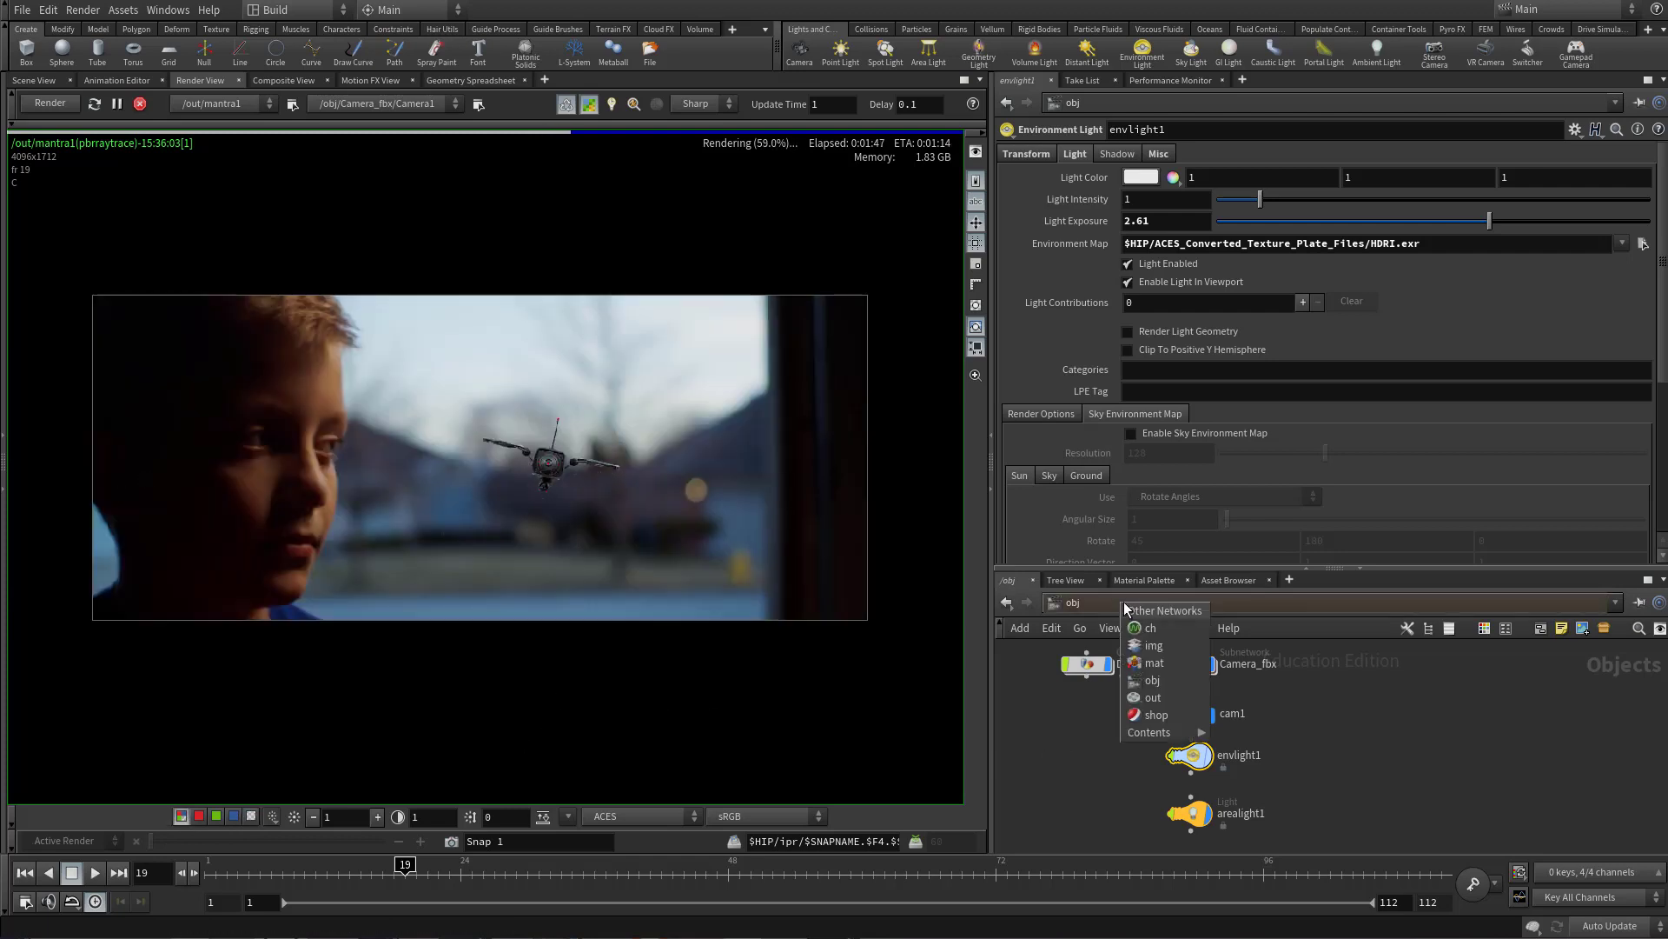
{"action": "left_click", "coordinate": [1180, 691]}
{"action": "scroll", "coordinate": [1069, 466], "scroll_direction": "down", "scroll_amount": 8}
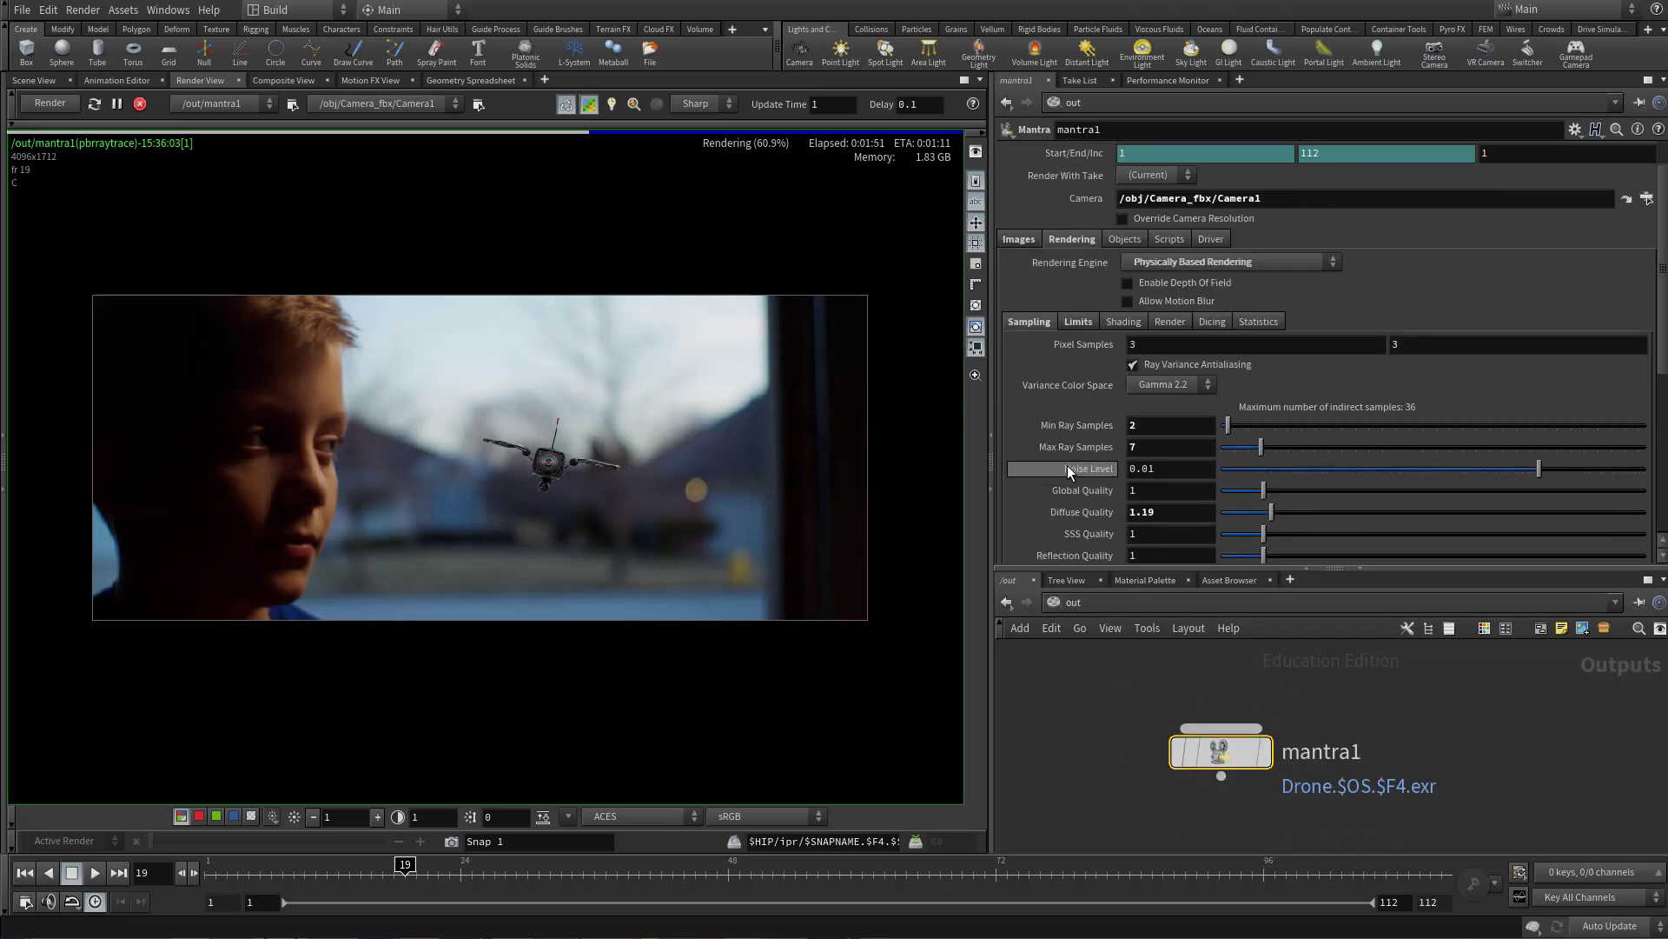
- Review mantra1's Rendering settings for sampling quality, limits, shading and render options without changing any values
{"action": "scroll", "coordinate": [1069, 435], "scroll_direction": "up", "scroll_amount": 8}
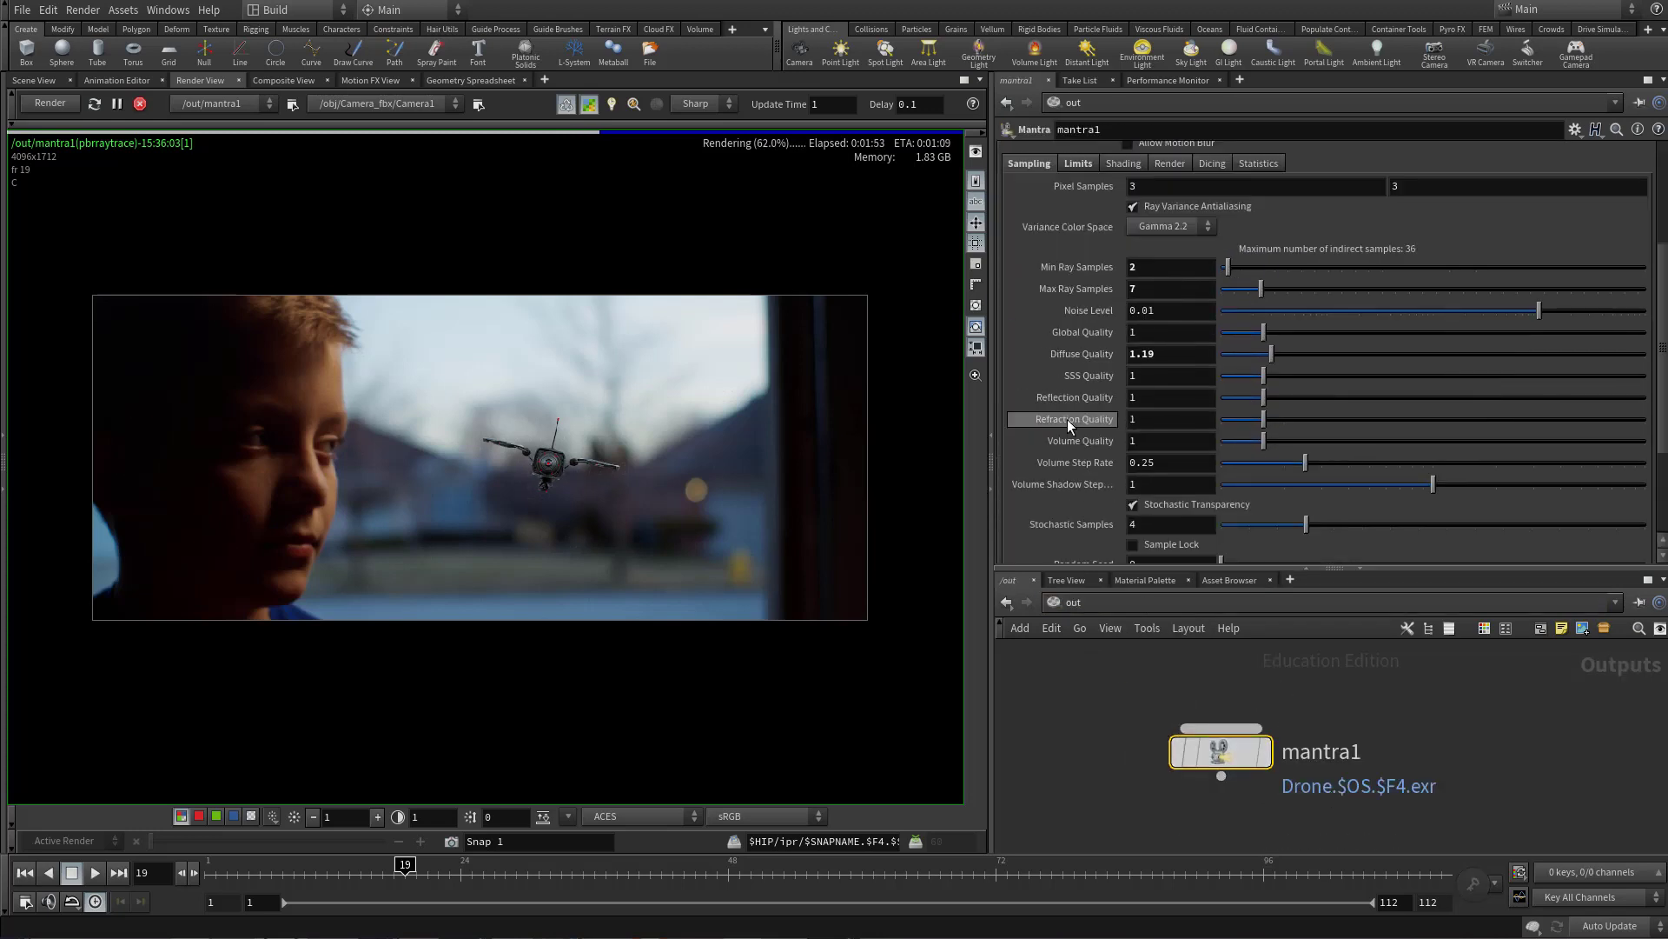
{"action": "left_click", "coordinate": [1078, 231]}
{"action": "left_click", "coordinate": [1120, 232]}
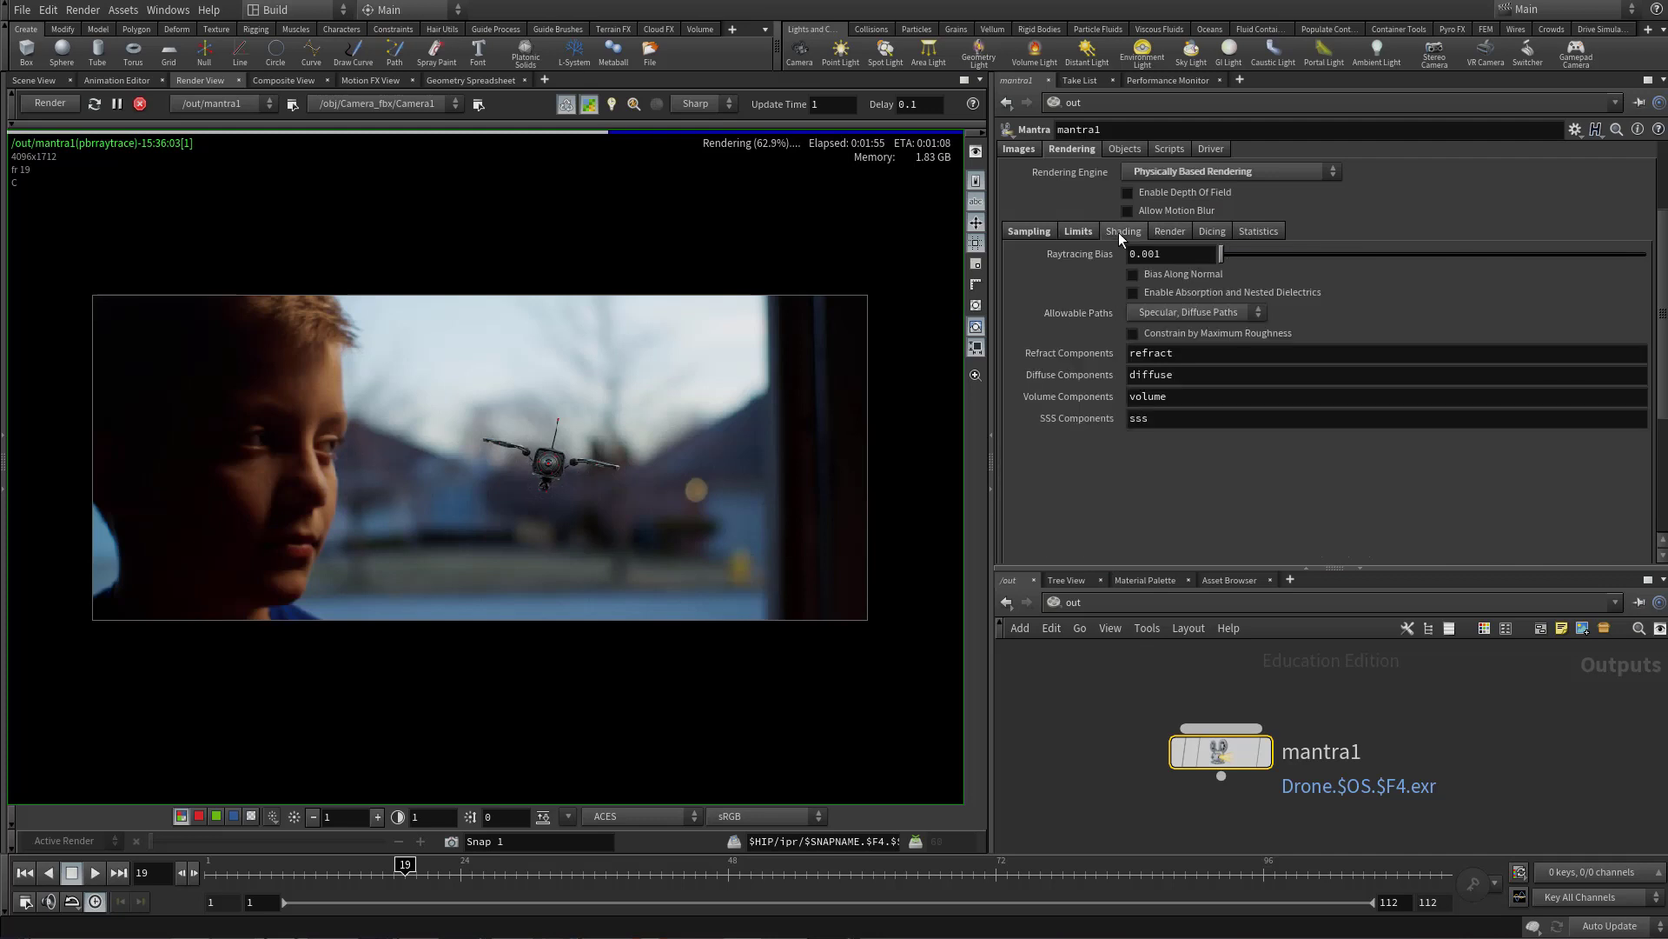
{"action": "left_click", "coordinate": [1171, 231]}
{"action": "scroll", "coordinate": [1076, 318], "scroll_direction": "up", "scroll_amount": 3}
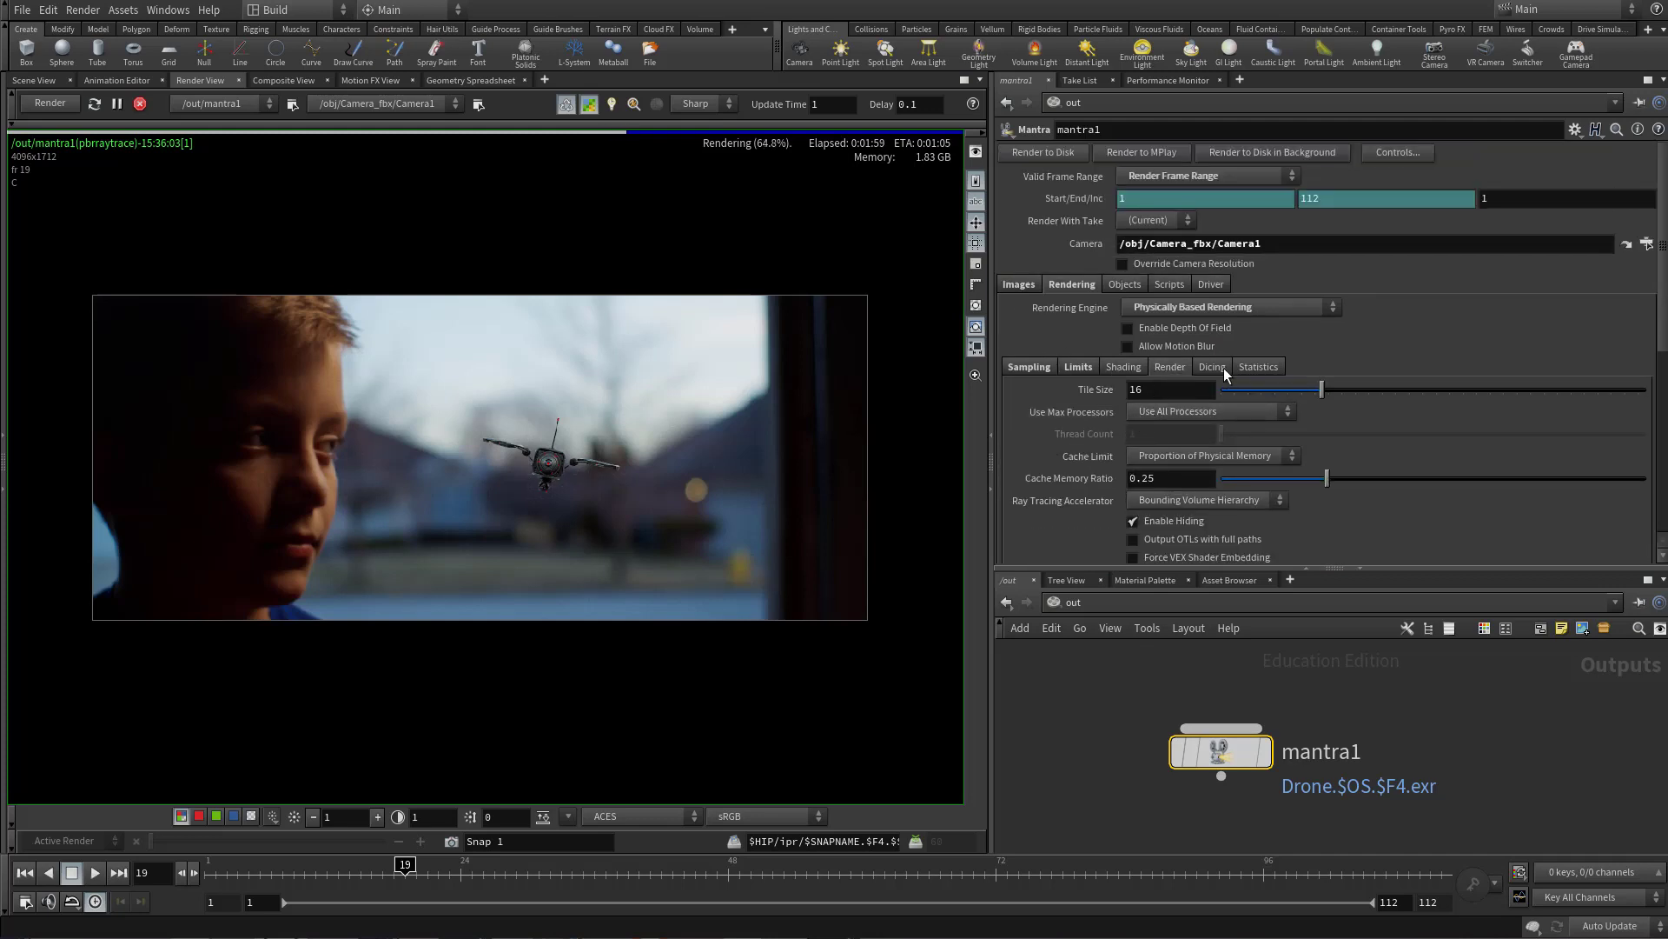
- Examine mantra1's image output settings, including the extra image planes and the Deep Camera Map deep output
{"action": "left_click", "coordinate": [1121, 282]}
{"action": "left_click", "coordinate": [1078, 282]}
{"action": "left_click", "coordinate": [1008, 282]}
{"action": "left_click", "coordinate": [1072, 283]}
{"action": "left_click", "coordinate": [1034, 285]}
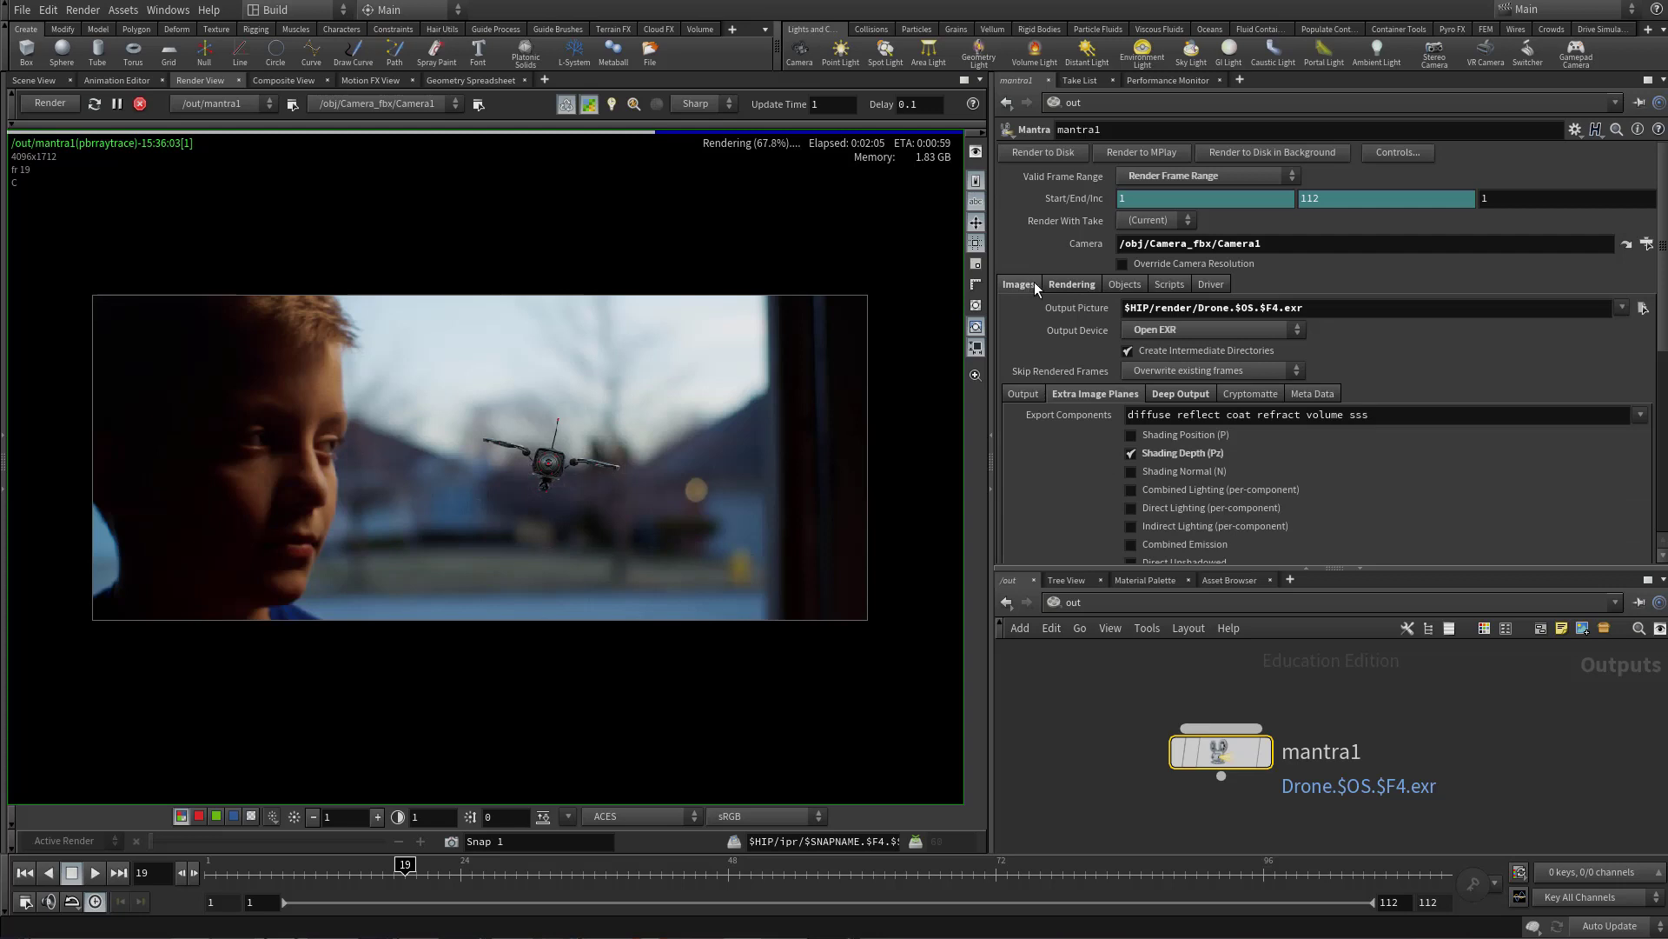
{"action": "left_click", "coordinate": [1178, 396]}
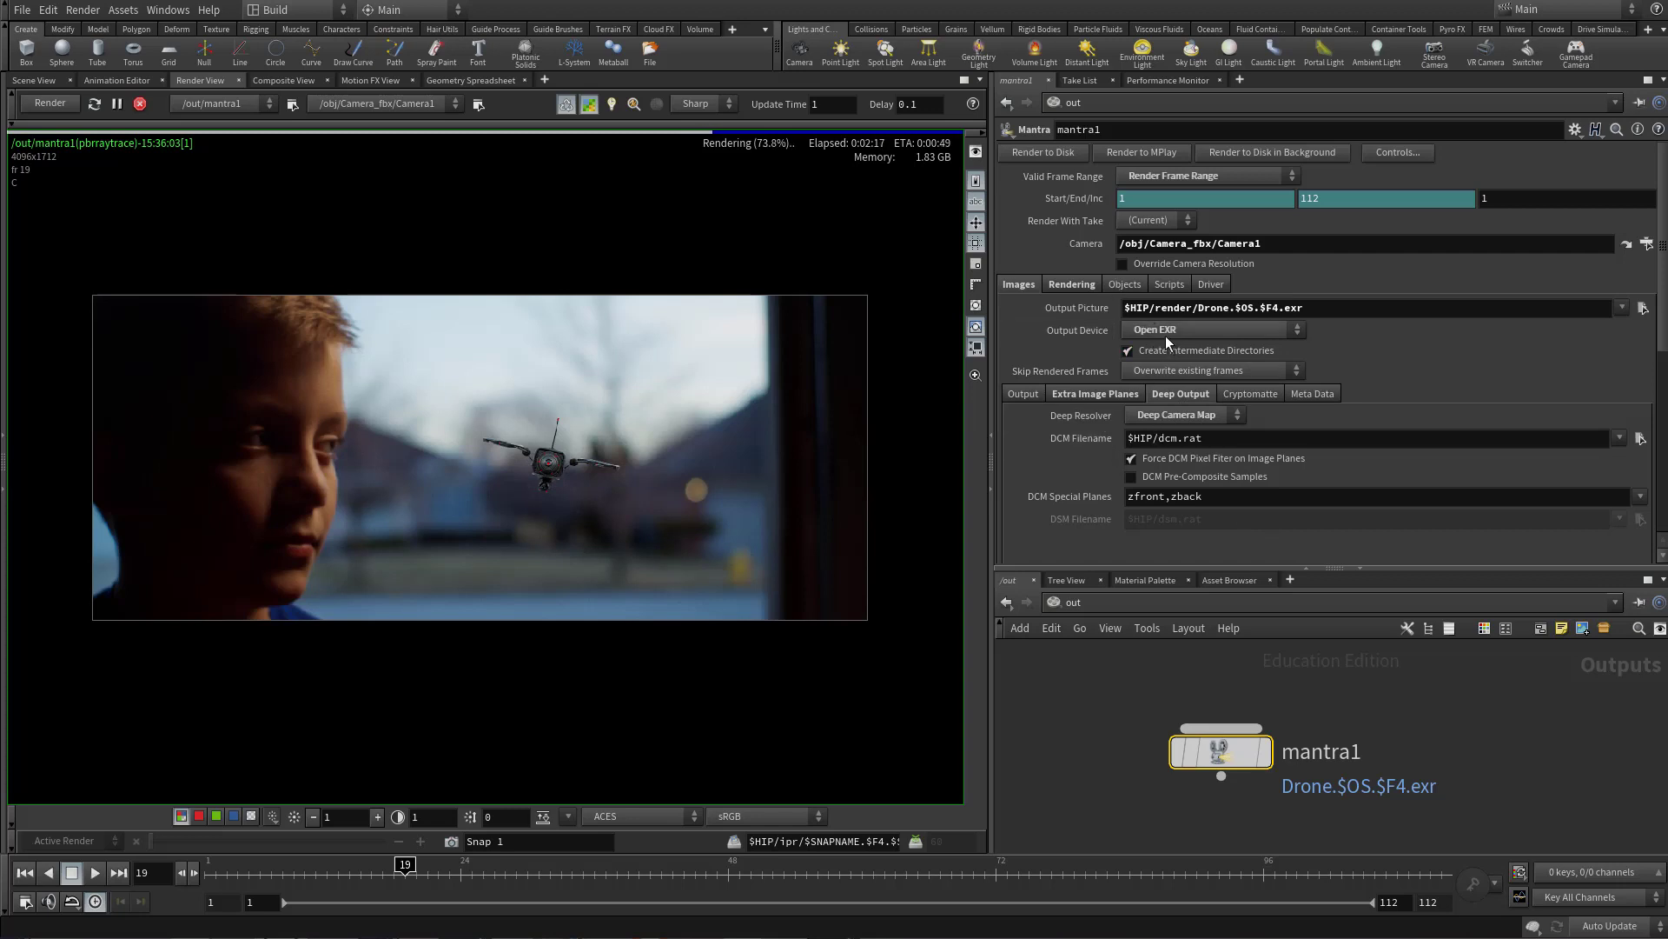
- Briefly switch Override Camera Resolution on and back off for mantra1, and check its Output Picture file path
{"action": "left_click", "coordinate": [1123, 263]}
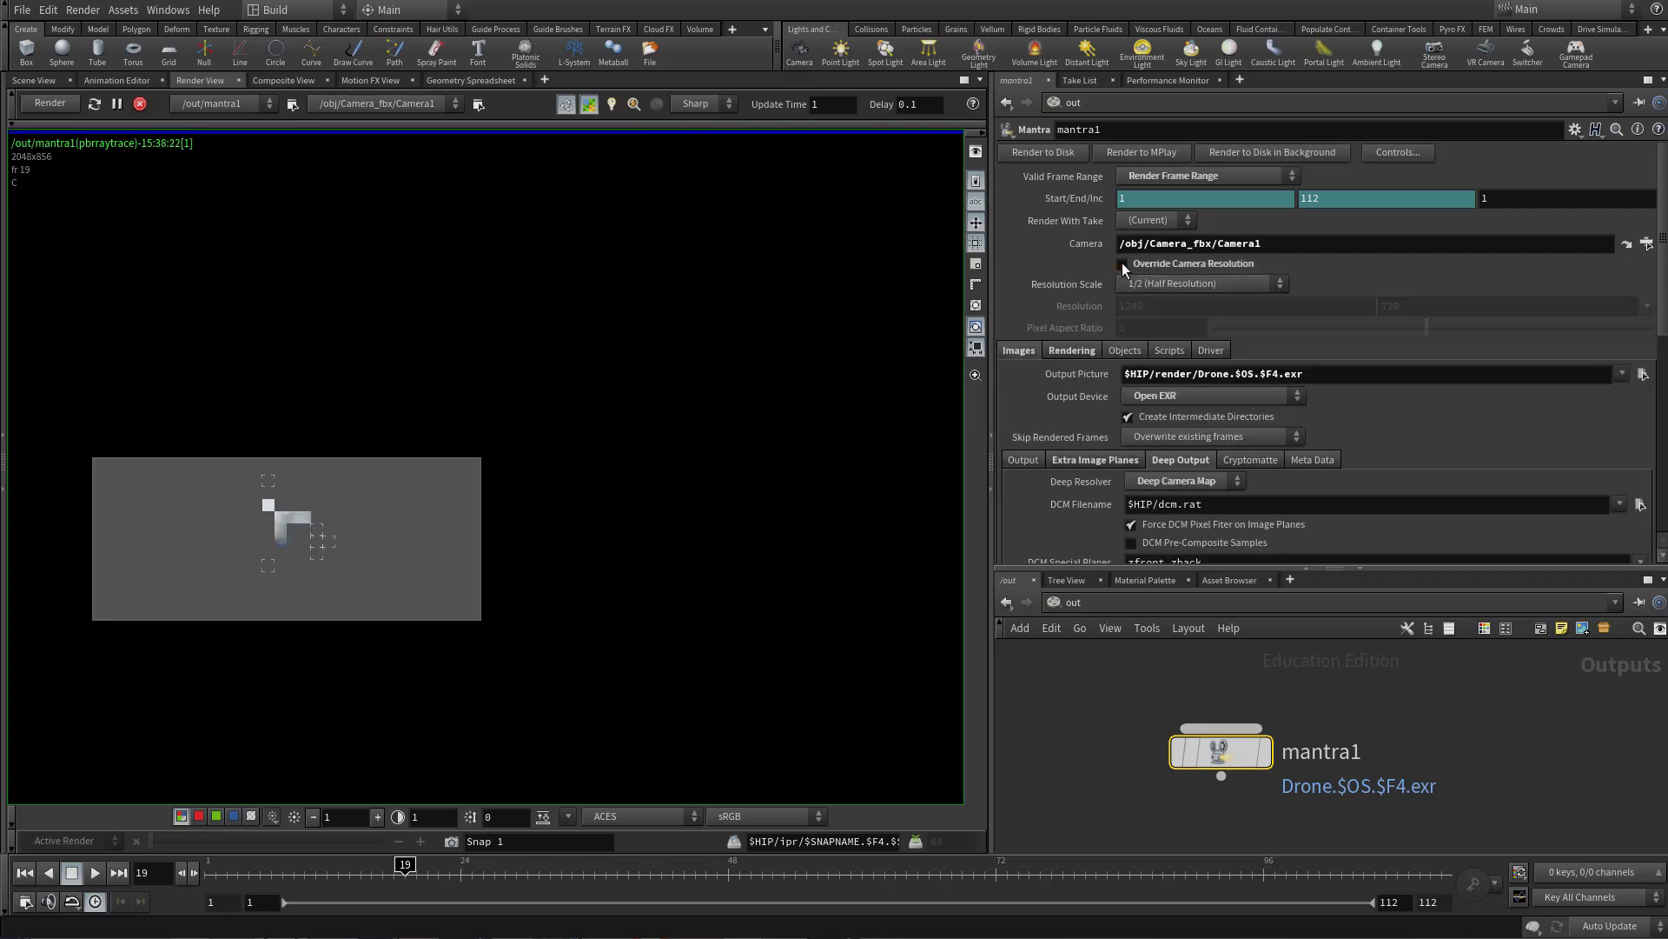
{"action": "left_click", "coordinate": [1123, 284]}
{"action": "left_click", "coordinate": [1074, 284]}
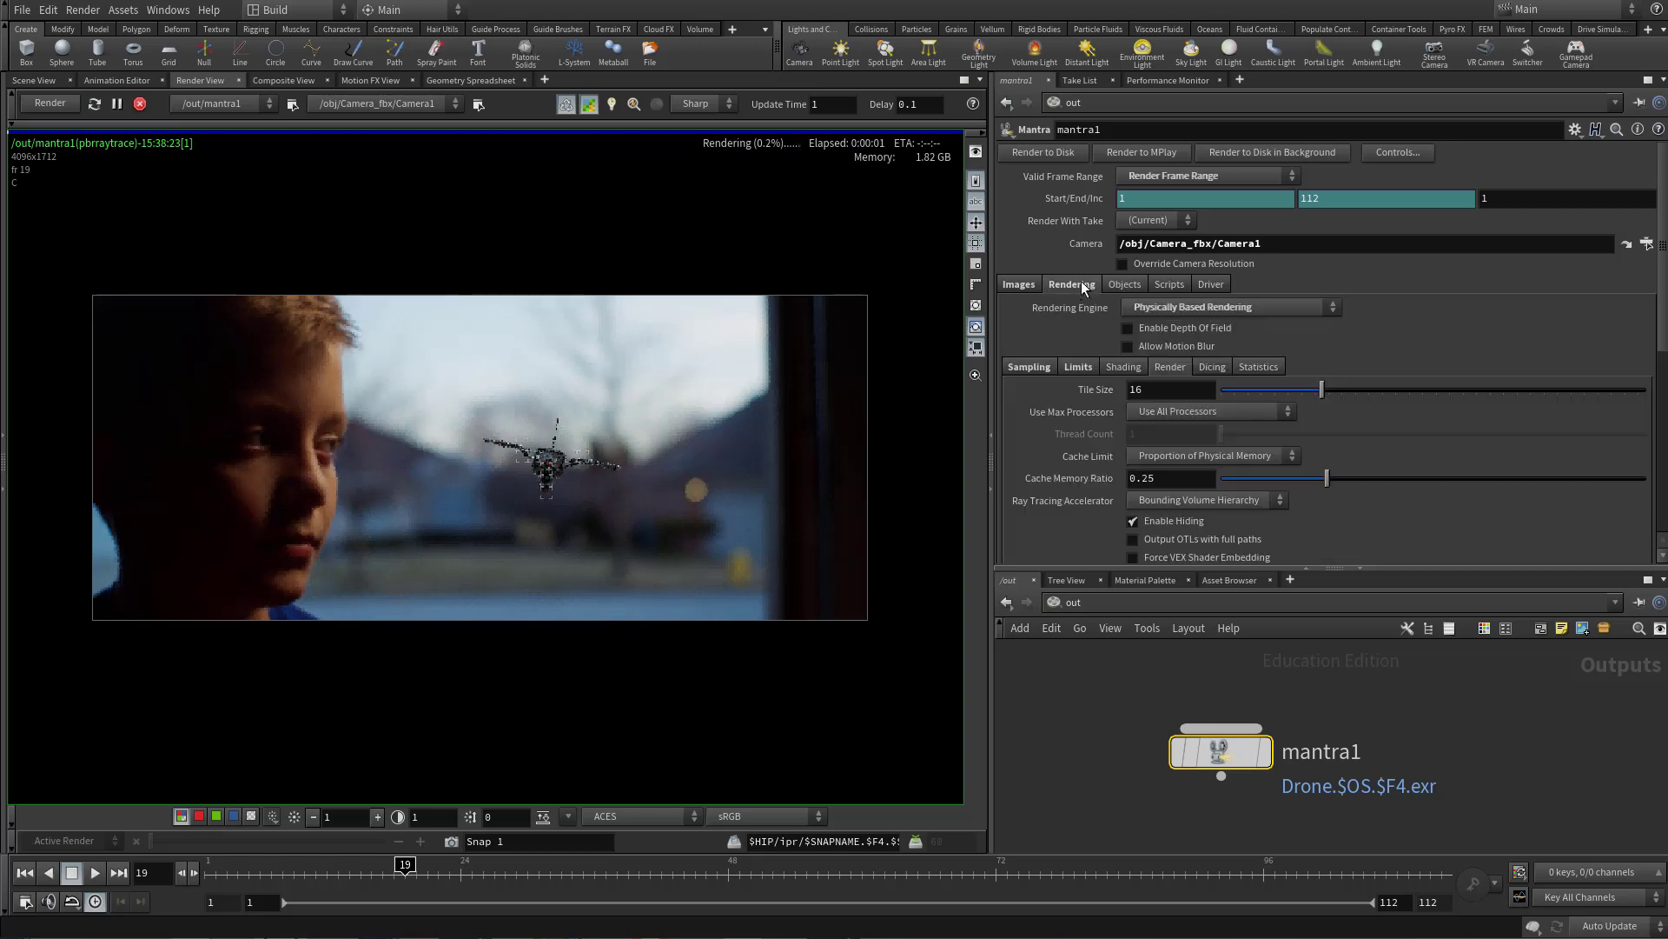
{"action": "left_click", "coordinate": [1024, 285]}
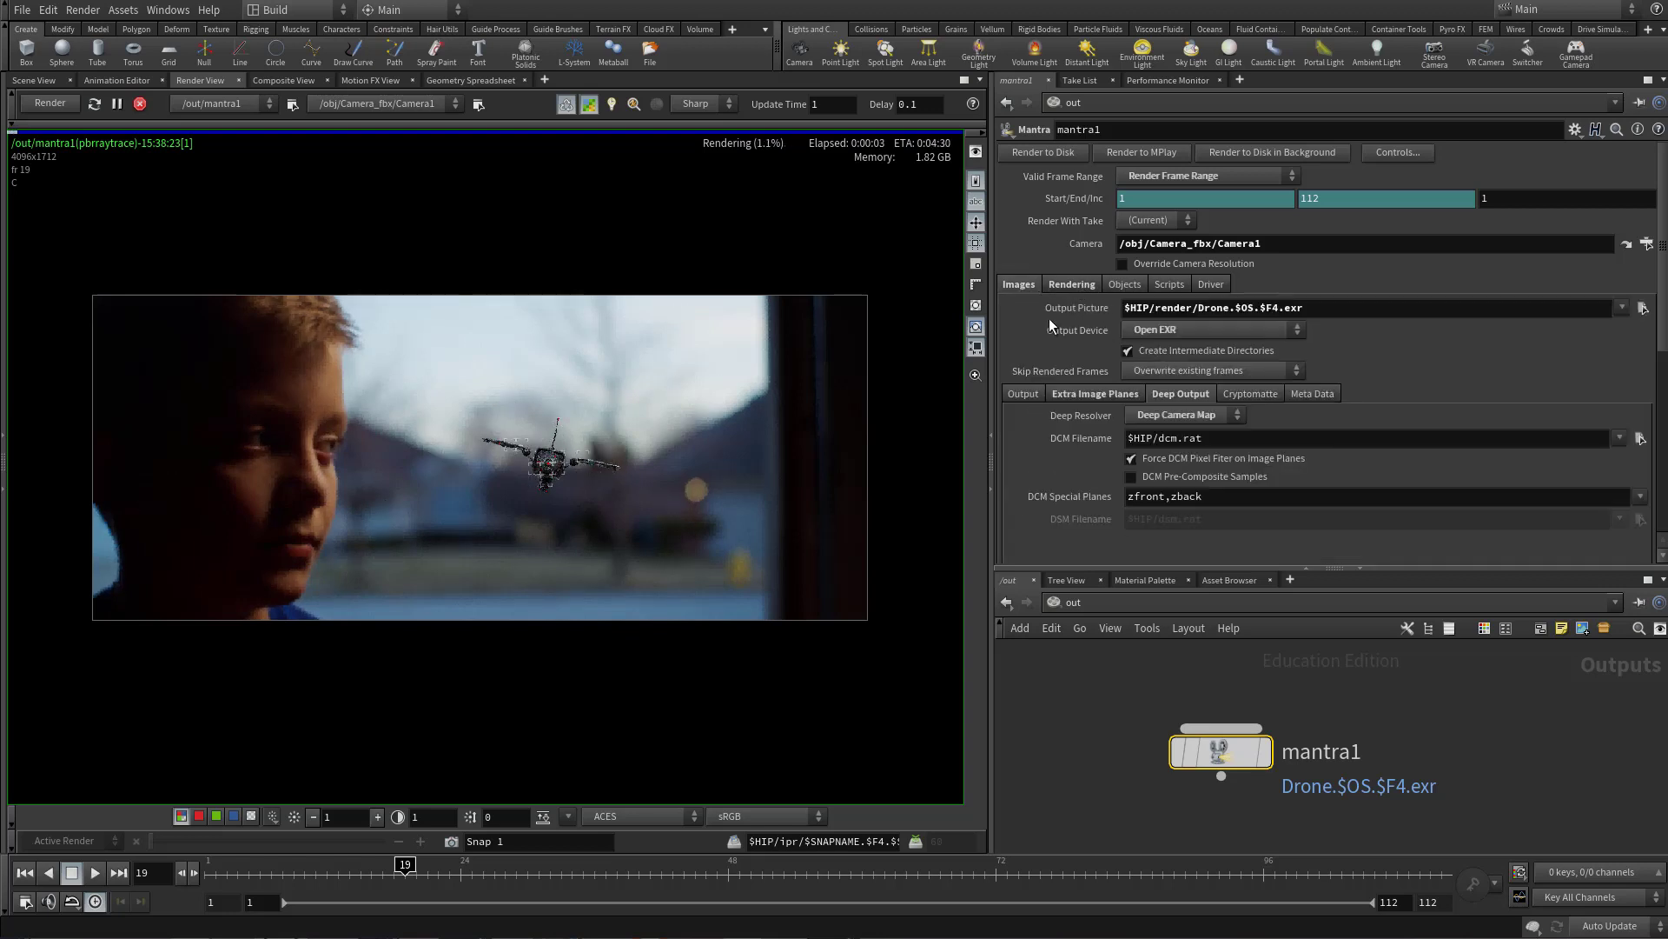
{"action": "left_click", "coordinate": [1200, 308]}
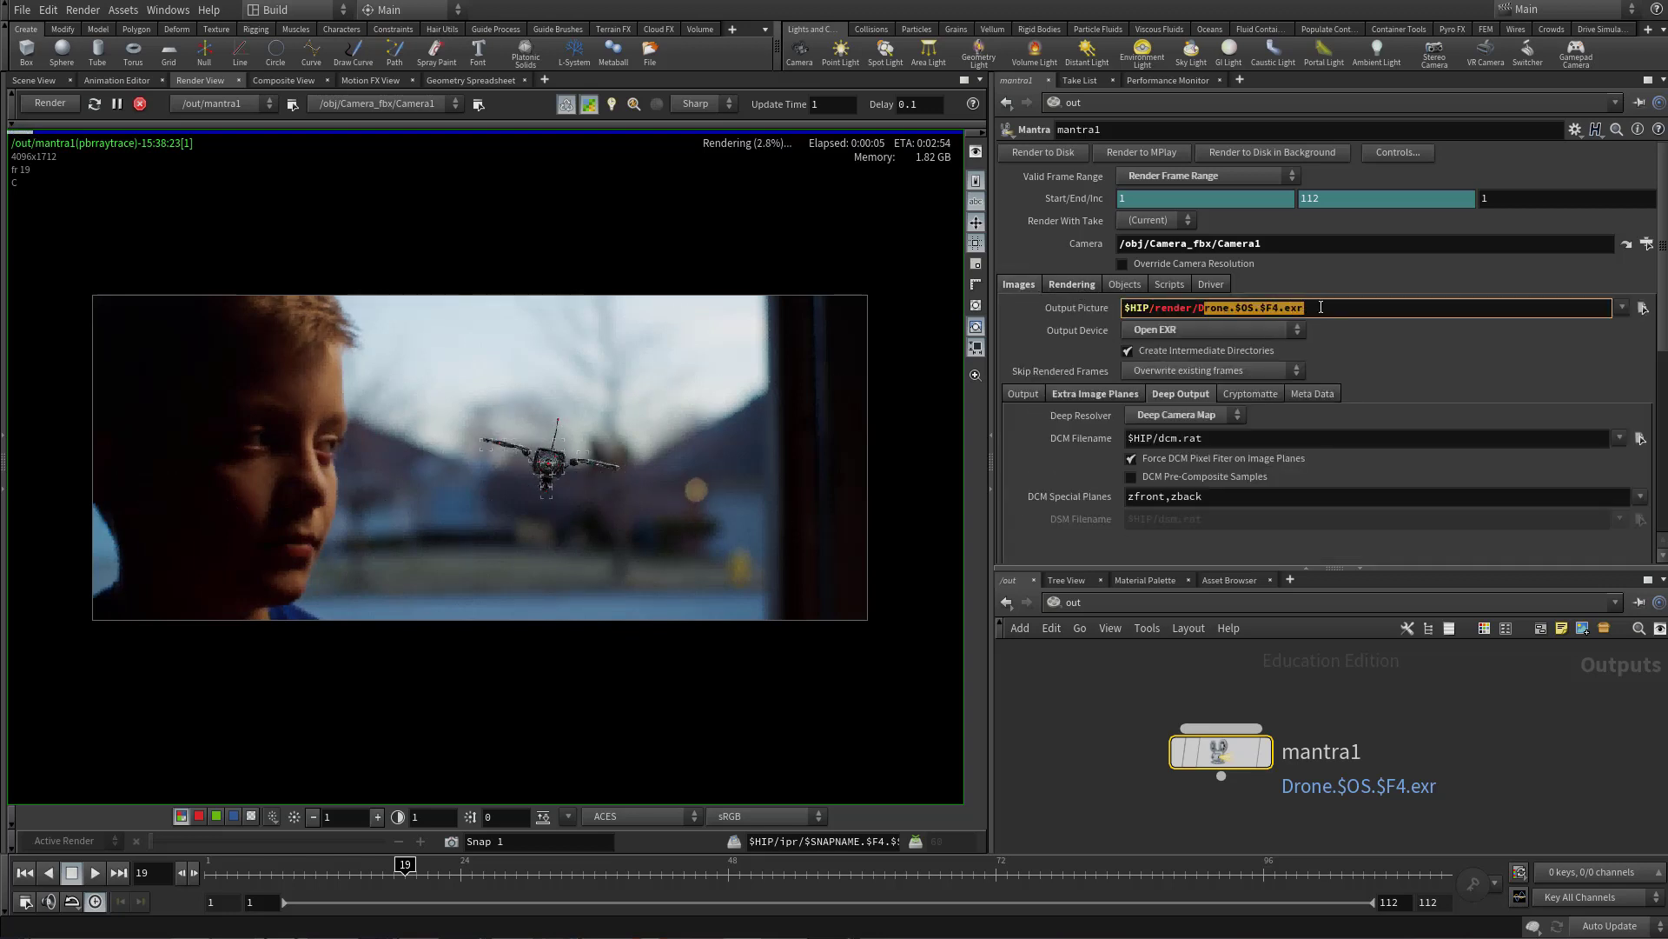
{"action": "left_click", "coordinate": [1078, 282]}
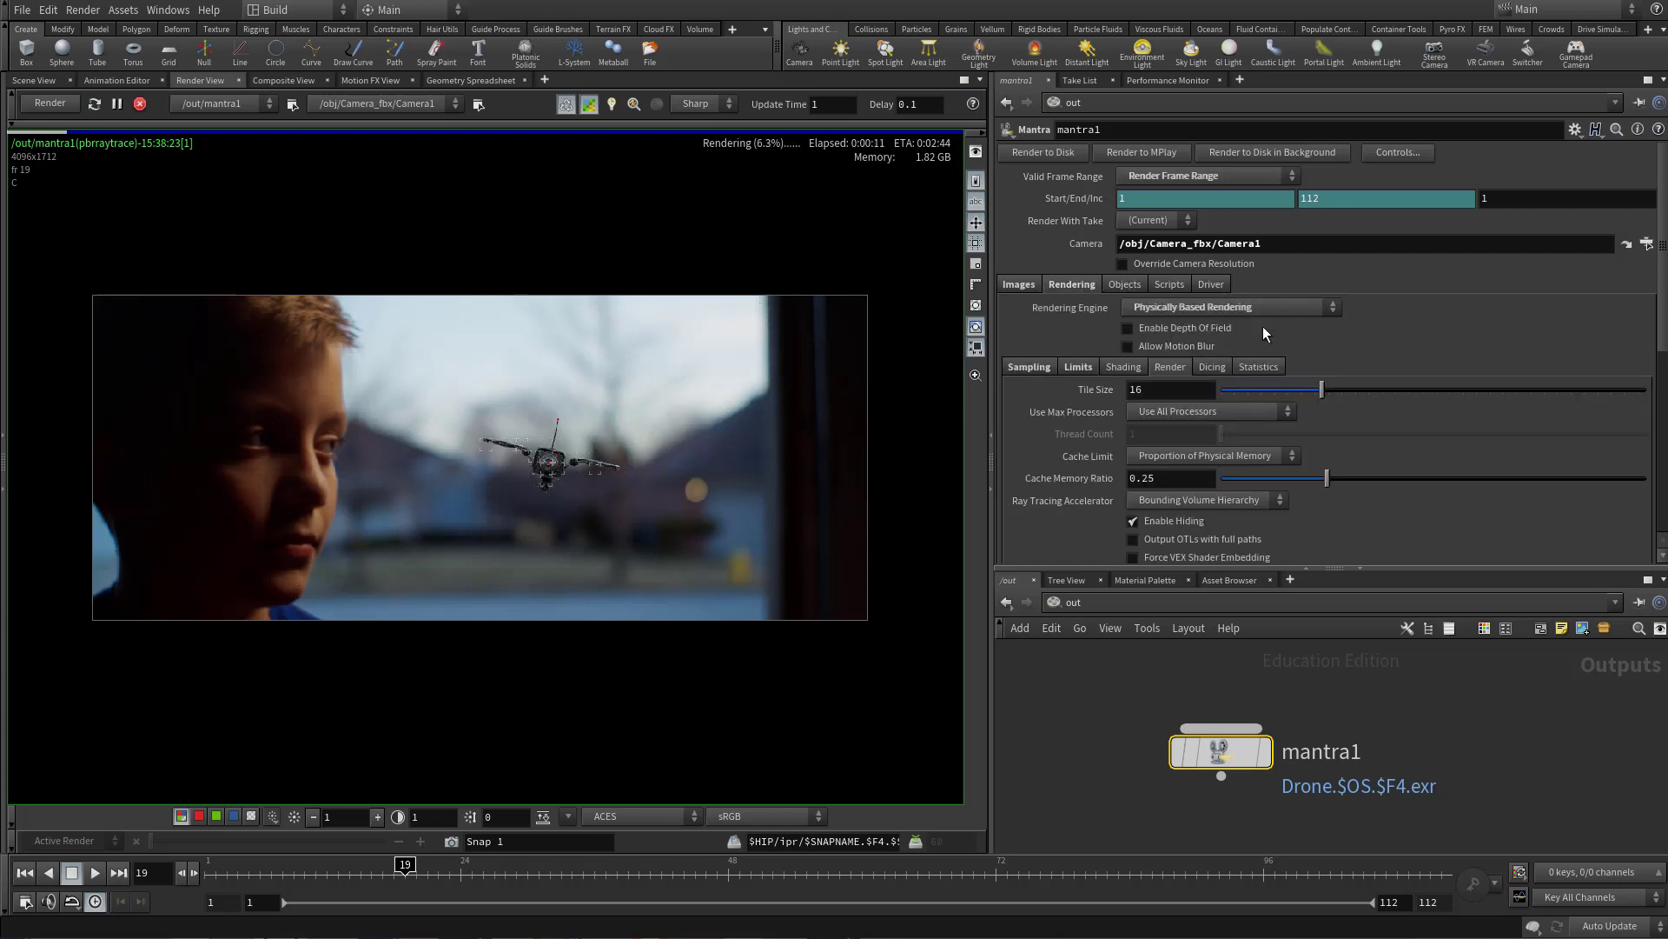
- Switch the network to obj and on to mat, and review the principledshader's base color, specular and reflection surface settings
{"action": "left_click", "coordinate": [1154, 603]}
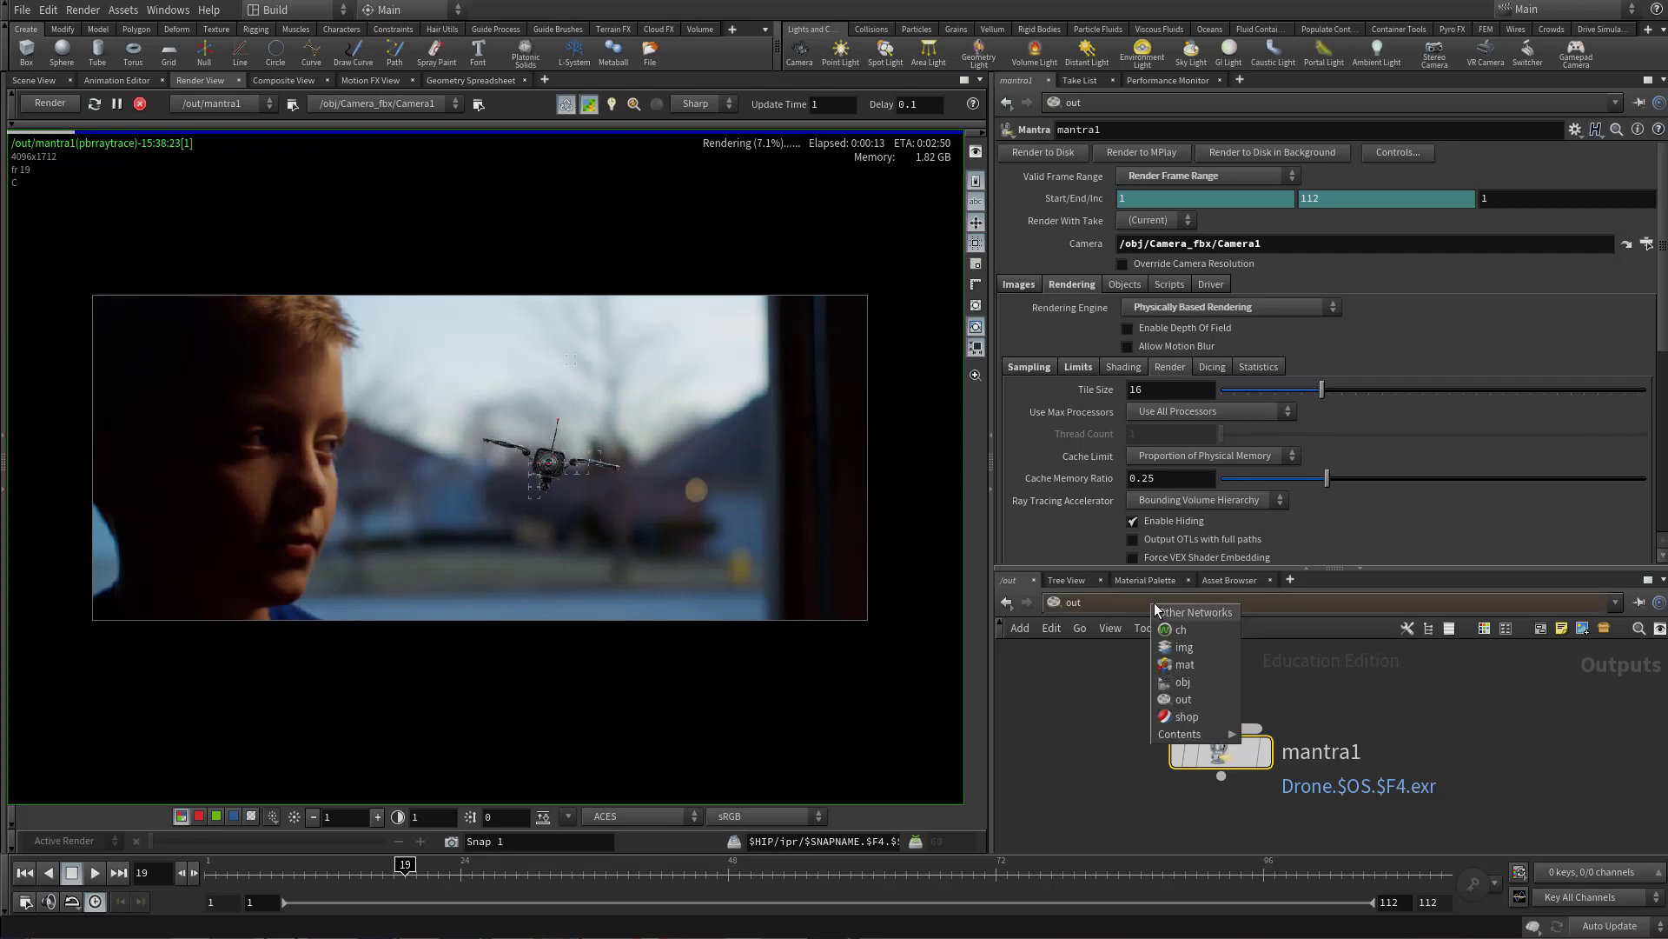
{"action": "left_click", "coordinate": [1199, 679]}
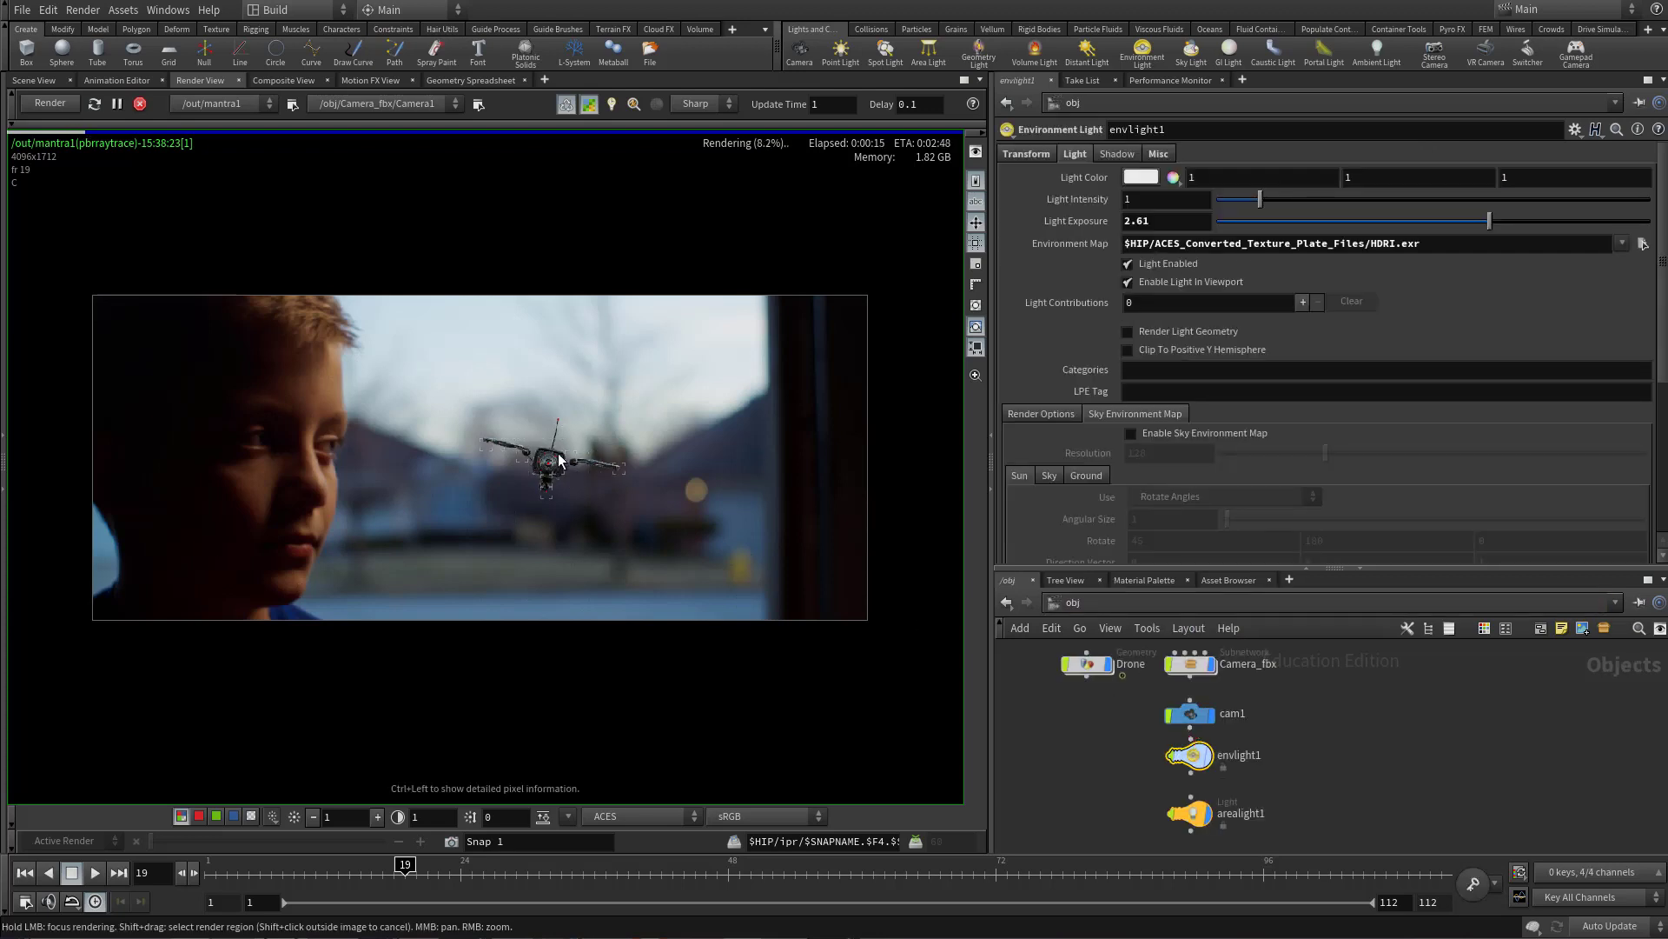
{"action": "left_click", "coordinate": [1119, 606]}
{"action": "left_click", "coordinate": [1142, 660]}
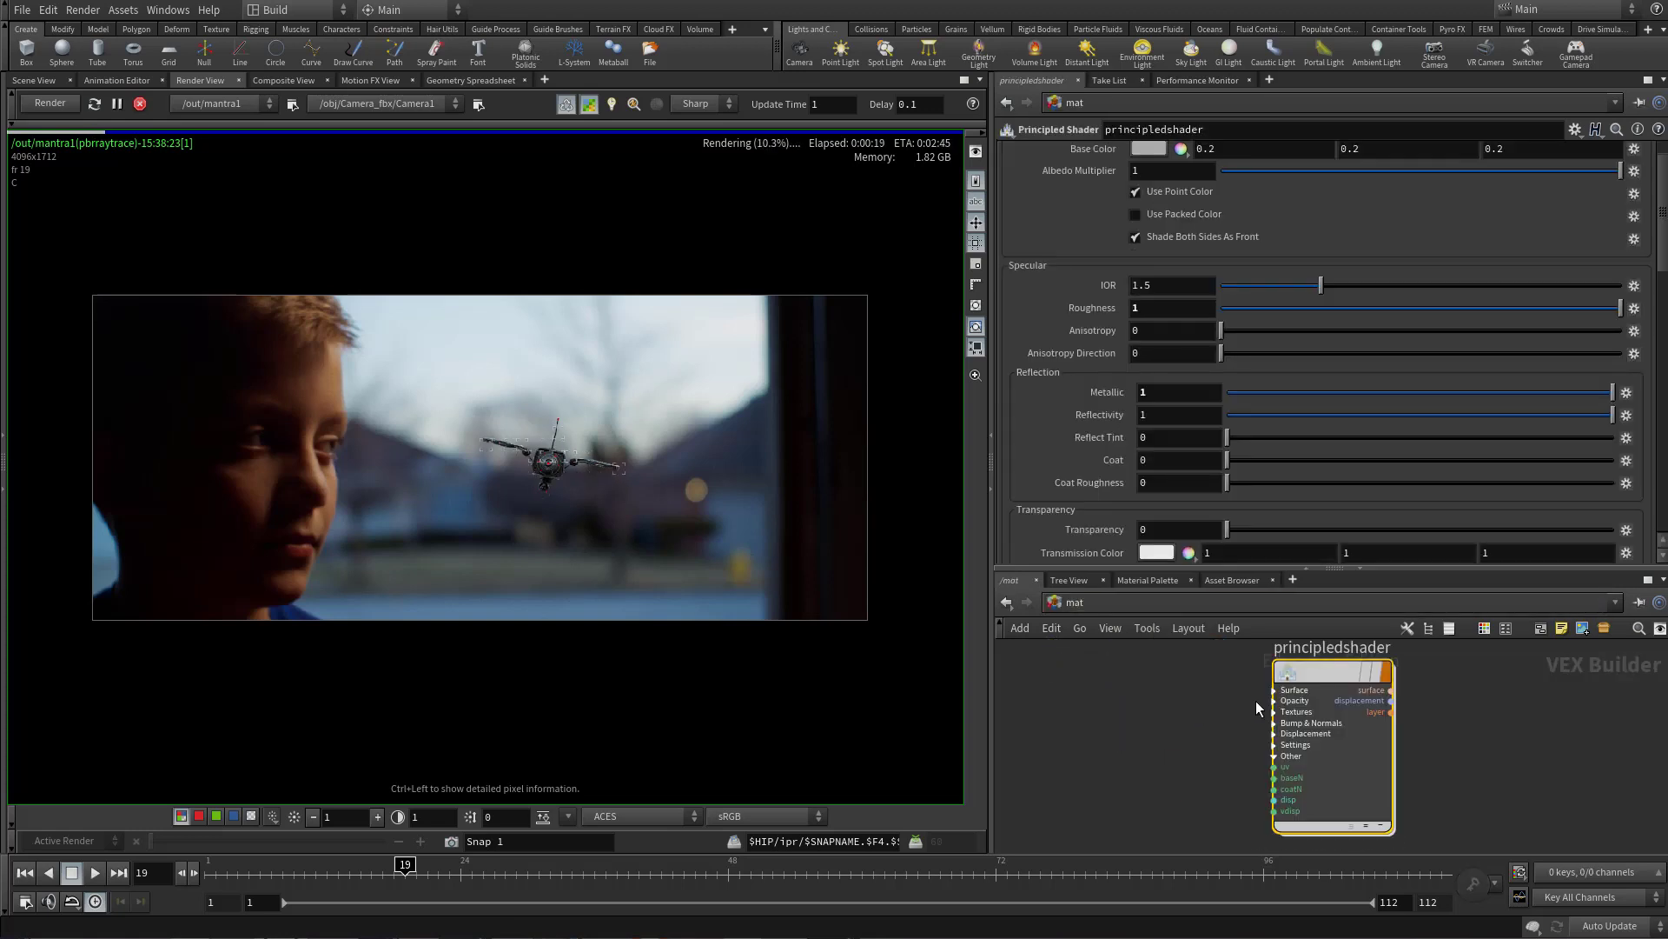
{"action": "scroll", "coordinate": [1276, 385], "scroll_direction": "up", "scroll_amount": 1}
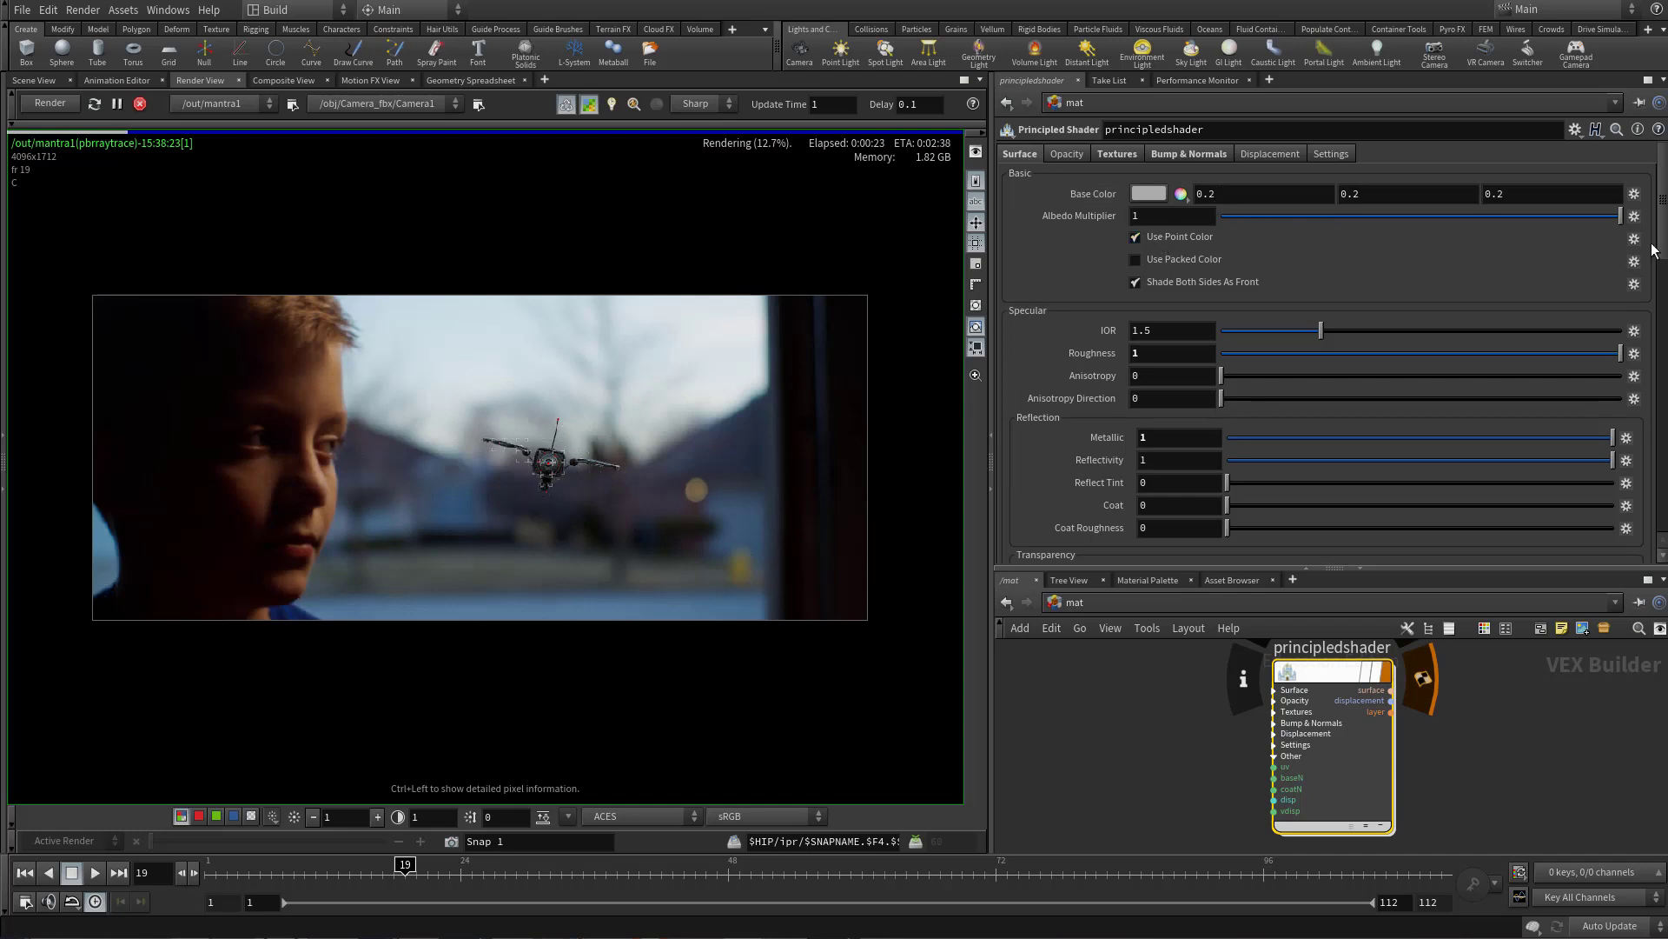
{"action": "scroll", "coordinate": [1661, 254], "scroll_direction": "down", "scroll_amount": 1}
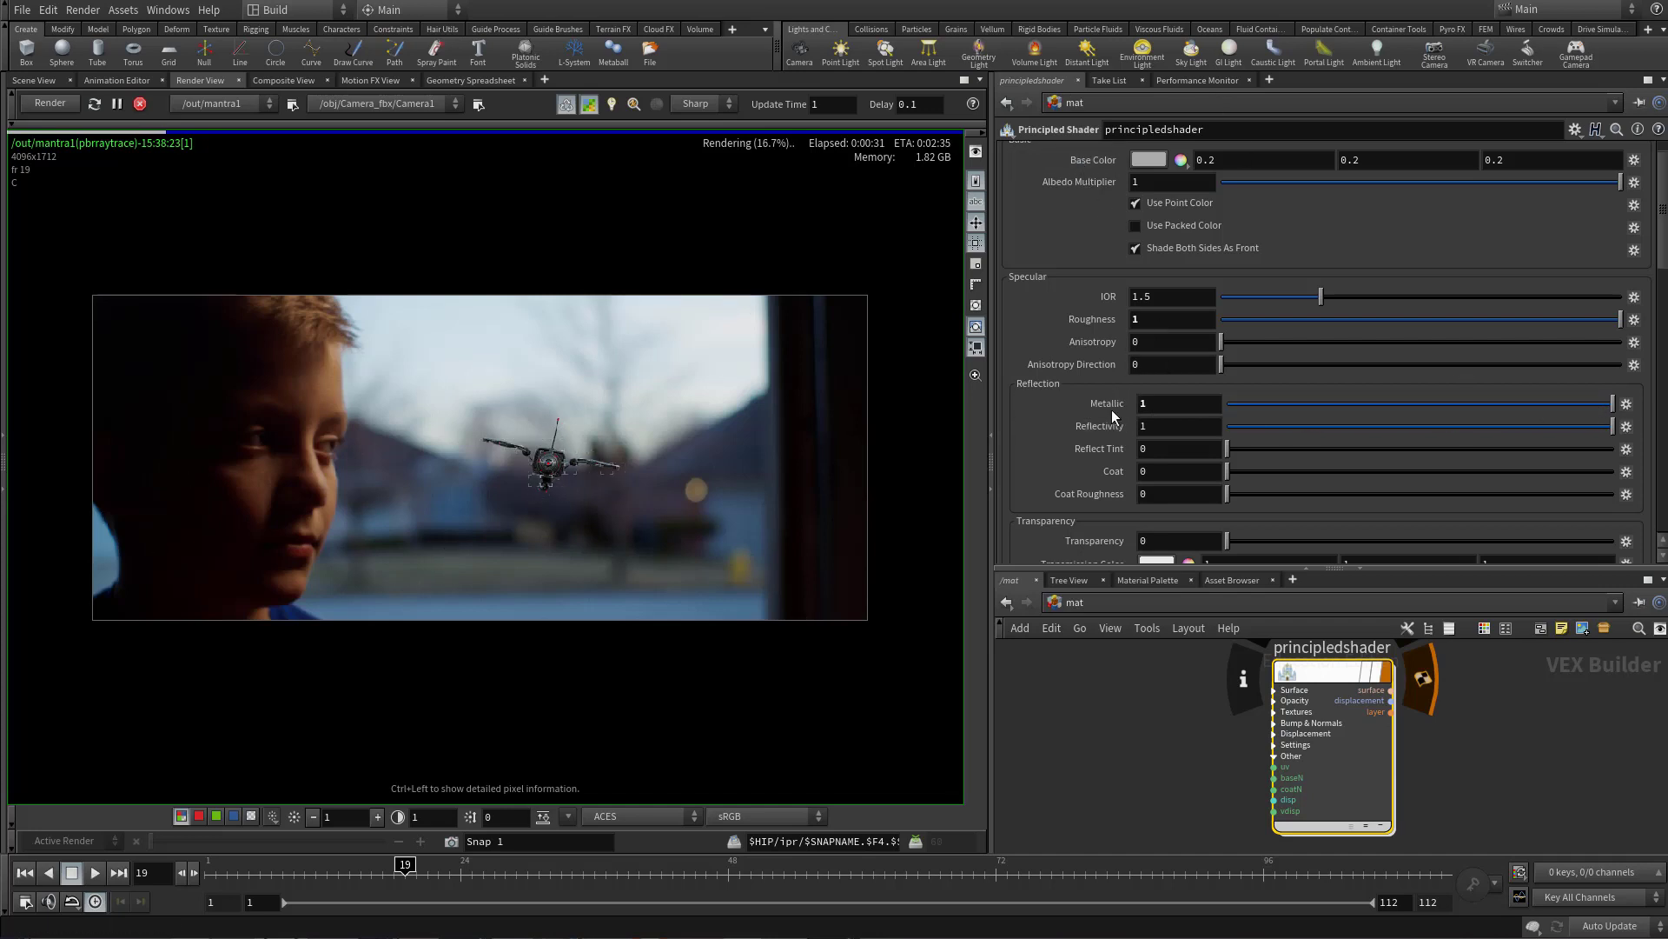
{"action": "scroll", "coordinate": [1045, 279], "scroll_direction": "up", "scroll_amount": 2}
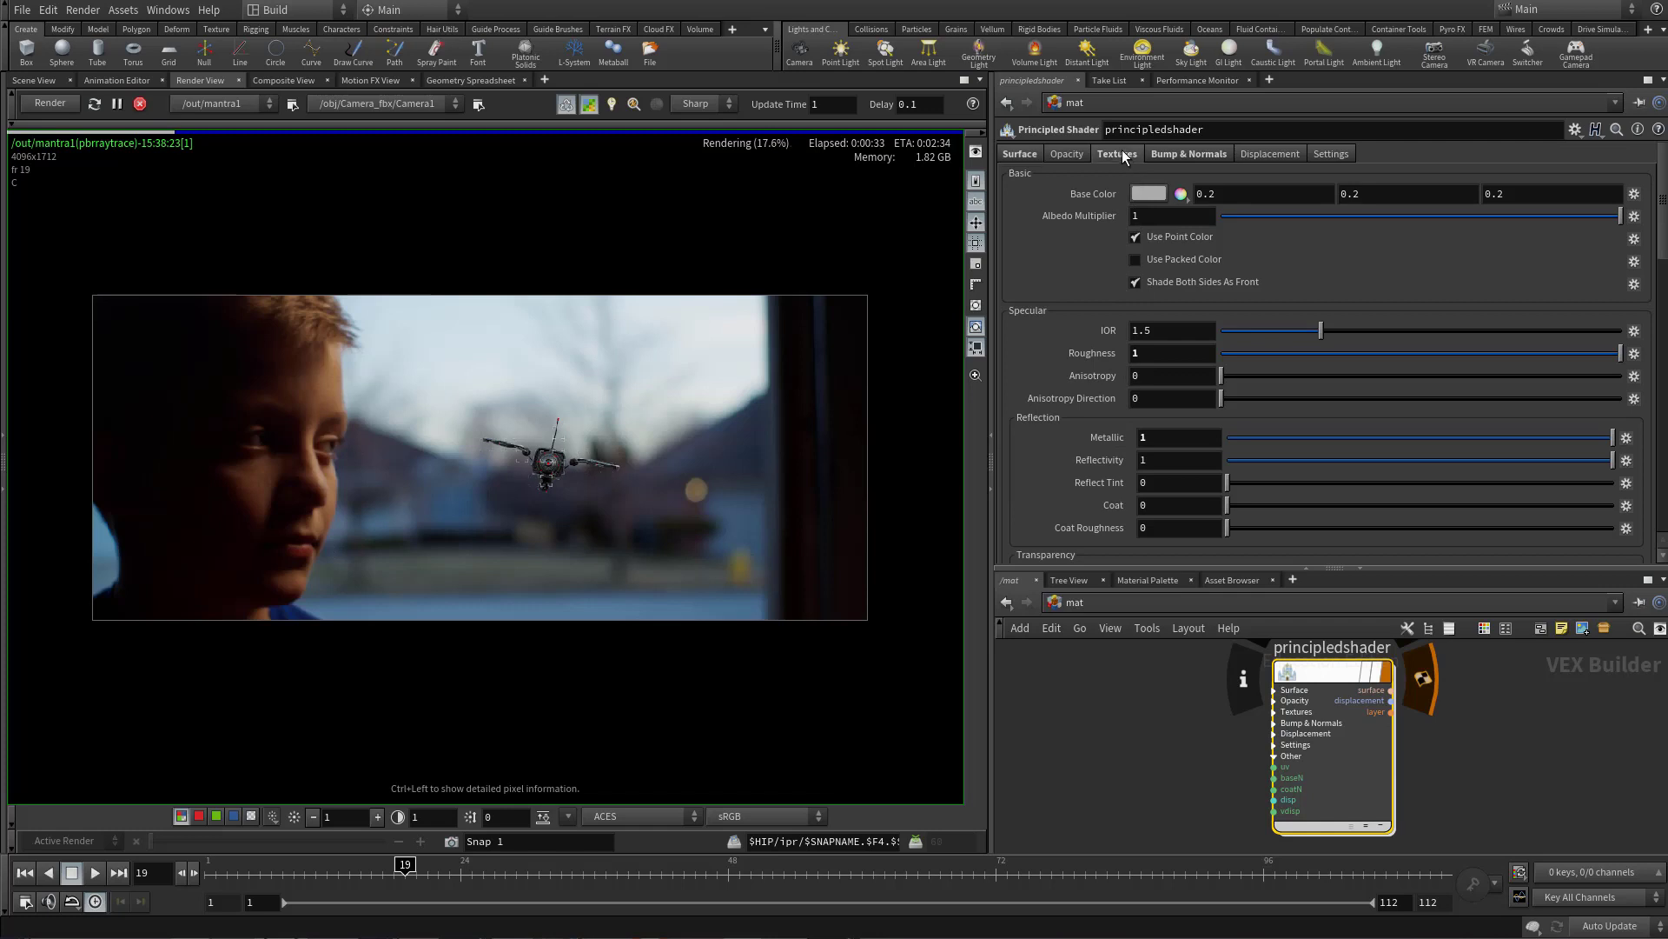
- Look over the principledshader's base color, roughness and metallic texture slots, and return to its surface settings
{"action": "left_click", "coordinate": [1117, 154]}
{"action": "scroll", "coordinate": [1052, 384], "scroll_direction": "down", "scroll_amount": 4}
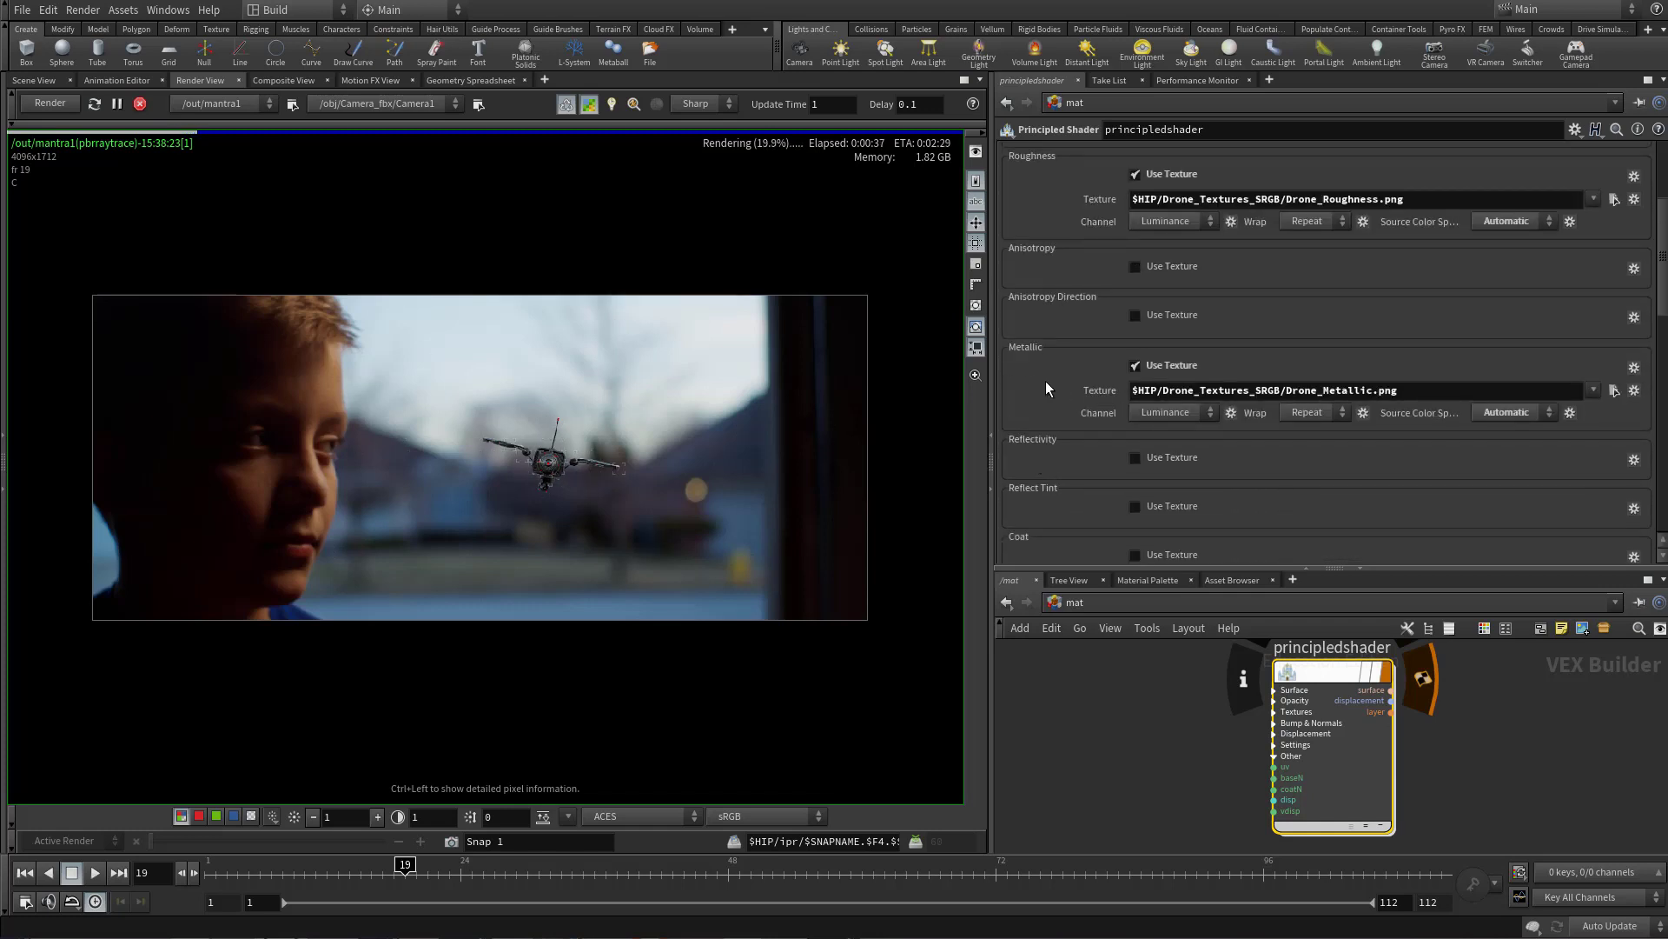
{"action": "scroll", "coordinate": [1034, 450], "scroll_direction": "up", "scroll_amount": 1}
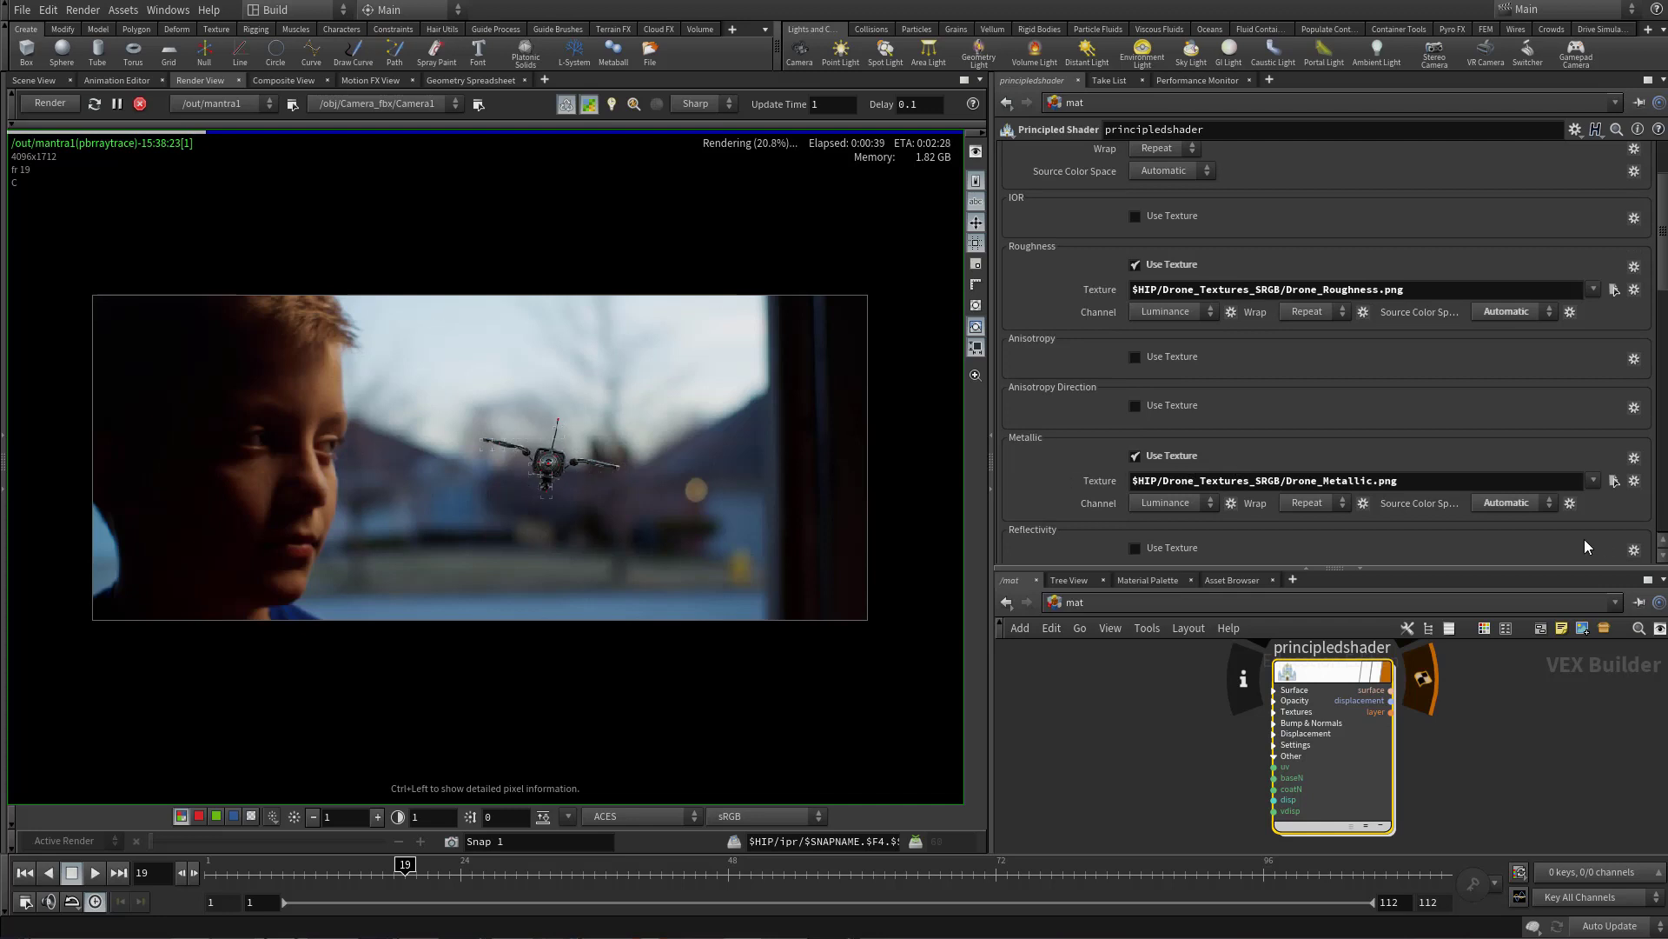
{"action": "scroll", "coordinate": [1086, 217], "scroll_direction": "up", "scroll_amount": 2}
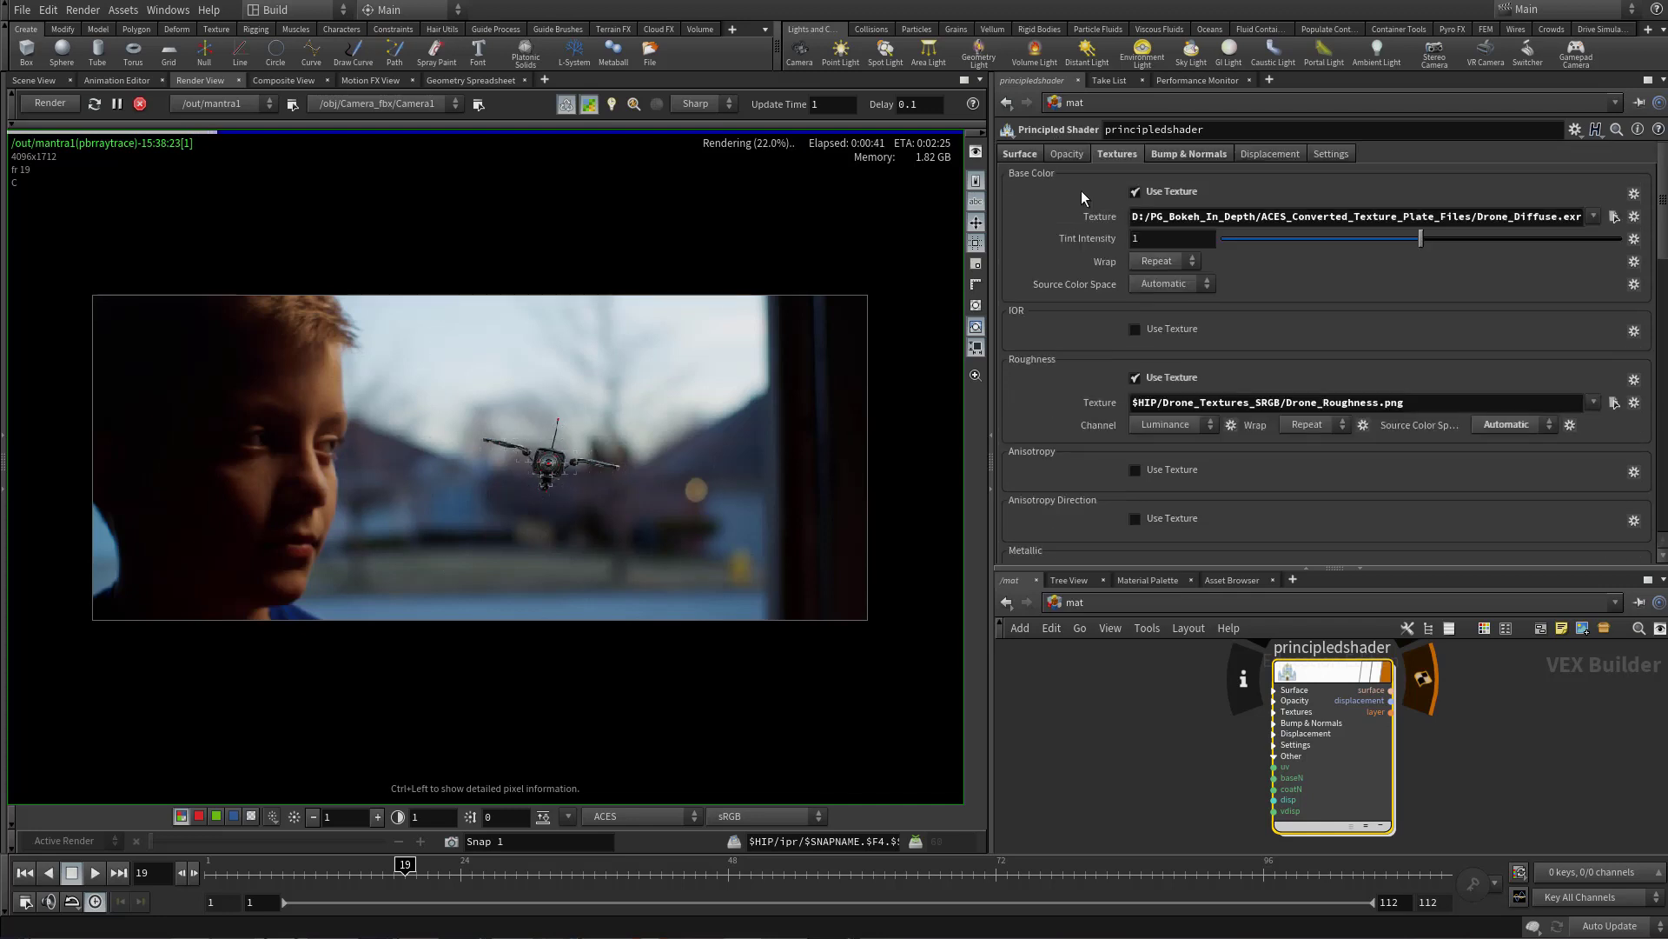
{"action": "left_click", "coordinate": [1036, 154]}
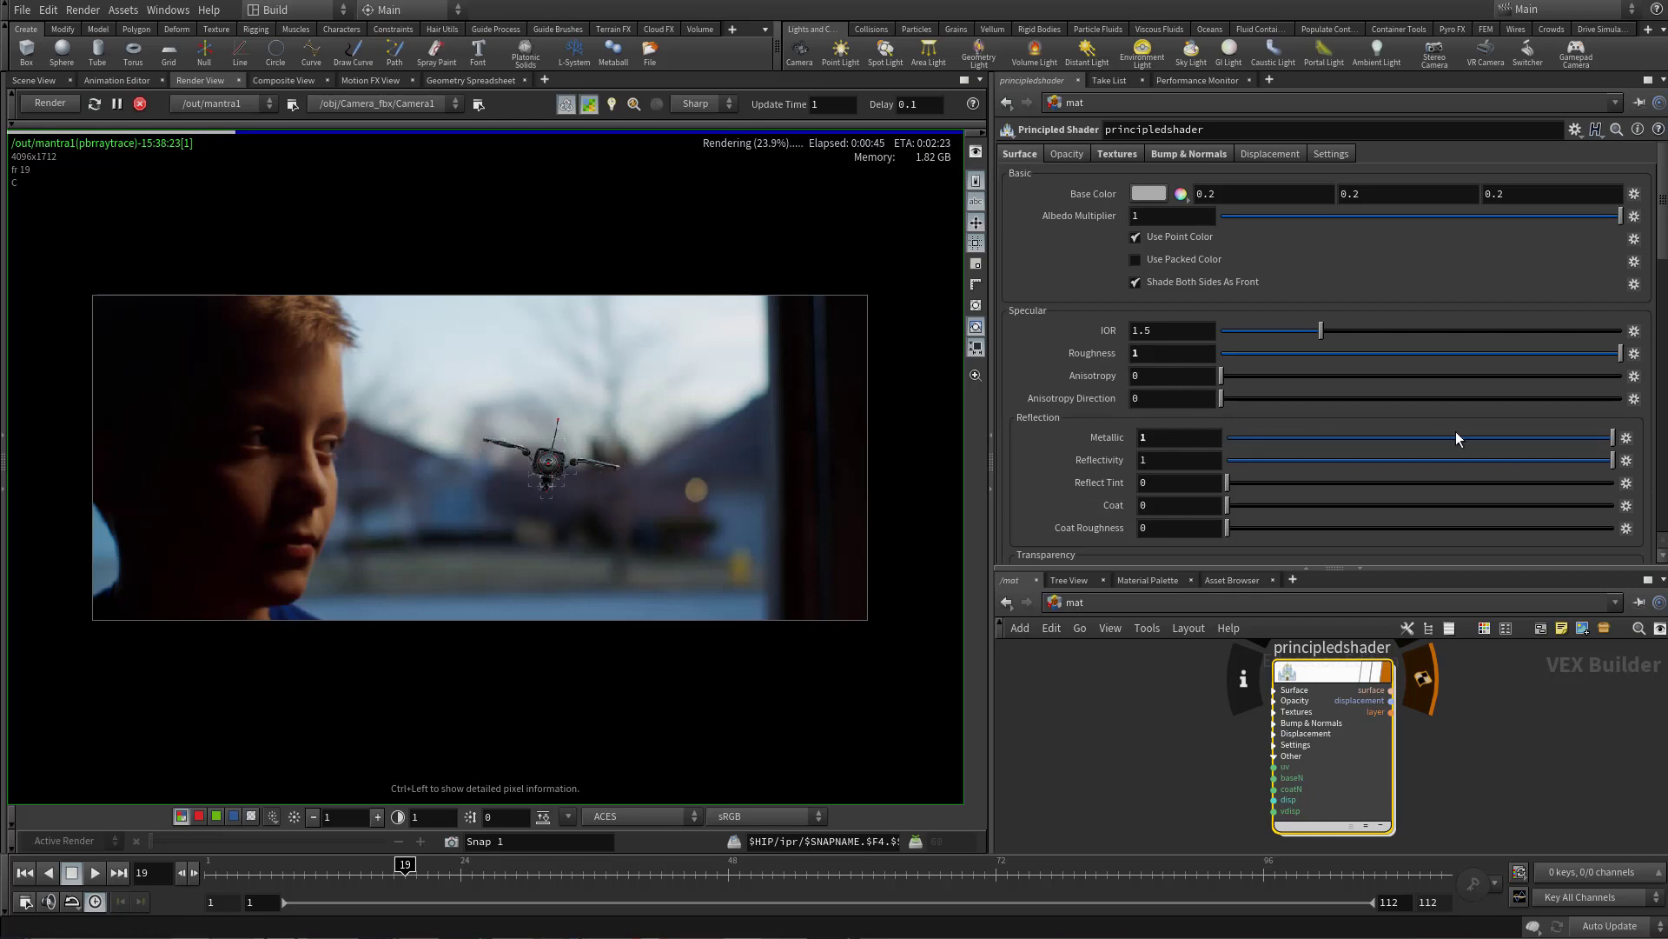
- Inspect the file path of the principledshader's Base Color texture, leaving it as it is
{"action": "left_click", "coordinate": [1117, 154]}
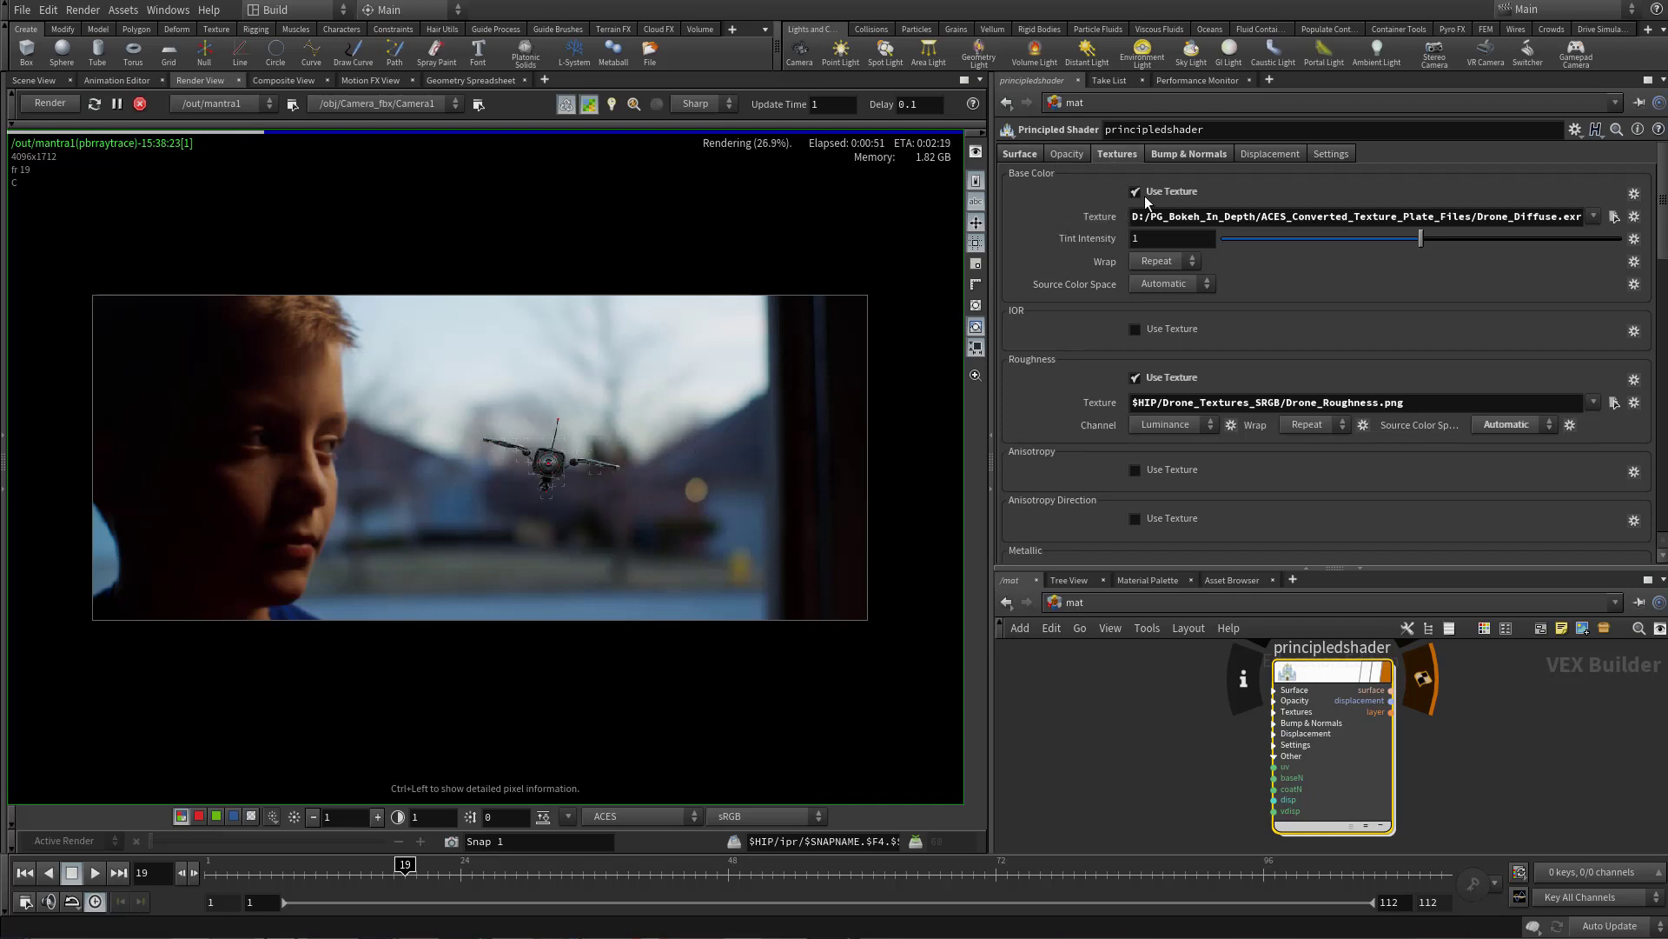
{"action": "double_click", "coordinate": [1564, 217]}
{"action": "left_click", "coordinate": [1564, 217]}
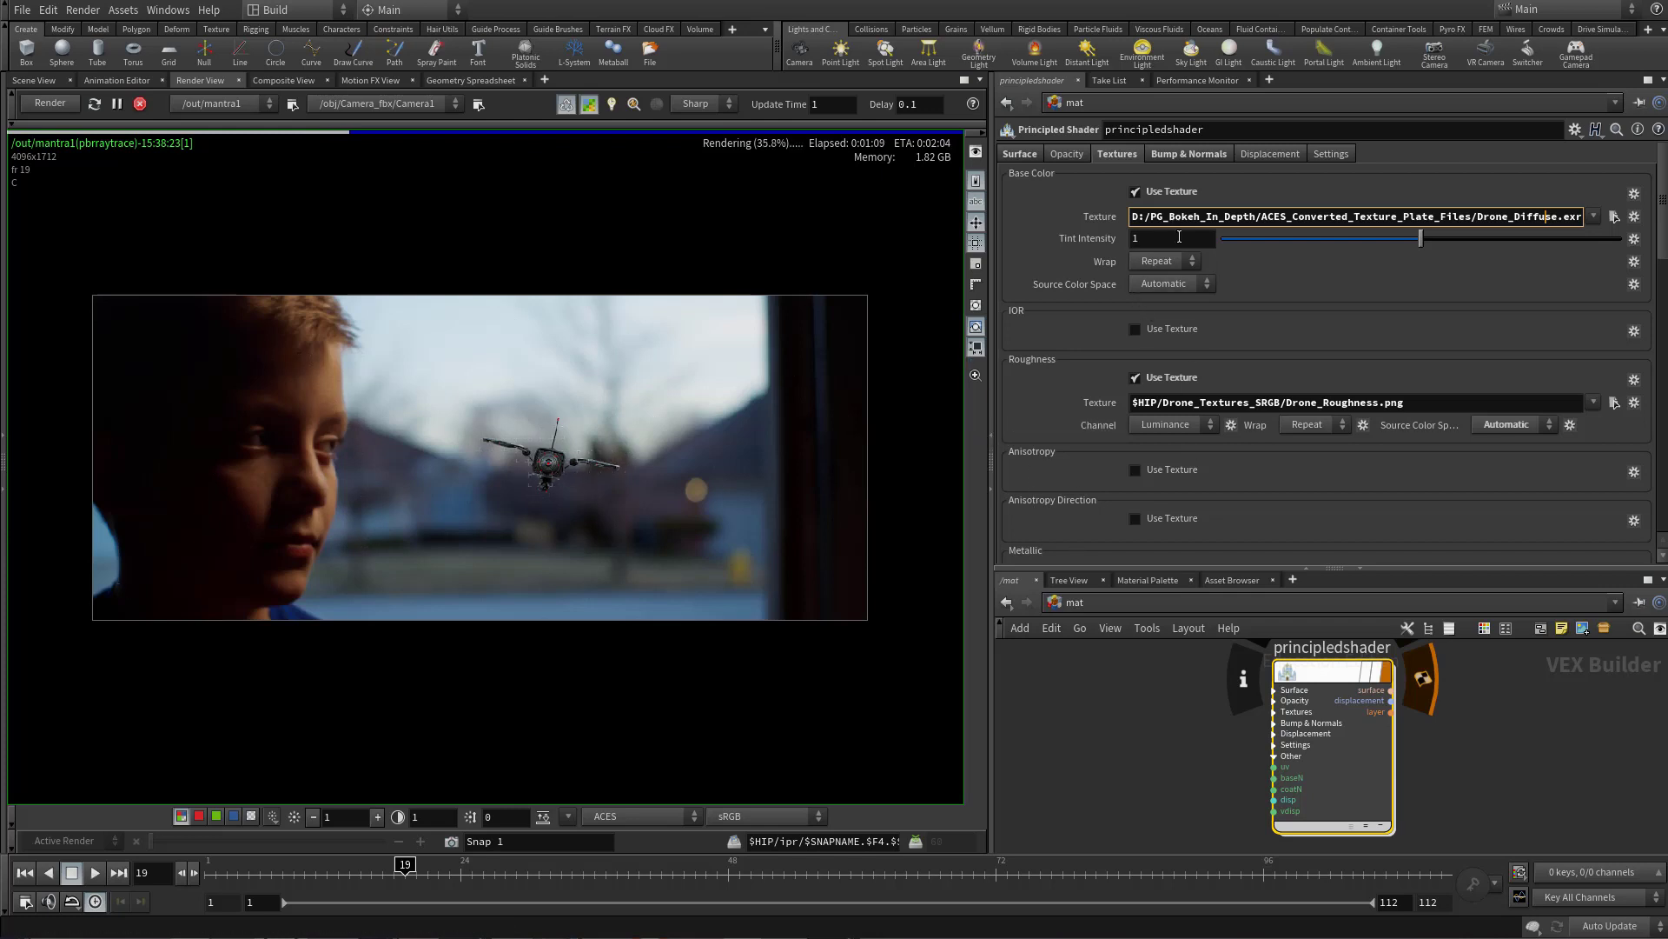
- Highlight the file name in the Roughness texture path to check its source image, without editing the path
{"action": "left_click", "coordinate": [1327, 404]}
{"action": "left_click", "coordinate": [1417, 404]}
{"action": "left_click_drag", "start_coordinate": [1417, 404], "coordinate": [1287, 402]}
{"action": "key", "text": "End"}
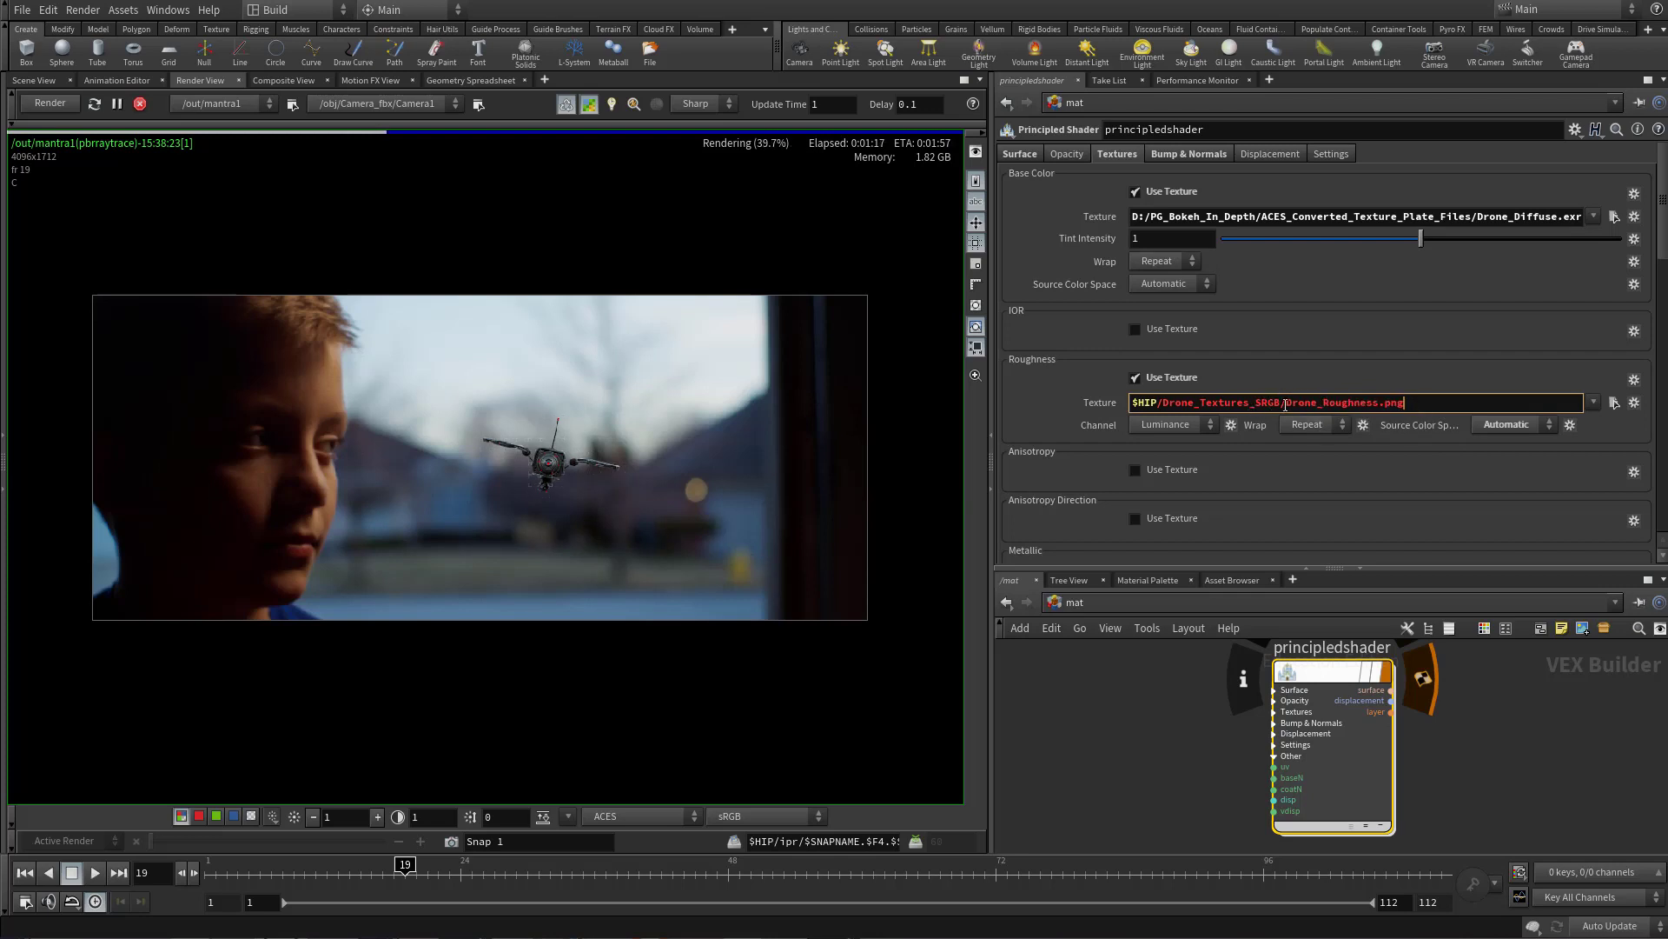
{"action": "left_click_drag", "start_coordinate": [1405, 407], "coordinate": [1287, 402]}
{"action": "left_click_drag", "start_coordinate": [1405, 403], "coordinate": [1287, 402]}
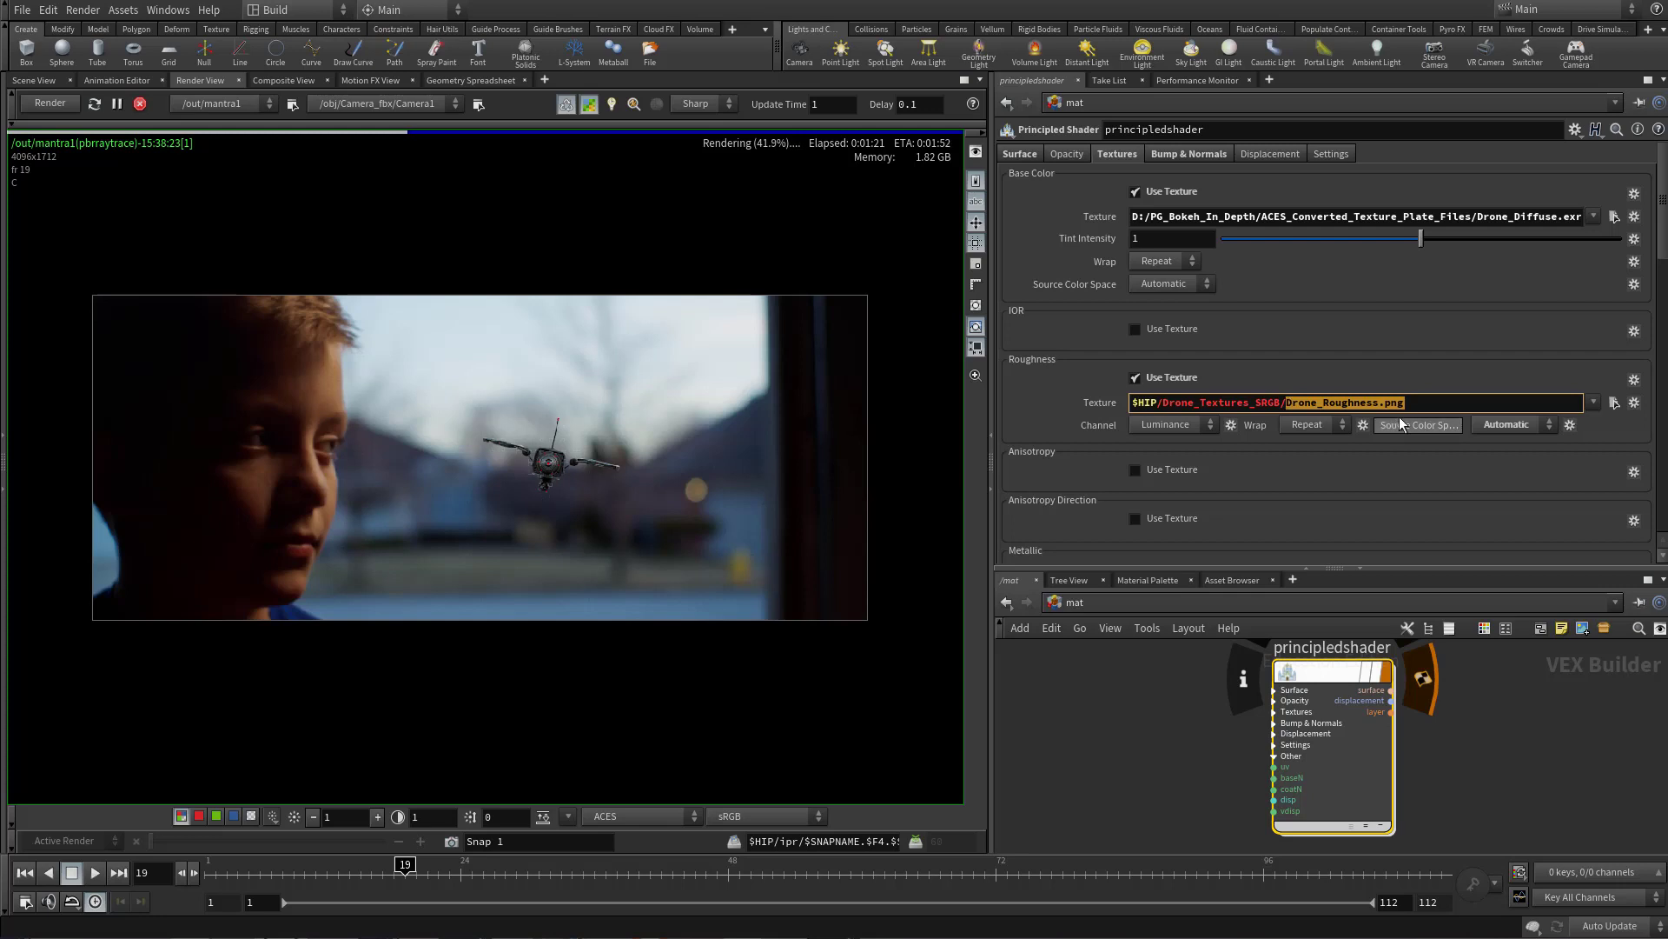
{"action": "key", "text": "End"}
- Check the Metallic texture's file path and Source Color Space setting, leaving the path as it is
{"action": "scroll", "coordinate": [1087, 417], "scroll_direction": "down", "scroll_amount": 3}
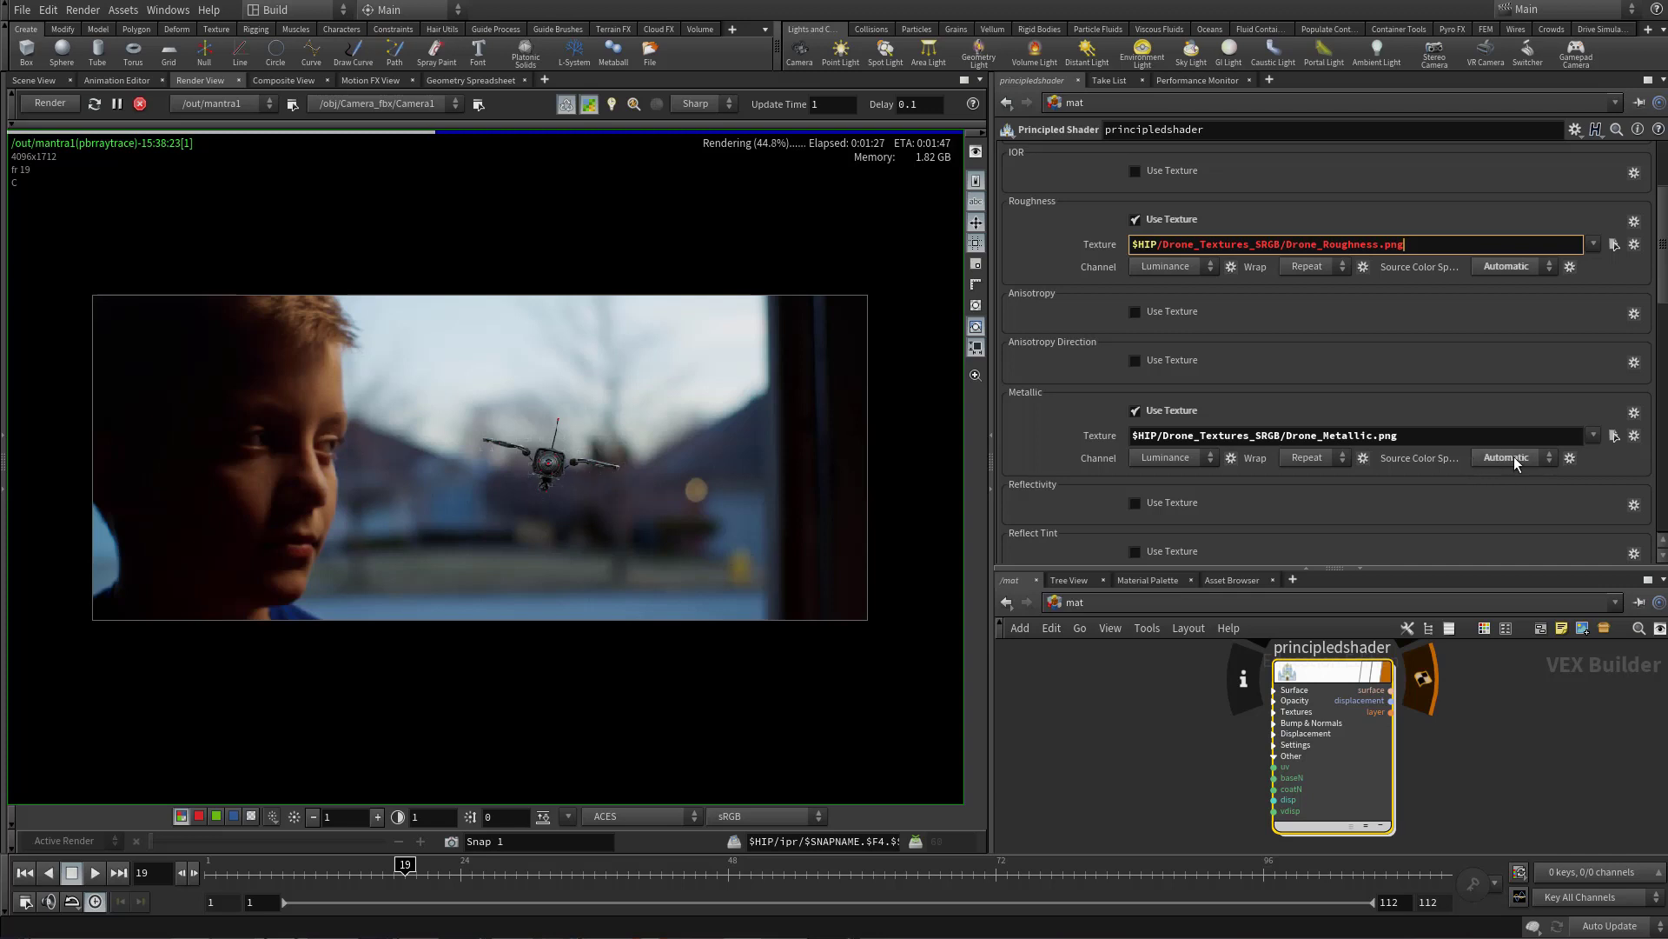
{"action": "left_click_drag", "start_coordinate": [1414, 438], "coordinate": [1216, 422]}
{"action": "left_click", "coordinate": [1443, 430]}
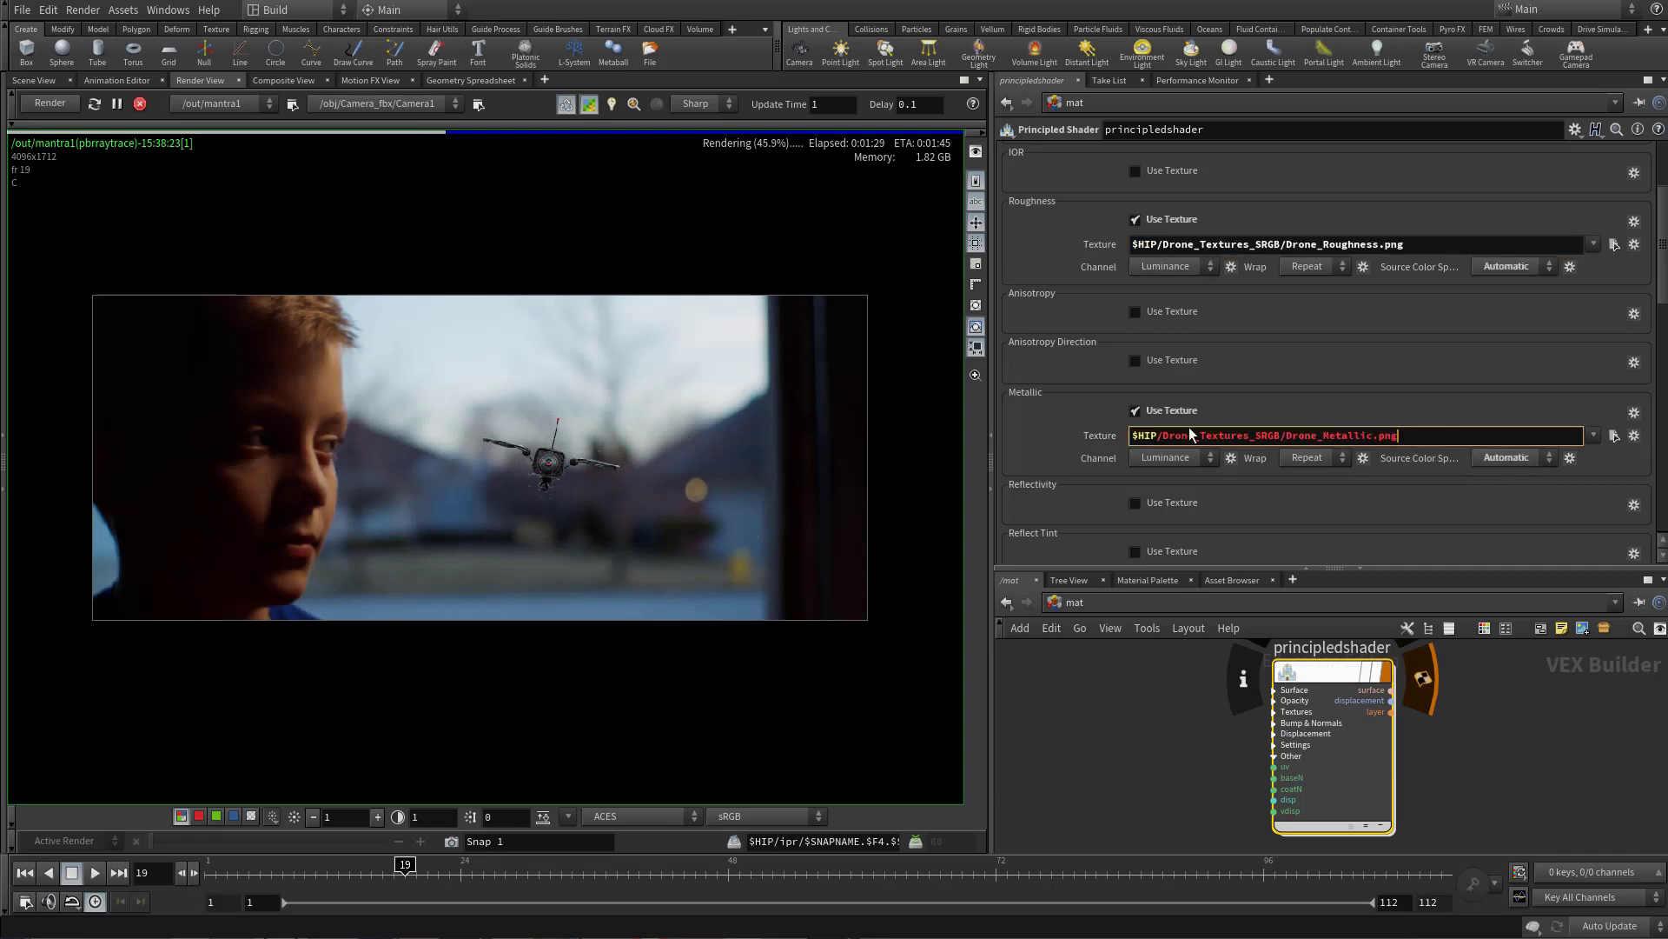
- Find the Emission texture and highlight the file name in its path to check the converted source, without editing it
{"action": "scroll", "coordinate": [1124, 509], "scroll_direction": "down", "scroll_amount": 6}
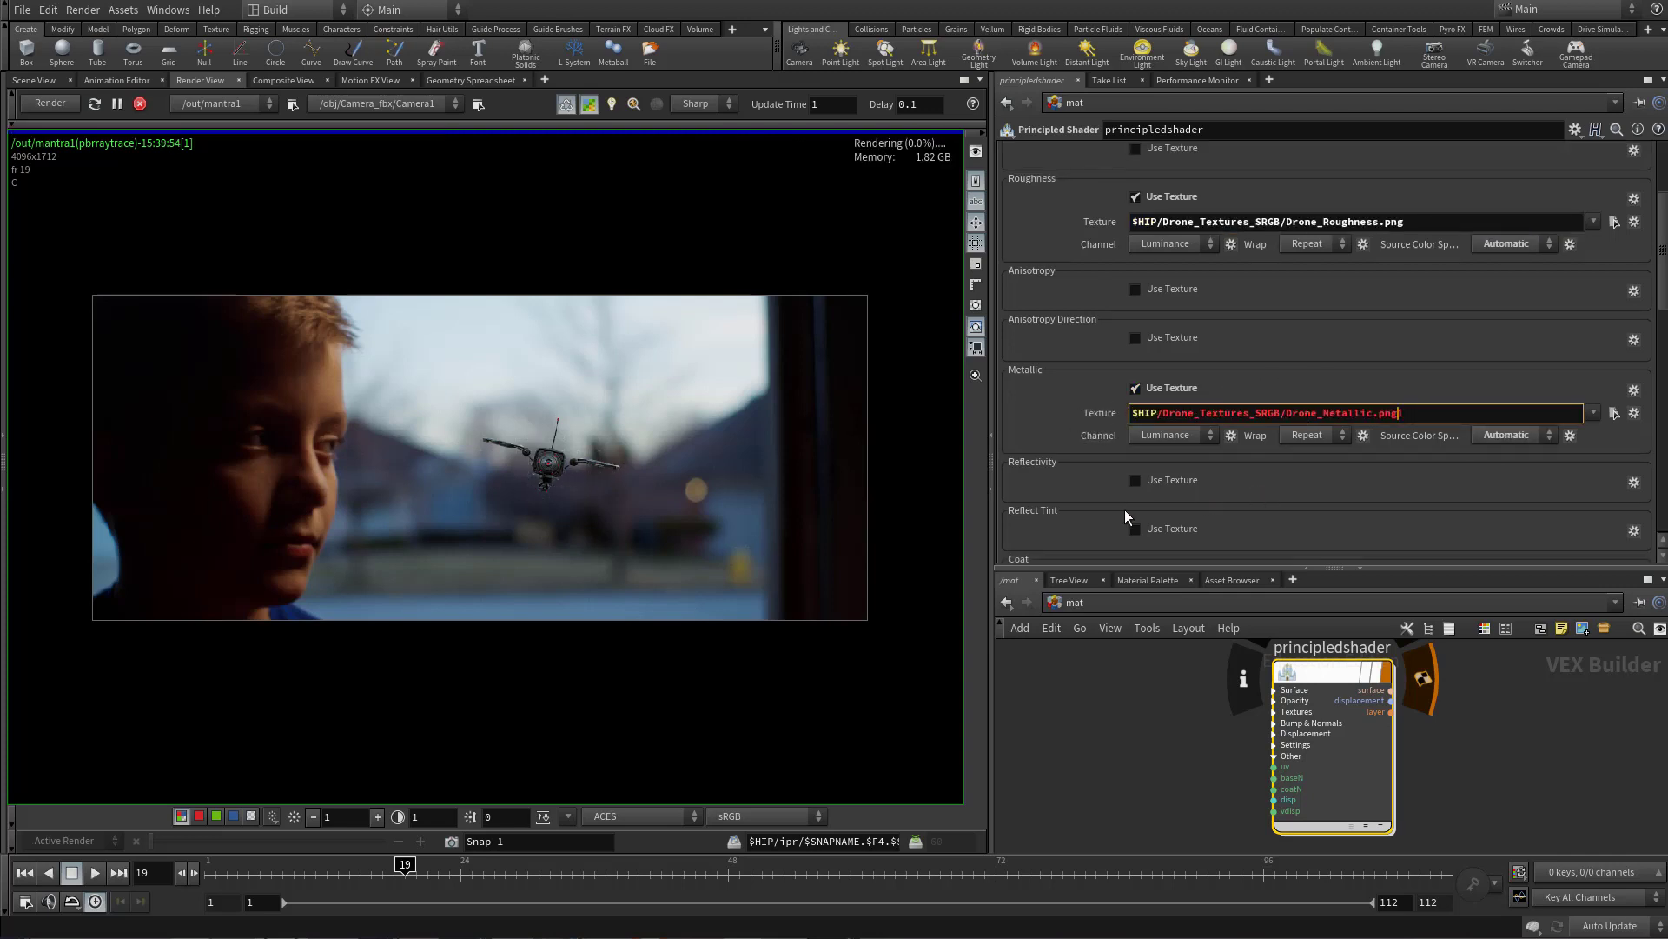
{"action": "scroll", "coordinate": [1067, 471], "scroll_direction": "down", "scroll_amount": 7}
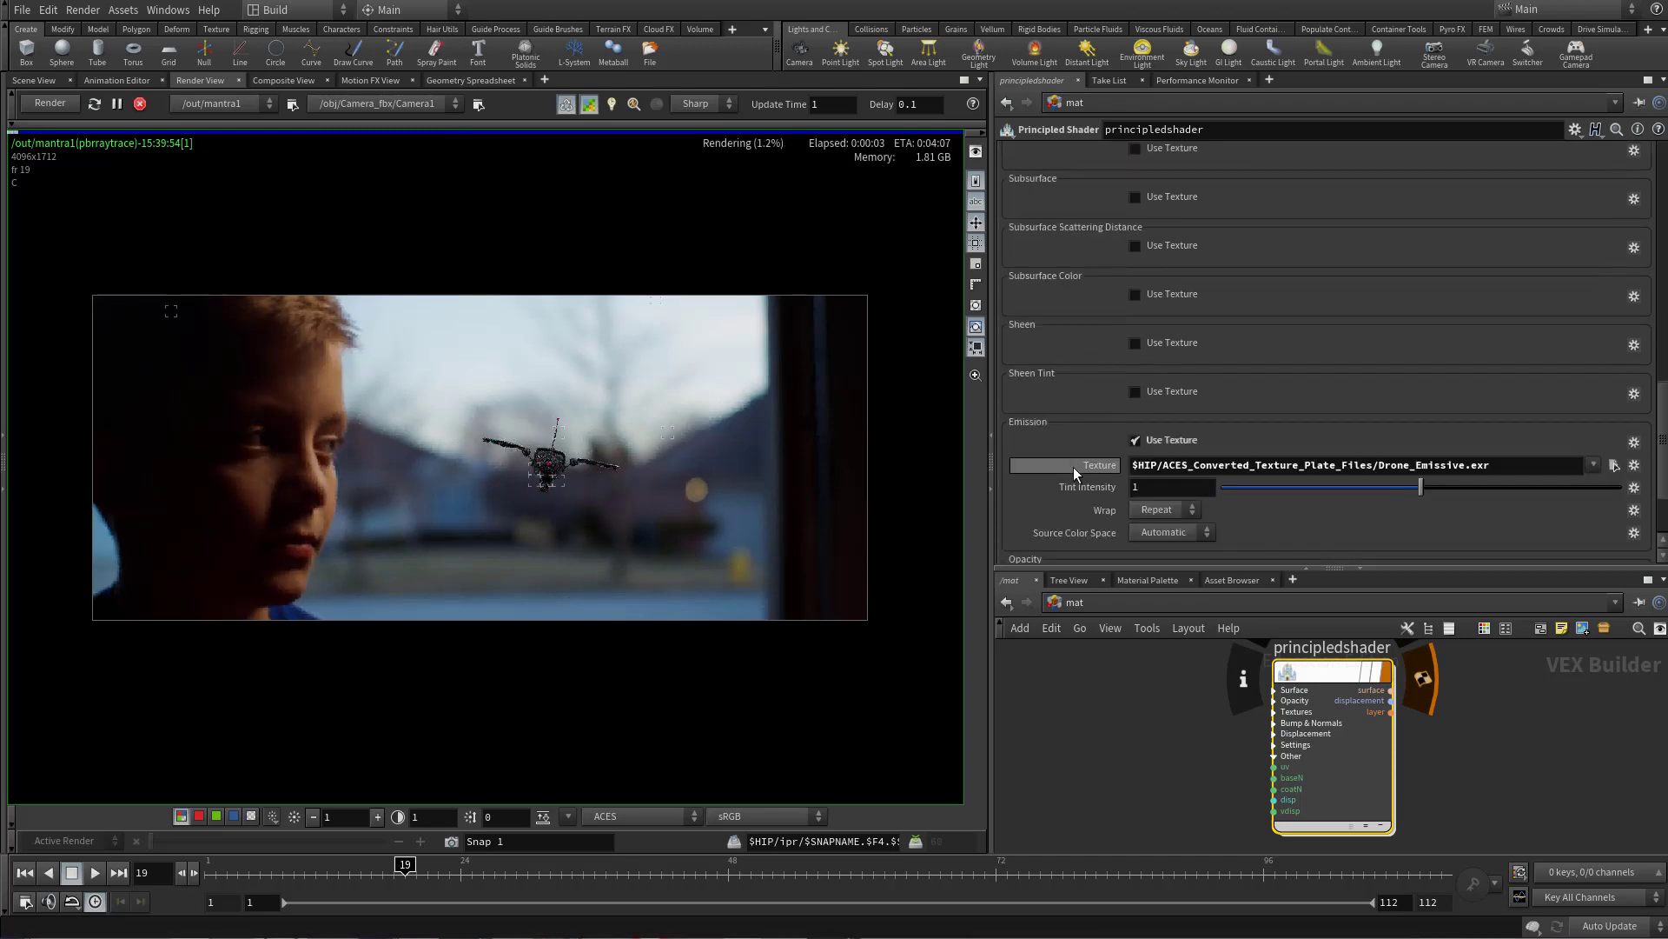
{"action": "left_click", "coordinate": [1467, 466]}
{"action": "key", "text": "shift+Left"}
{"action": "key", "text": "shift+Left"}
{"action": "key", "text": "shift+Left"}
{"action": "key", "text": "shift+Left"}
{"action": "key", "text": "shift+Left"}
{"action": "key", "text": "shift+Left"}
{"action": "key", "text": "shift+Left"}
{"action": "key", "text": "shift+Left"}
{"action": "key", "text": "shift+Left"}
{"action": "key", "text": "shift+Left"}
{"action": "key", "text": "shift+Left"}
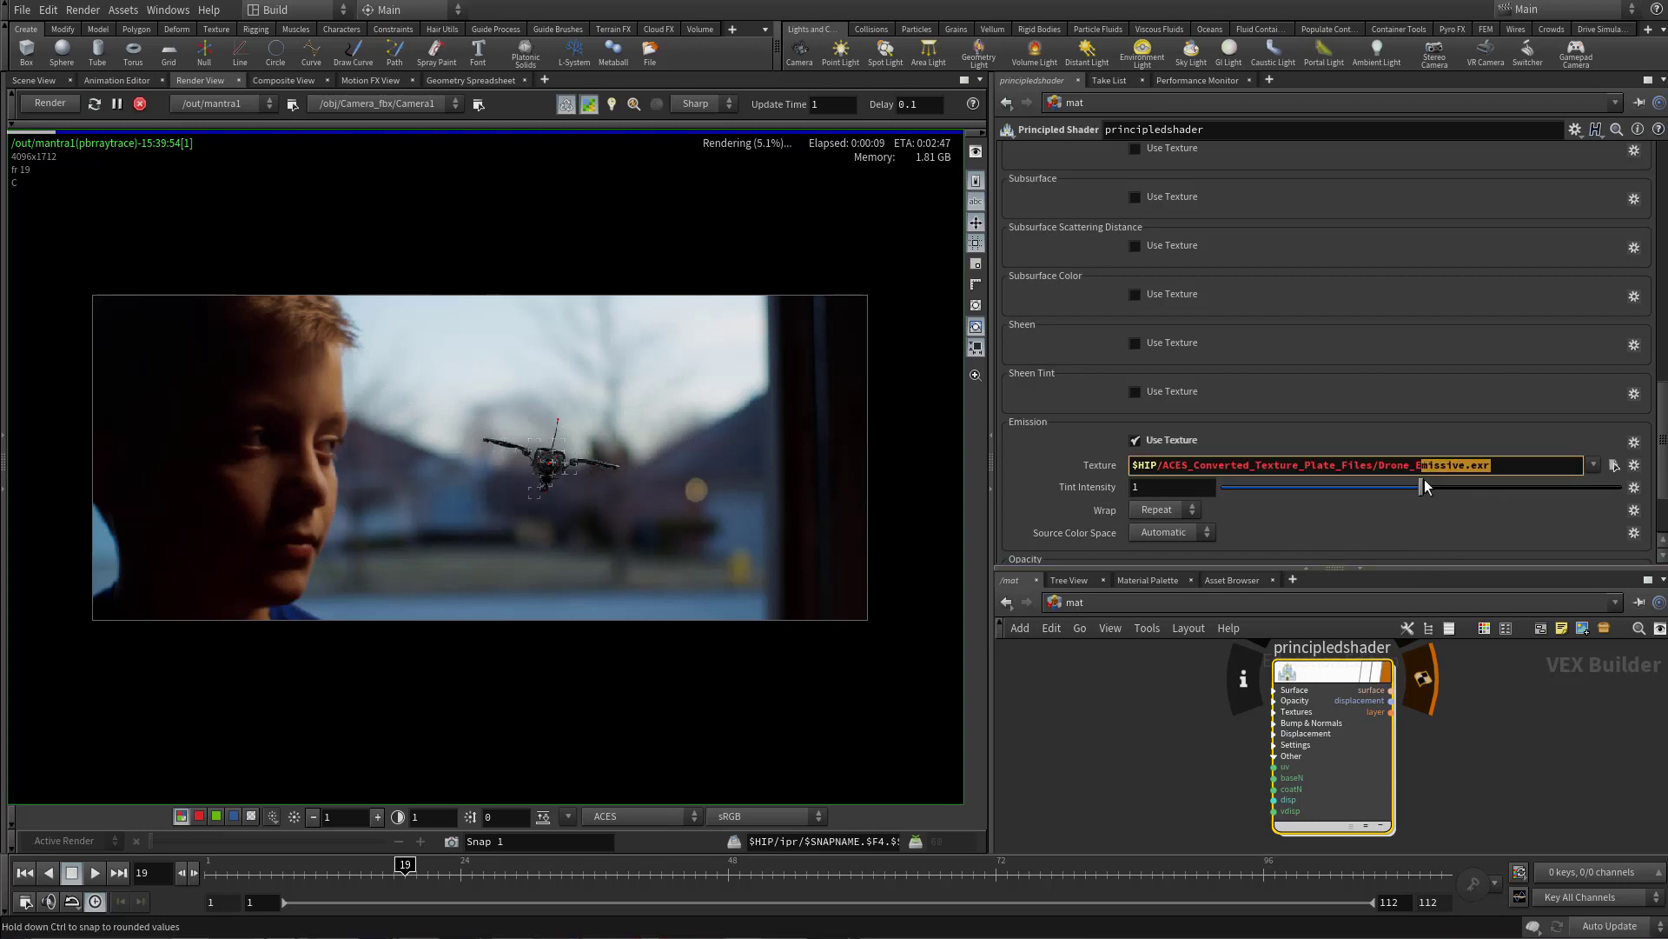
{"action": "key", "text": "End"}
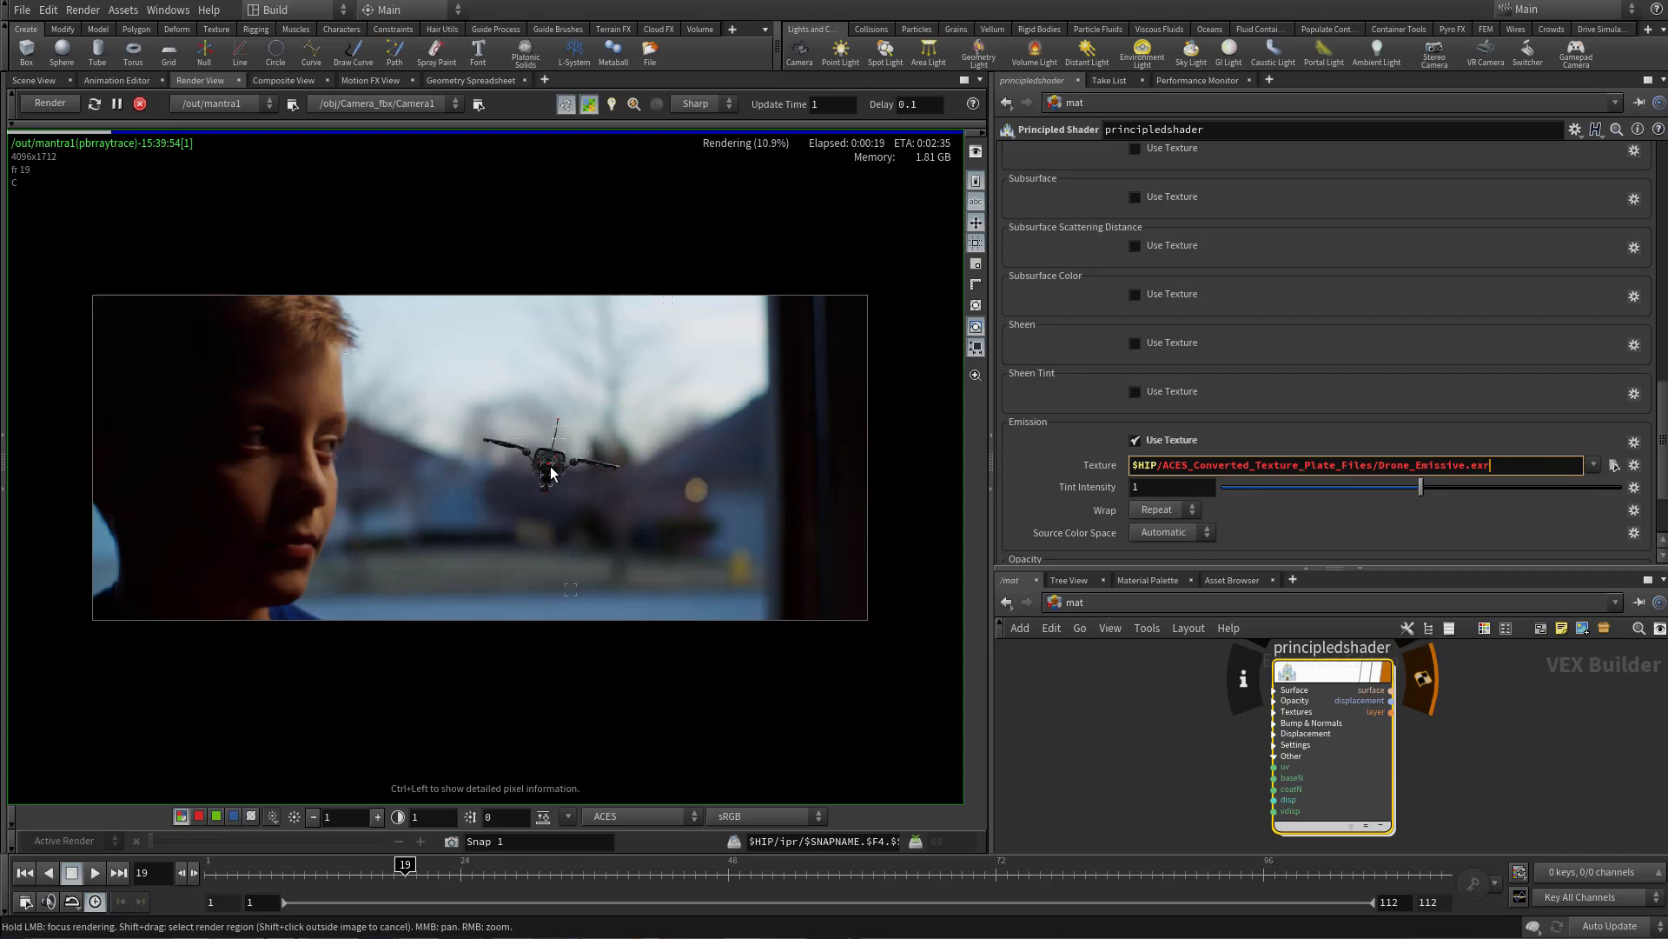
- Examine the shader's Bump & Normals settings and normal map path, with a brief look at the displacement options
{"action": "scroll", "coordinate": [1658, 515], "scroll_direction": "down", "scroll_amount": 3}
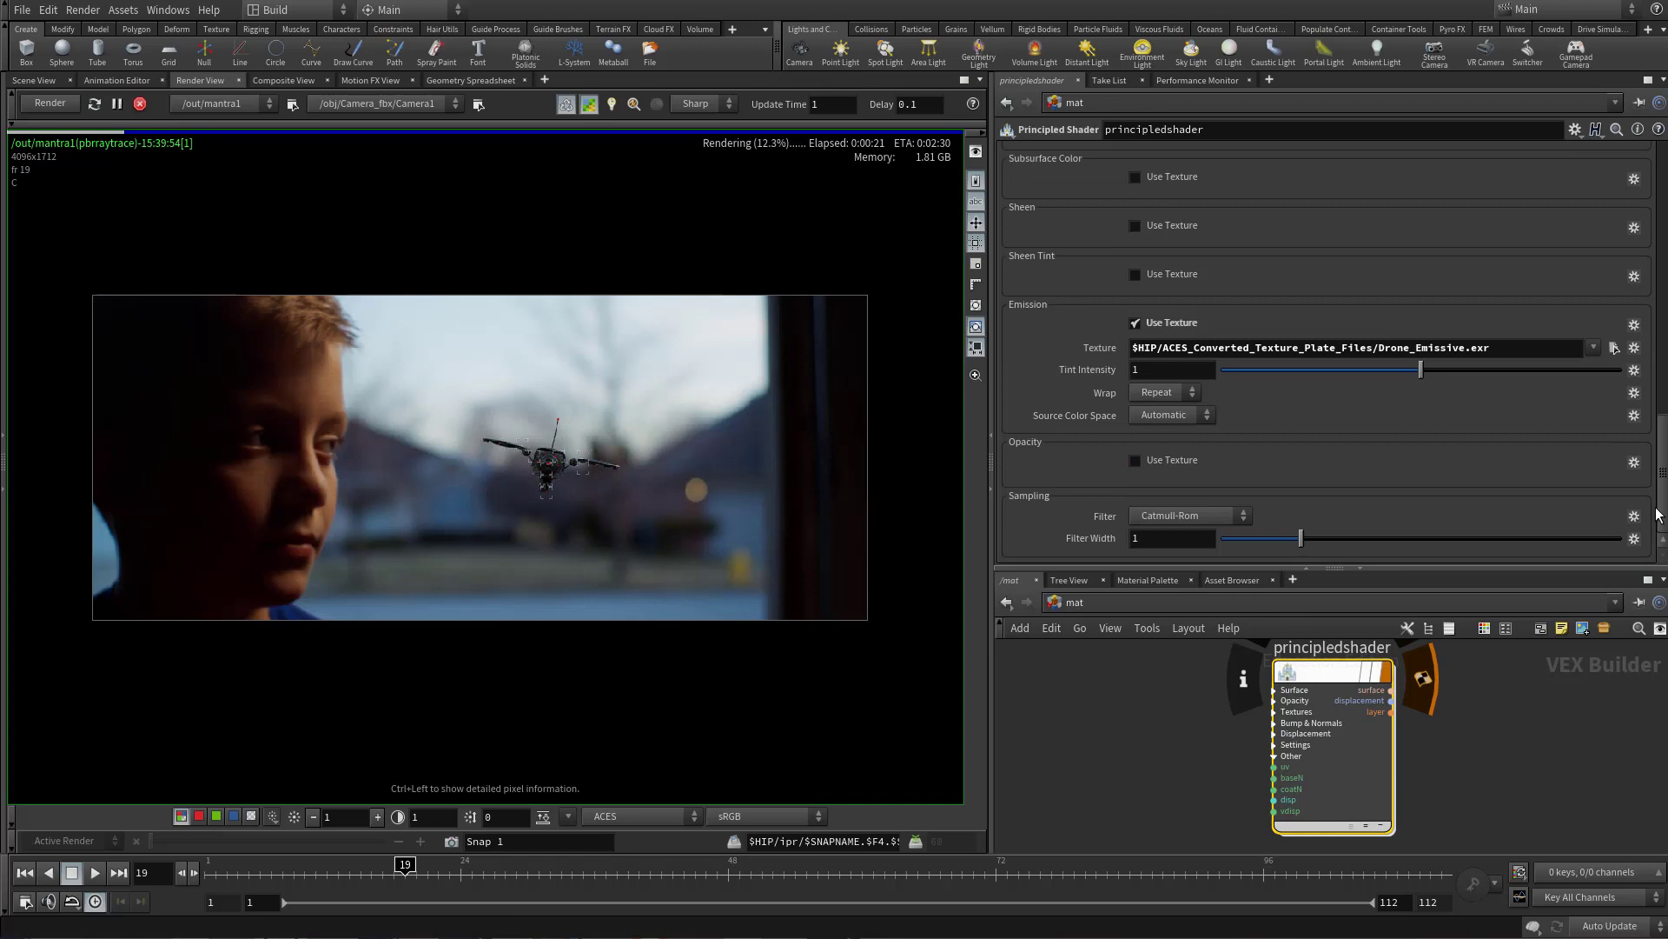
{"action": "scroll", "coordinate": [1658, 514], "scroll_direction": "up", "scroll_amount": 10}
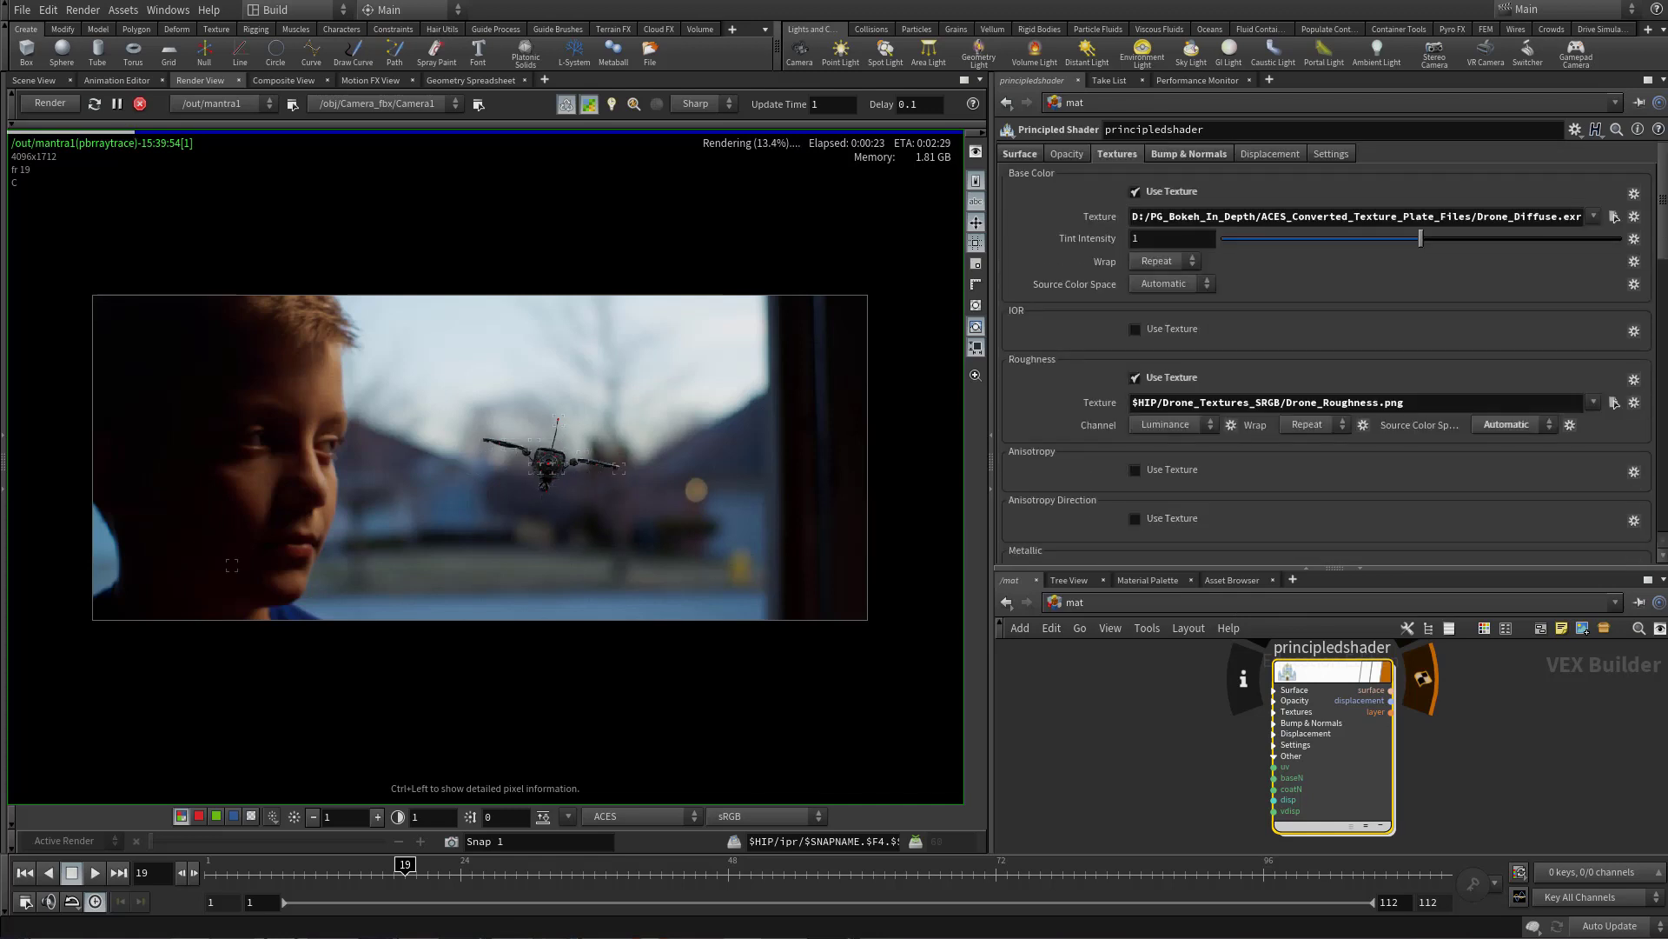
{"action": "left_click", "coordinate": [1162, 154]}
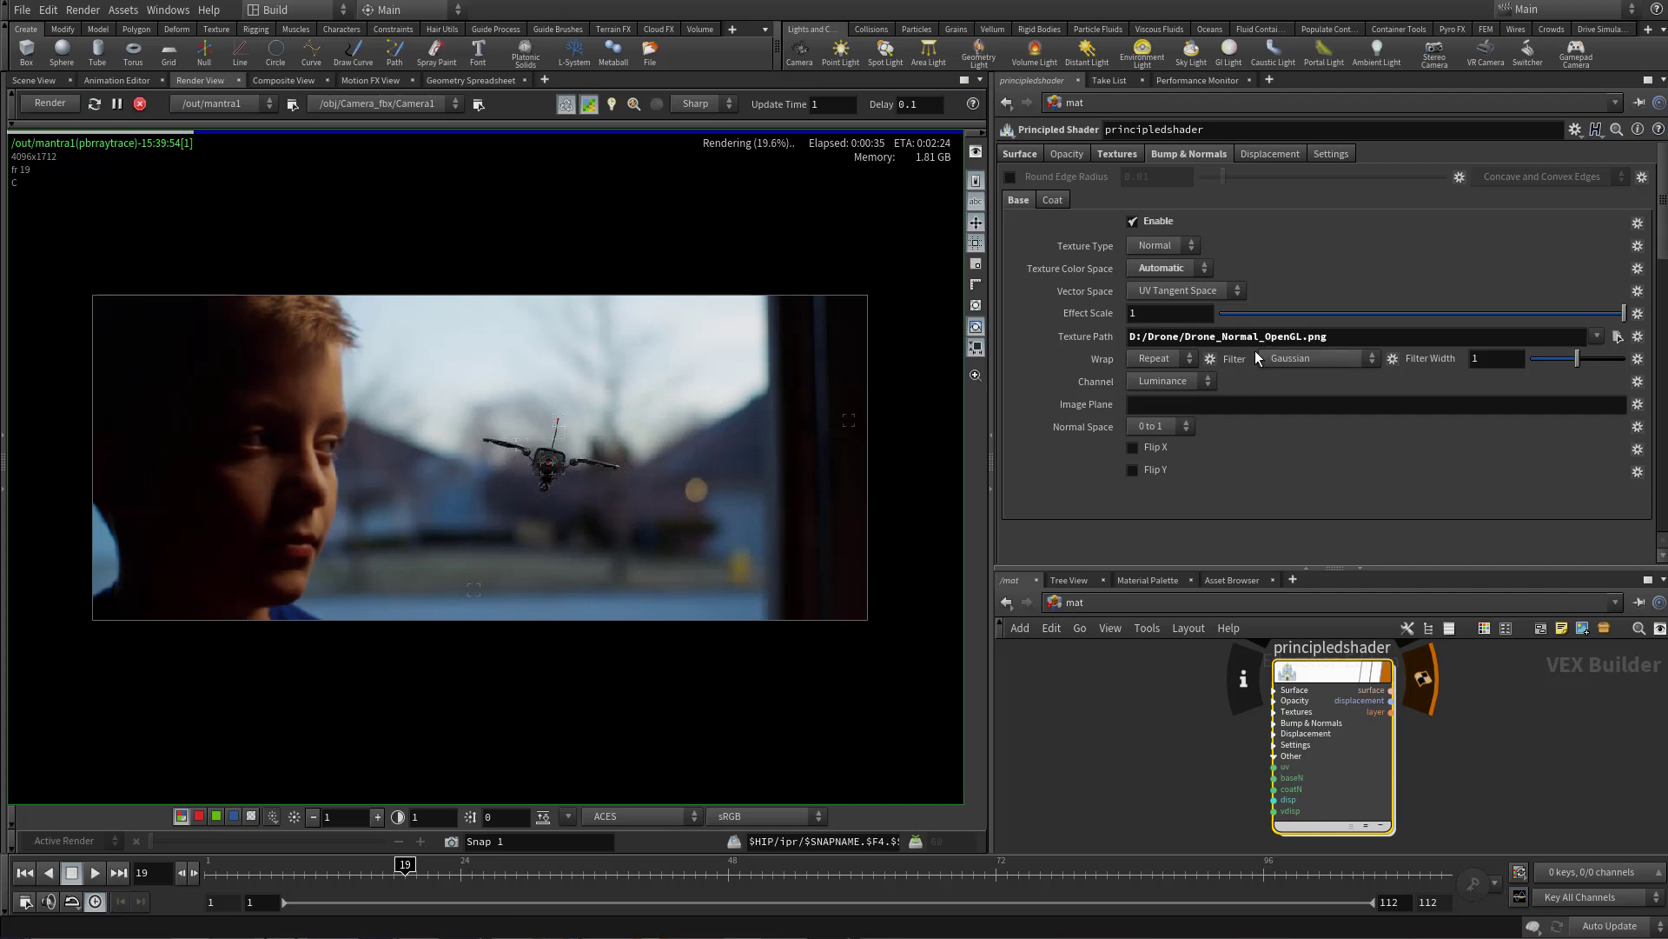
{"action": "left_click", "coordinate": [1241, 154]}
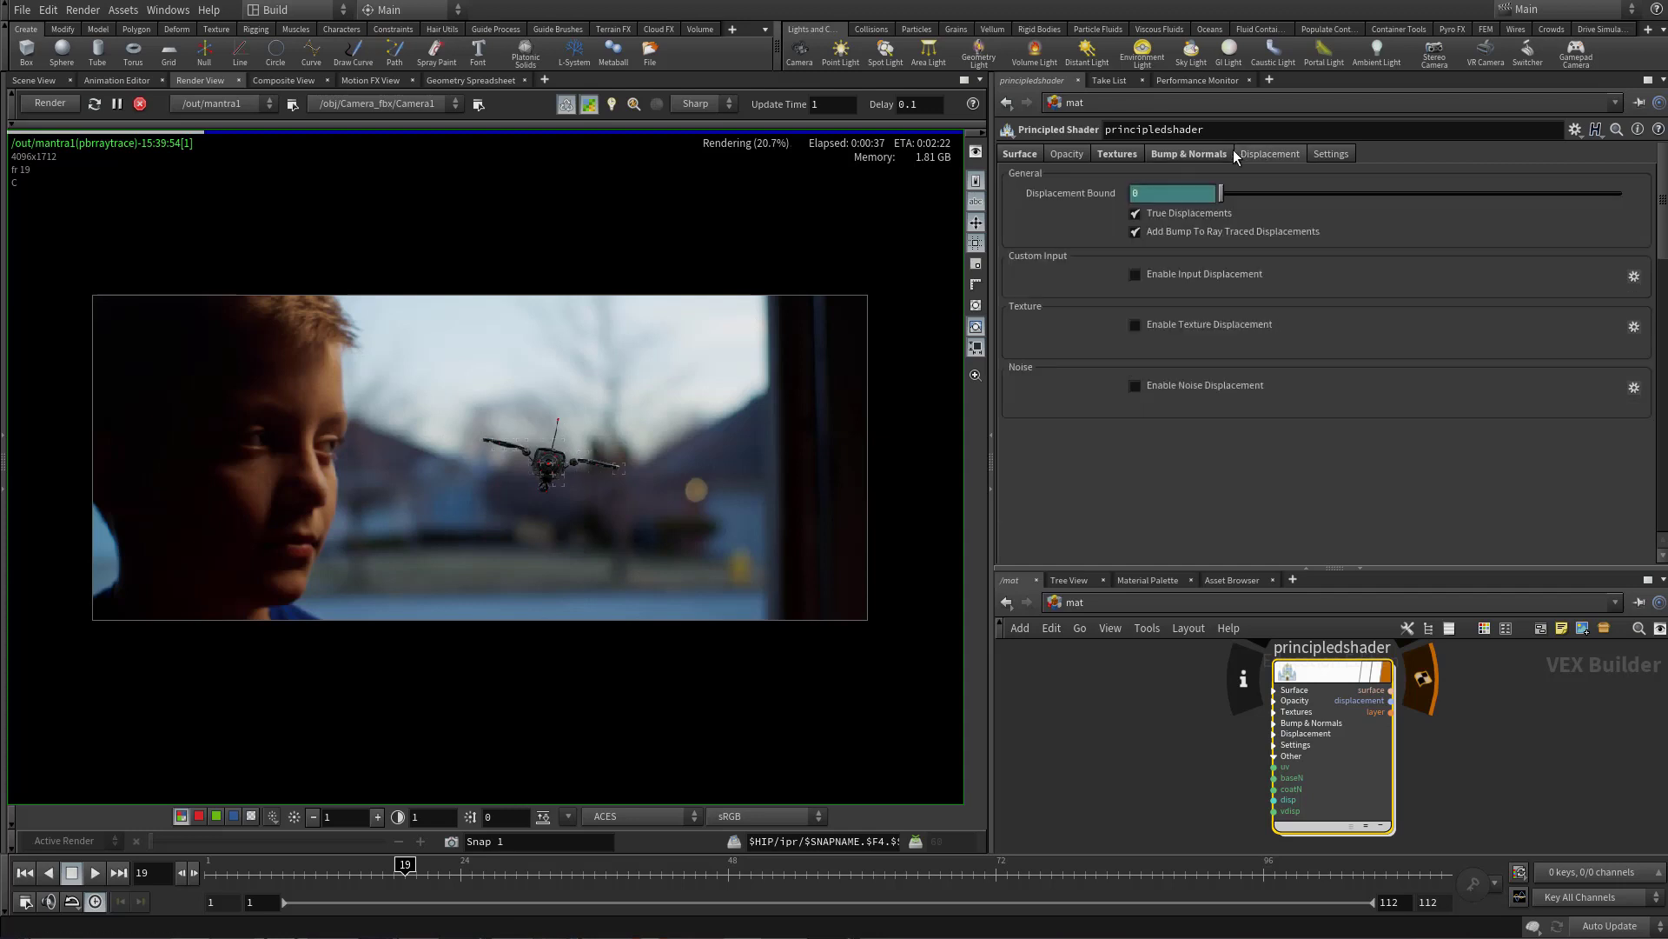
{"action": "left_click", "coordinate": [1190, 154]}
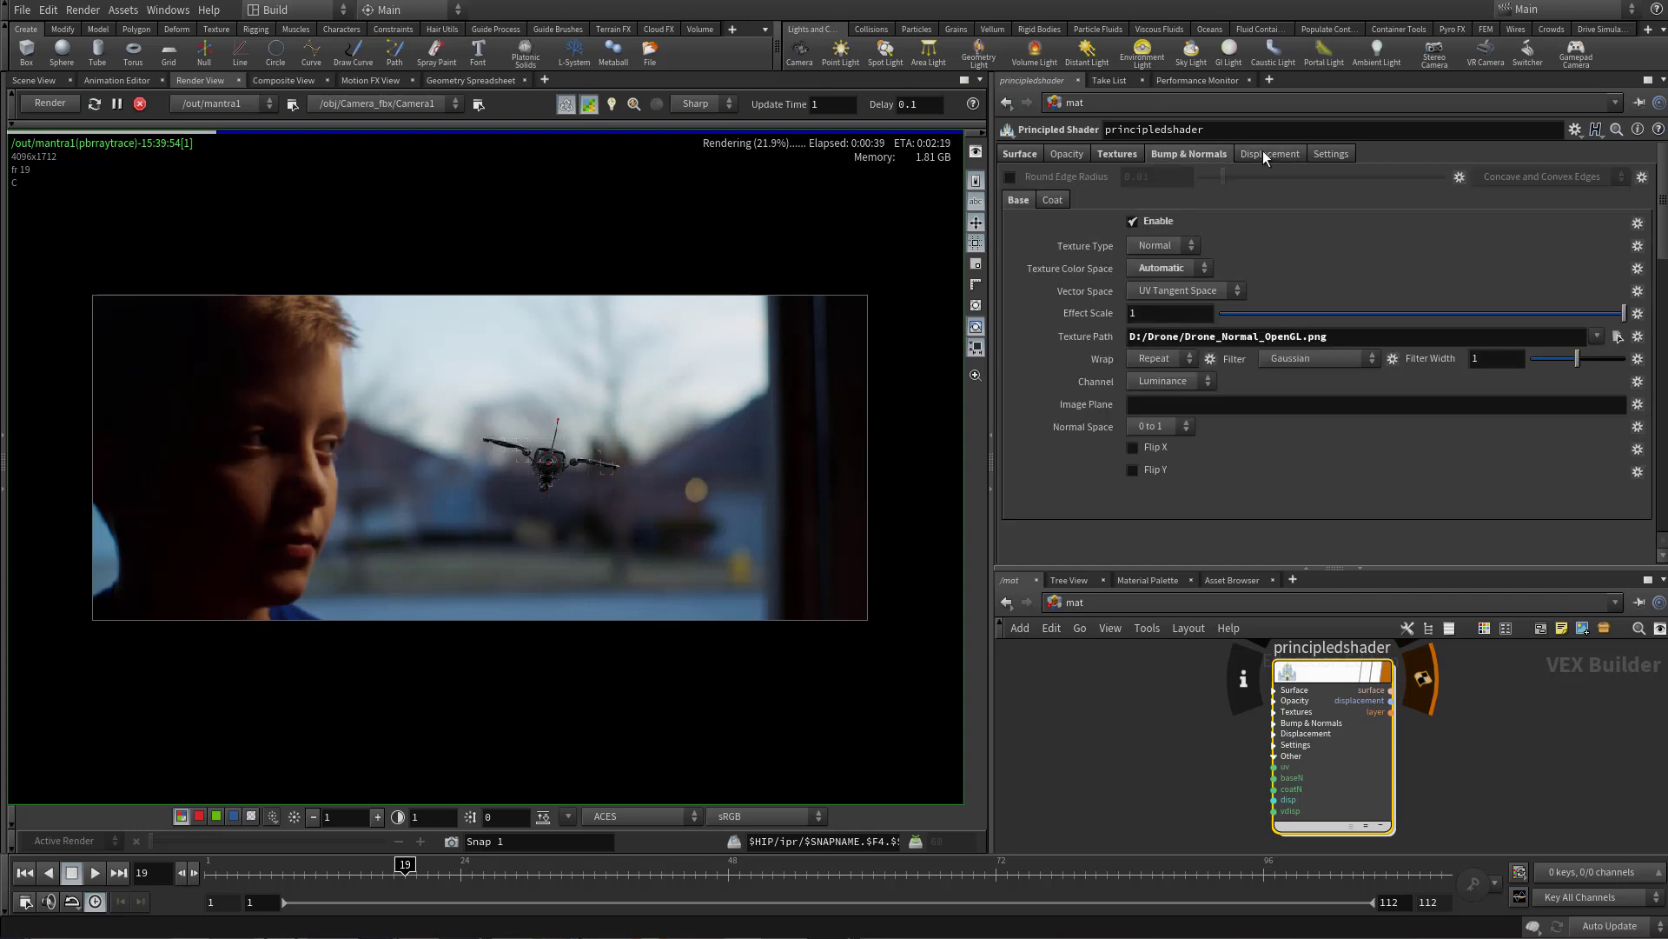
- Check the shader's Displacement and Bump & Normals settings once more and return to its Surface parameters
{"action": "left_click", "coordinate": [1264, 154]}
{"action": "left_click", "coordinate": [1200, 154]}
{"action": "left_click", "coordinate": [1288, 154]}
{"action": "left_click", "coordinate": [1201, 154]}
{"action": "left_click", "coordinate": [1005, 155]}
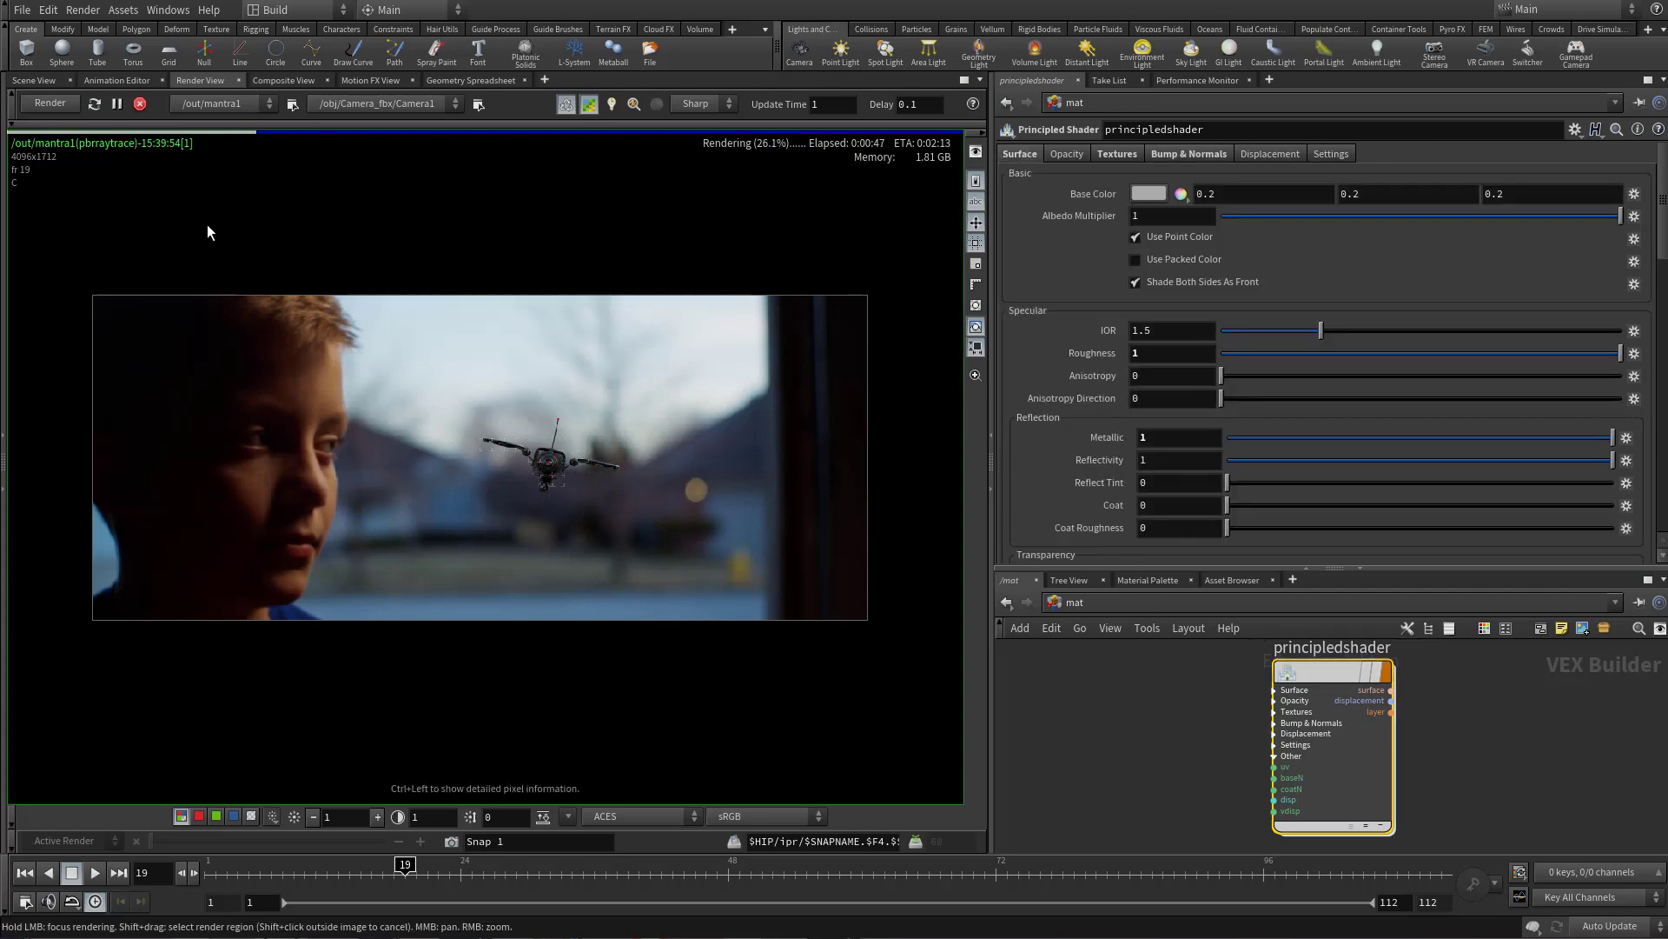
- Show the 3D scene, orbit out of the camera view to see the drone's surroundings, and open the object-level network
{"action": "left_click", "coordinate": [41, 81]}
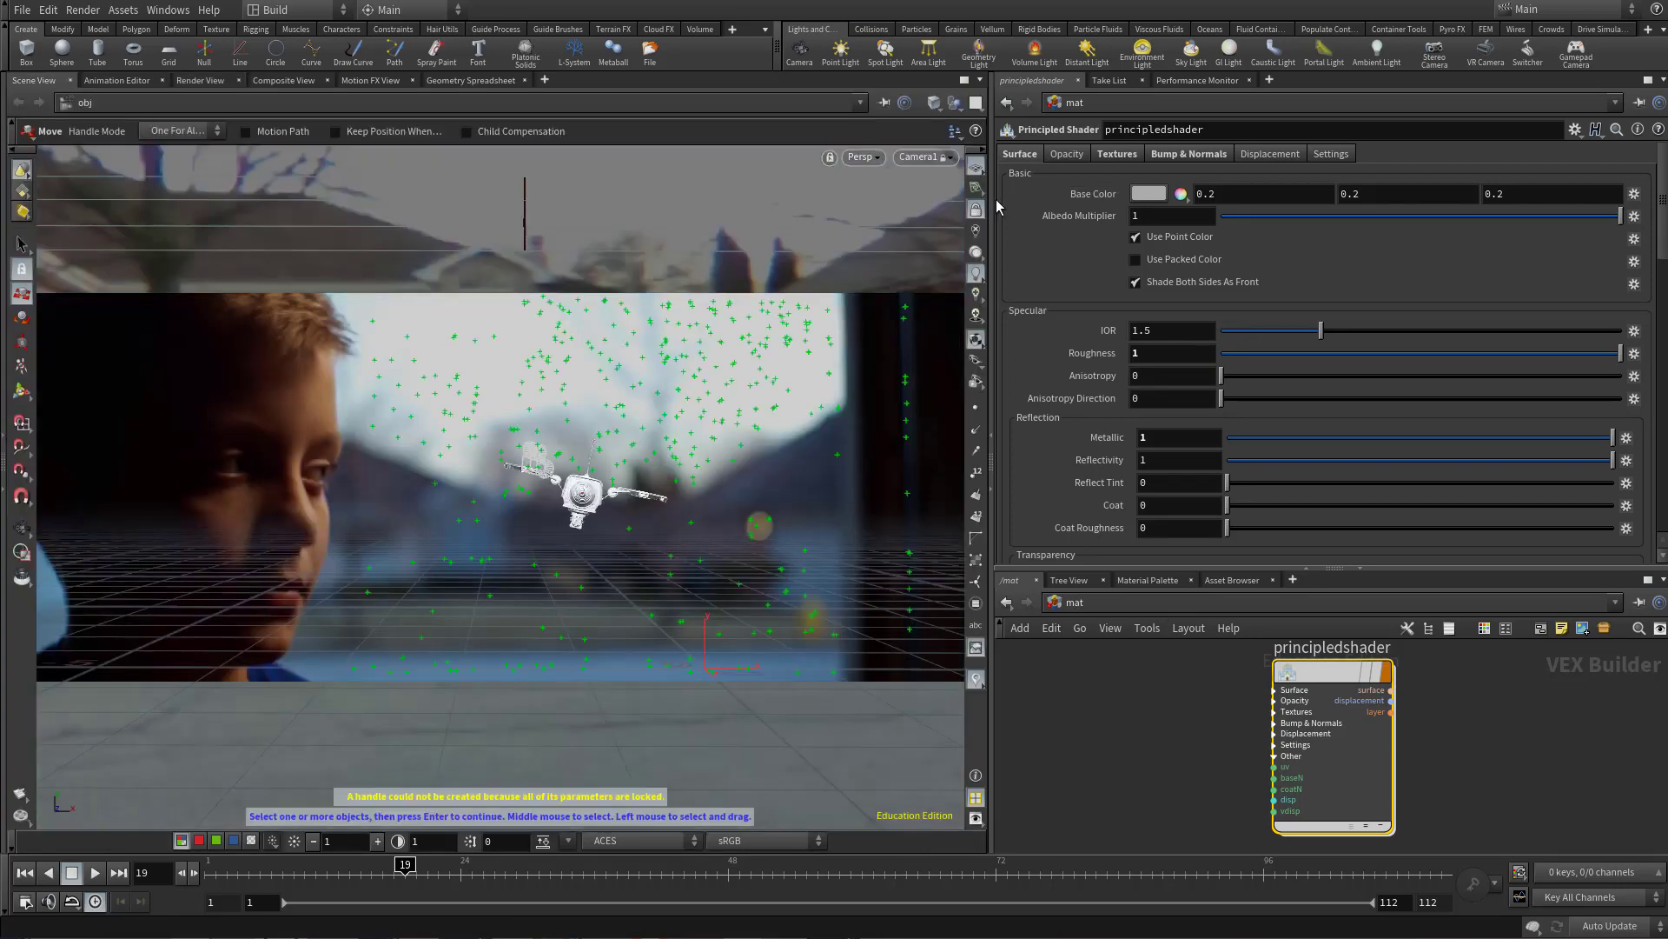
{"action": "key", "text": "Escape"}
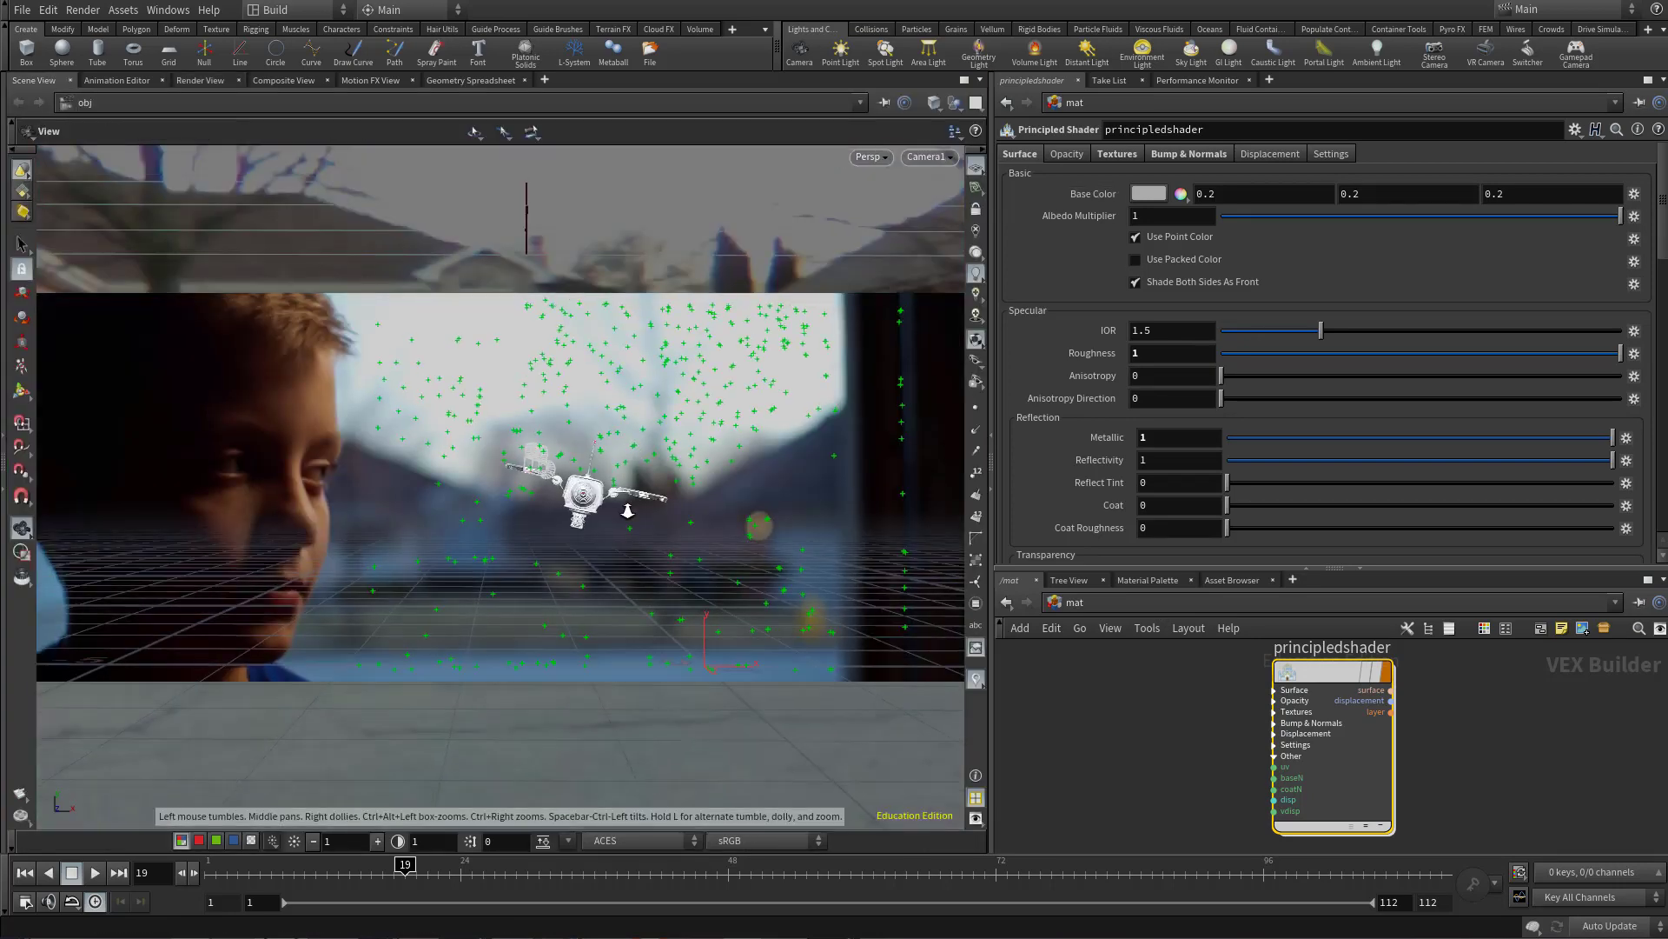
{"action": "left_click_drag", "start_coordinate": [628, 507], "coordinate": [517, 513]}
{"action": "key", "text": "t"}
{"action": "left_click", "coordinate": [1092, 601]}
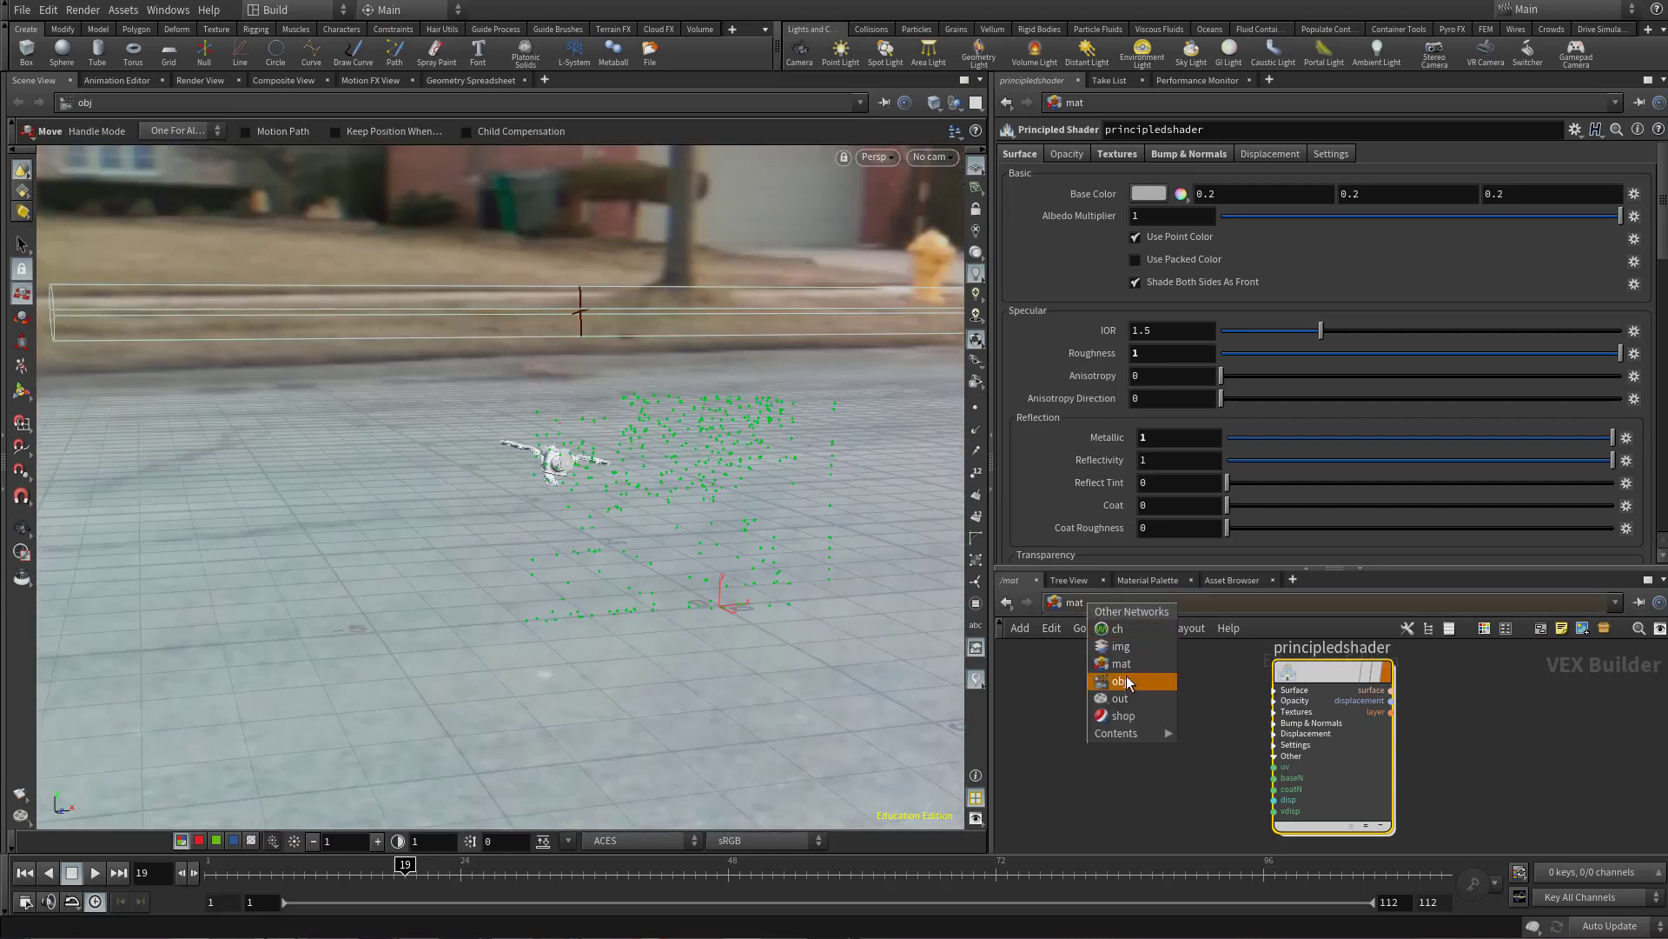
{"action": "left_click", "coordinate": [1119, 681]}
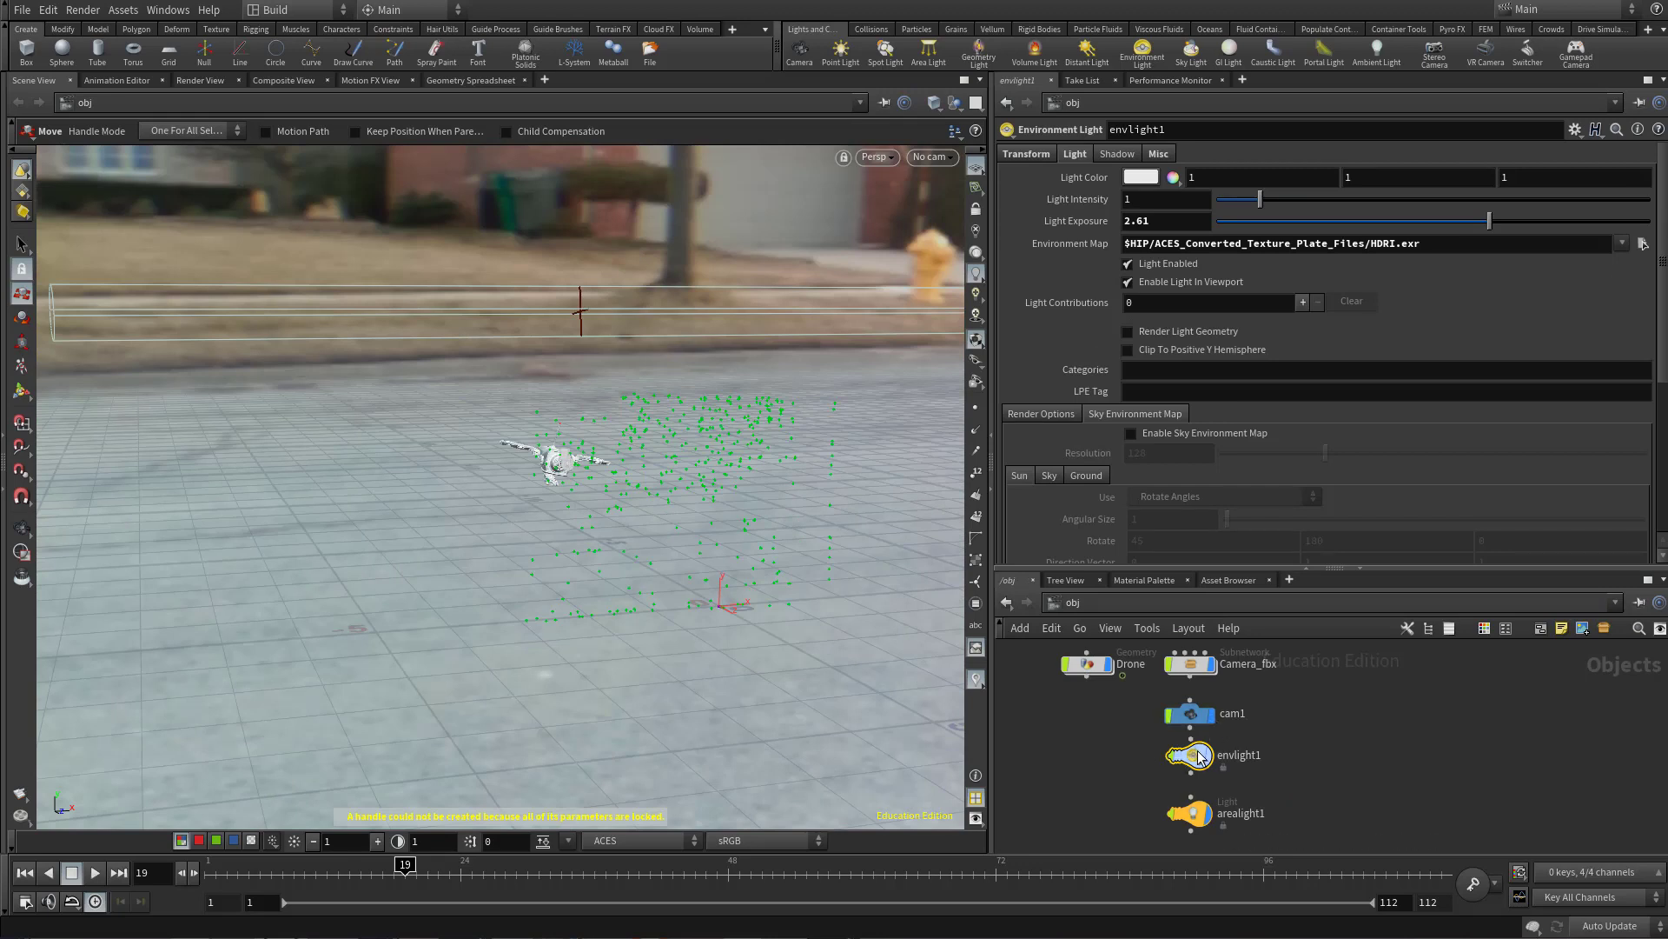
- Highlight HDRI.exr in the environment light's Environment Map path to check the converted source, without editing it
{"action": "left_click_drag", "start_coordinate": [1425, 246], "coordinate": [1370, 246]}
{"action": "left_click", "coordinate": [1425, 248]}
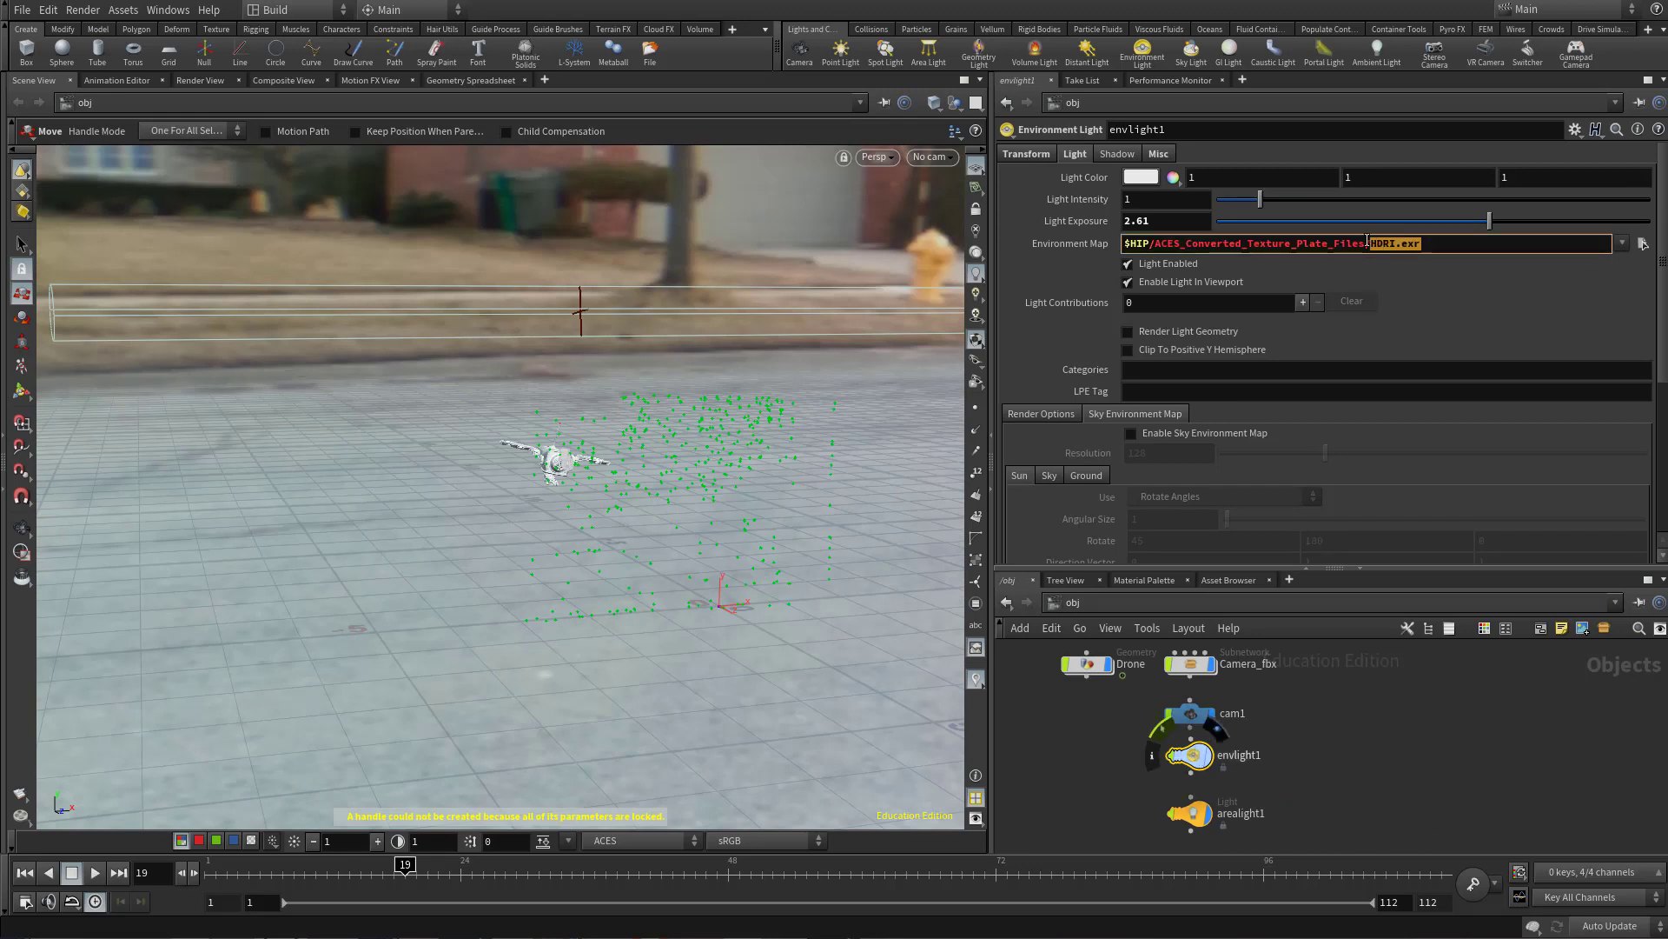
{"action": "left_click", "coordinate": [1423, 248]}
{"action": "left_click_drag", "start_coordinate": [1425, 246], "coordinate": [1370, 243]}
{"action": "scroll", "coordinate": [1093, 668], "scroll_direction": "up", "scroll_amount": 2}
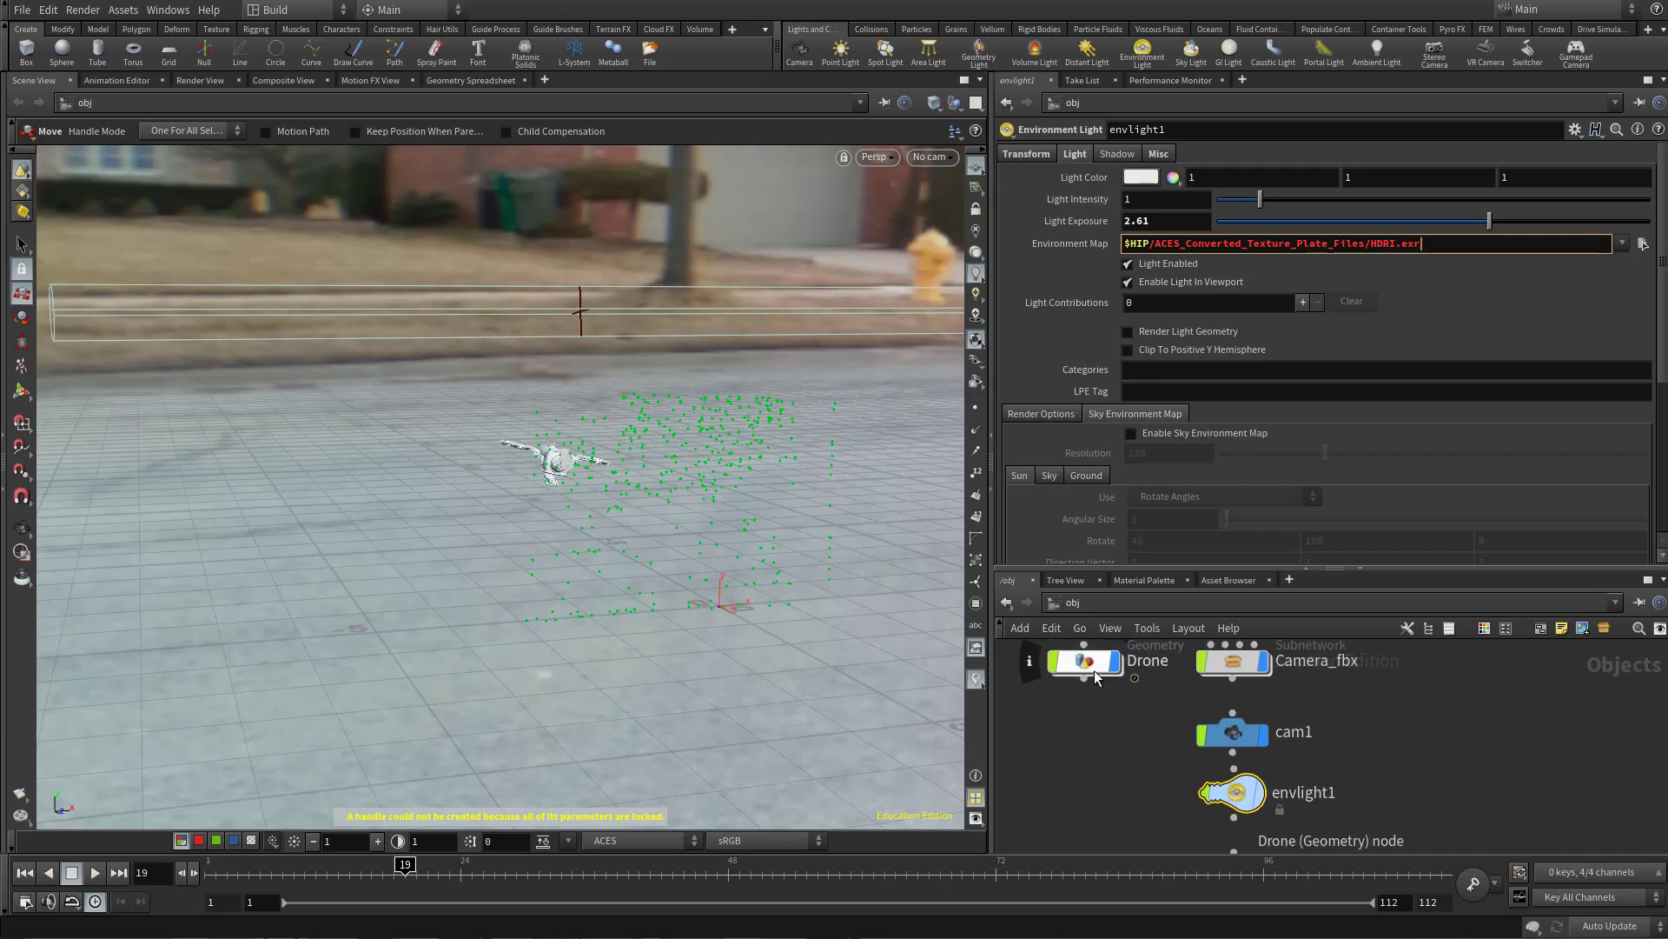
{"action": "scroll", "coordinate": [1149, 744], "scroll_direction": "down", "scroll_amount": 2}
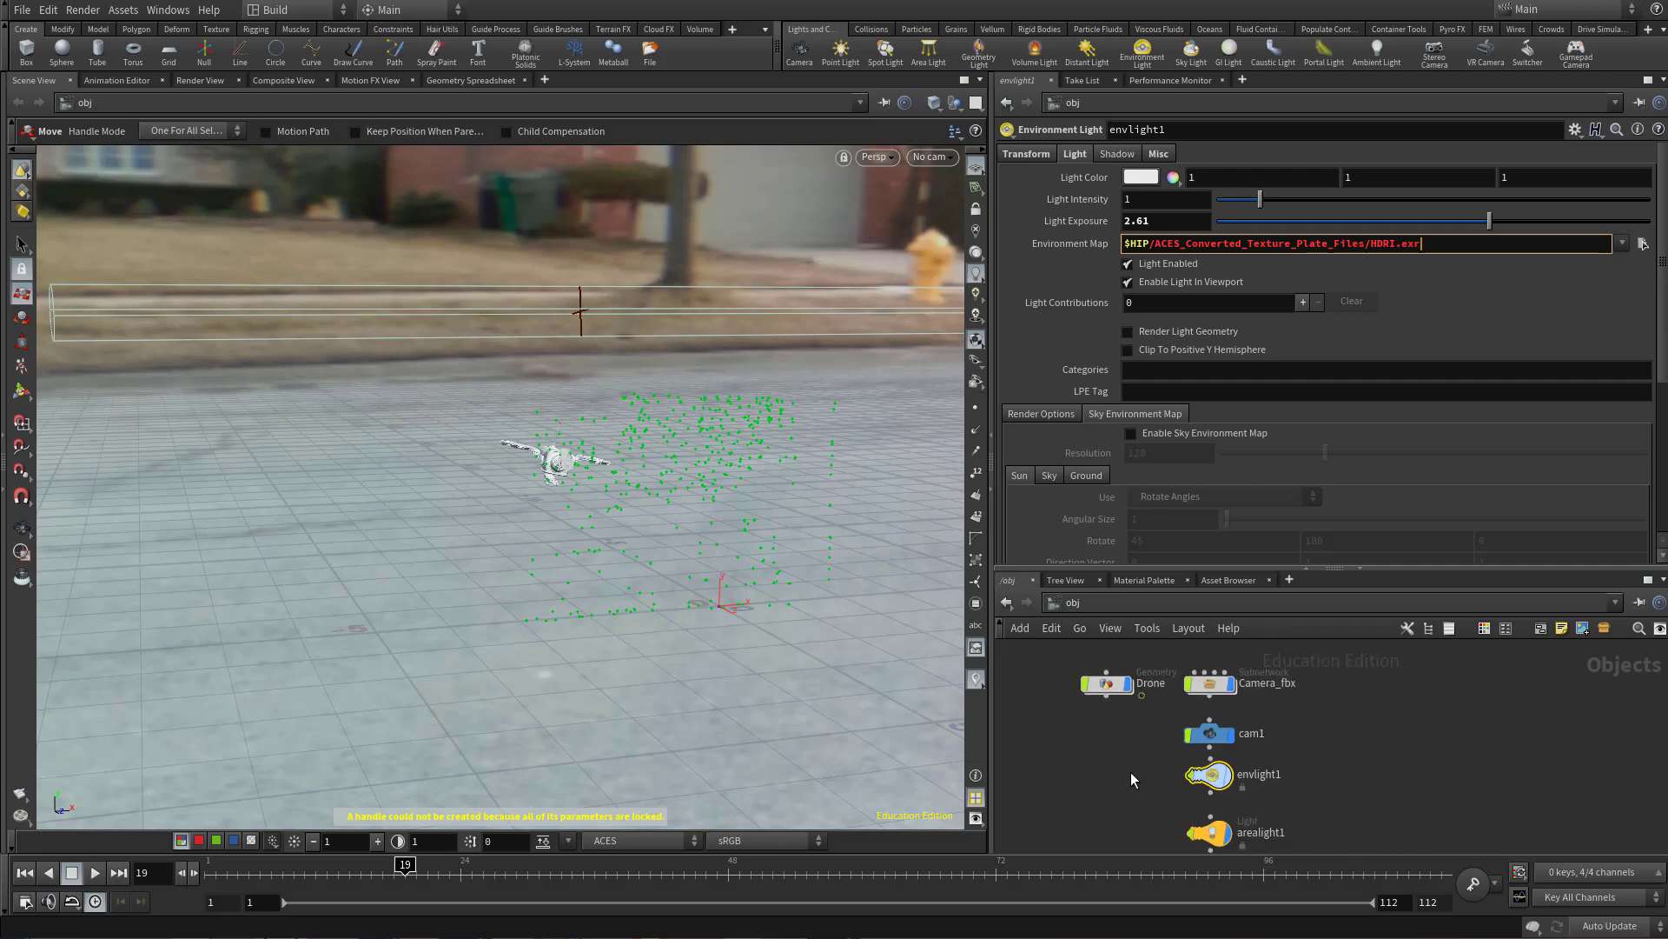
{"action": "left_click_drag", "start_coordinate": [1132, 773], "coordinate": [1140, 728]}
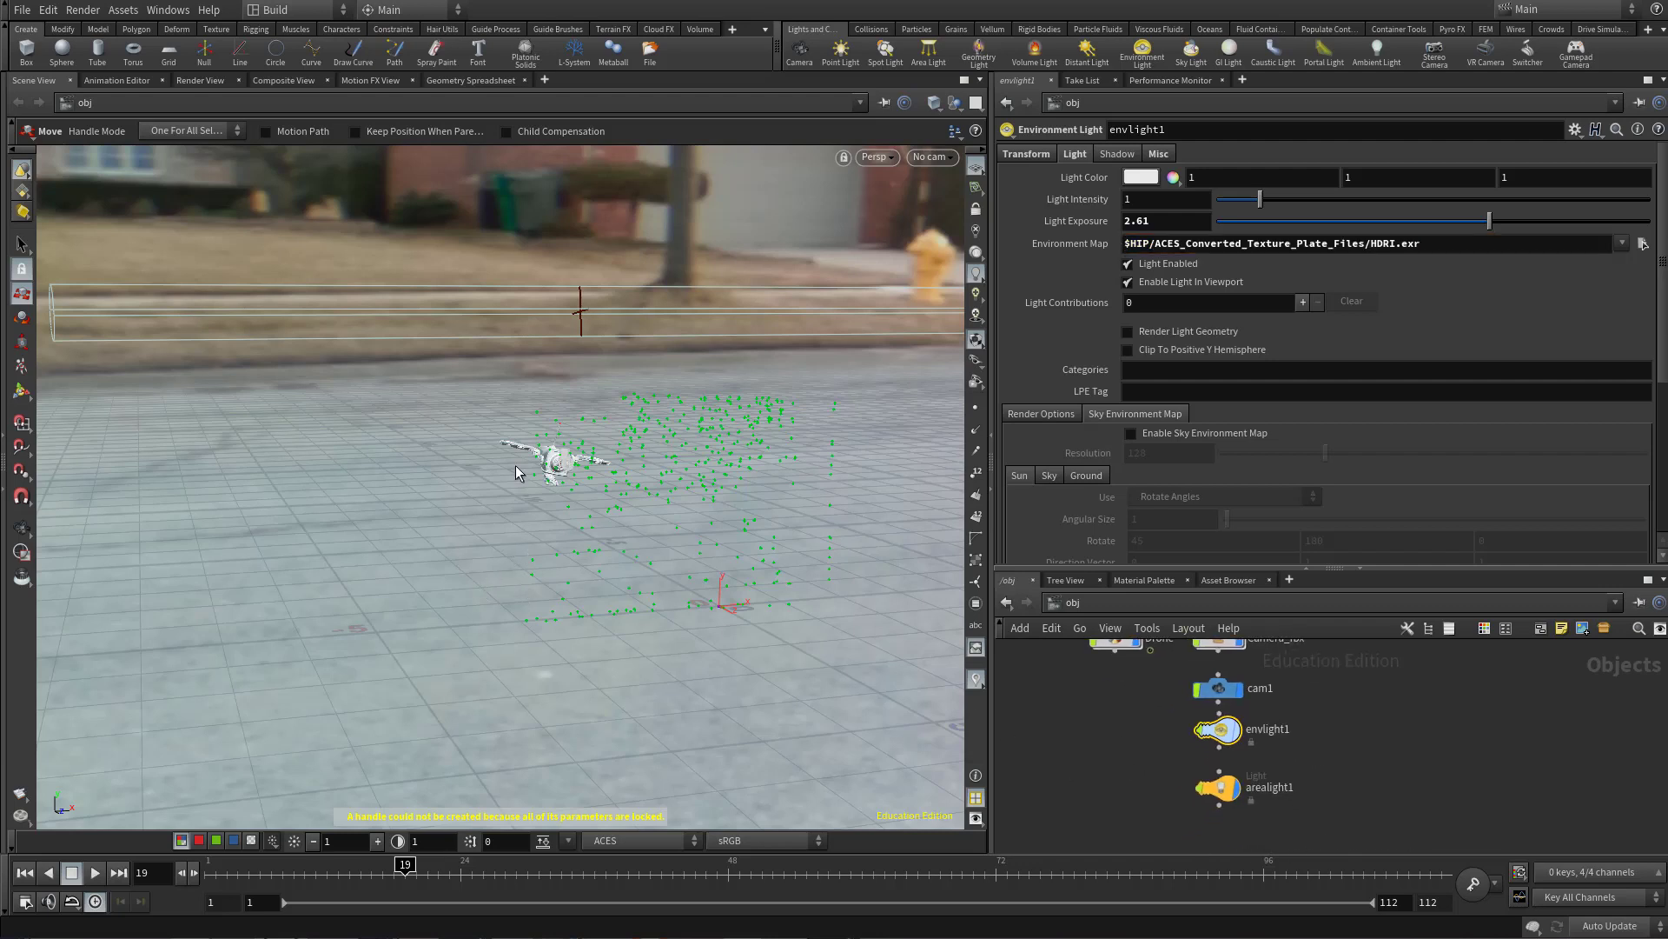
- Return to the live render and set the environment light's Light Exposure to 2.81
{"action": "left_click", "coordinate": [201, 82]}
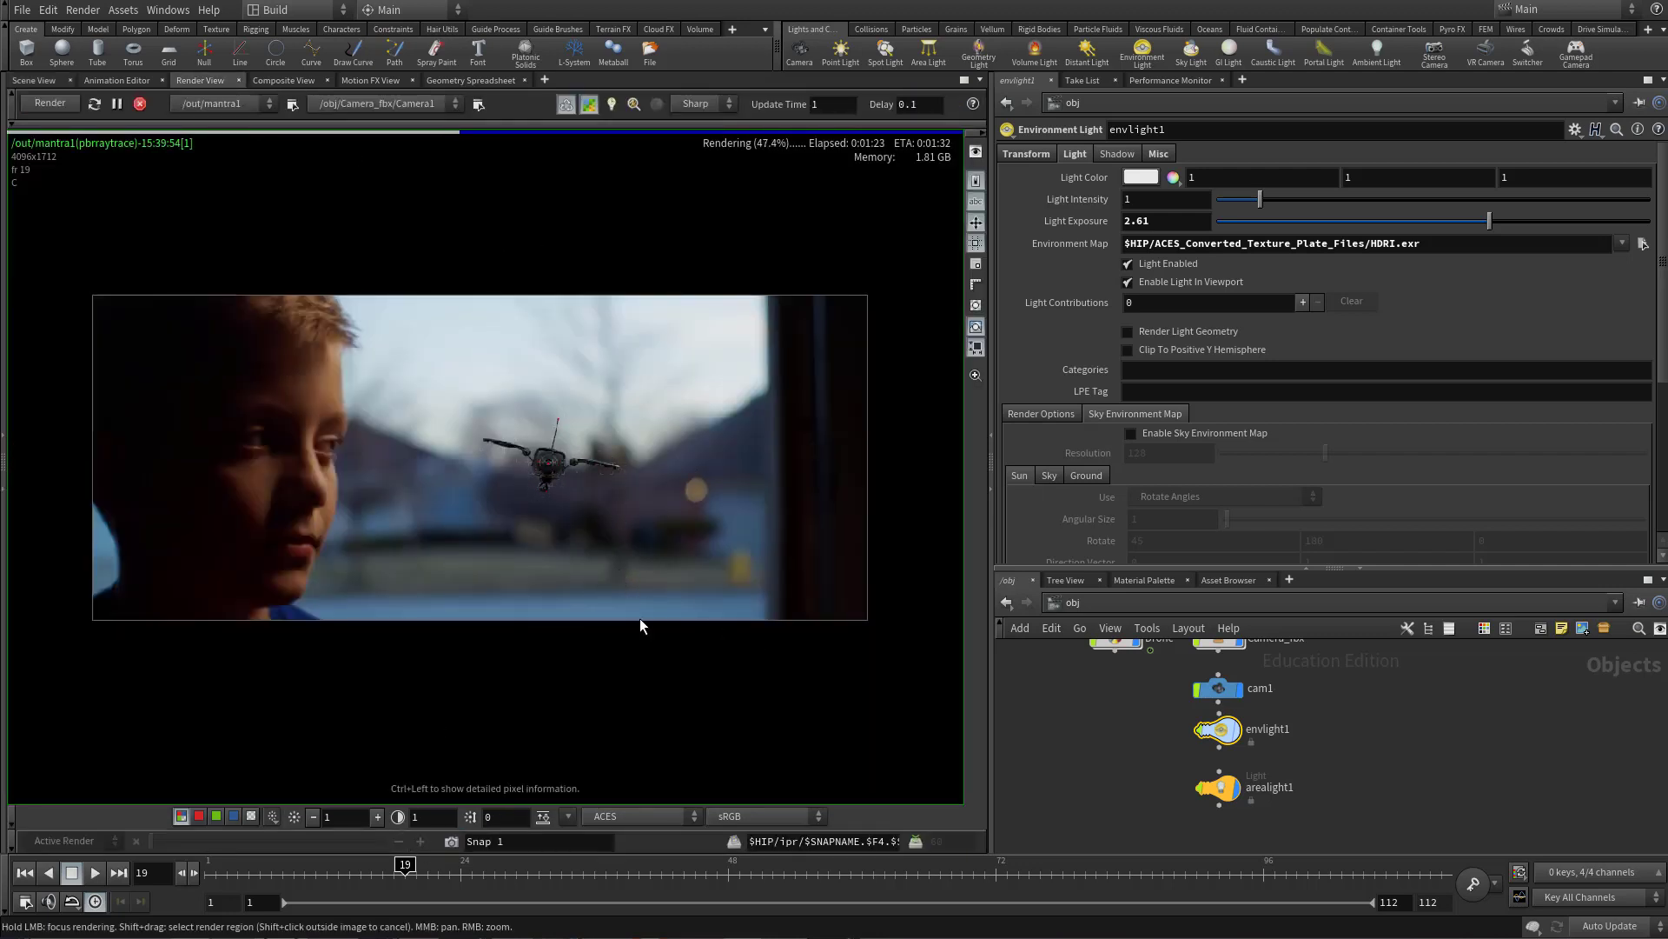
{"action": "key", "text": "h"}
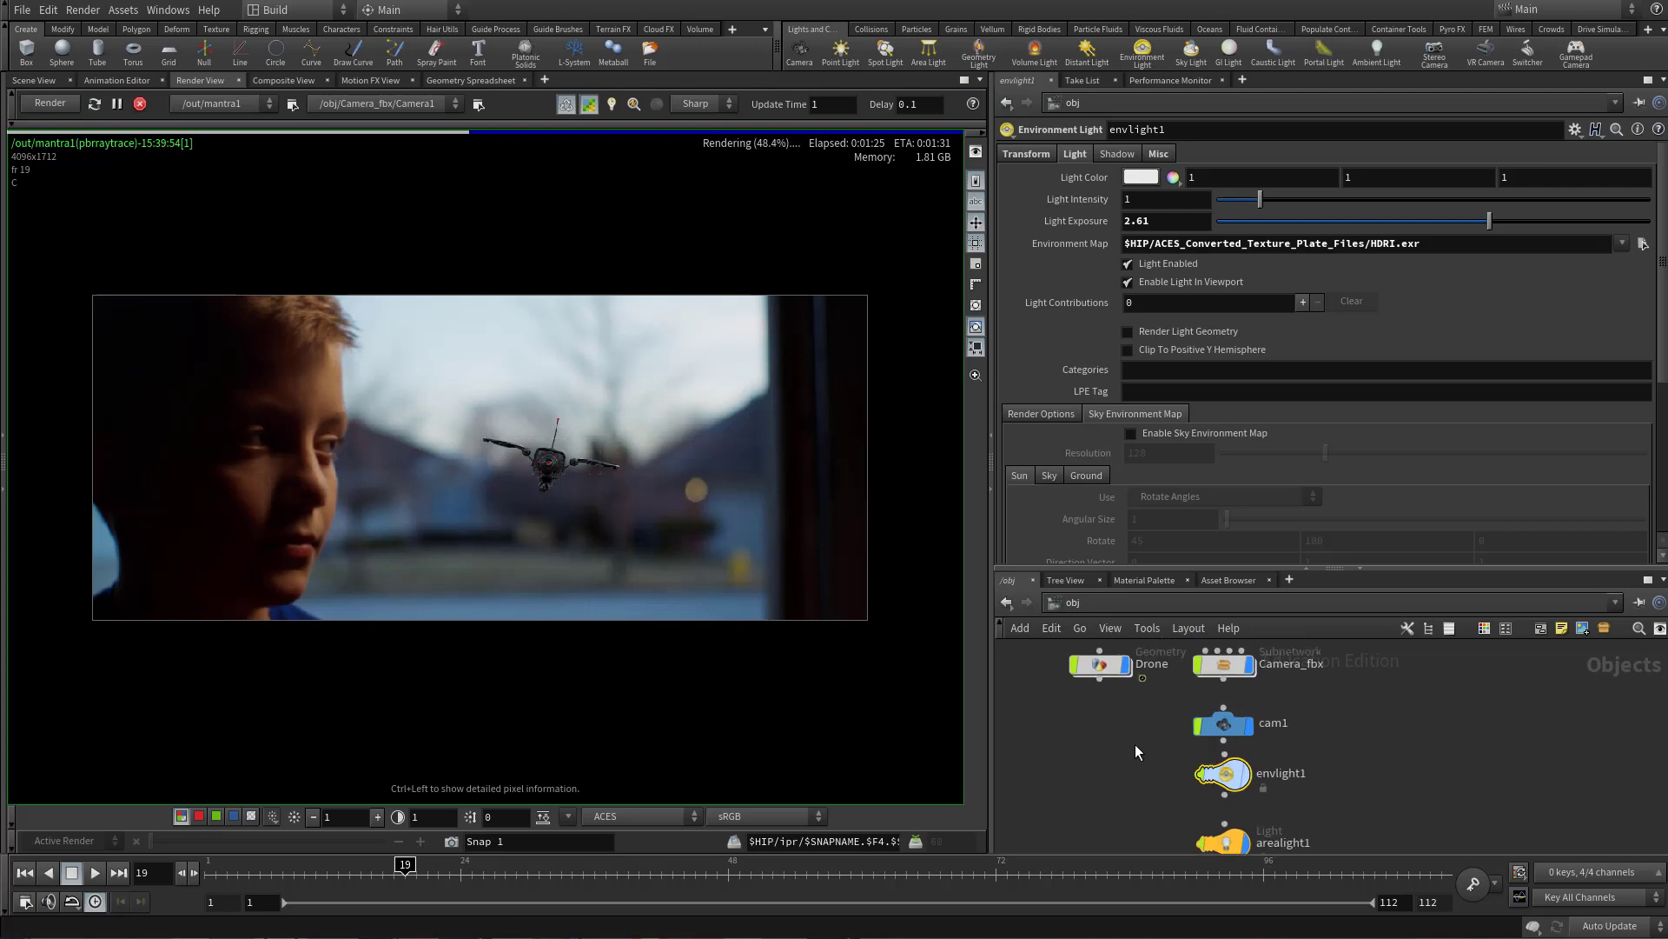
{"action": "scroll", "coordinate": [1156, 774], "scroll_direction": "up", "scroll_amount": 2}
{"action": "scroll", "coordinate": [1145, 756], "scroll_direction": "down", "scroll_amount": 1}
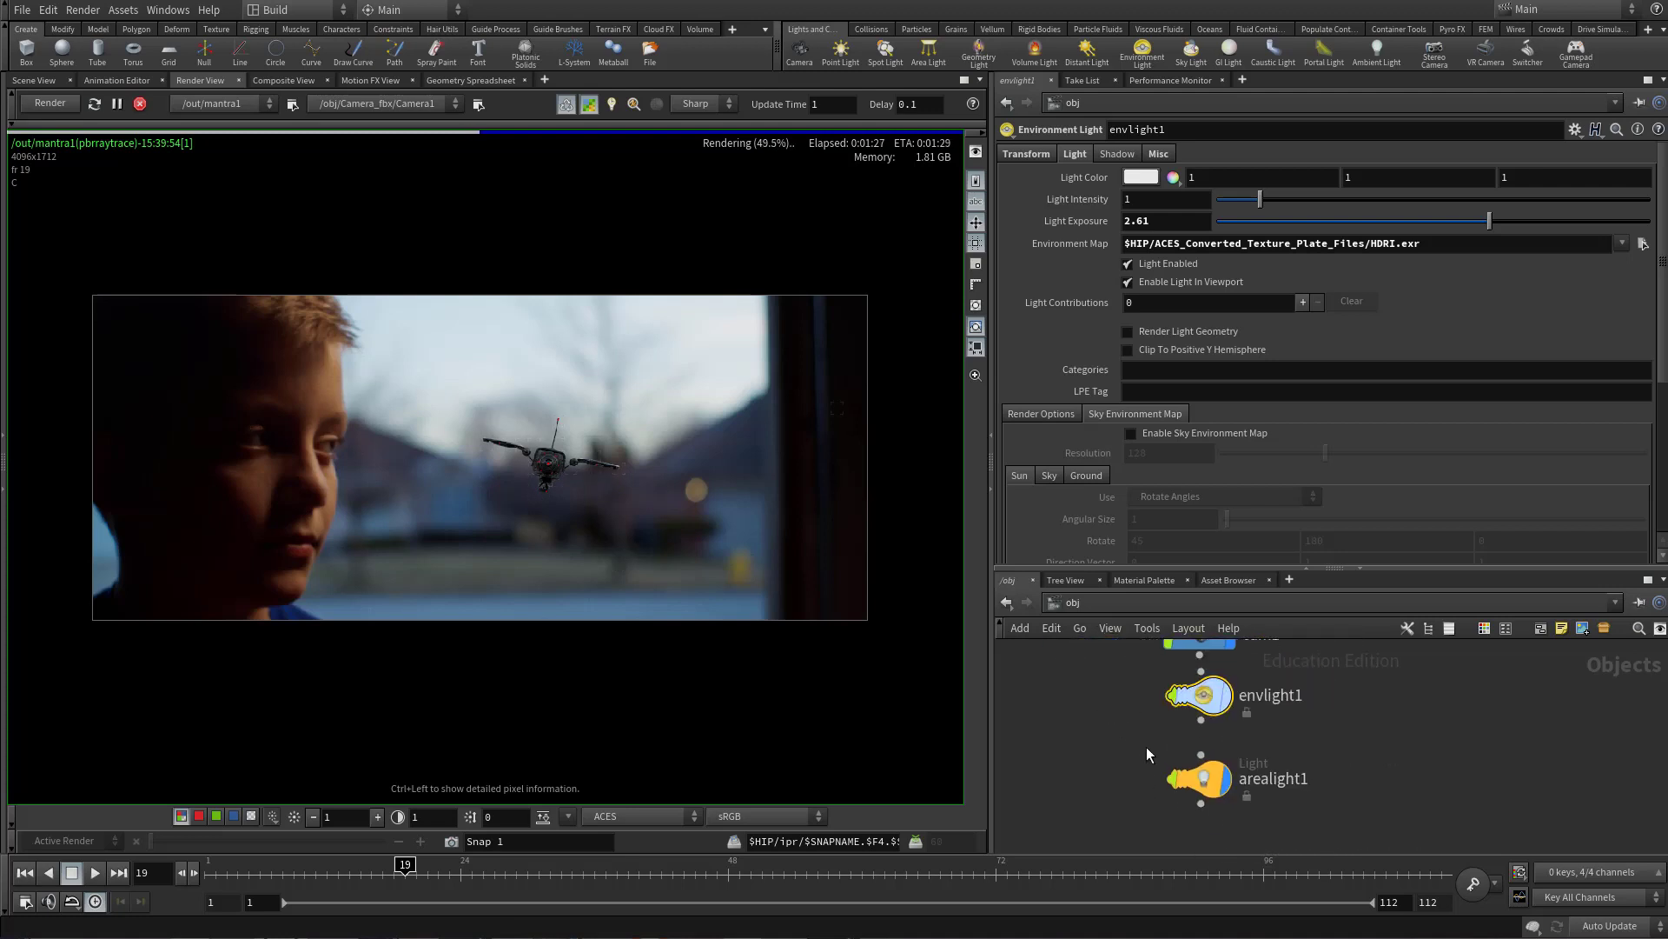
{"action": "scroll", "coordinate": [1145, 752], "scroll_direction": "up", "scroll_amount": 1}
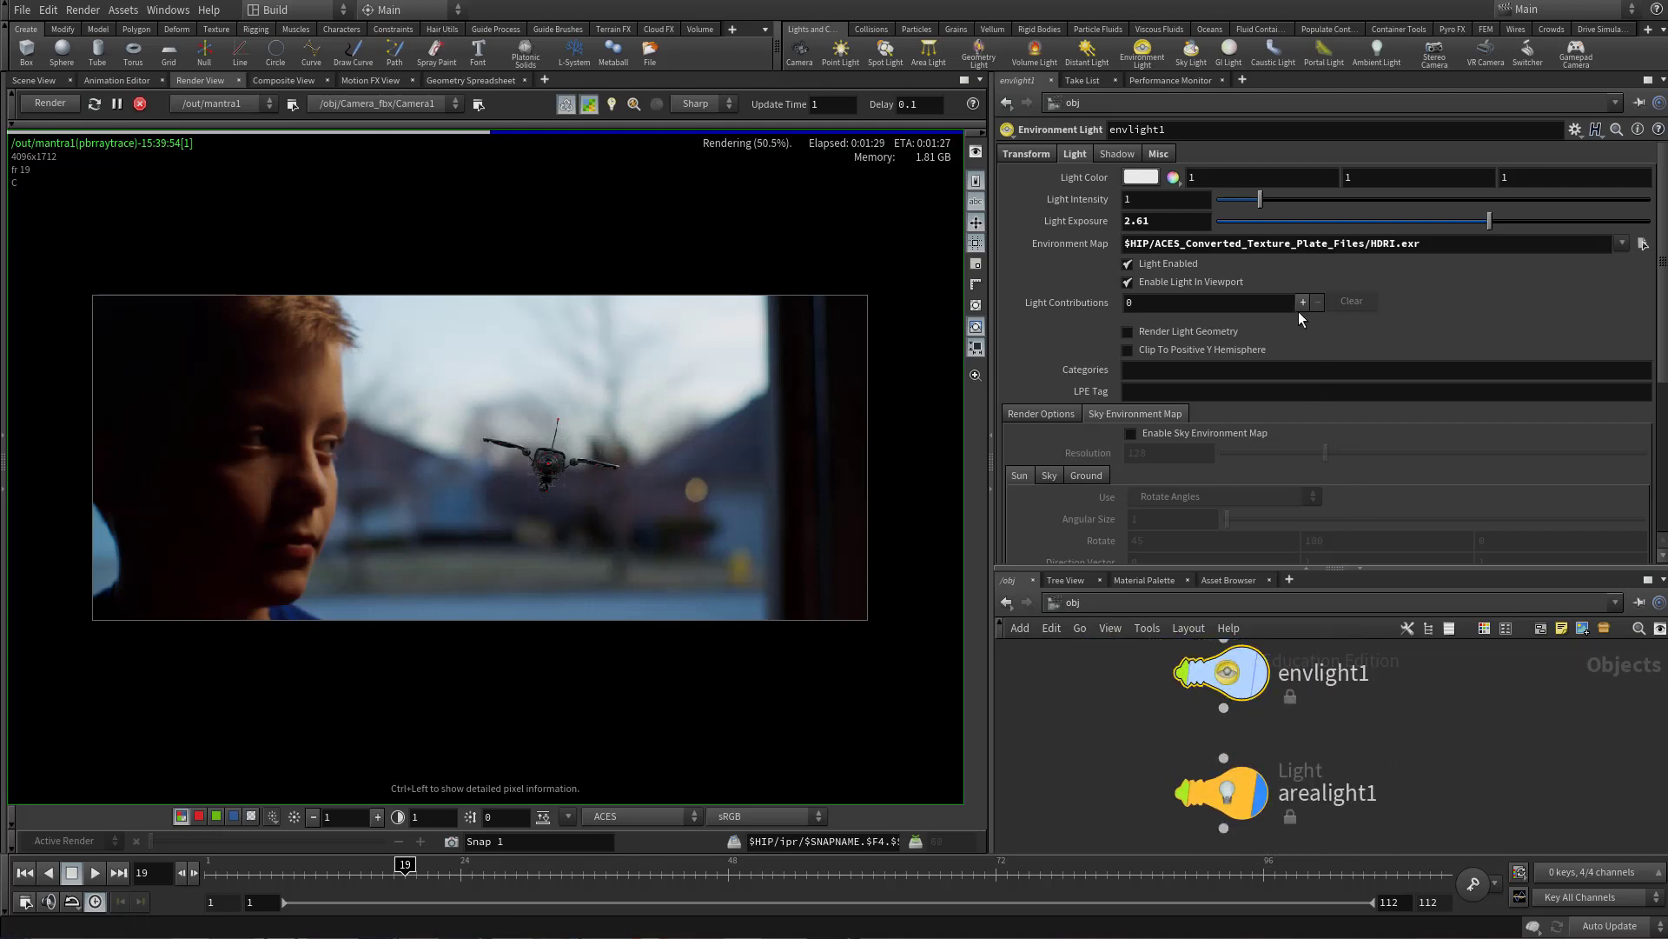
{"action": "left_click_drag", "start_coordinate": [1489, 223], "coordinate": [1510, 226]}
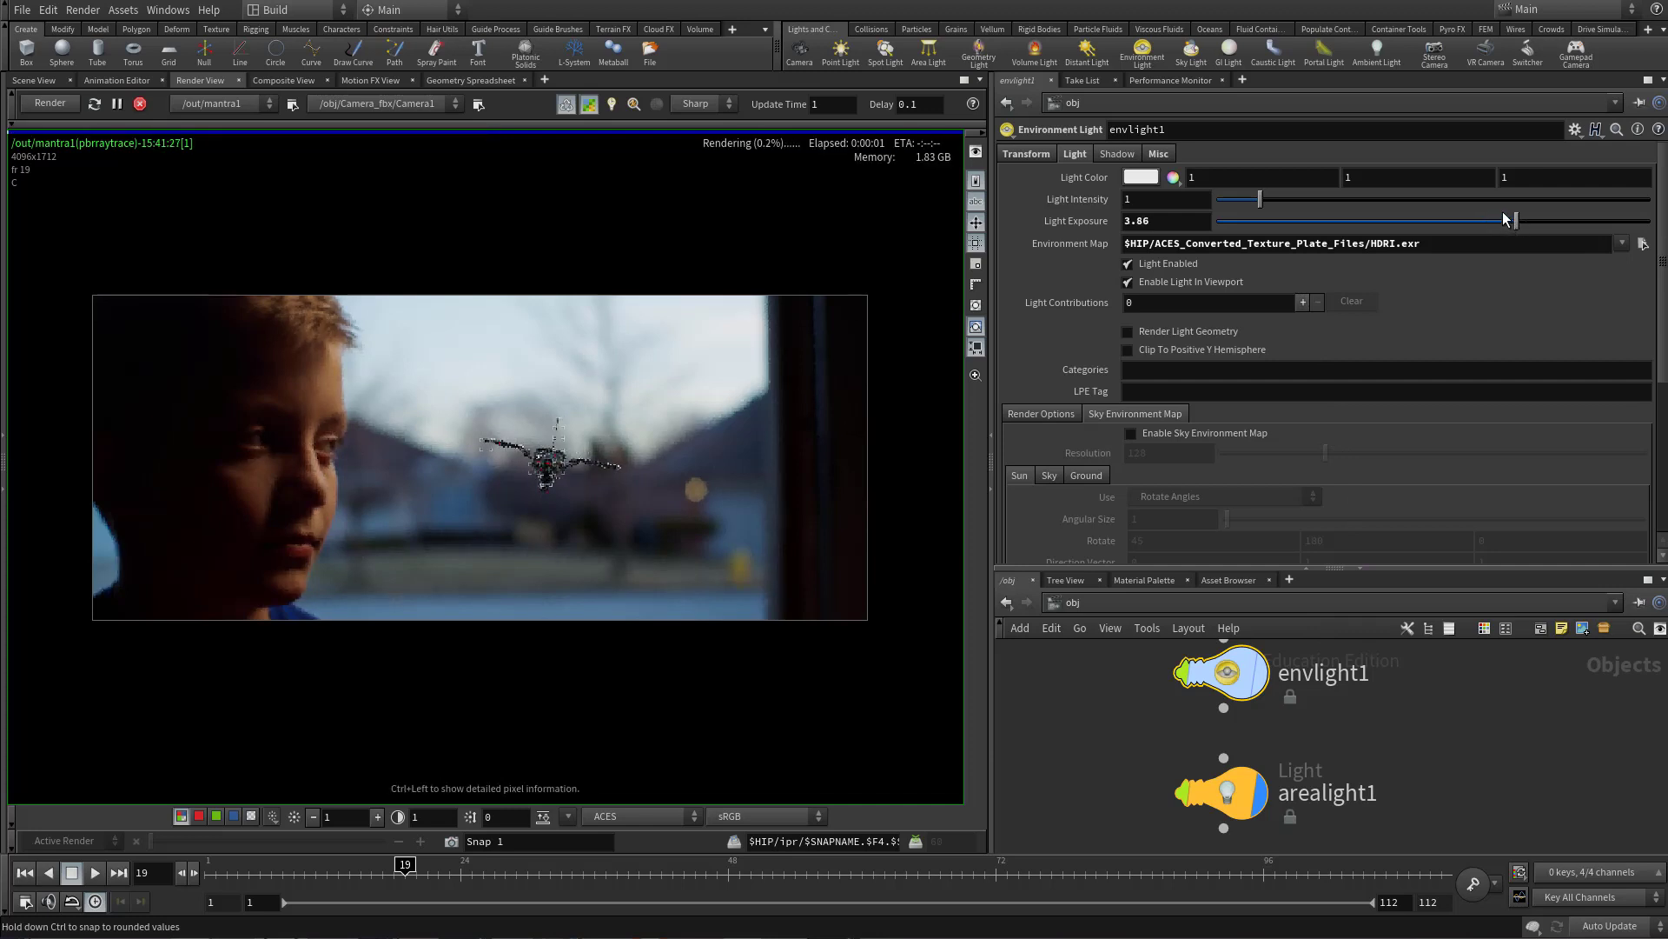
{"action": "left_click", "coordinate": [1494, 224]}
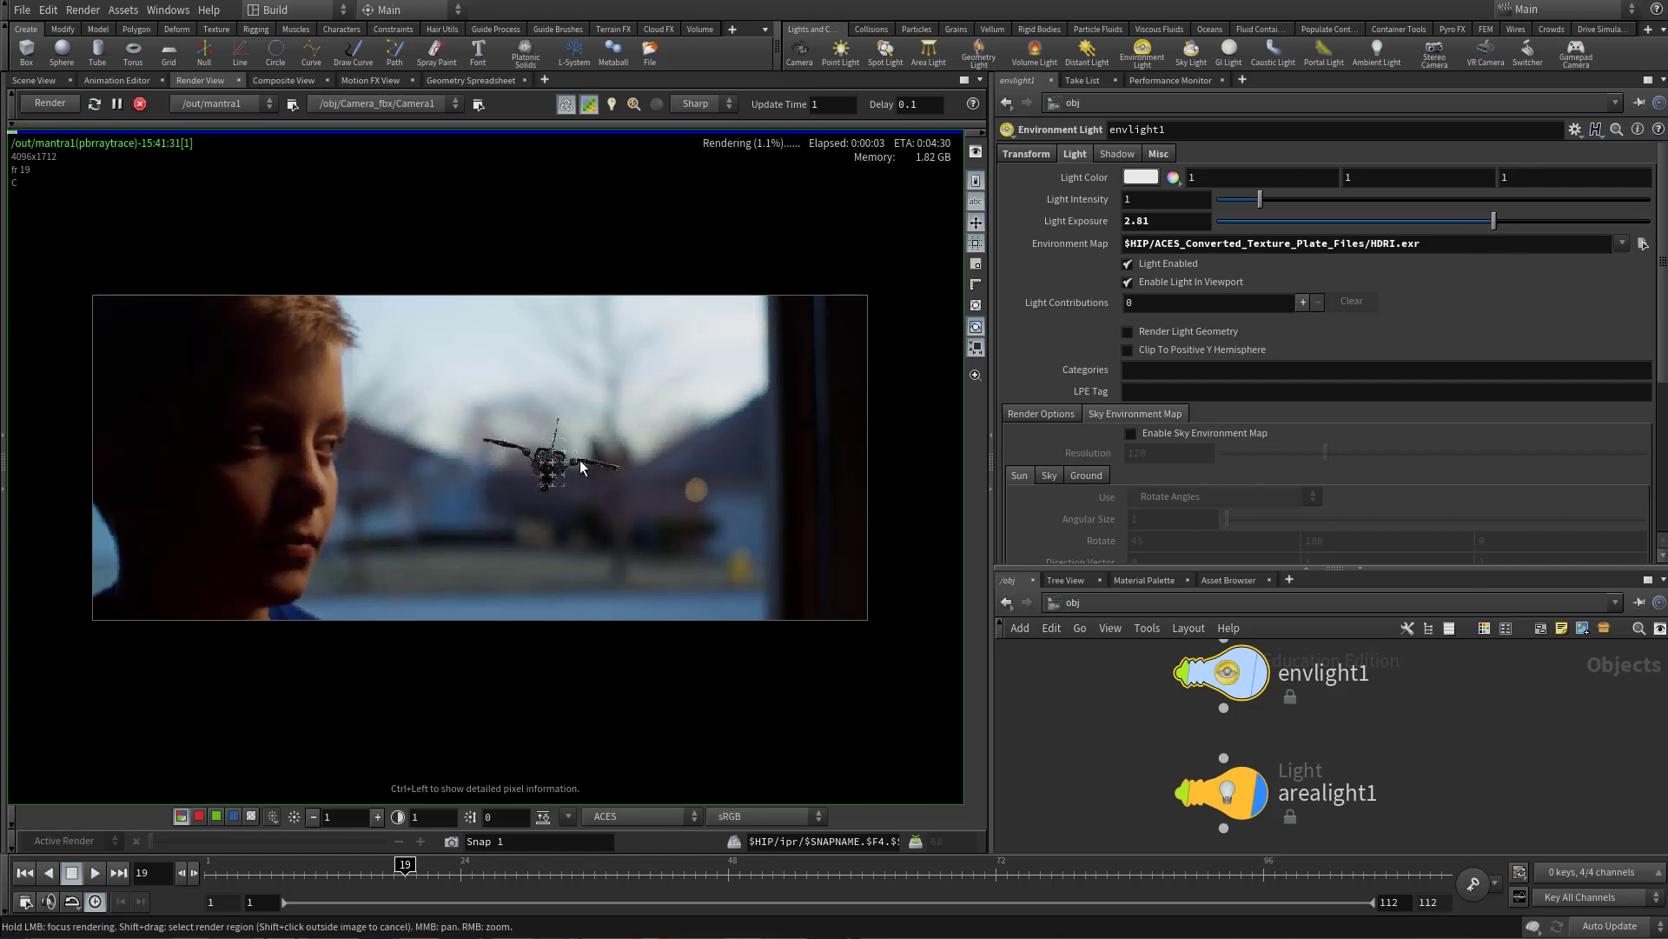
- Inspect the drone in the live render up close, go to frame 15 and stop the render
{"action": "scroll", "coordinate": [553, 457], "scroll_direction": "up", "scroll_amount": 4}
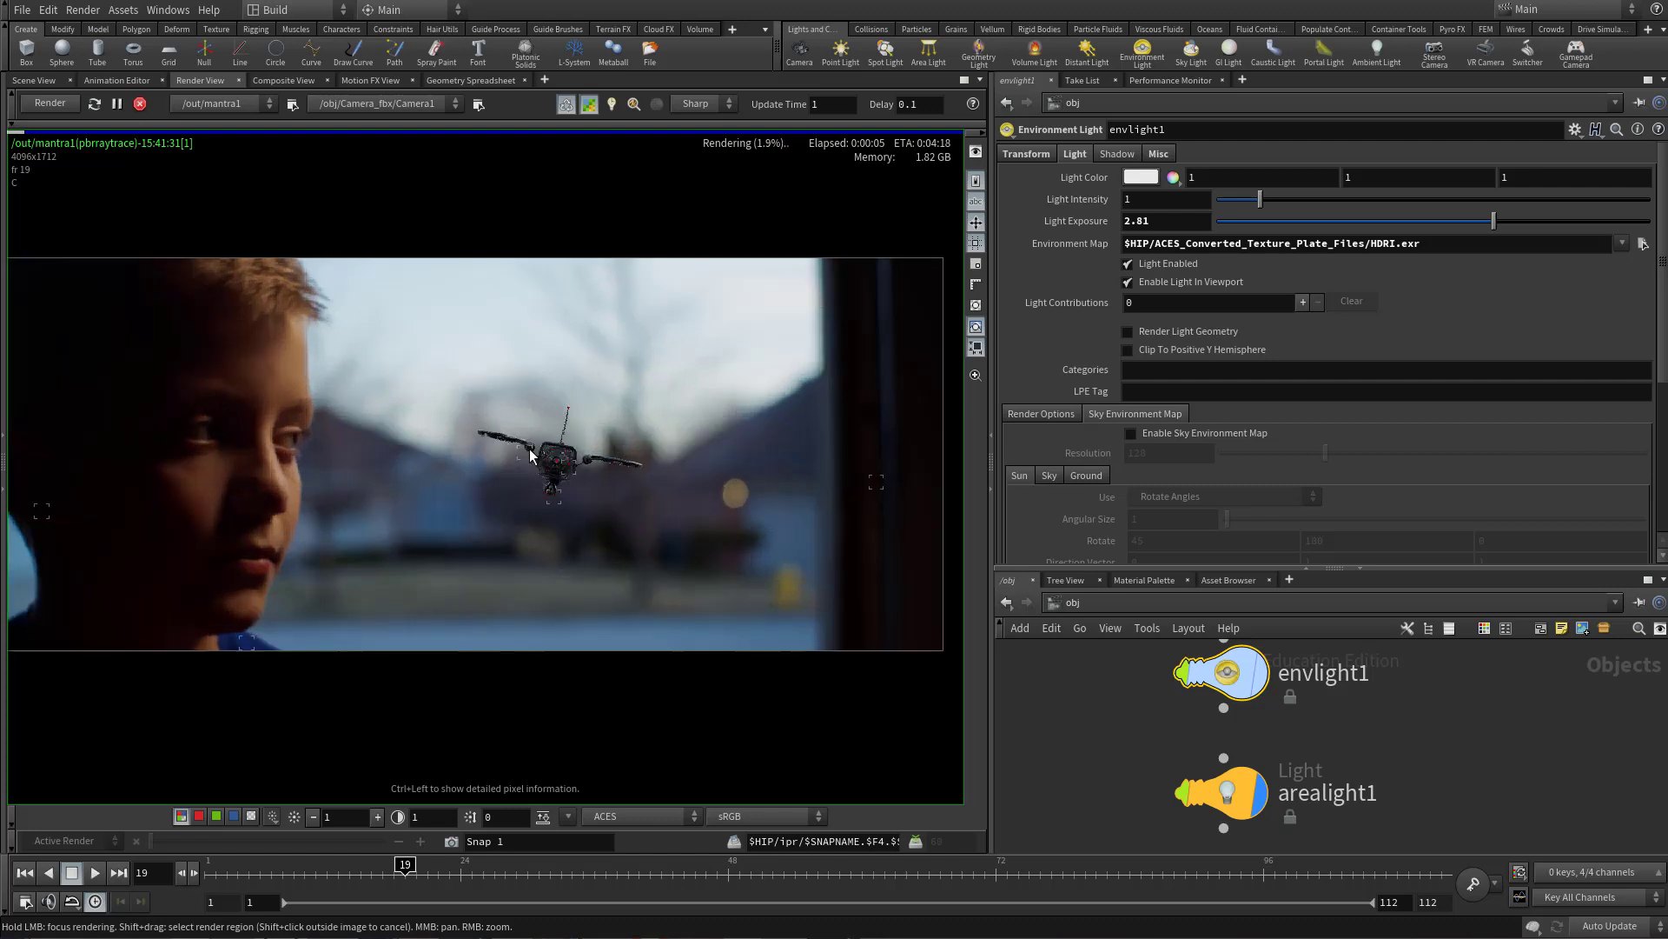
{"action": "scroll", "coordinate": [608, 461], "scroll_direction": "down", "scroll_amount": 2}
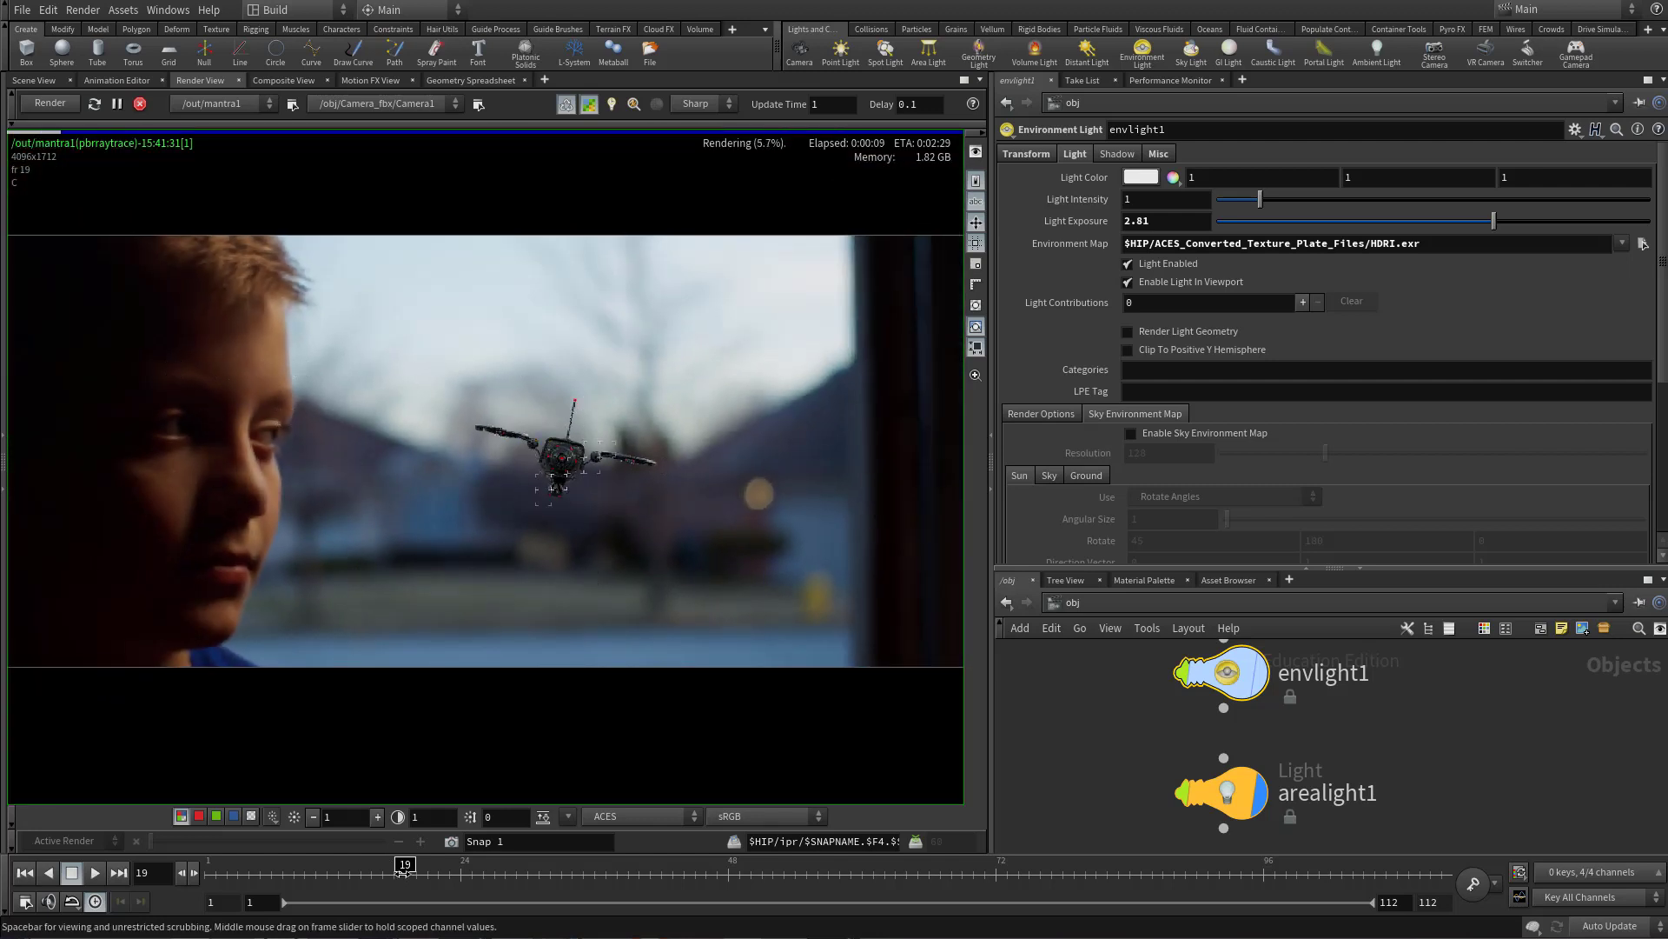
{"action": "left_click_drag", "start_coordinate": [405, 872], "coordinate": [360, 872]}
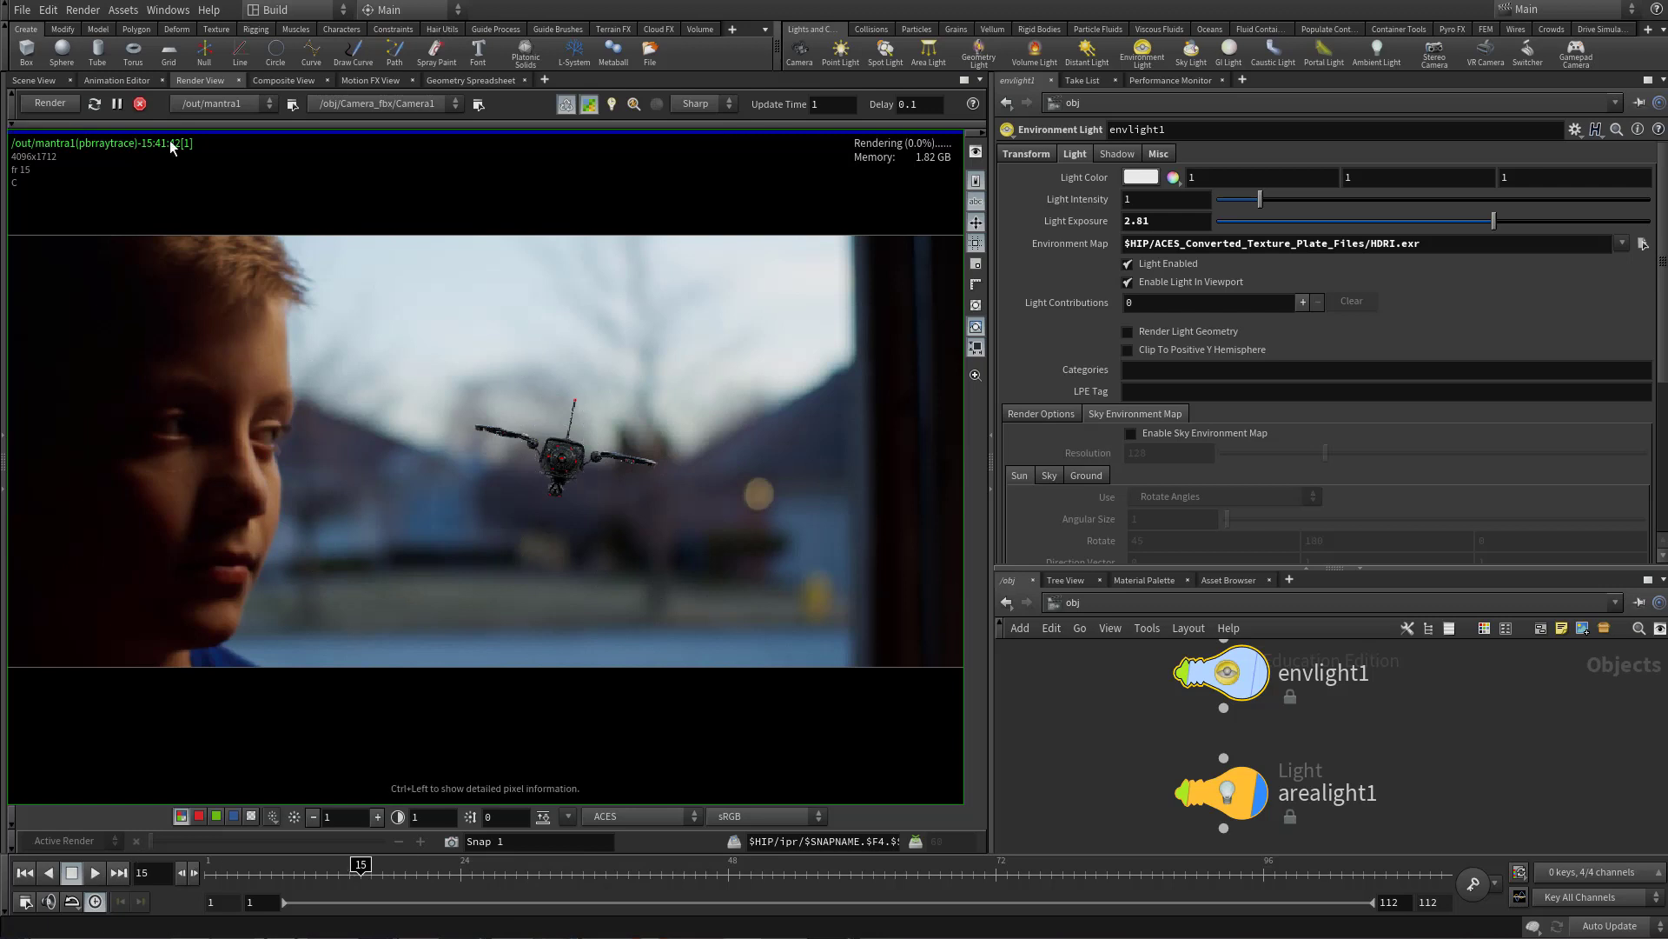
{"action": "left_click", "coordinate": [139, 105]}
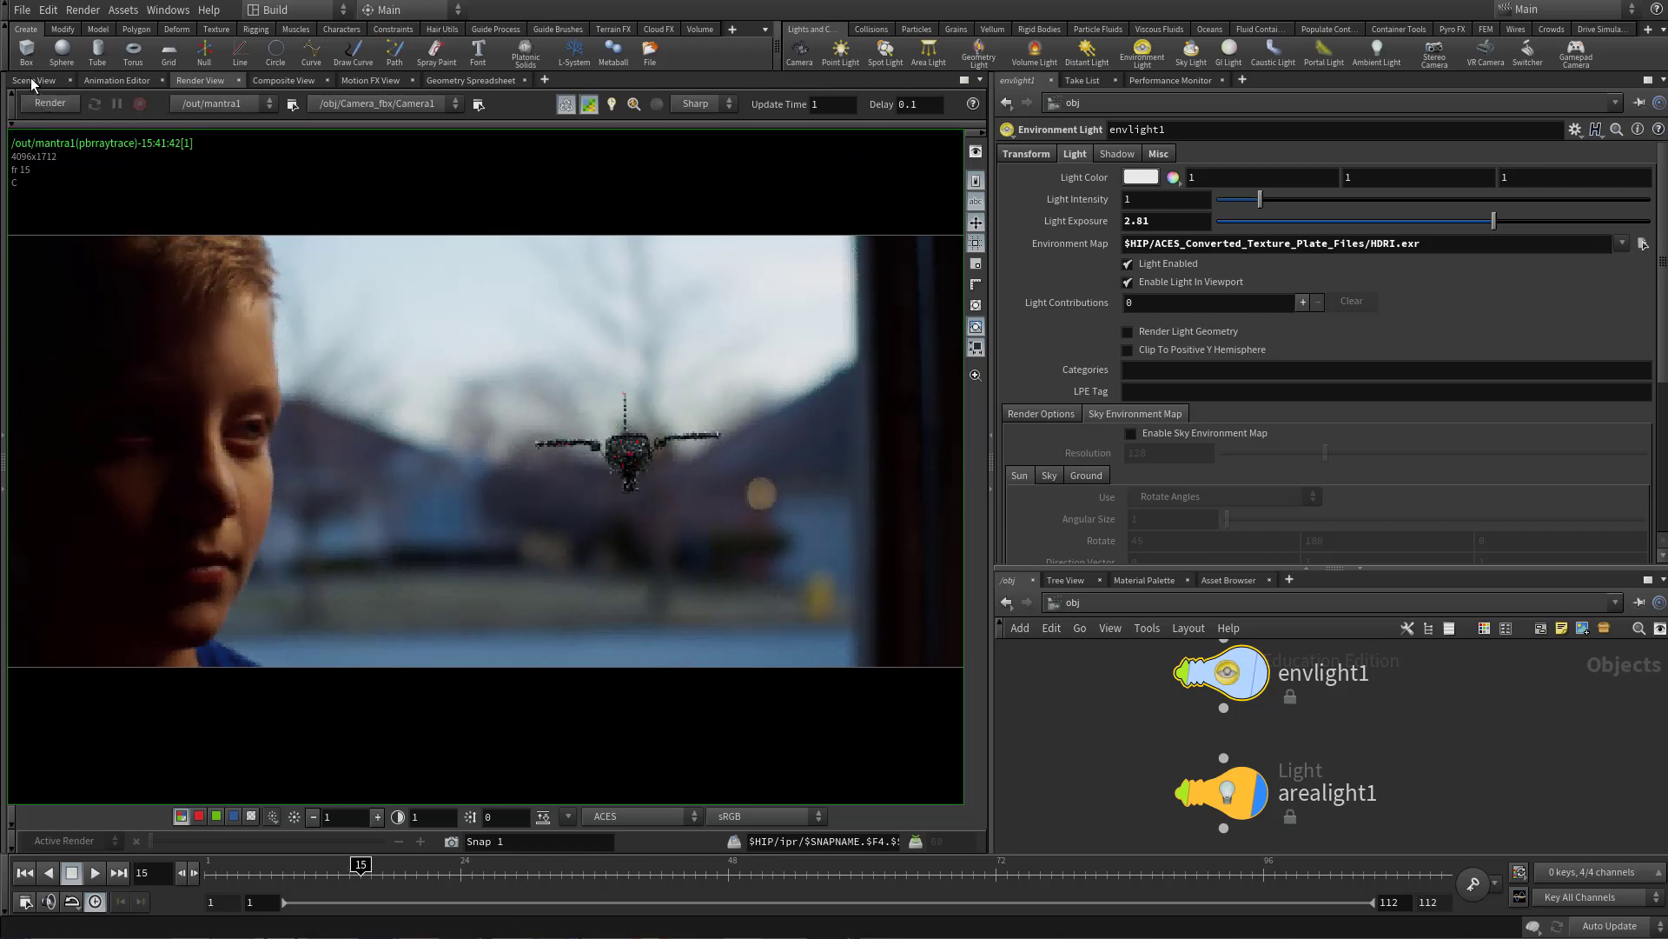
- Look through Camera_fbx/Camera1 in the 3D scene and lock the camera to the view
{"action": "left_click", "coordinate": [34, 80]}
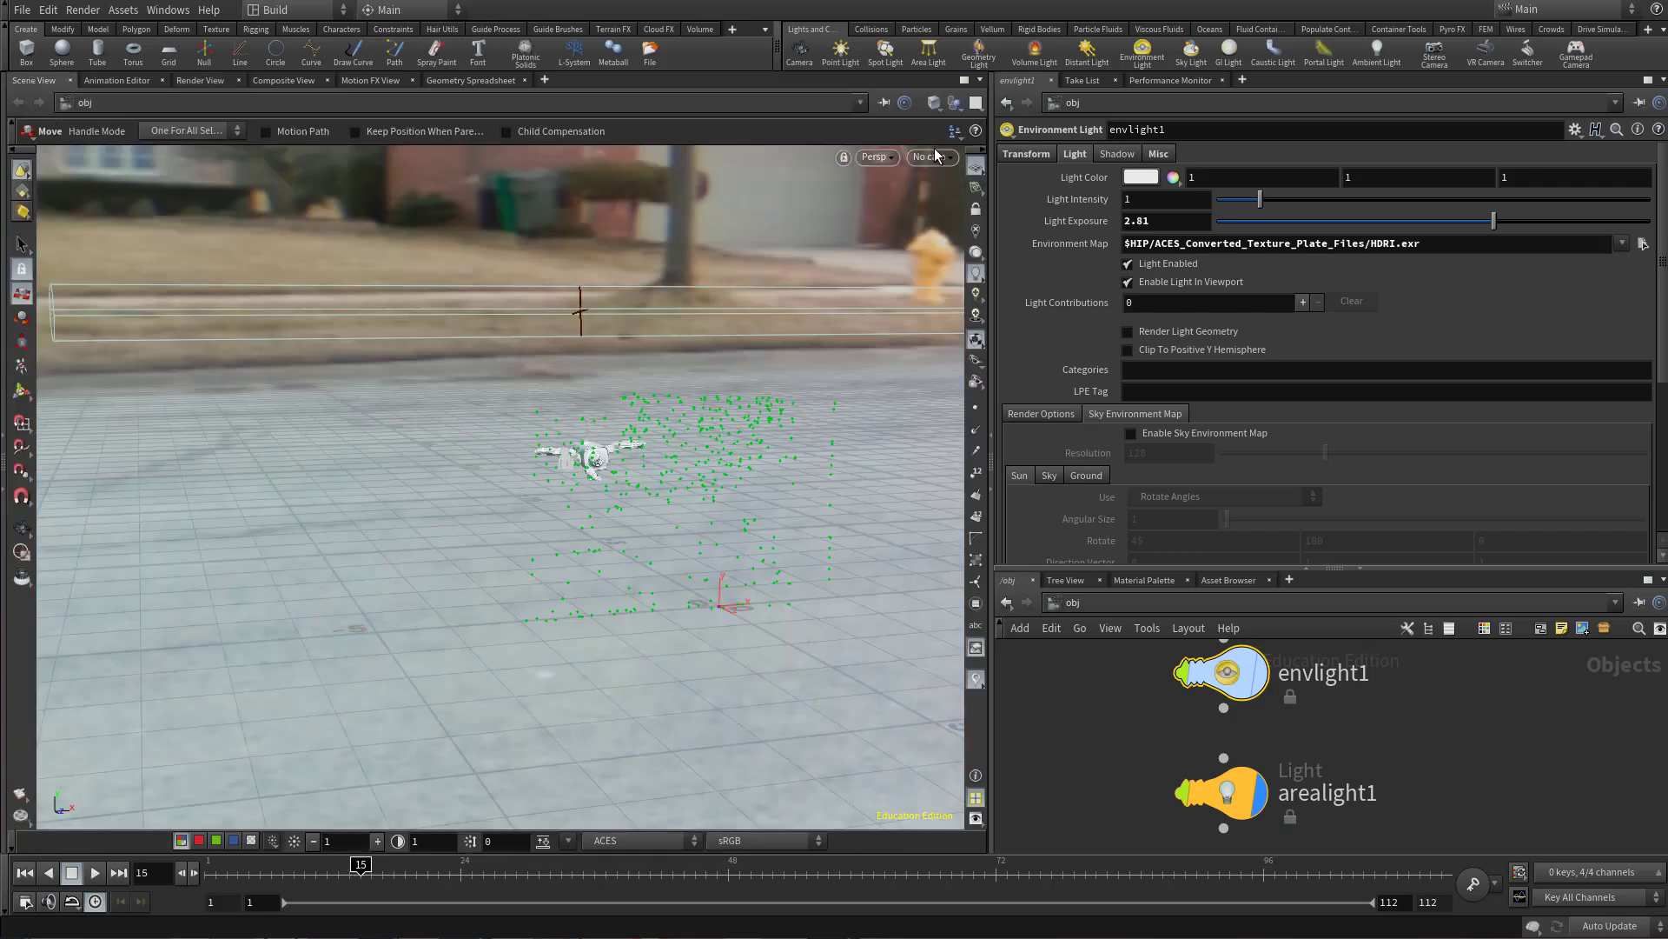
{"action": "left_click", "coordinate": [932, 159]}
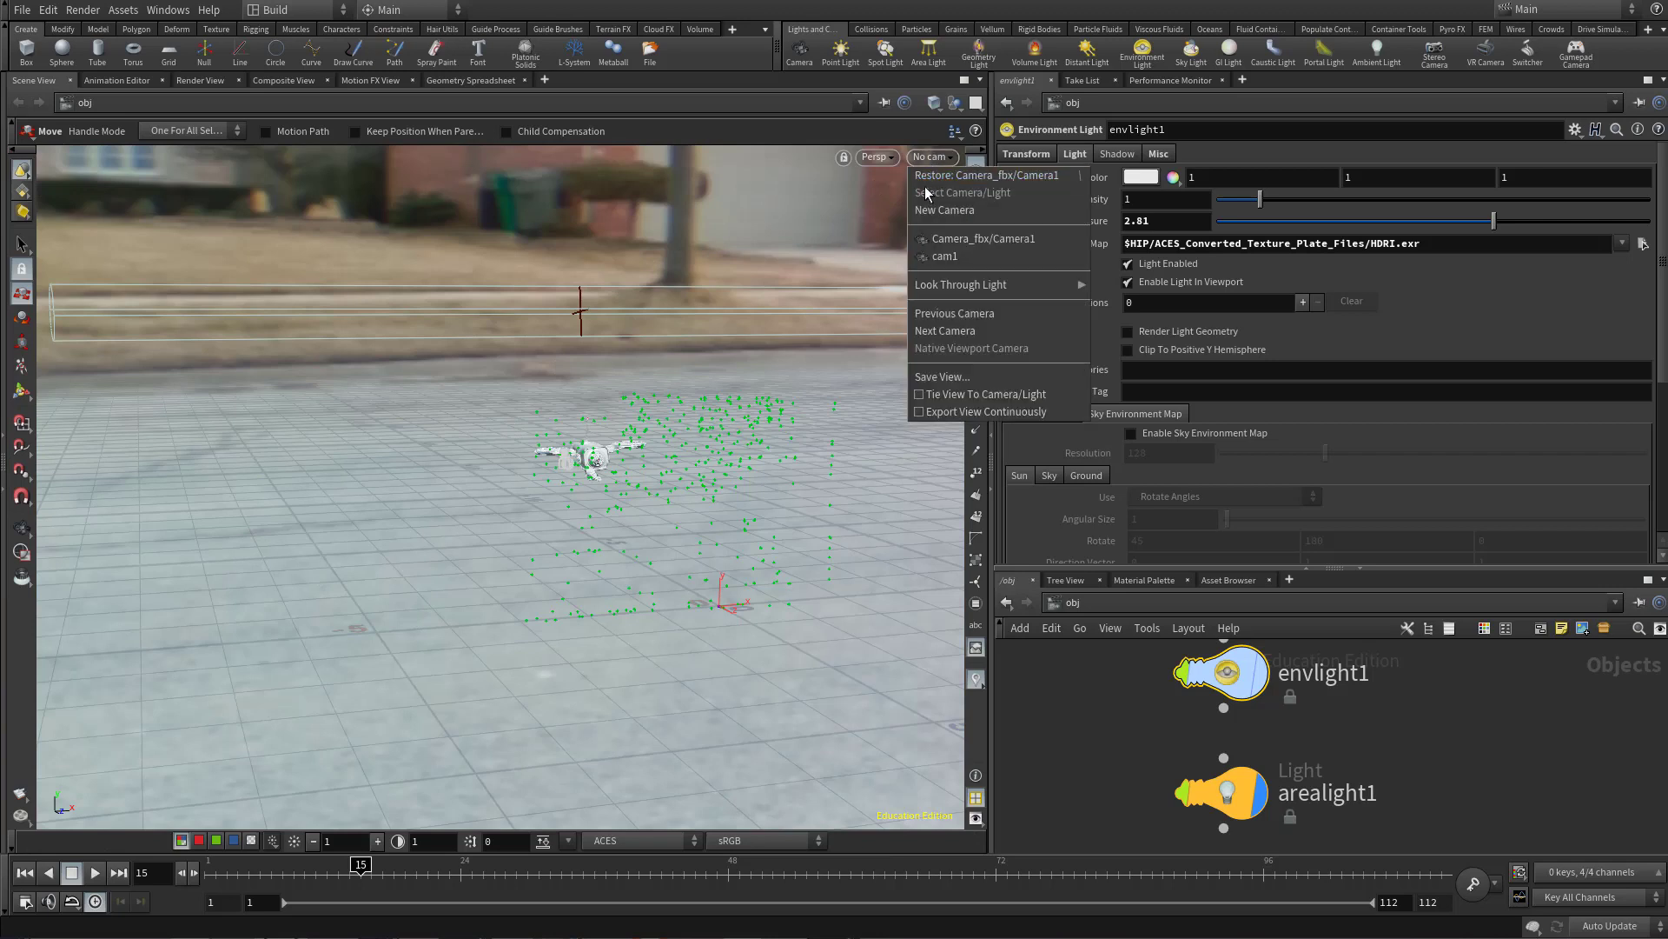
{"action": "left_click", "coordinate": [984, 240]}
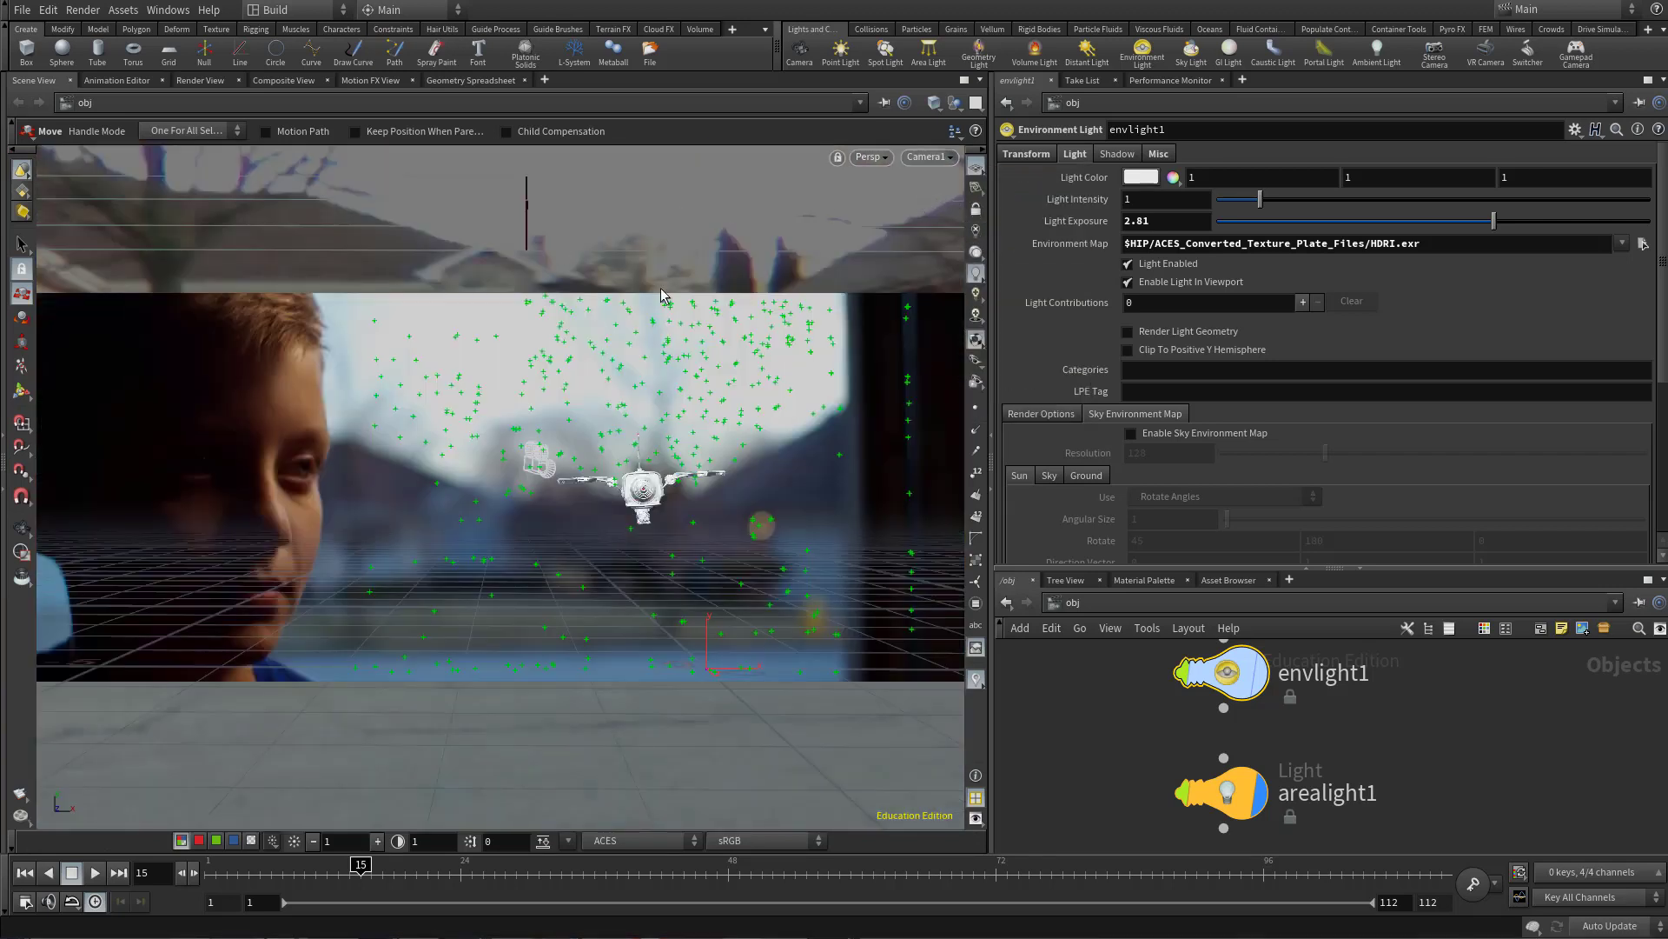
{"action": "left_click", "coordinate": [975, 209]}
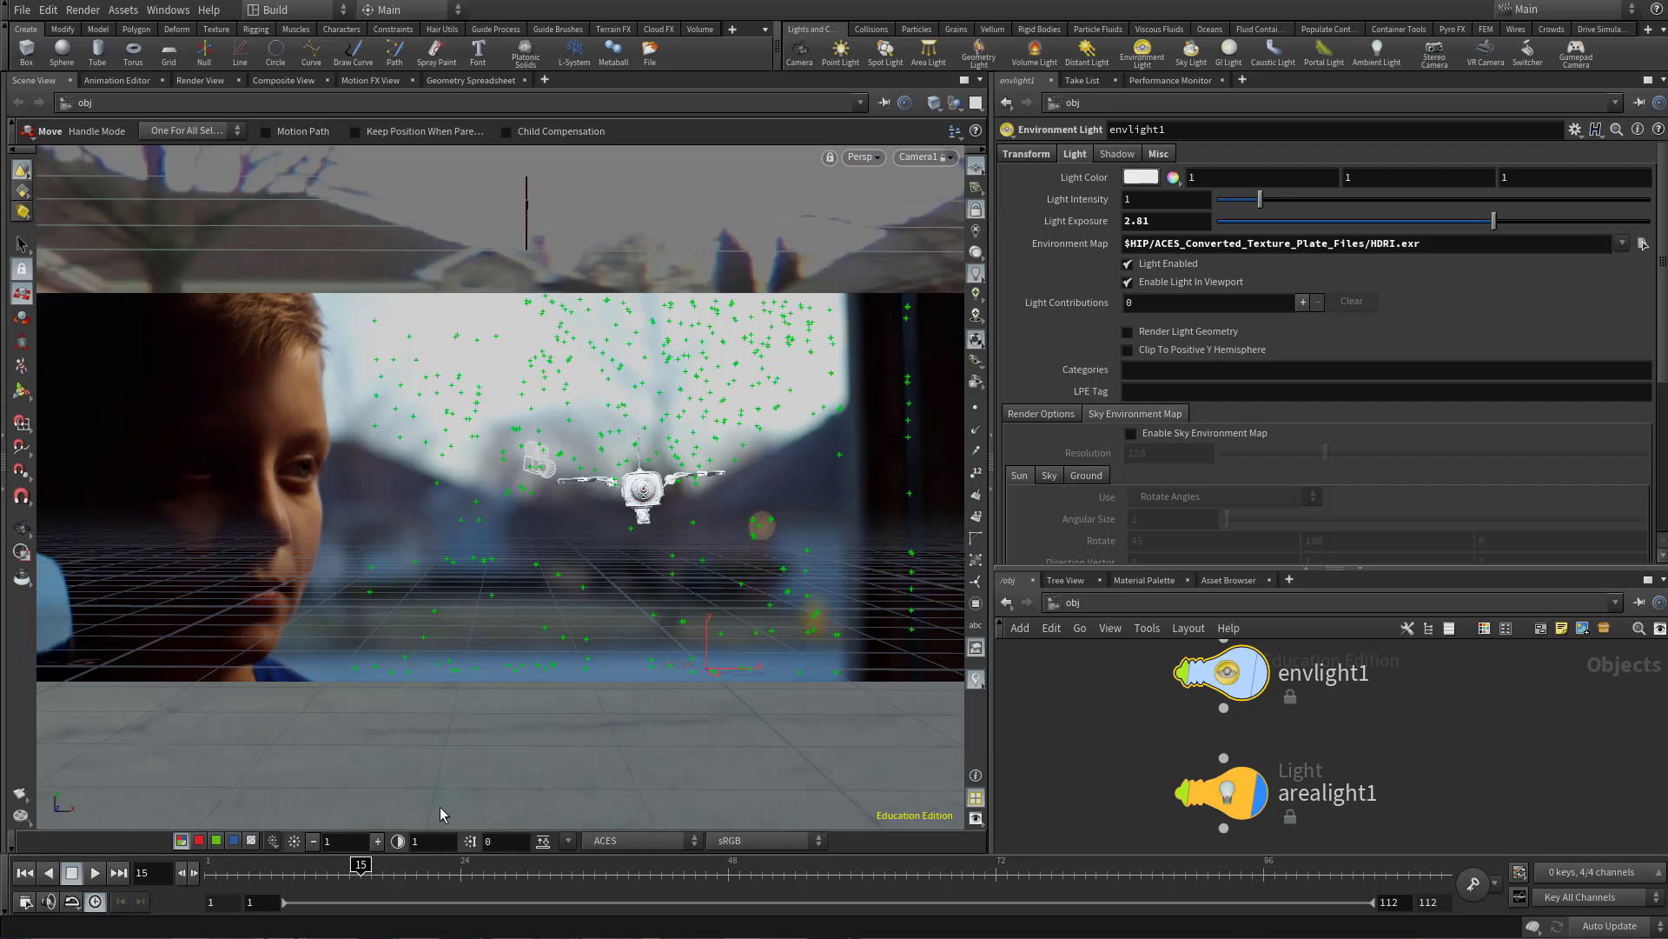
- Scrub the timeline to review the drone's movement over the plate, ending at frame 1
{"action": "left_click_drag", "start_coordinate": [371, 865], "coordinate": [595, 867]}
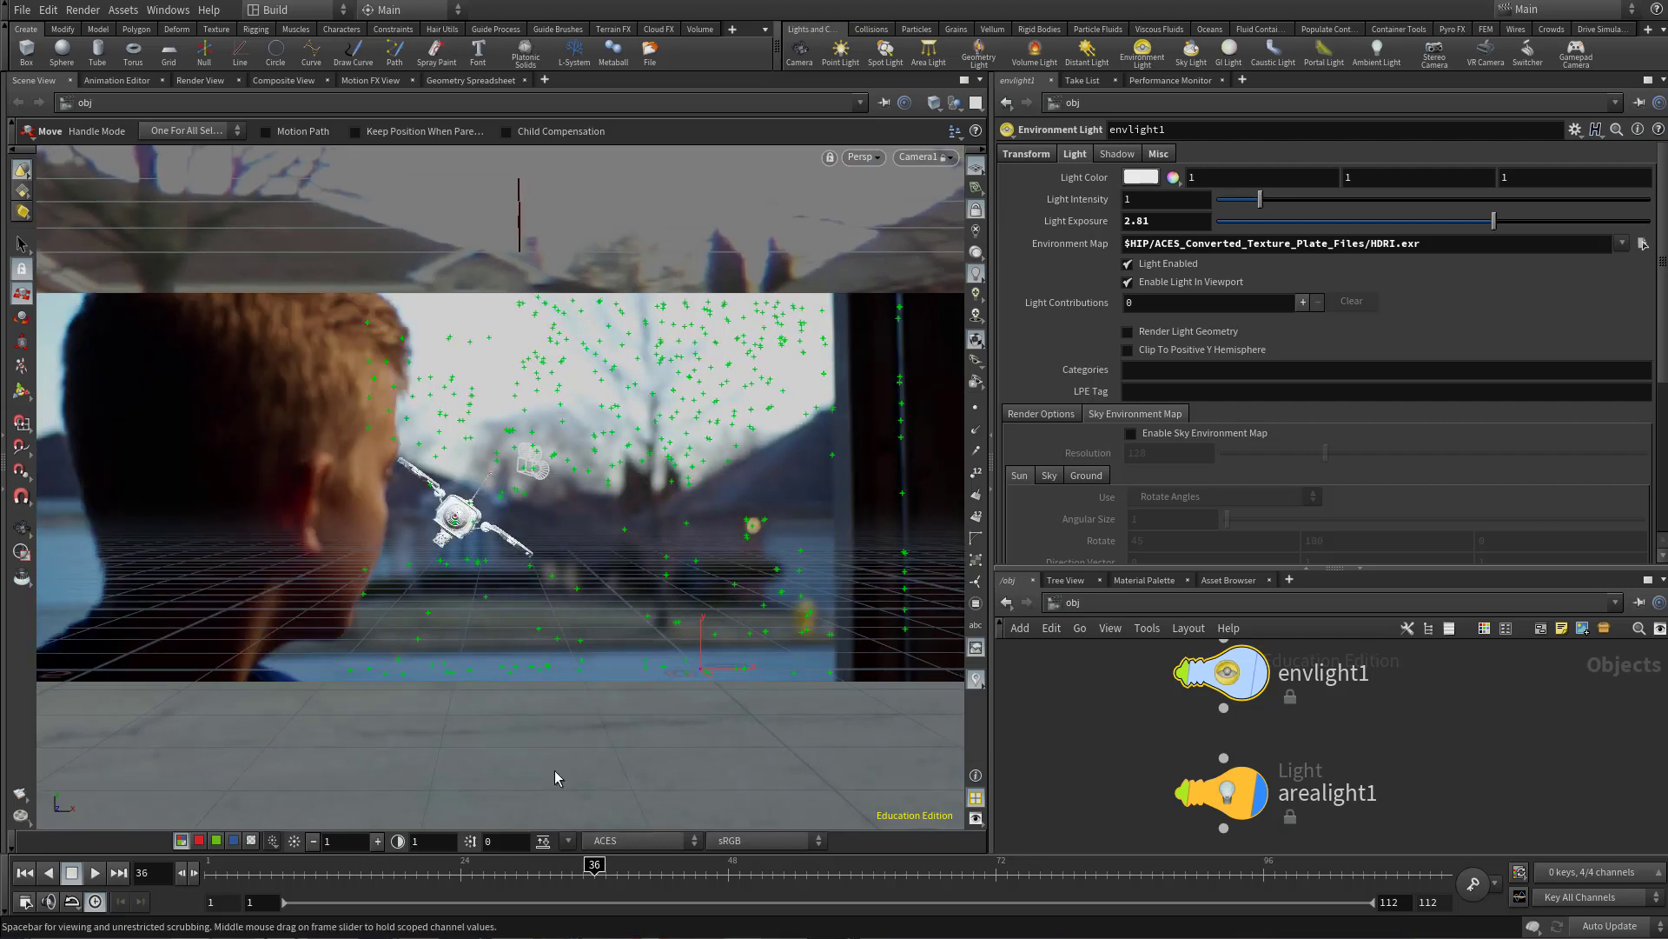
{"action": "mouse_move", "coordinate": [484, 869]}
{"action": "left_mouse_down"}
{"action": "mouse_move", "coordinate": [214, 867]}
{"action": "mouse_move", "coordinate": [505, 867]}
{"action": "left_mouse_up"}
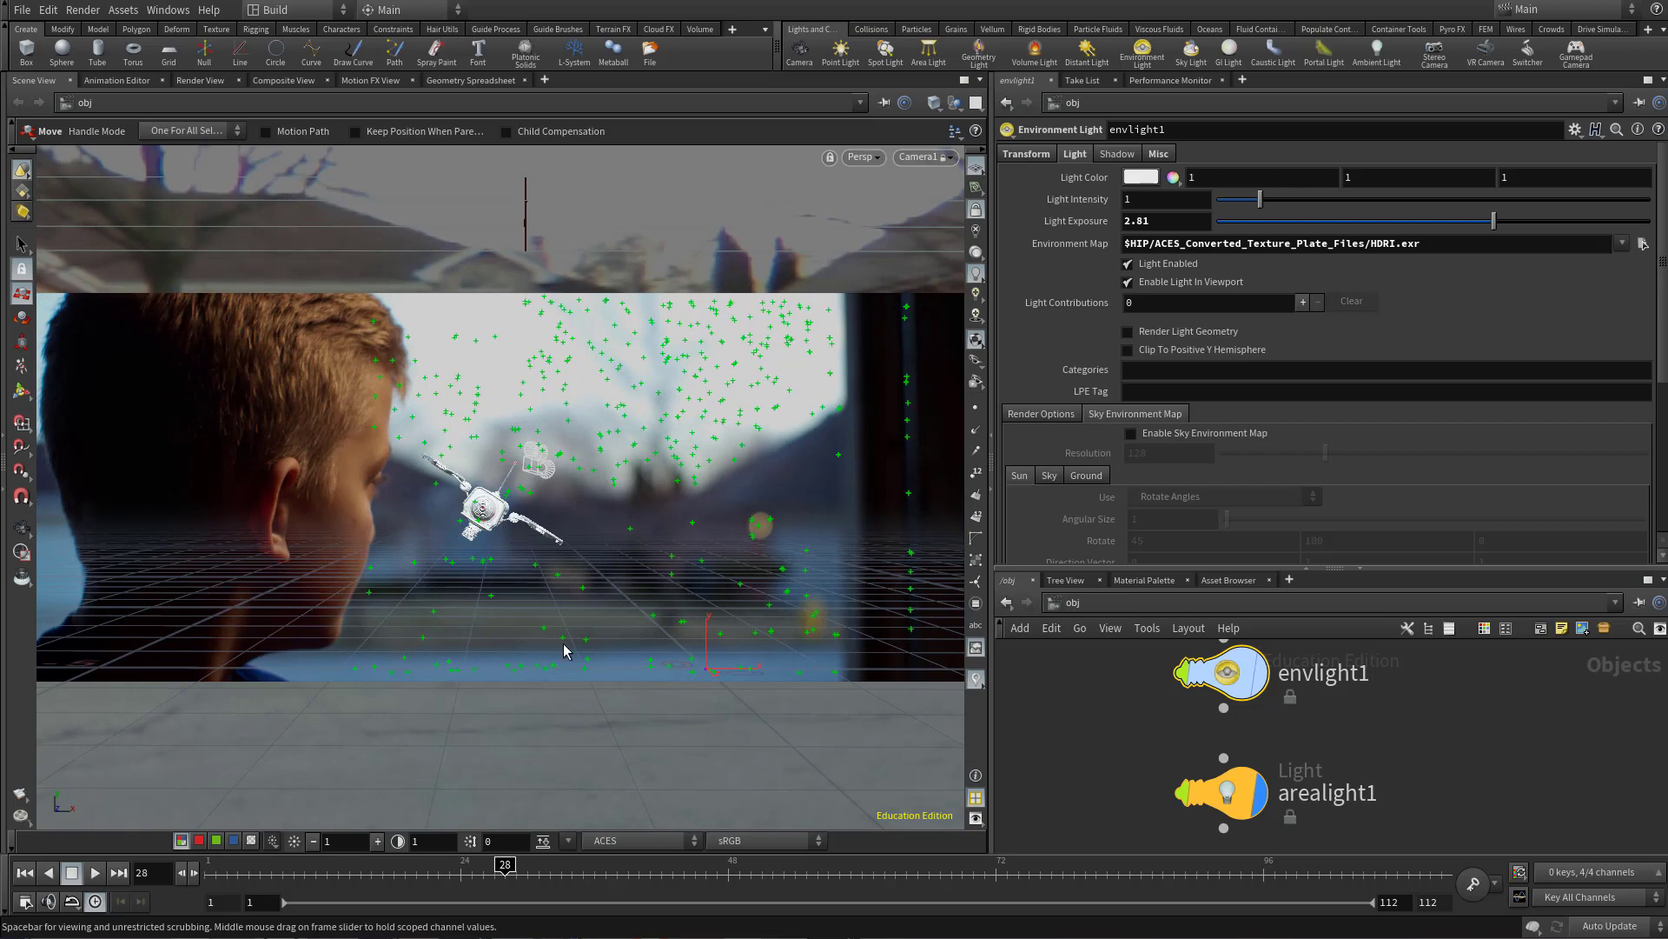
{"action": "left_click_drag", "start_coordinate": [491, 868], "coordinate": [284, 867]}
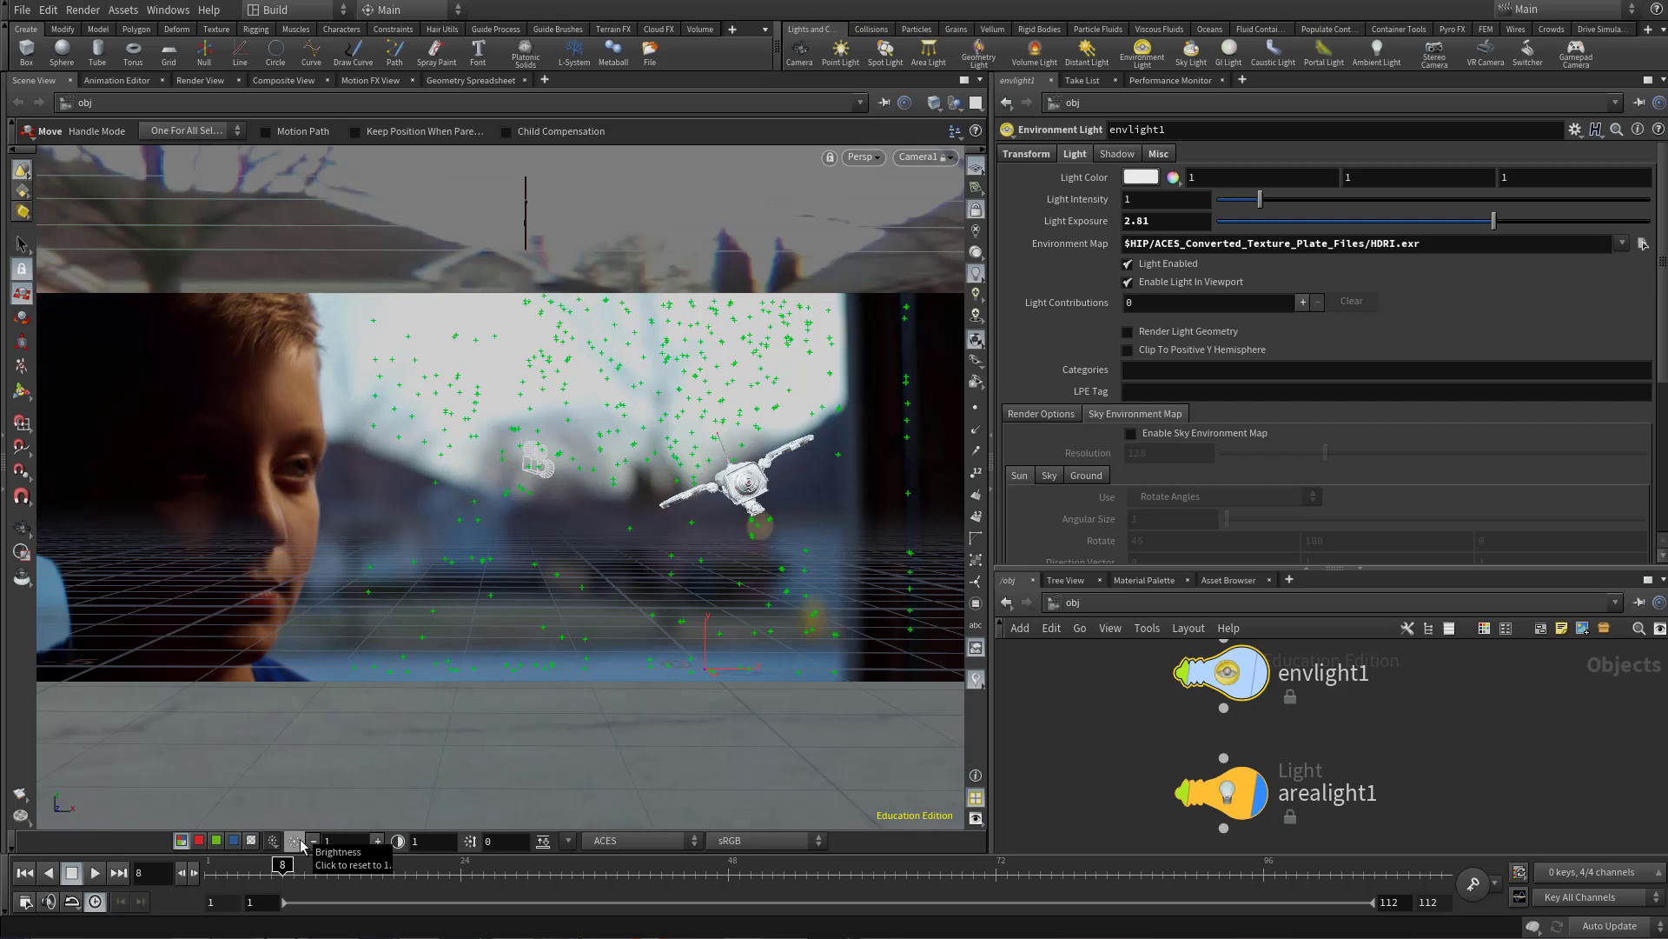
{"action": "left_click", "coordinate": [939, 869]}
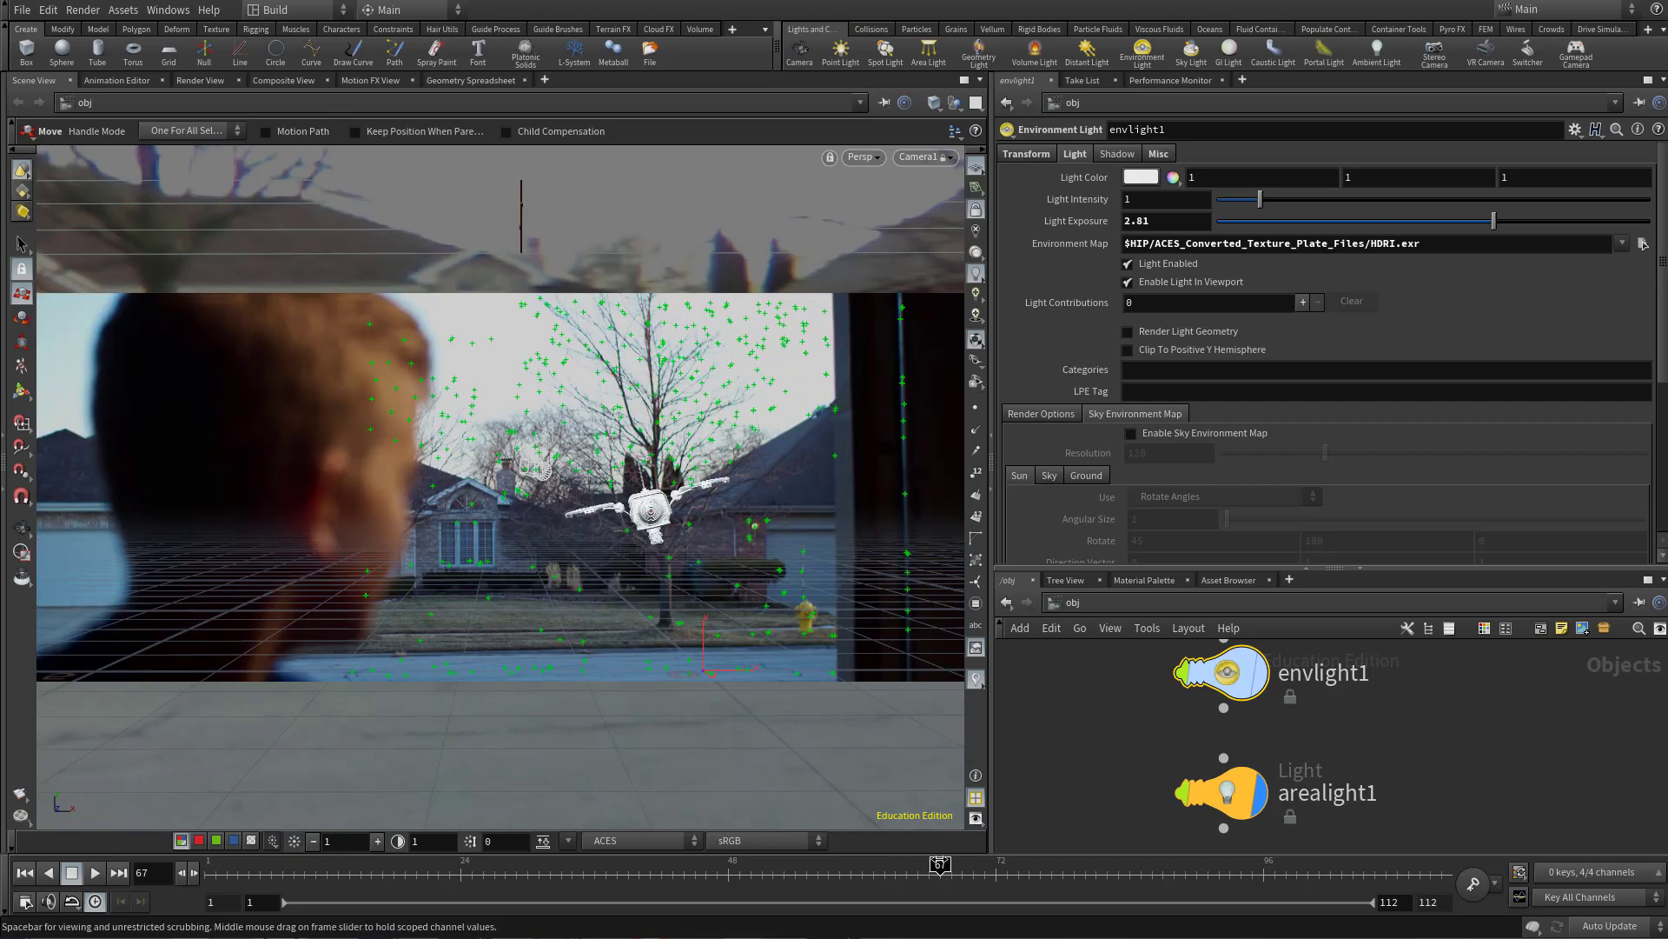
{"action": "left_click_drag", "start_coordinate": [939, 869], "coordinate": [209, 869]}
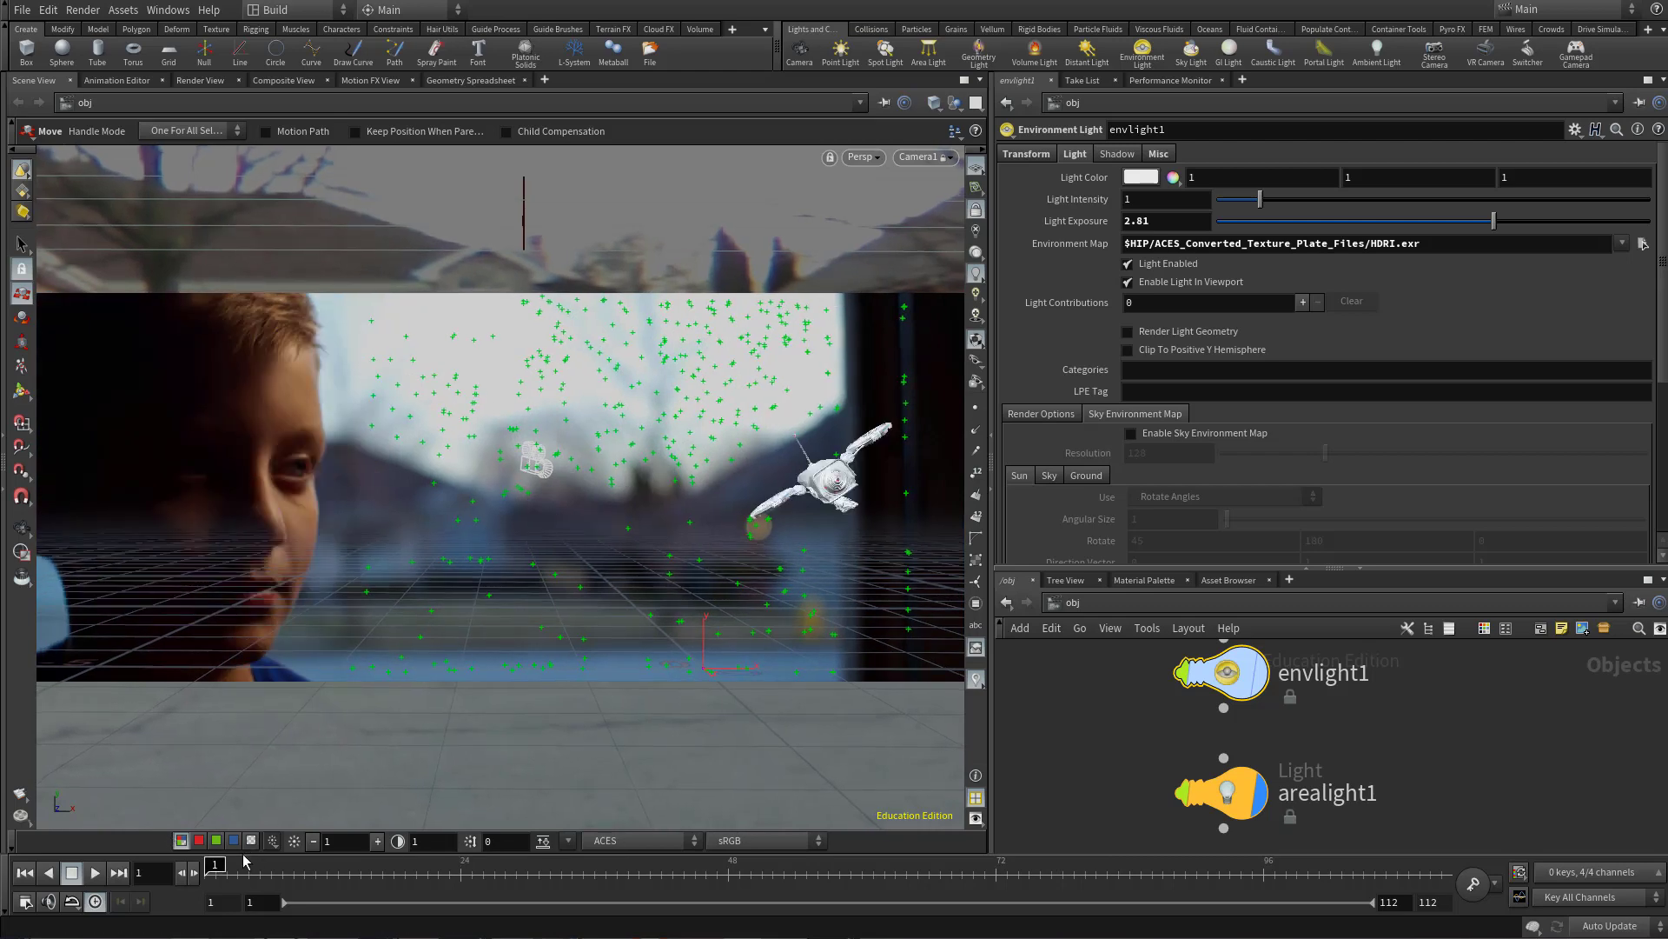
- Play the drone animation through the camera over the background plate and stop at frame 97
{"action": "left_click", "coordinate": [95, 872]}
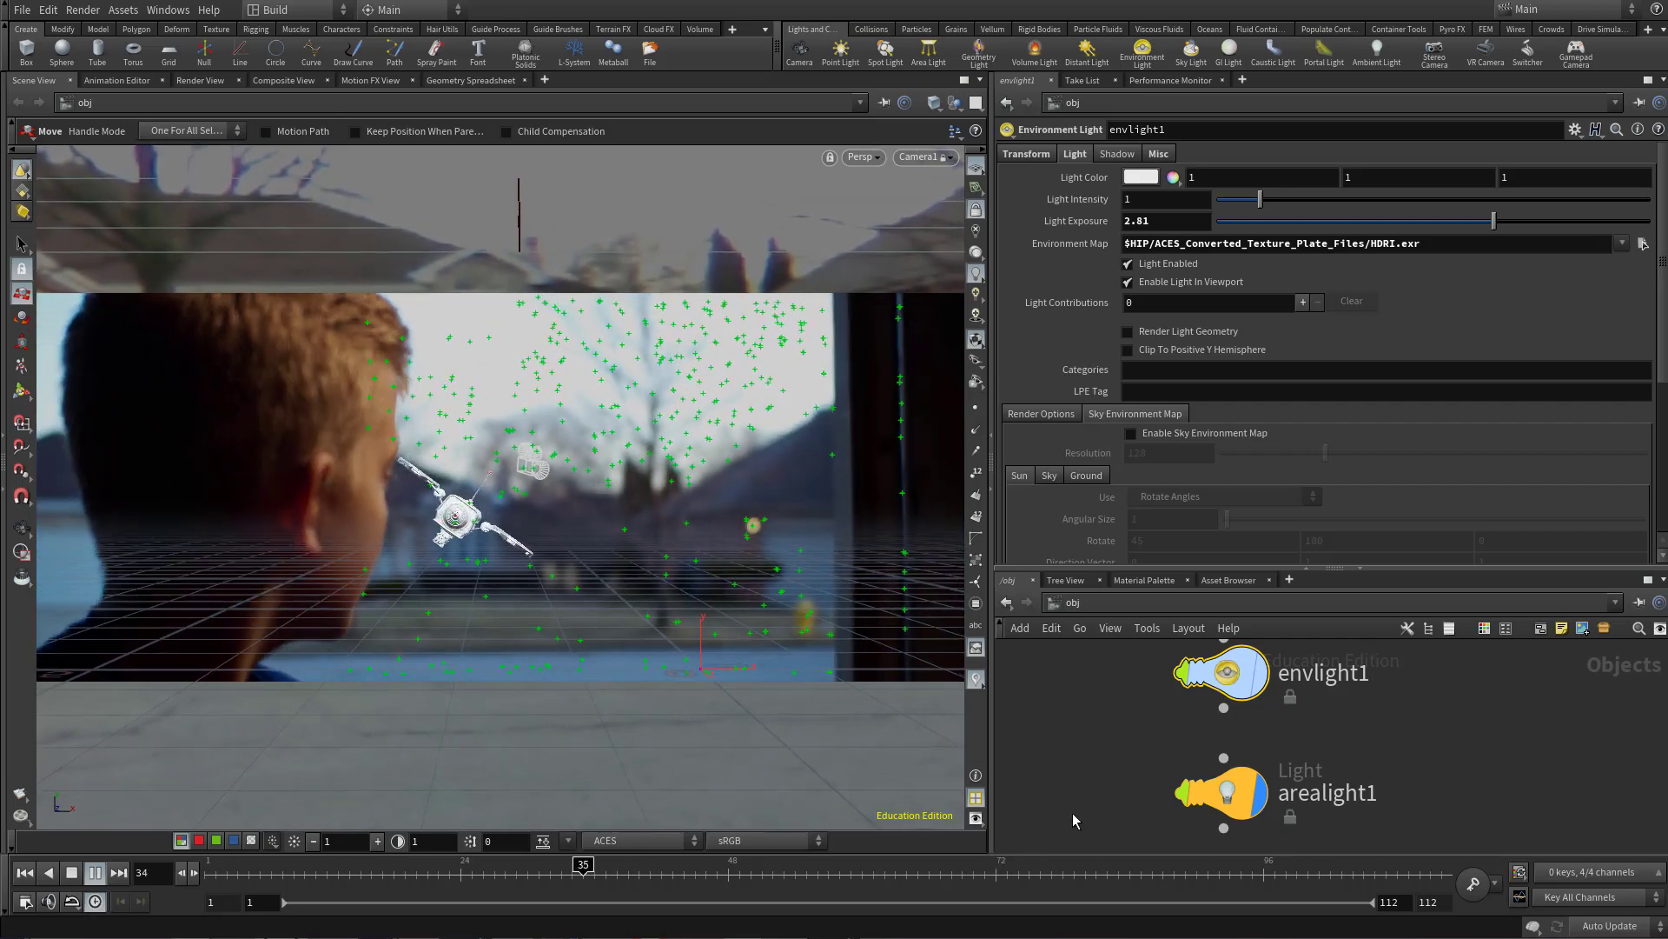
{"action": "left_click", "coordinate": [976, 818]}
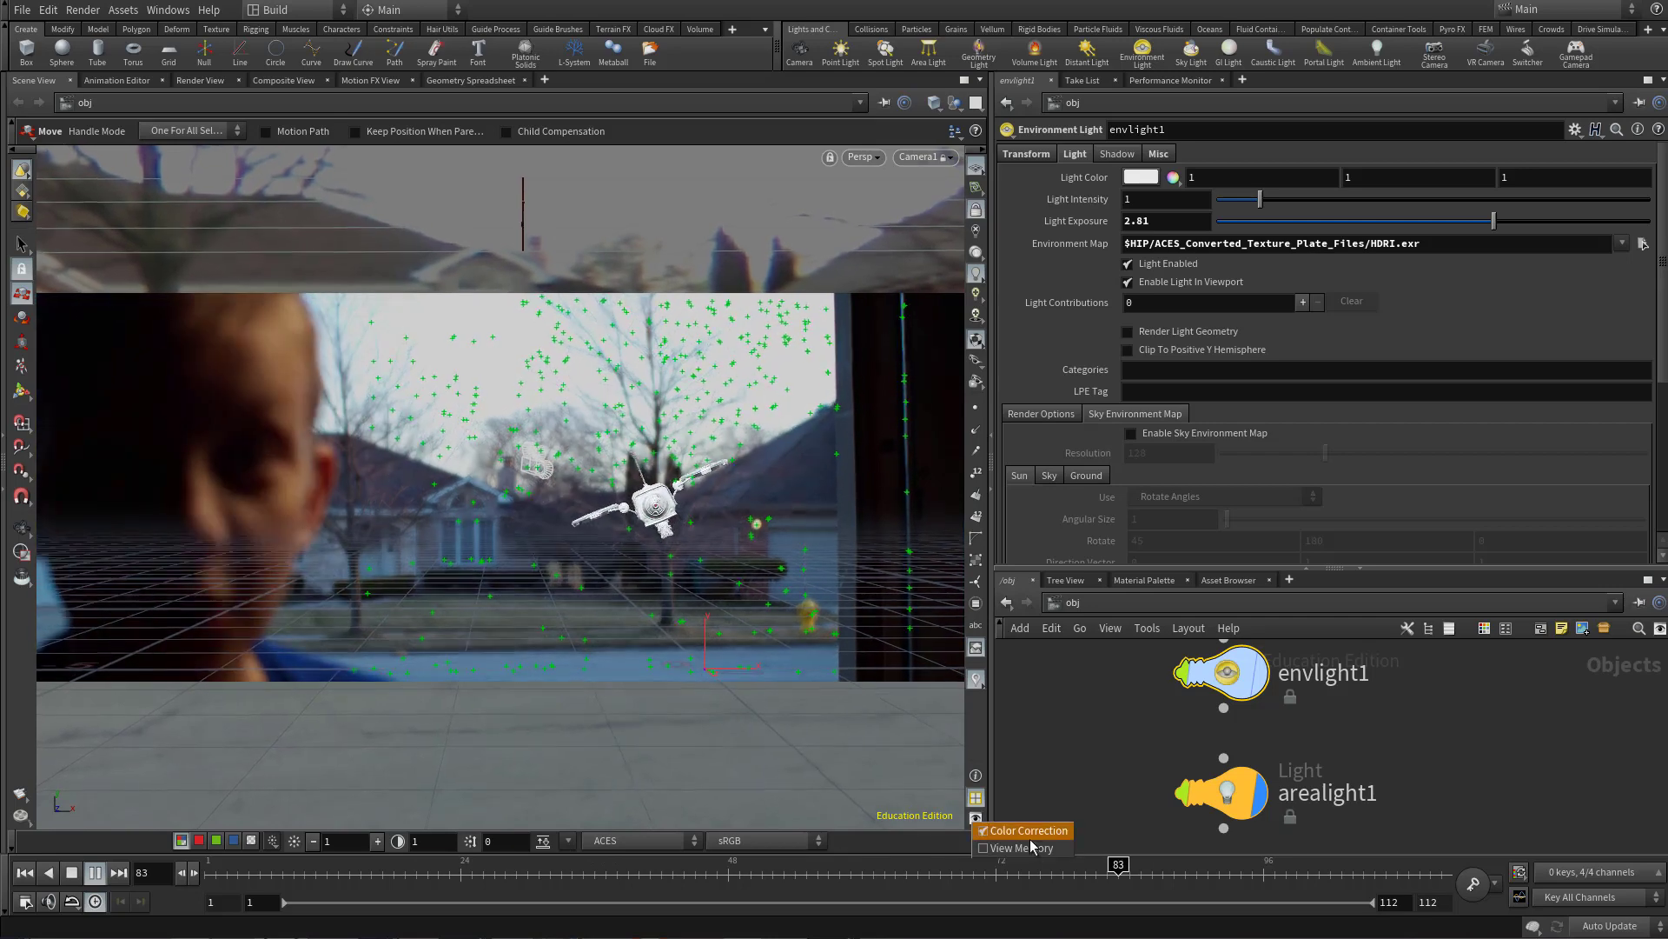
{"action": "left_click", "coordinate": [1043, 765]}
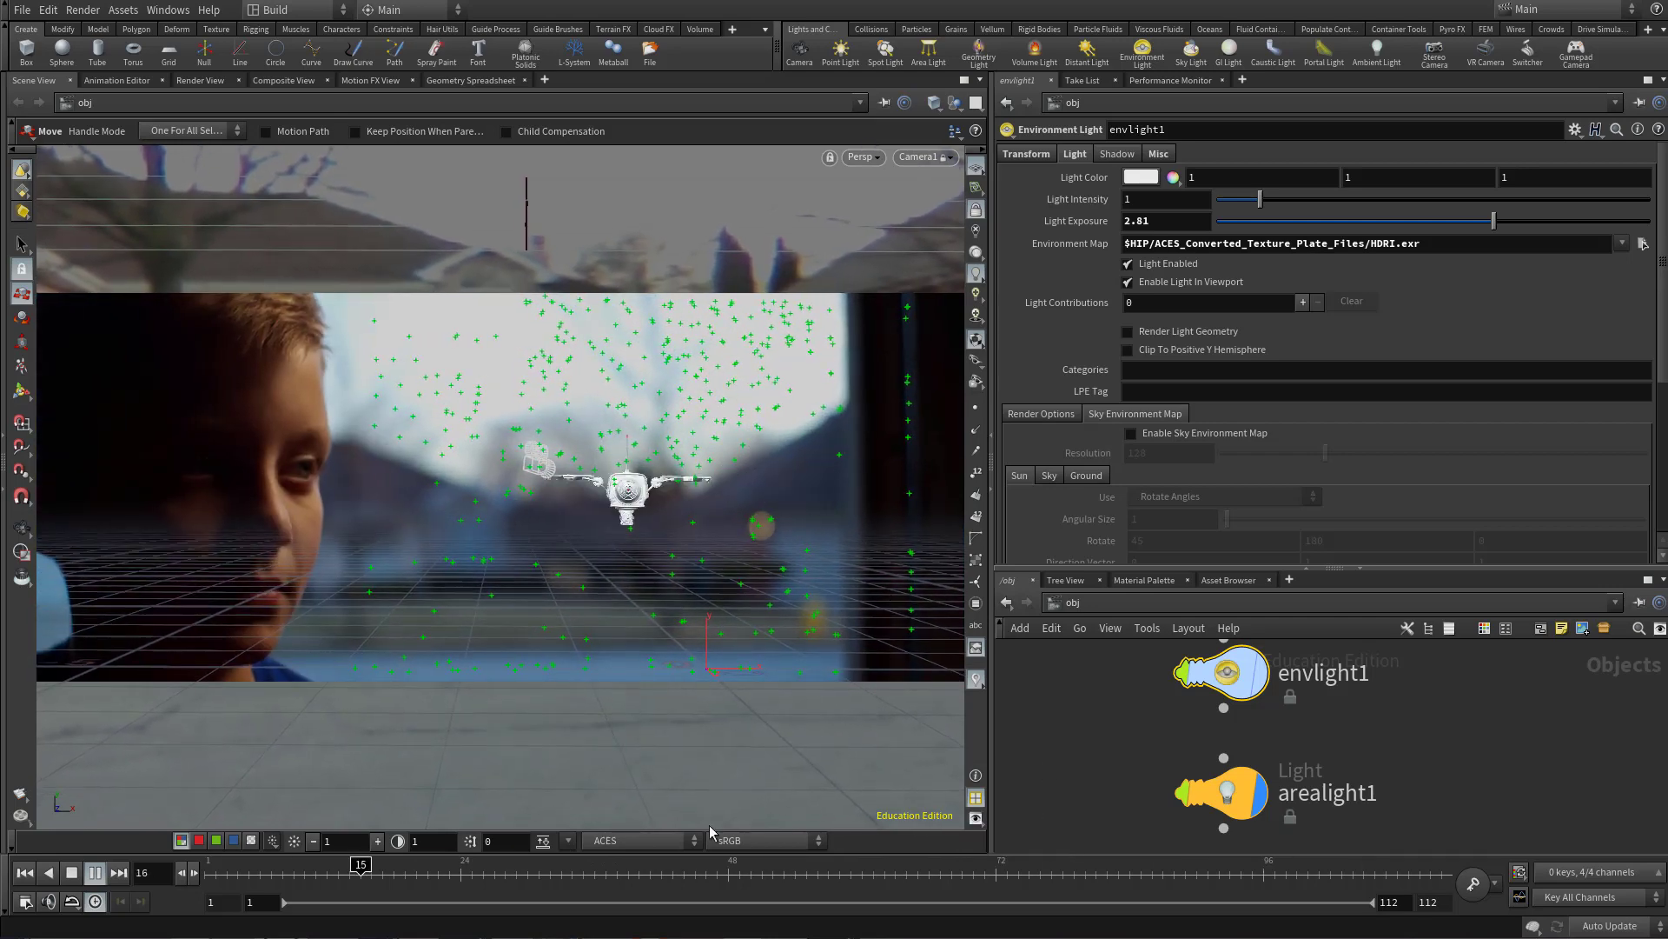
{"action": "left_click", "coordinate": [73, 874]}
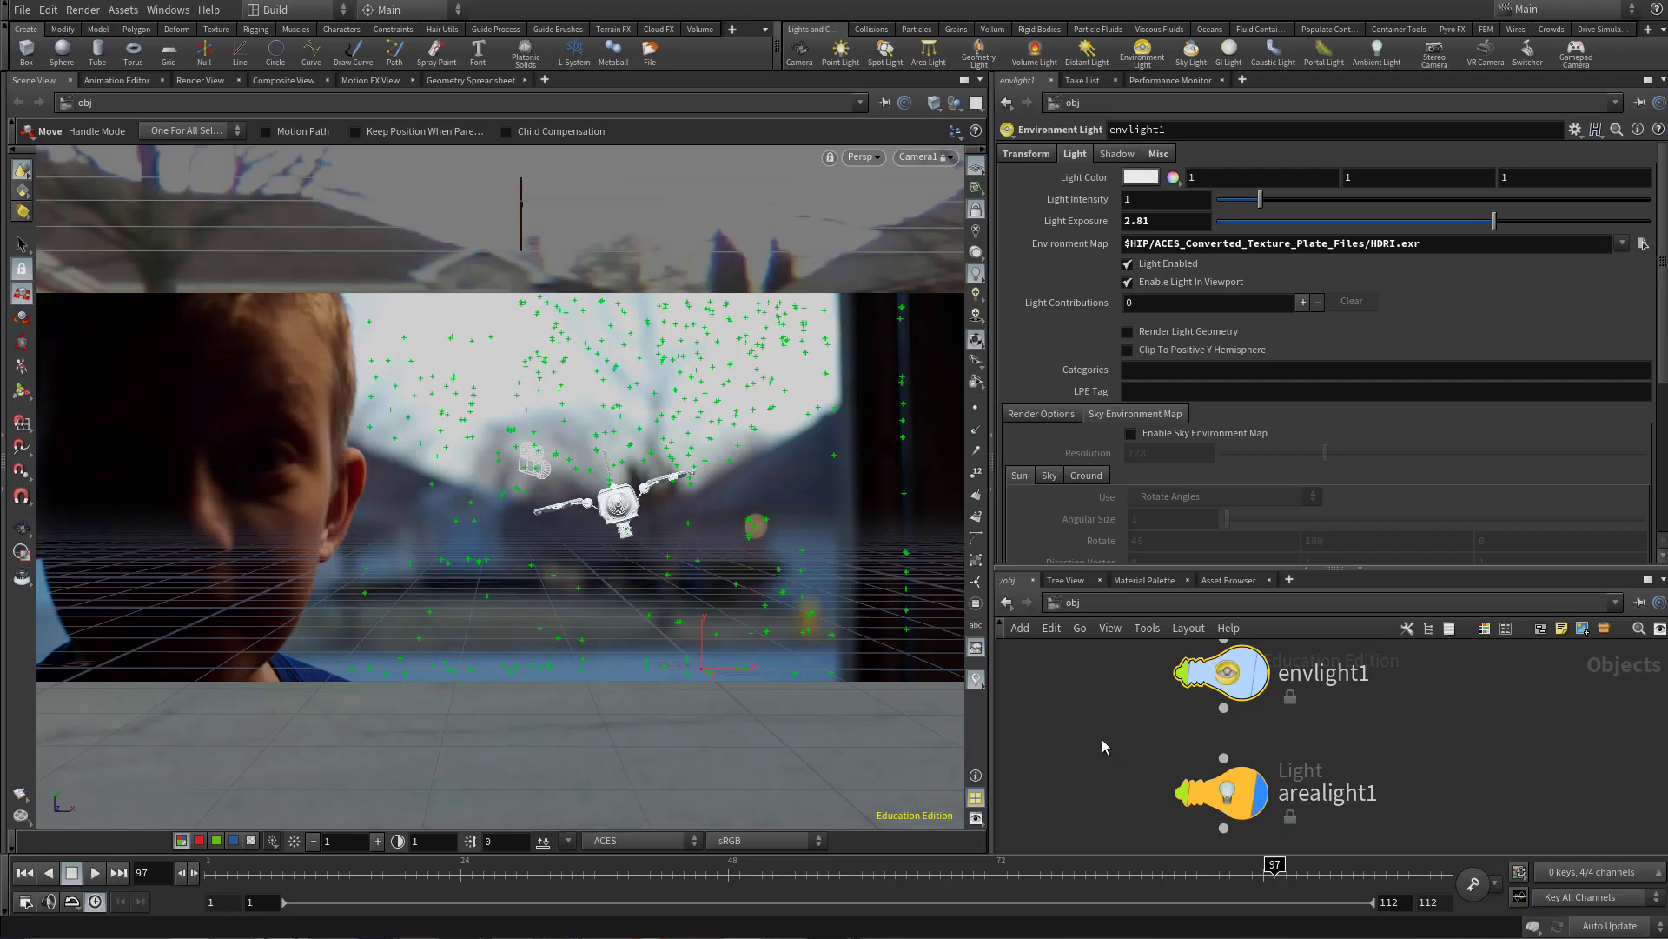
- Open the out network to show the mantra1 node's render settings
{"action": "left_click", "coordinate": [1224, 673]}
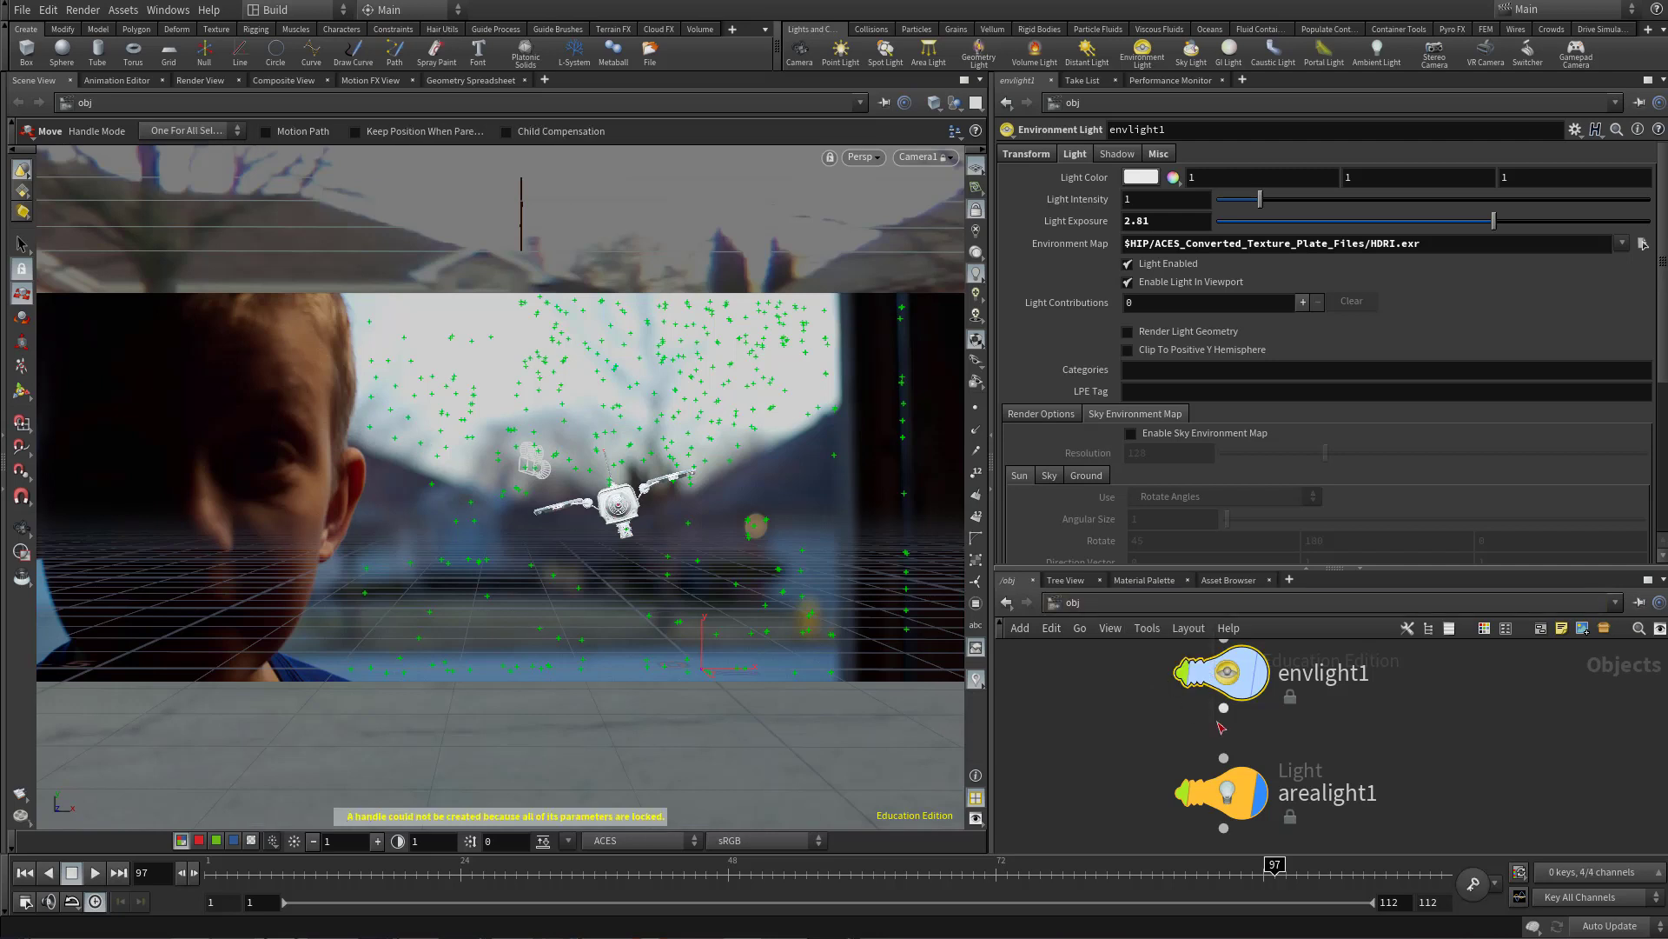
{"action": "left_click", "coordinate": [1159, 601]}
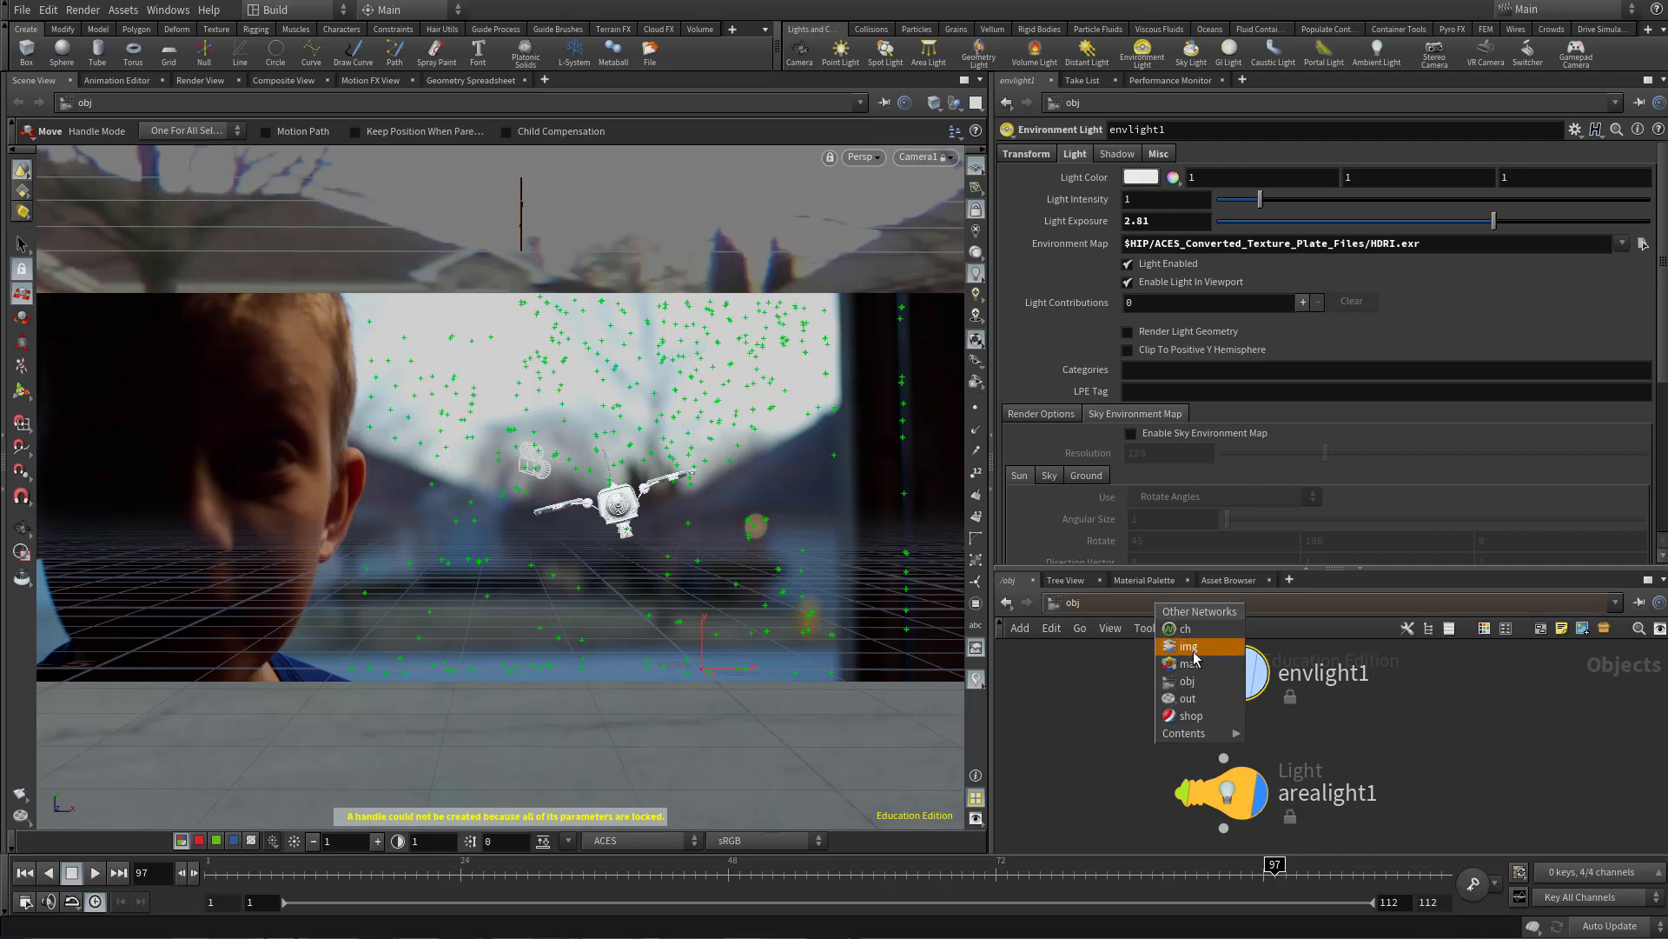
{"action": "left_click", "coordinate": [1191, 698]}
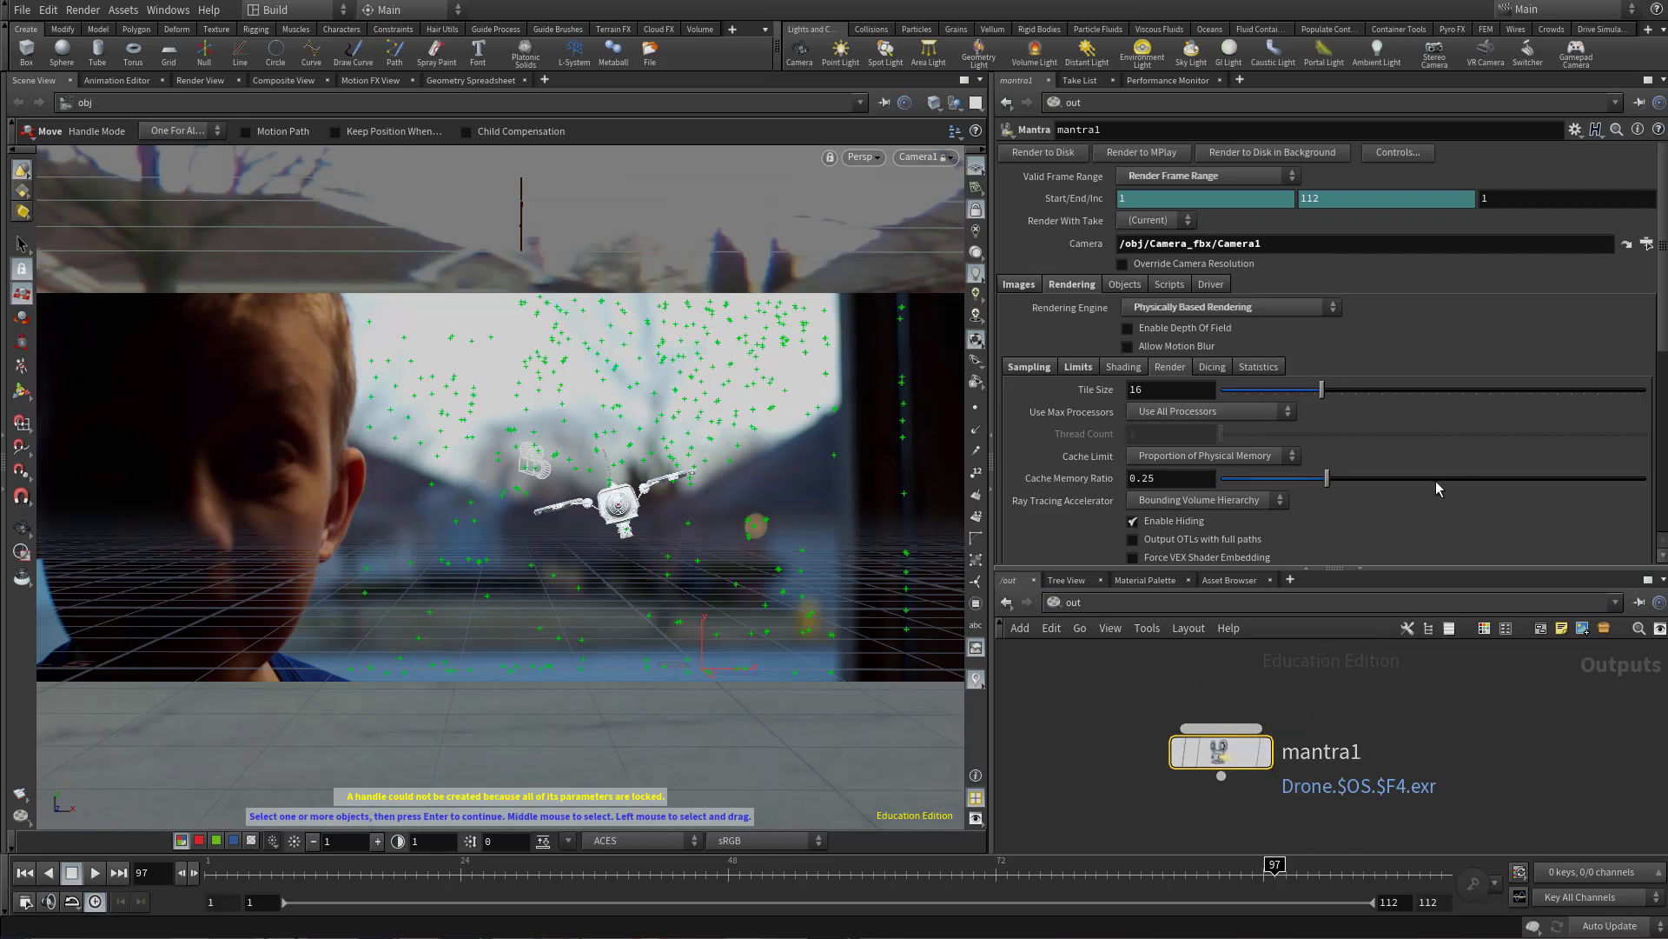
{"action": "scroll", "coordinate": [1435, 482], "scroll_direction": "down", "scroll_amount": 5}
{"action": "scroll", "coordinate": [1421, 464], "scroll_direction": "up", "scroll_amount": 5}
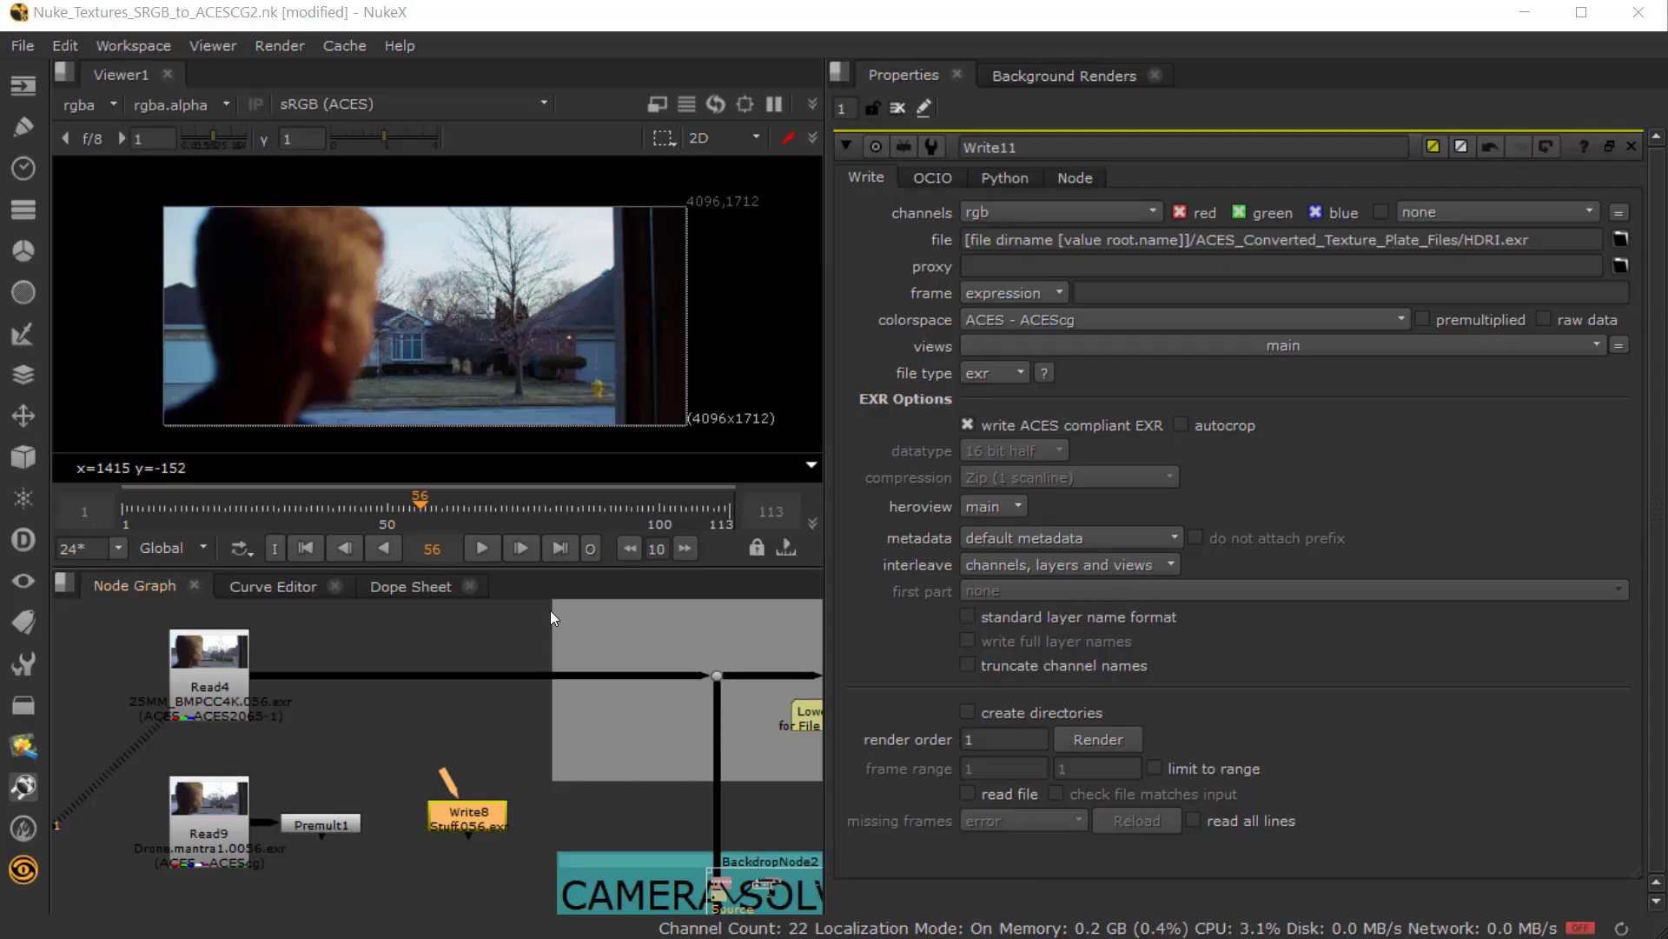
- Switch to Nuke, view the Read9 drone render, and check its read settings and the project's color settings
{"action": "left_click", "coordinate": [198, 812]}
{"action": "key", "text": "1"}
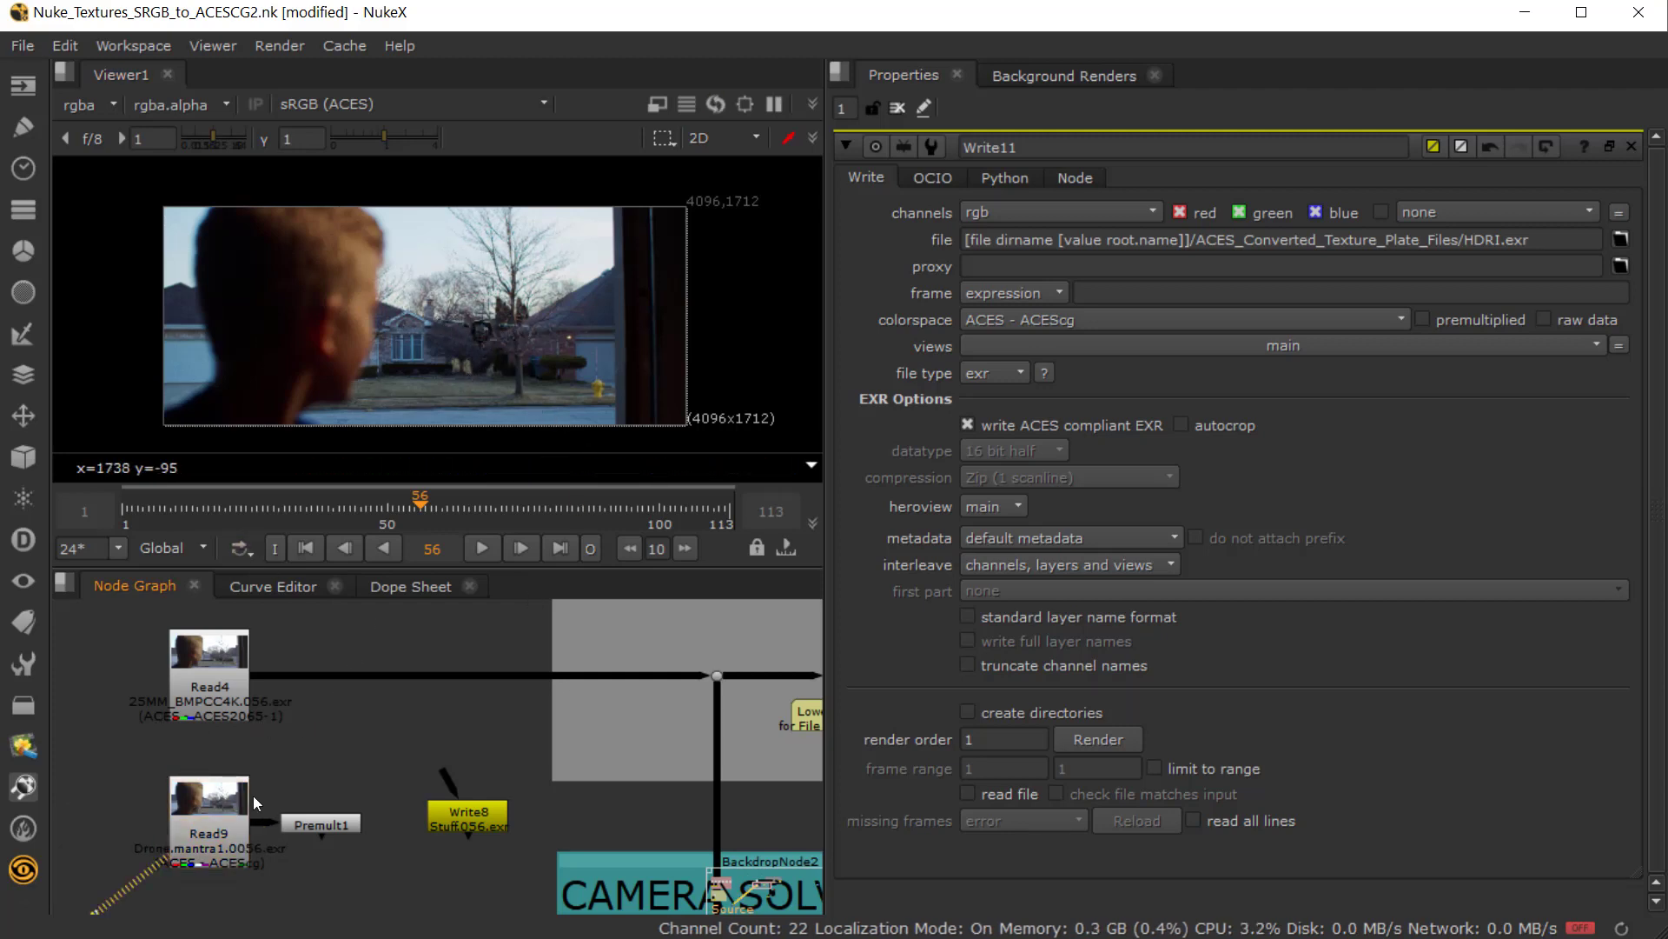
{"action": "left_click", "coordinate": [201, 805]}
{"action": "double_click", "coordinate": [201, 806]}
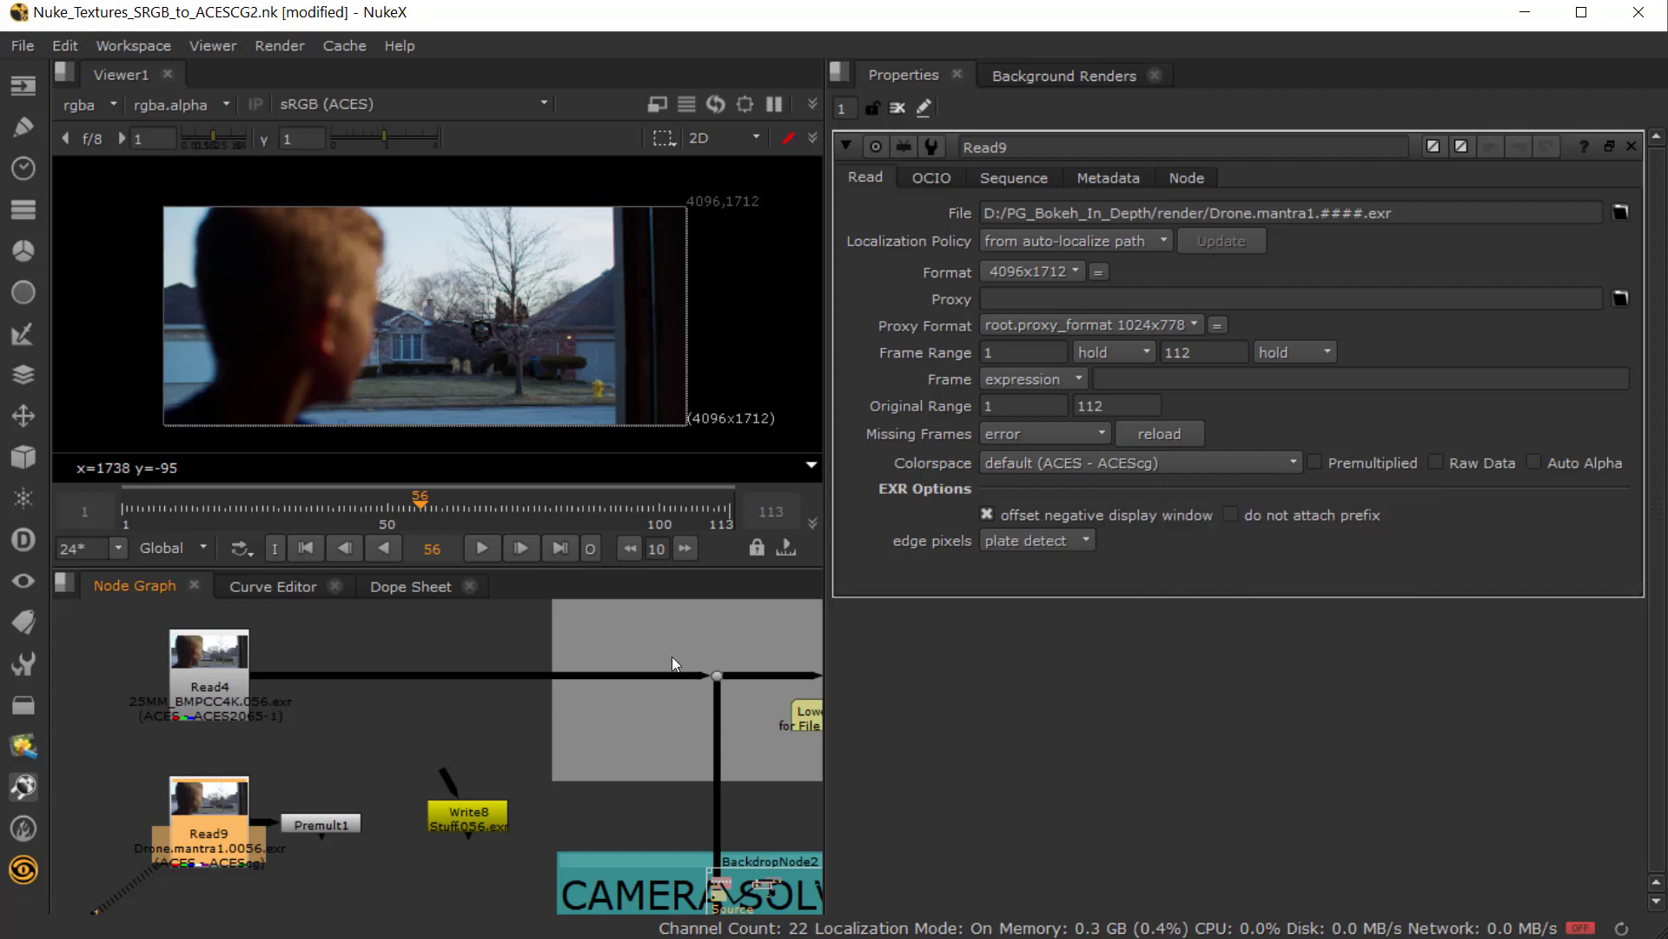
{"action": "left_click", "coordinate": [385, 739]}
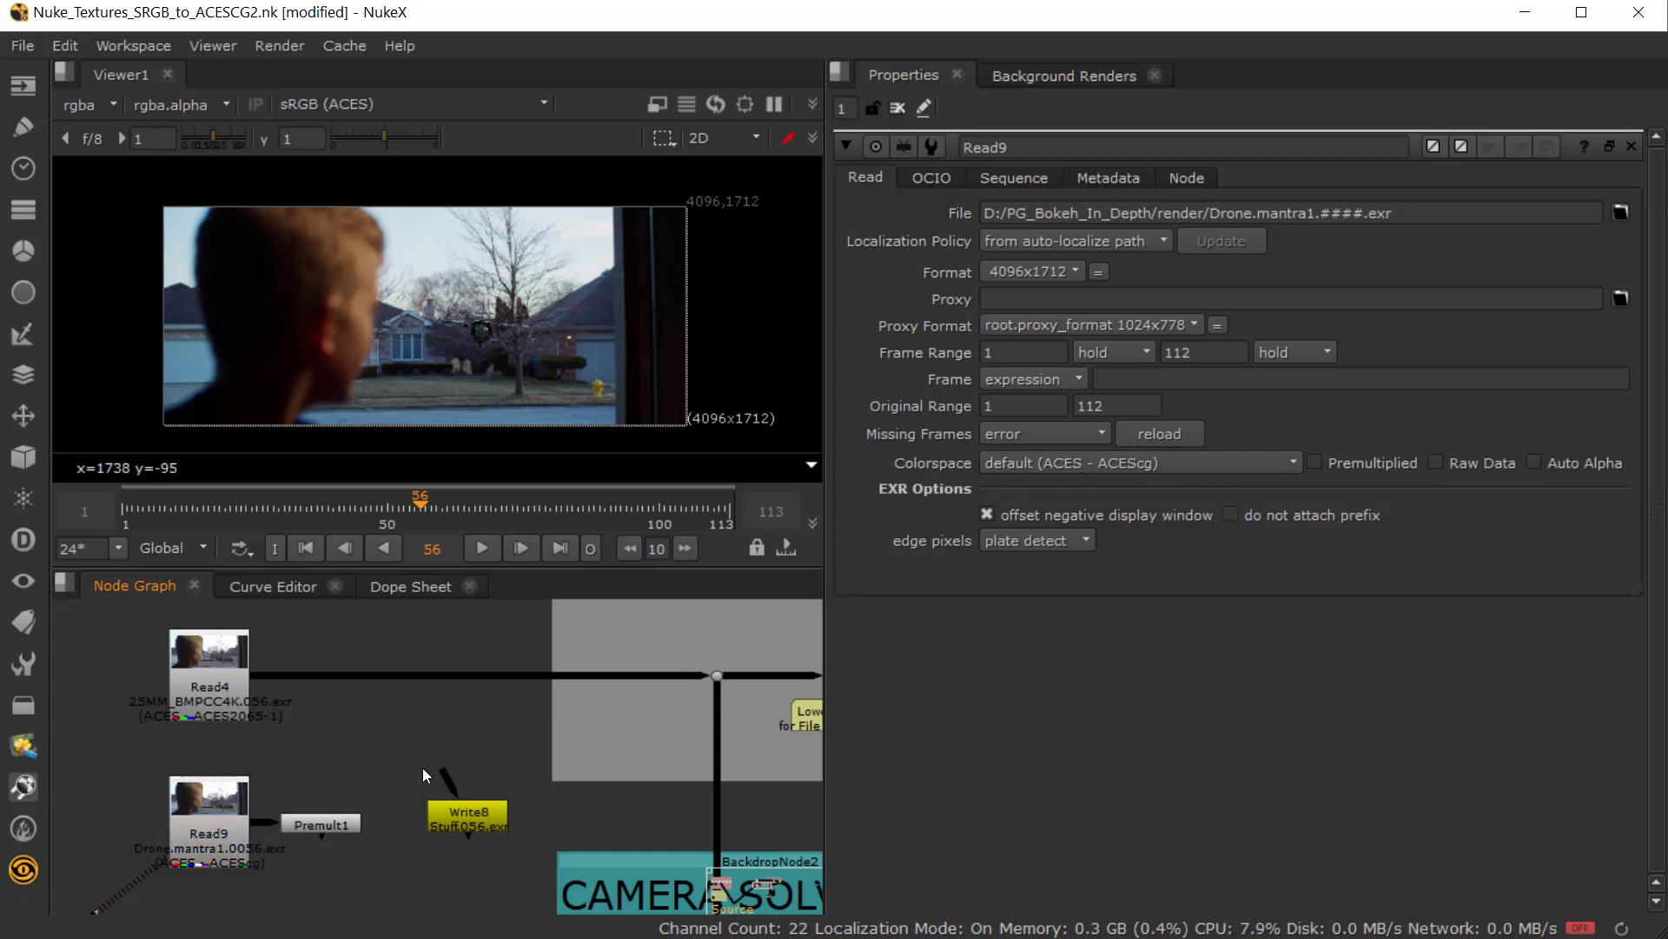
{"action": "key", "text": "s"}
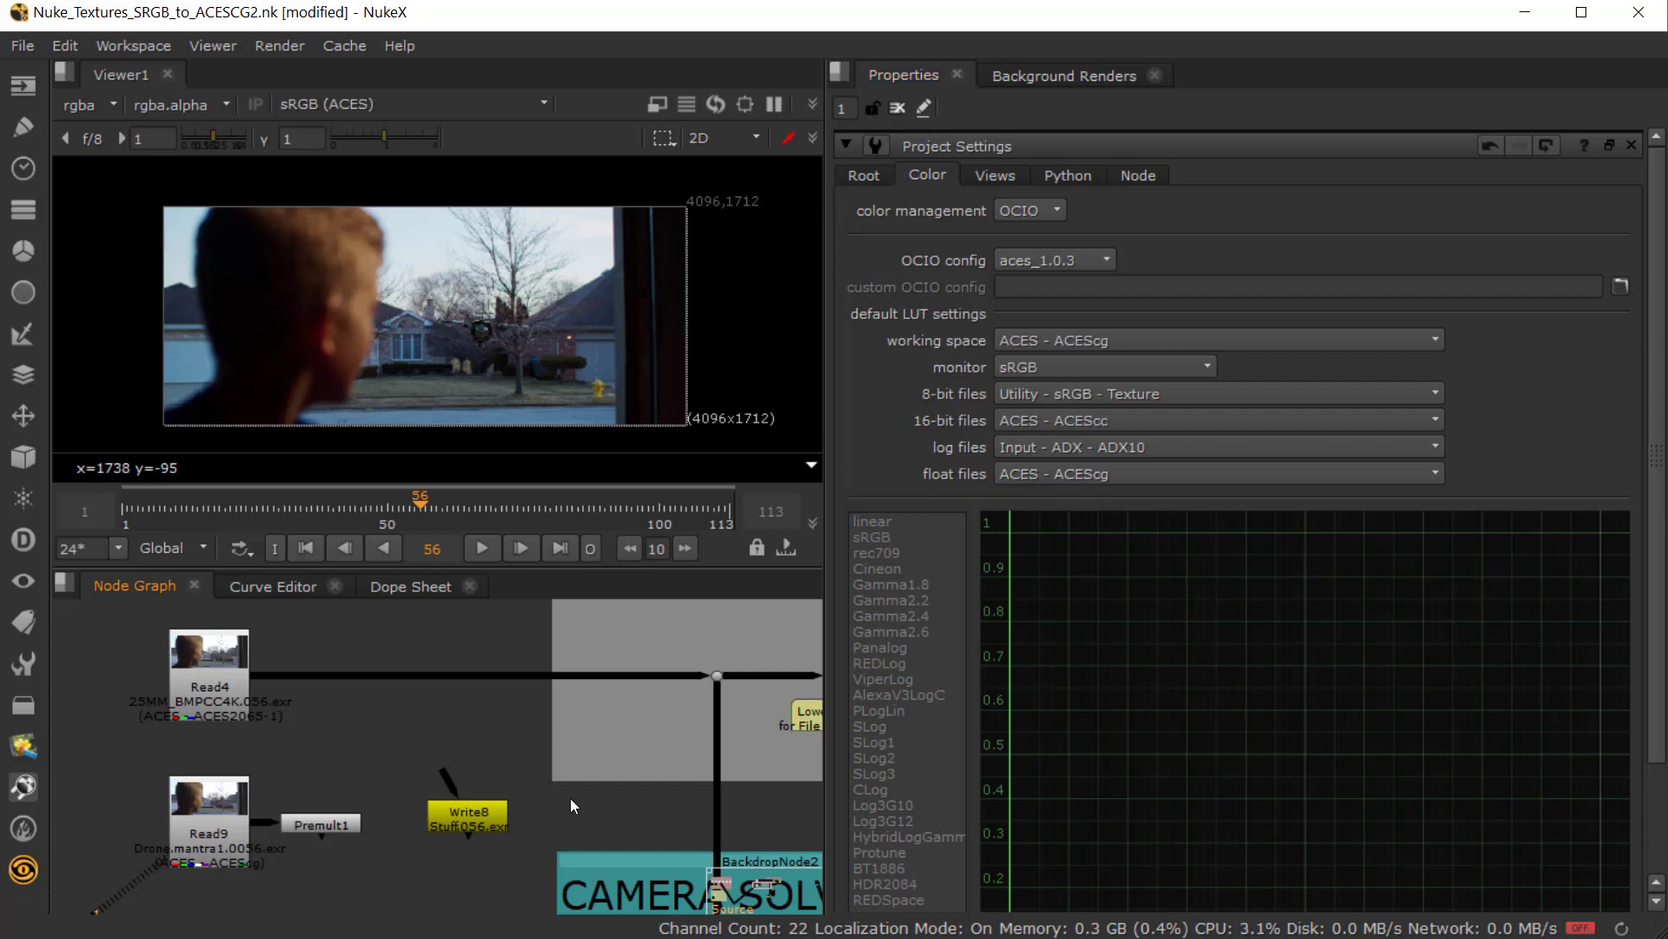
- View the Premult1 output, inspect its alpha channel, and return to the color image
{"action": "left_click", "coordinate": [328, 828]}
{"action": "key", "text": "1"}
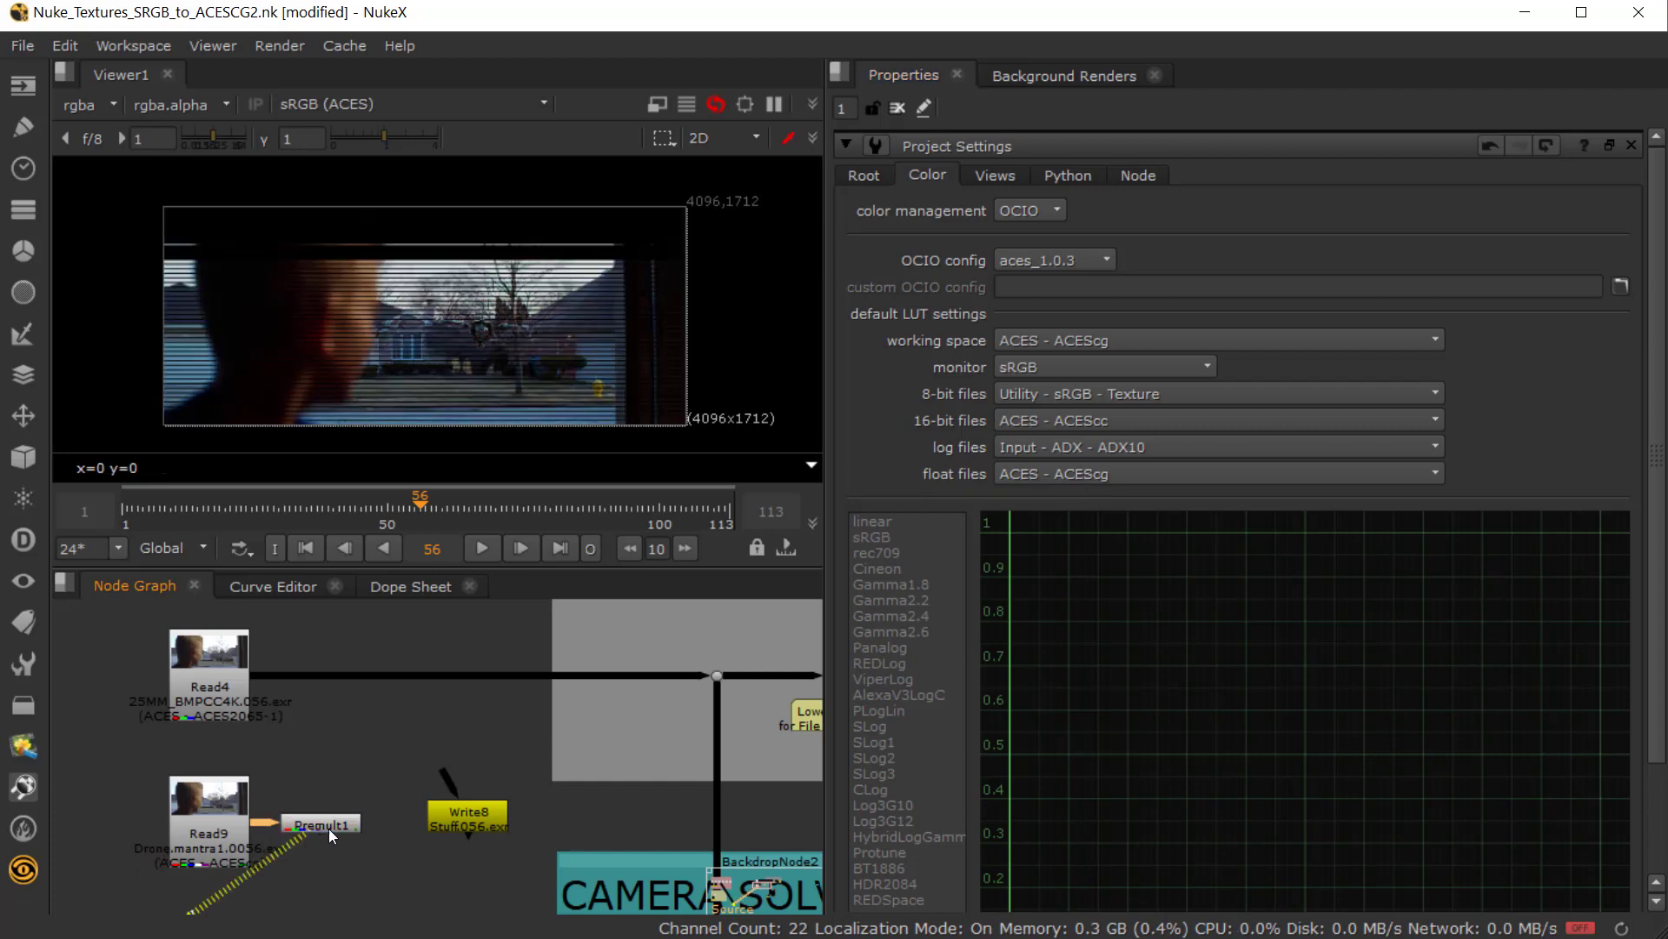
{"action": "key", "text": "a"}
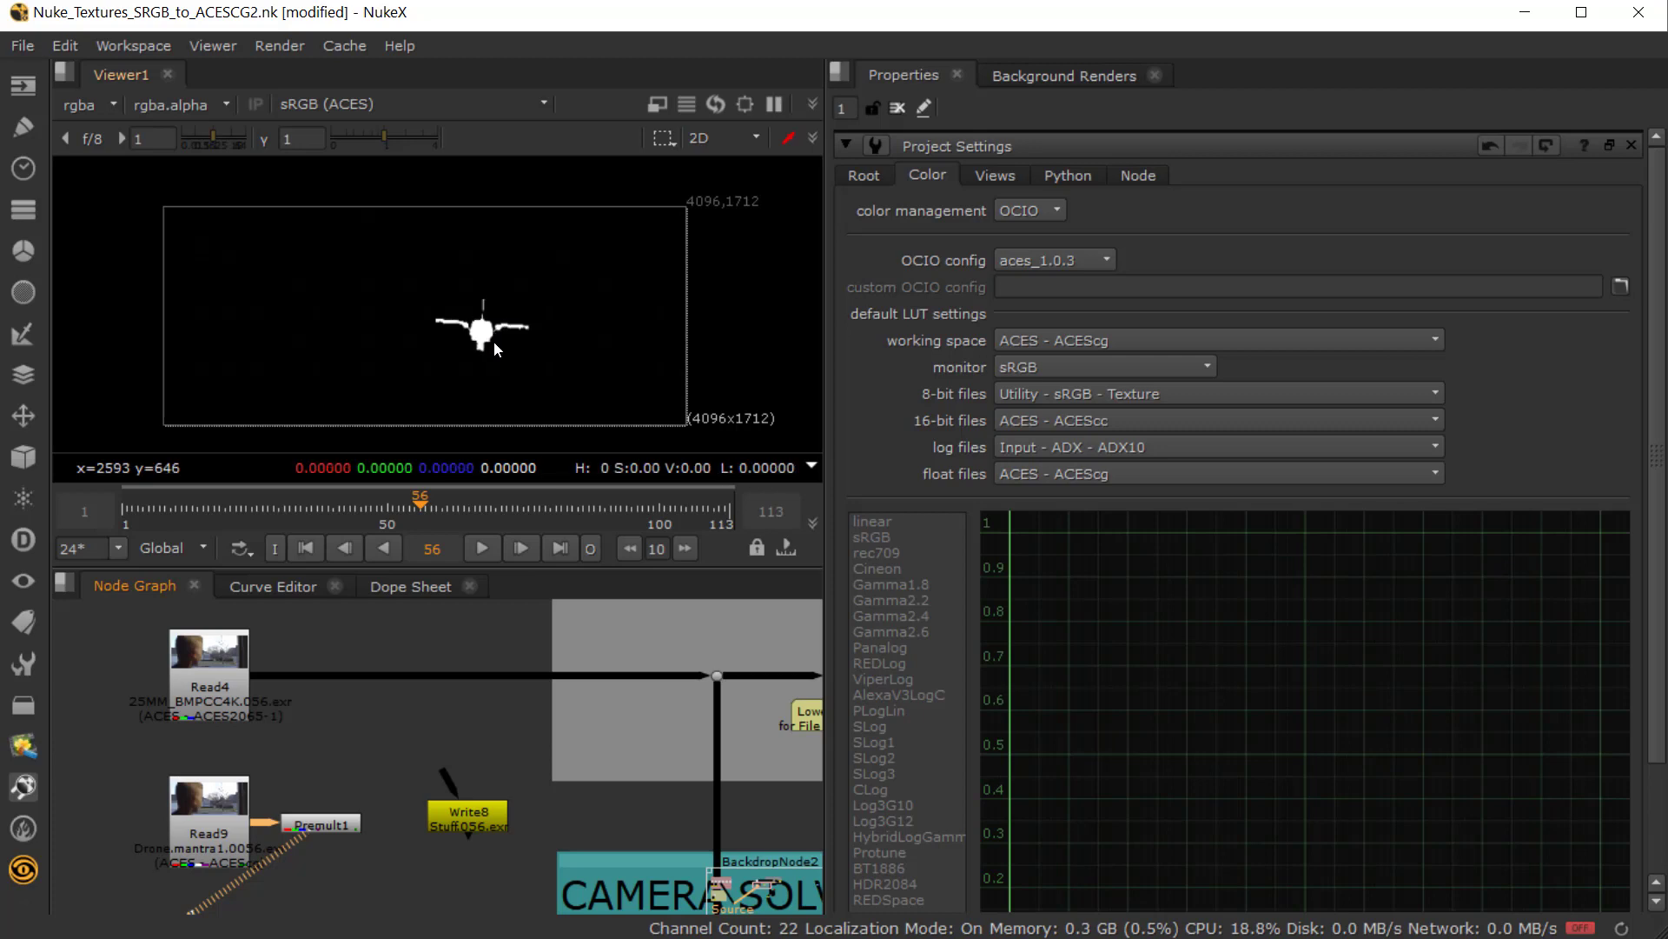
{"action": "key", "text": "a"}
{"action": "left_click", "coordinate": [391, 843]}
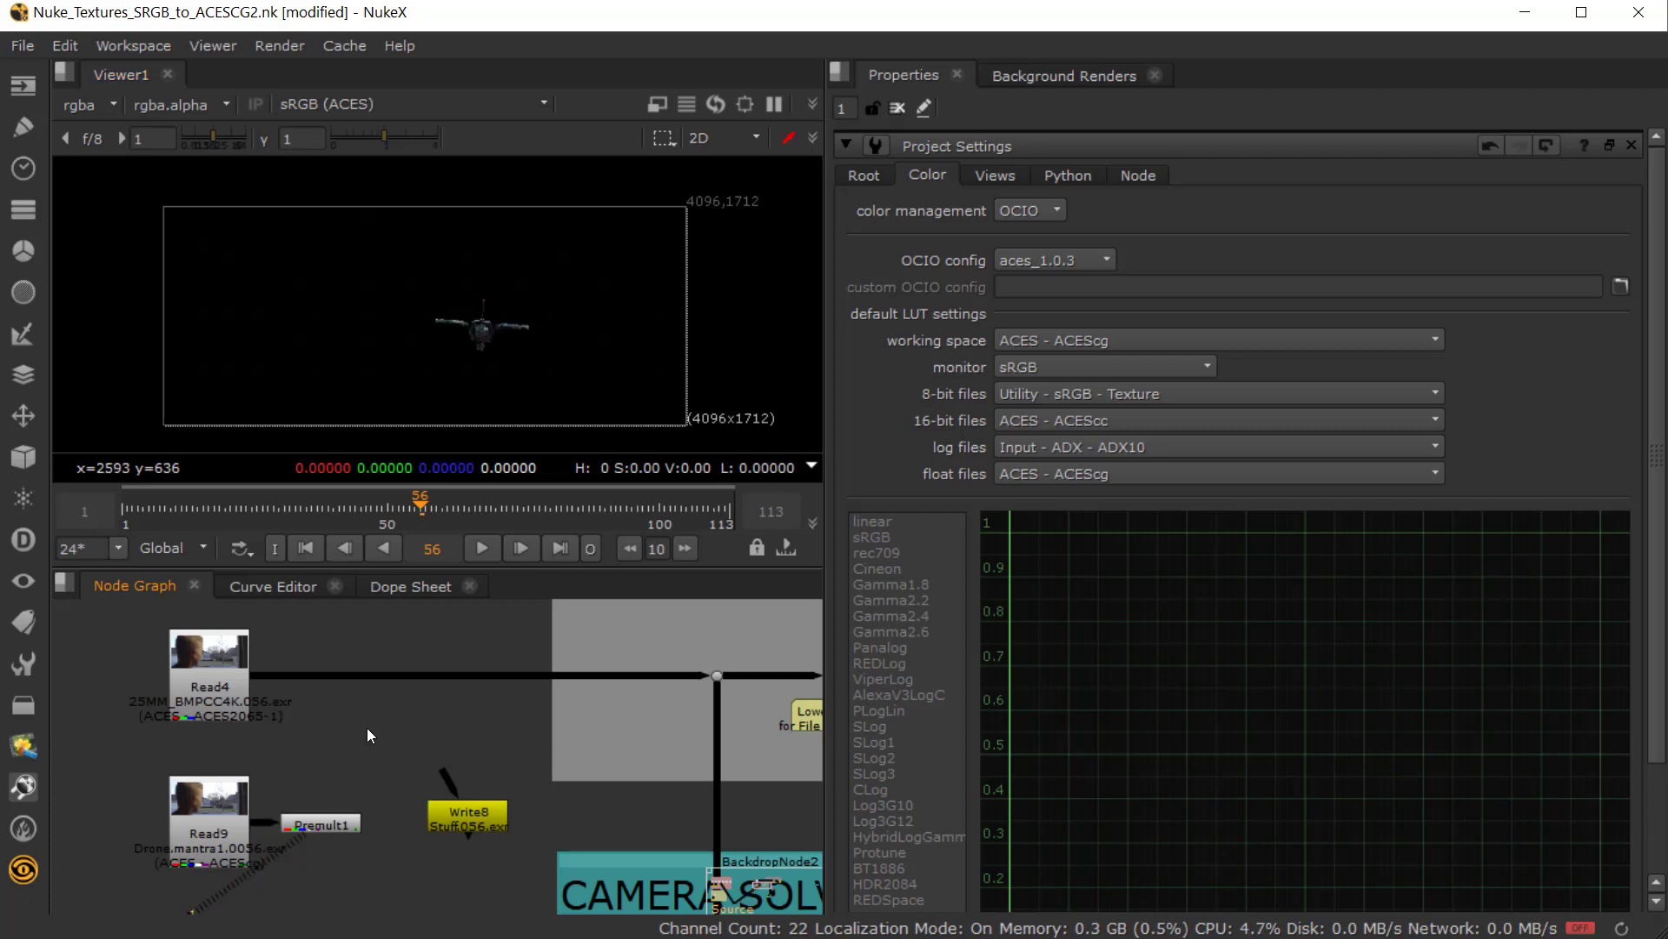
- Merge the Premult1 drone over the Read4 plate and preview the composite at frames 79 and 45
{"action": "key", "text": "m"}
{"action": "left_click_drag", "start_coordinate": [388, 718], "coordinate": [246, 674]}
{"action": "left_click_drag", "start_coordinate": [358, 701], "coordinate": [319, 820]}
{"action": "key", "text": "1"}
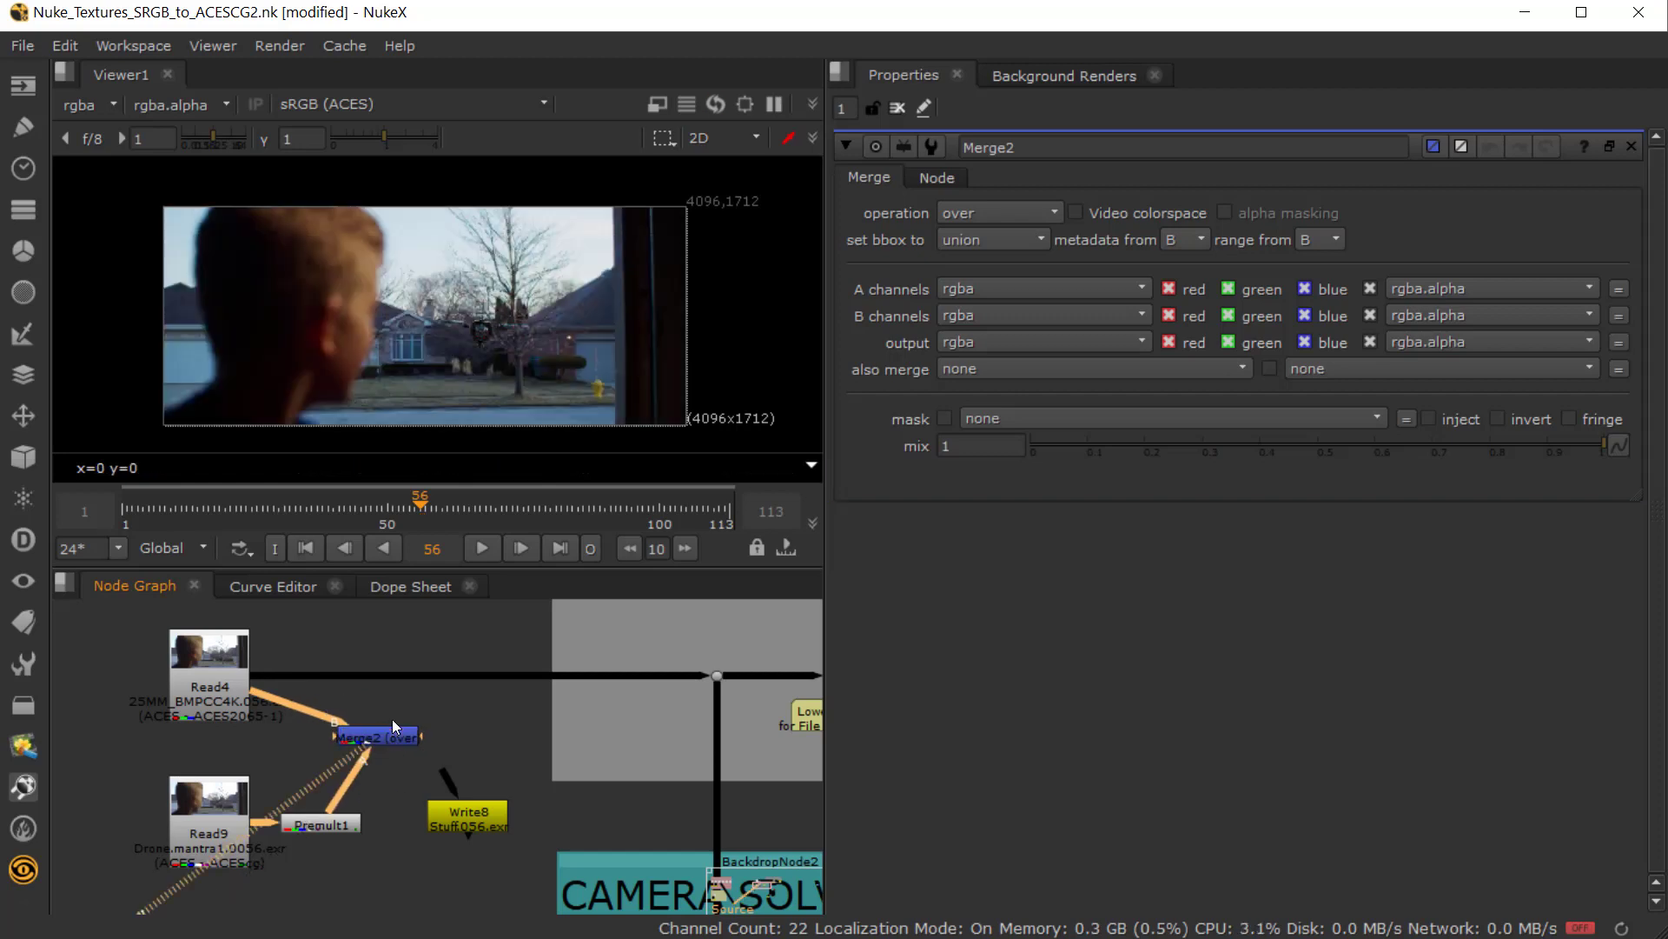
{"action": "left_click", "coordinate": [453, 511]}
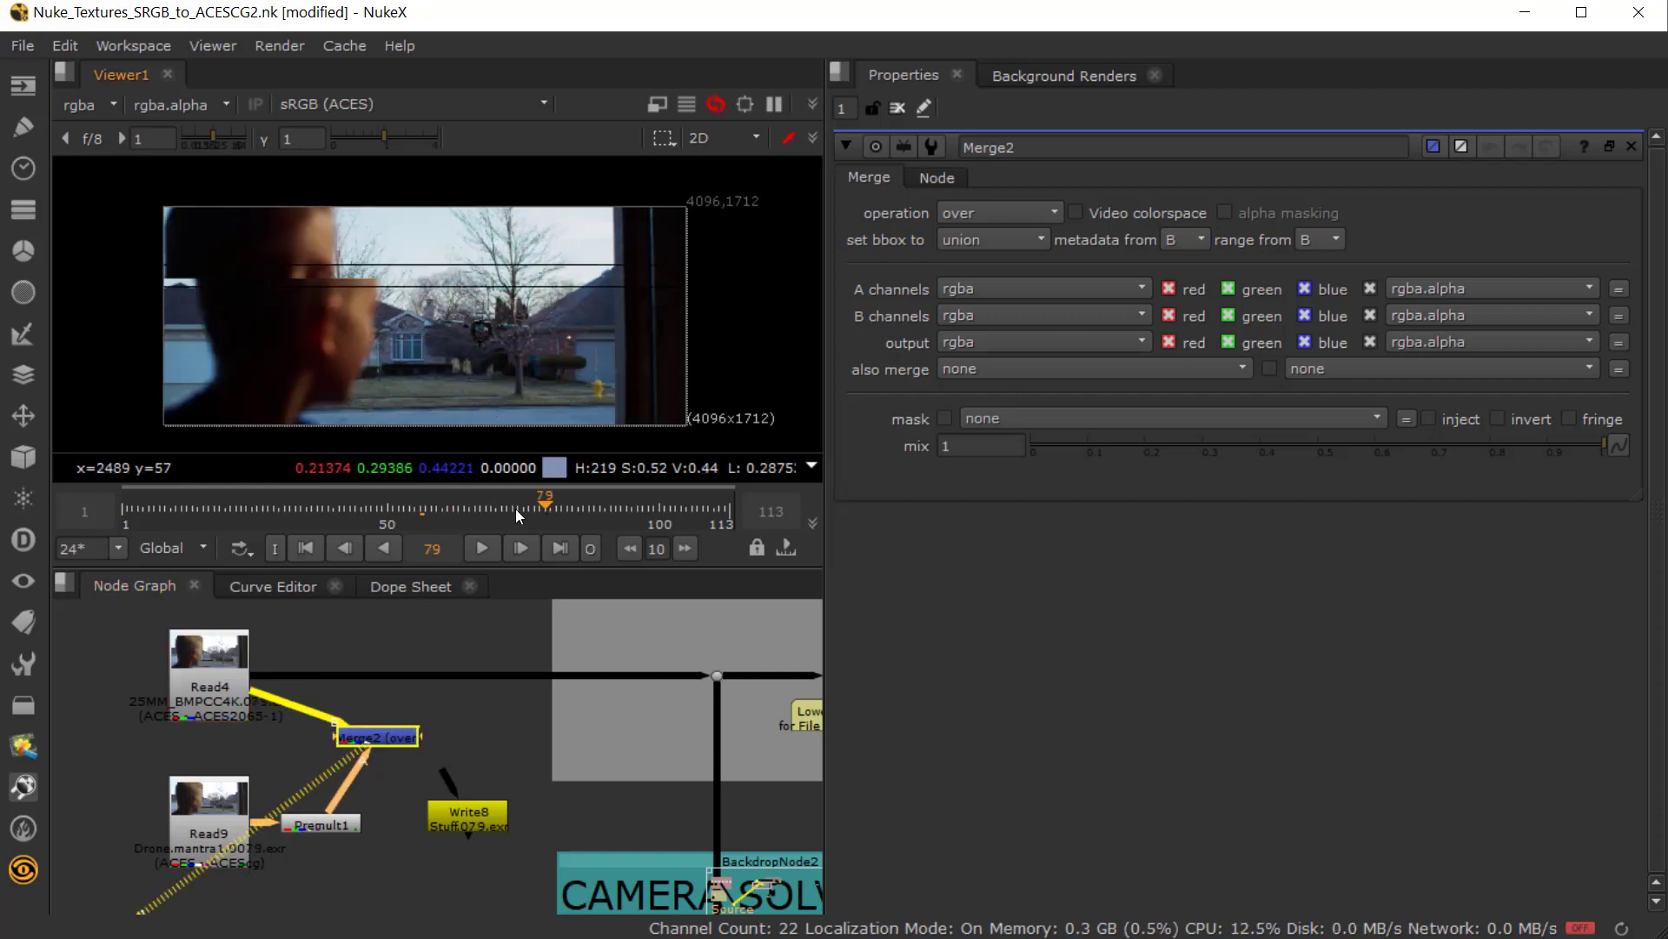
{"action": "left_click", "coordinate": [358, 504]}
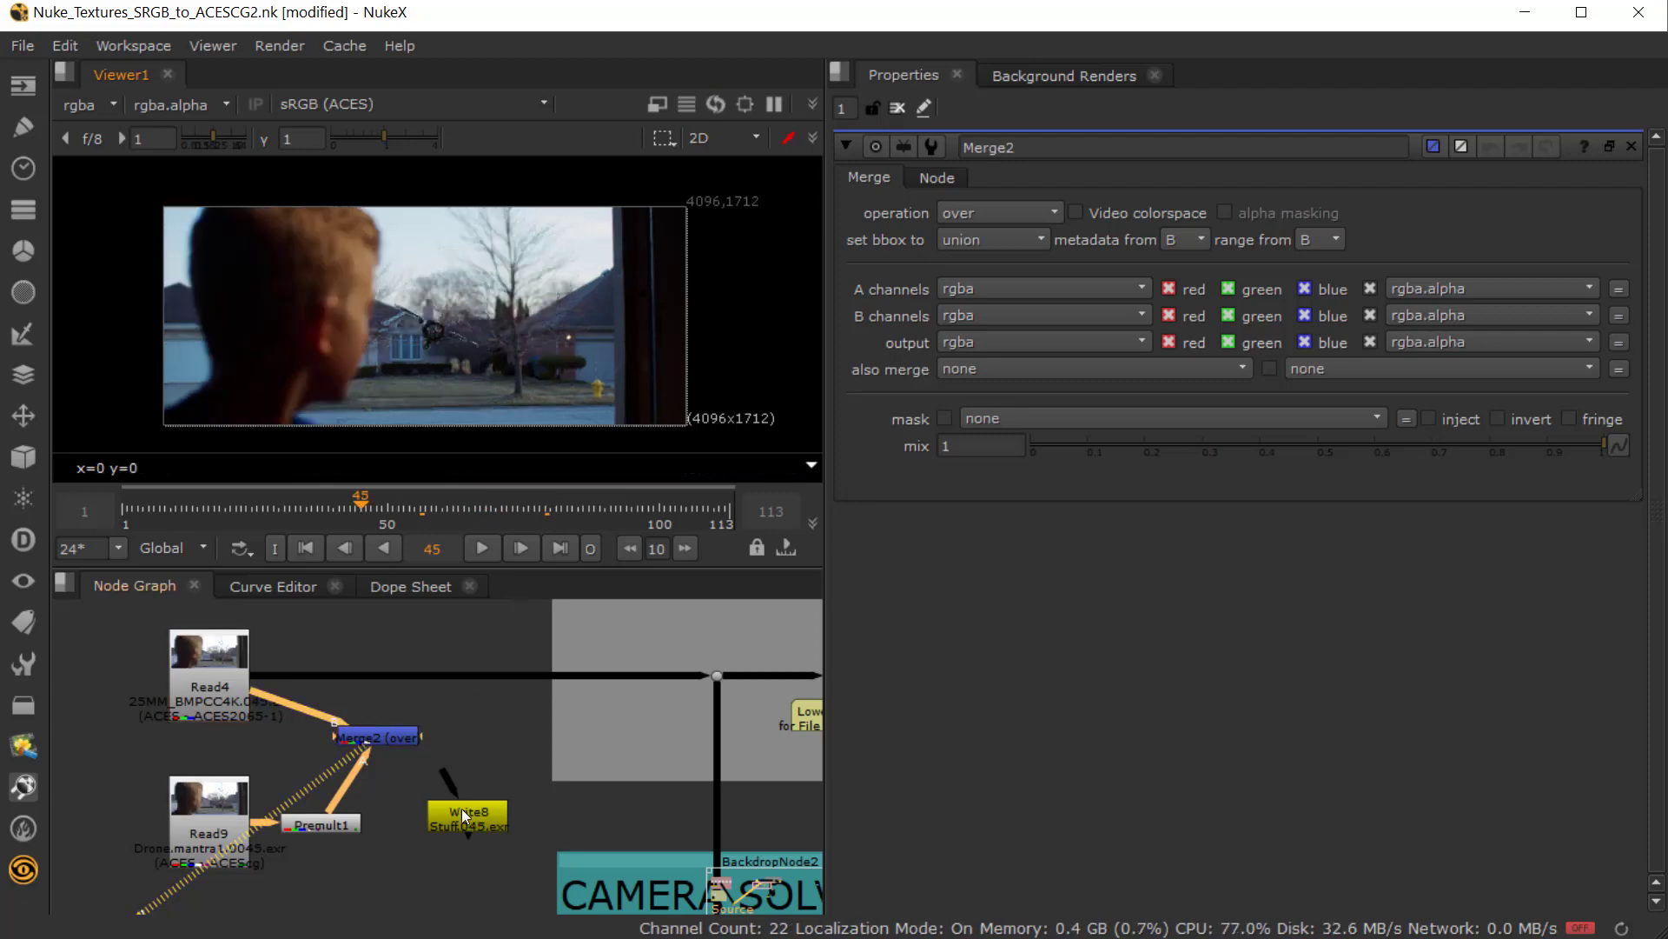
- Connect Write8 to the Merge2 output, view it, and set Write8 to write an ACES compliant EXR
{"action": "left_click_drag", "start_coordinate": [449, 776], "coordinate": [380, 740]}
{"action": "left_click", "coordinate": [482, 821]}
{"action": "key", "text": "1"}
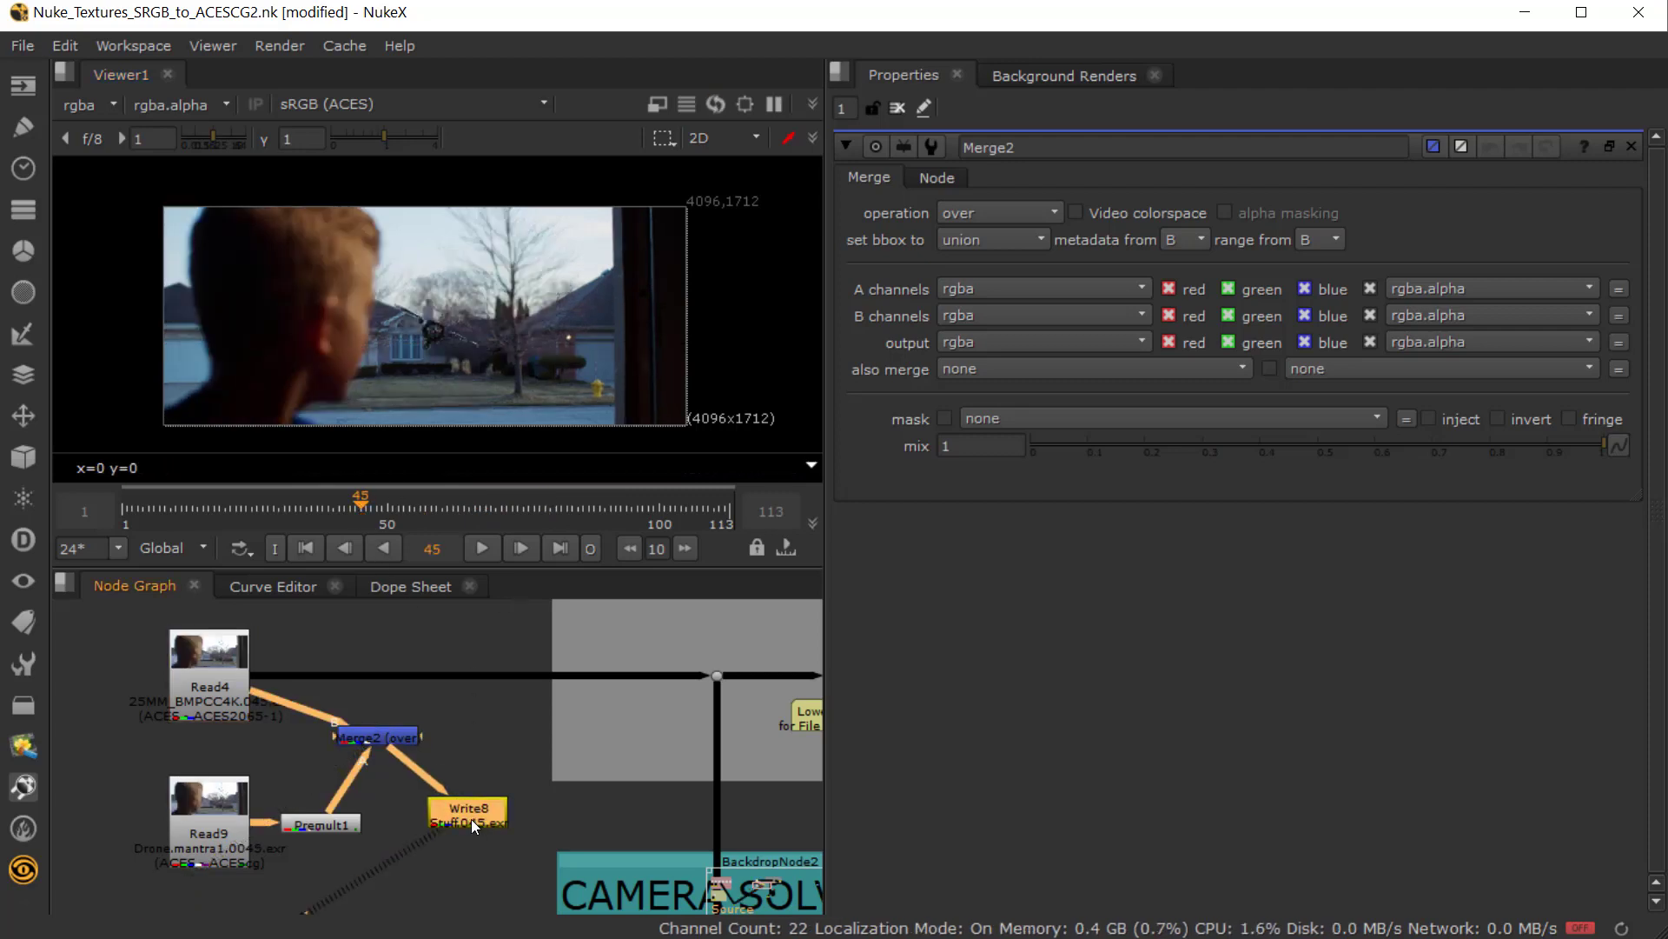
{"action": "double_click", "coordinate": [471, 819]}
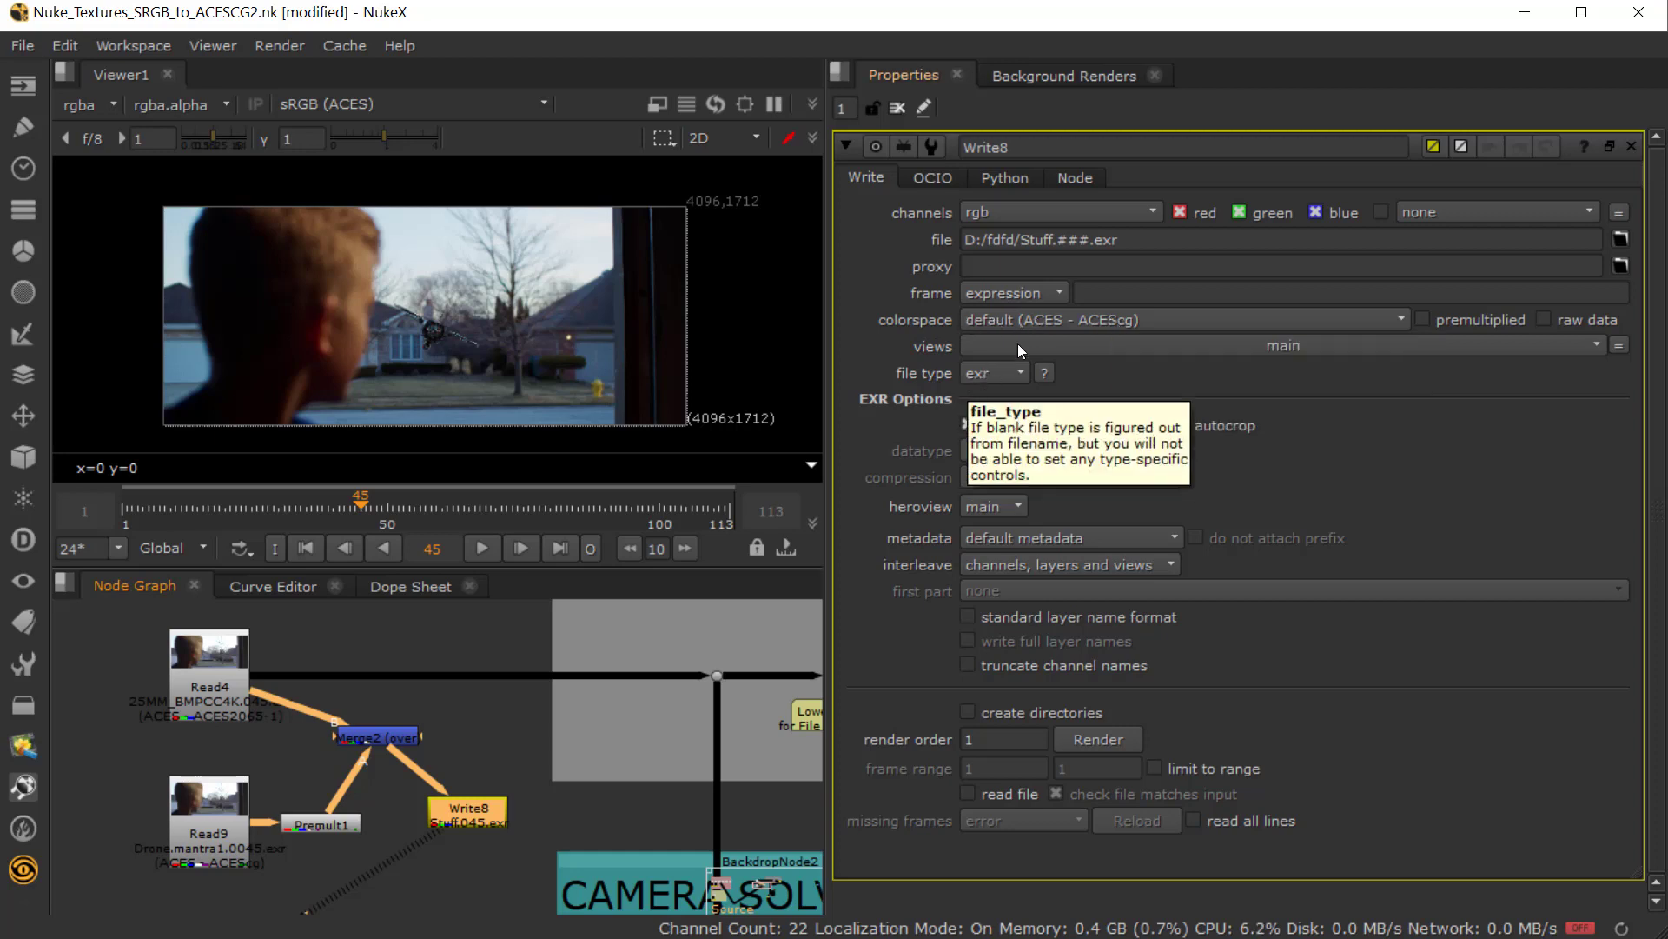
{"action": "left_click", "coordinate": [968, 424]}
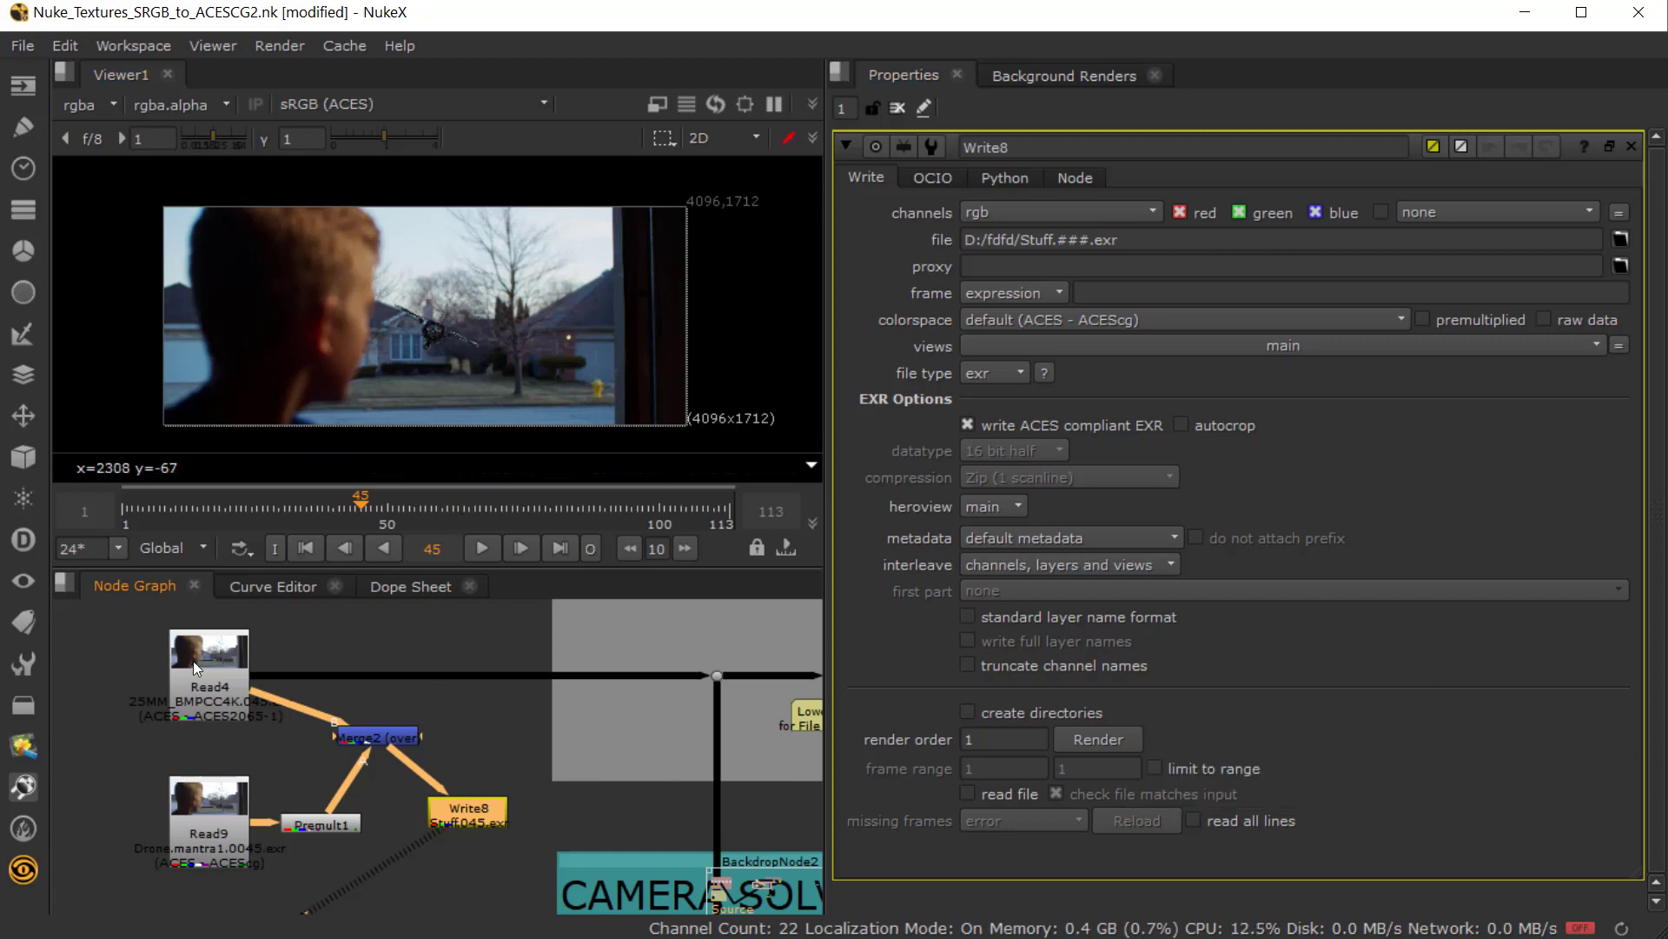
- Branch a Grade node off the Read4 plate, view its output, and try adjusting its gain
{"action": "left_click", "coordinate": [320, 637]}
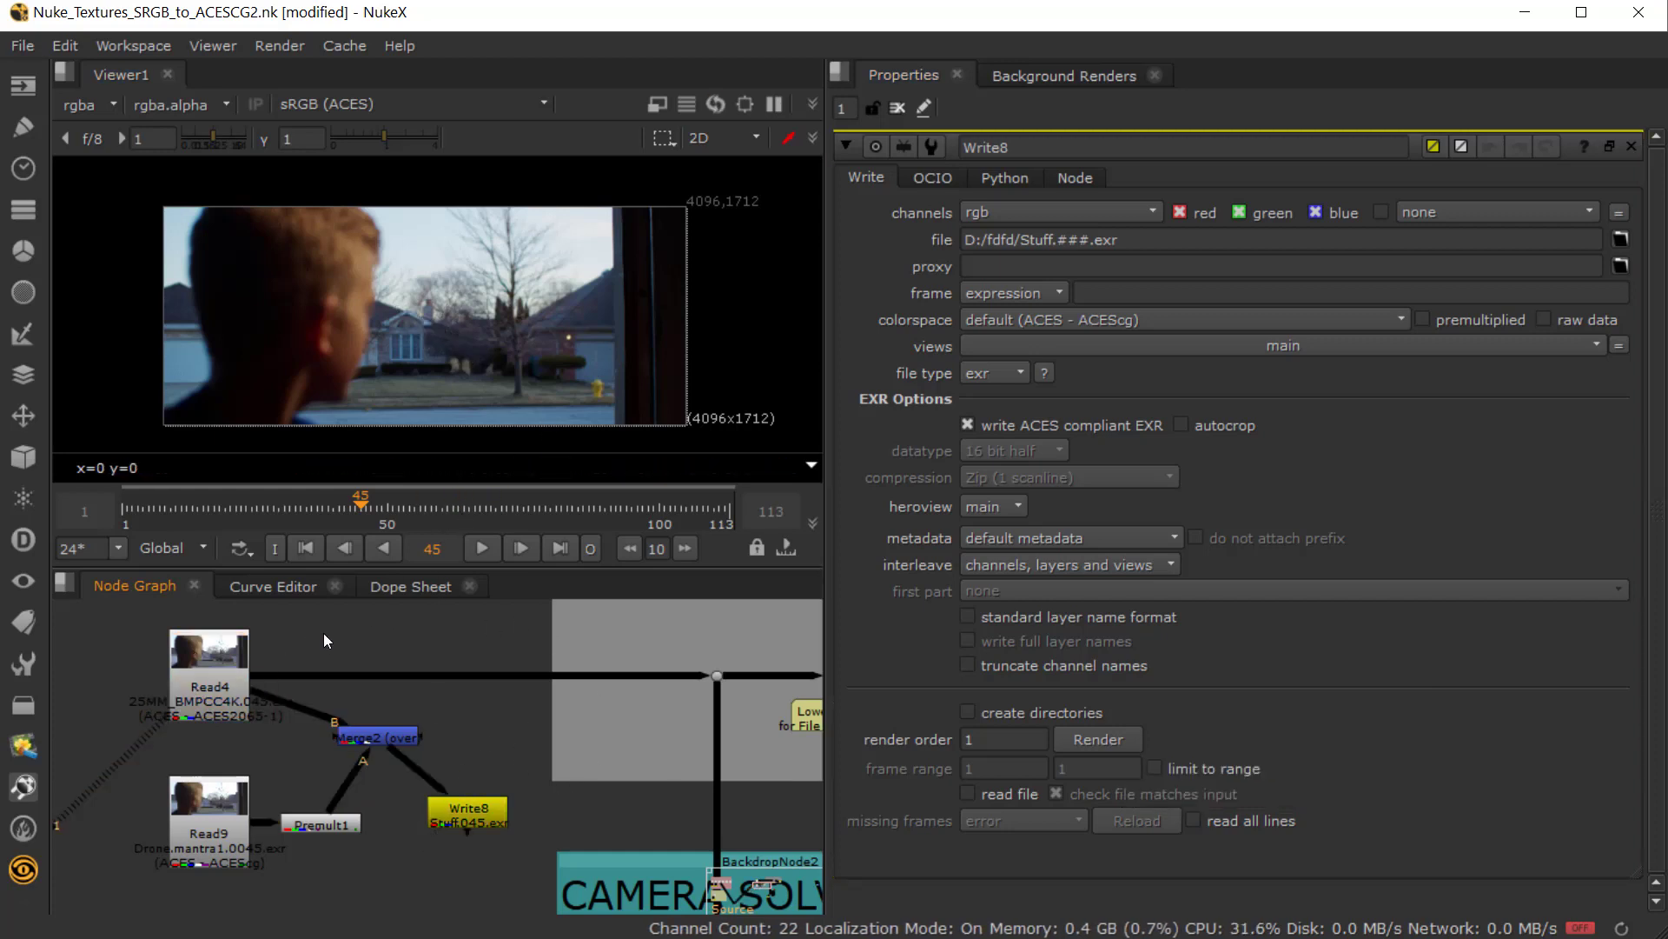
{"action": "key", "text": "g"}
{"action": "left_click_drag", "start_coordinate": [308, 618], "coordinate": [232, 651]}
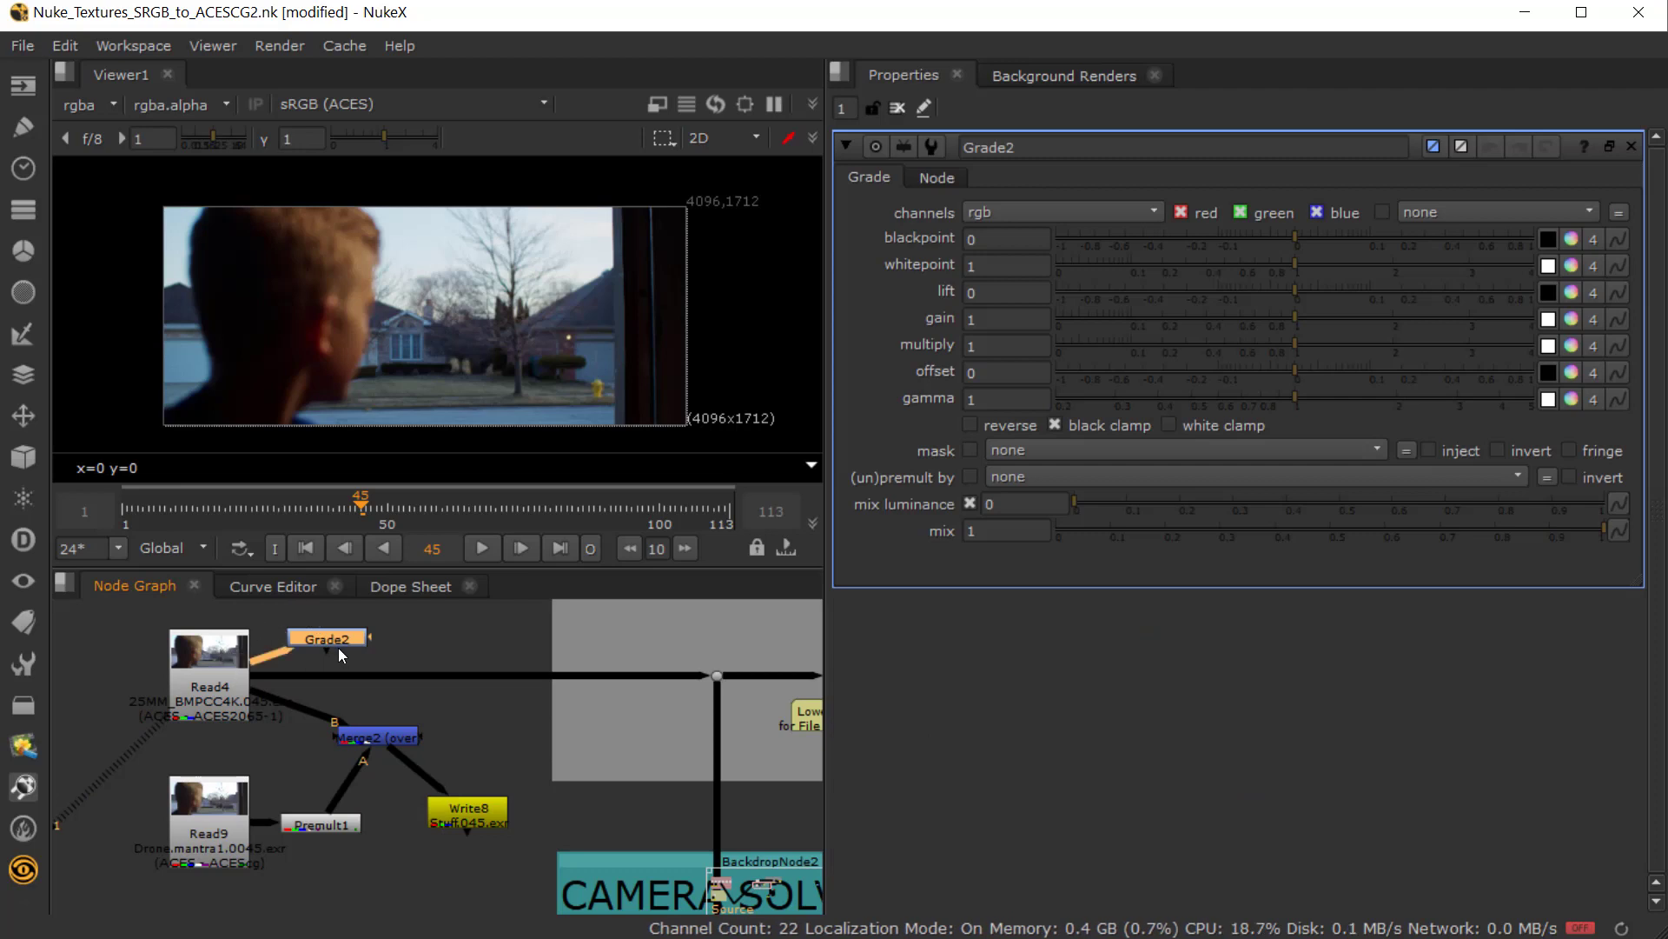
{"action": "key", "text": "1"}
{"action": "mouse_move", "coordinate": [1293, 319]}
{"action": "left_mouse_down"}
{"action": "mouse_move", "coordinate": [1451, 314]}
{"action": "mouse_move", "coordinate": [1135, 315]}
{"action": "mouse_move", "coordinate": [1294, 325]}
{"action": "left_mouse_up"}
{"action": "left_click", "coordinate": [1253, 315]}
- Move the Grade2 node away from the Read4 plate and reopen Write8's settings
{"action": "left_click_drag", "start_coordinate": [328, 643], "coordinate": [358, 626]}
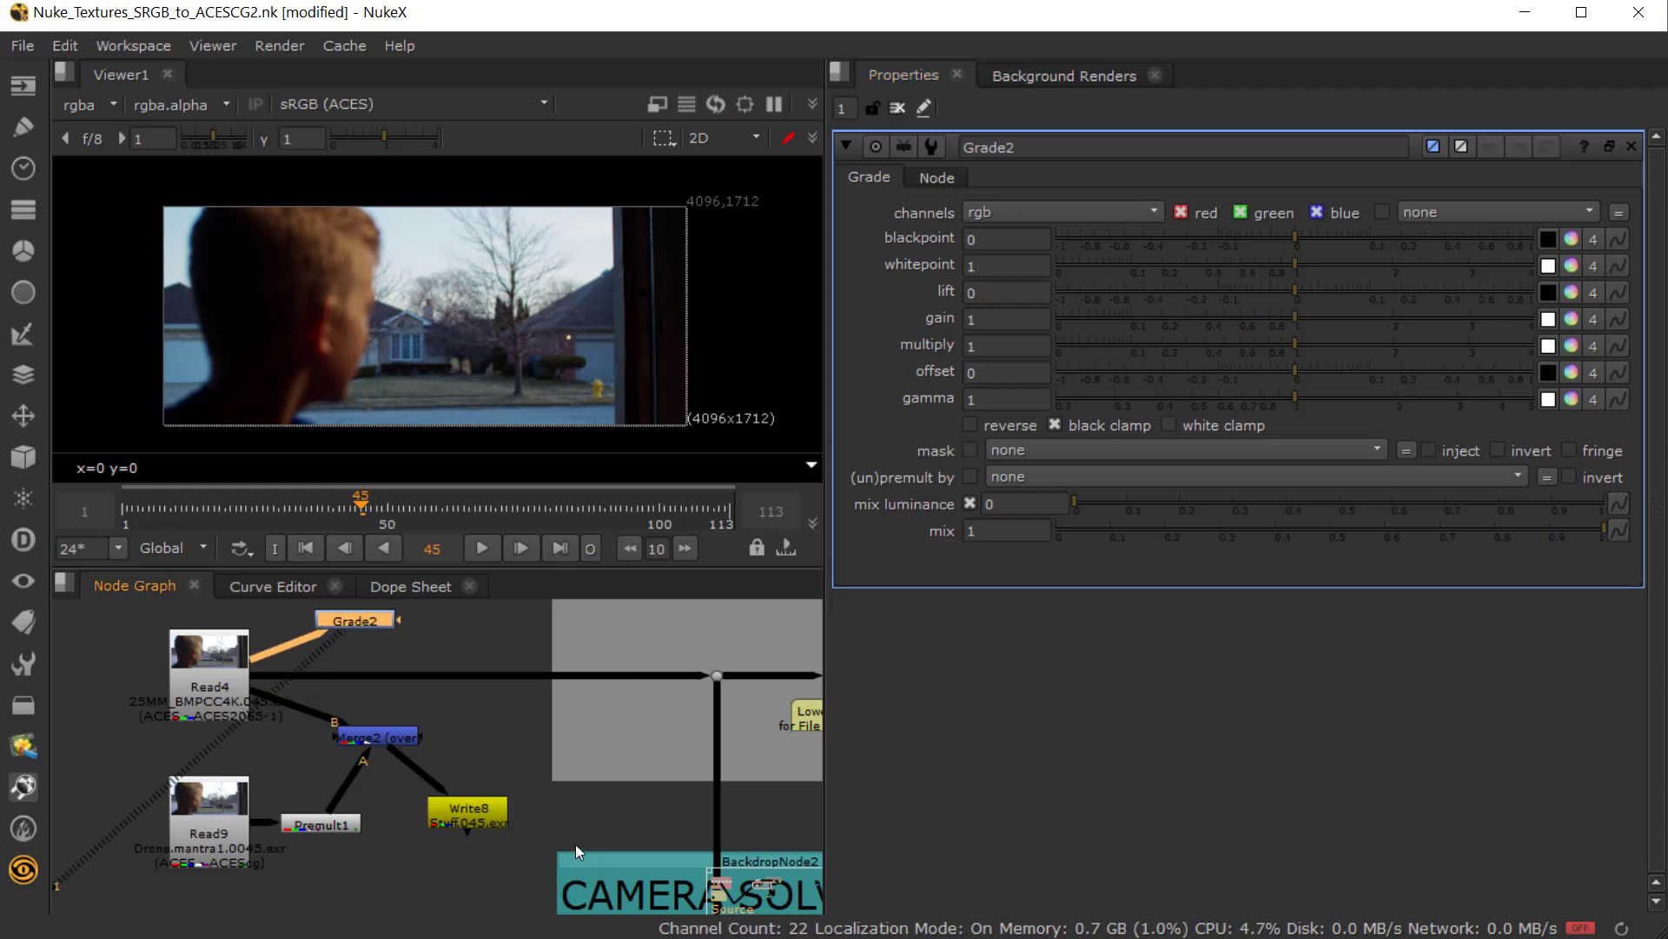
{"action": "left_click", "coordinate": [470, 815]}
{"action": "double_click", "coordinate": [470, 815]}
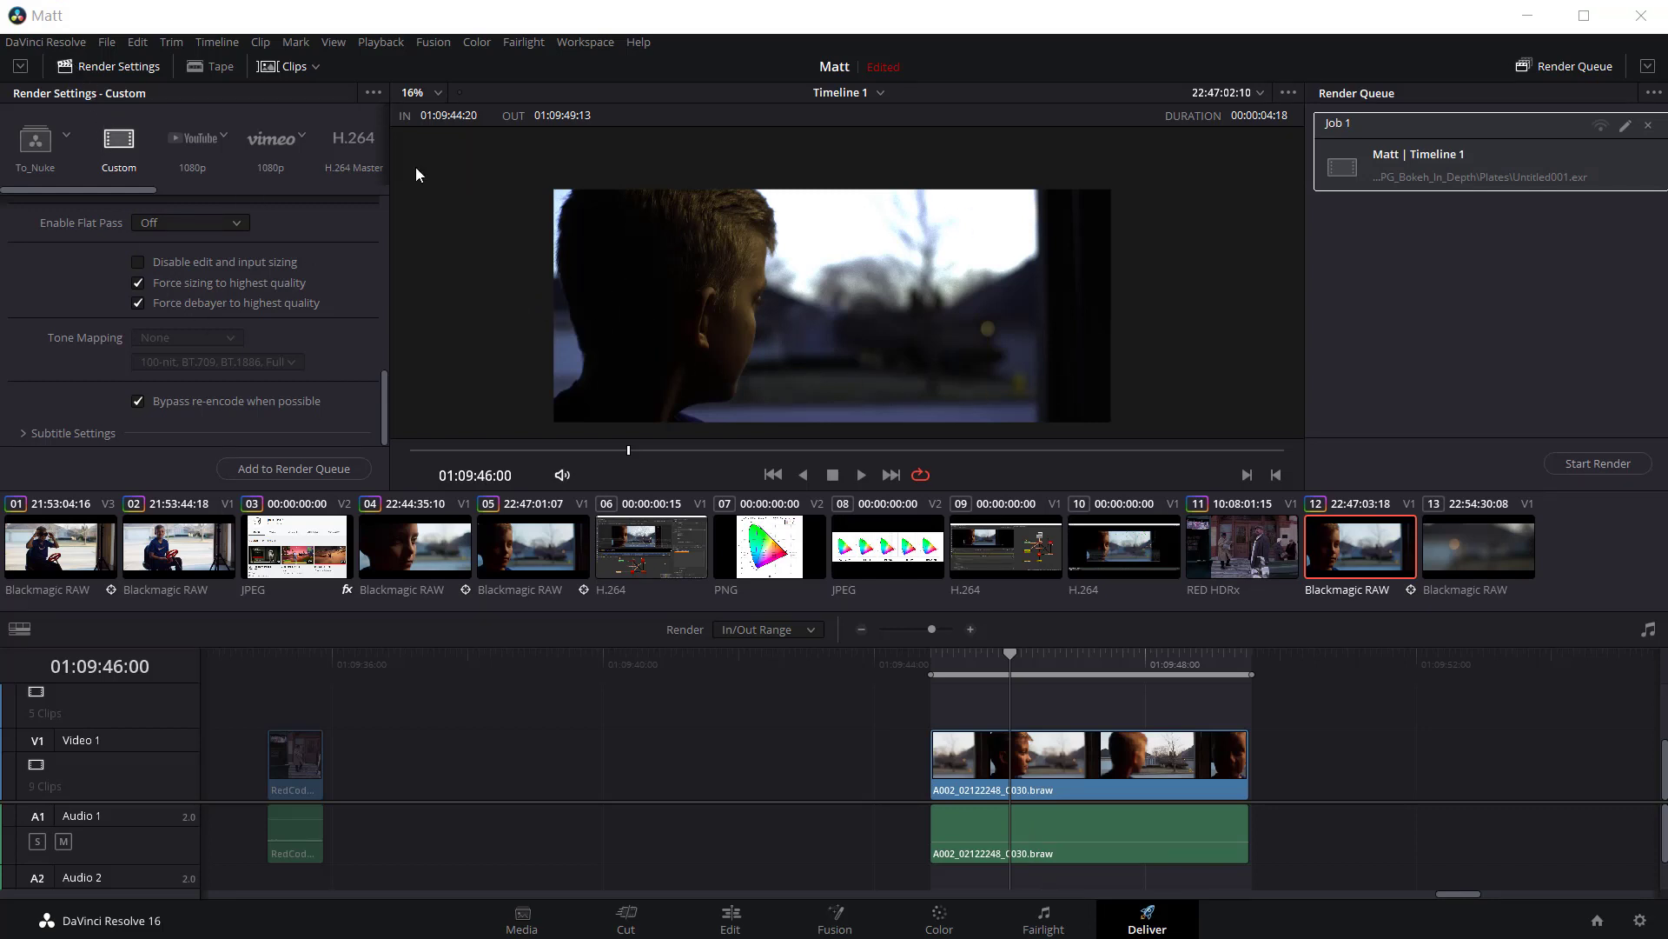
- Switch to DaVinci Resolve, save the project's ACES Output Device Transform as sRGB, and view the plate at 01:09:46:14
{"action": "left_click", "coordinate": [102, 43]}
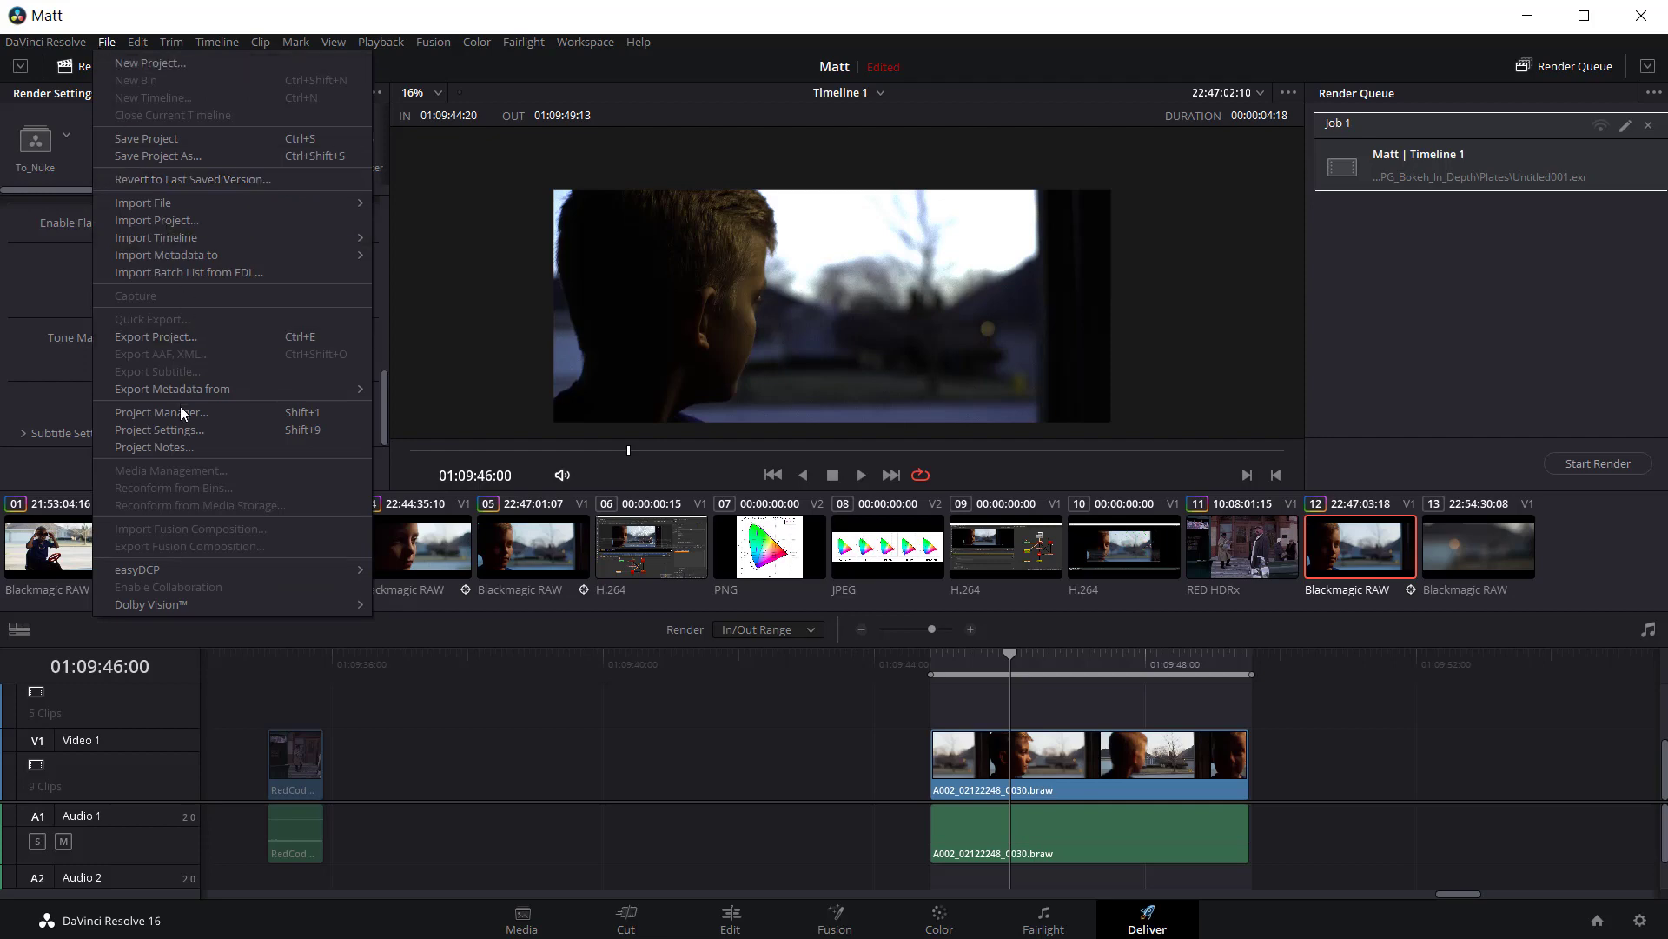
{"action": "left_click", "coordinate": [182, 429]}
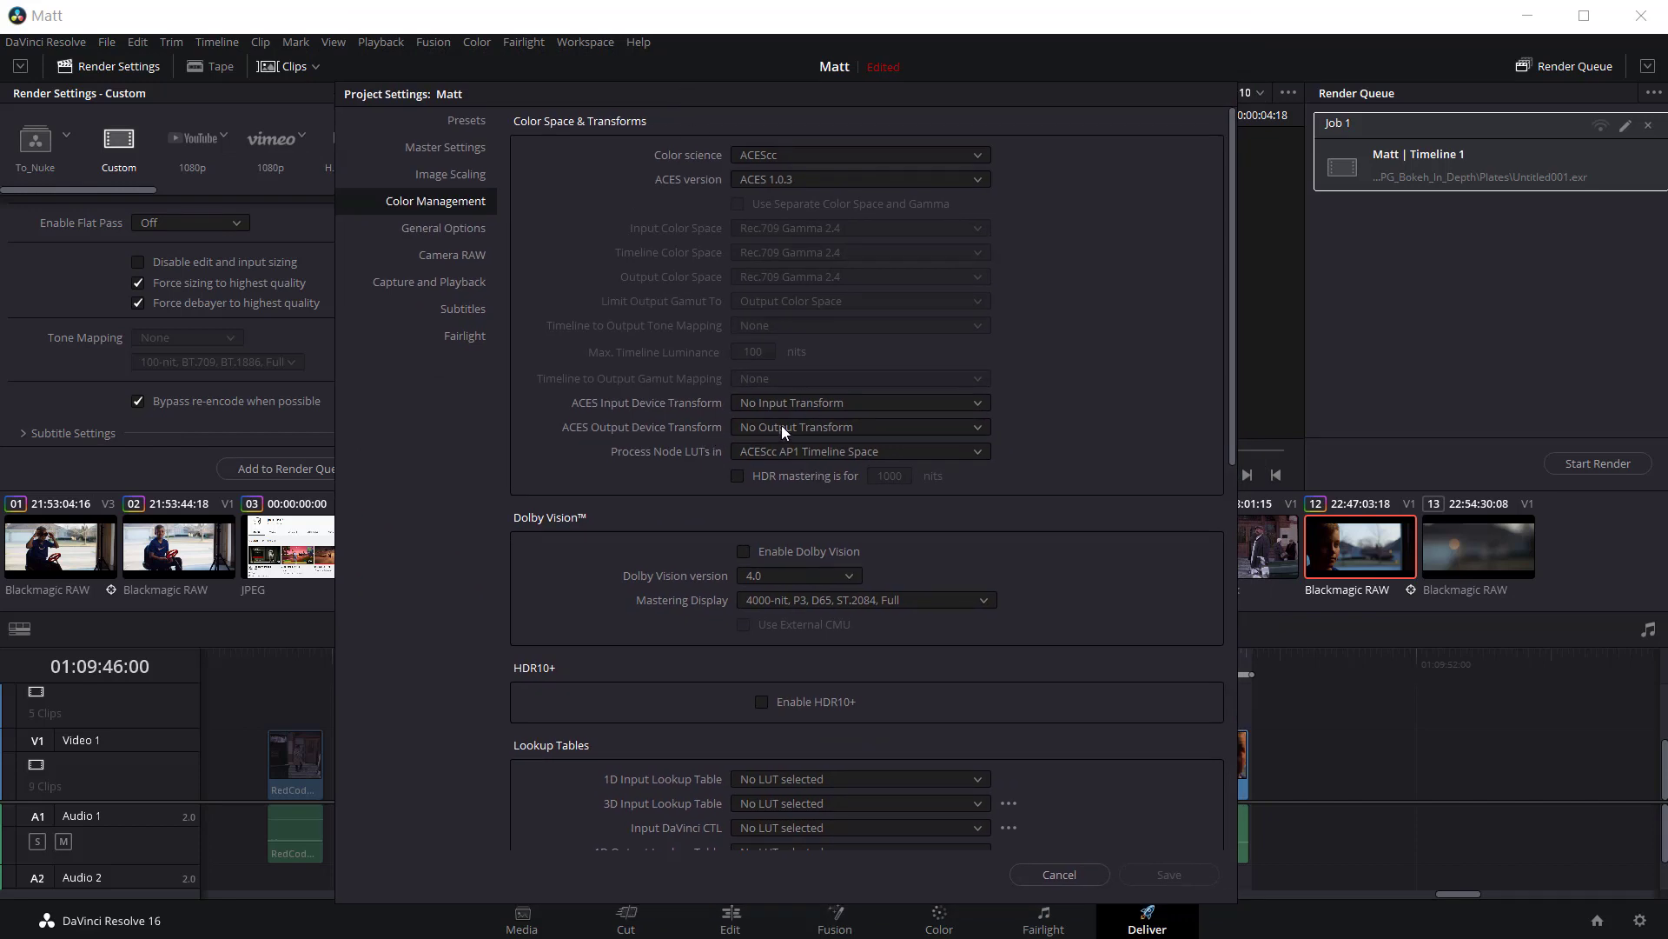
{"action": "left_click", "coordinate": [780, 425]}
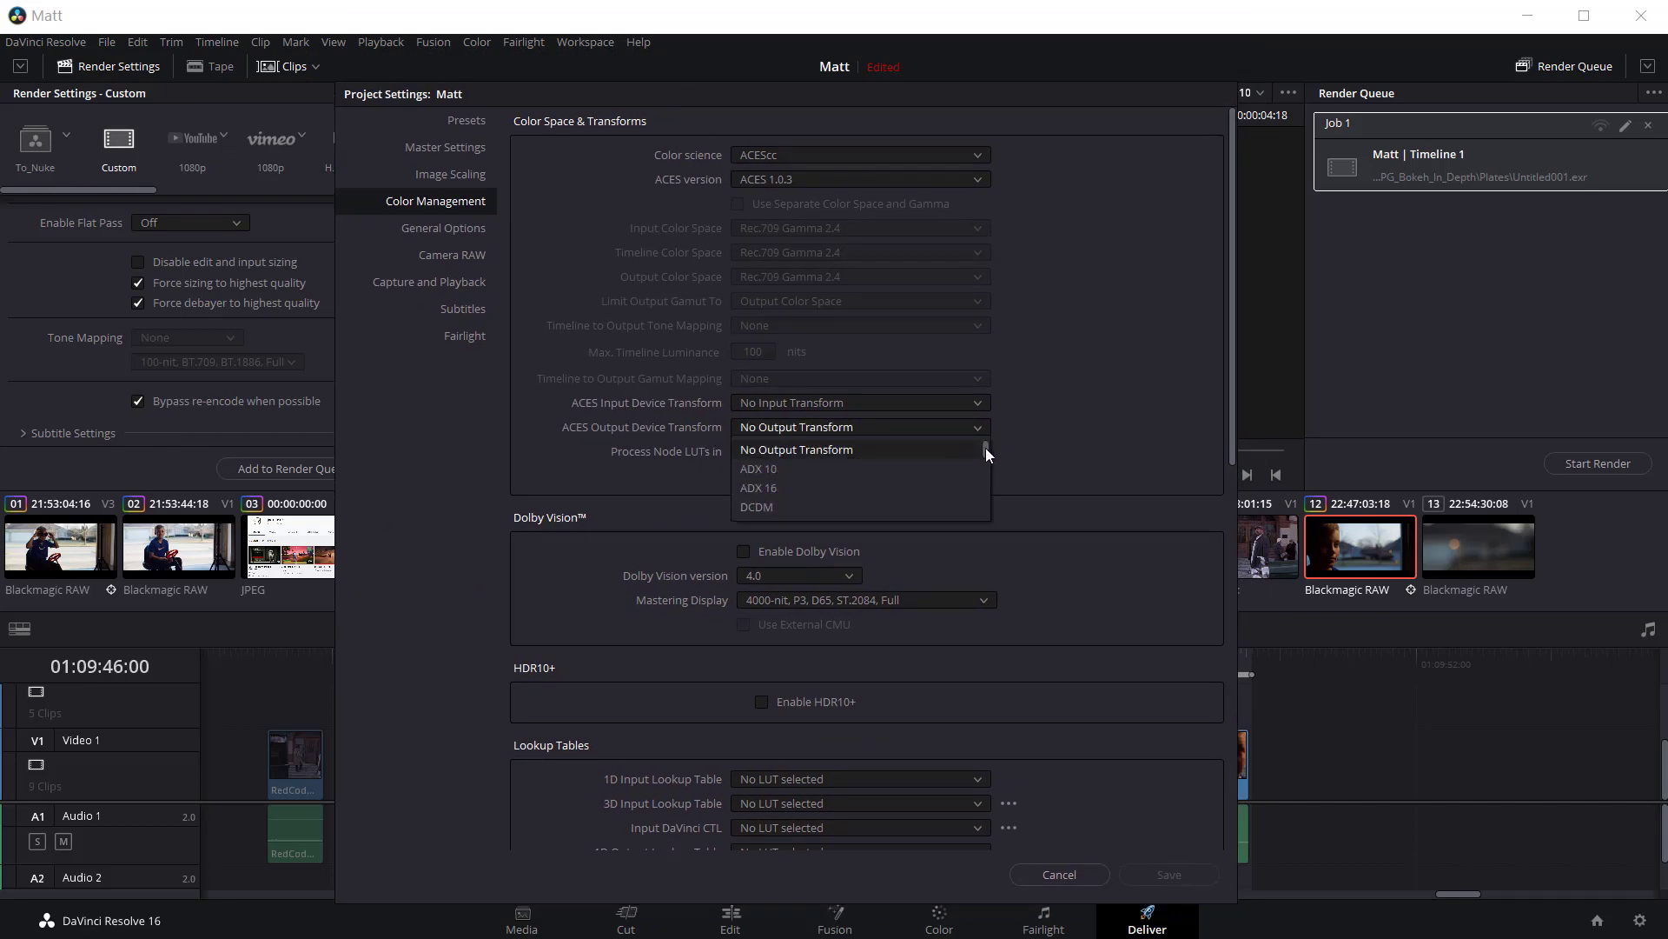
{"action": "left_click_drag", "start_coordinate": [986, 446], "coordinate": [977, 499]}
{"action": "left_click", "coordinate": [826, 473]}
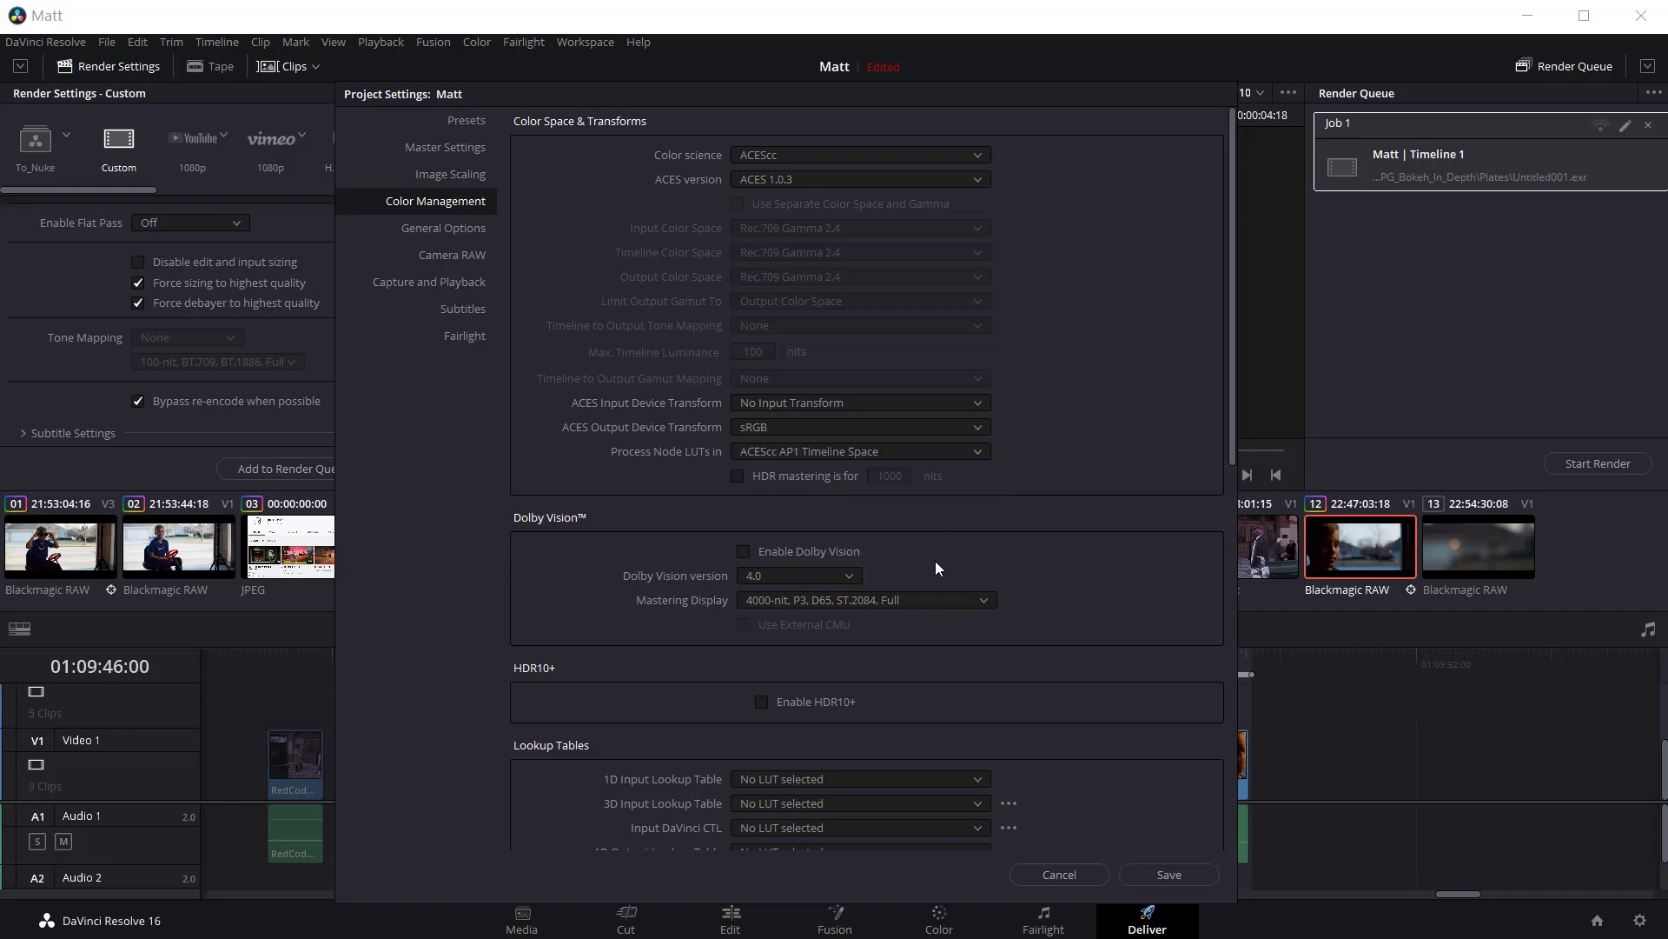
{"action": "left_click", "coordinate": [1159, 874]}
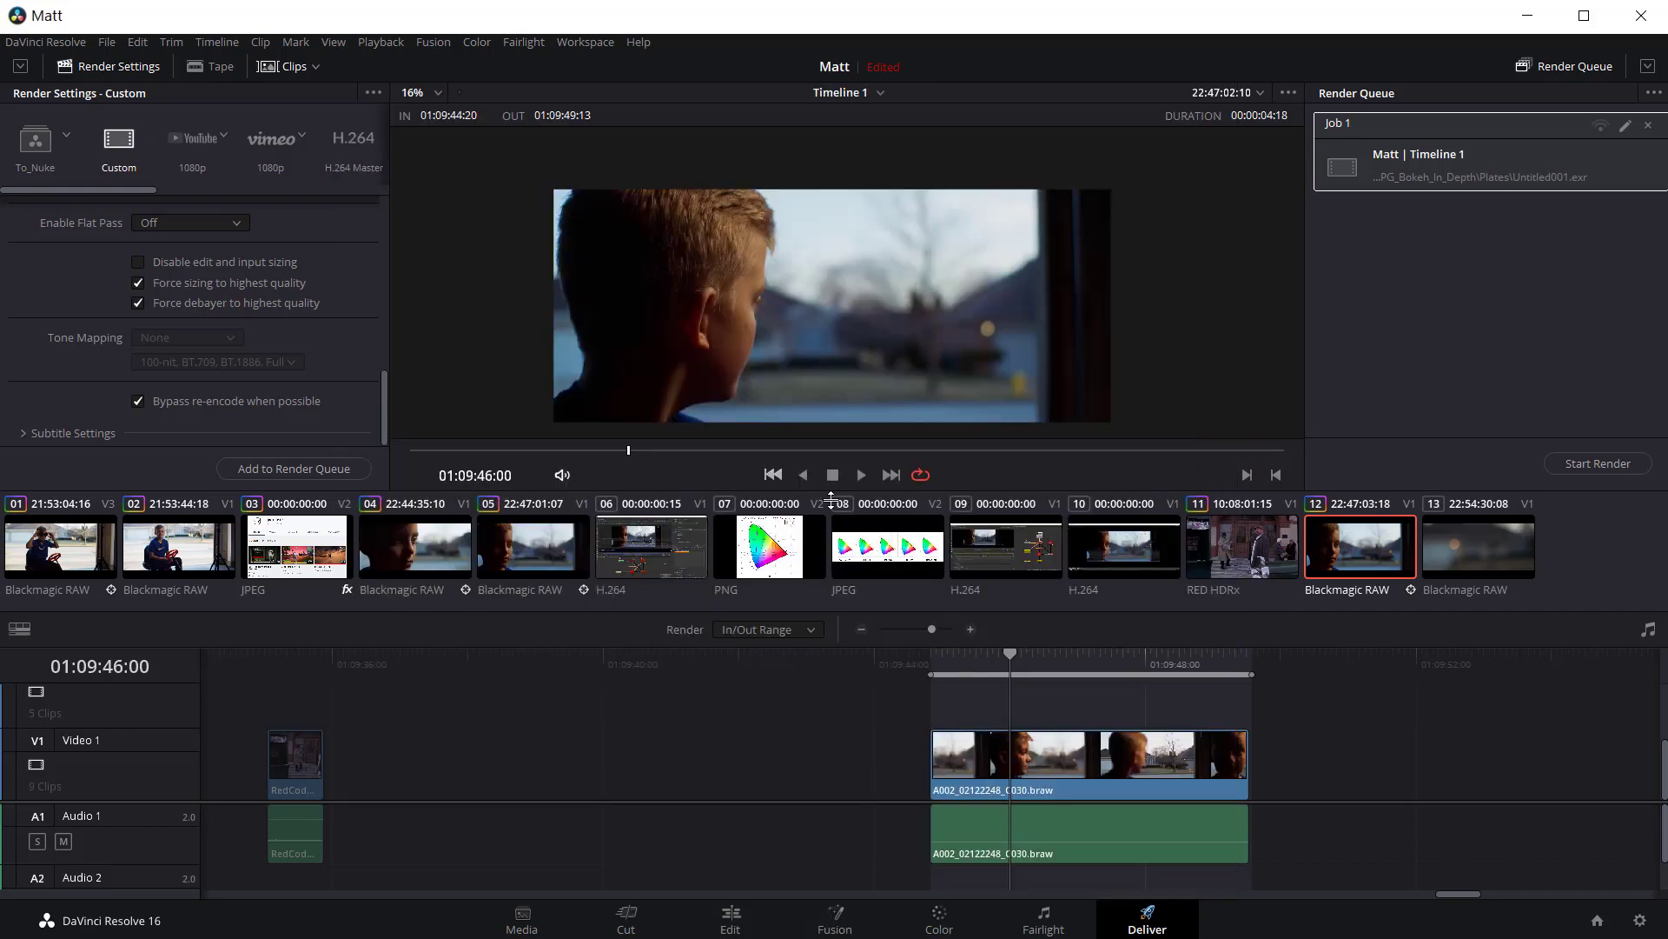
{"action": "left_click", "coordinate": [1050, 657]}
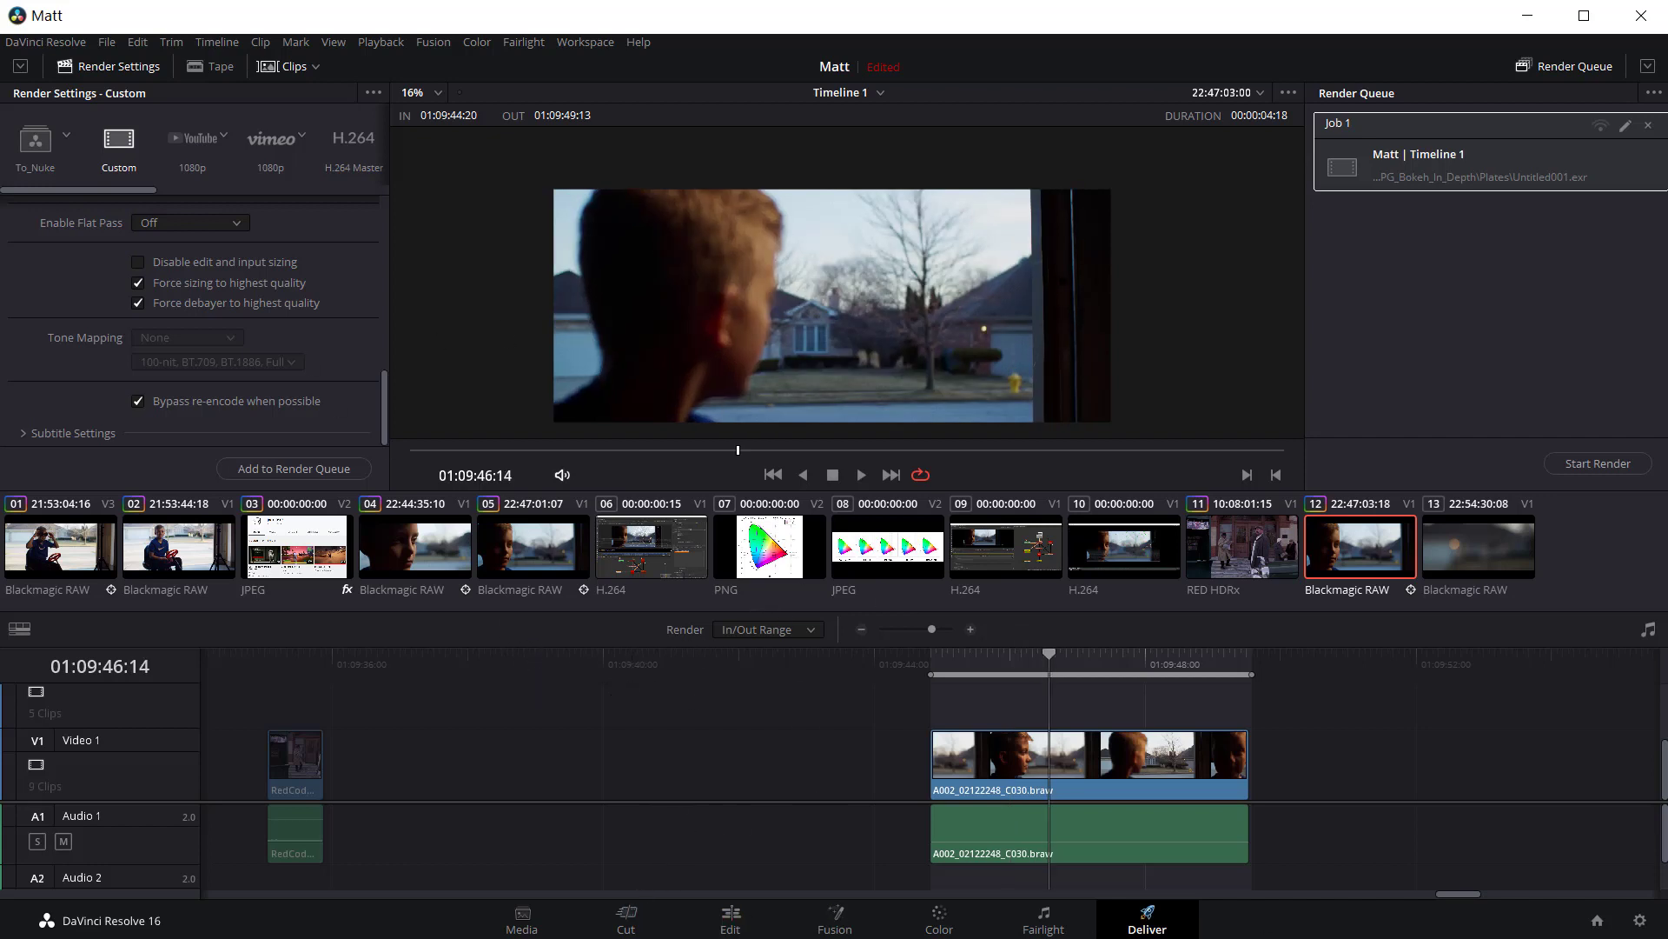
- Import the Stuff.[001-113].exr sequence into the Master bin and place it on Video 1 after the plate clip
{"action": "left_click", "coordinate": [522, 919]}
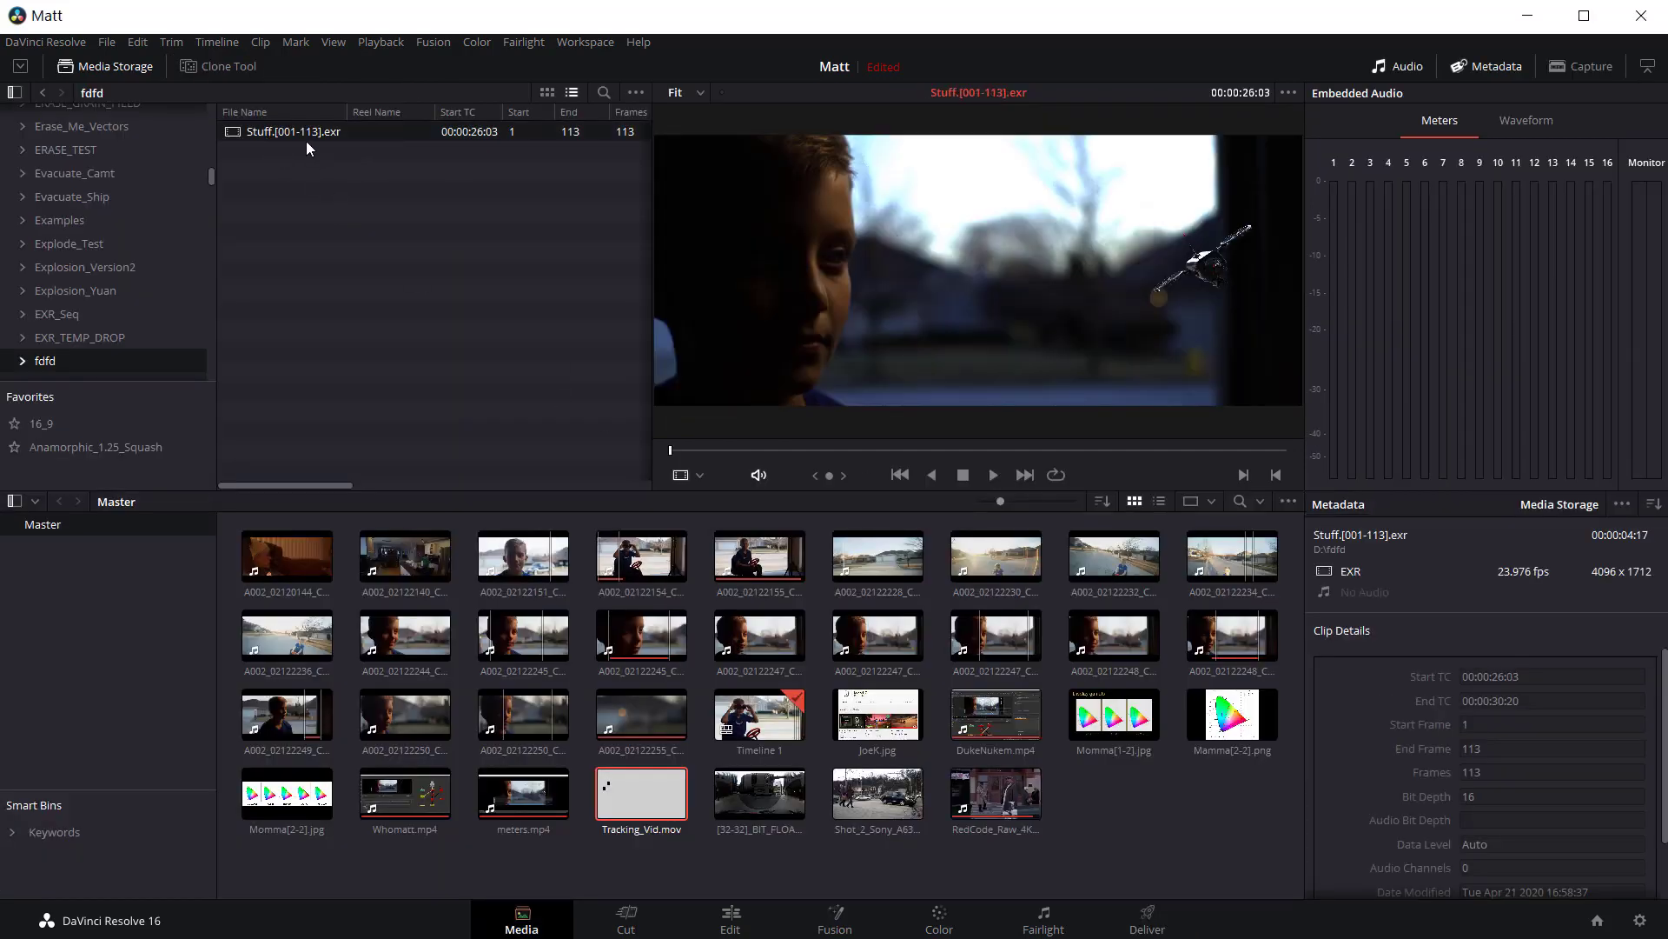
{"action": "left_click_drag", "start_coordinate": [298, 134], "coordinate": [1113, 798]}
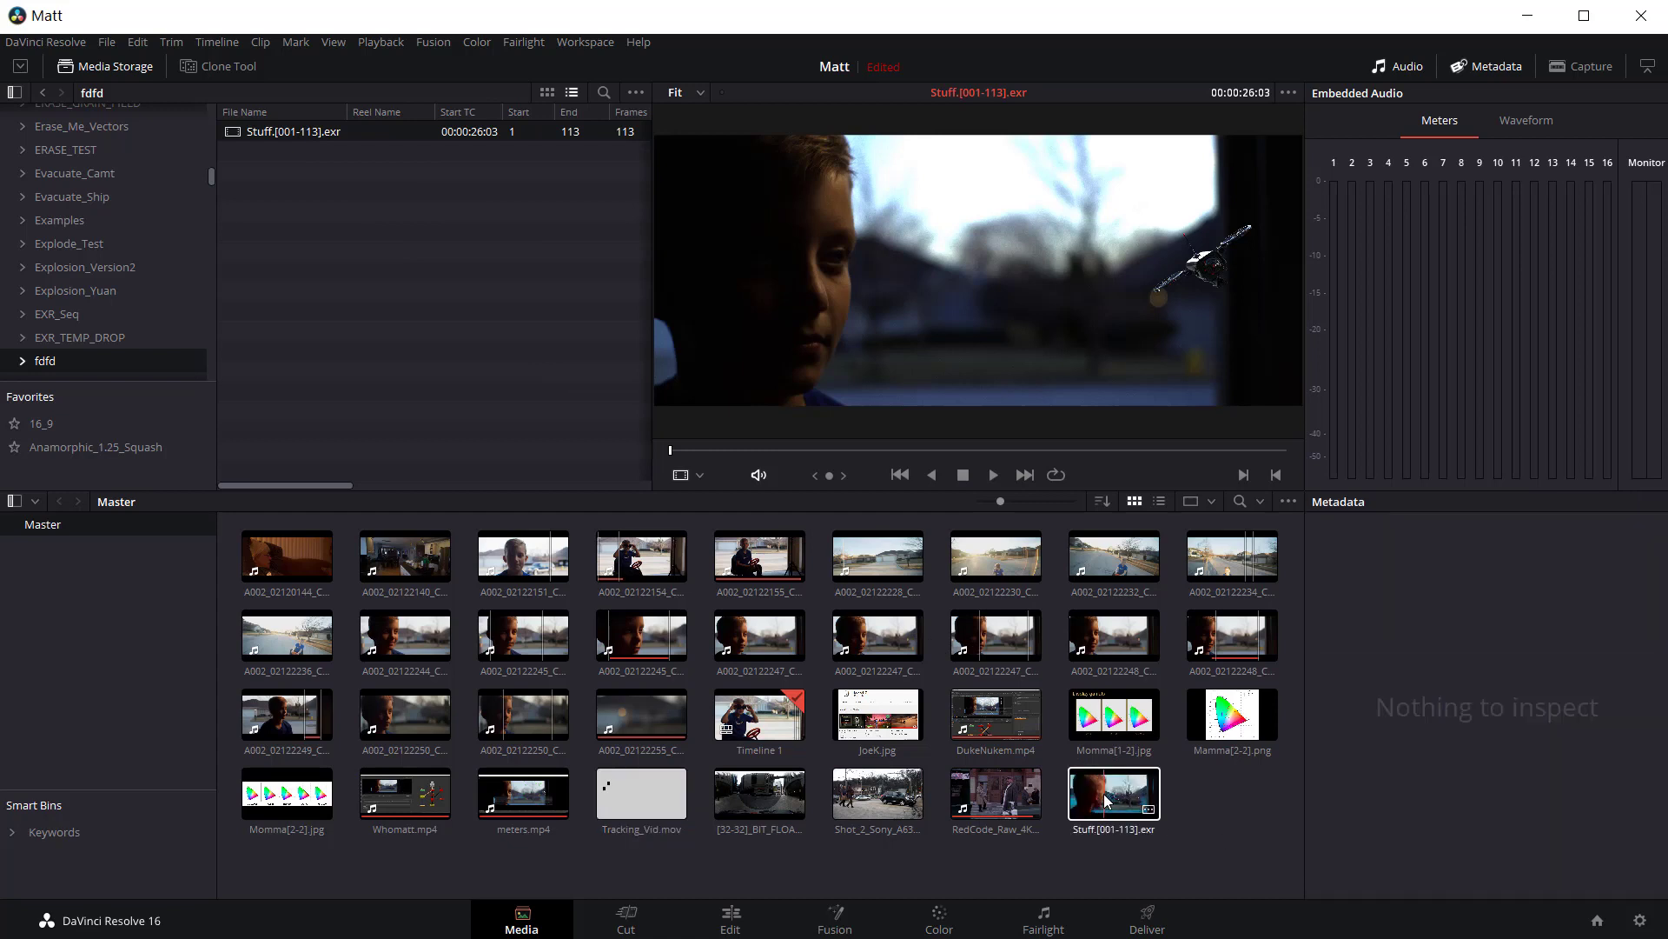
{"action": "left_click", "coordinate": [740, 916]}
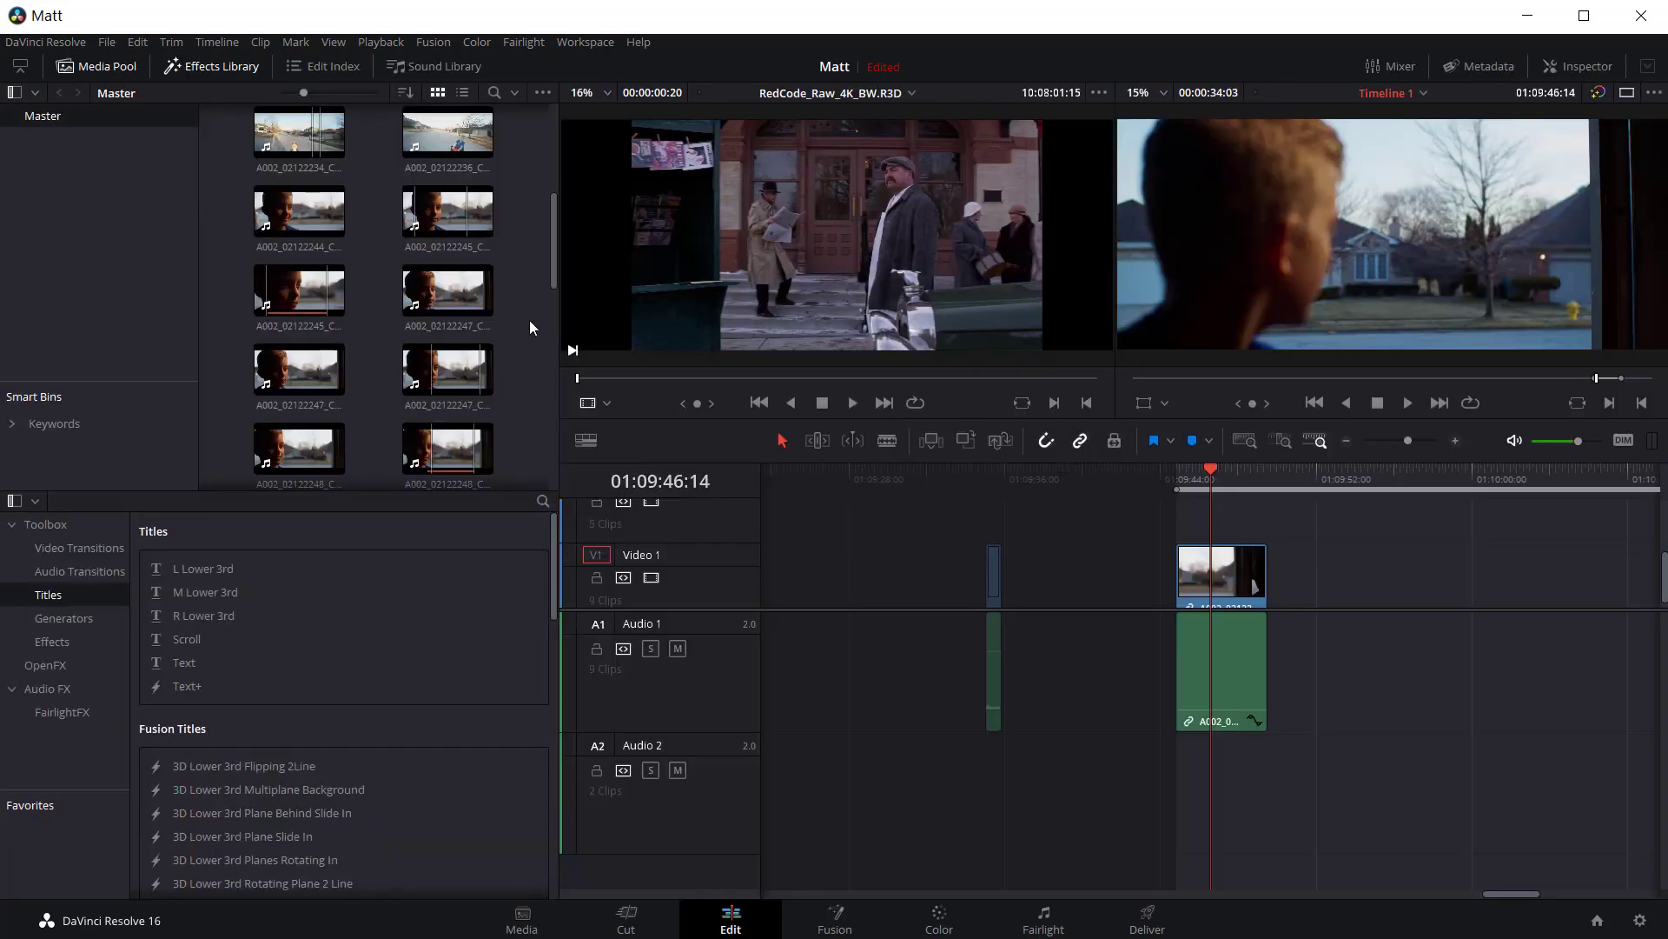
{"action": "left_click_drag", "start_coordinate": [551, 276], "coordinate": [583, 337]}
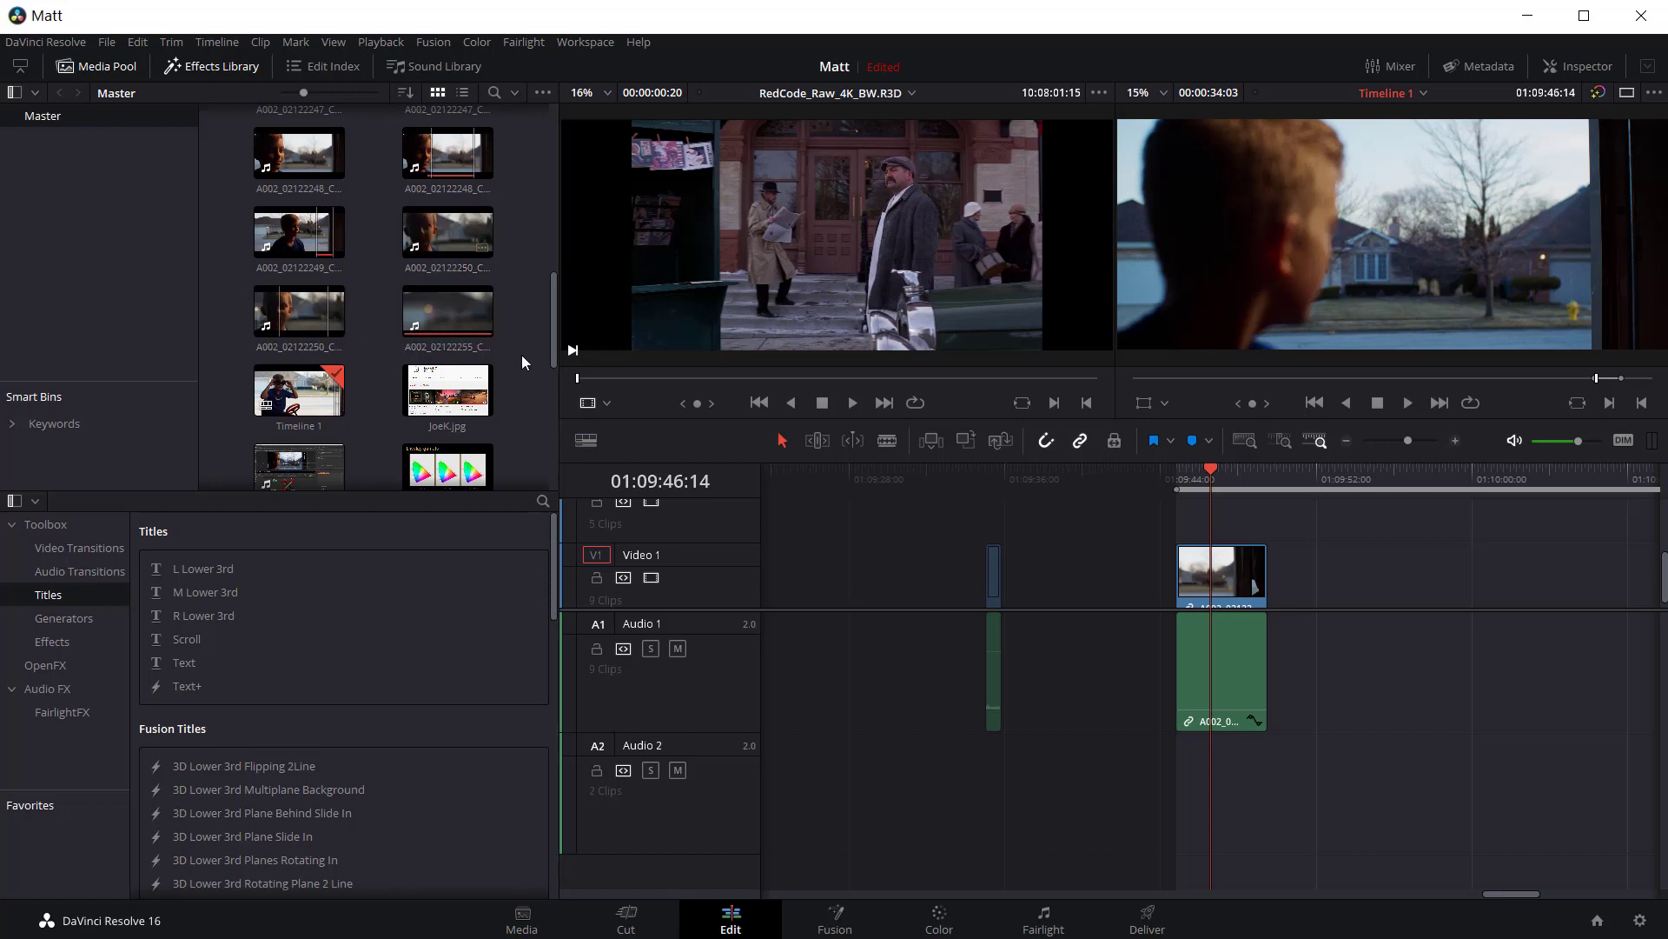
{"action": "left_click_drag", "start_coordinate": [551, 315], "coordinate": [553, 459]}
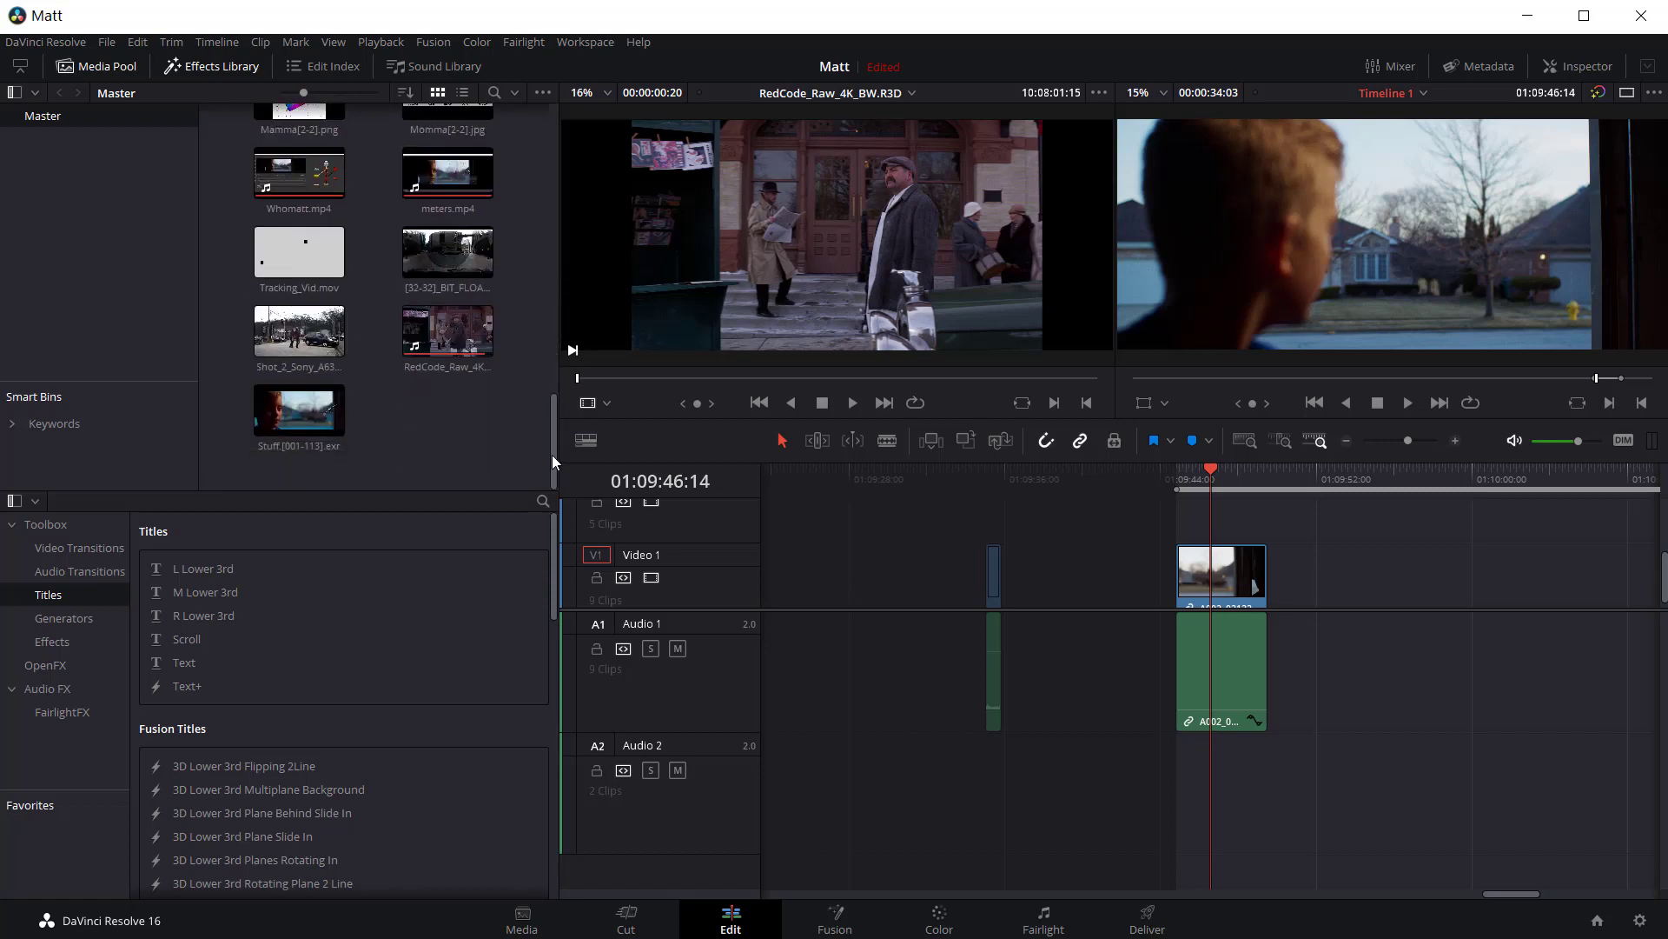
{"action": "left_click_drag", "start_coordinate": [292, 417], "coordinate": [1308, 608]}
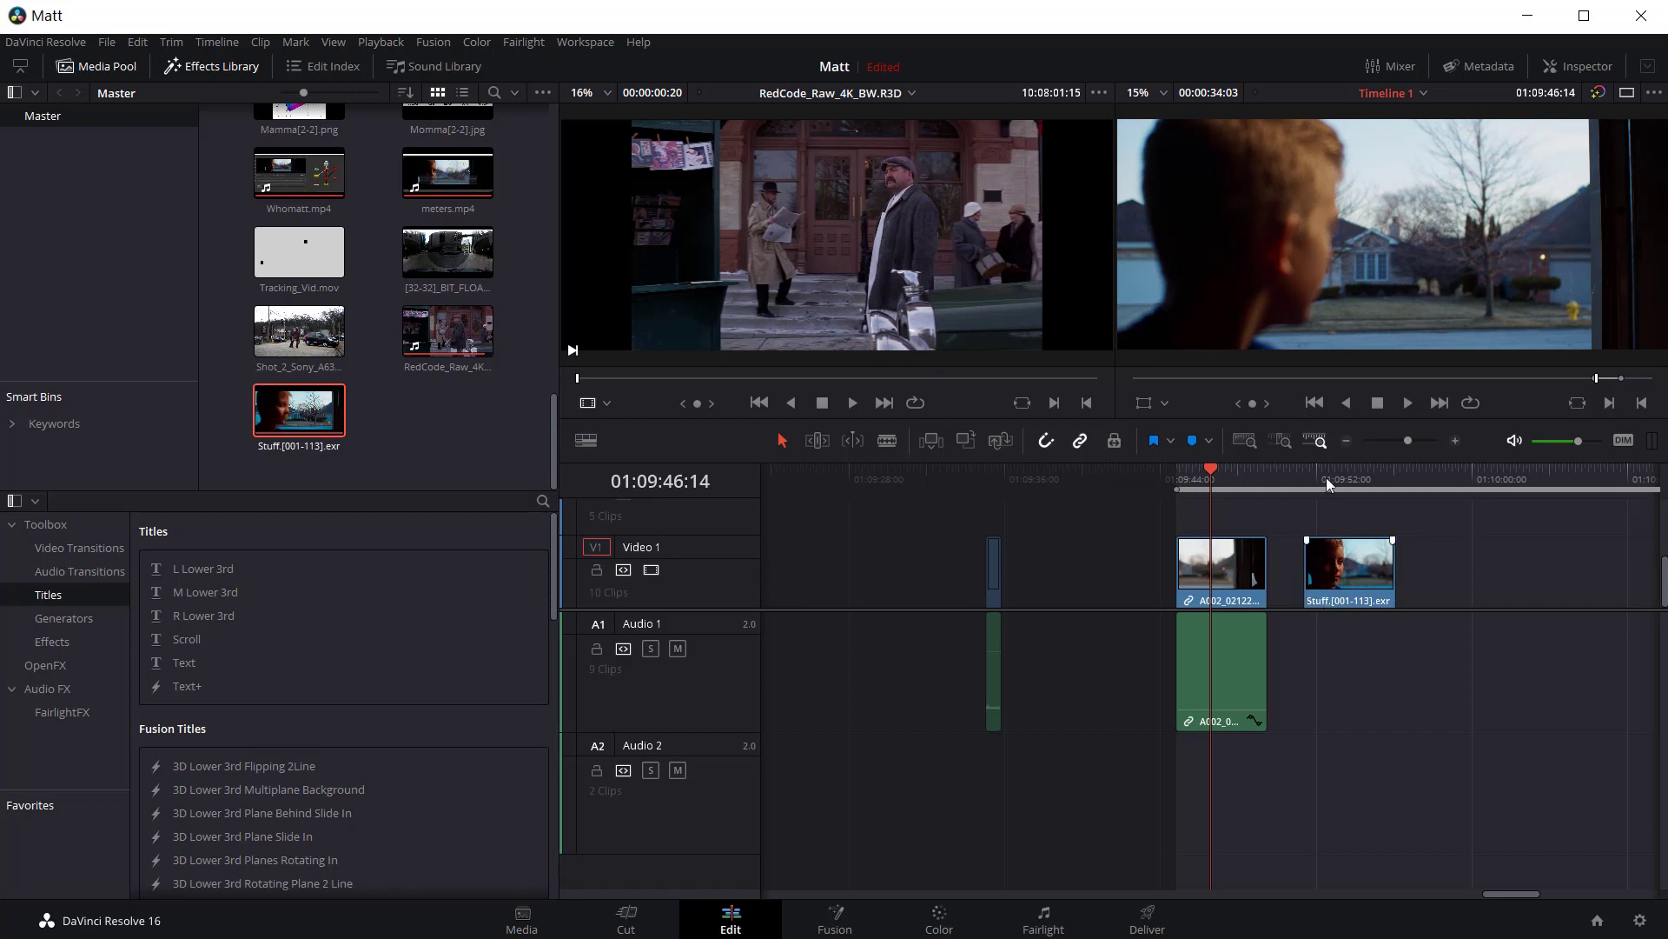
- Compare the plate with the Stuff clip on the timeline and move the Stuff clip directly against the plate clip's end
{"action": "left_click", "coordinate": [1326, 474]}
{"action": "left_click", "coordinate": [1312, 480]}
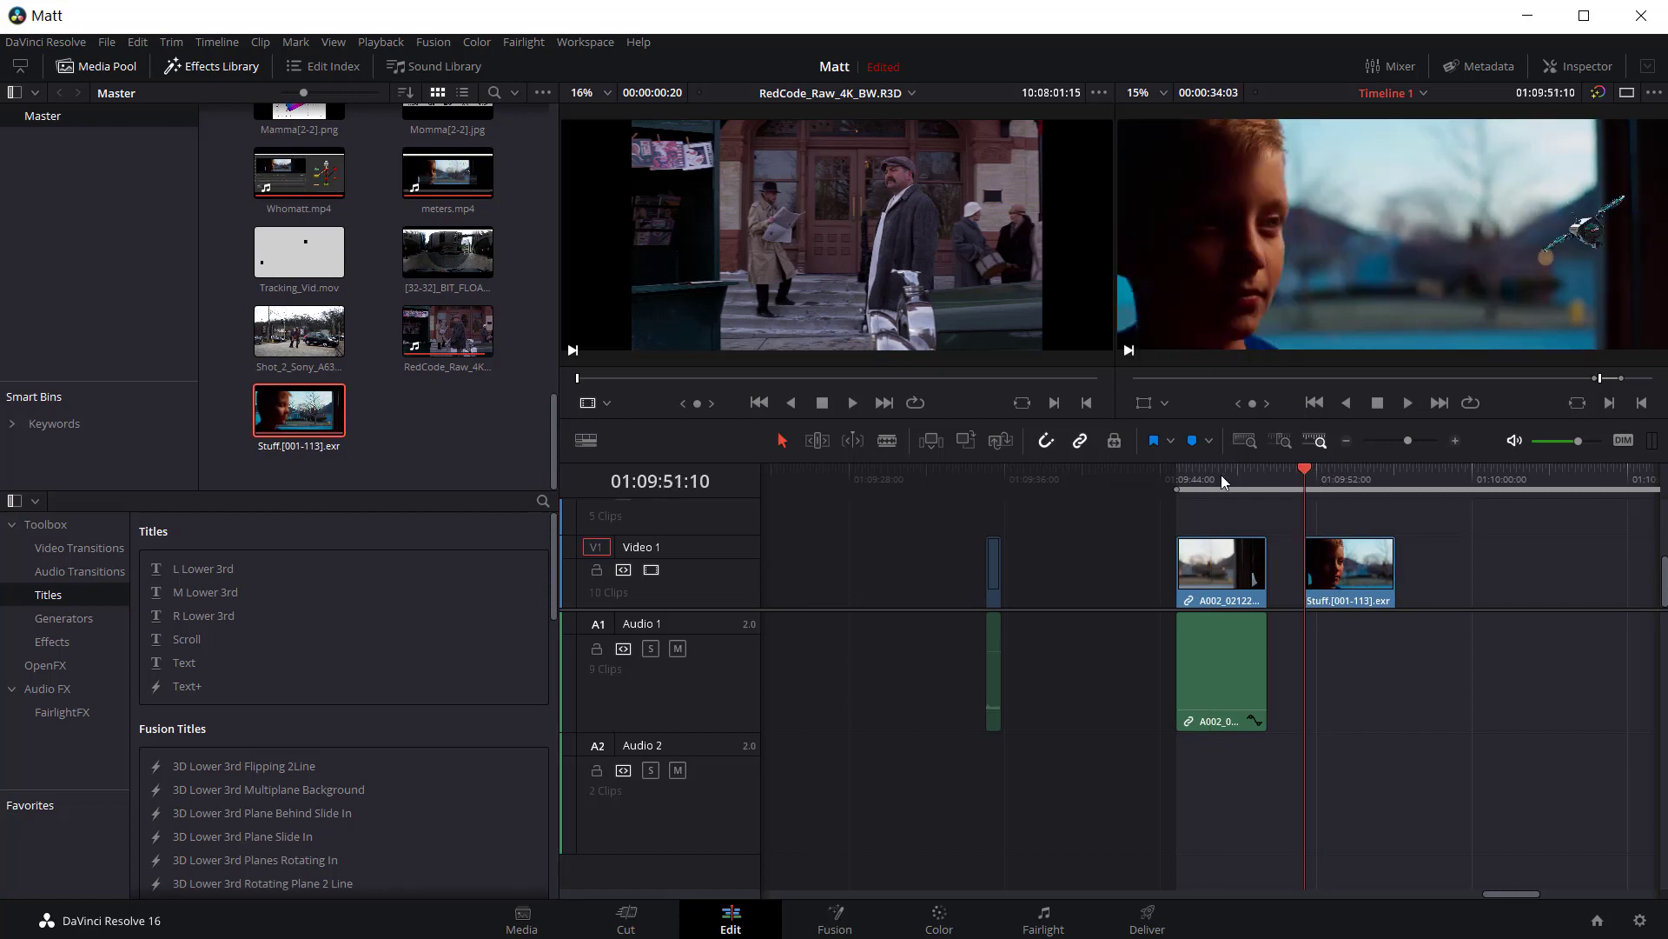
{"action": "left_click", "coordinate": [1186, 479]}
{"action": "left_click", "coordinate": [1210, 480]}
{"action": "left_click", "coordinate": [1309, 480]}
{"action": "left_click_drag", "start_coordinate": [1347, 574], "coordinate": [1310, 551]}
{"action": "left_click", "coordinate": [1266, 476]}
{"action": "mouse_move", "coordinate": [1265, 473]}
{"action": "left_mouse_down"}
{"action": "mouse_move", "coordinate": [1184, 473]}
{"action": "mouse_move", "coordinate": [1265, 483]}
{"action": "left_mouse_up"}
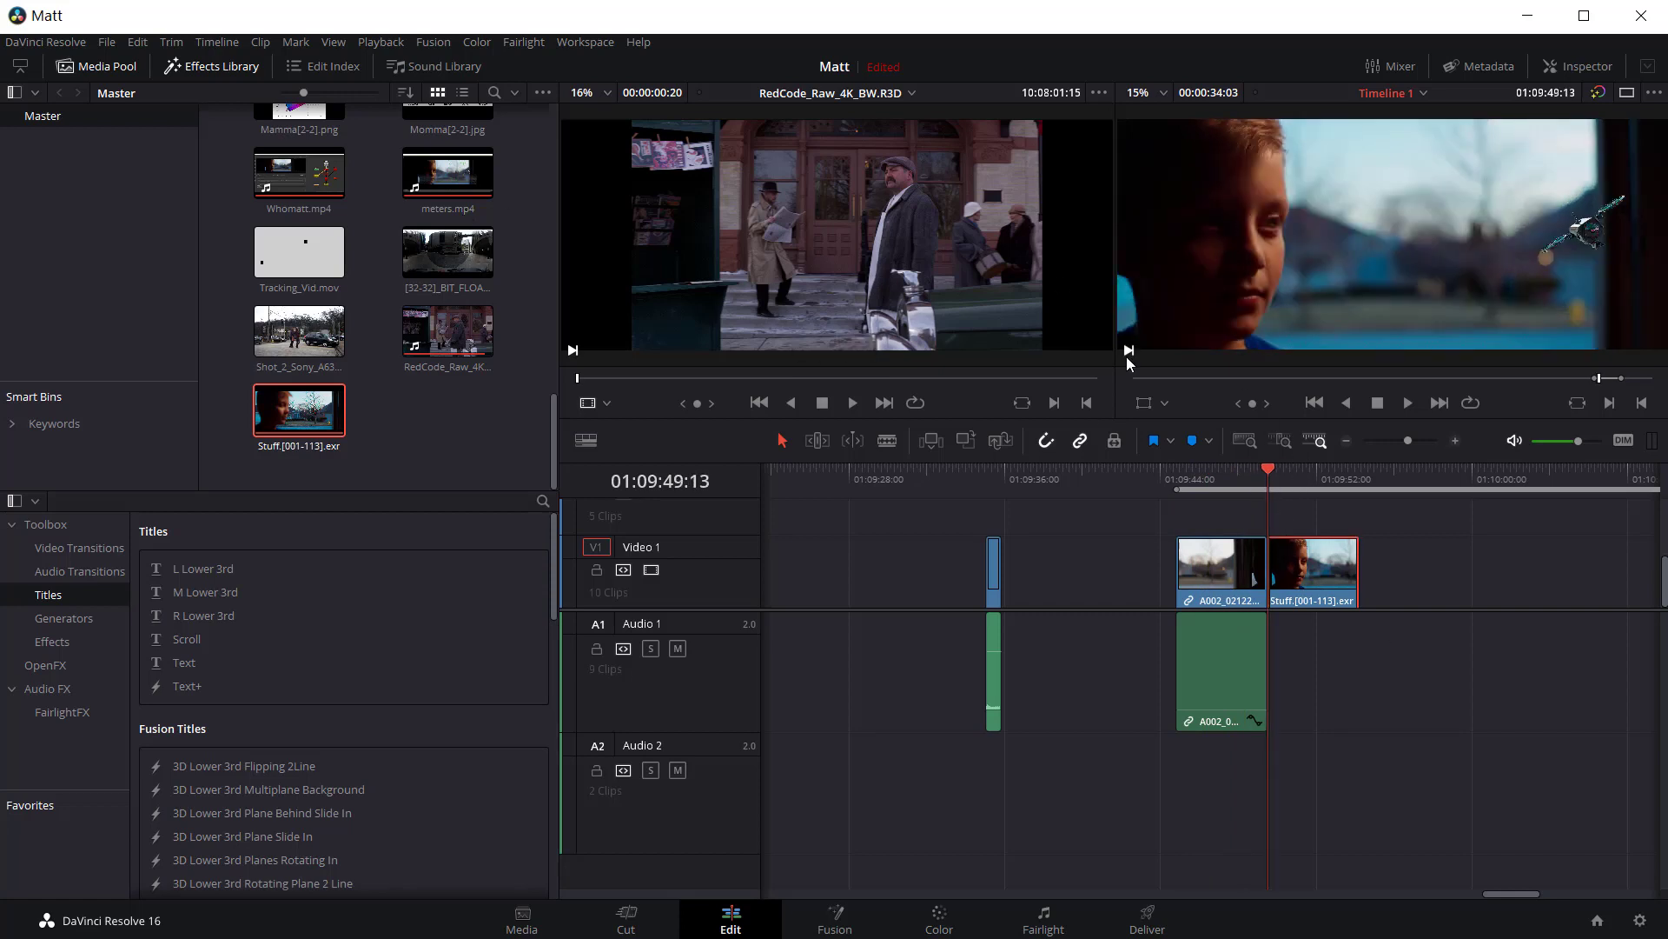
- Change the ACES Input Transform of the Stuff.[001-113].exr clip in the Master bin so its colours match the plate
{"action": "right_click", "coordinate": [1282, 554]}
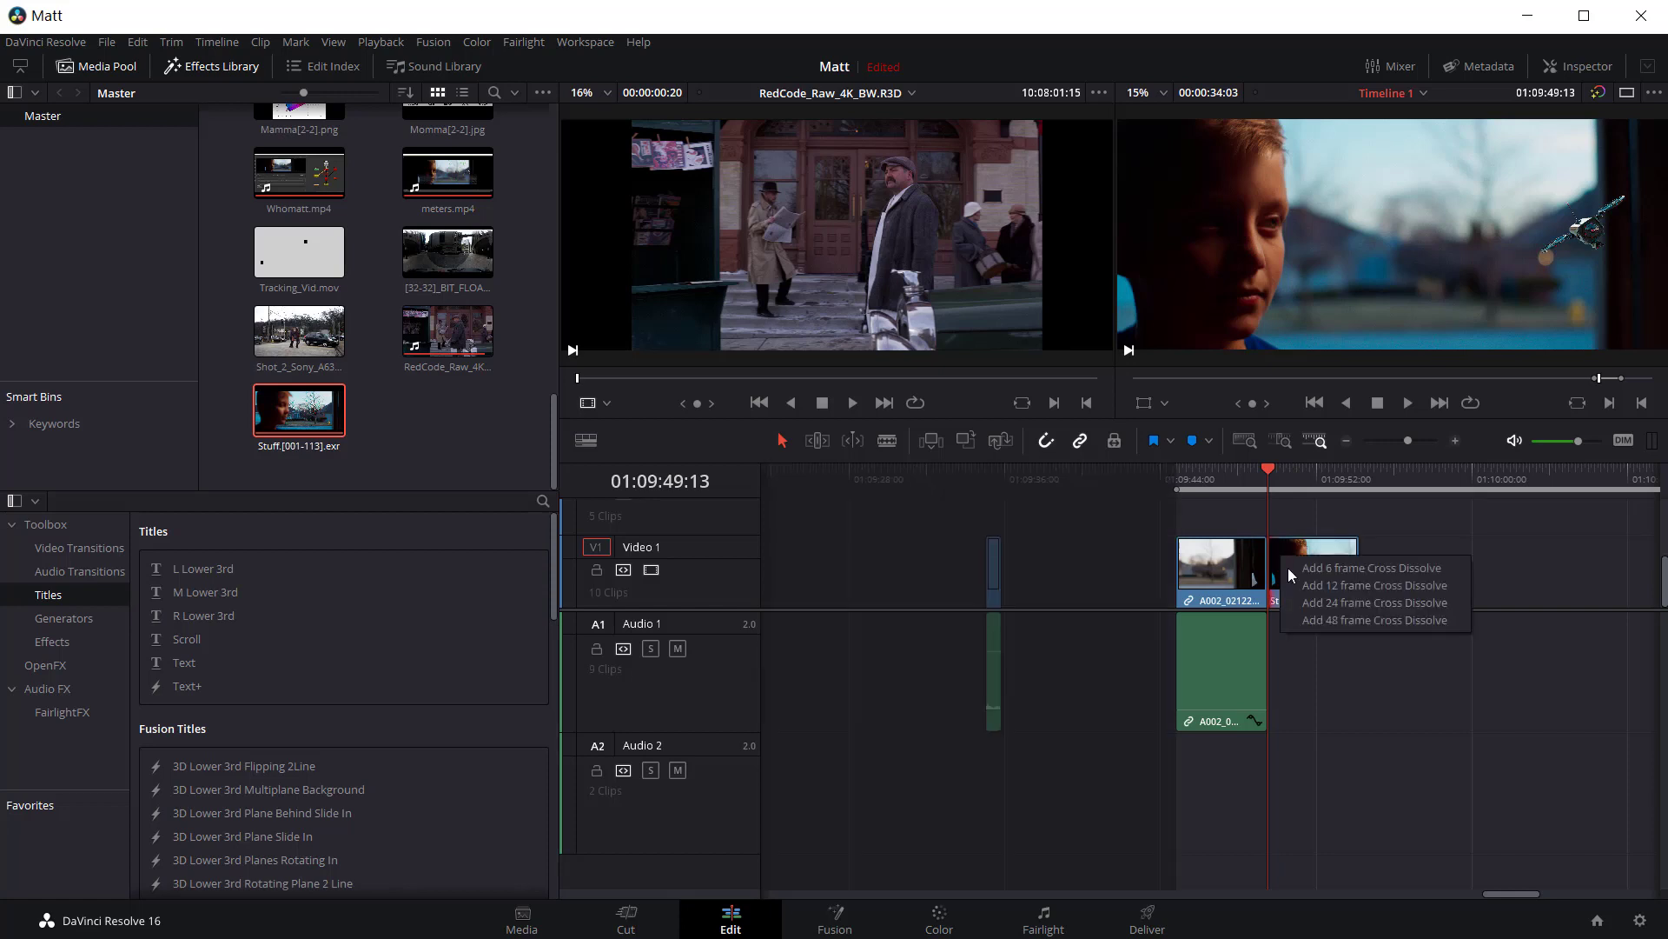
{"action": "left_click", "coordinate": [1294, 551]}
{"action": "right_click", "coordinate": [286, 406]}
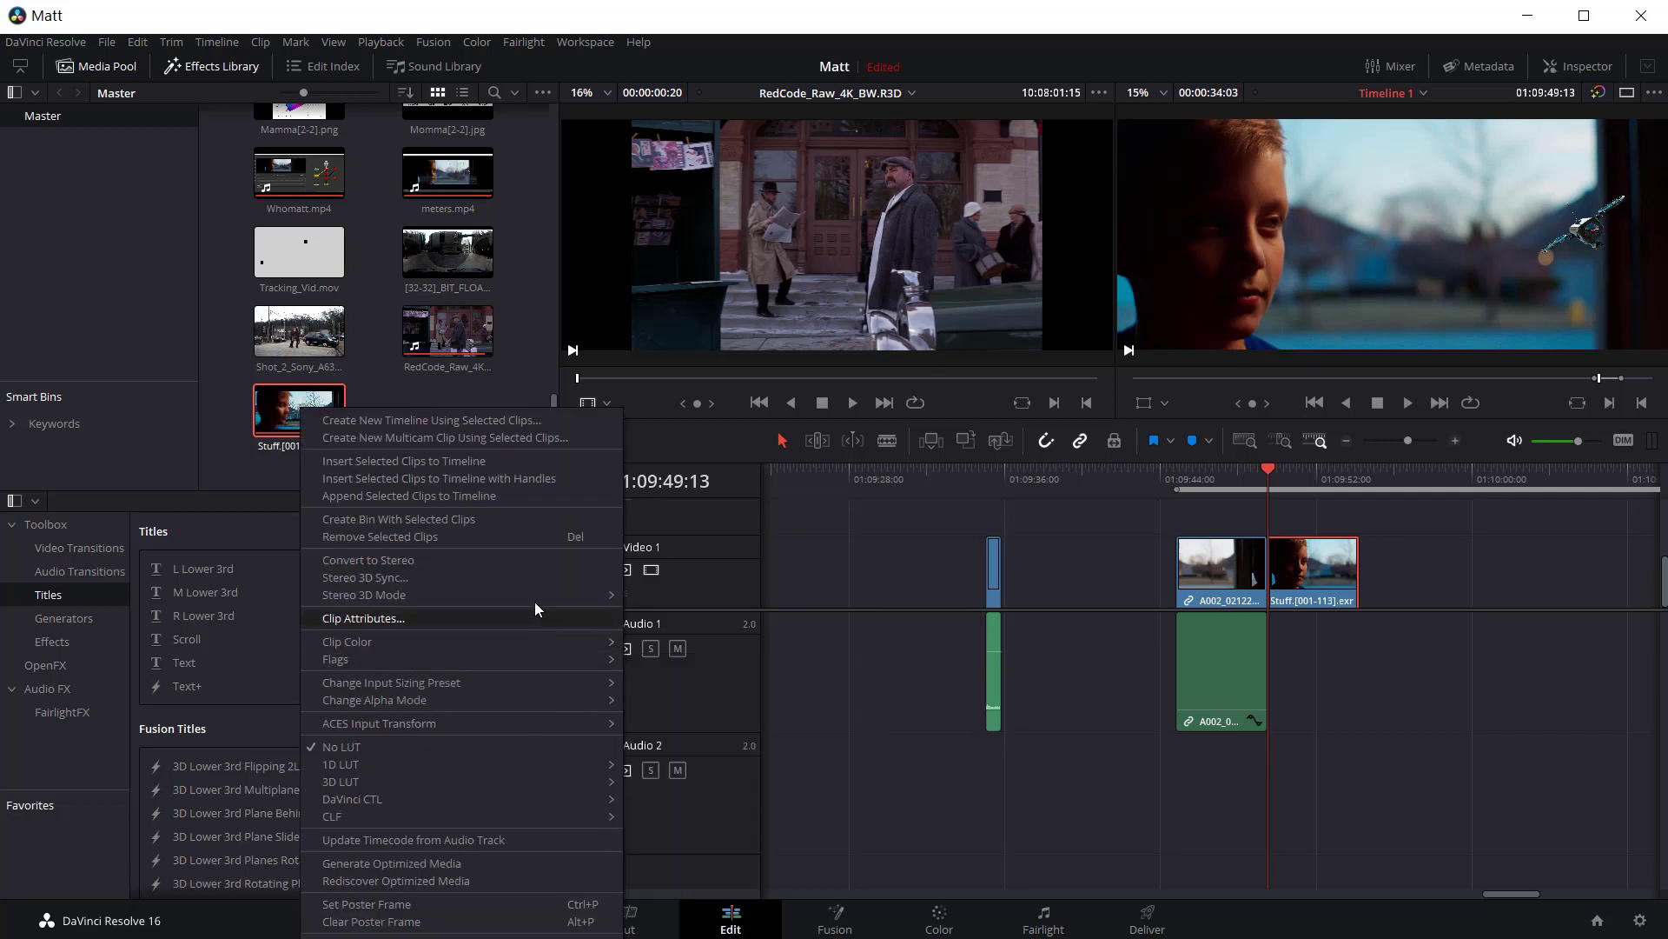
{"action": "mouse_move", "coordinate": [533, 726]}
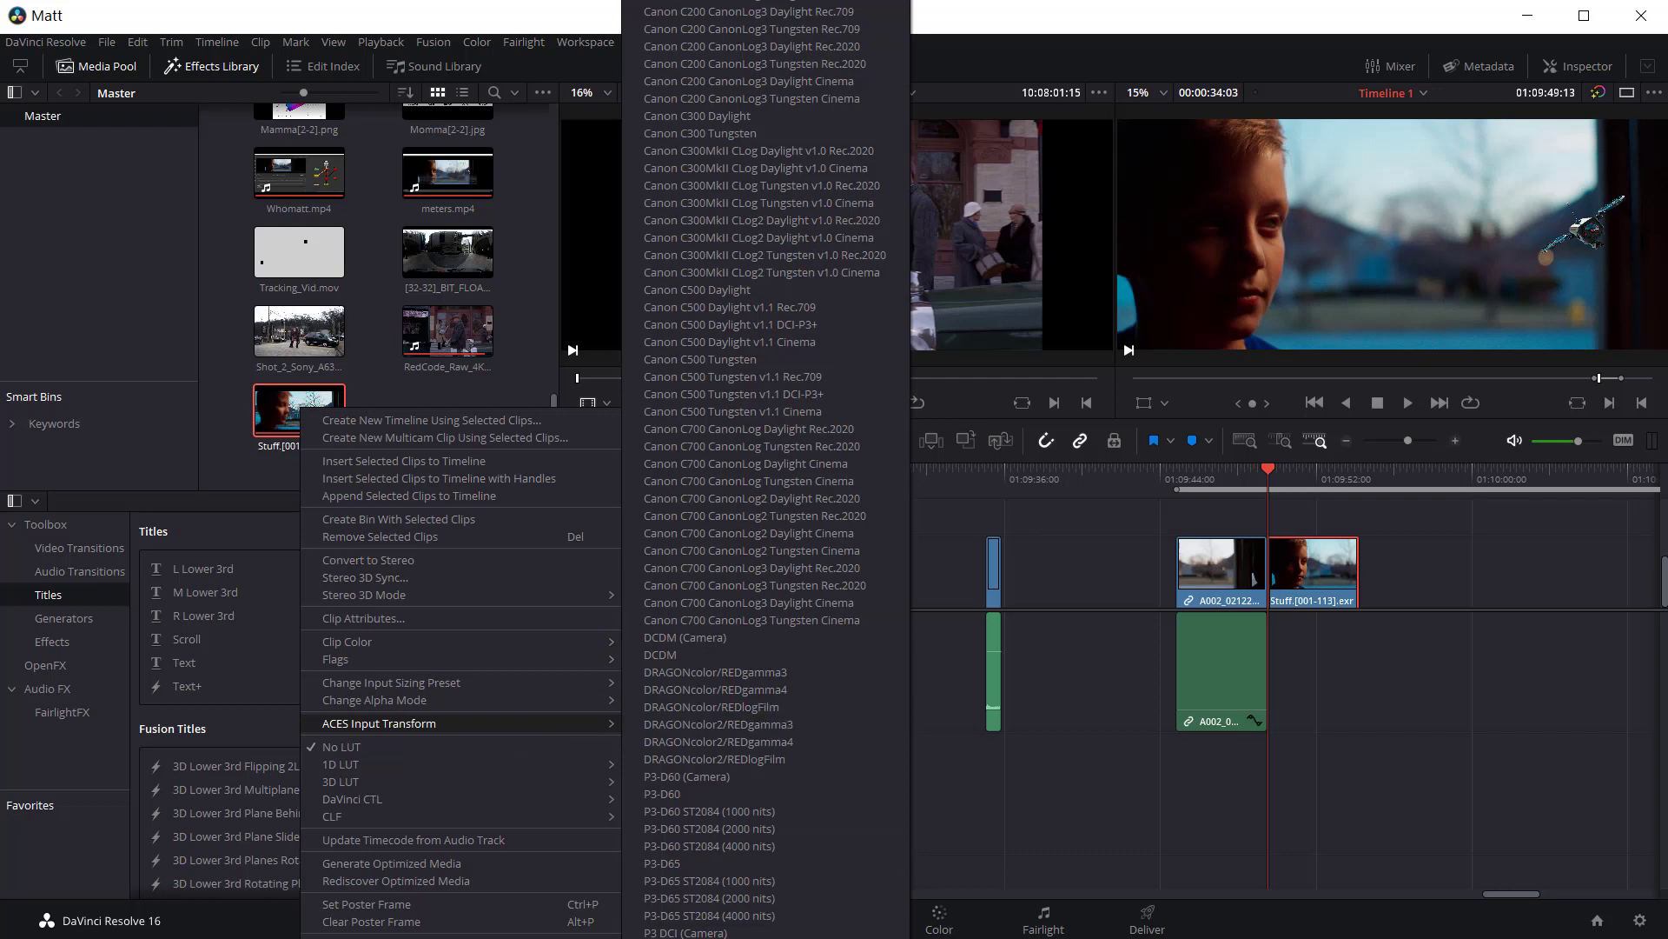
{"action": "left_click", "coordinate": [721, 934]}
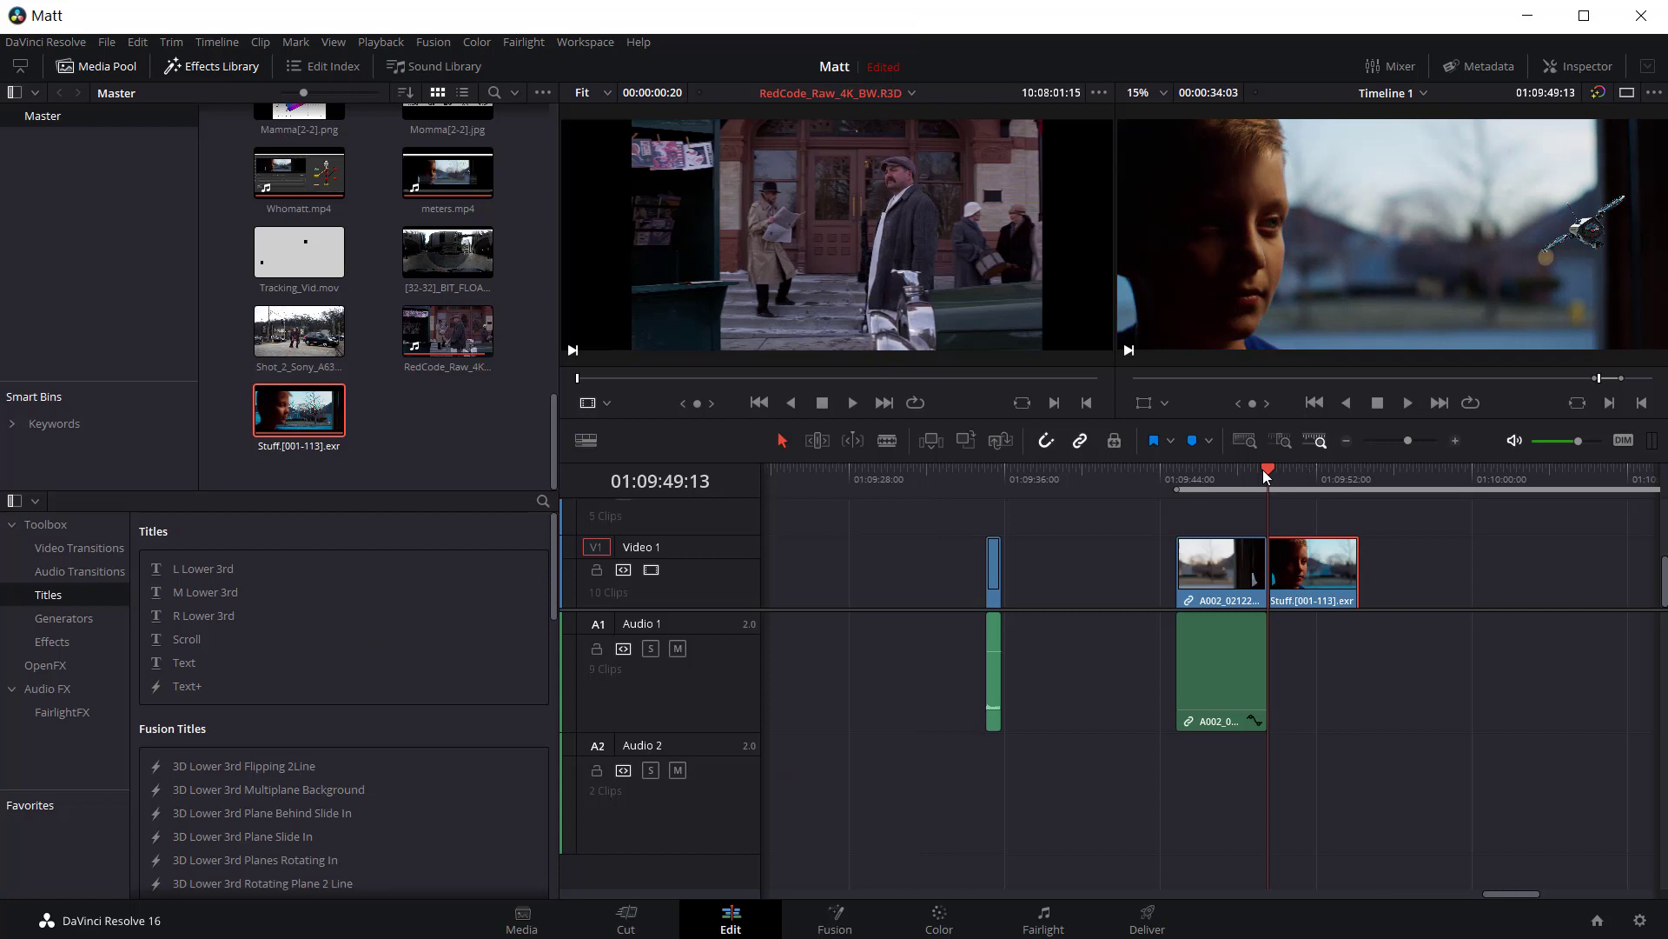
- Scrub through the Stuff clip and the adjacent plate clip on the timeline to compare their colours, ending at 01:09:51:06
{"action": "mouse_move", "coordinate": [1263, 470]}
{"action": "left_mouse_down"}
{"action": "mouse_move", "coordinate": [1295, 471]}
{"action": "mouse_move", "coordinate": [1275, 475]}
{"action": "left_mouse_up"}
{"action": "mouse_move", "coordinate": [1284, 472]}
{"action": "left_mouse_down"}
{"action": "mouse_move", "coordinate": [1321, 473]}
{"action": "mouse_move", "coordinate": [1281, 471]}
{"action": "mouse_move", "coordinate": [1295, 470]}
{"action": "left_mouse_up"}
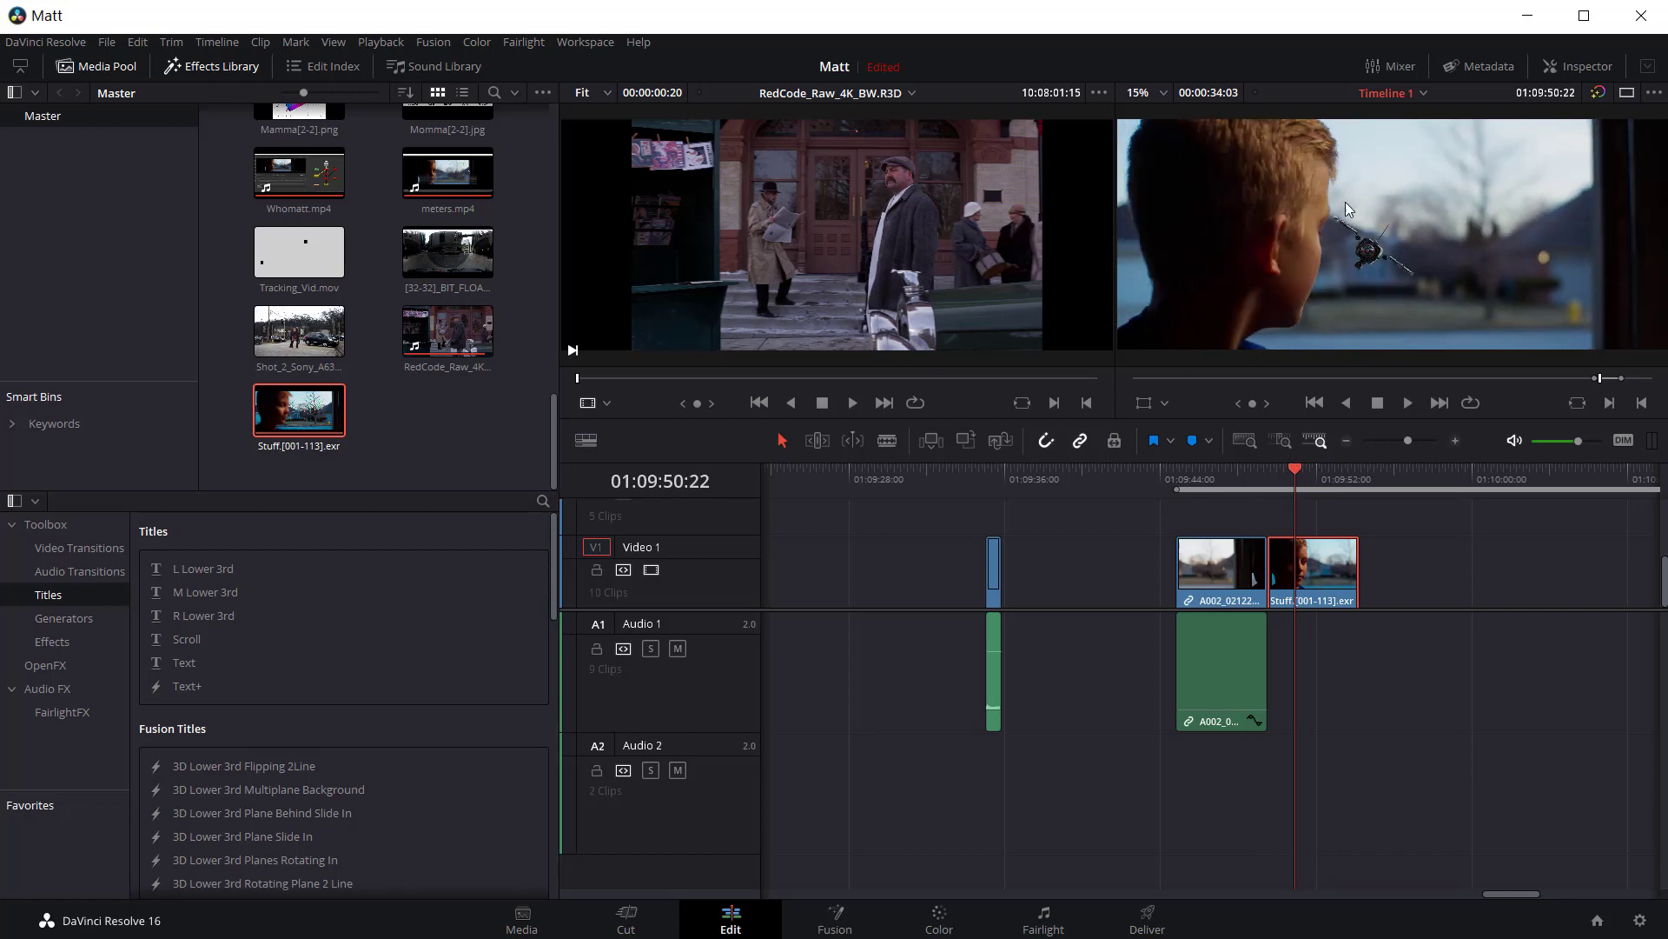
{"action": "left_click_drag", "start_coordinate": [1305, 478], "coordinate": [1217, 468]}
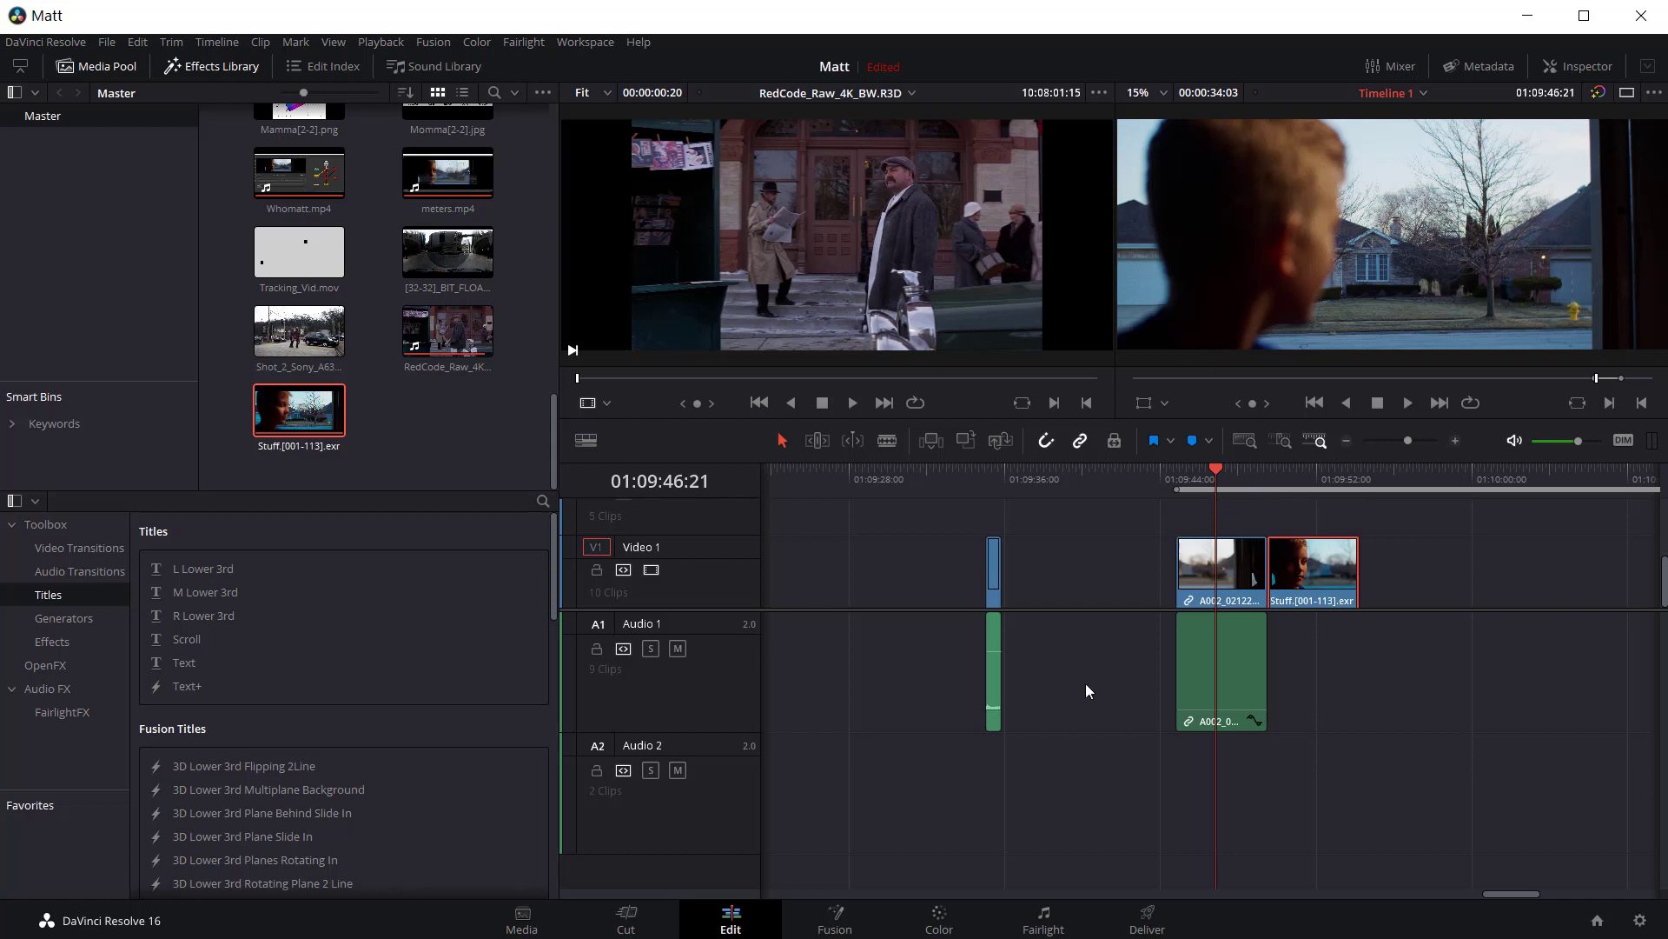
{"action": "left_click_drag", "start_coordinate": [1216, 468], "coordinate": [1221, 468]}
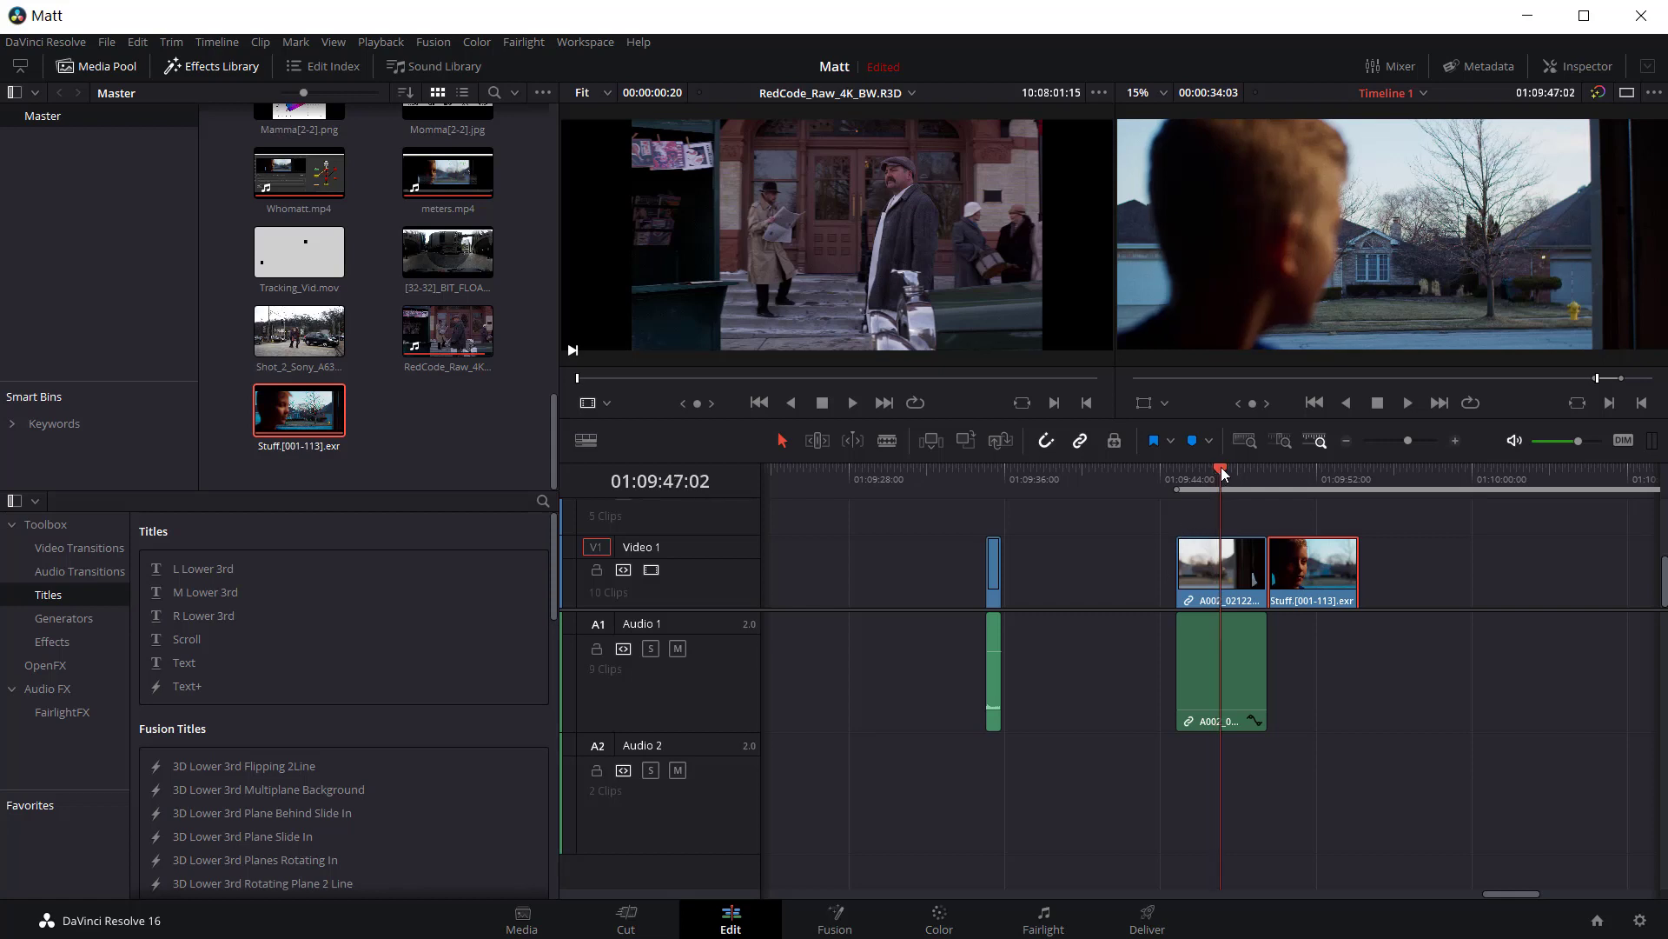
{"action": "left_click", "coordinate": [1296, 470]}
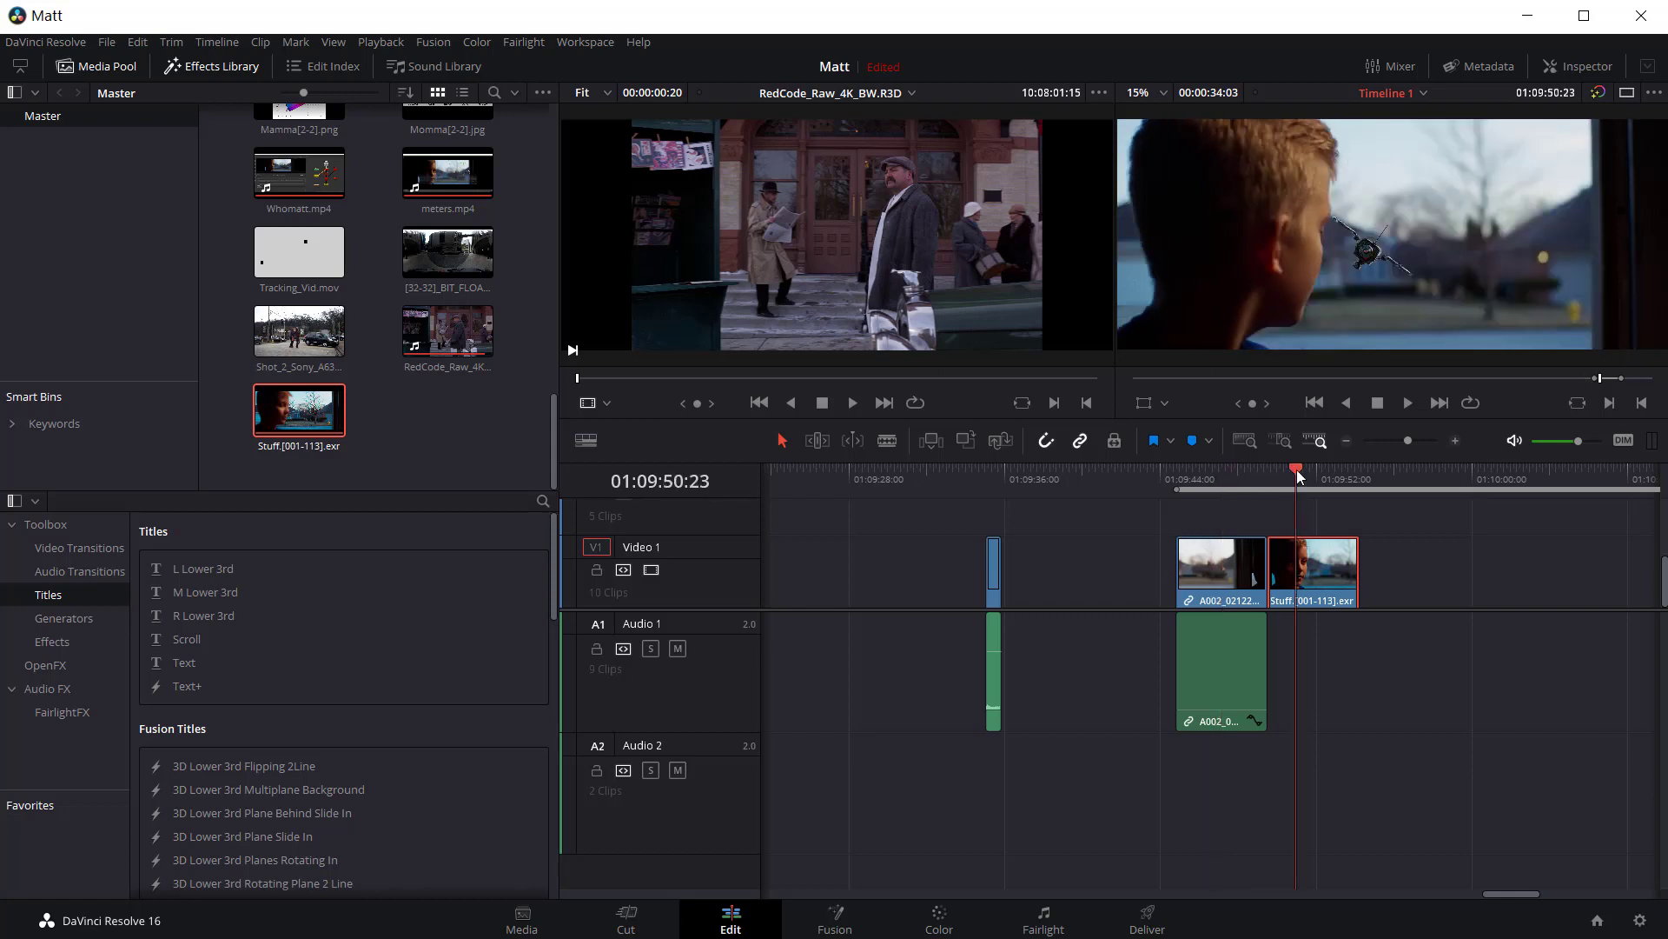
{"action": "left_click_drag", "start_coordinate": [1297, 469], "coordinate": [1302, 469]}
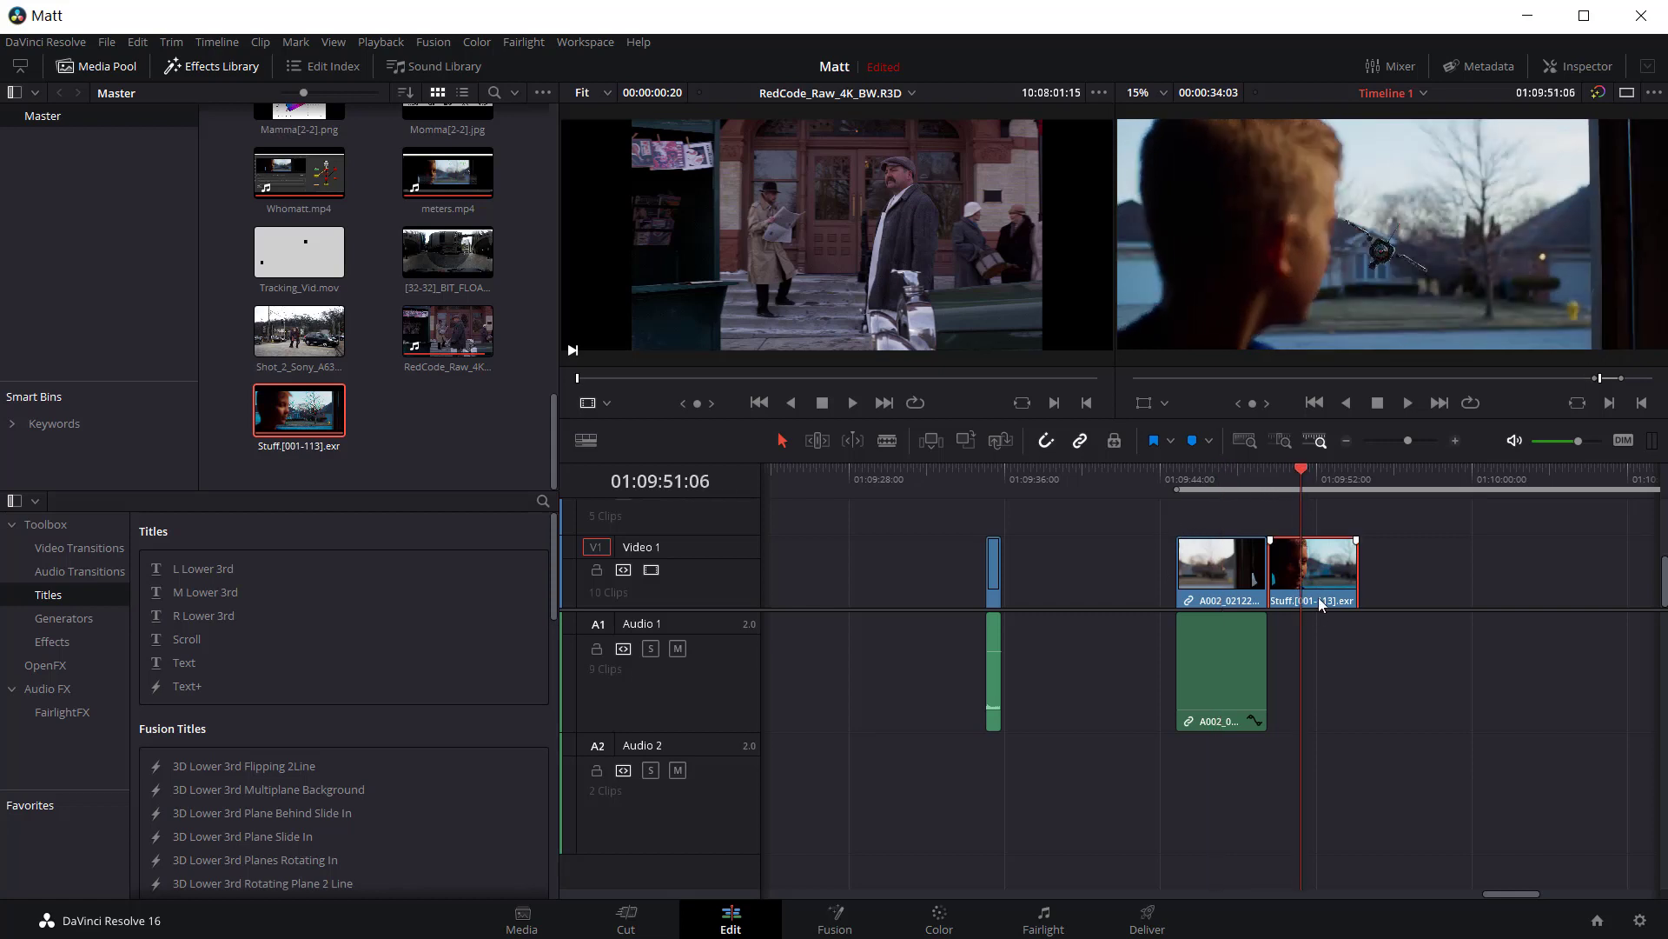